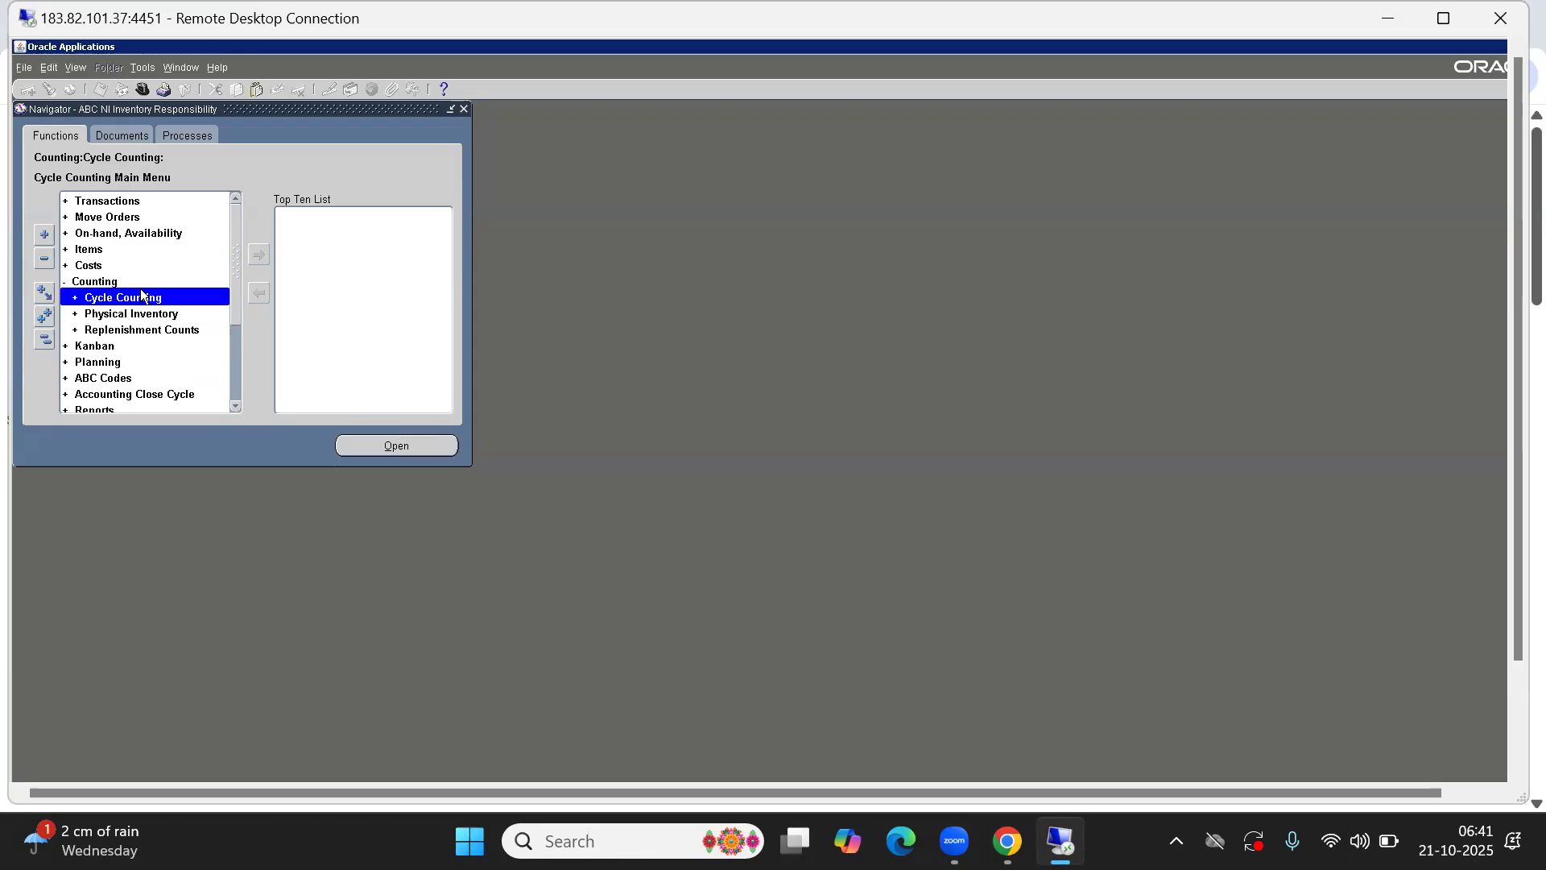
- Open Cycle Counts under Cycle Counting, start a new cycle count, and move the windows apart so they stay accessible
double_click(141, 292)
key("Return")
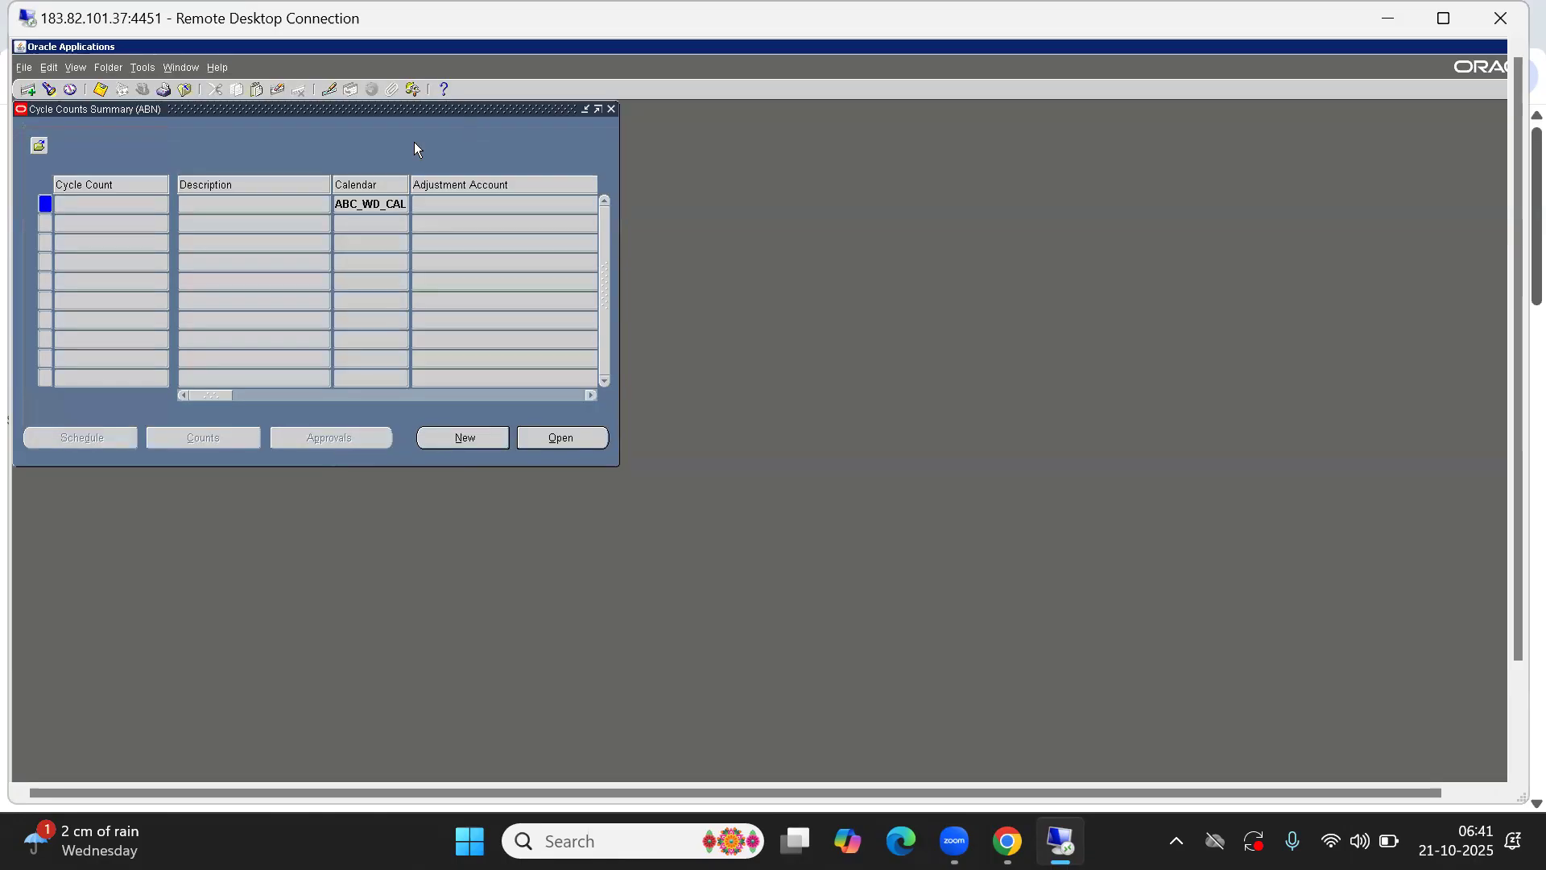
left_click_drag(338, 115, 539, 234)
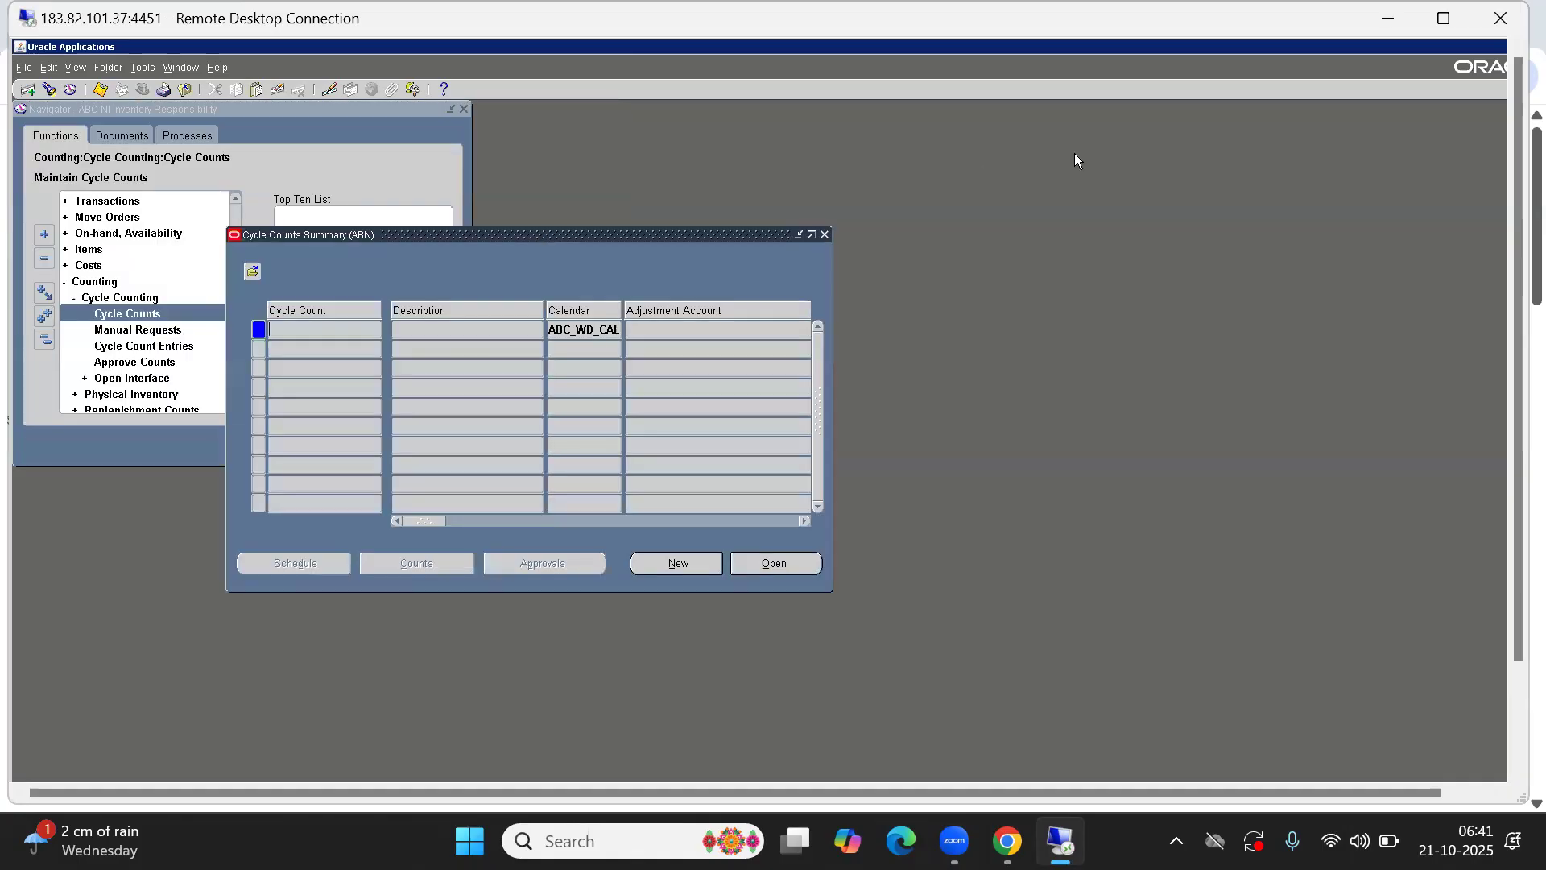
left_click(1153, 131)
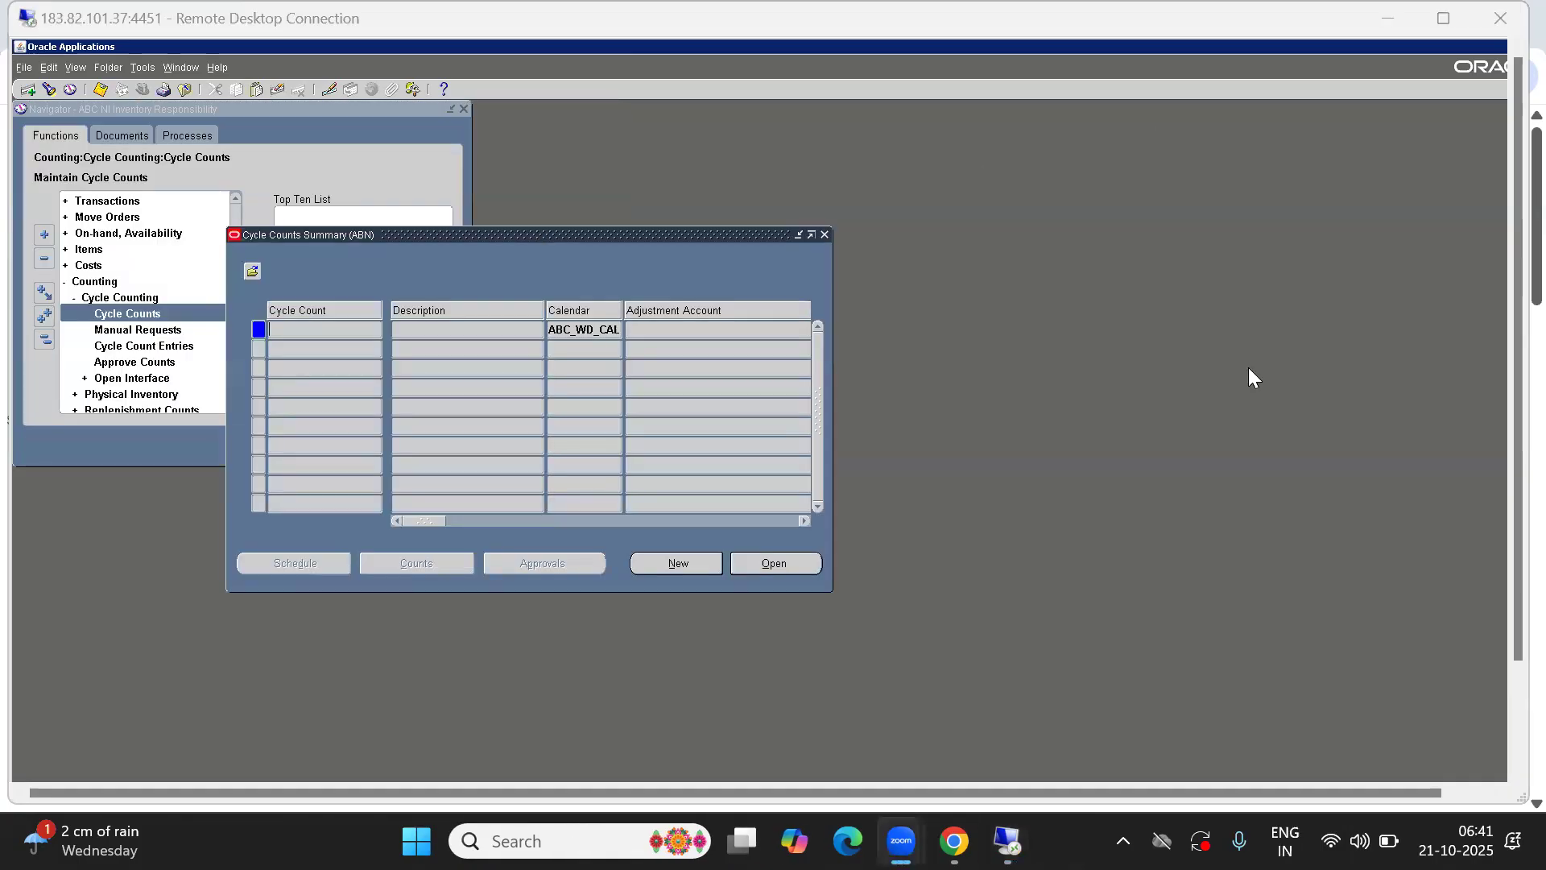
left_click(681, 567)
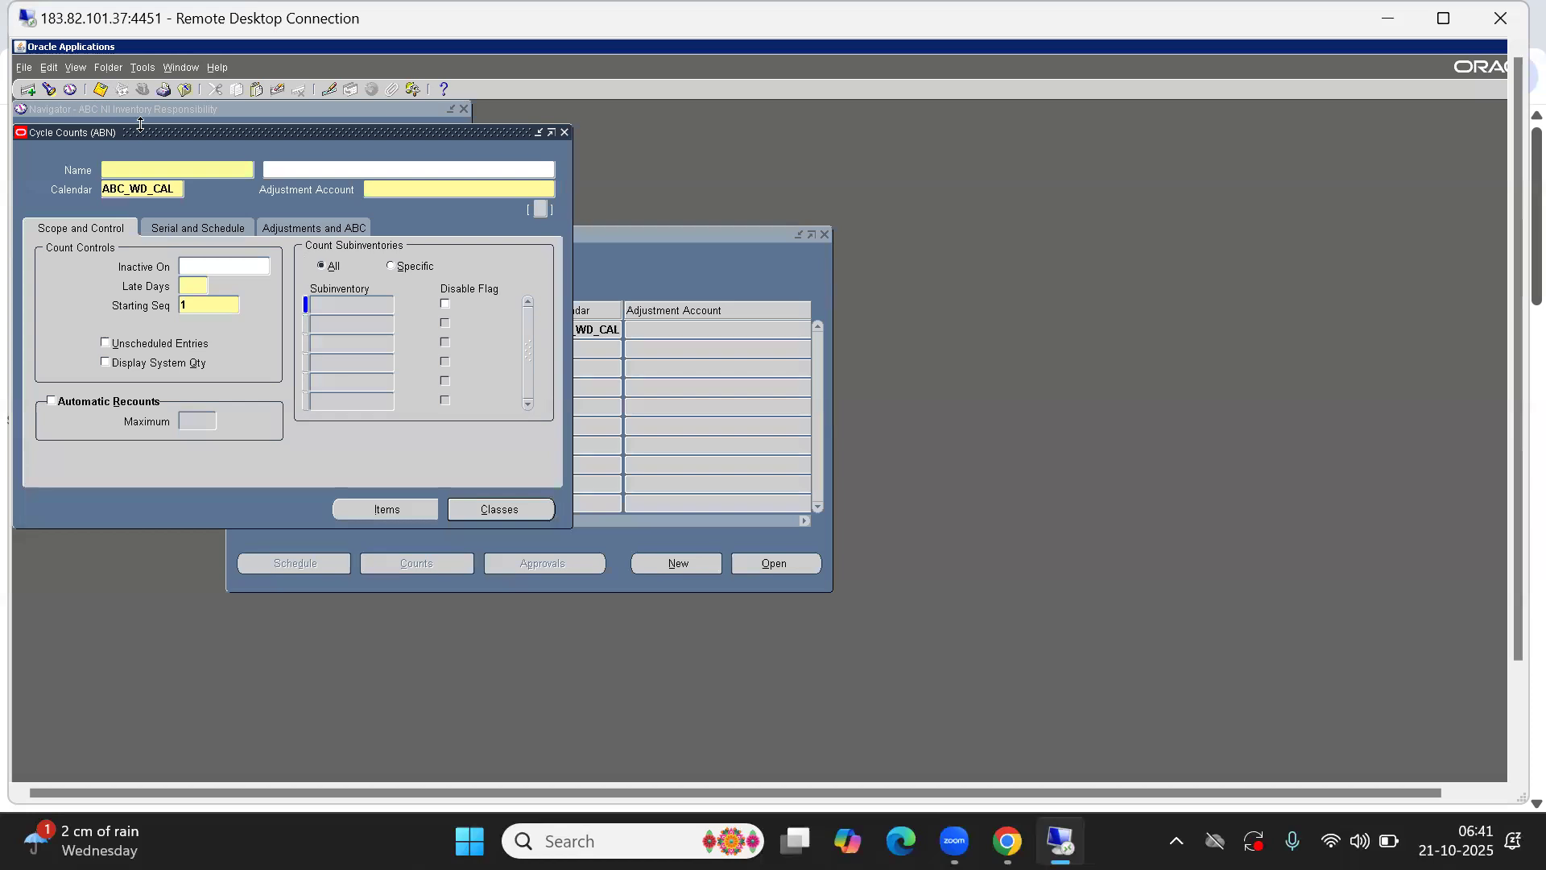
left_click_drag(139, 133, 757, 250)
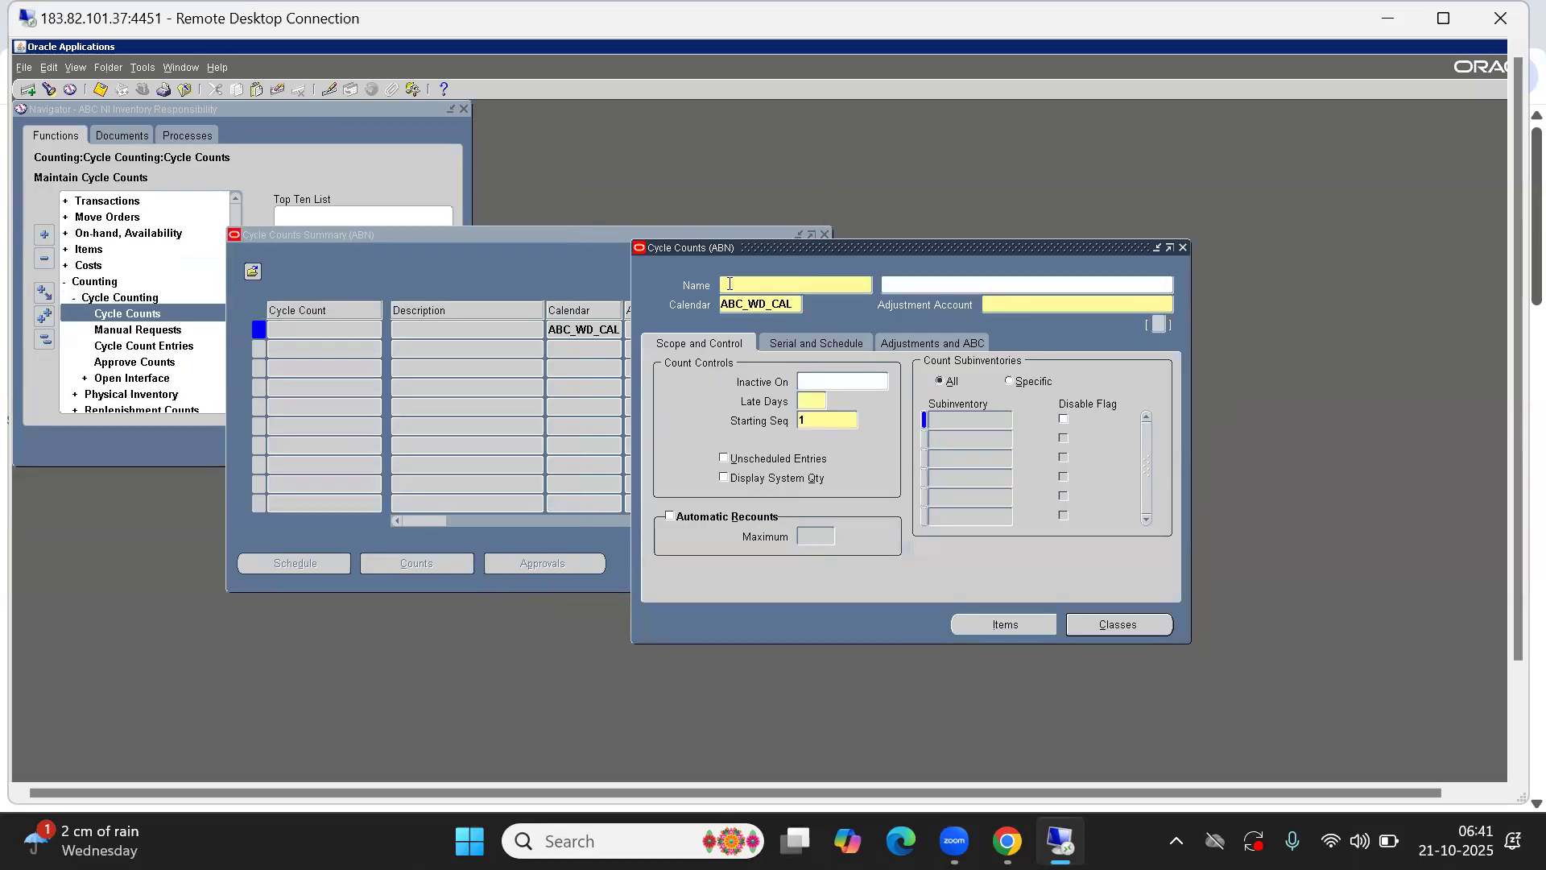
- Enter ABN_CC_Q4_ as the first part of the new cycle count's name
type("A")
type("BN")
type("_C")
type("Y")
key("BackSpace")
type("C_Q4_")
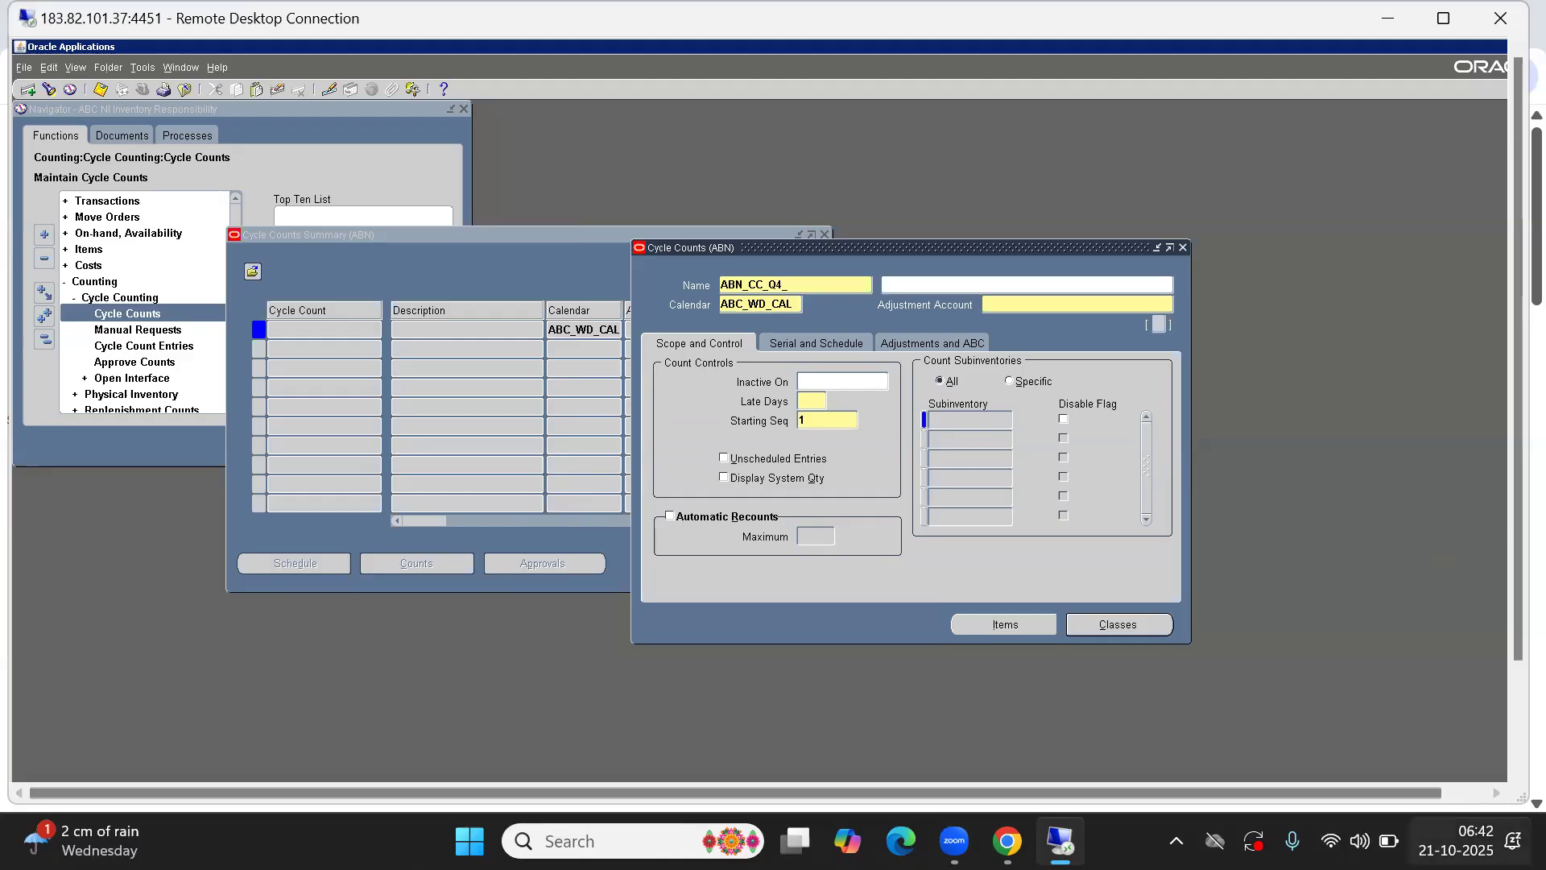
- Check the October 2025 weeks in the system calendar and return to the cycle count's name
left_click(1466, 840)
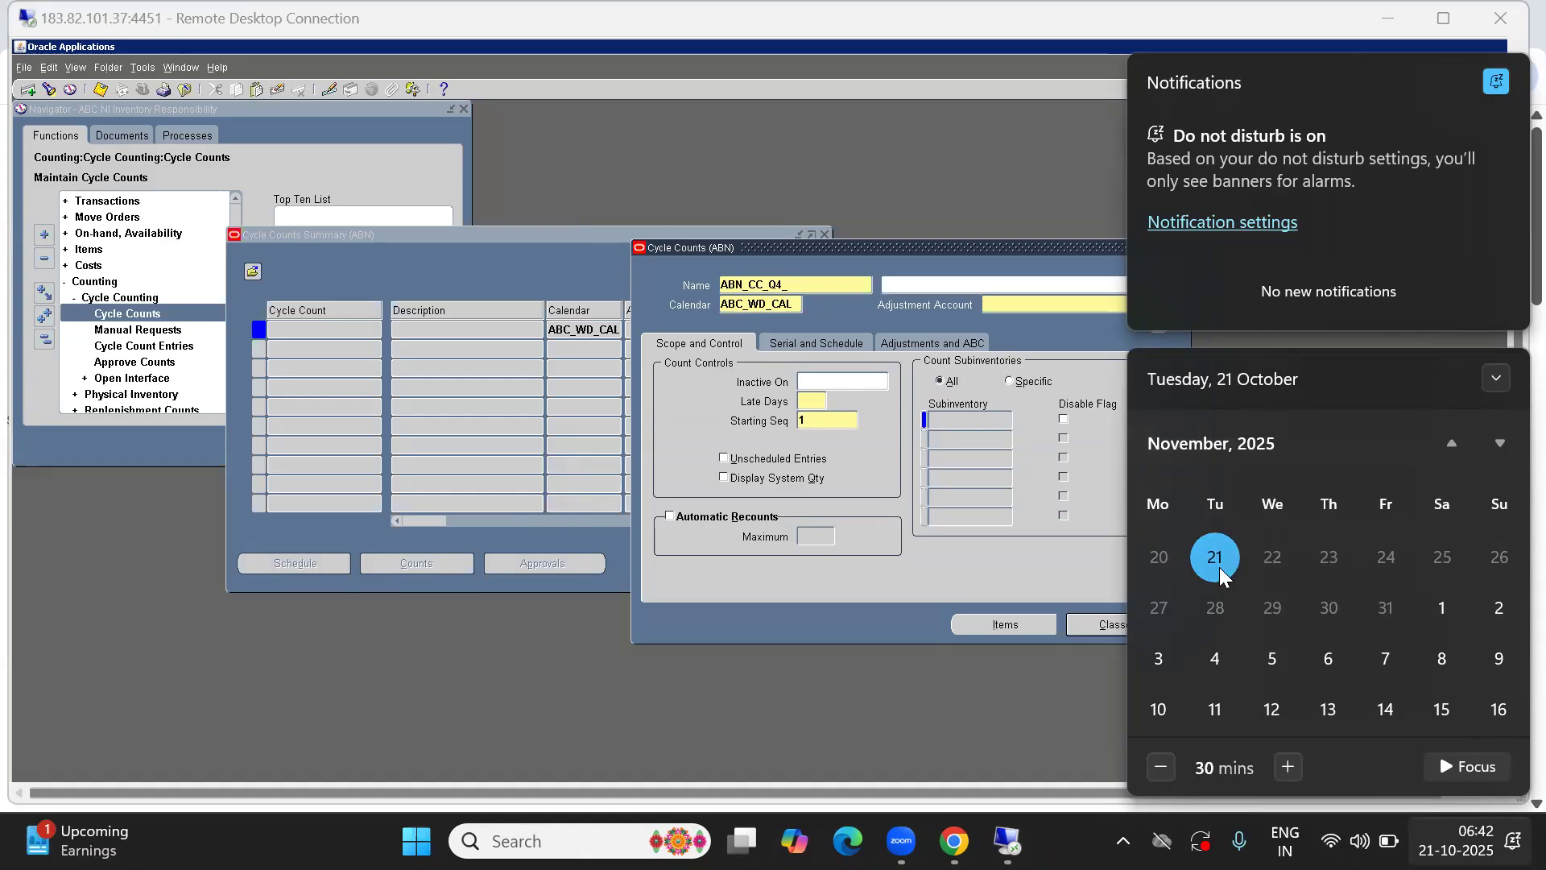
left_click(1451, 445)
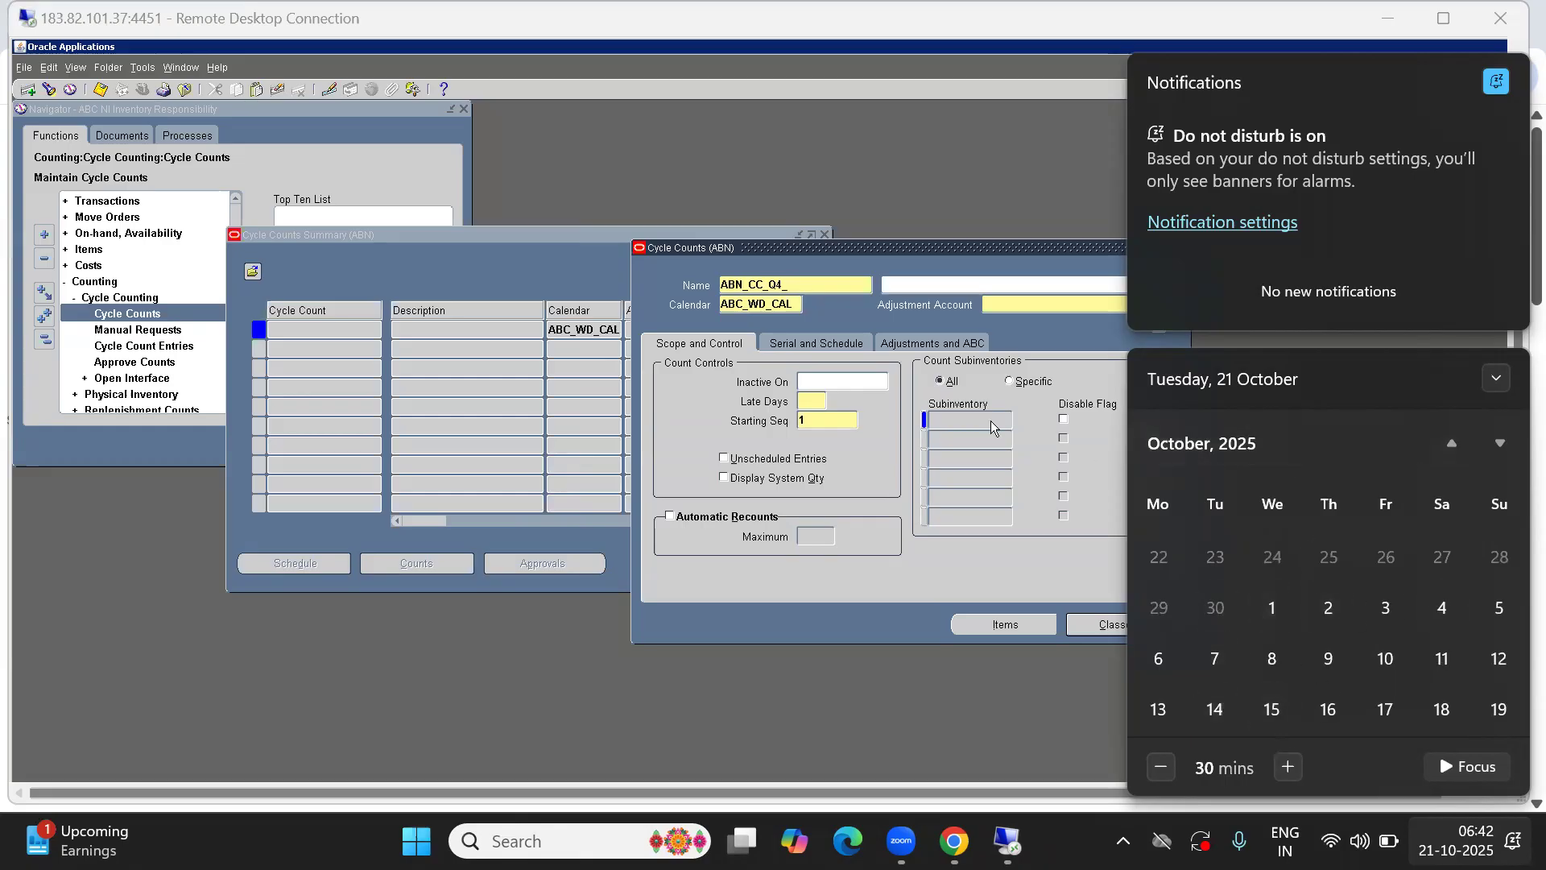
left_click(804, 284)
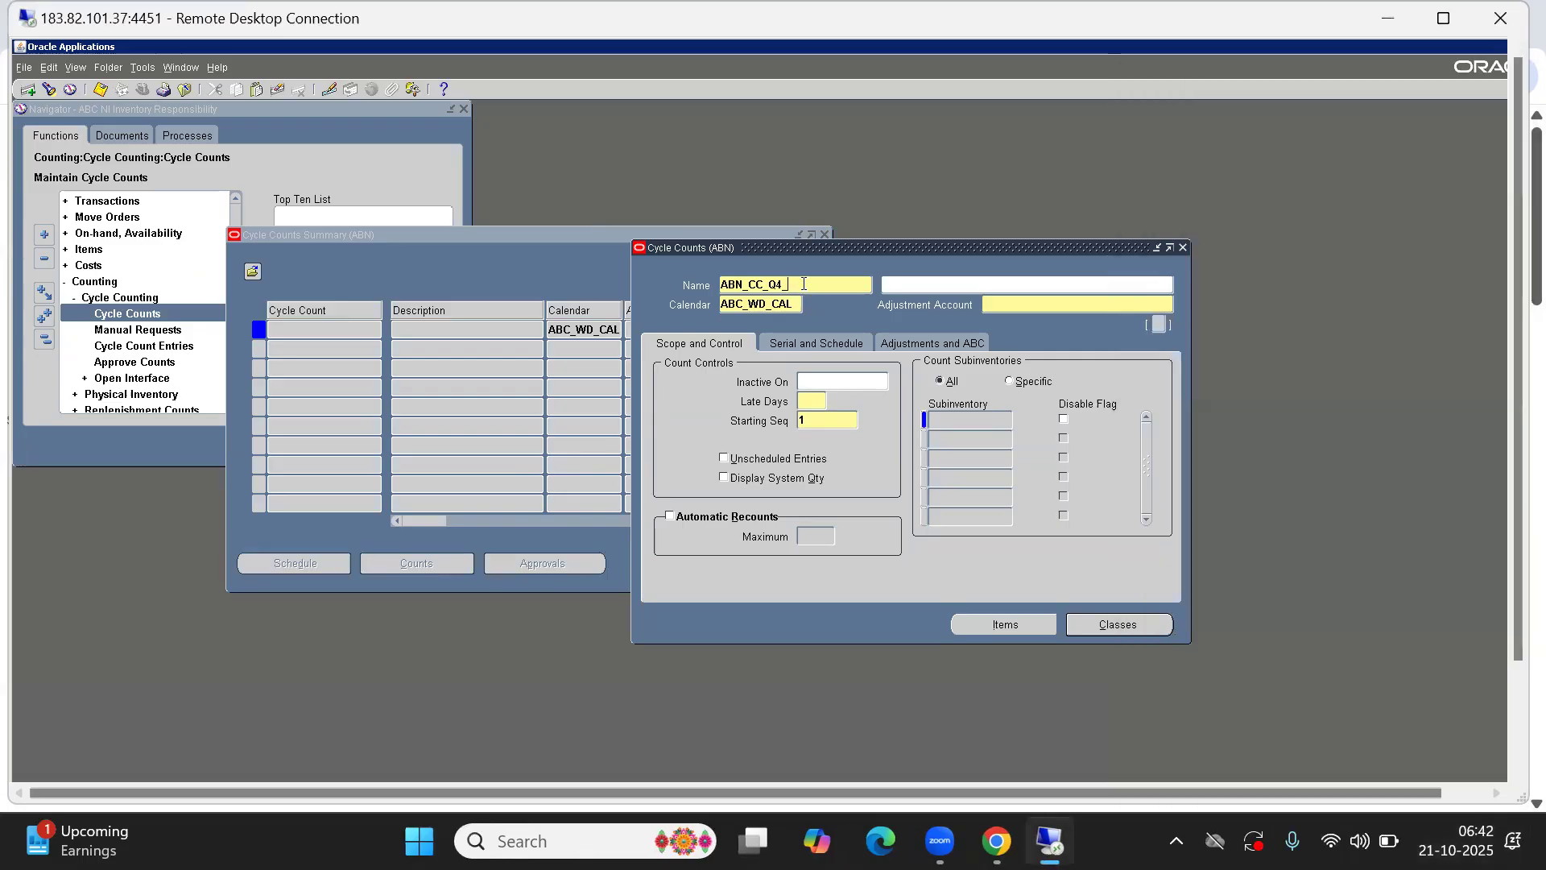
- Complete the cycle count's name as ABN_CC_Q4_4W-102025
type("4W")
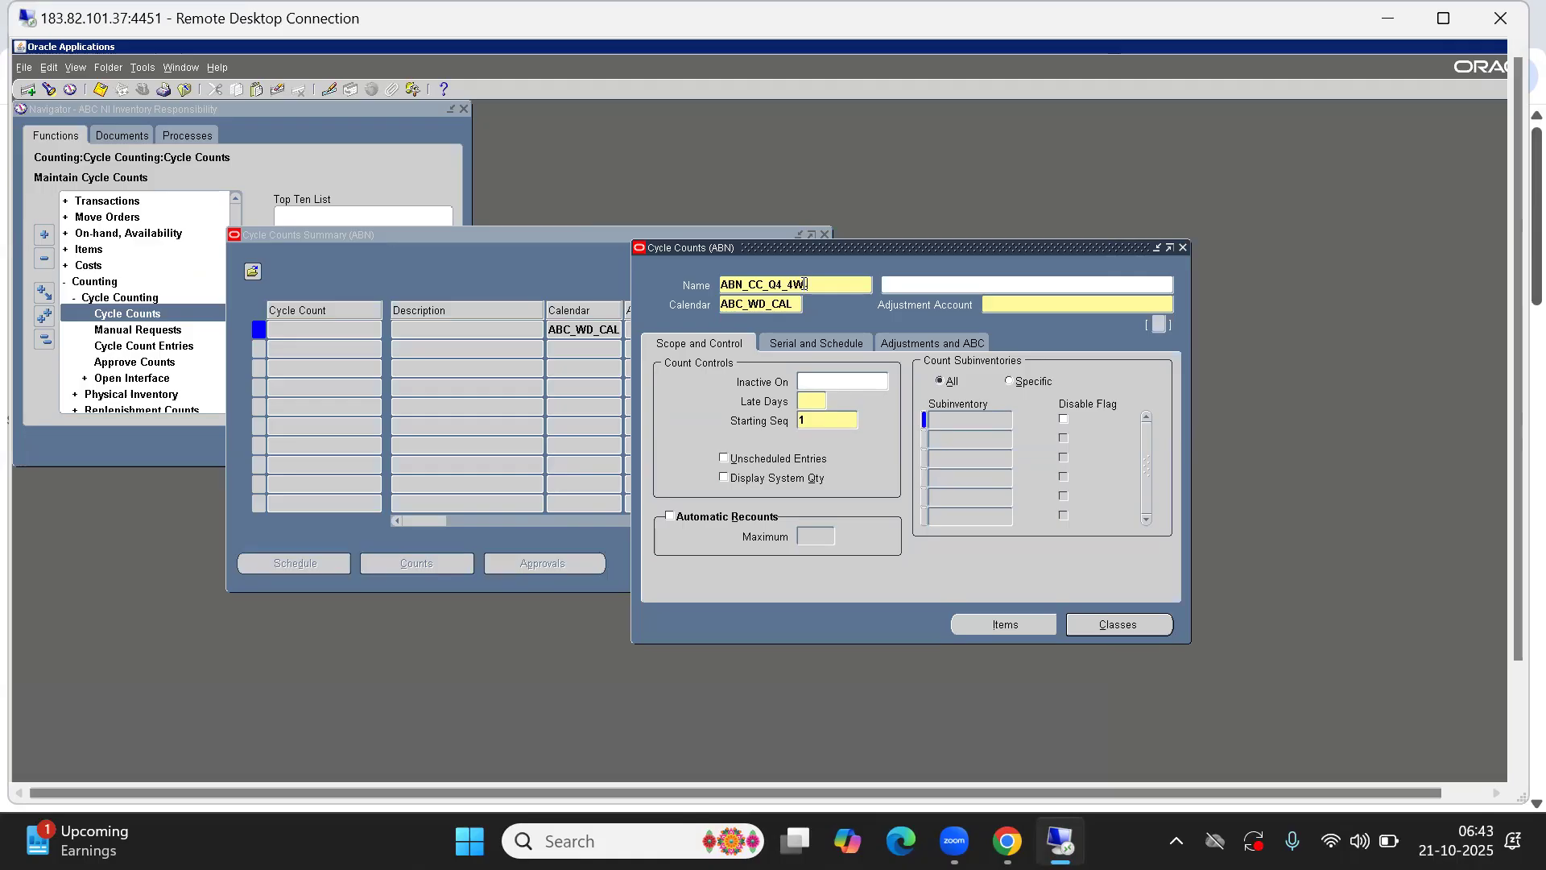
type("_2025")
left_click(811, 284)
type("10")
- Copy the cycle count's name into its description
left_click_drag(845, 286, 632, 287)
key("ctrl+c")
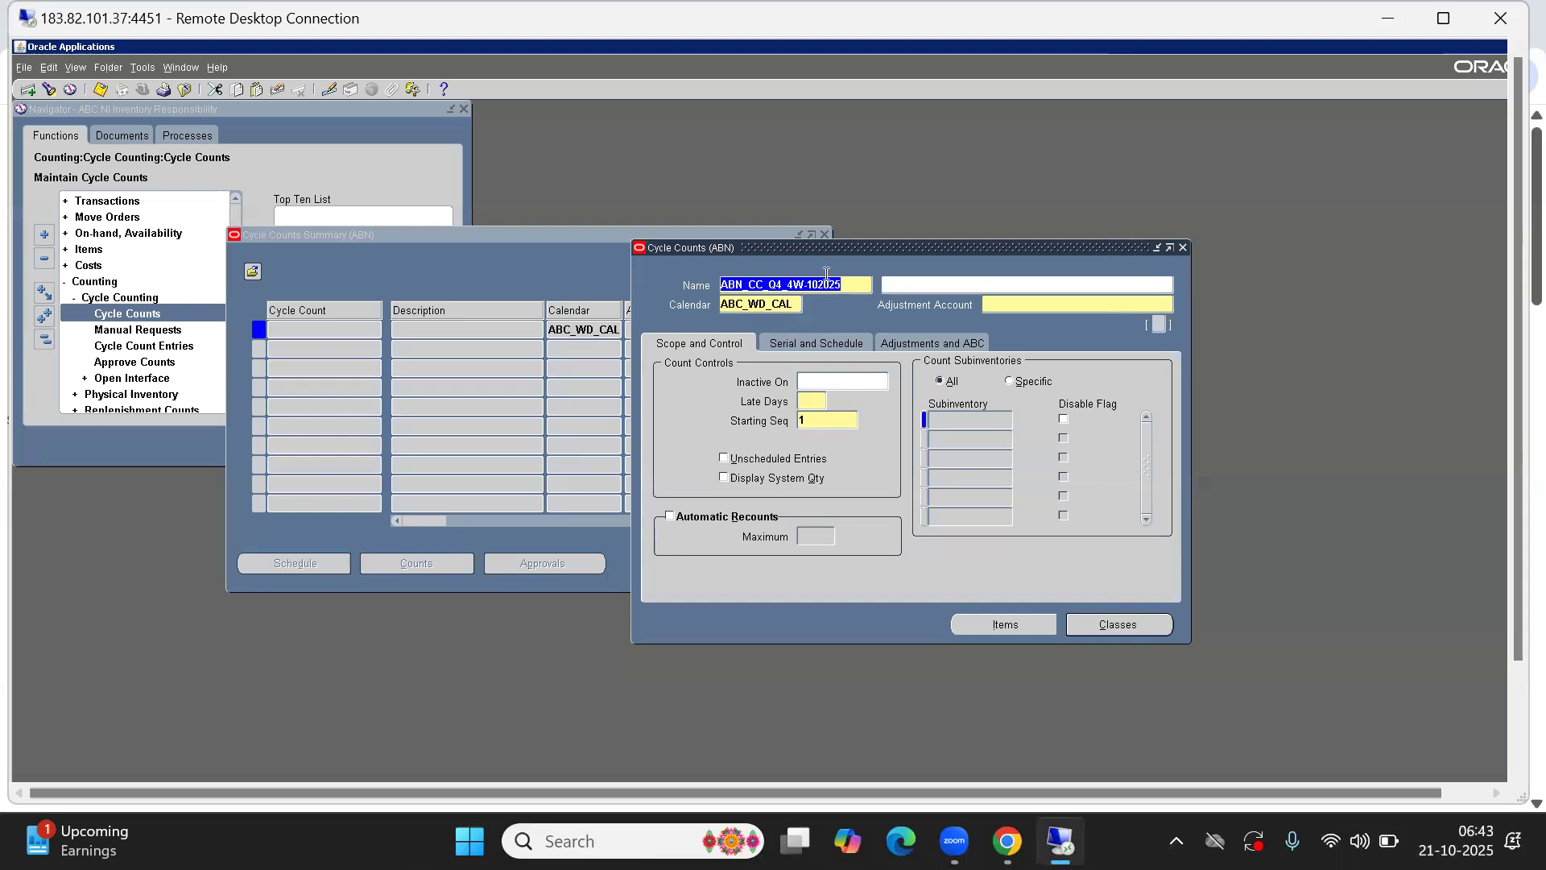
left_click(924, 287)
key("ctrl+v")
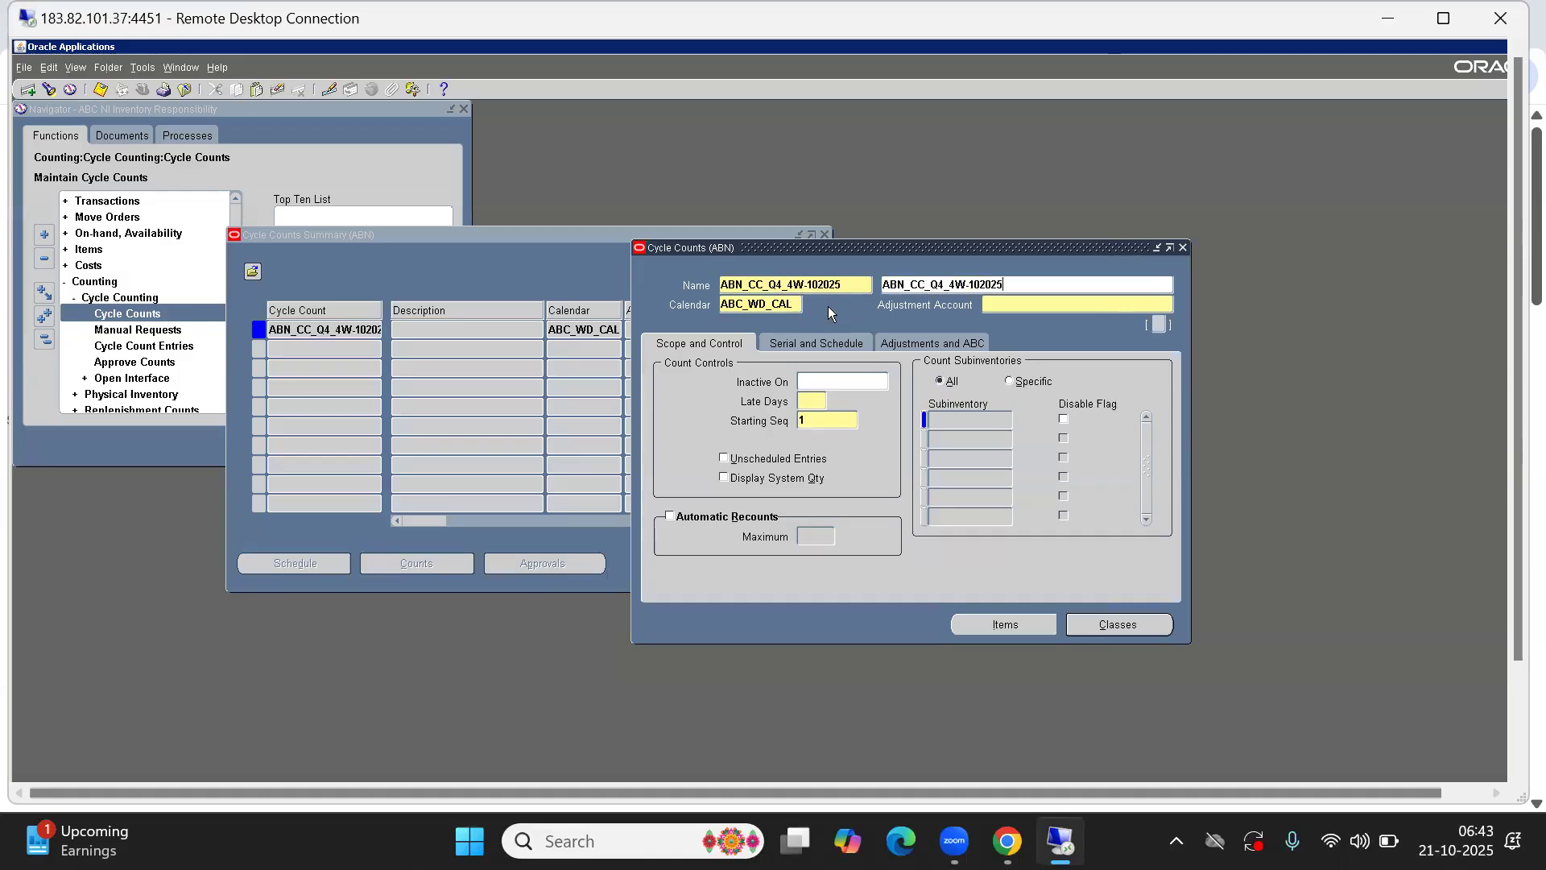
- Begin defining the adjustment account with company 10 (ABC India Pvt Ltd) and department 105 (Warehouse Dept)
left_click(1045, 311)
key("ctrl+l")
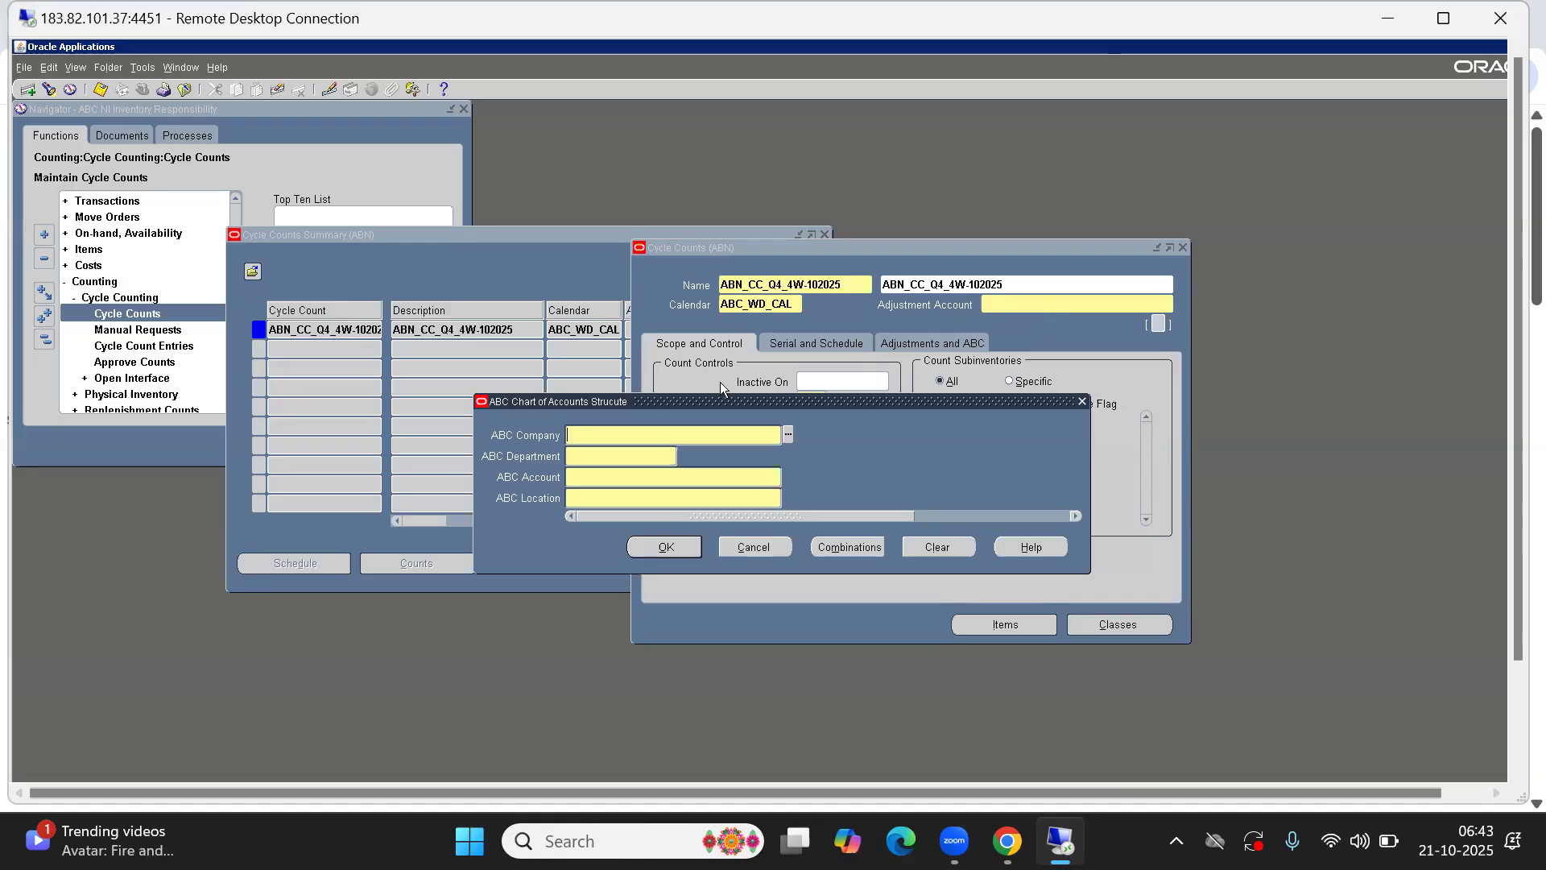
key("ctrl+l")
key("Return")
key("ctrl+l")
key("Down")
key("Down")
key("Down")
key("Down")
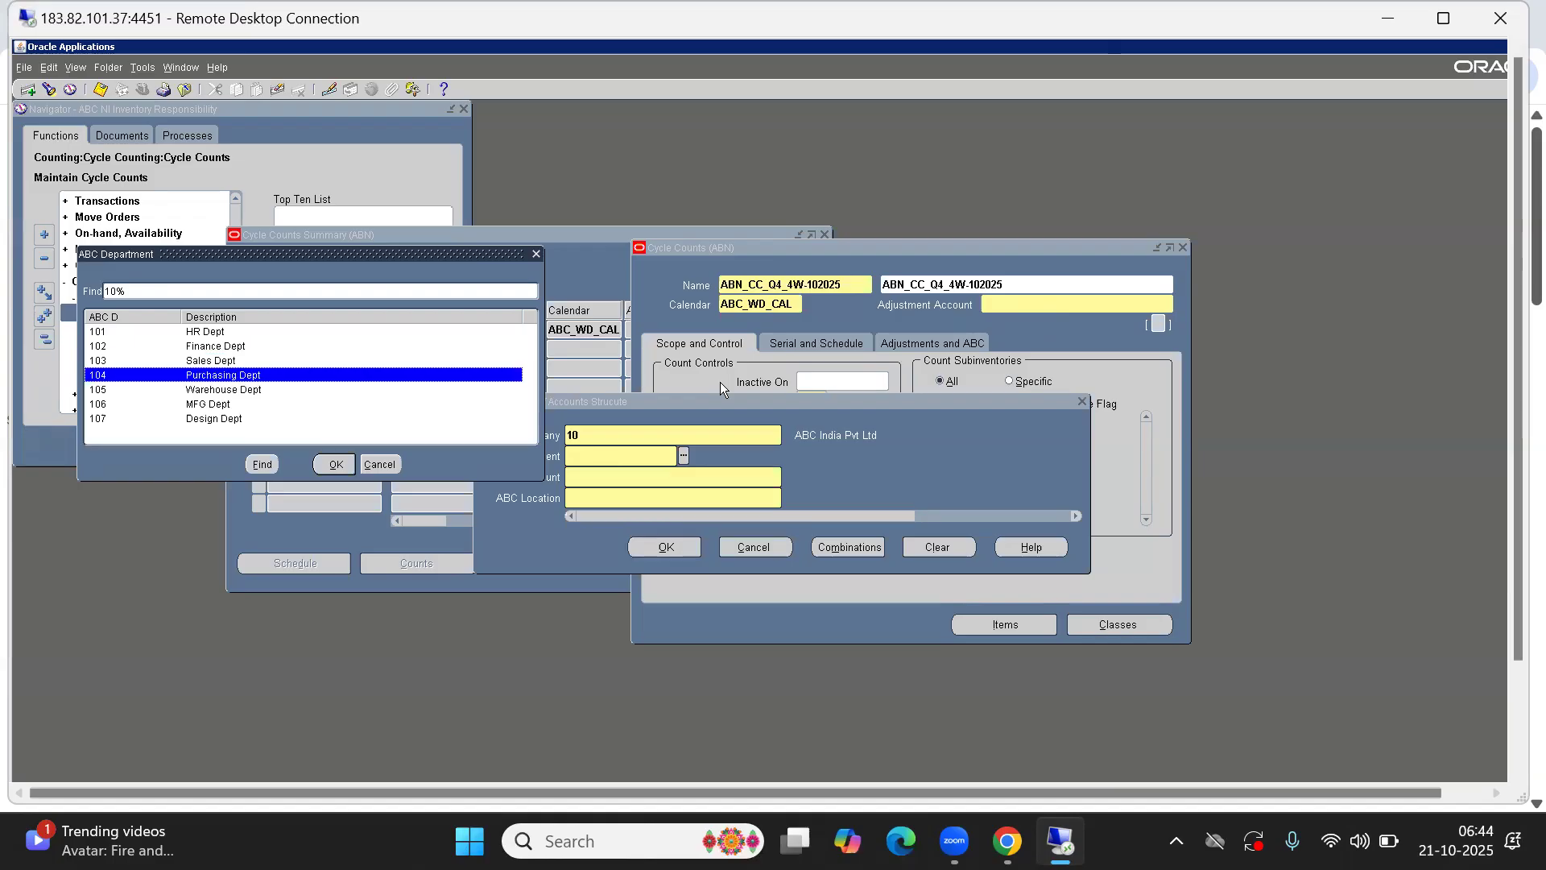
key("Return")
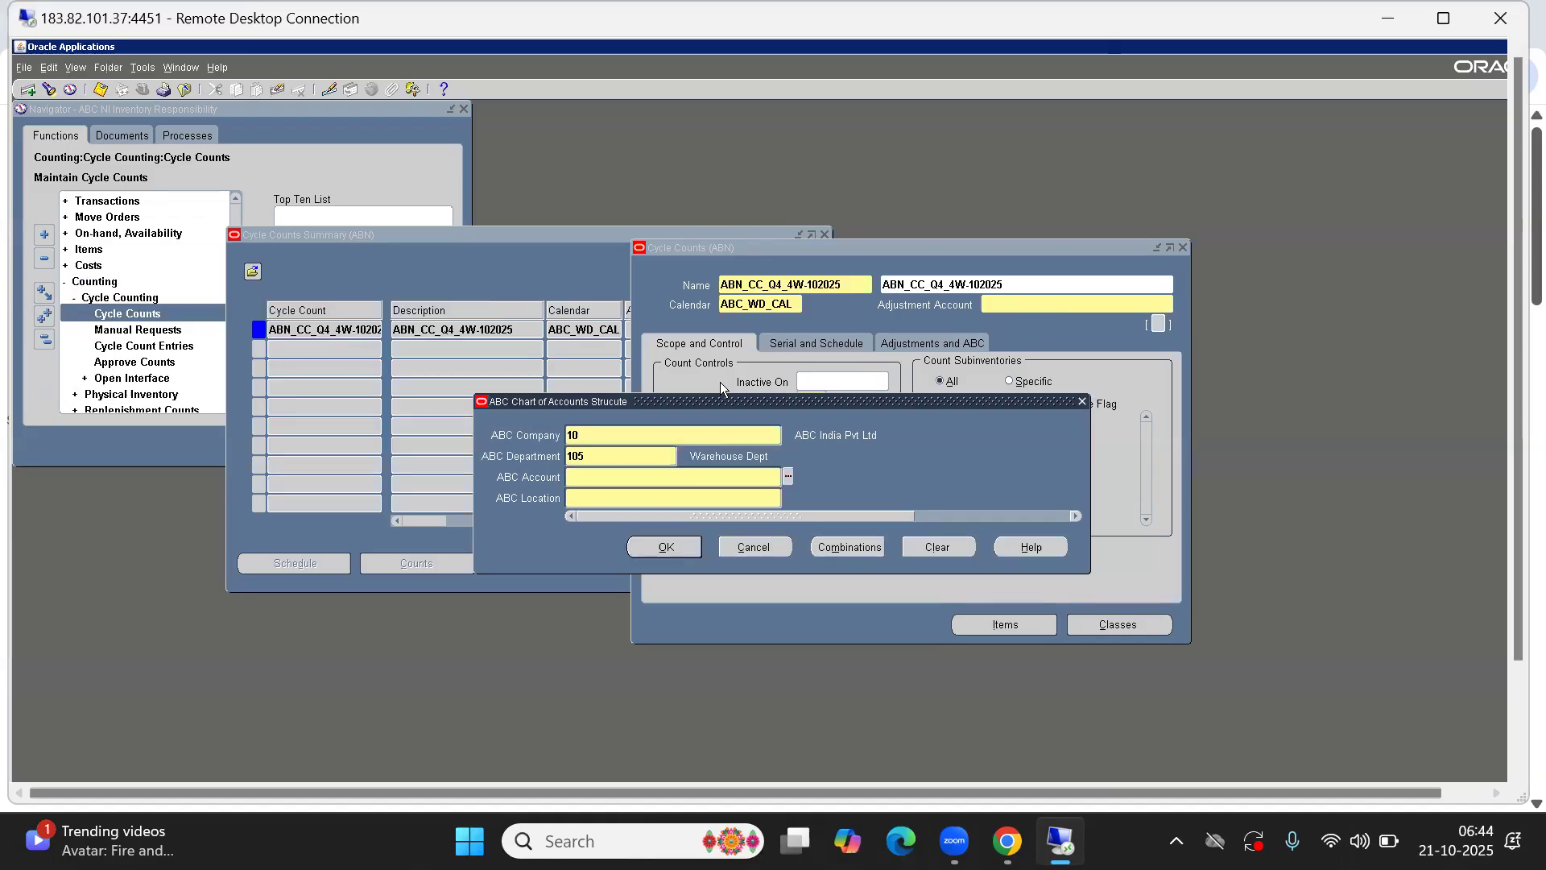
- Complete the adjustment account with account 1021 for cycle count adjustments and location 333 (ABC Noida), and accept it
key("ctrl+l")
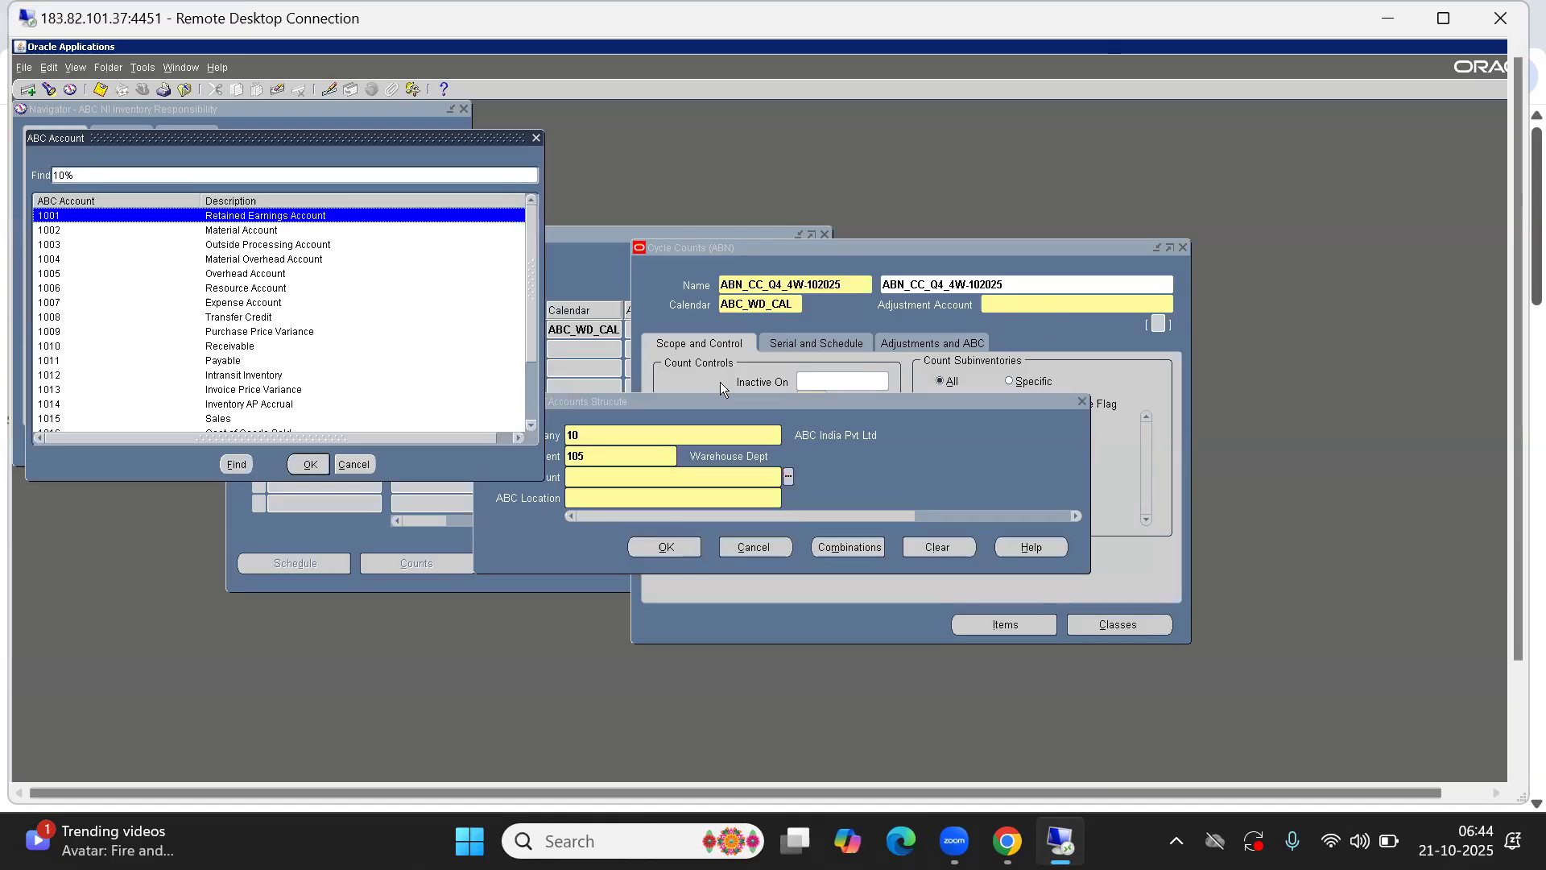
scroll(535, 366, "down", 2)
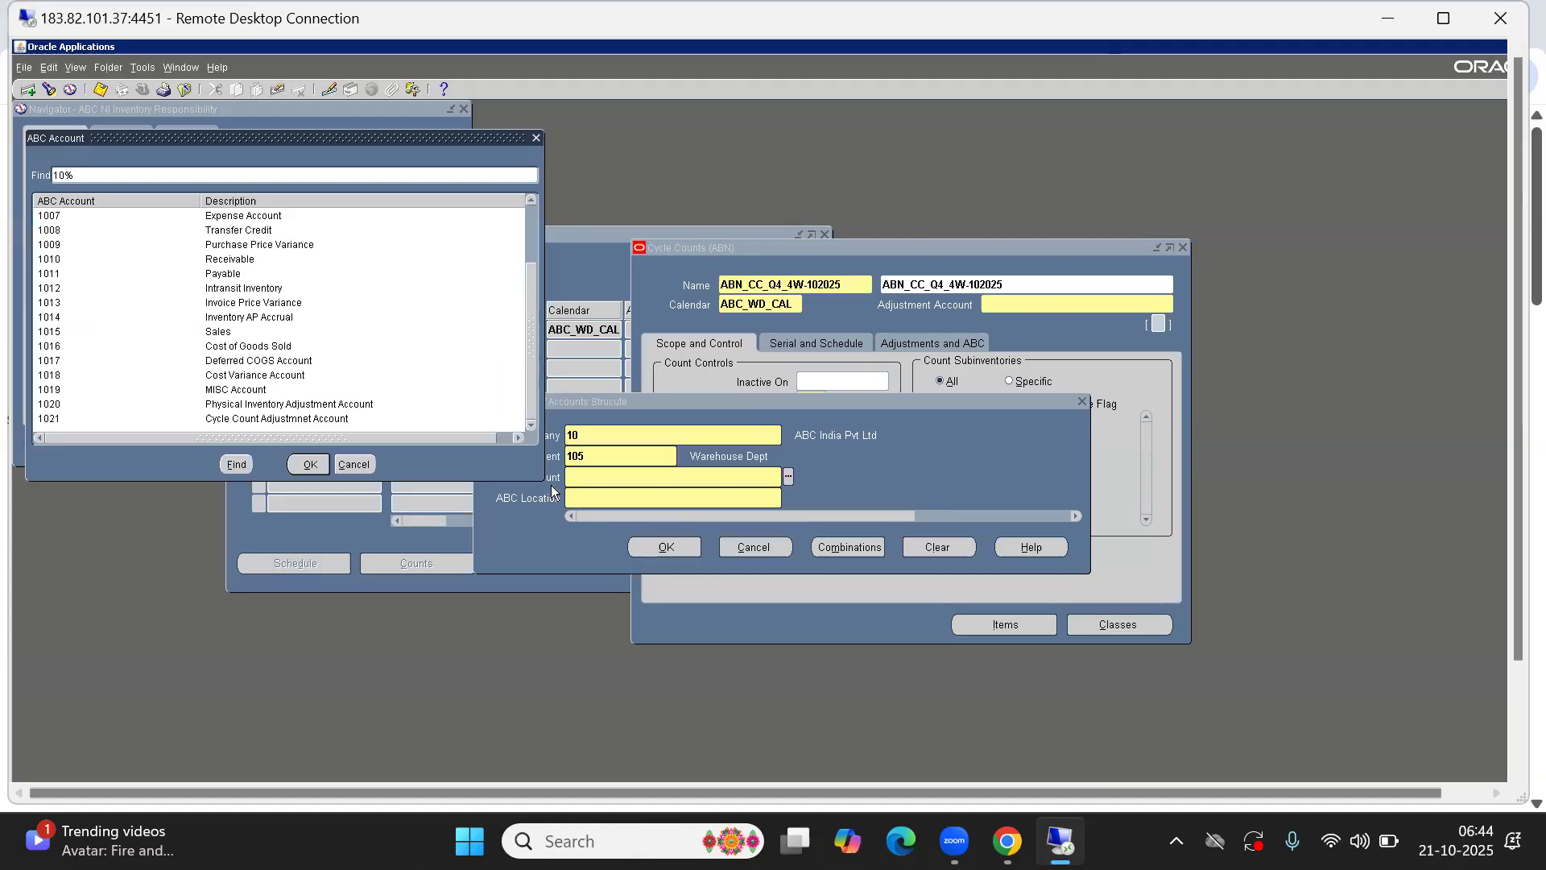
left_click(227, 420)
left_click(310, 464)
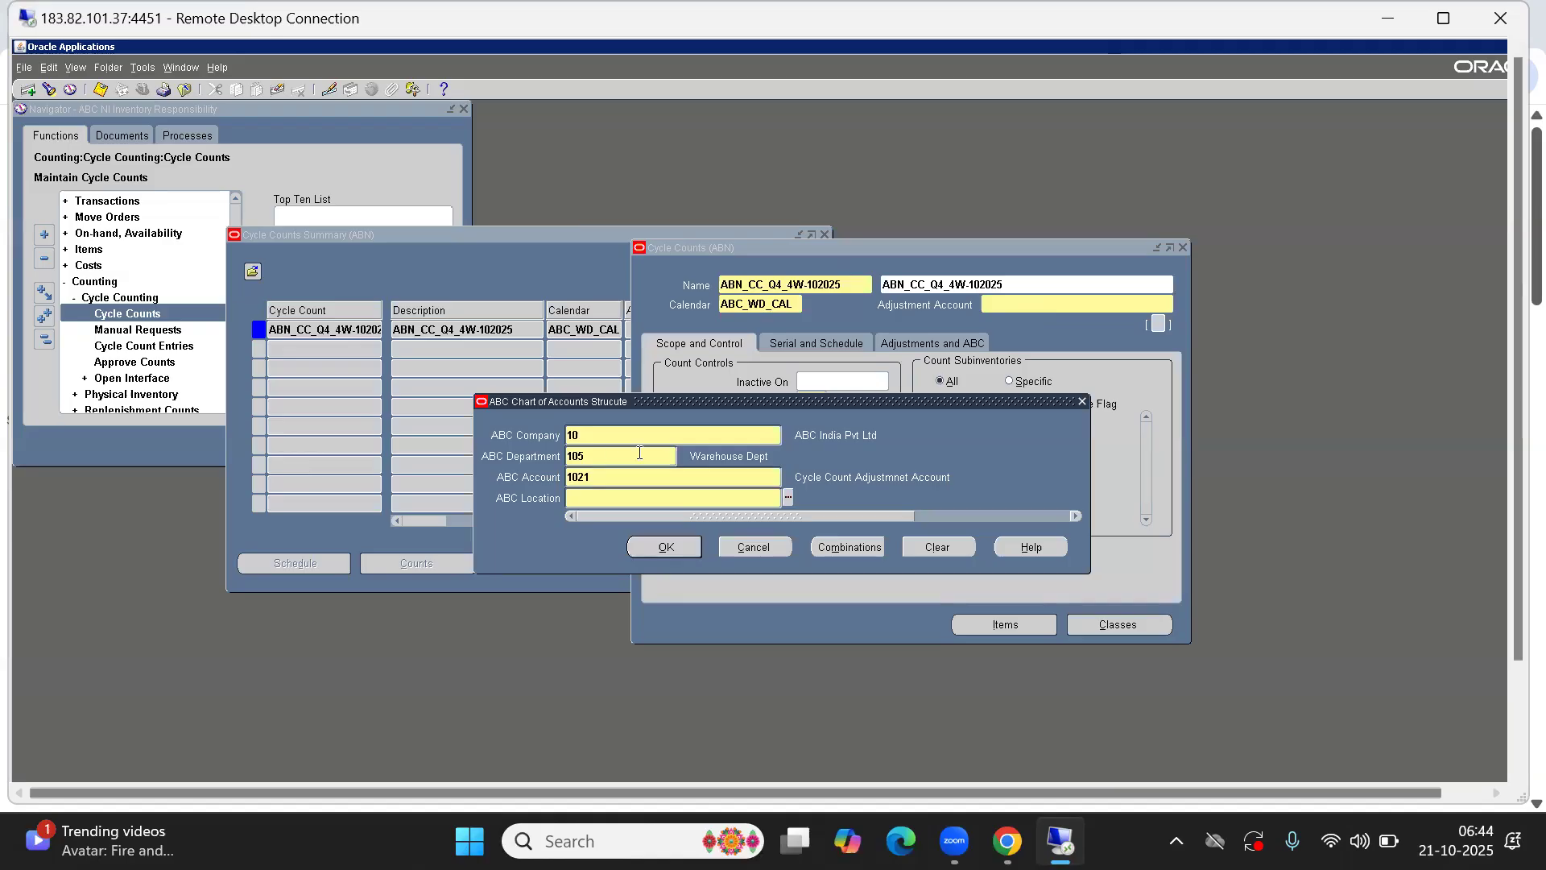
key("ctrl+l")
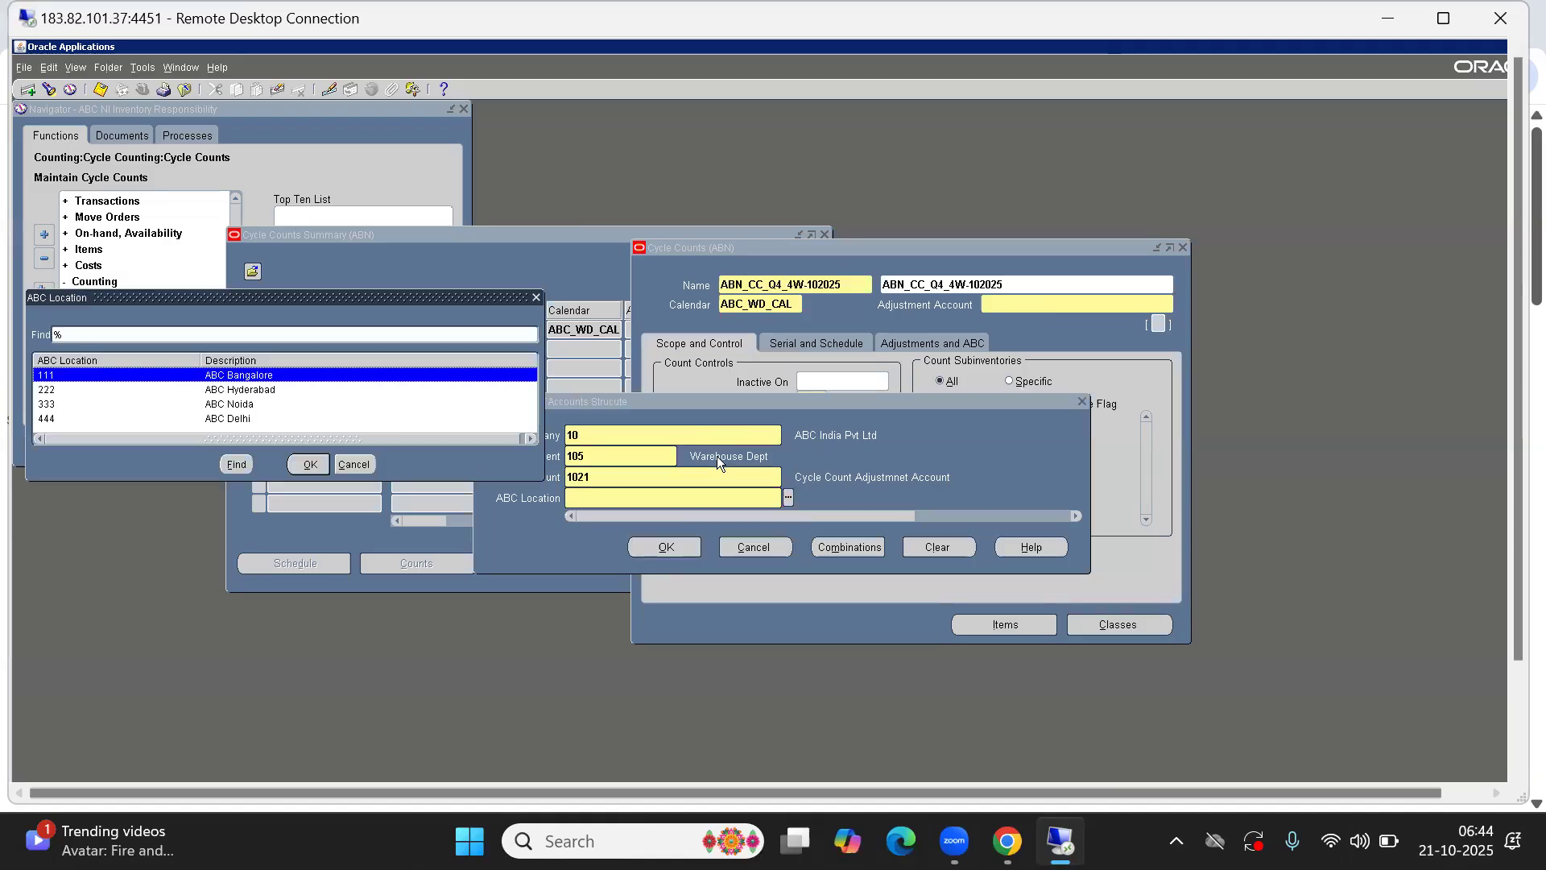
key("Down")
key("Down")
key("Return")
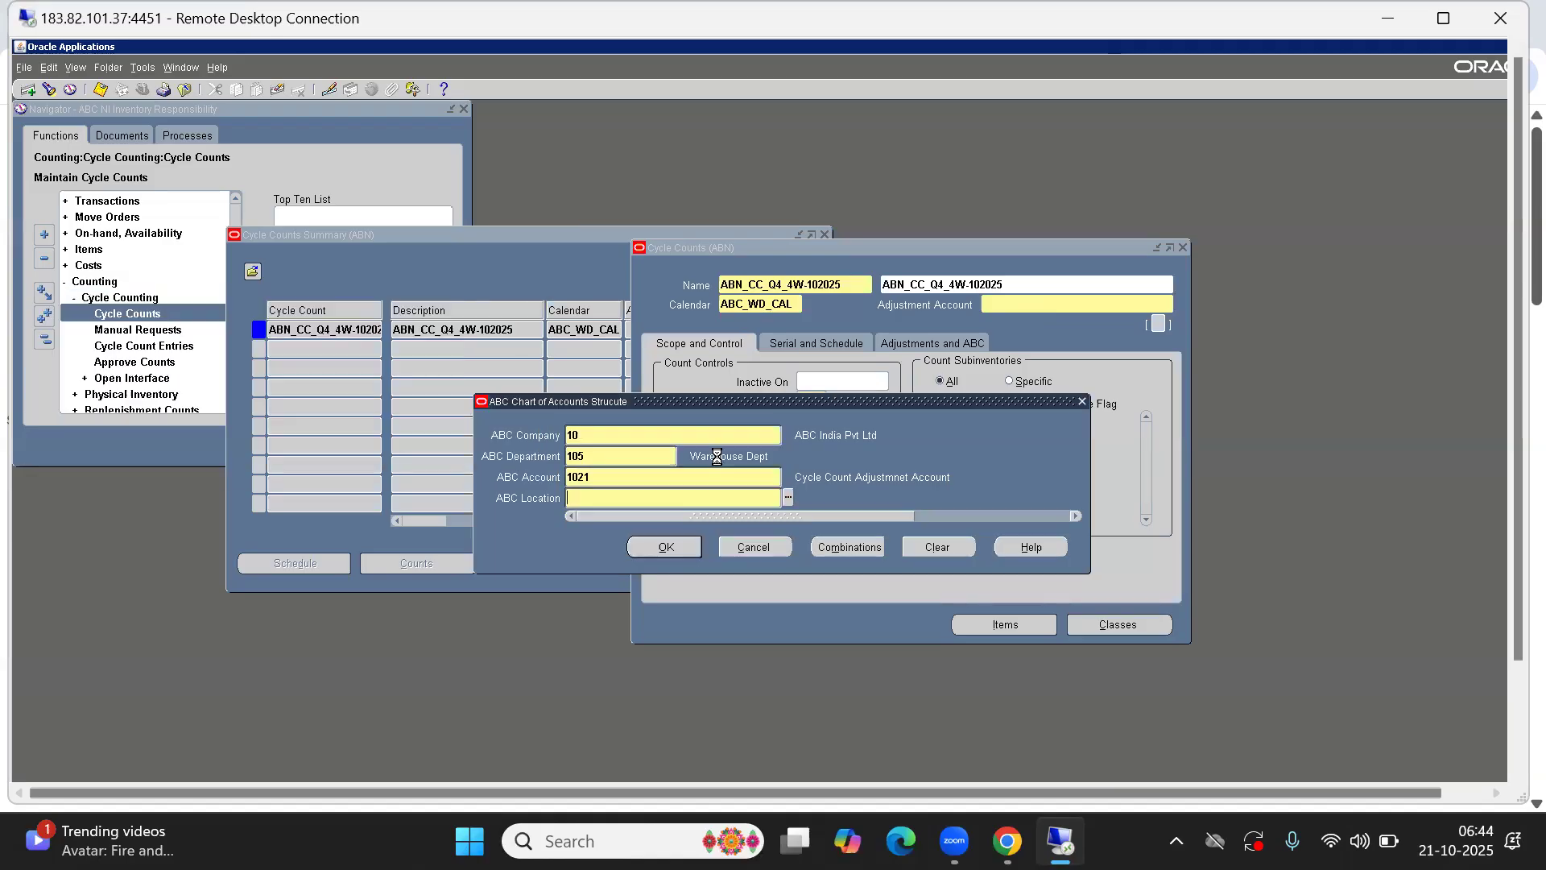
left_click(641, 549)
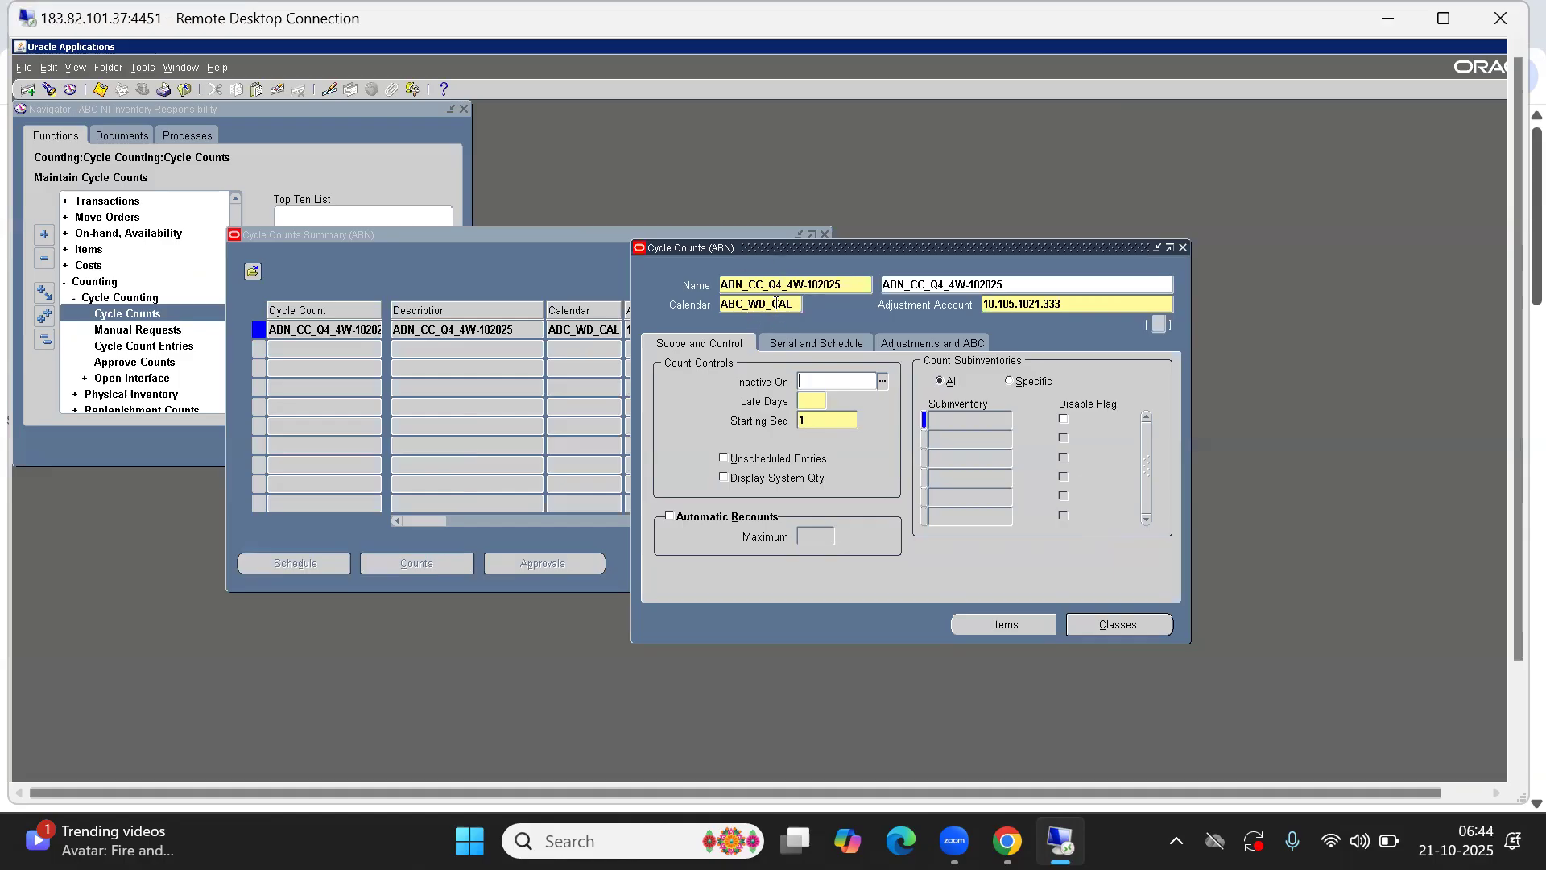
- Leave the cycle count's inactive date blank and set Late Days to 1
left_click(884, 381)
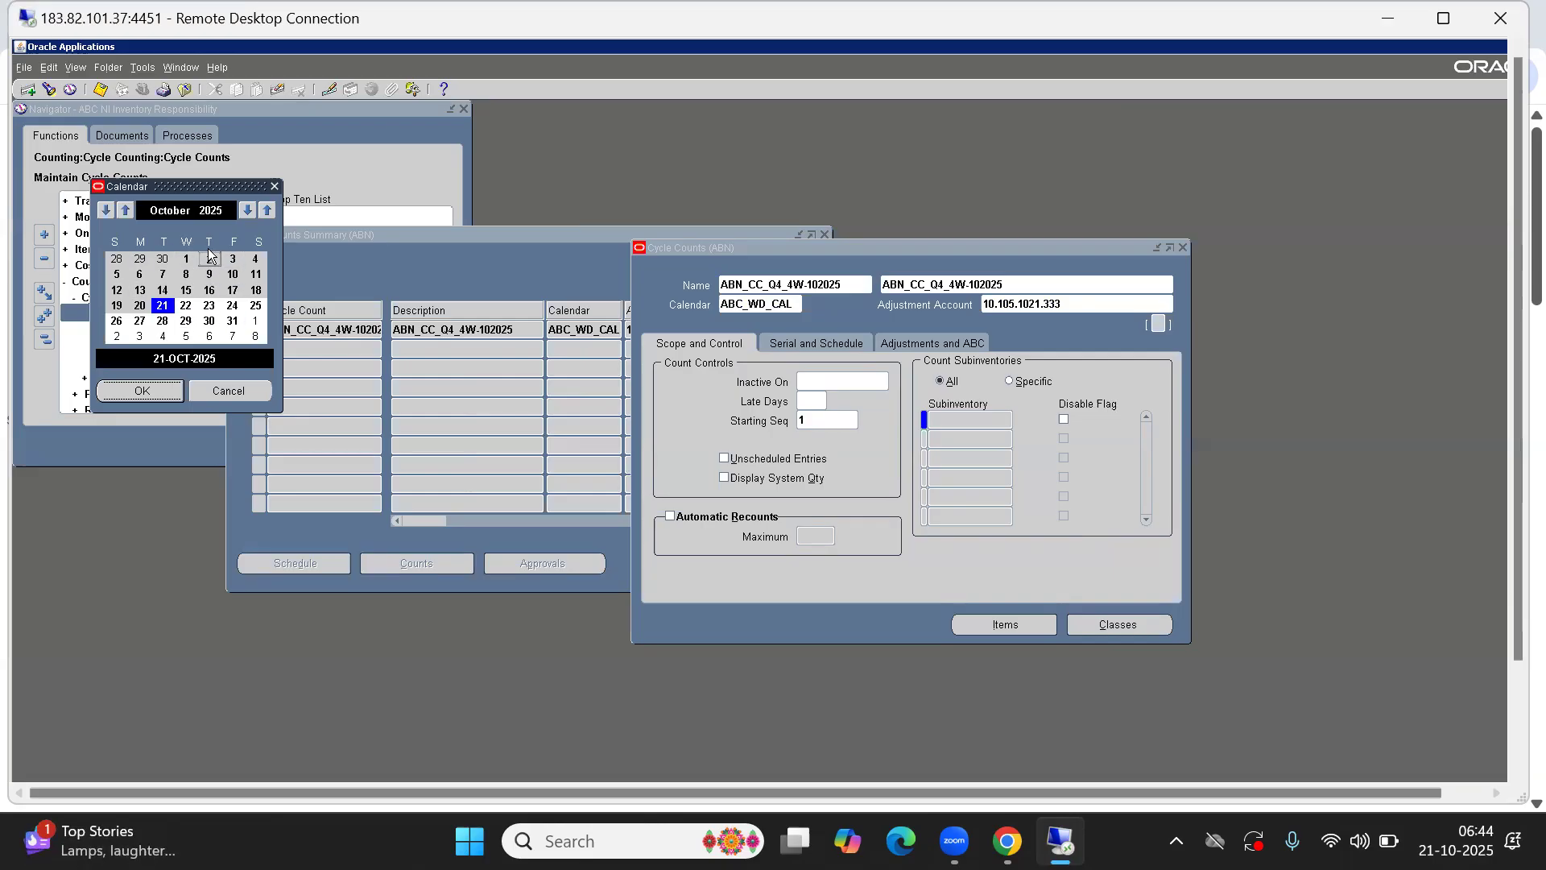
left_click(229, 390)
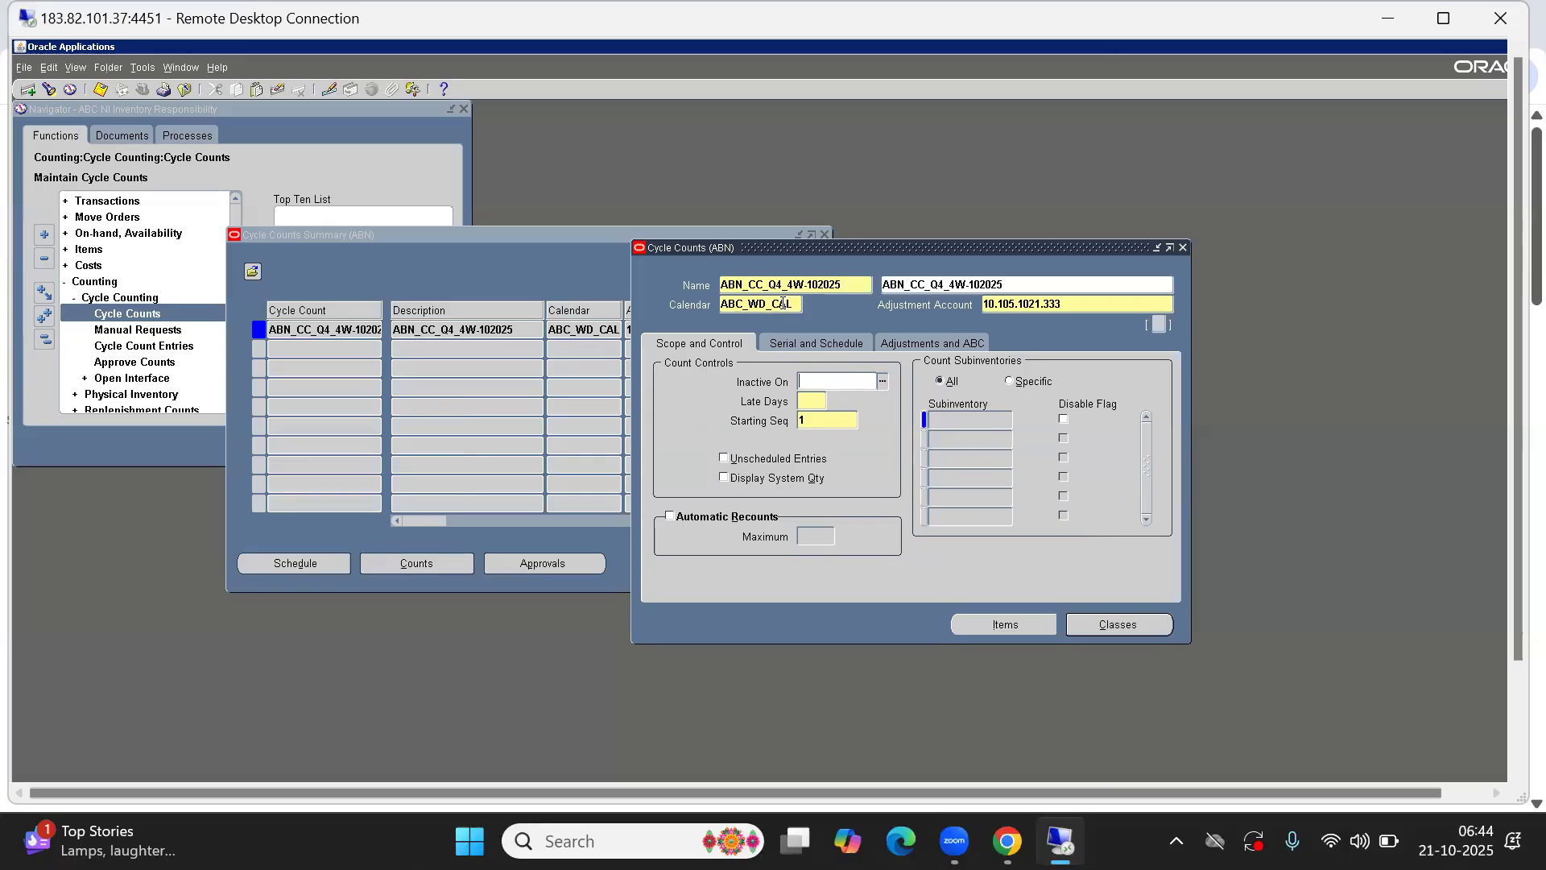
left_click(812, 398)
type("1")
key("Tab")
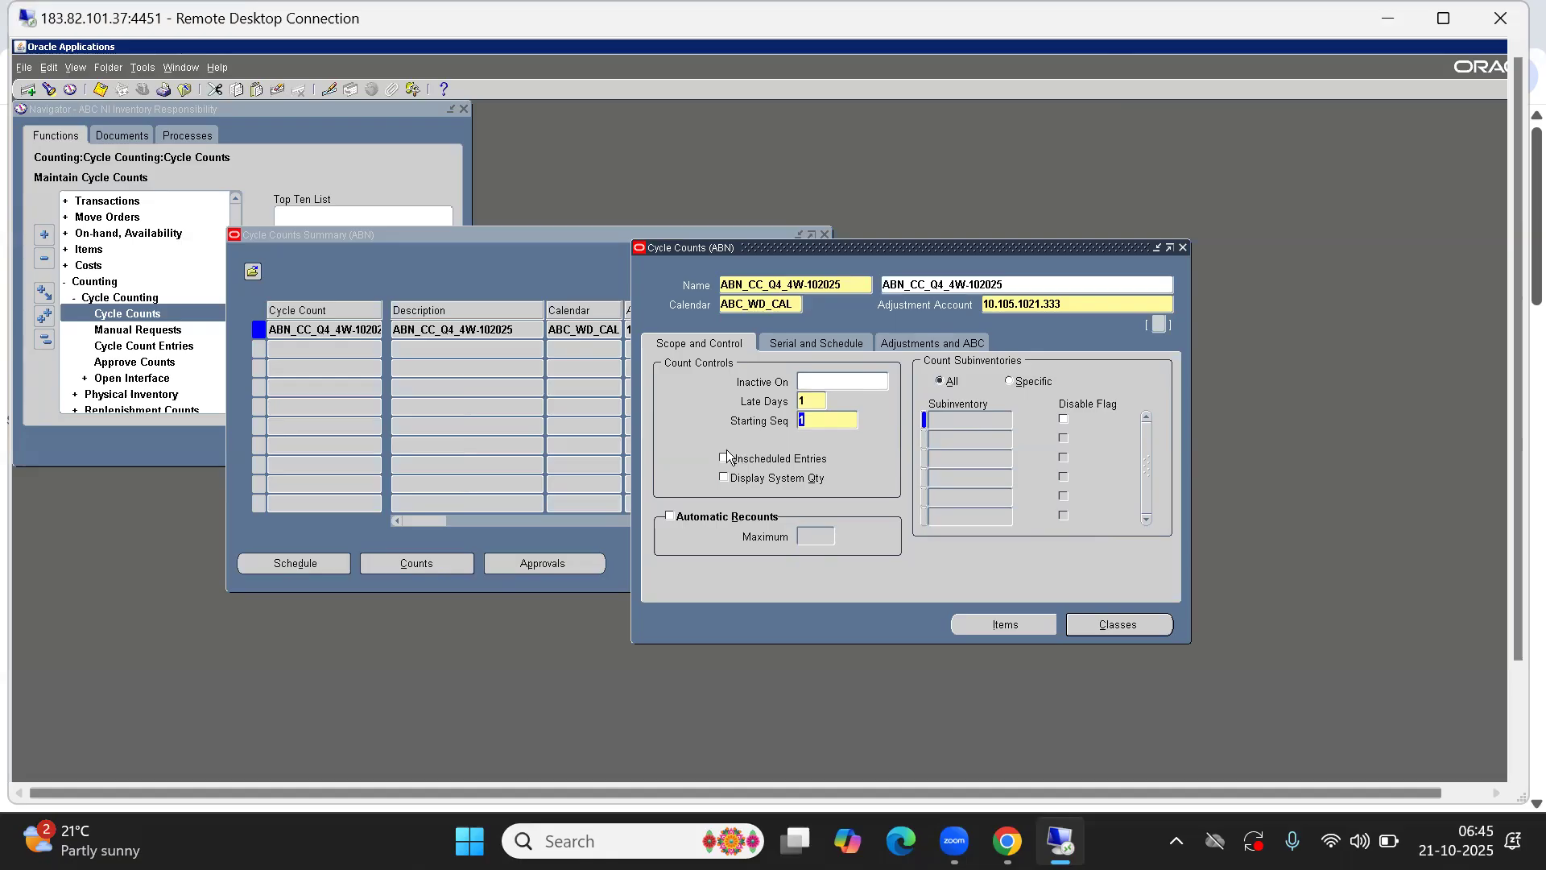
- Open the window help for the Cycle Counts form and maximize the help page
left_click(791, 286)
double_click(790, 284)
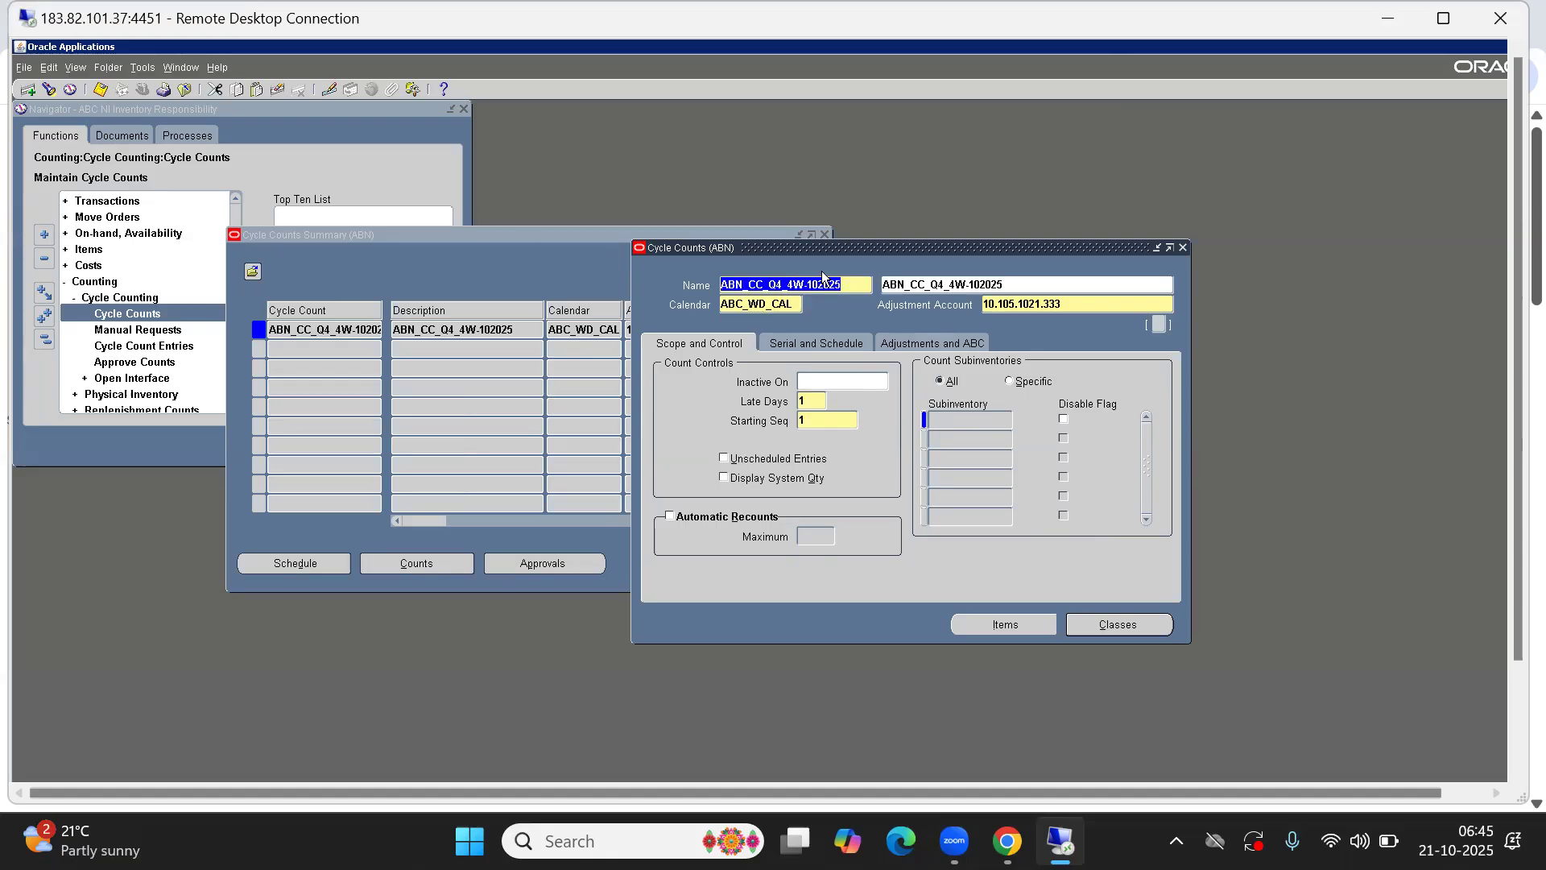
left_click(217, 68)
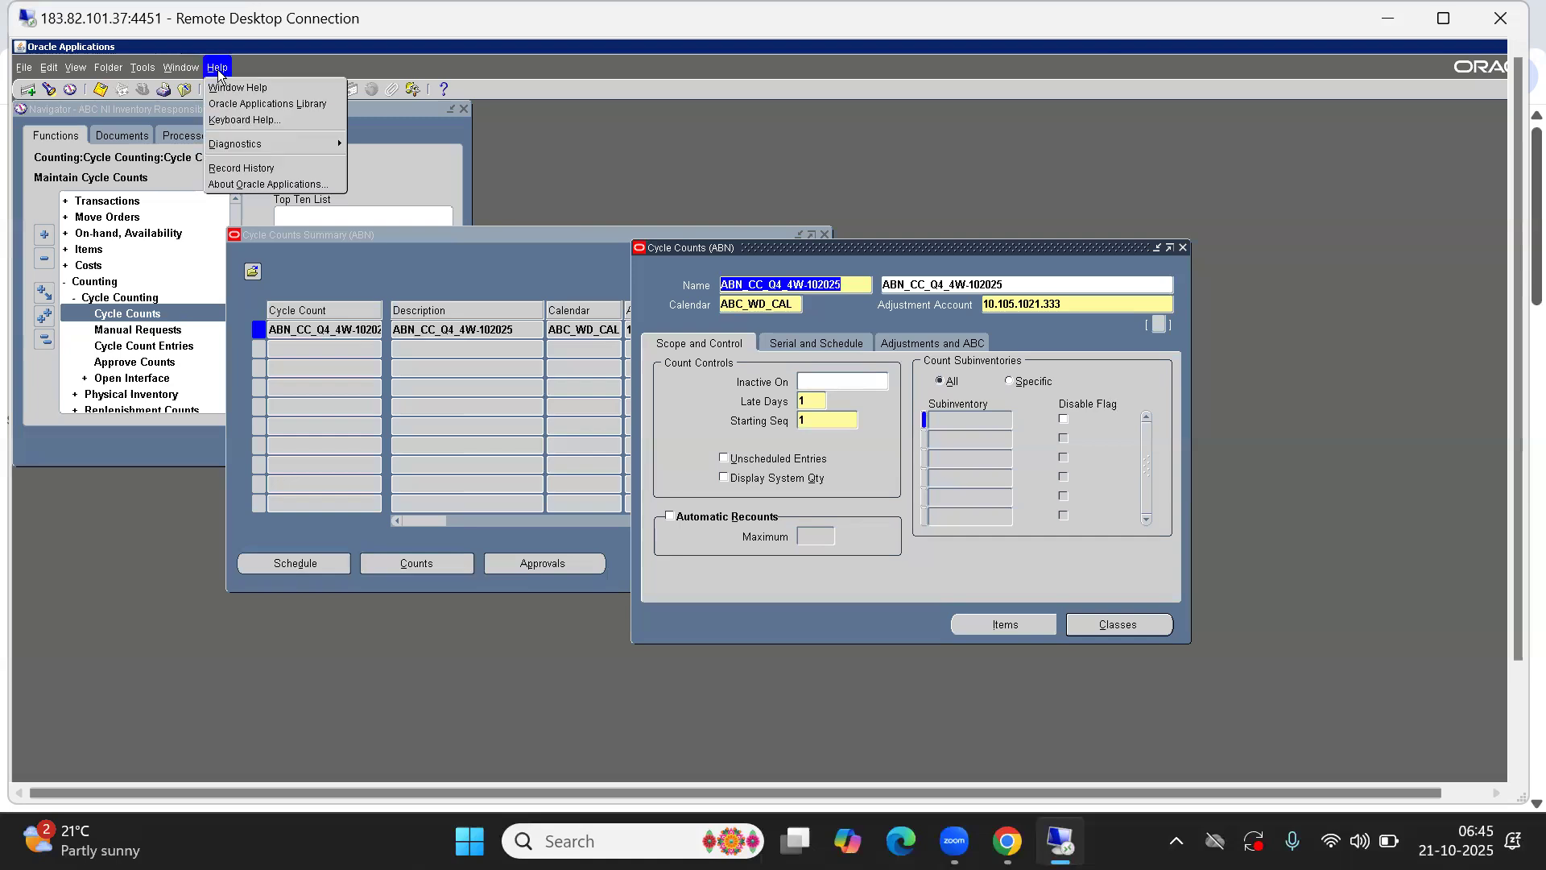
left_click(257, 87)
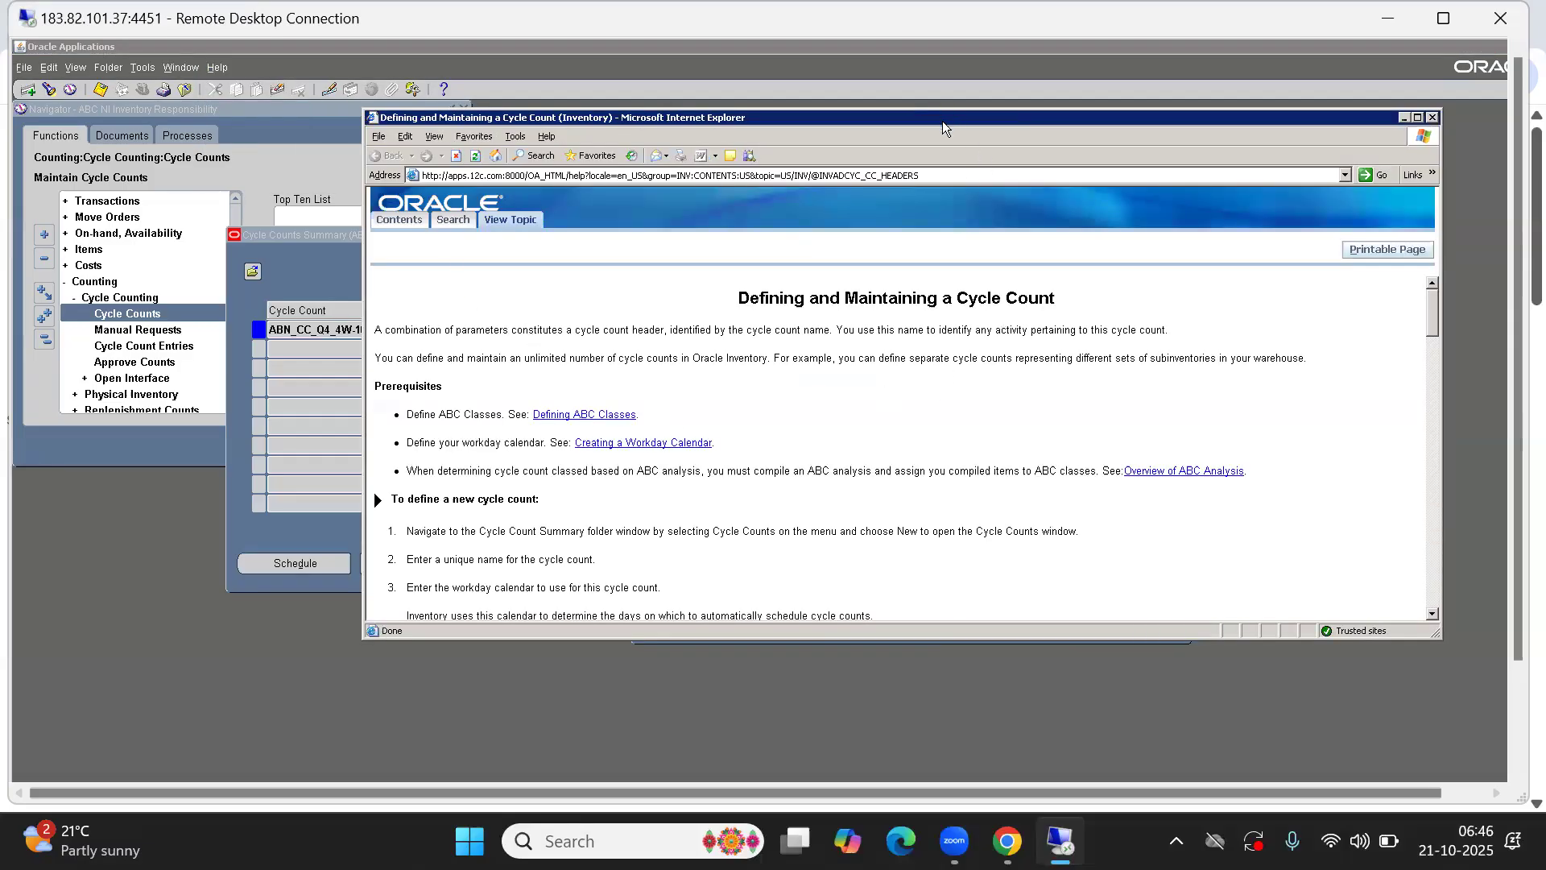
left_click_drag(944, 123, 818, 234)
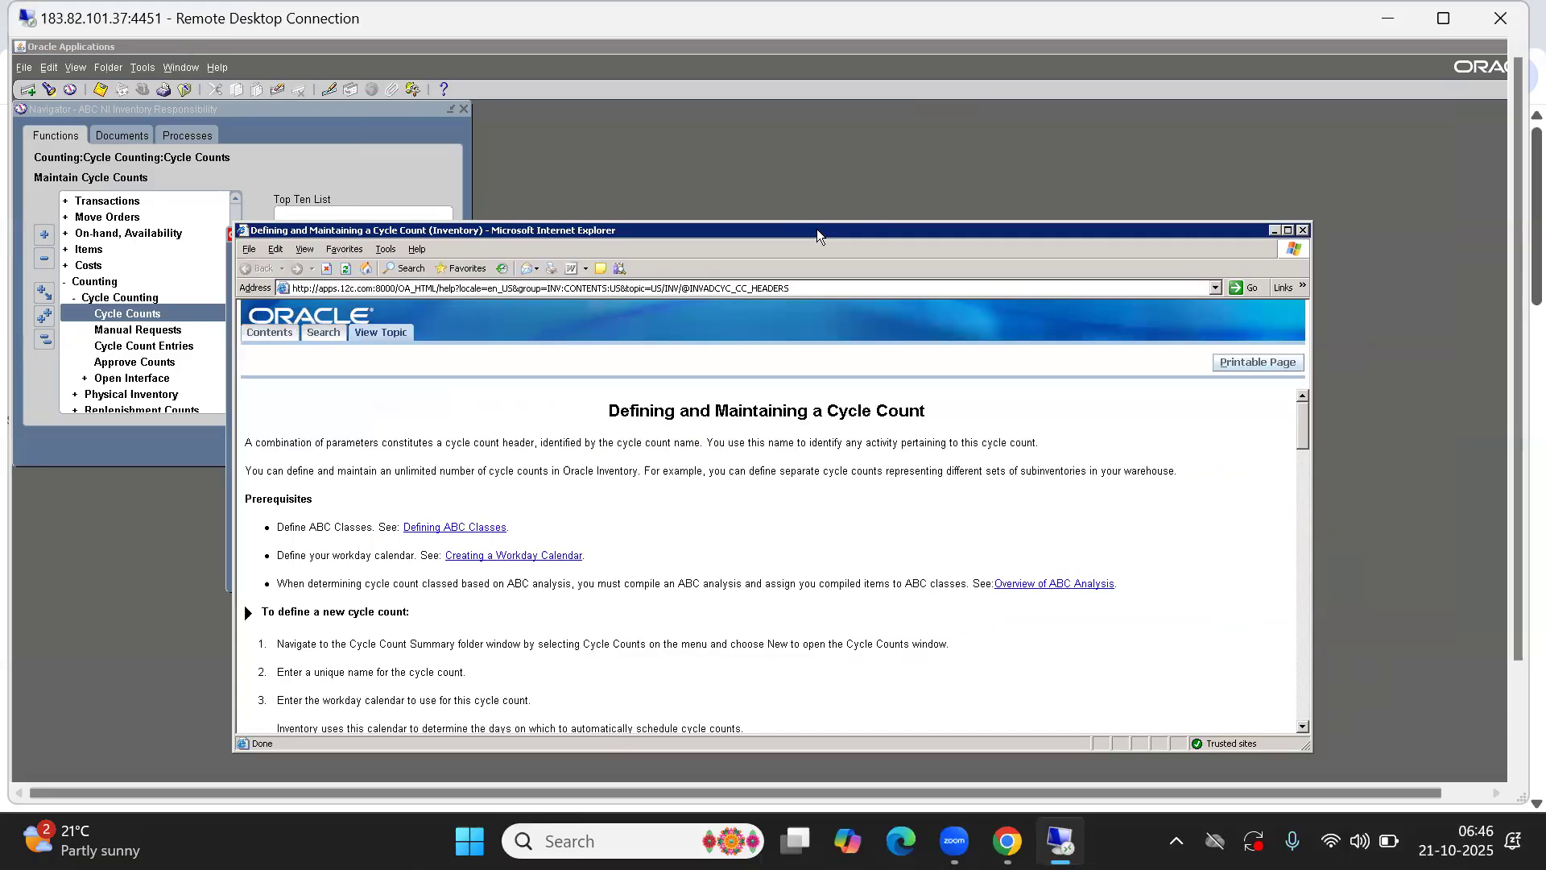
left_click(1288, 231)
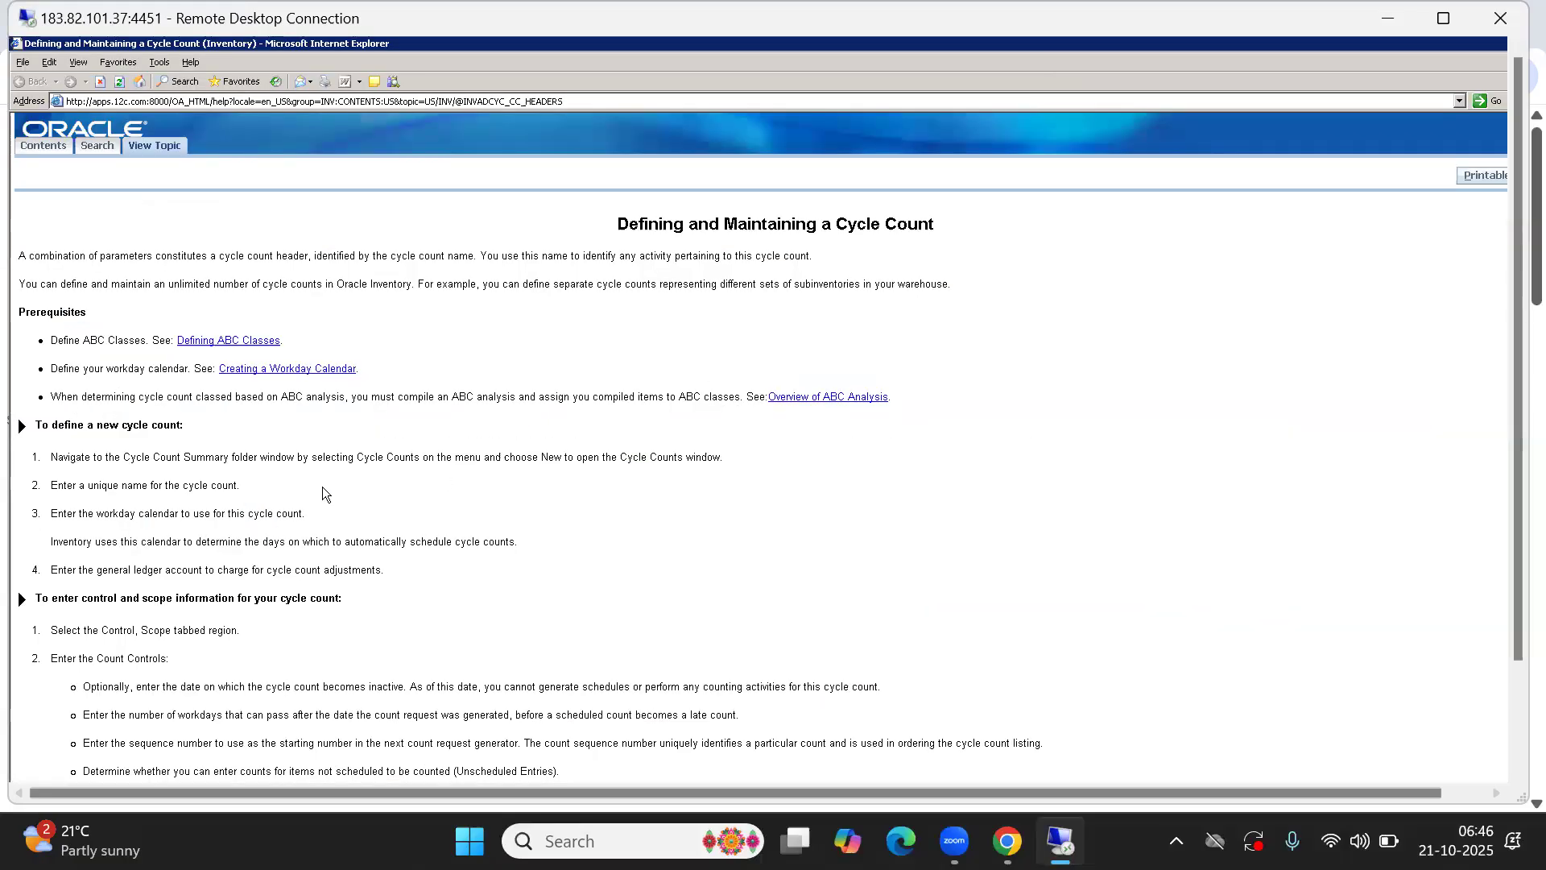
- Look through the cycle count help page and search it for UNSCH to find the unscheduled entries explanation
scroll(323, 492, "down", 8)
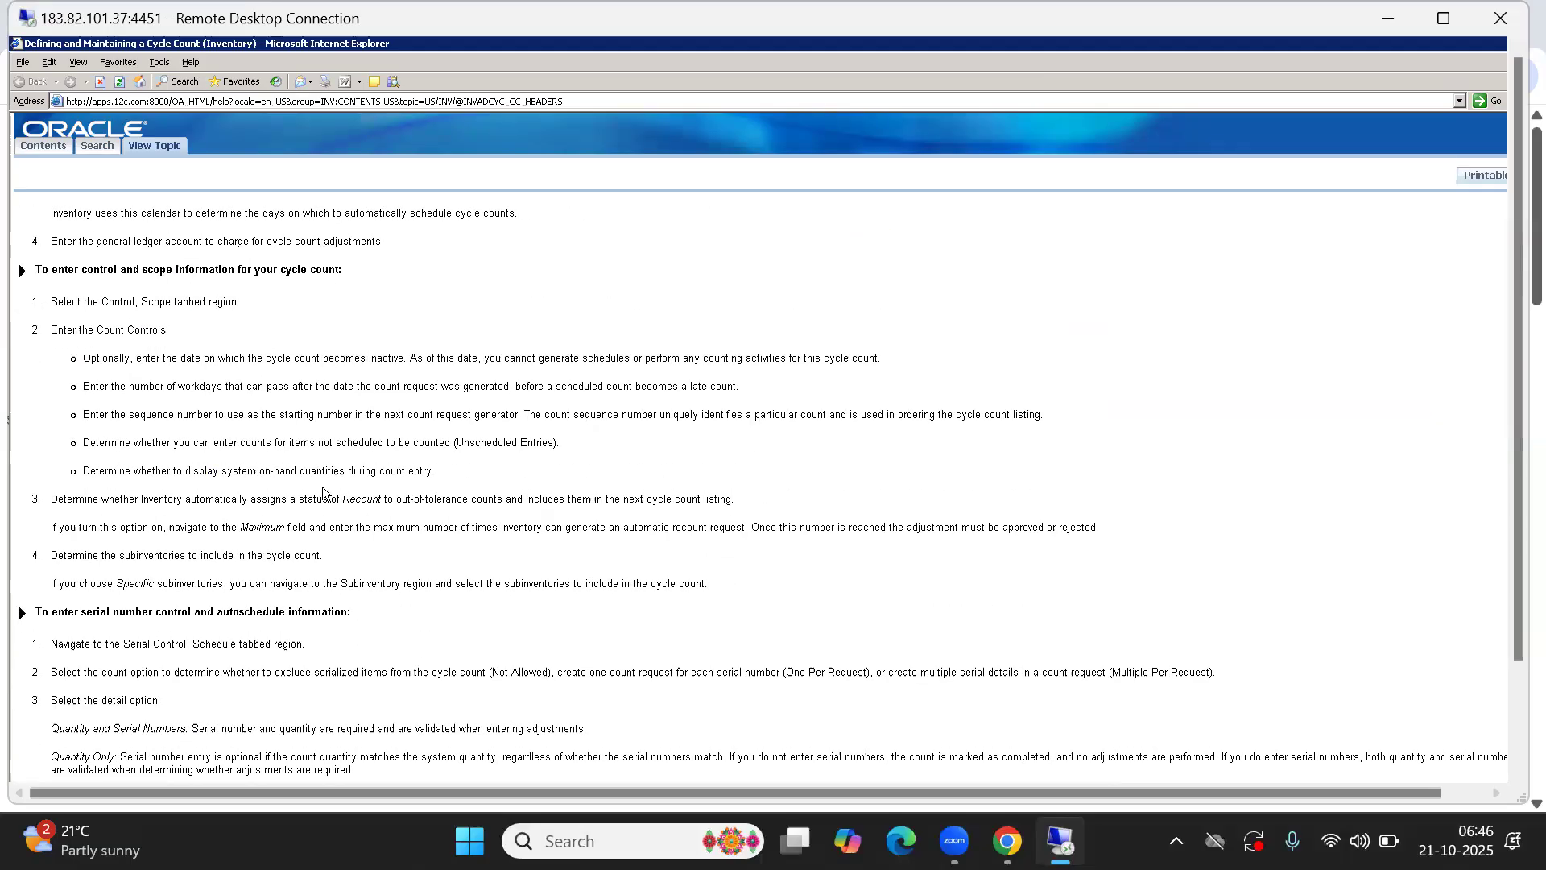
scroll(323, 490, "down", 10)
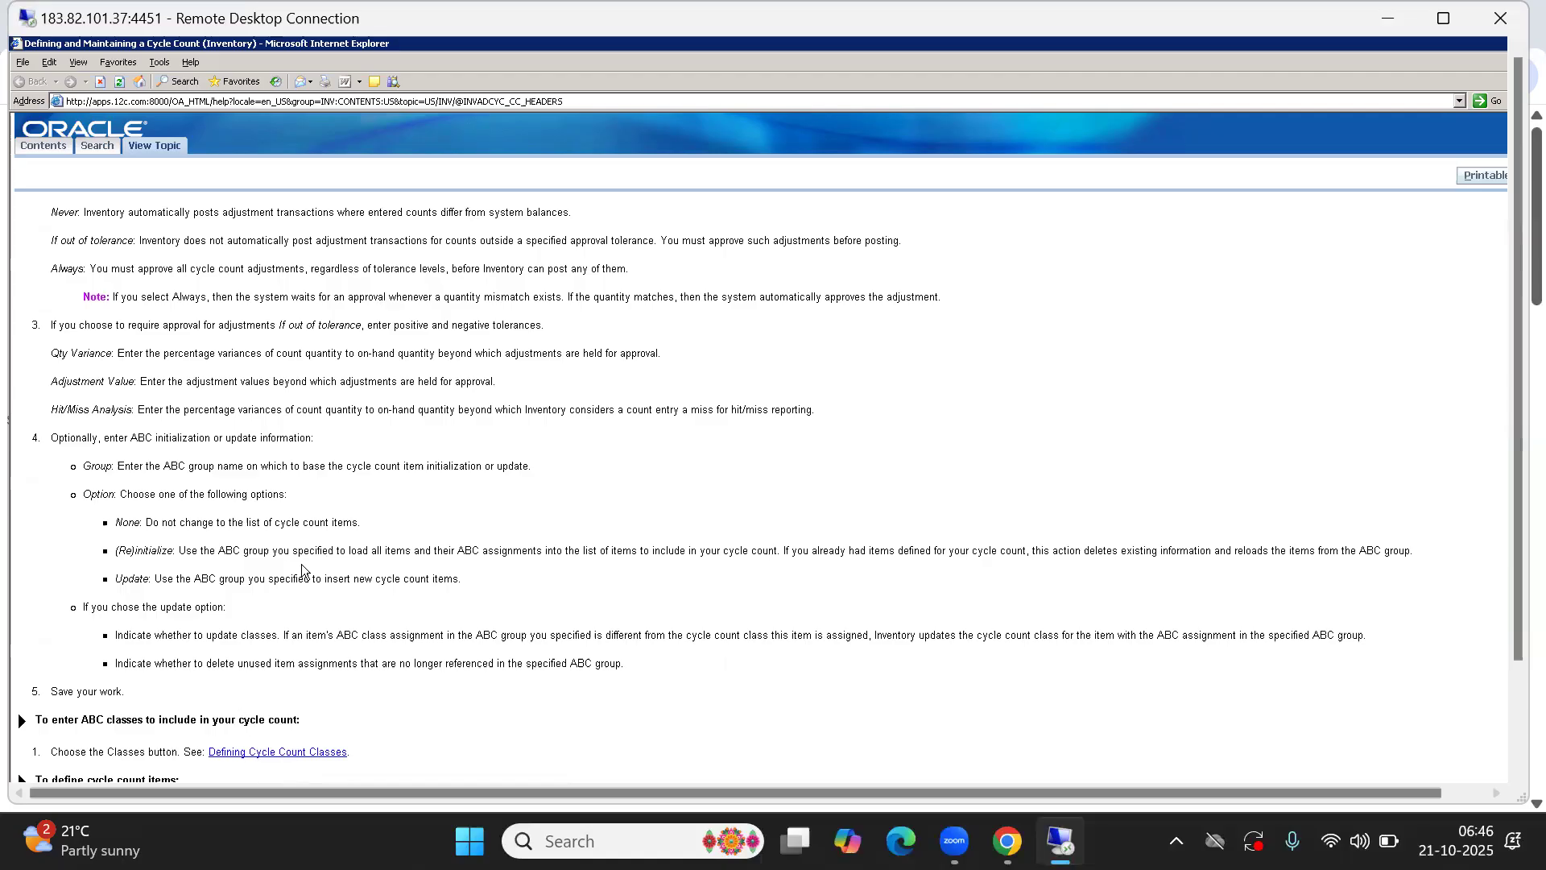
scroll(302, 569, "up", 10)
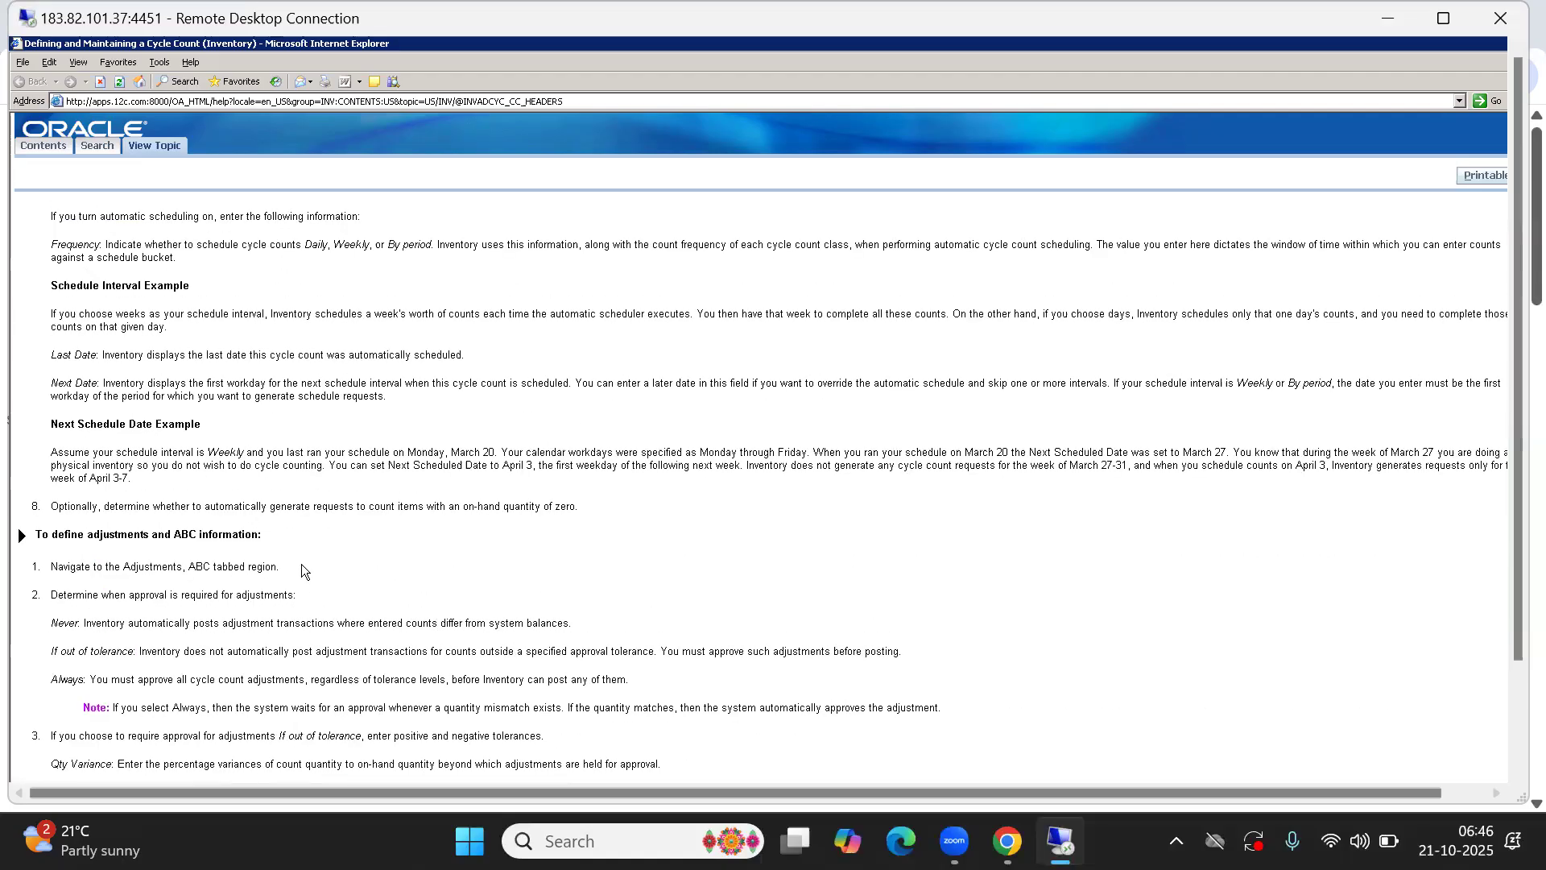
key("ctrl+f")
type("UNSCH")
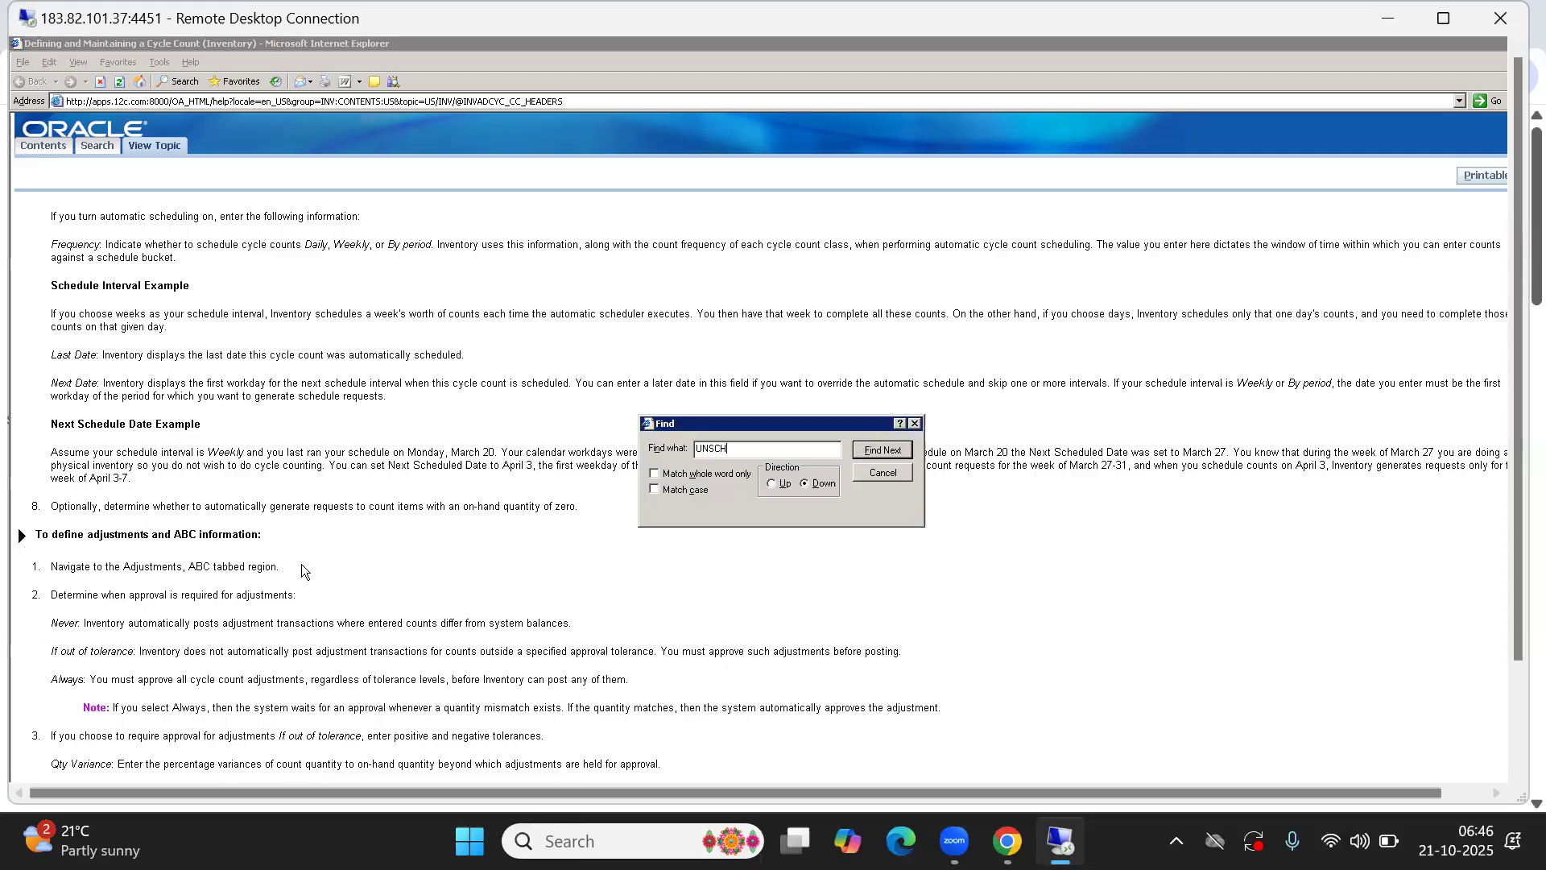
key("Return")
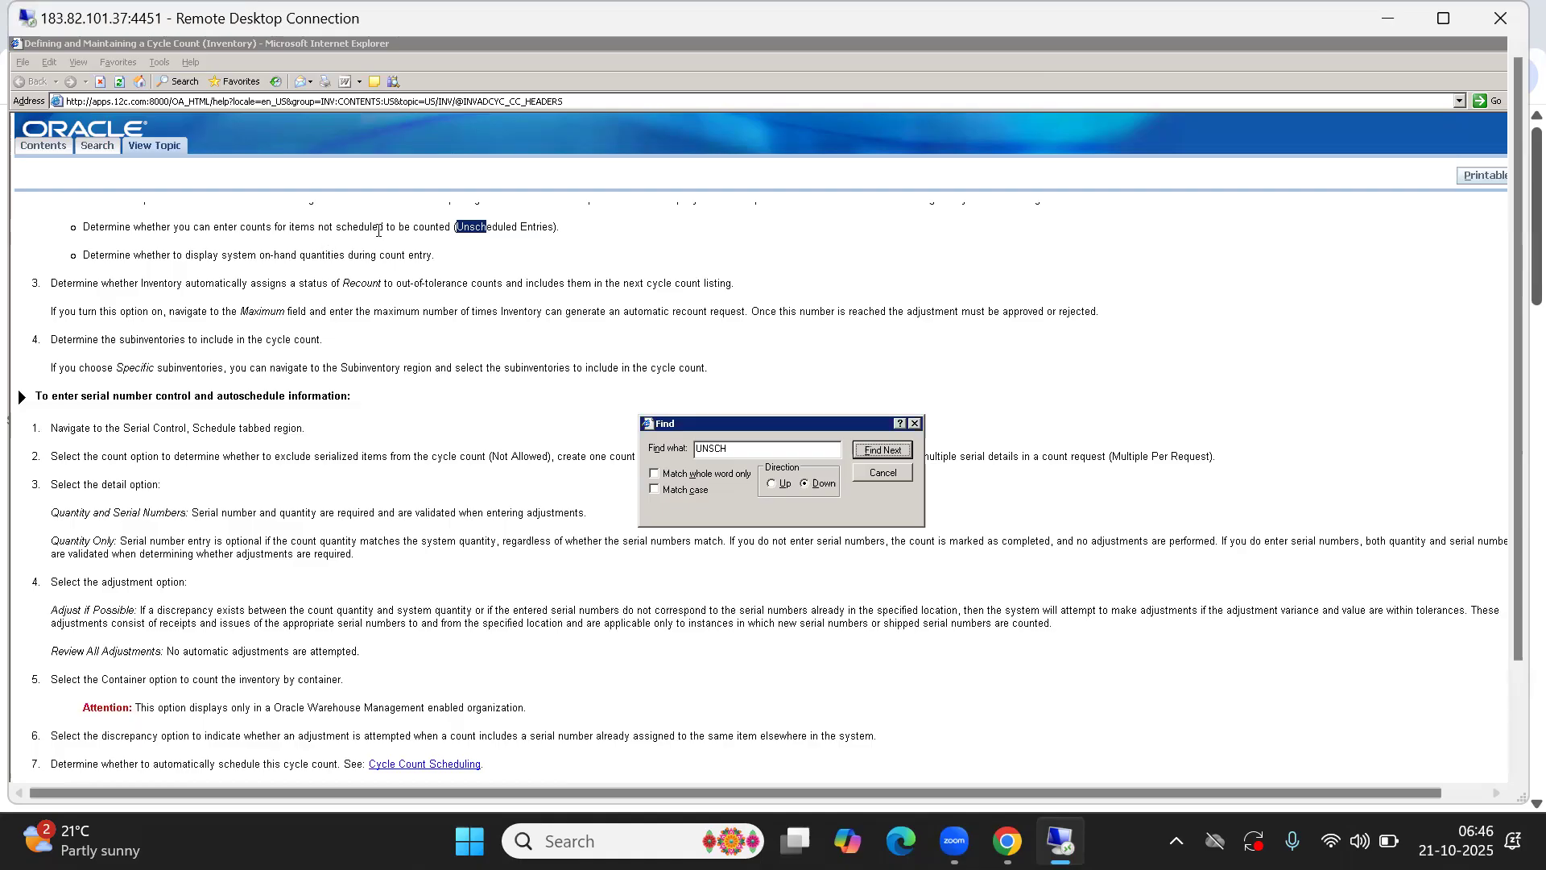
left_click(461, 232)
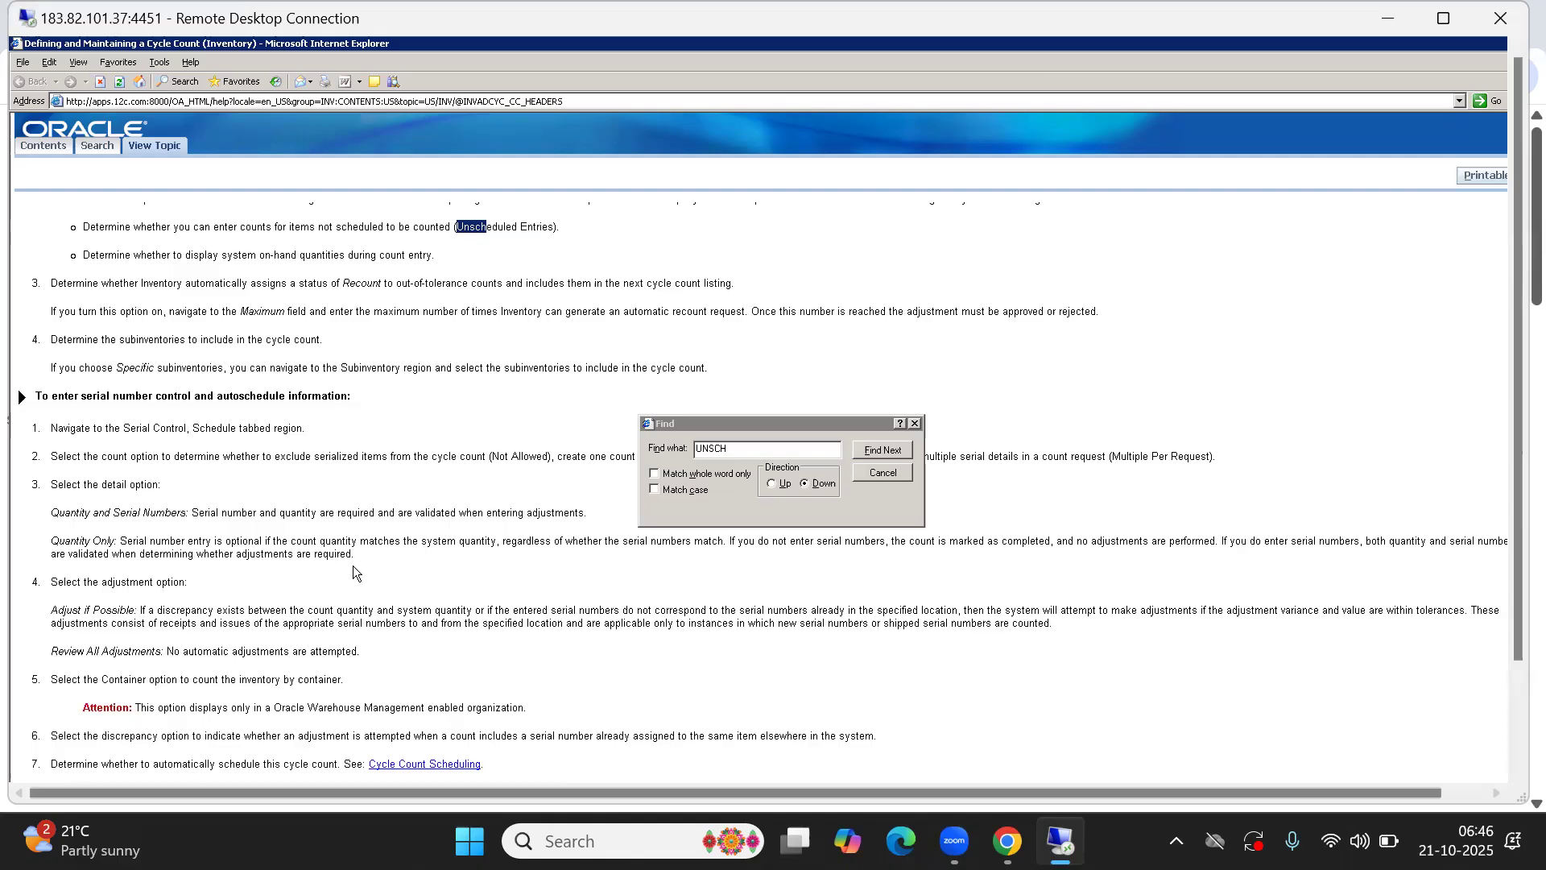
- Close the help page search and return to the Cycle Counts form in the full-screen remote session
left_click(882, 473)
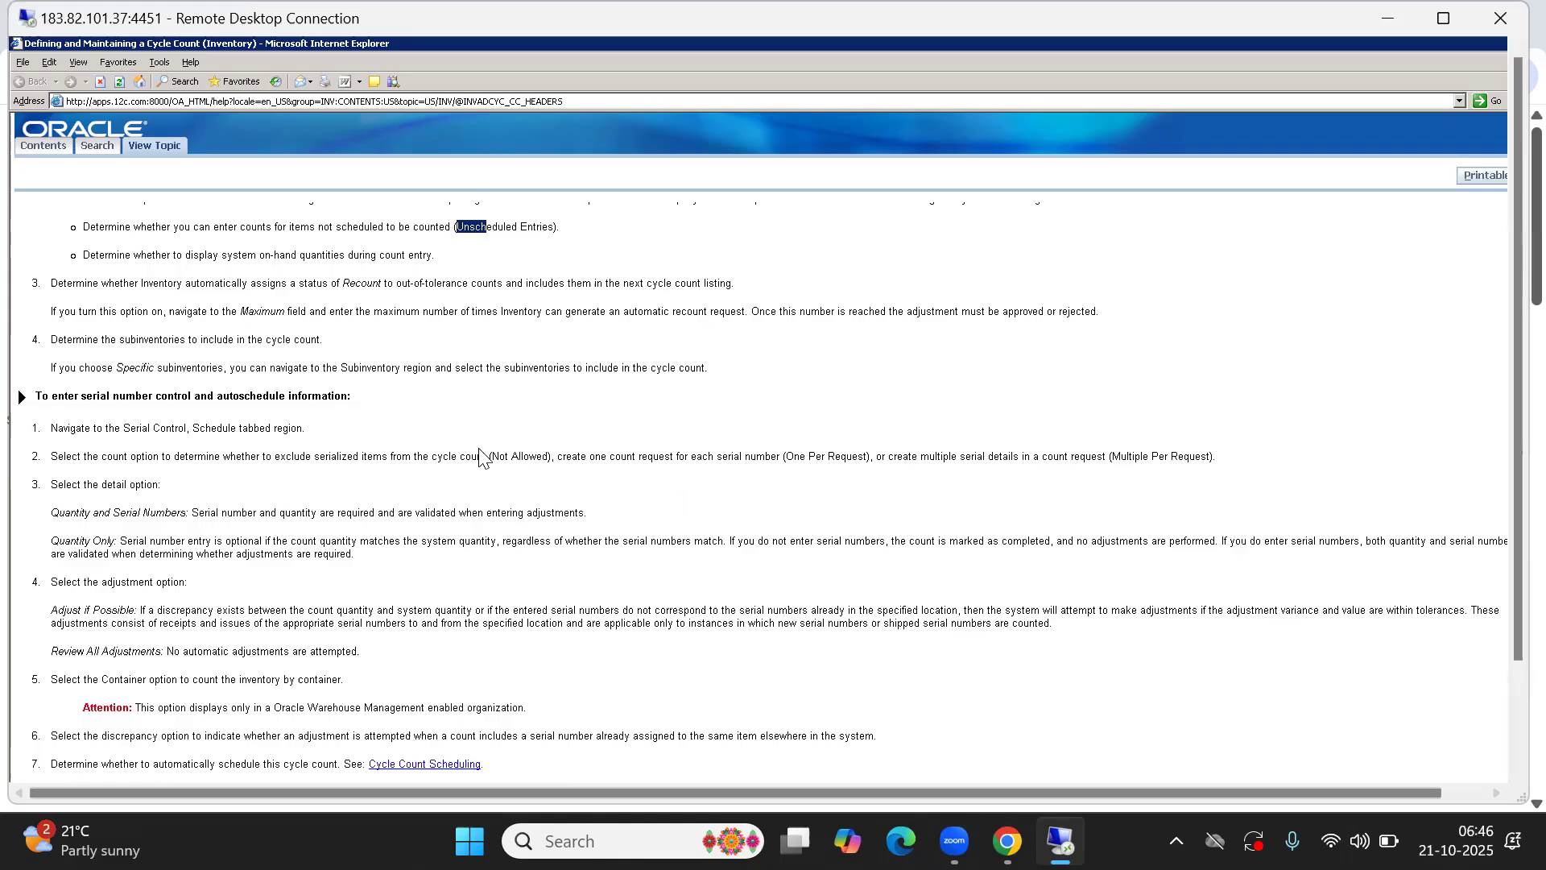
key("alt+Tab")
key("alt+Tab")
key("alt+Tab")
key("alt+shift+Tab")
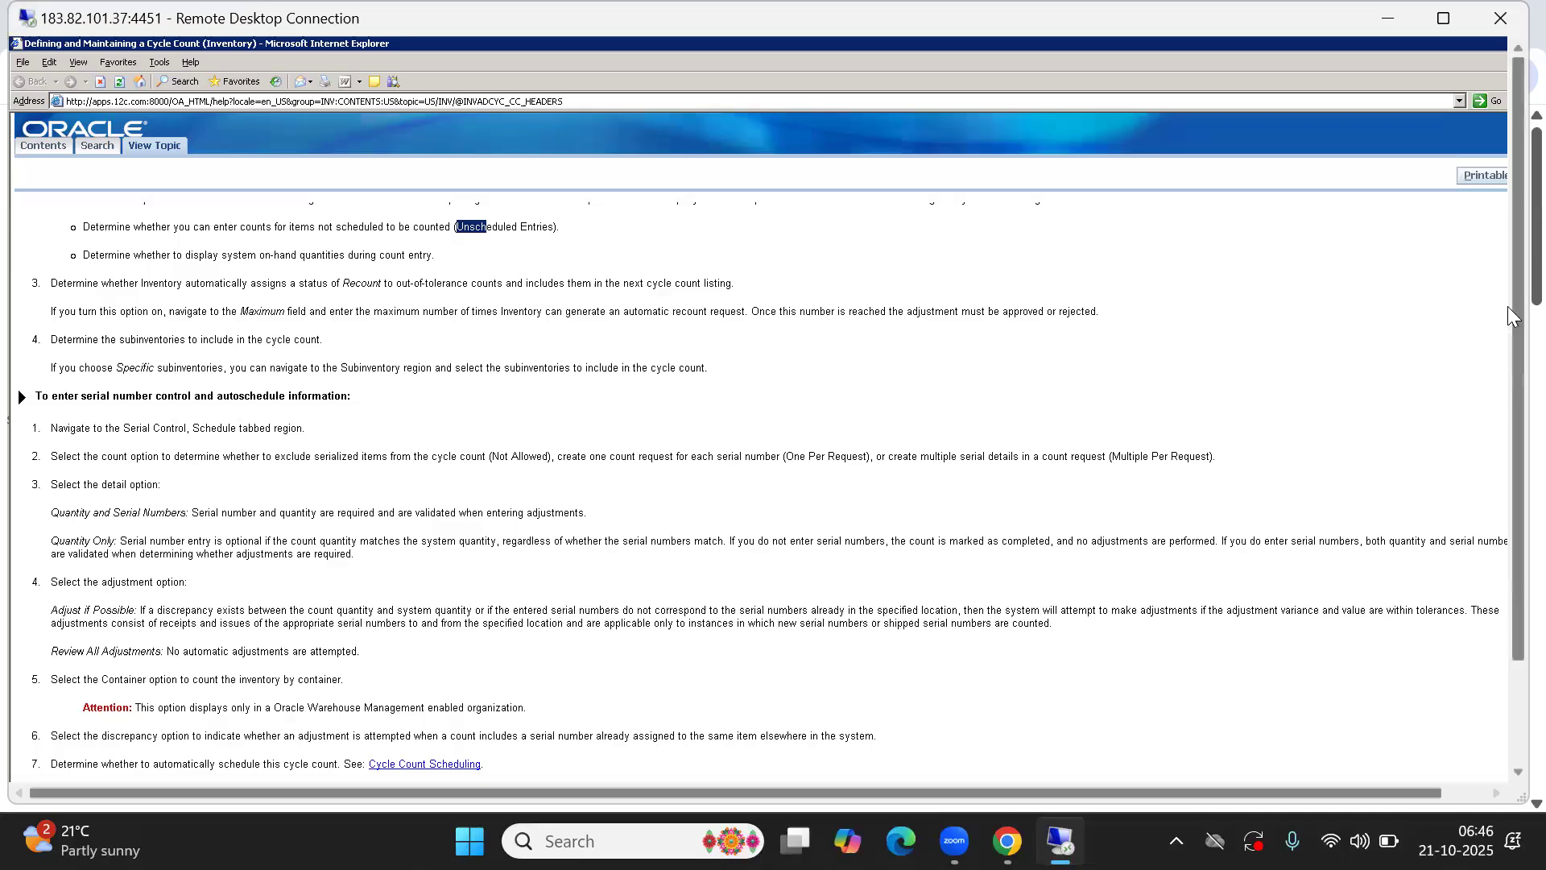
key("alt+Tab")
scroll(1508, 556, "down", 10)
scroll(1508, 645, "up", 10)
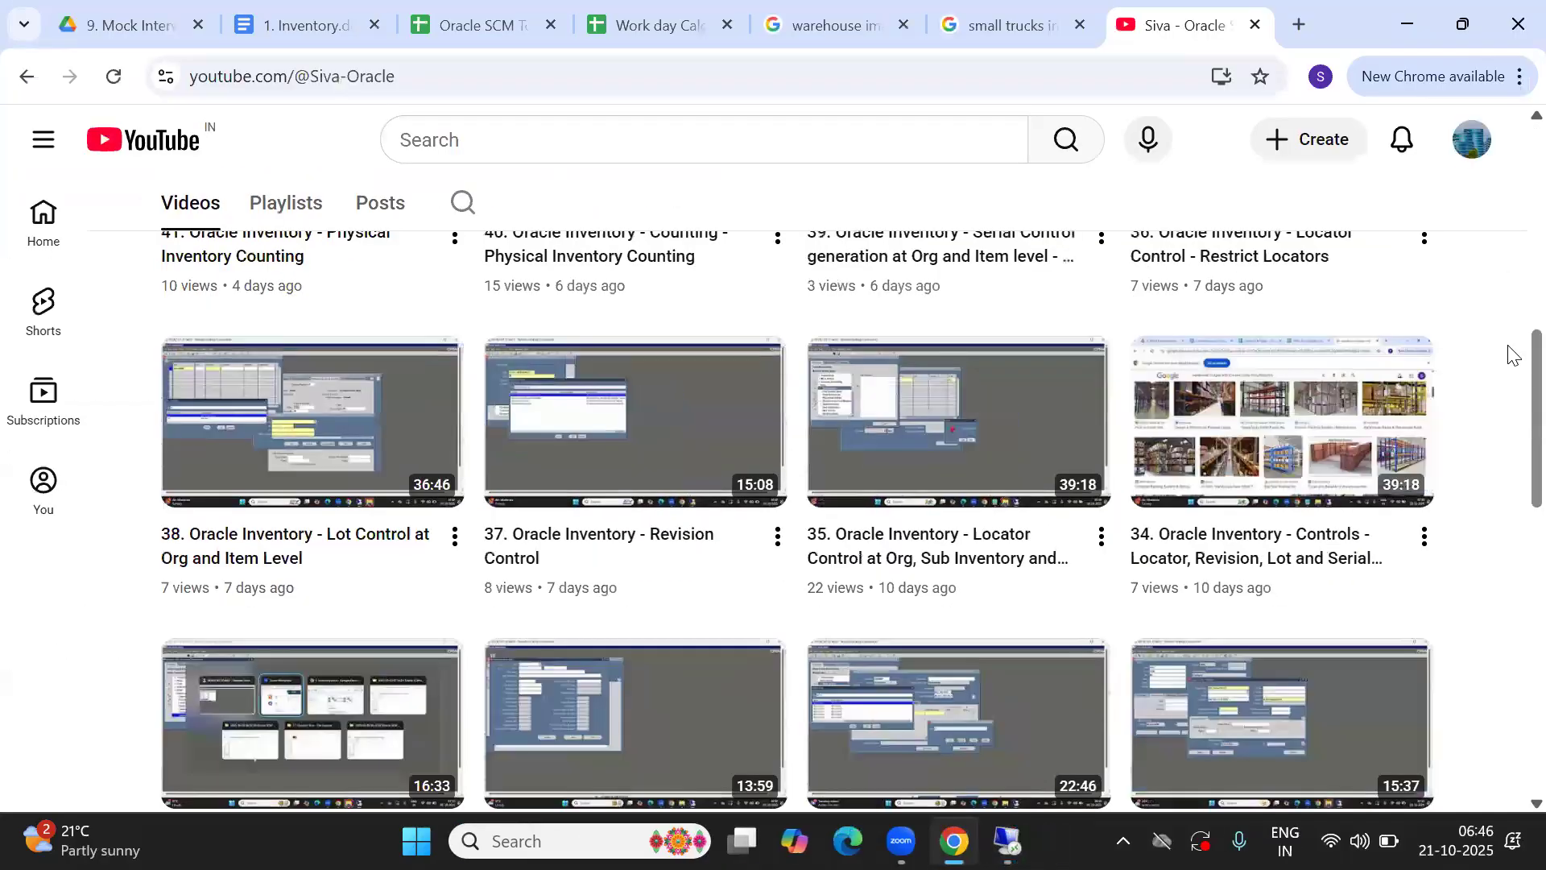
key("alt+Tab")
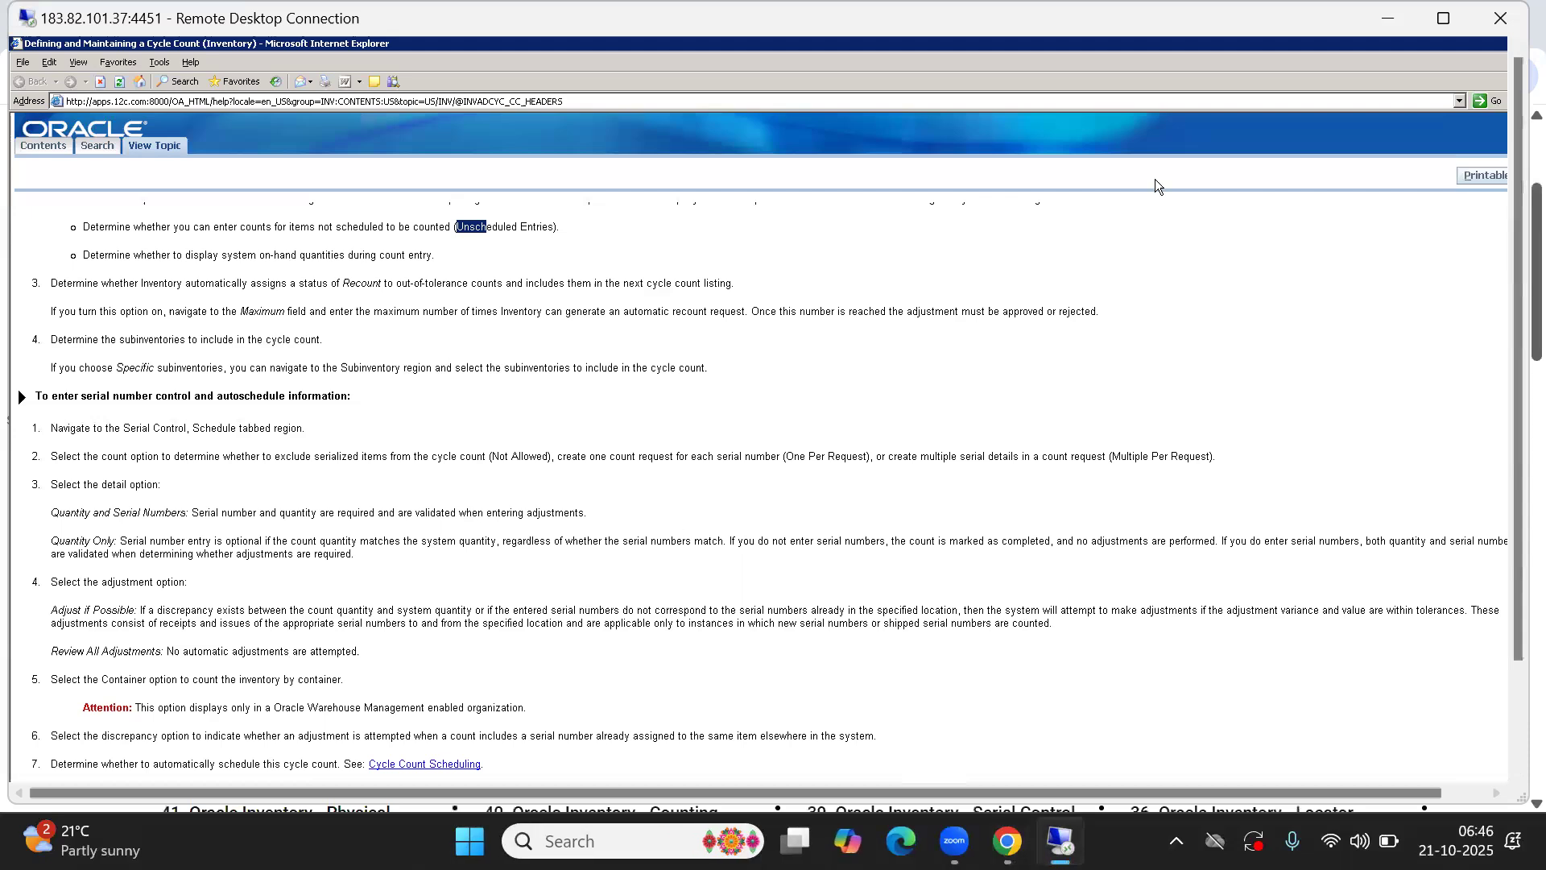
left_click(1443, 17)
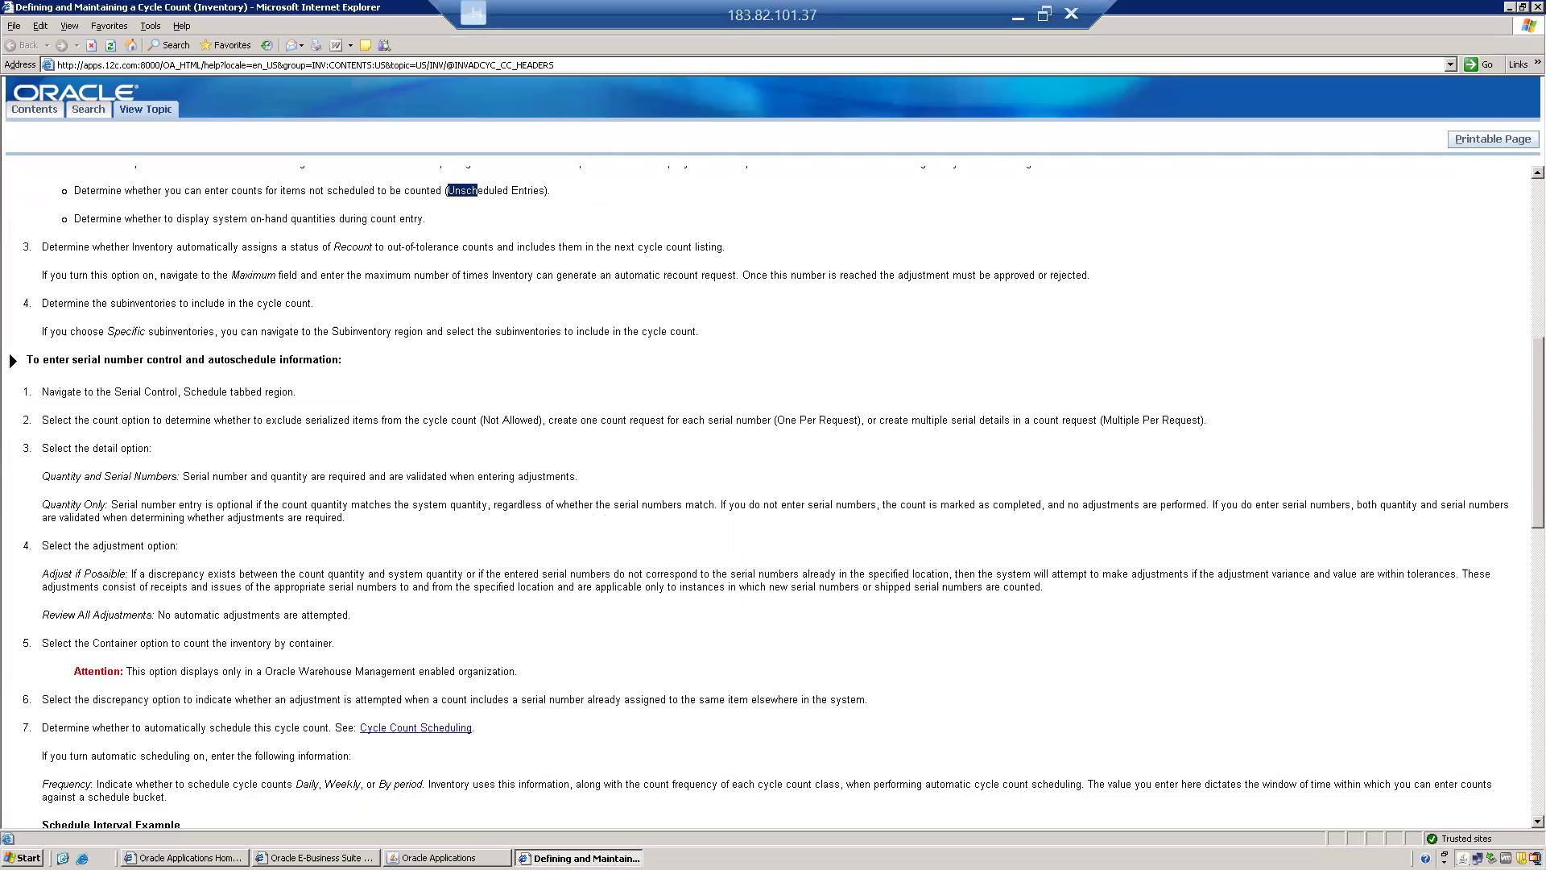
left_click(448, 858)
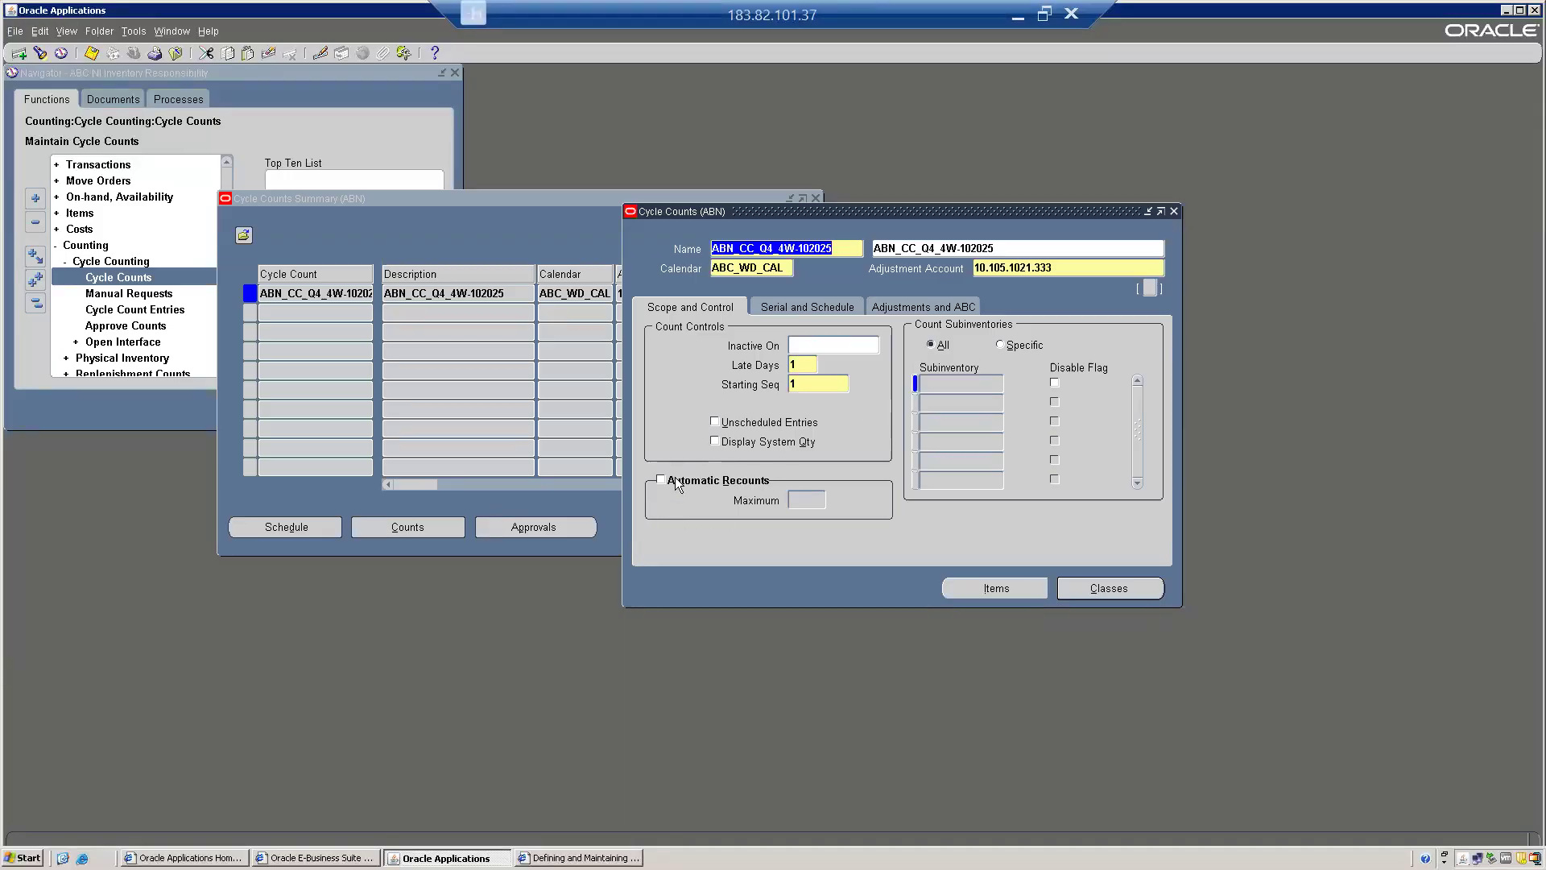
- Enable automatic recounts for the cycle count with a maximum of 2
left_click(665, 480)
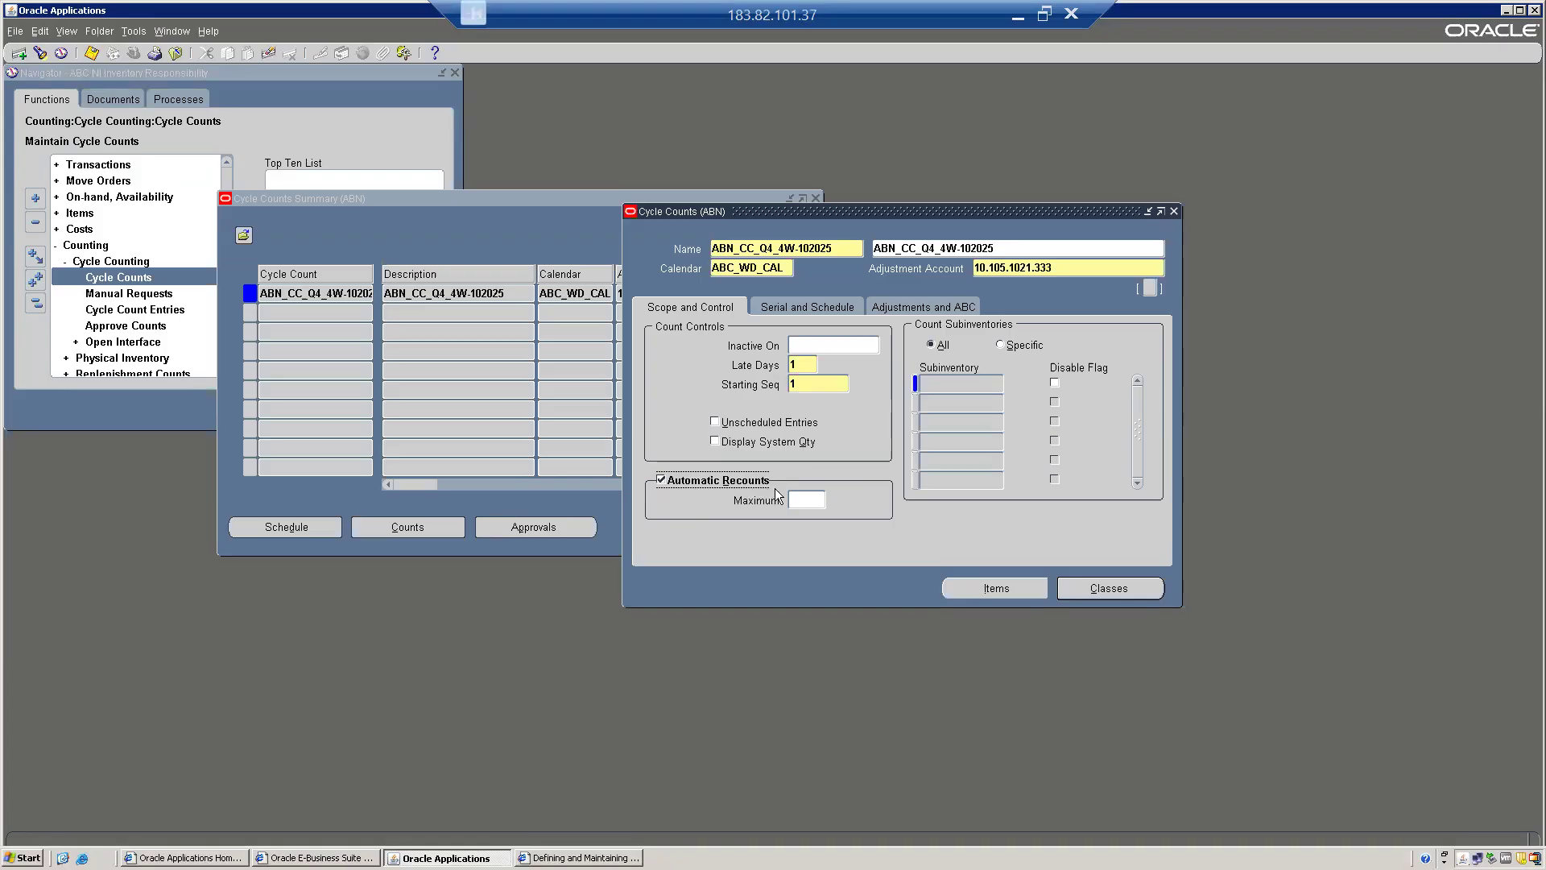
left_click(813, 501)
type("2")
double_click(810, 498)
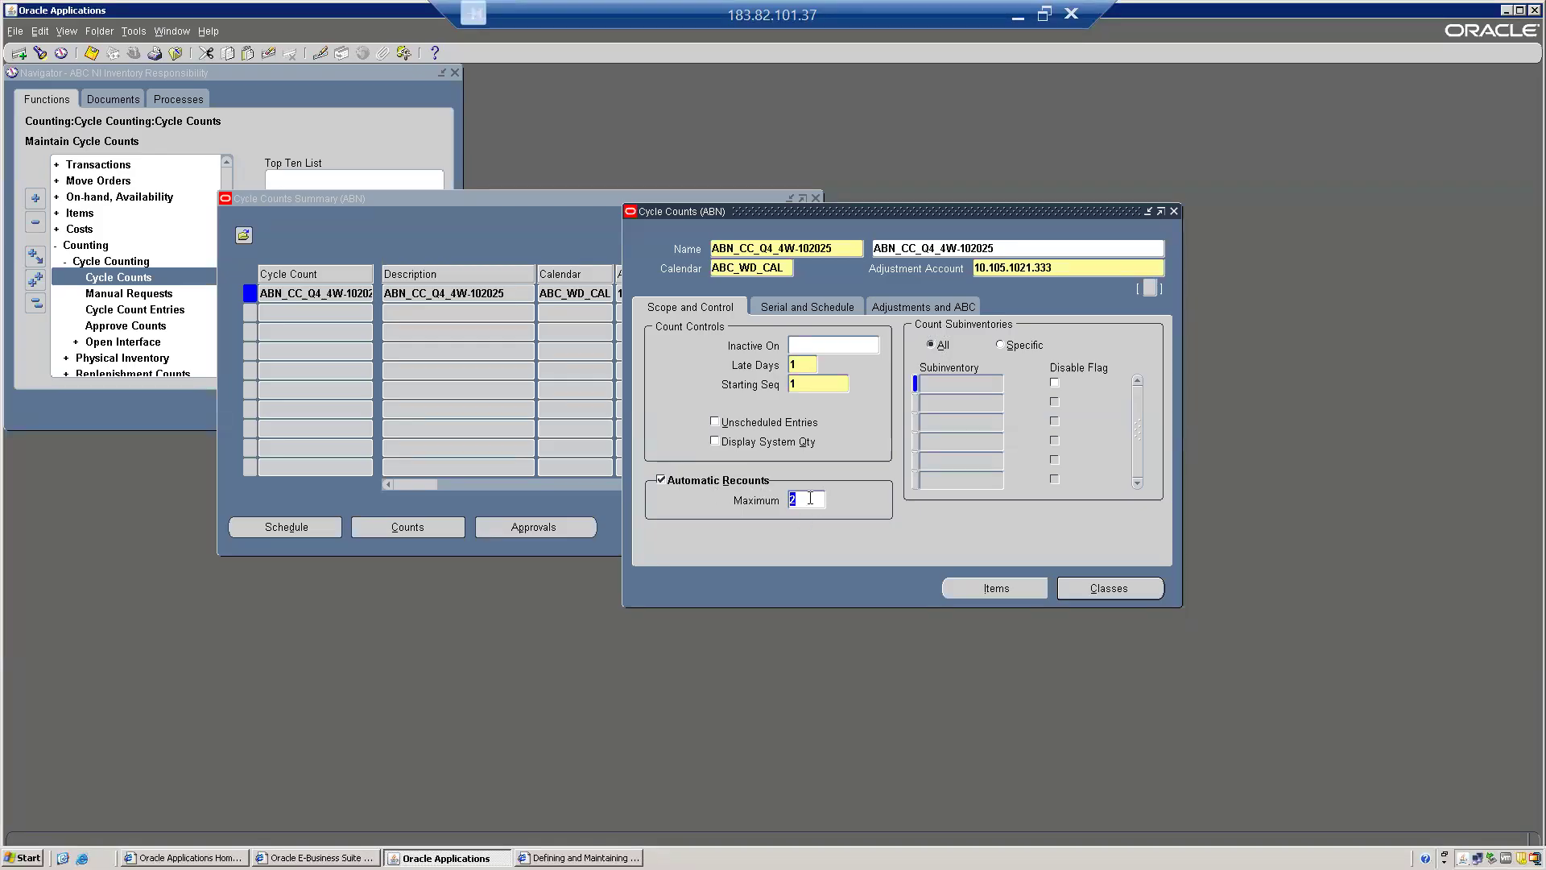
left_click(810, 498)
- Limit the cycle count to specific subinventories and add ABN FG4
left_click(1018, 349)
left_click(948, 384)
type("ABN FG4")
key("Down")
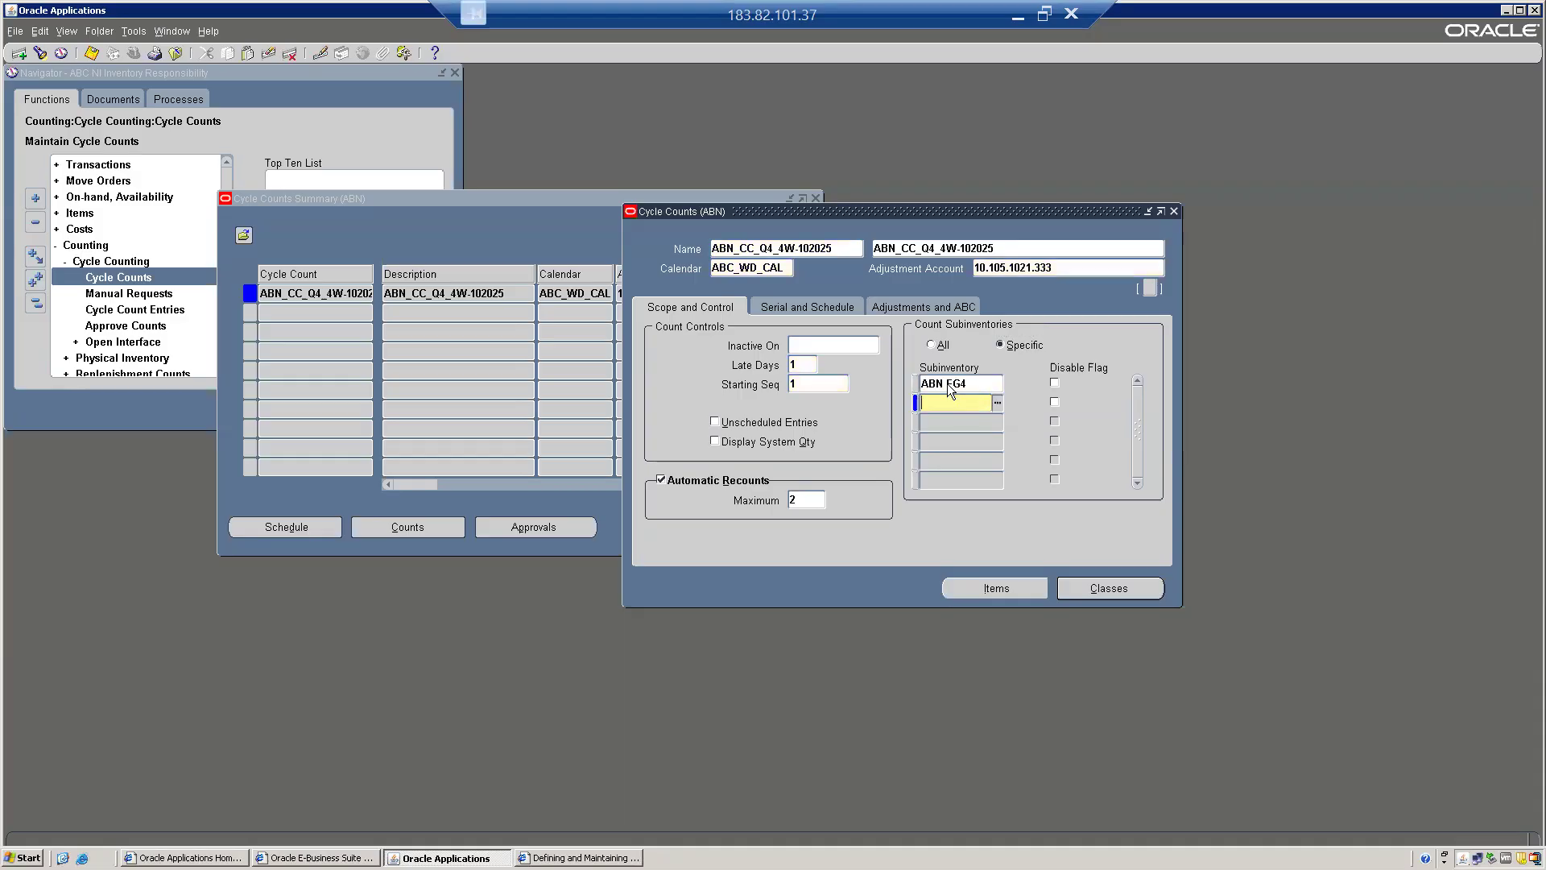
key("Up")
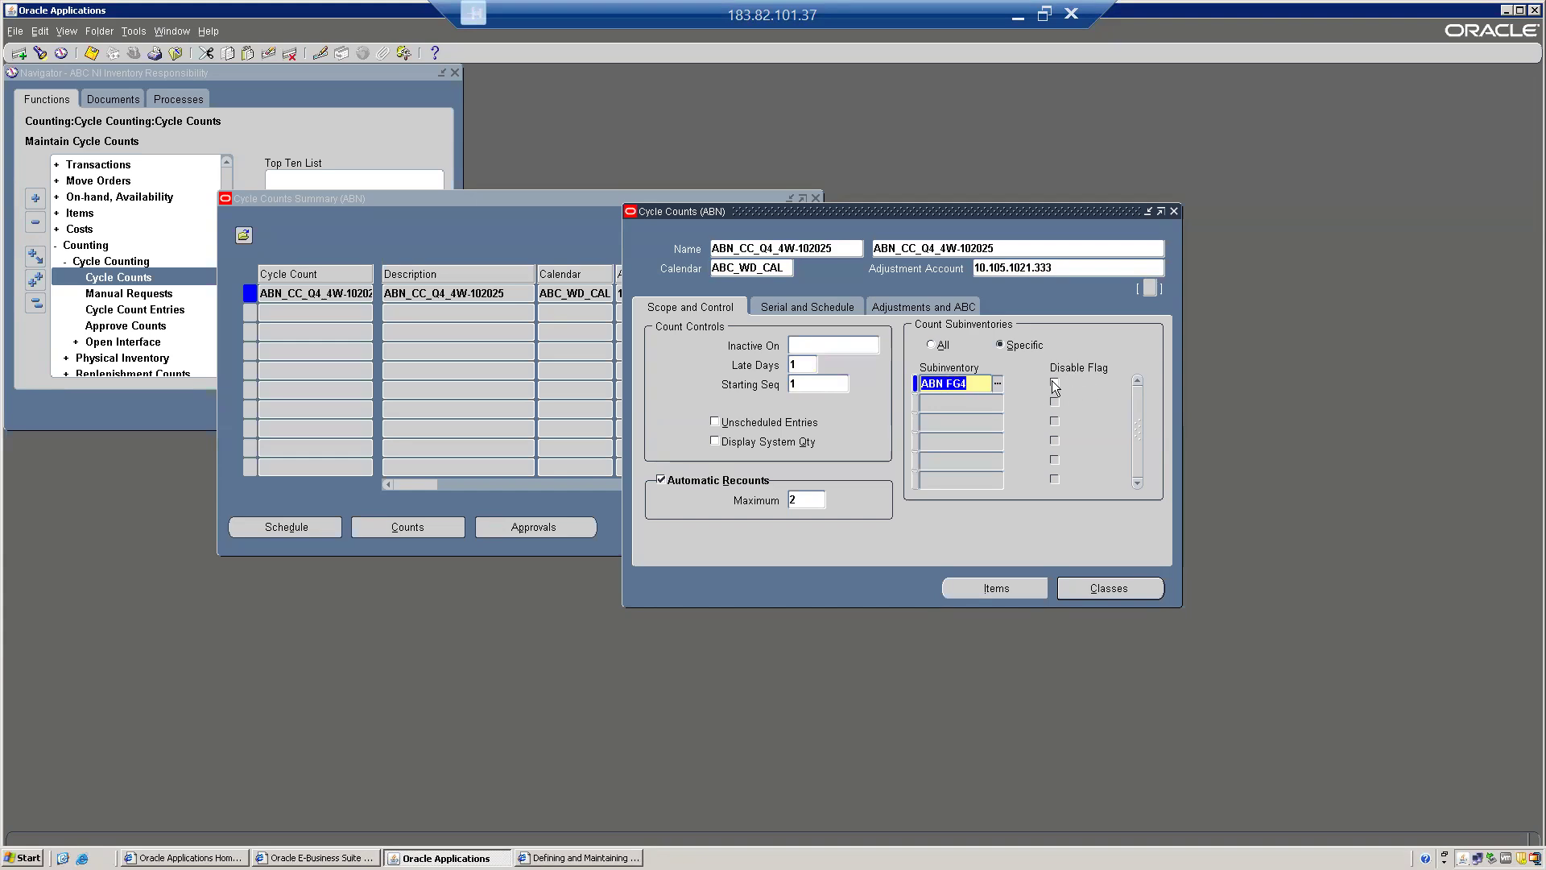
- Review the serial control choices for count, detail, adjustment and discrepancy, leaving Count as Not Allowed
left_click(788, 303)
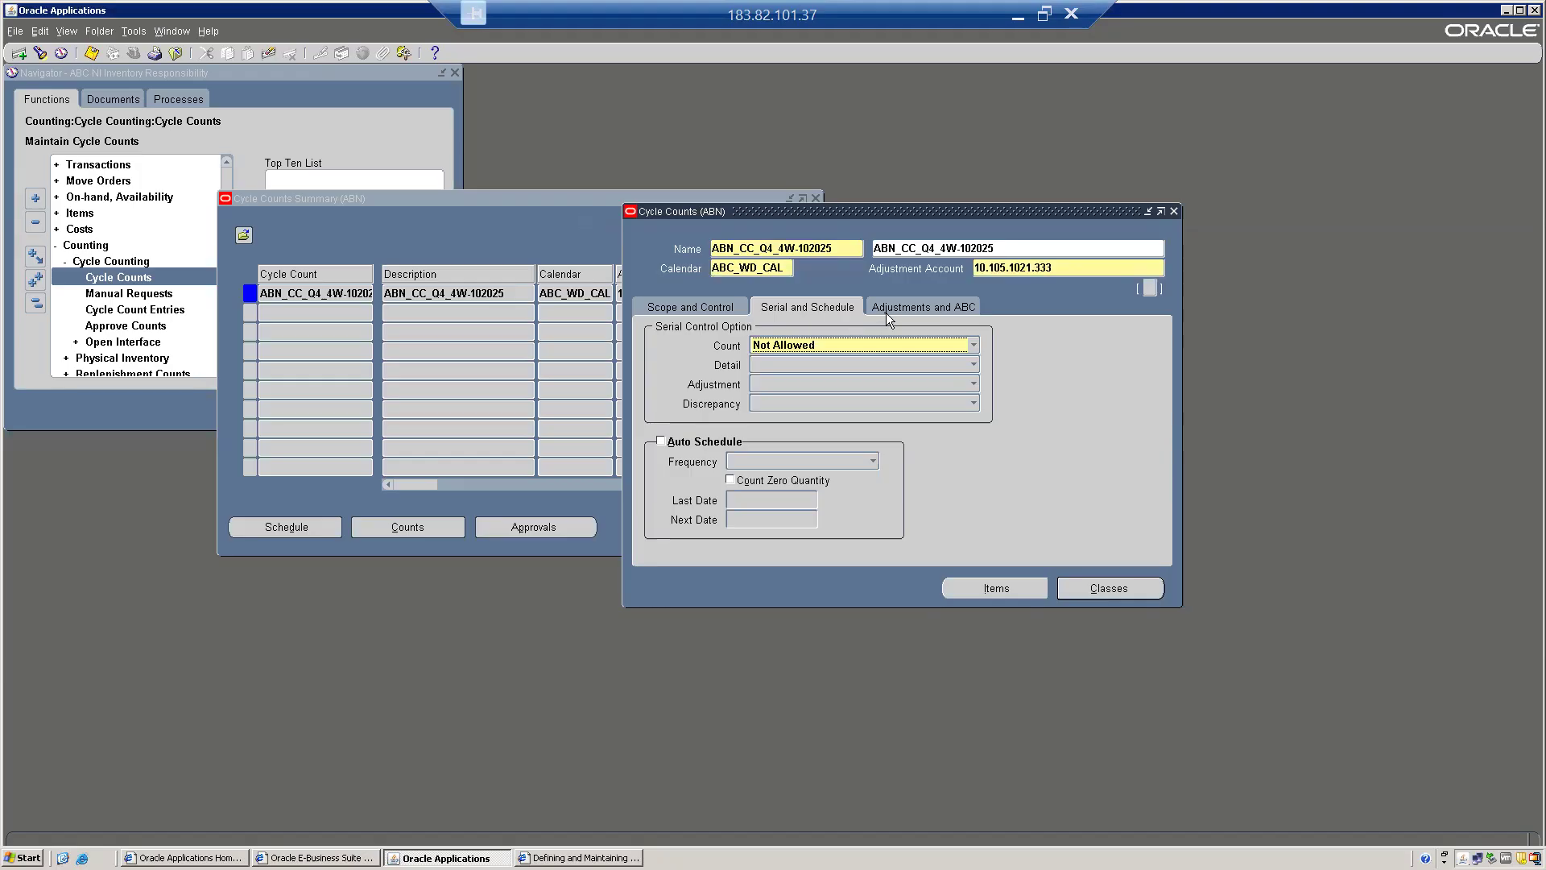
left_click(813, 352)
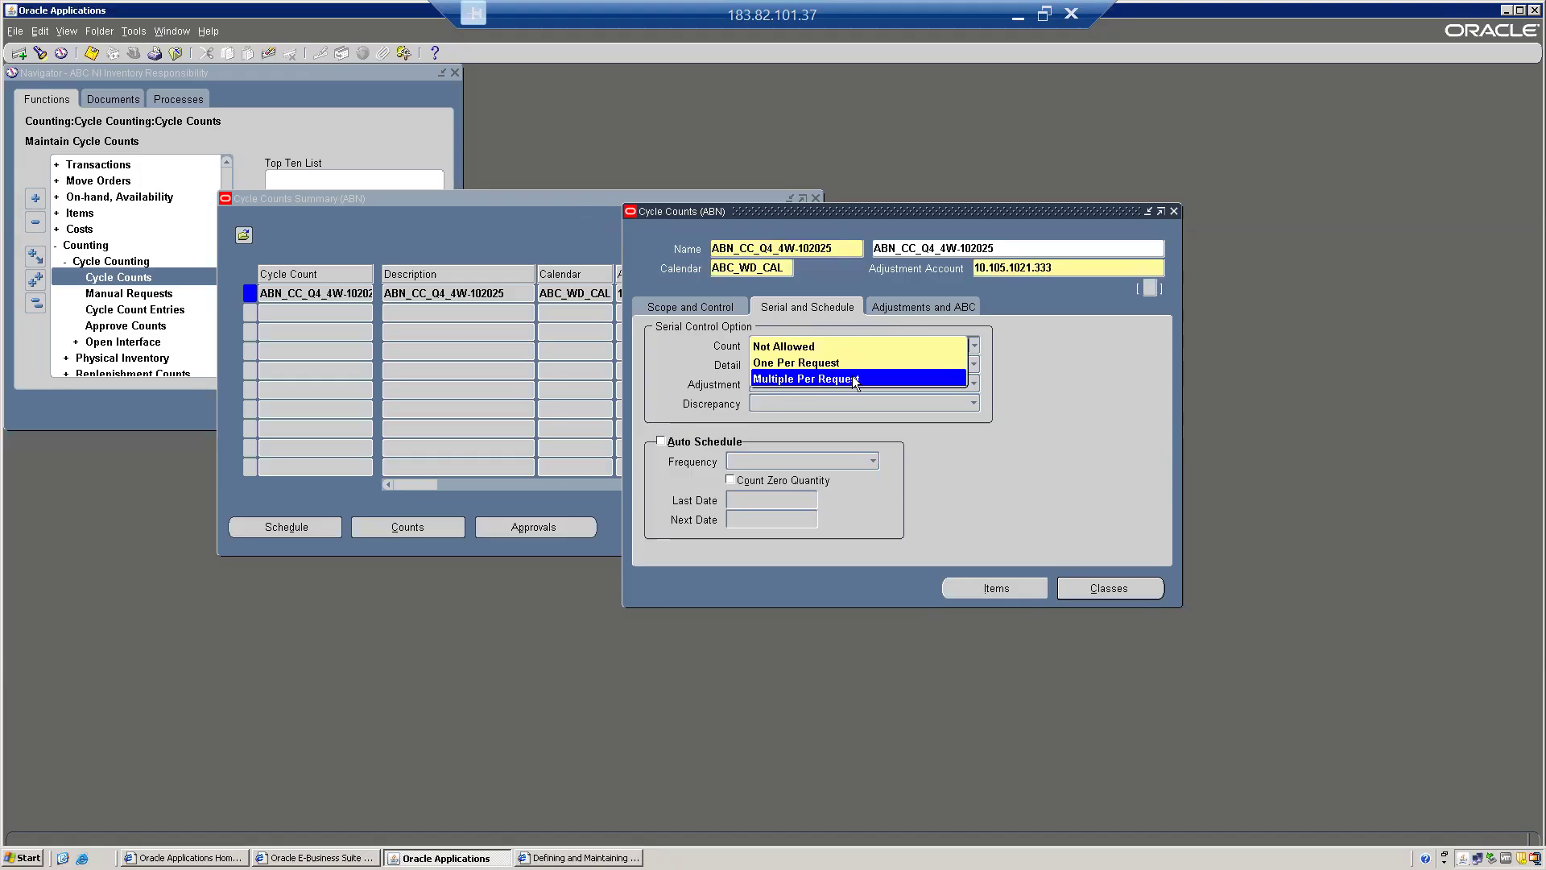
left_click(710, 367)
left_click(794, 365)
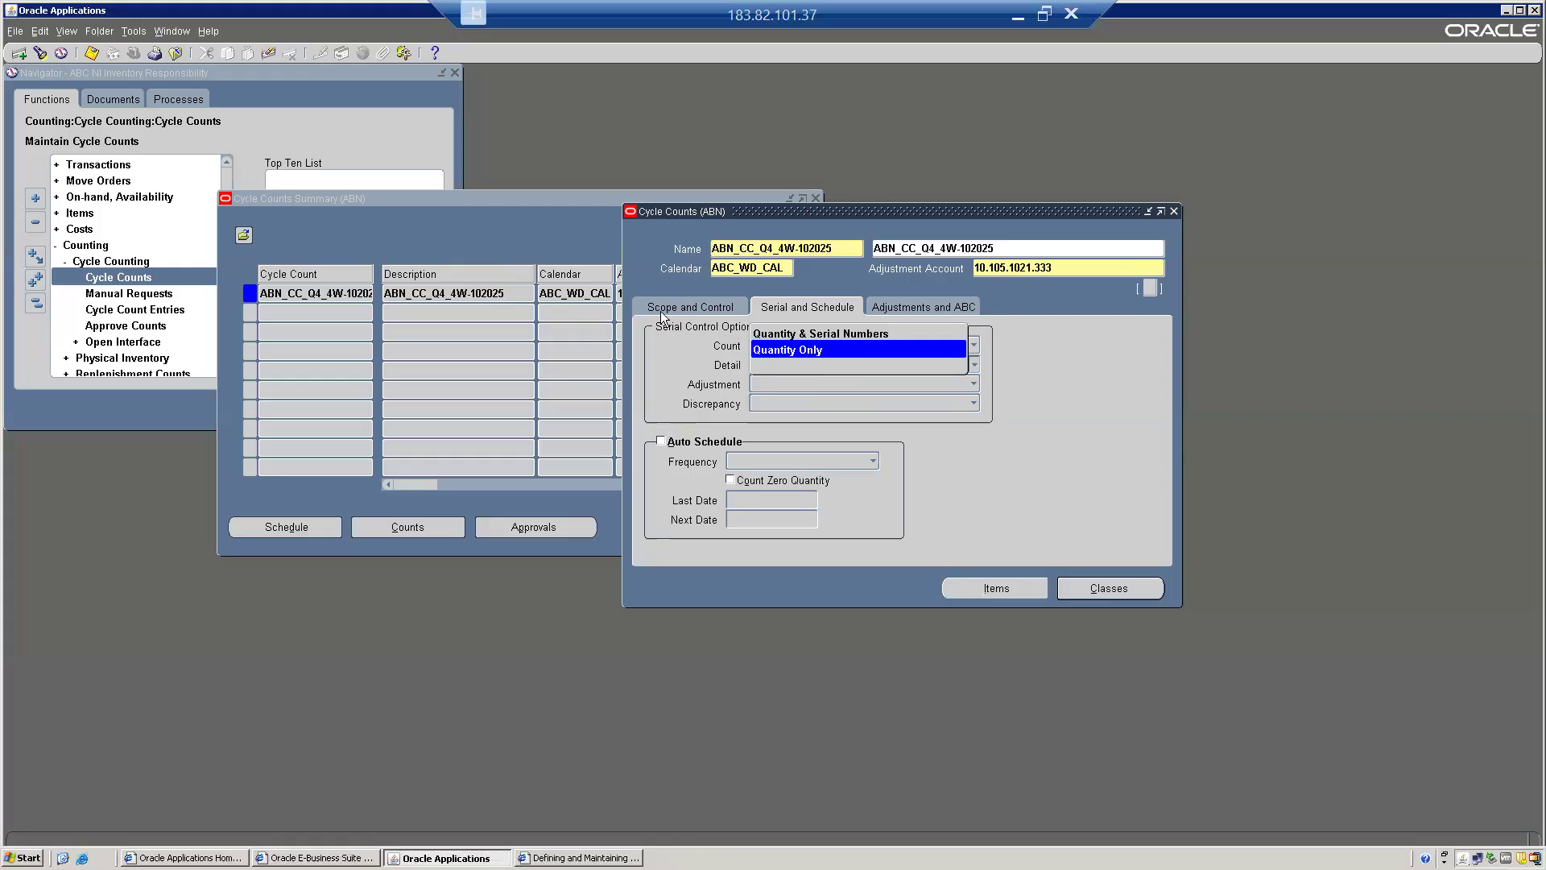
left_click(643, 337)
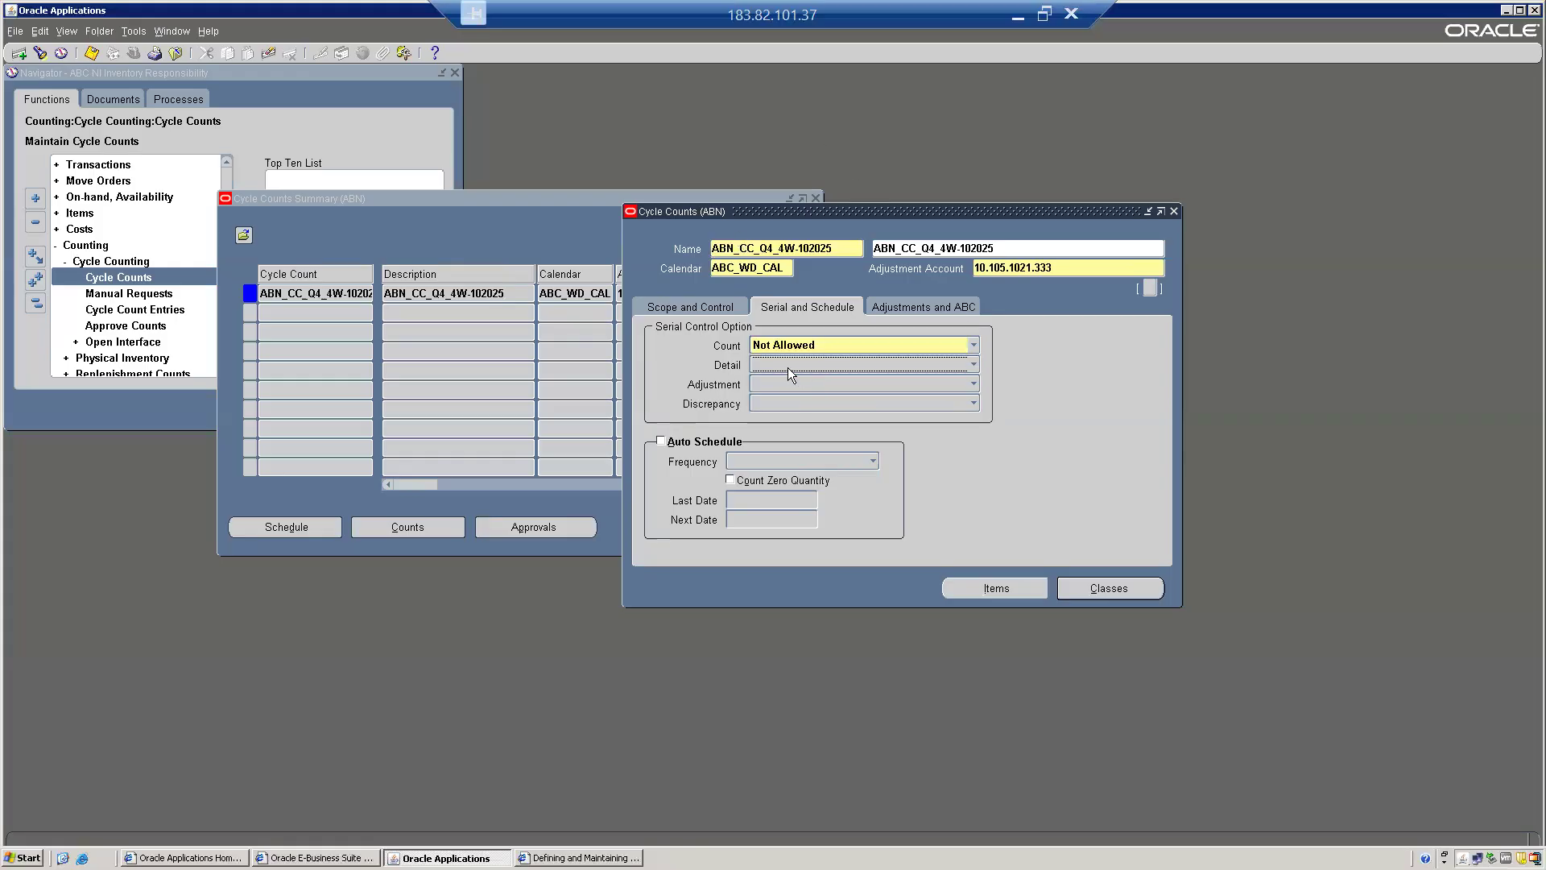
left_click(801, 385)
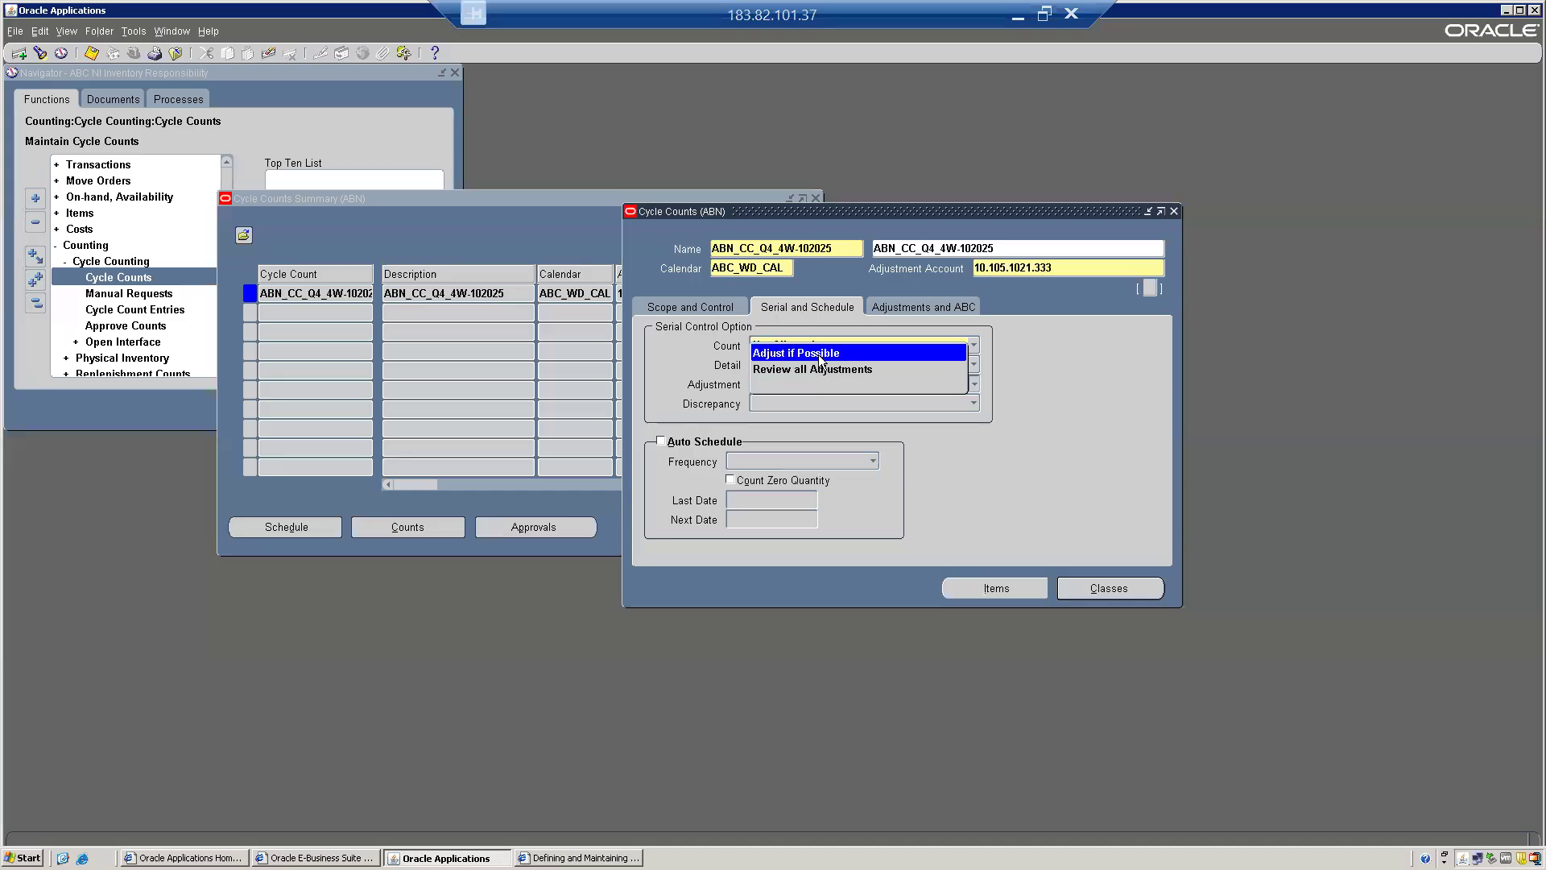
left_click(807, 404)
left_click(807, 404)
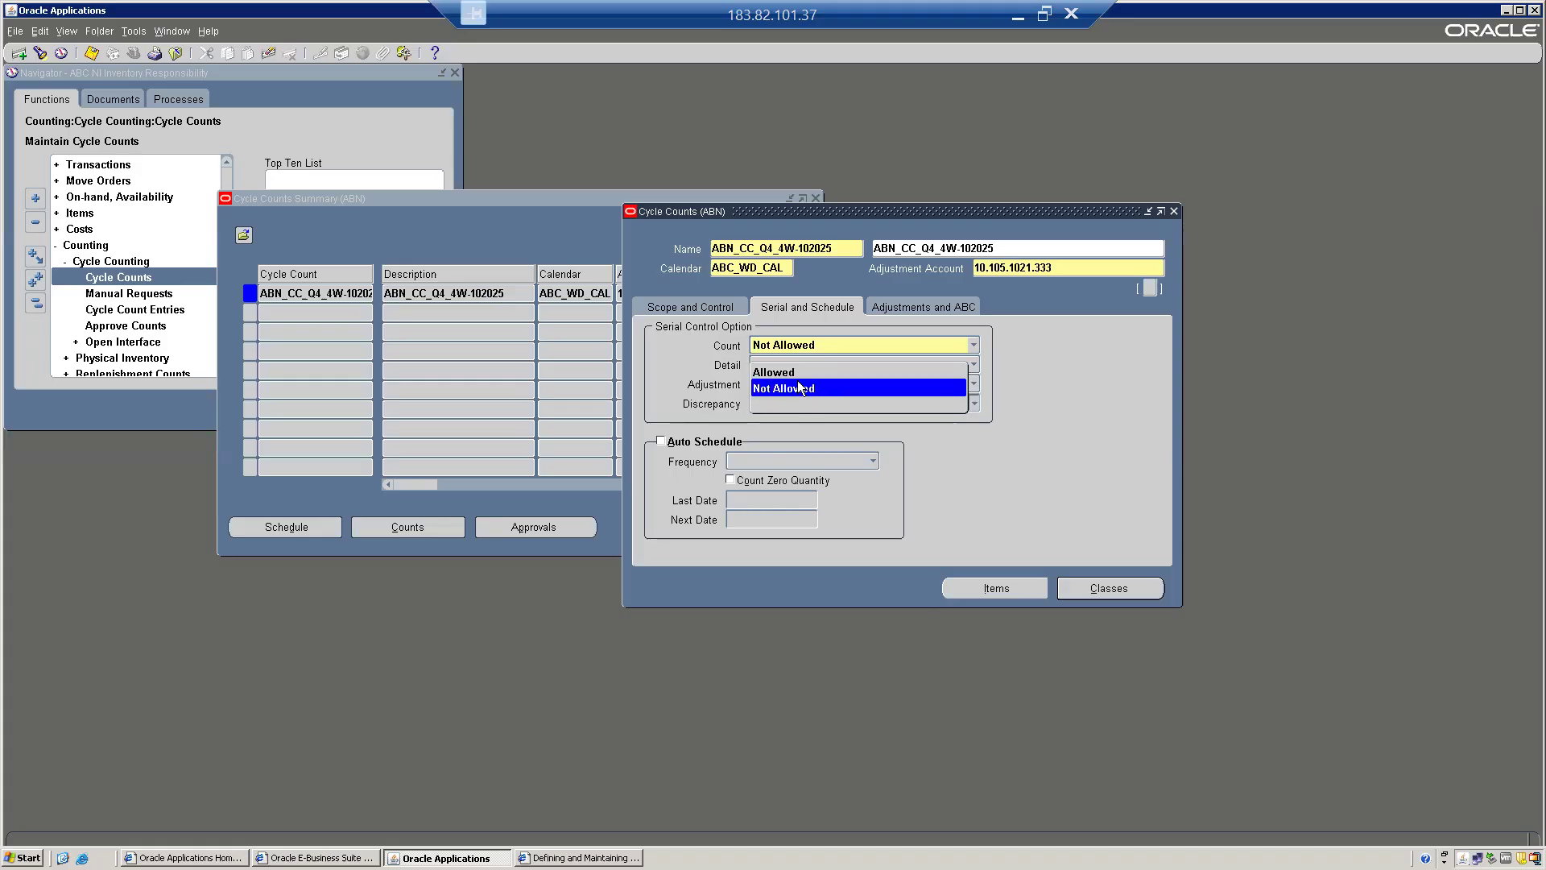
left_click(675, 370)
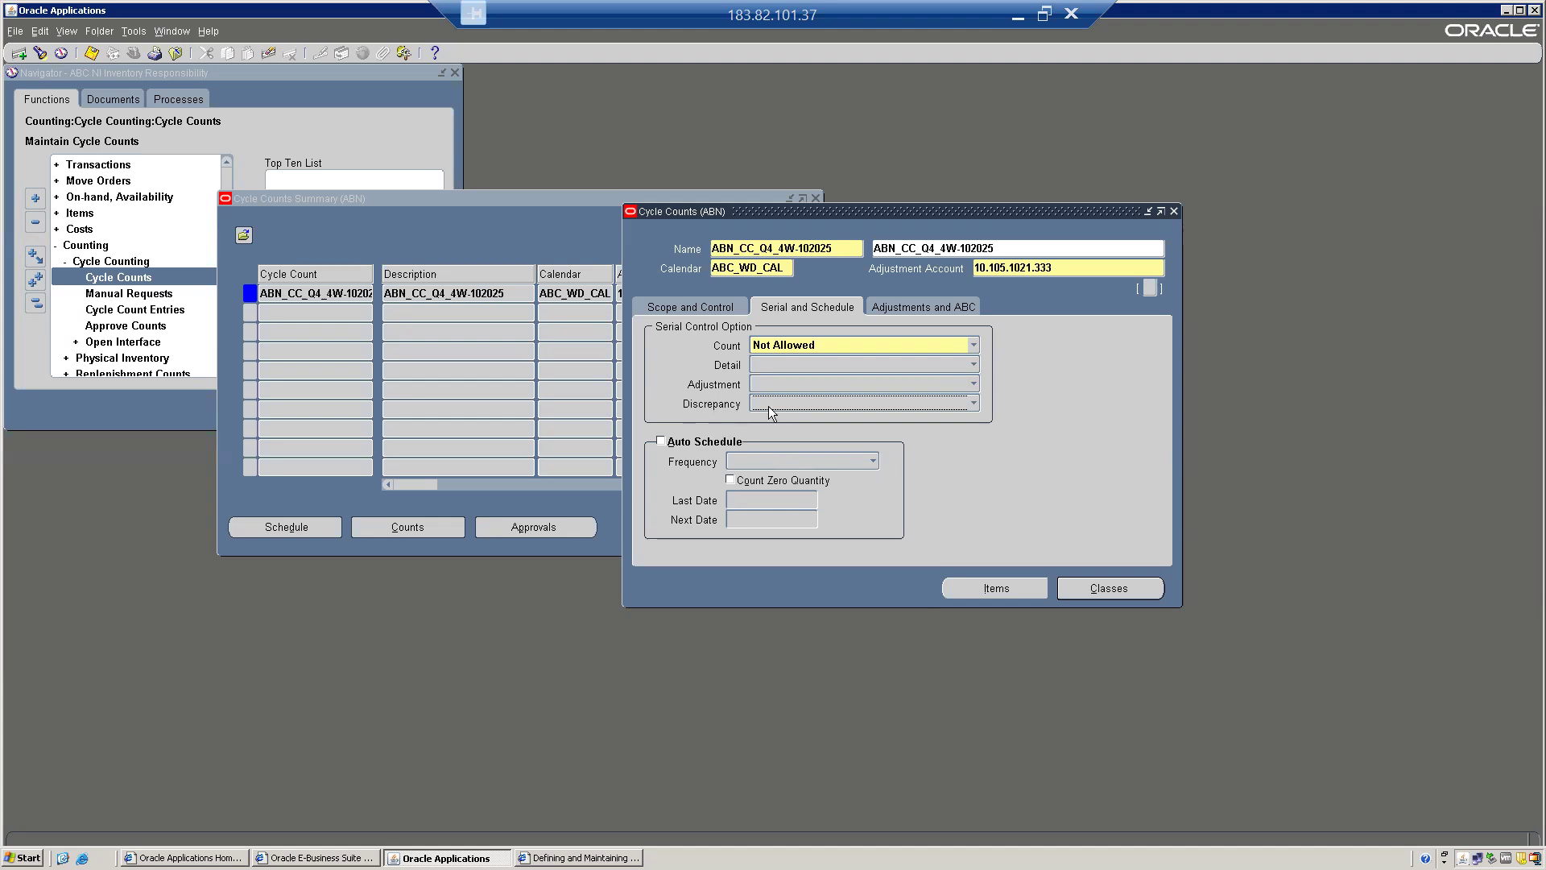
- Enable auto scheduling for the cycle count with a Weekly frequency
left_click(698, 445)
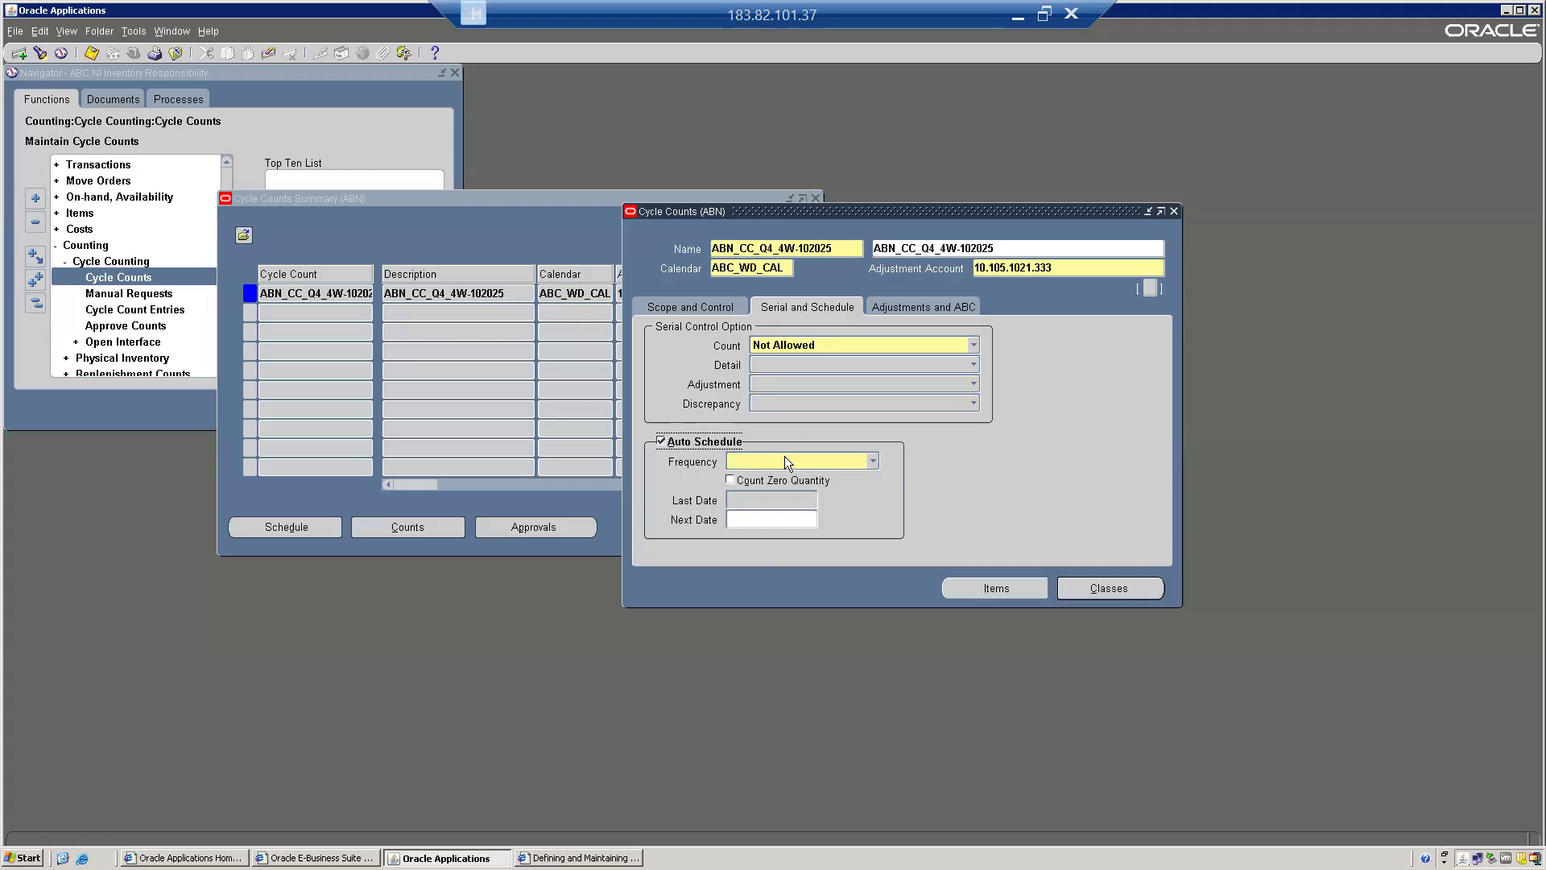
left_click(786, 457)
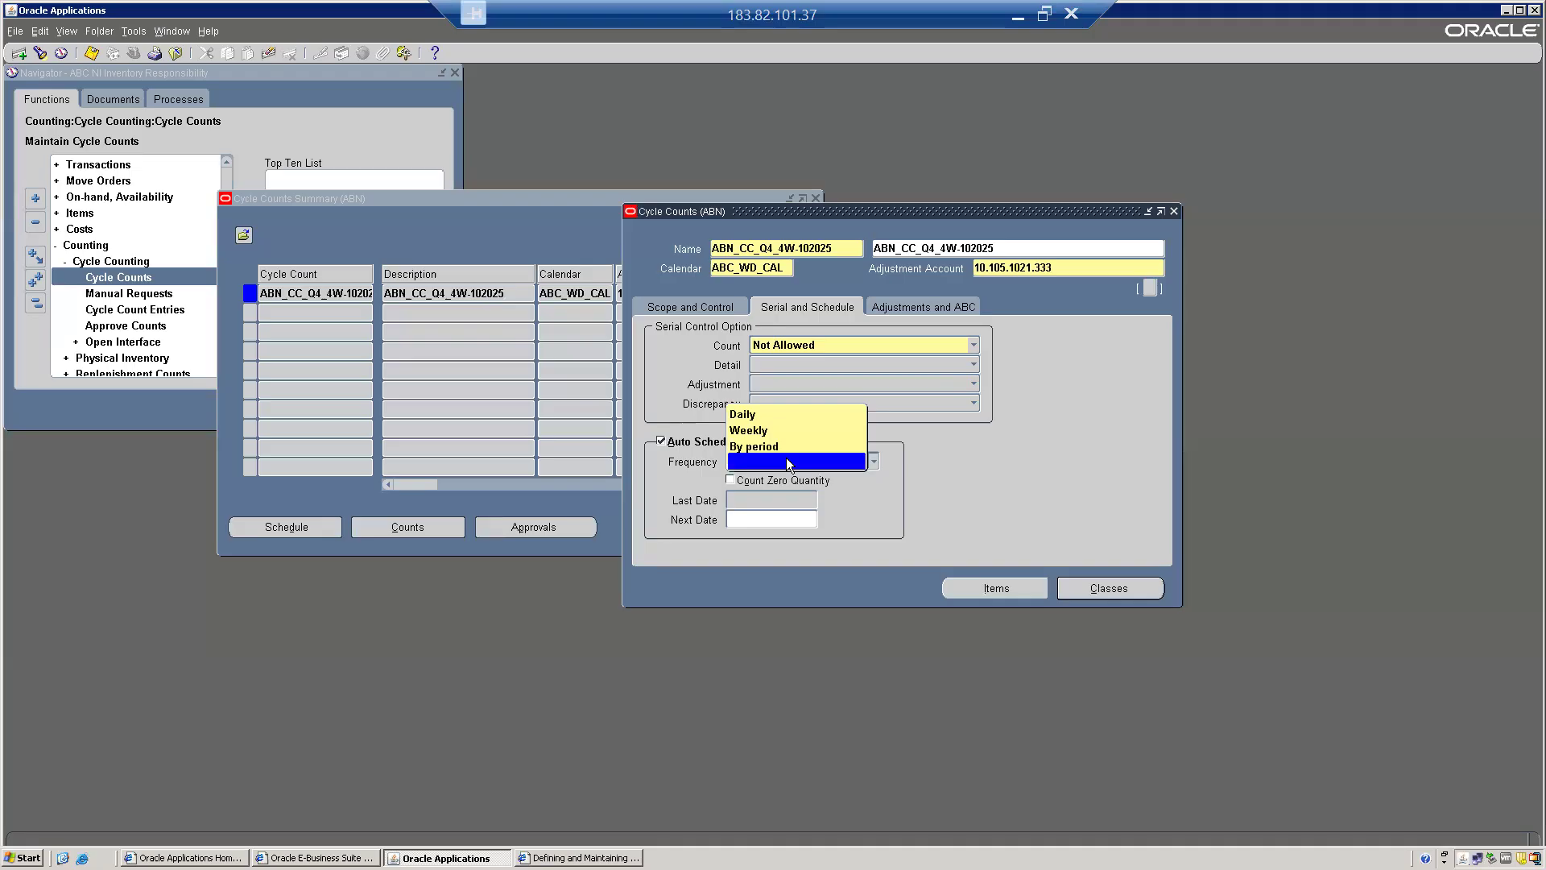
left_click(756, 428)
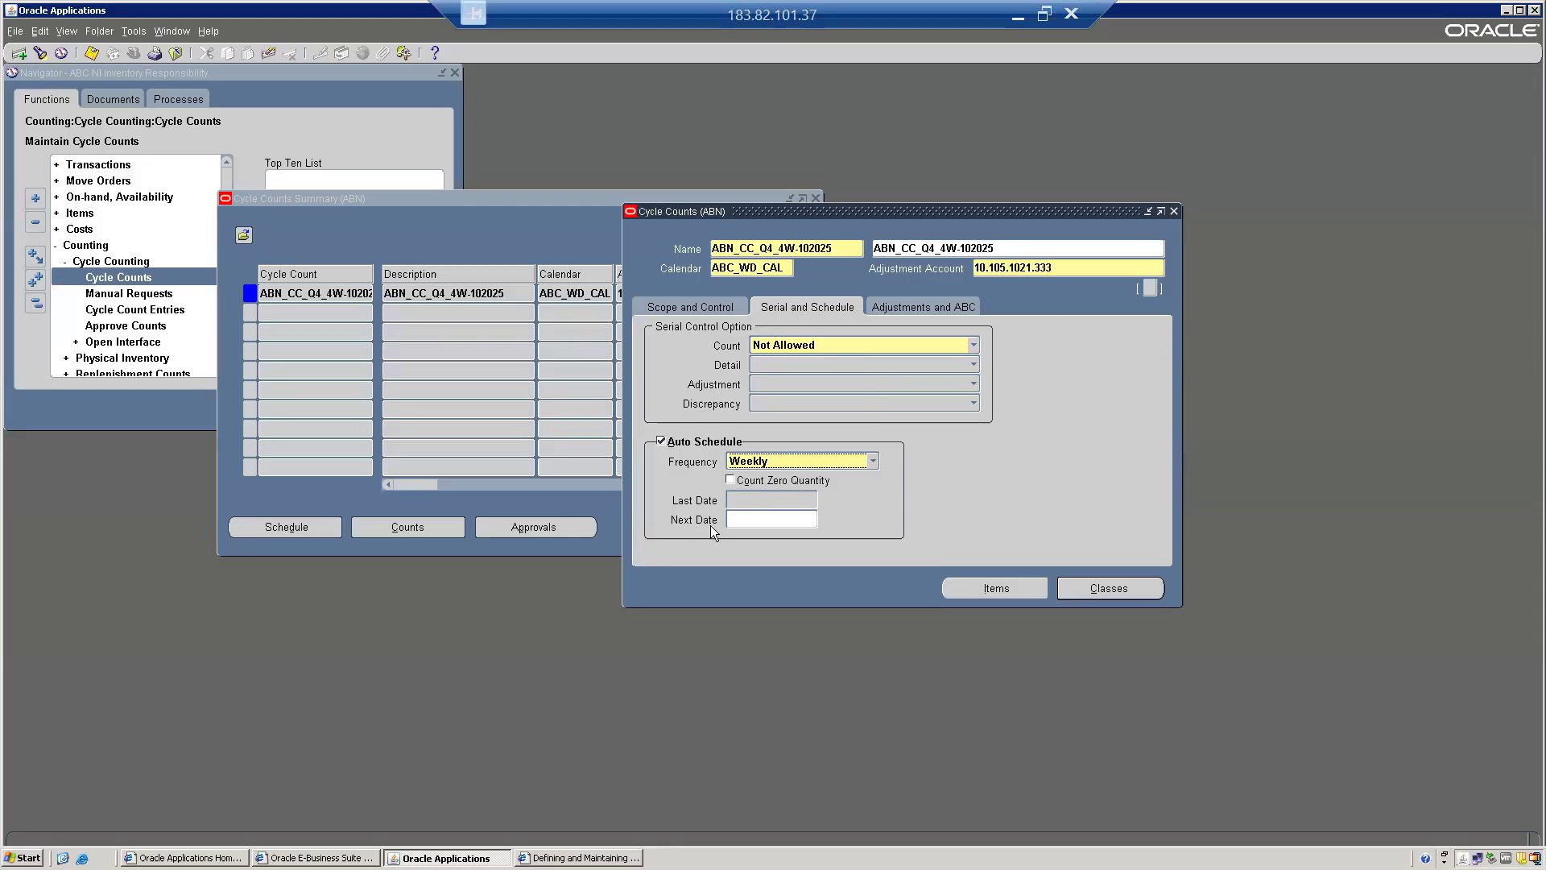
- Try to set the auto schedule's next date to 21-OCT-2025
left_click(756, 519)
left_click(811, 519)
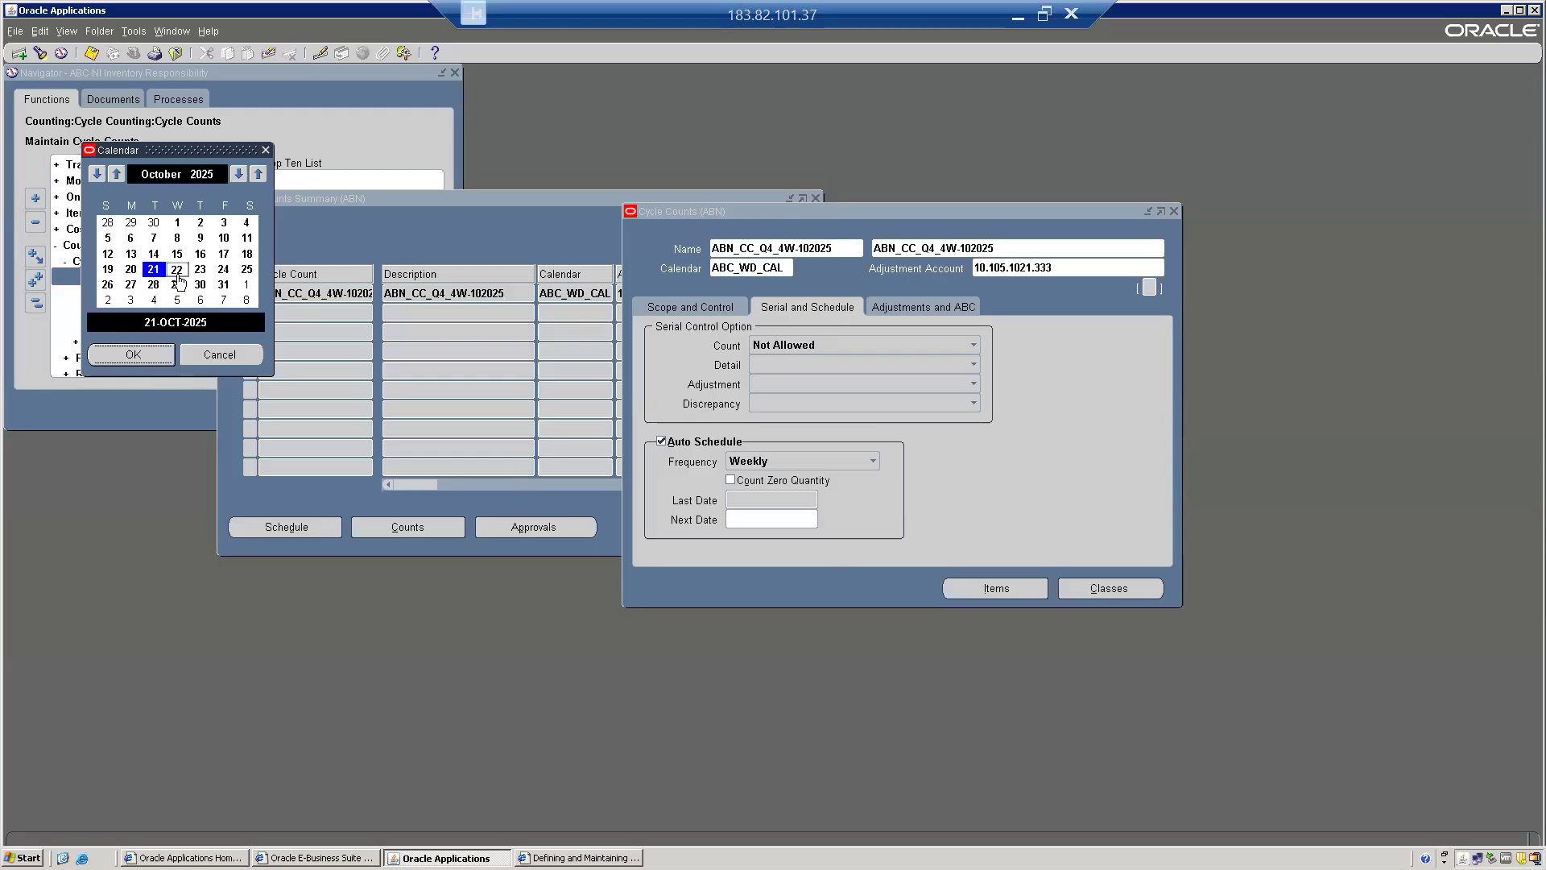
left_click(126, 352)
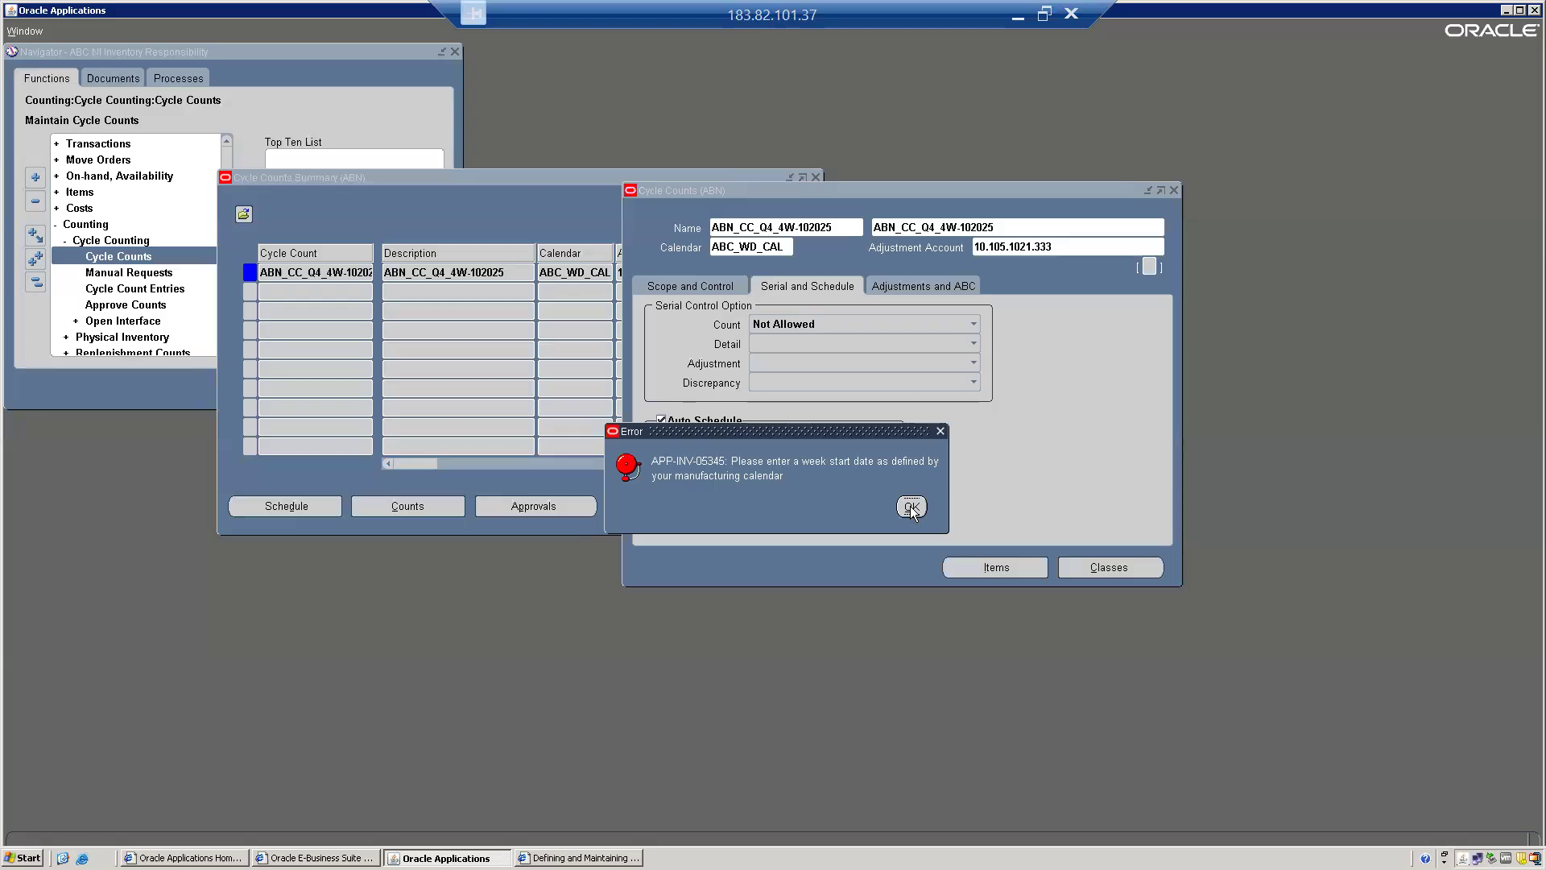
left_click(911, 505)
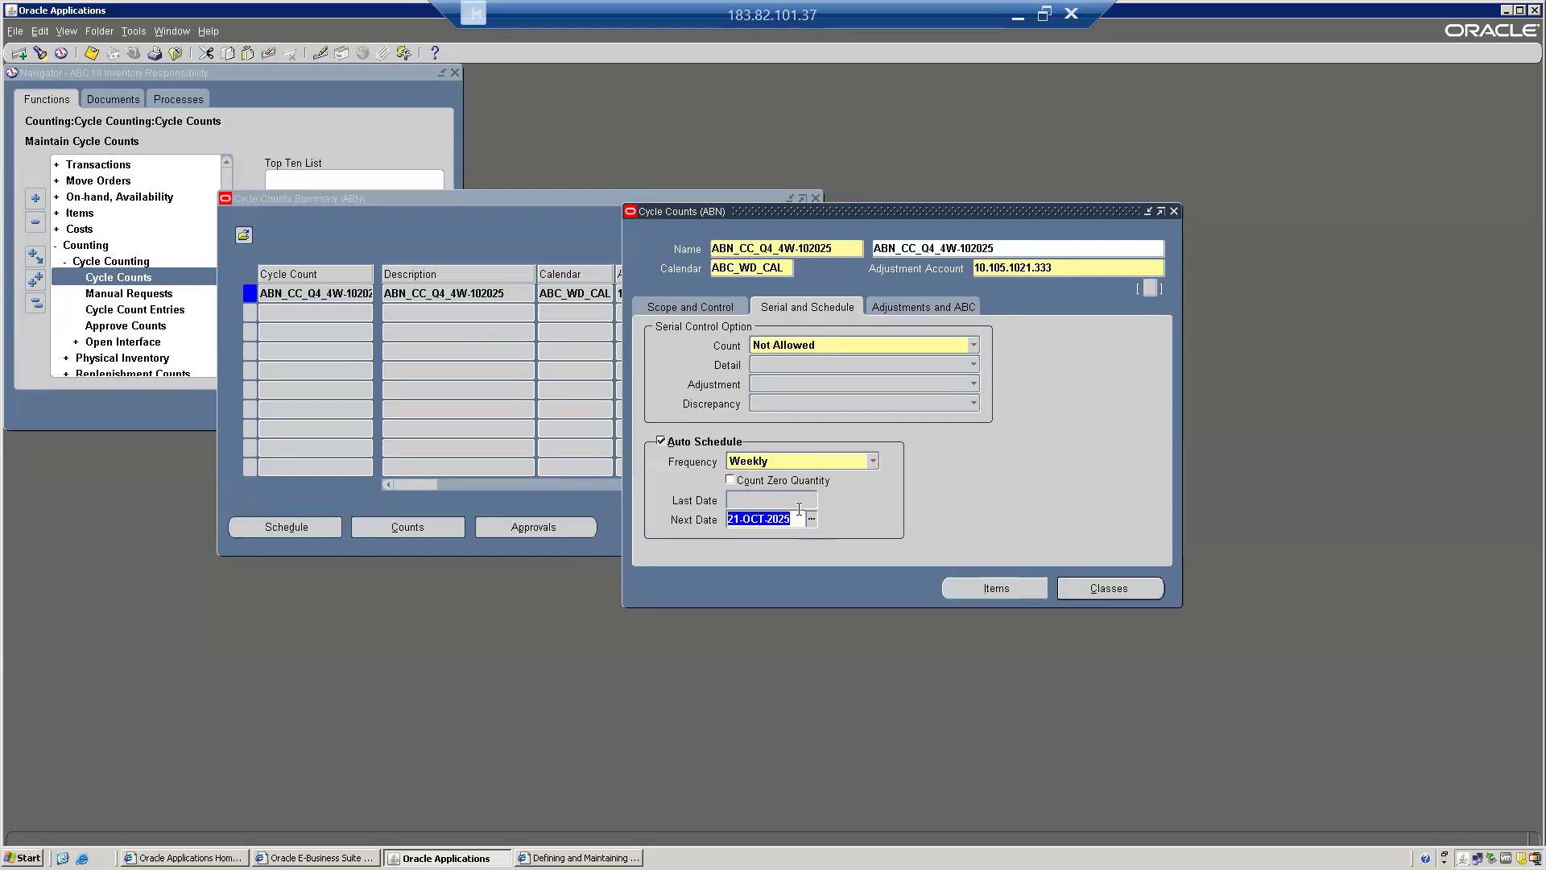
- Try to set the auto schedule's next date to 20-OCT-2025
left_click(811, 520)
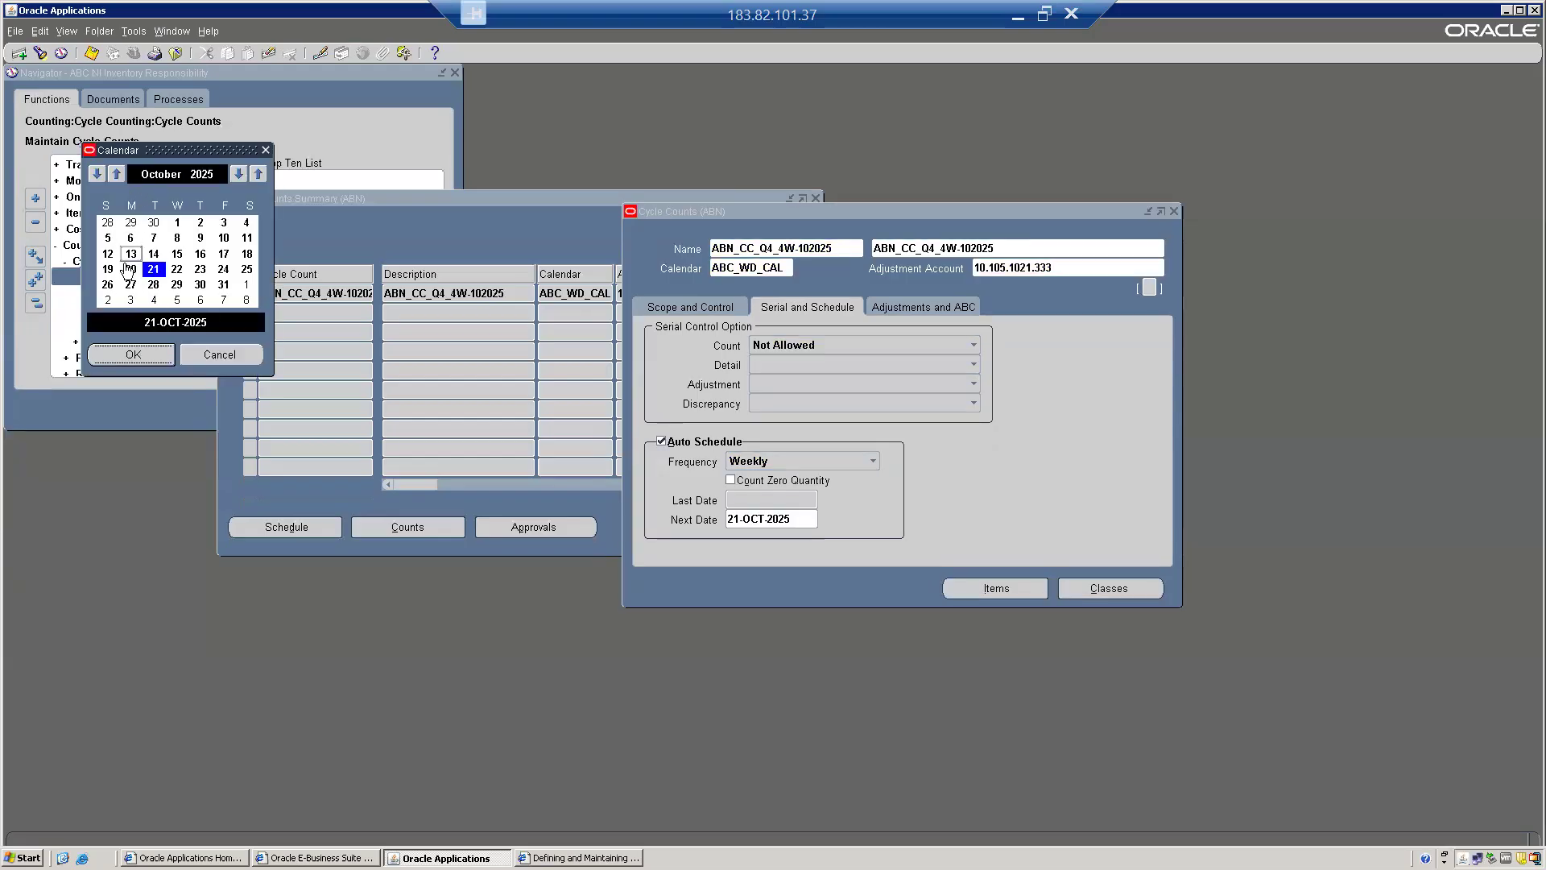
left_click(130, 269)
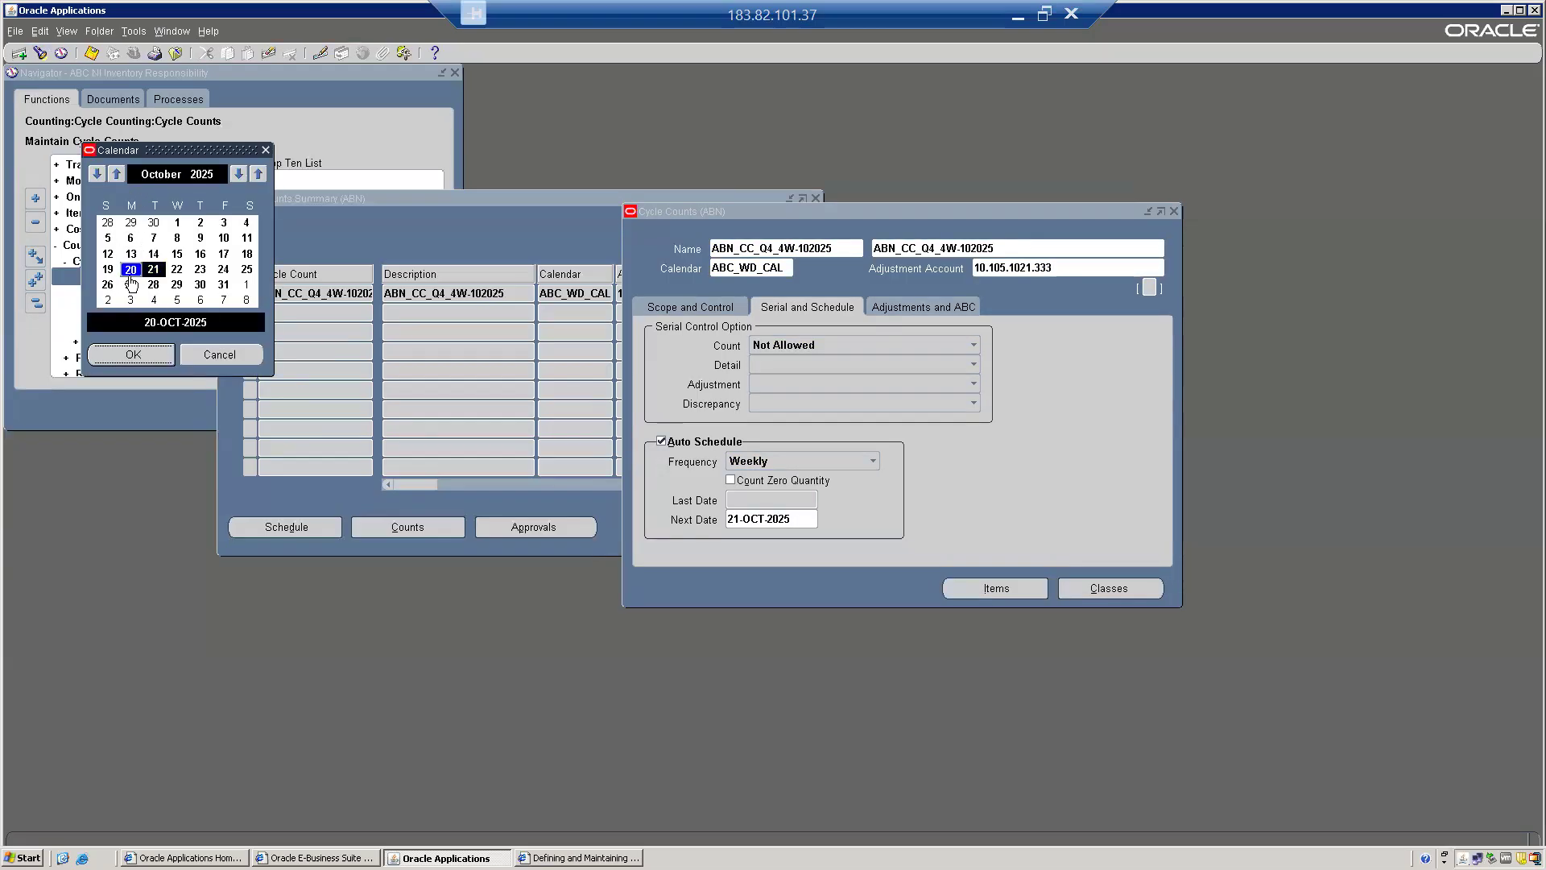
left_click(146, 362)
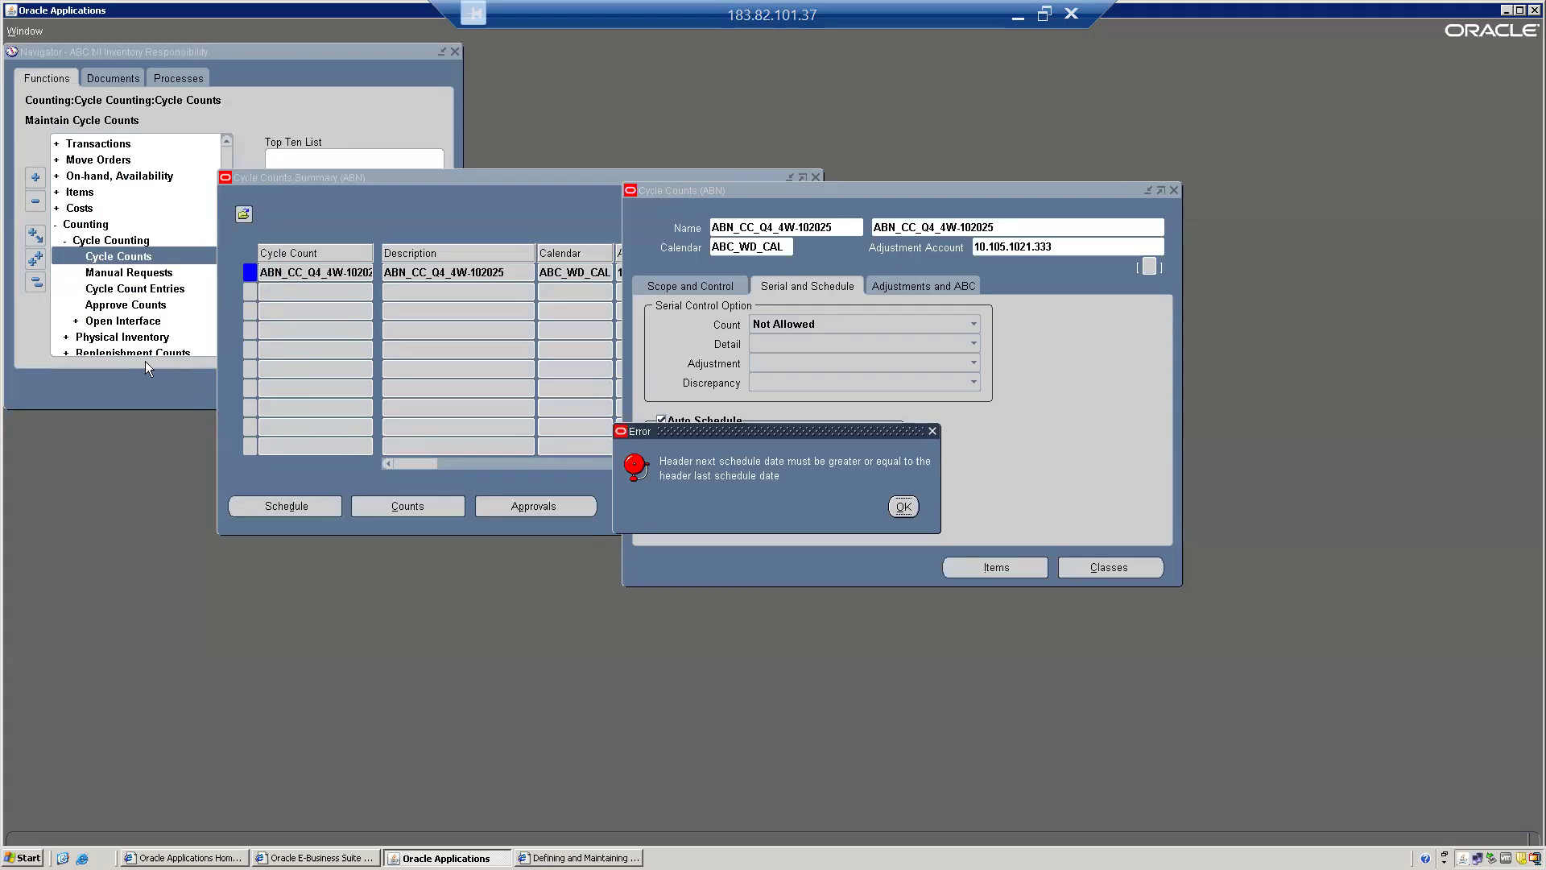
left_click(905, 508)
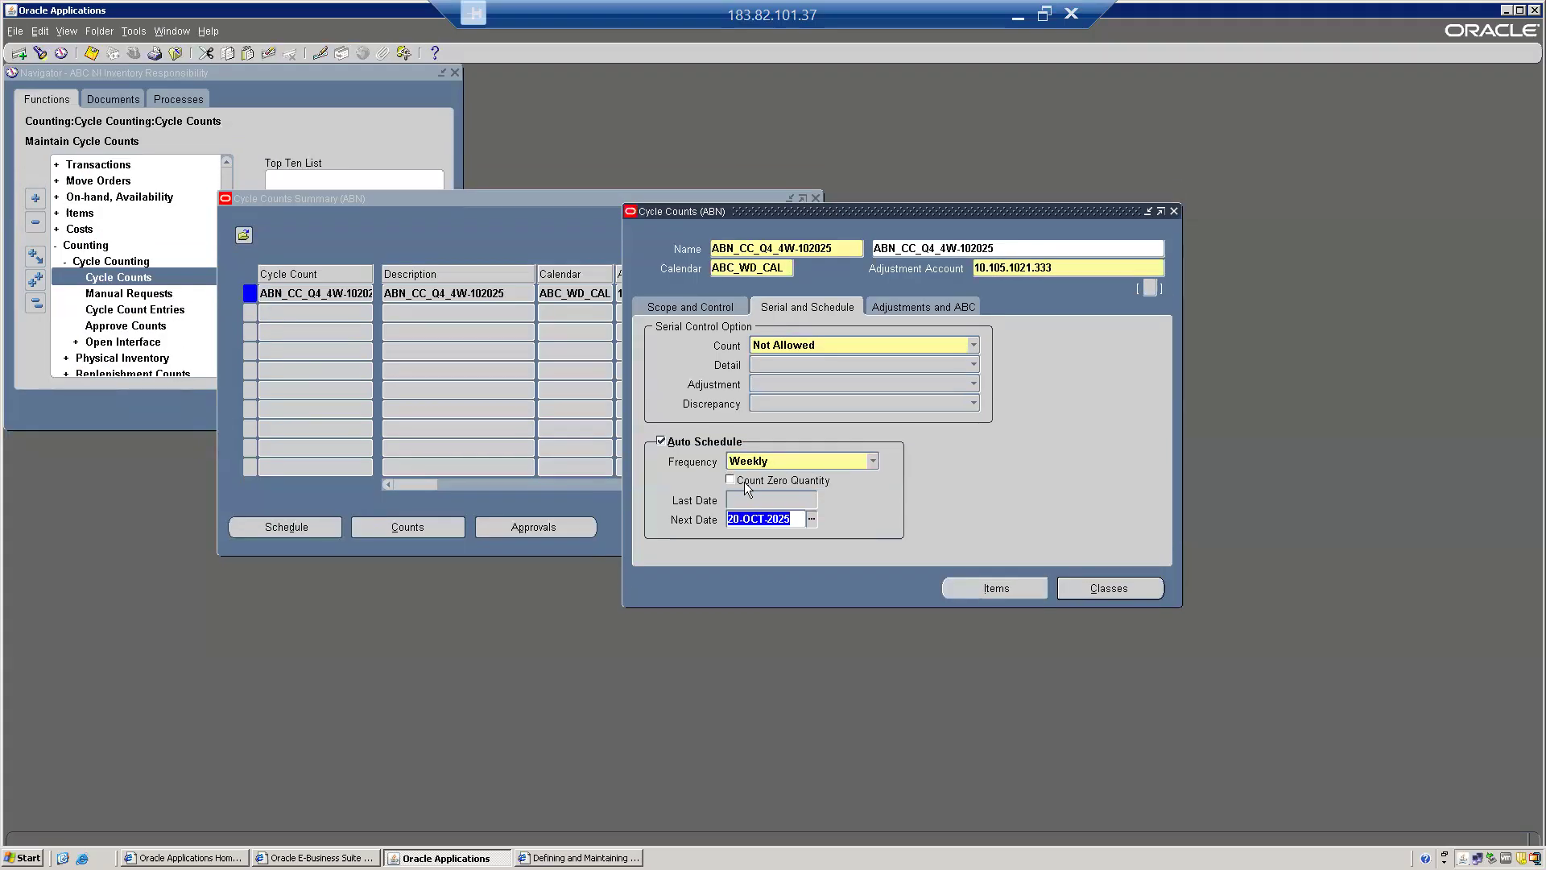
- Try to set the auto schedule's next date to 19-OCT-2025
left_click(813, 520)
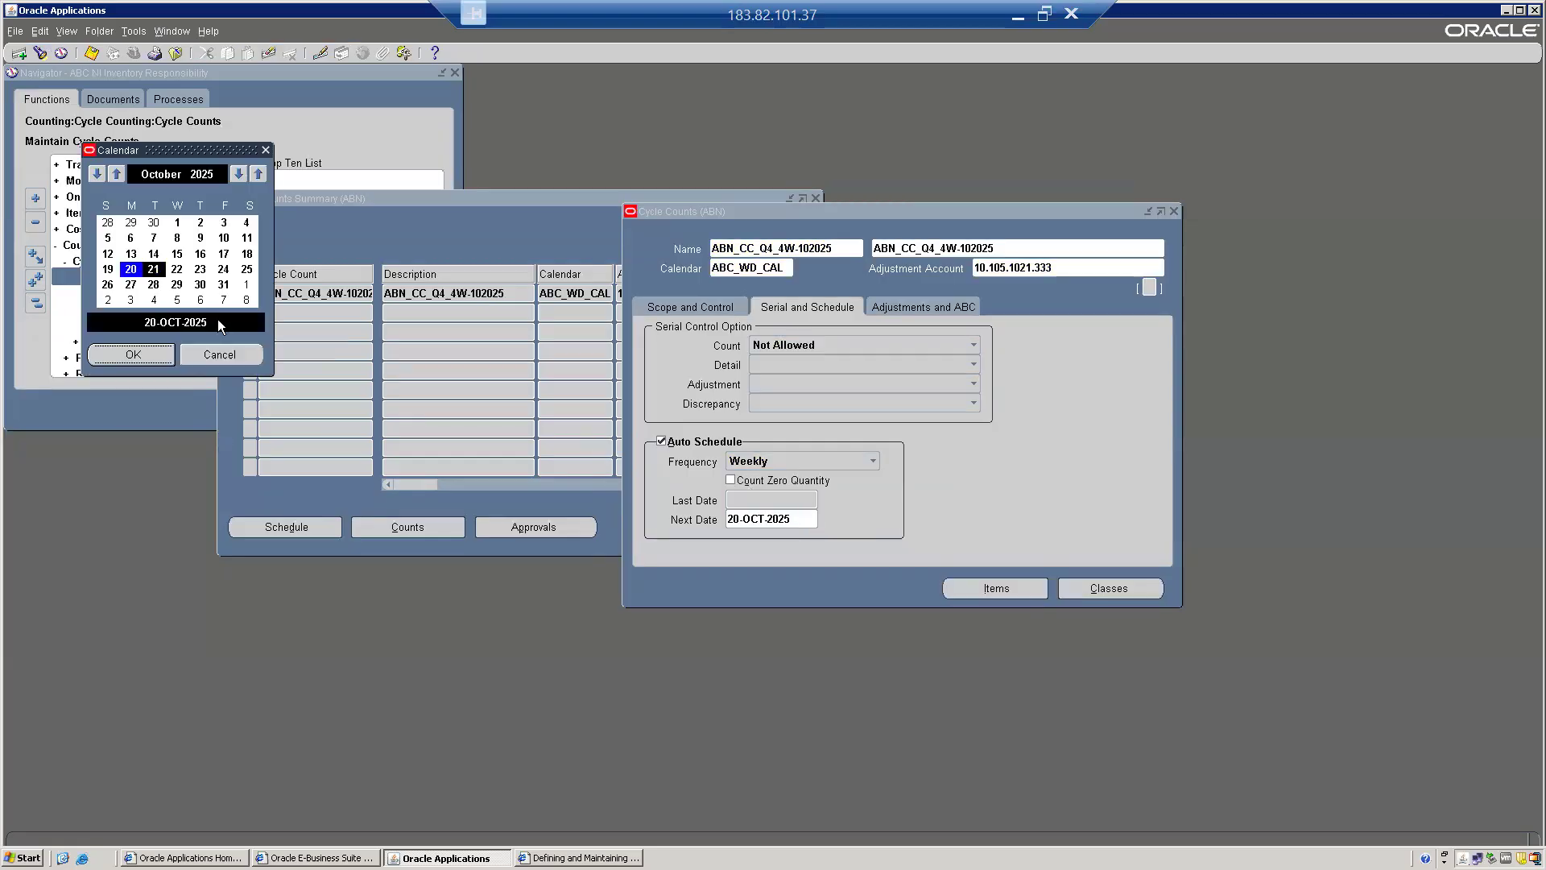
left_click(108, 270)
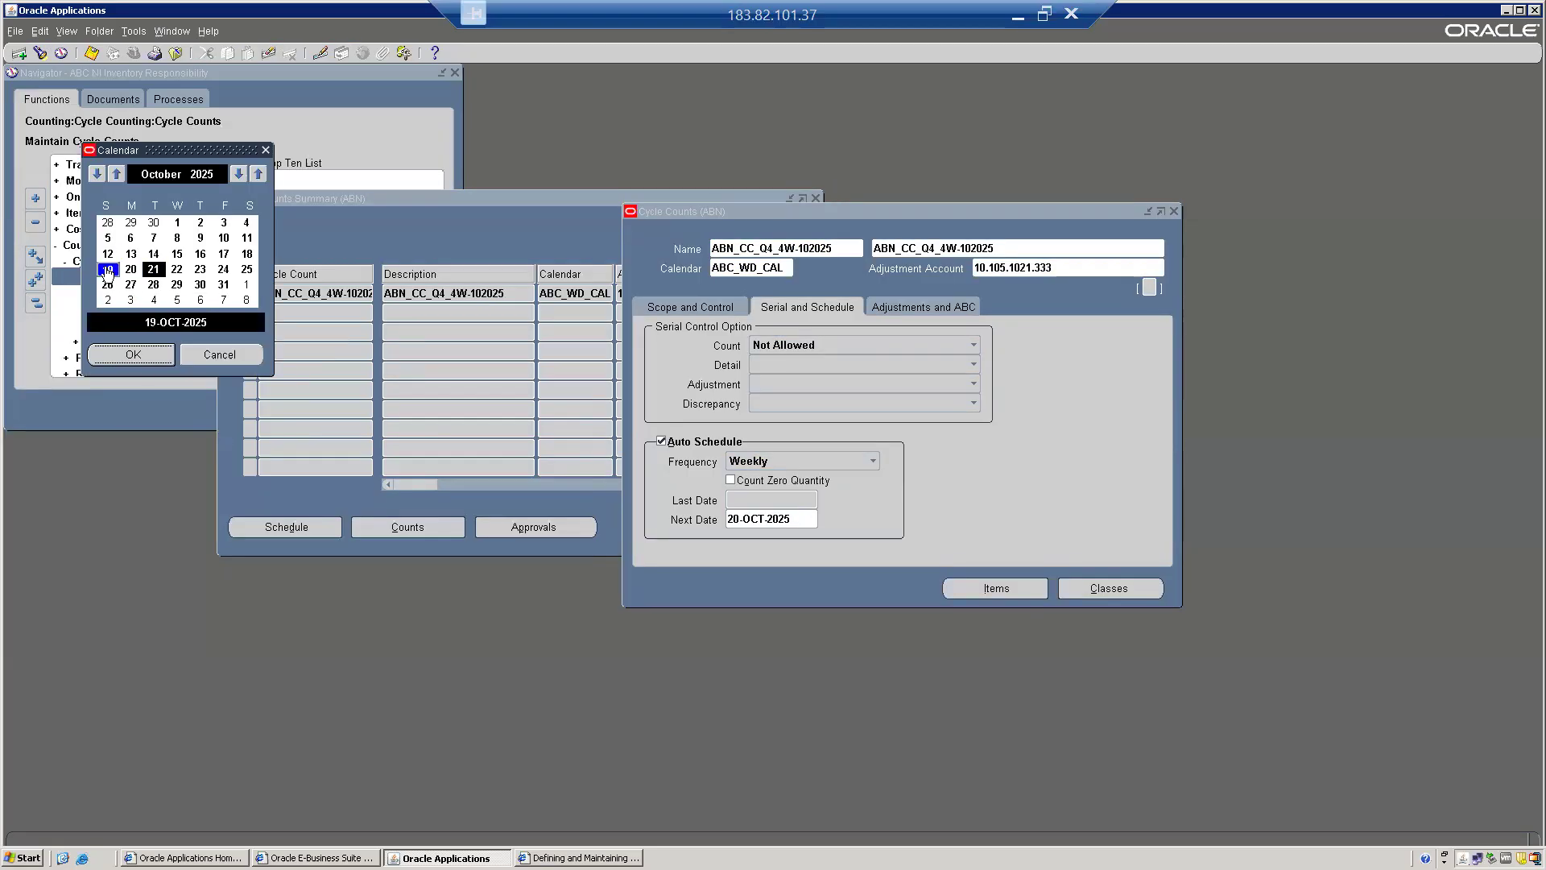
left_click(133, 355)
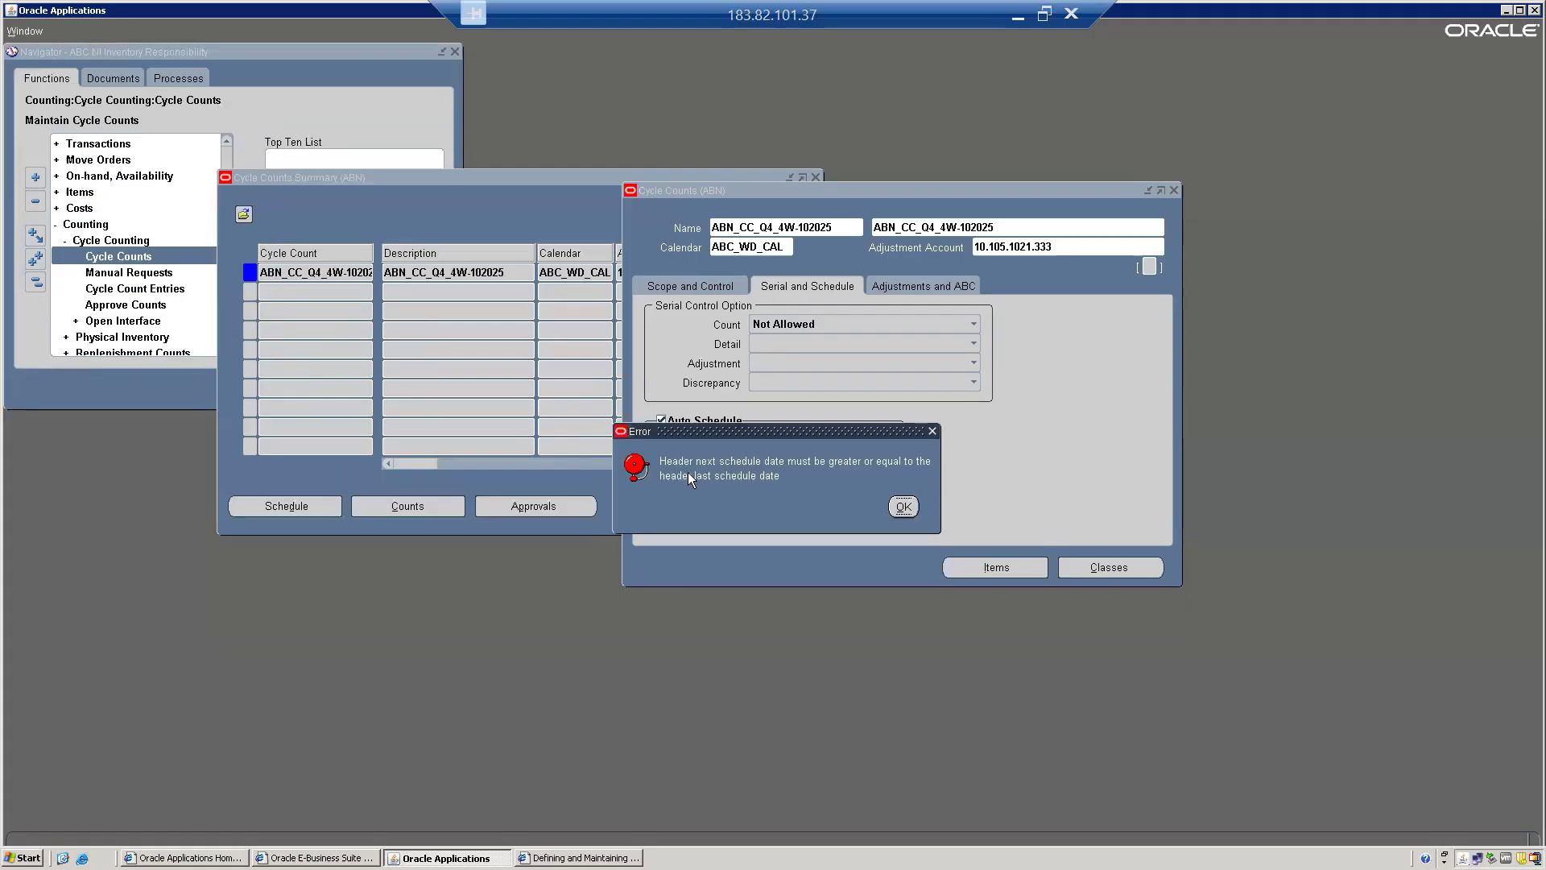
left_click(905, 506)
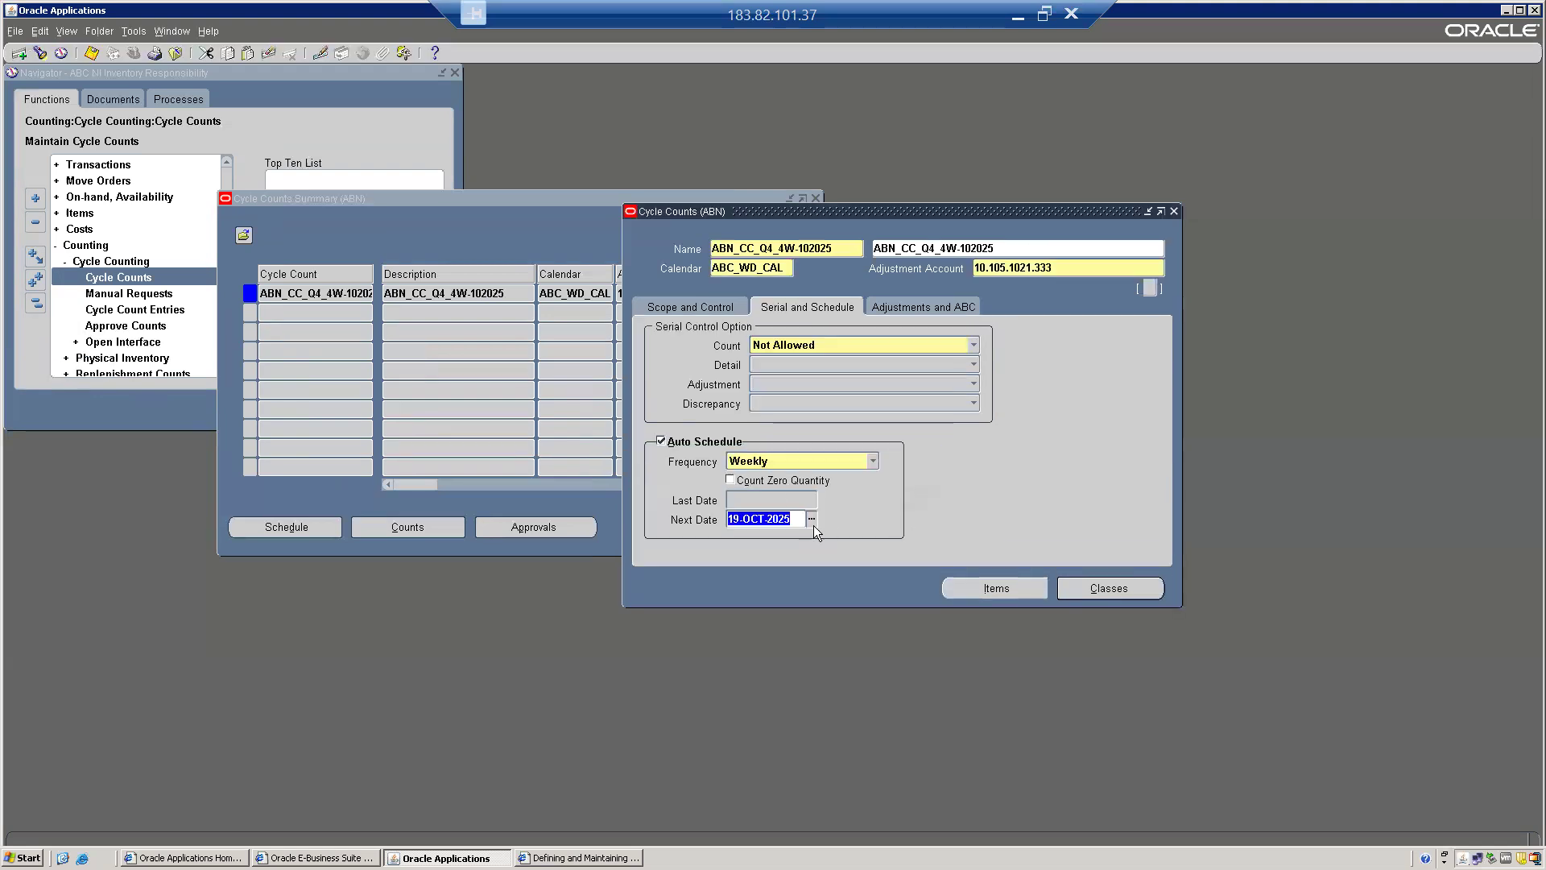
- Try to set the auto schedule's next date to 26-OCT-2025
left_click(811, 520)
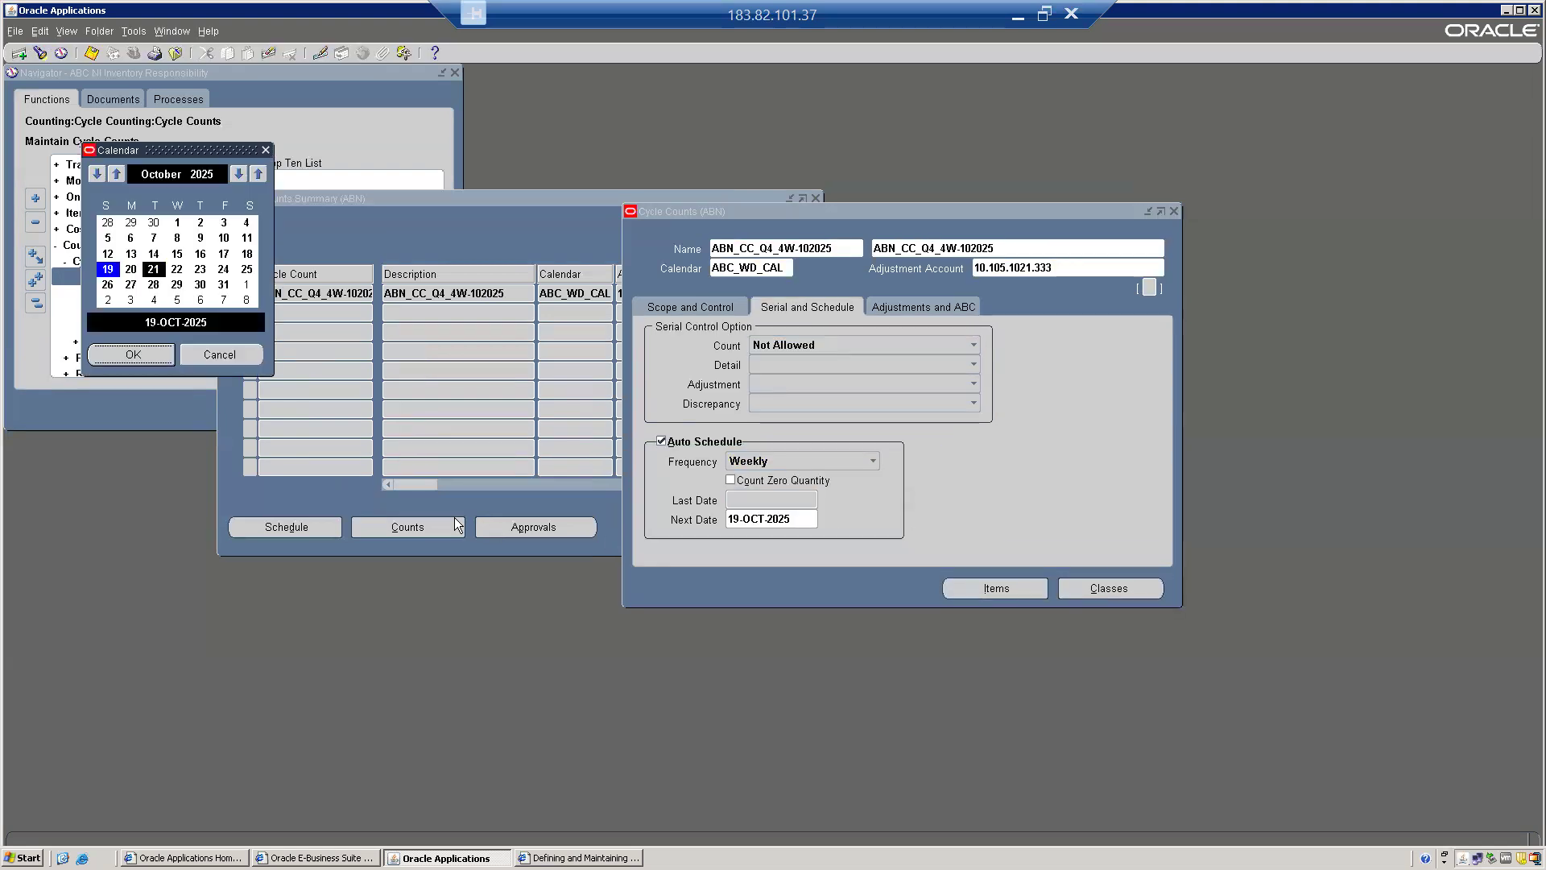
left_click(108, 285)
left_click(153, 360)
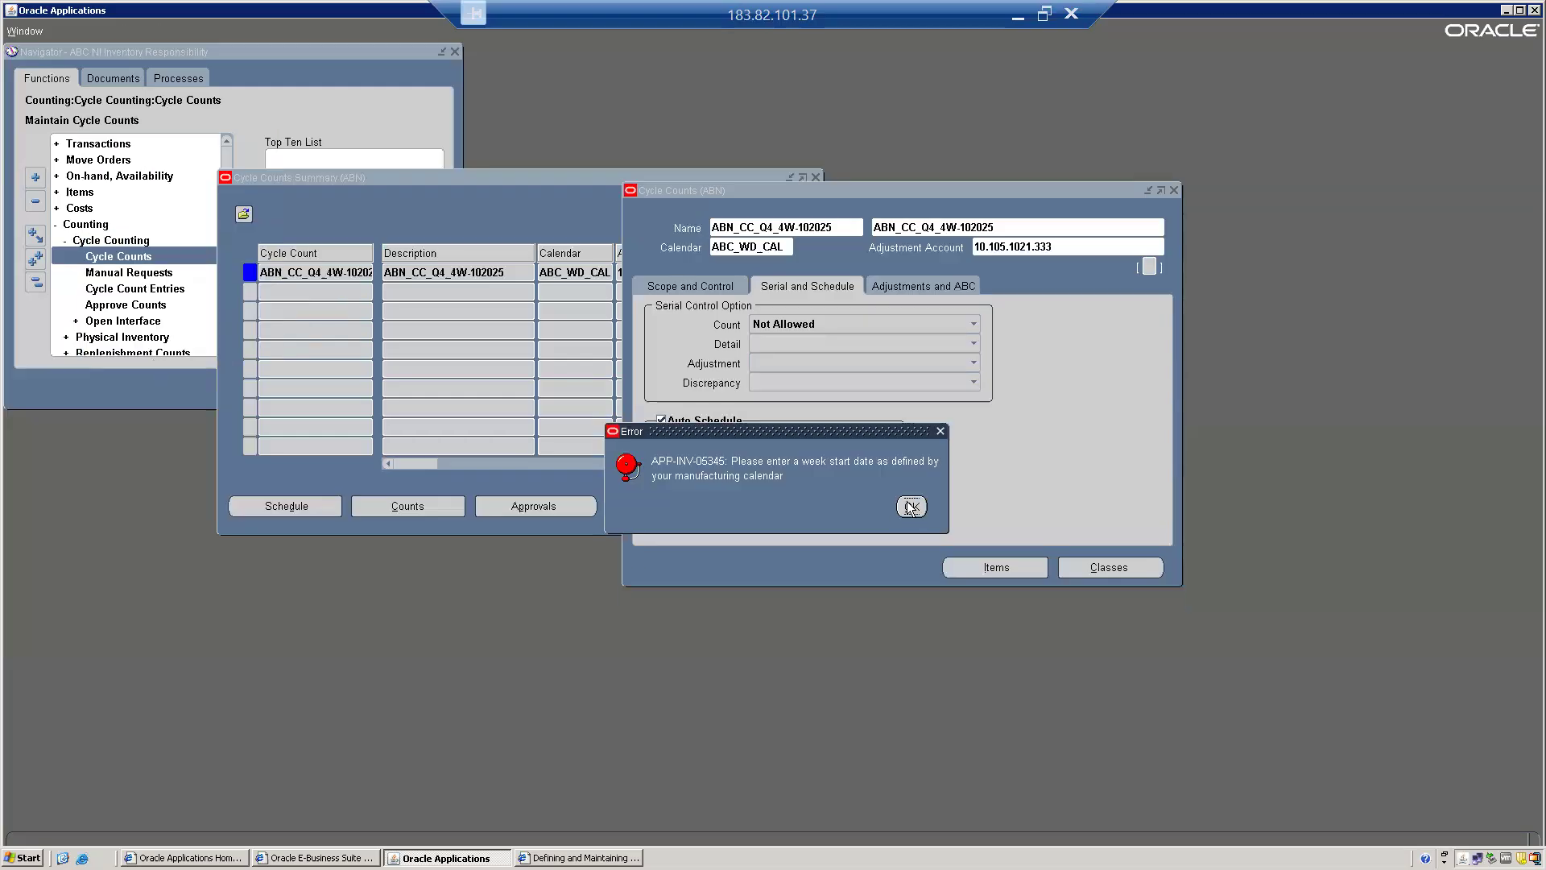
left_click(920, 504)
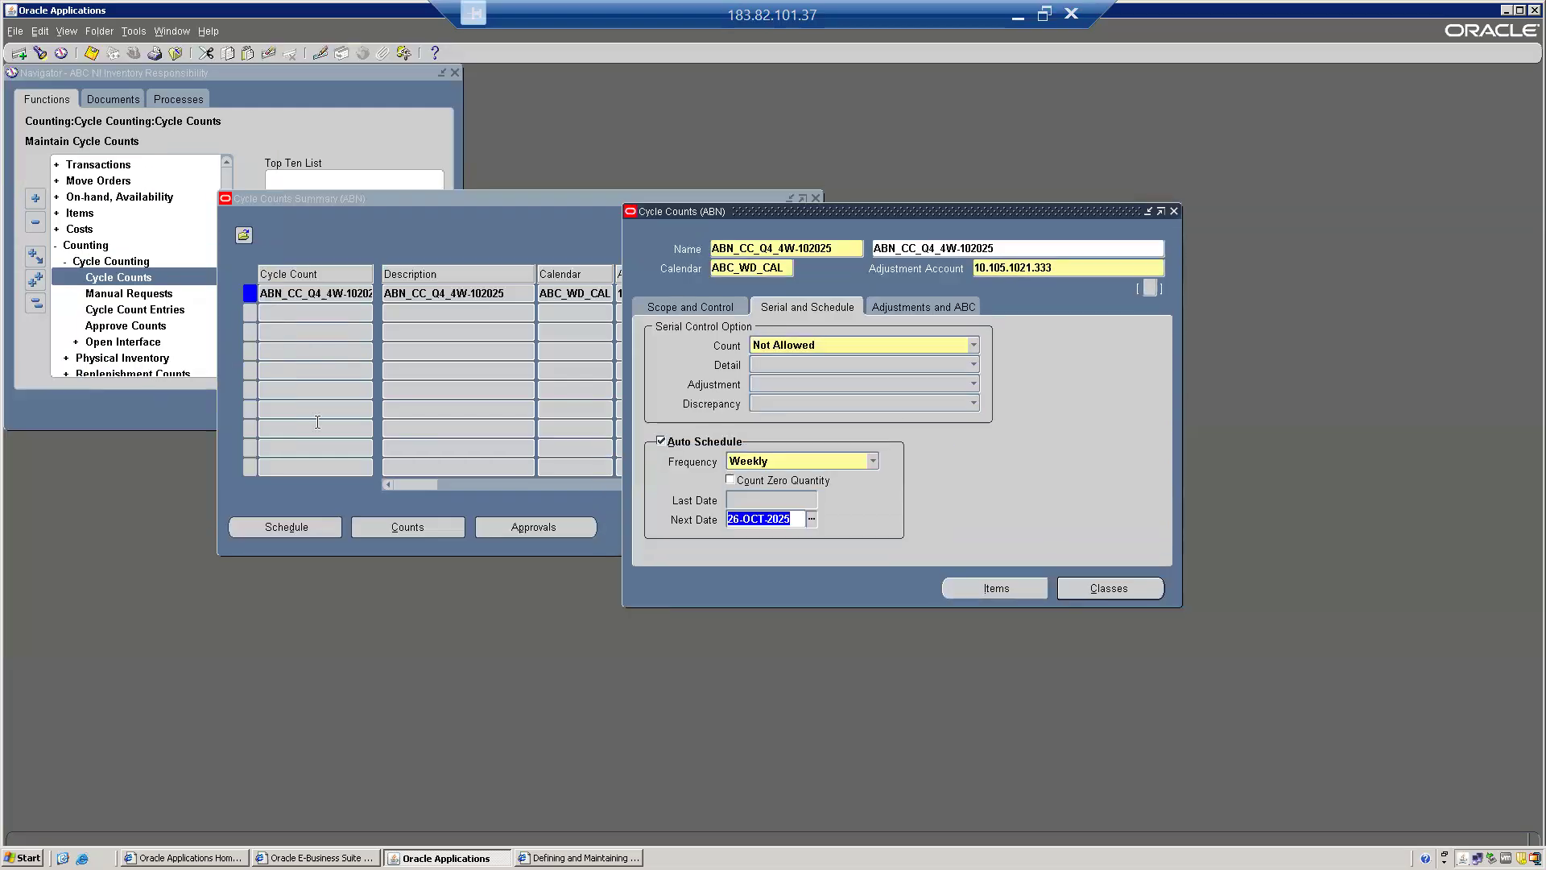
- Set the weekly auto schedule's next date to 27-OCT-2025 for the cycle count
left_click(812, 519)
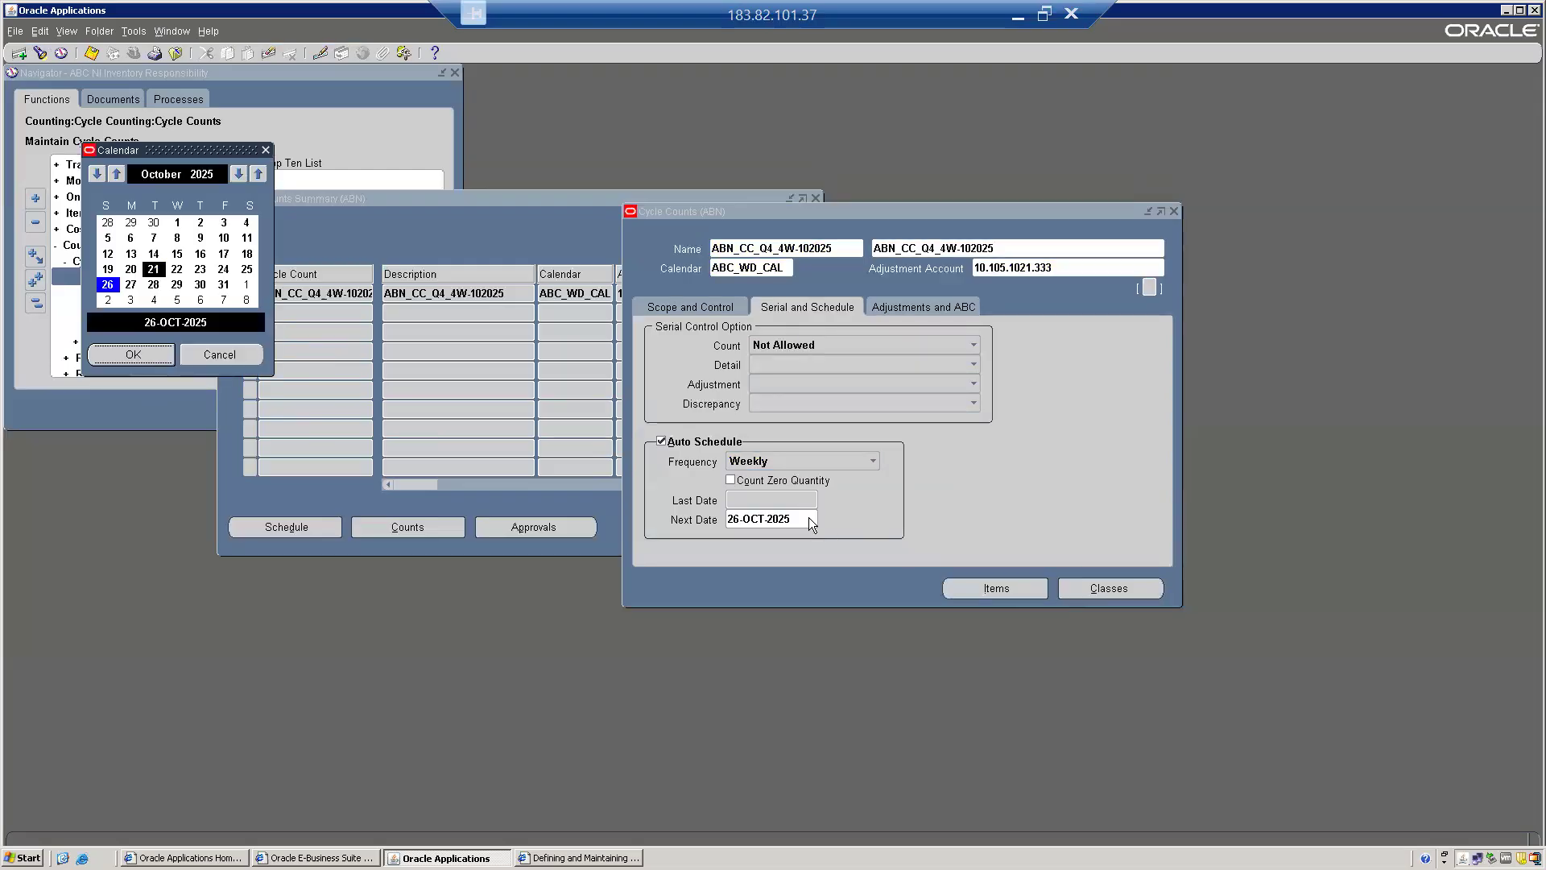
left_click(131, 285)
left_click(134, 356)
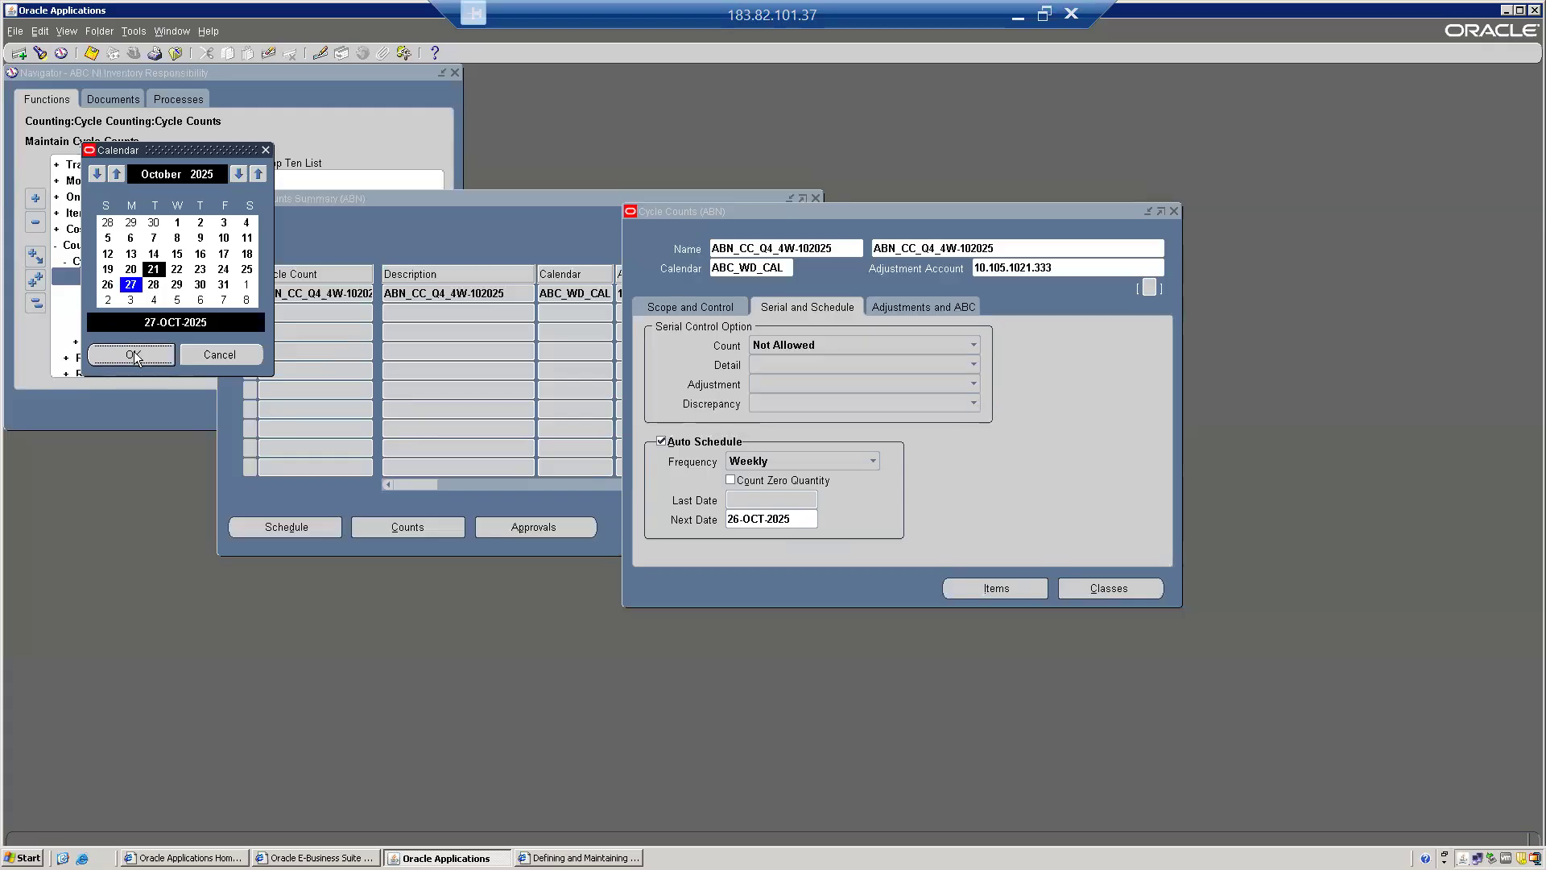
left_click(827, 307)
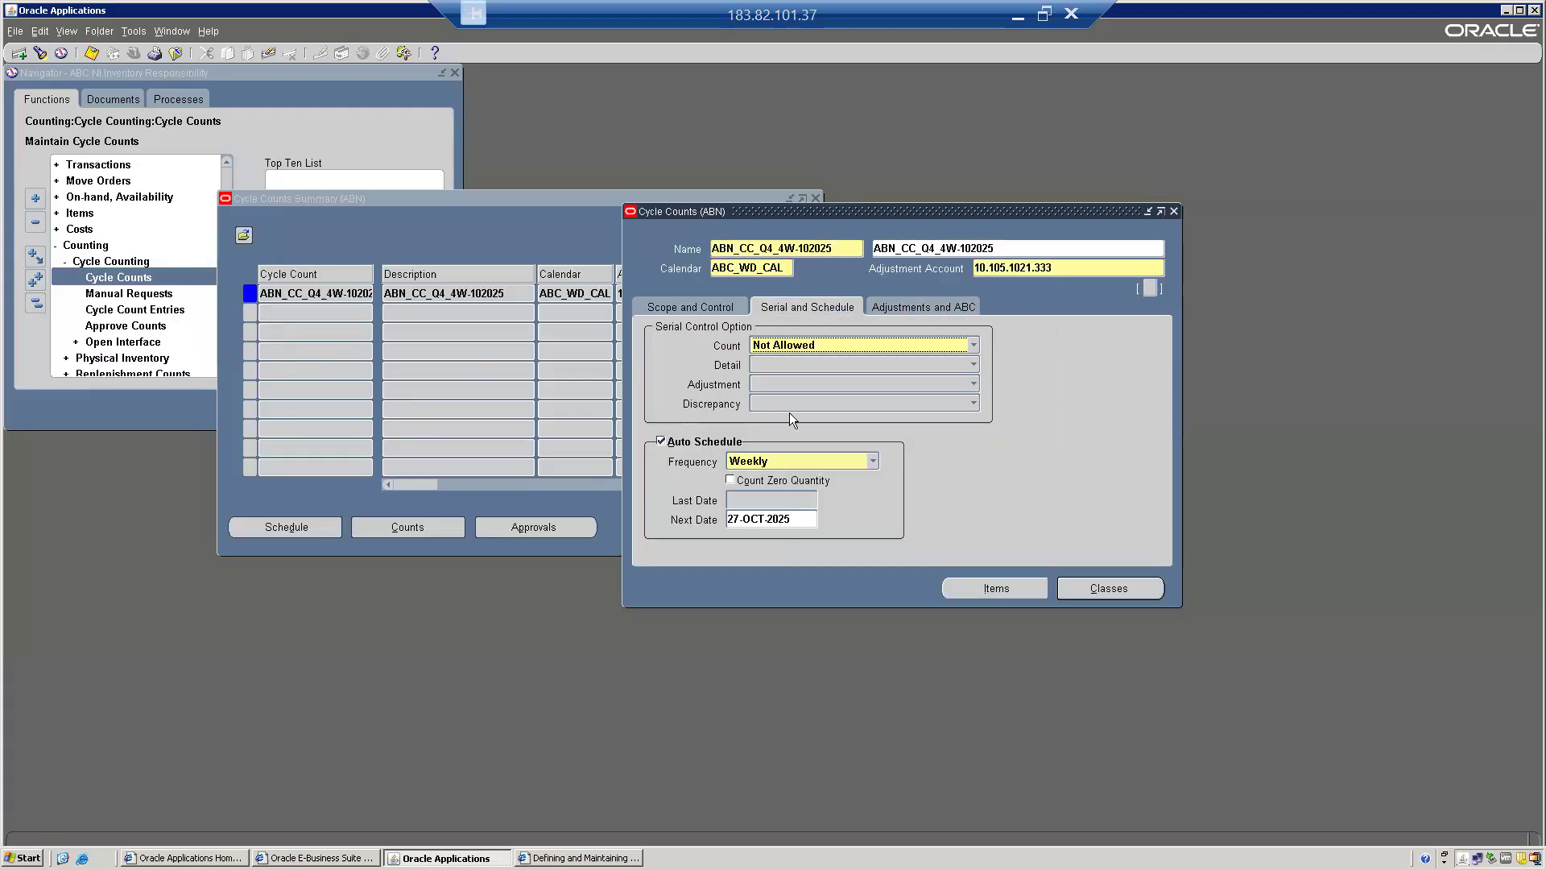
double_click(755, 519)
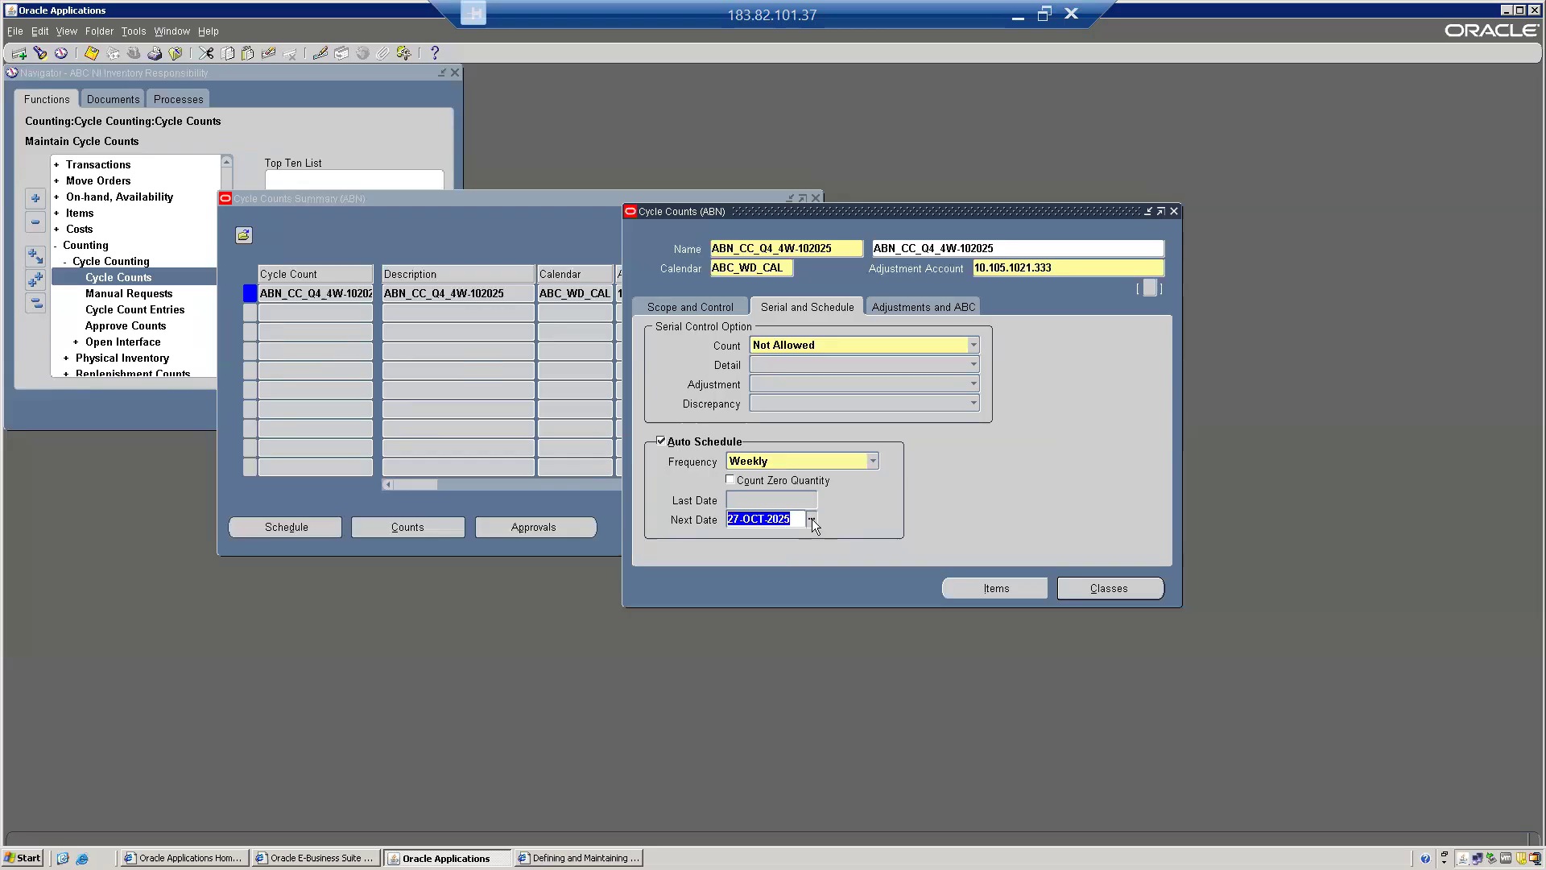
left_click(811, 520)
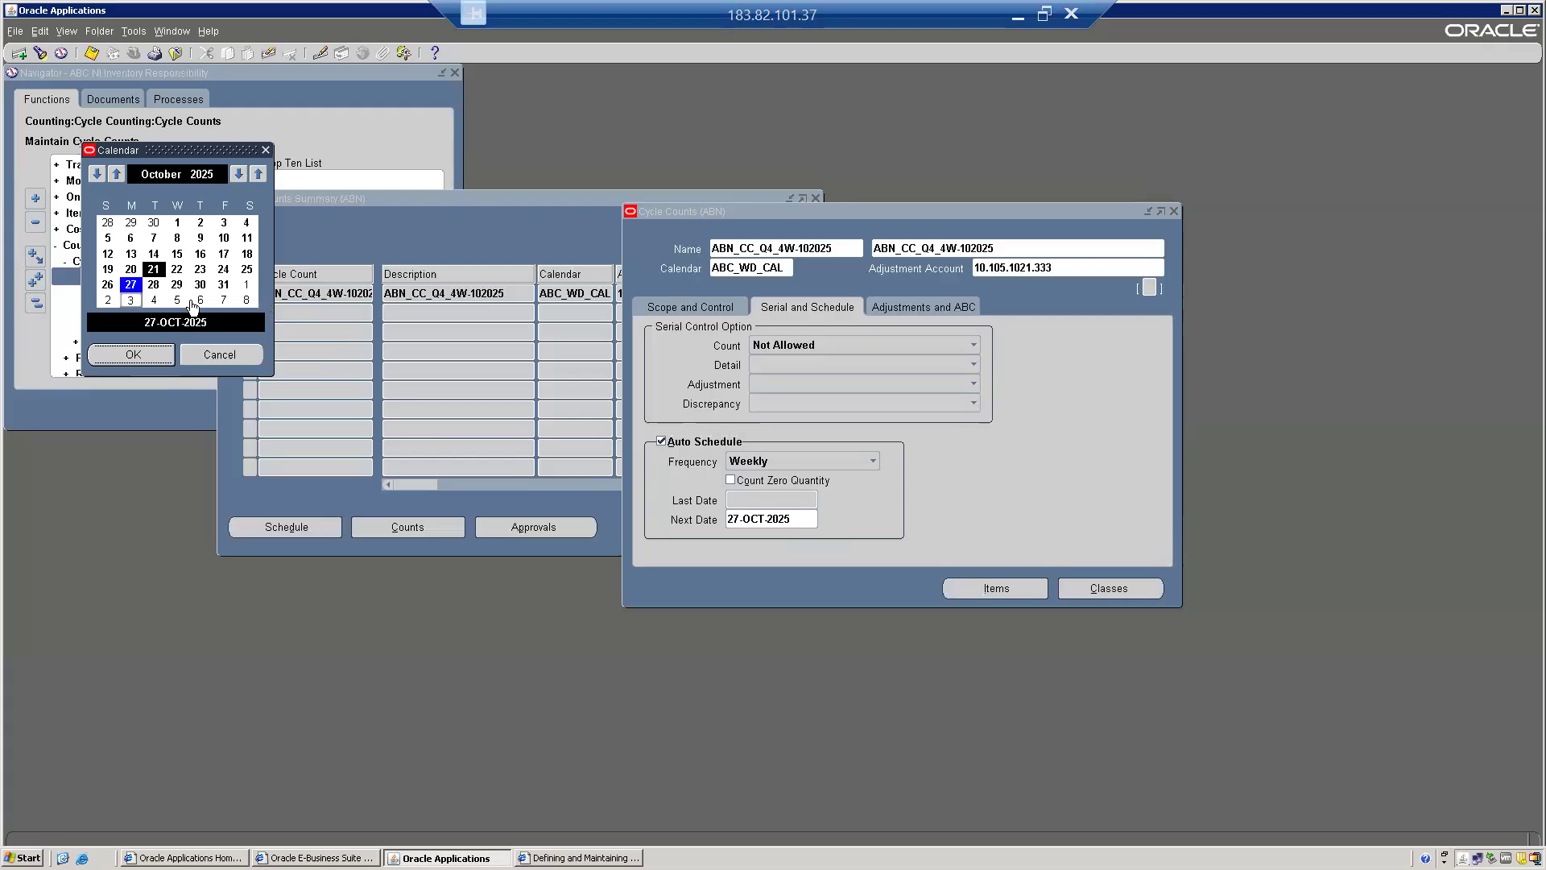
left_click(224, 353)
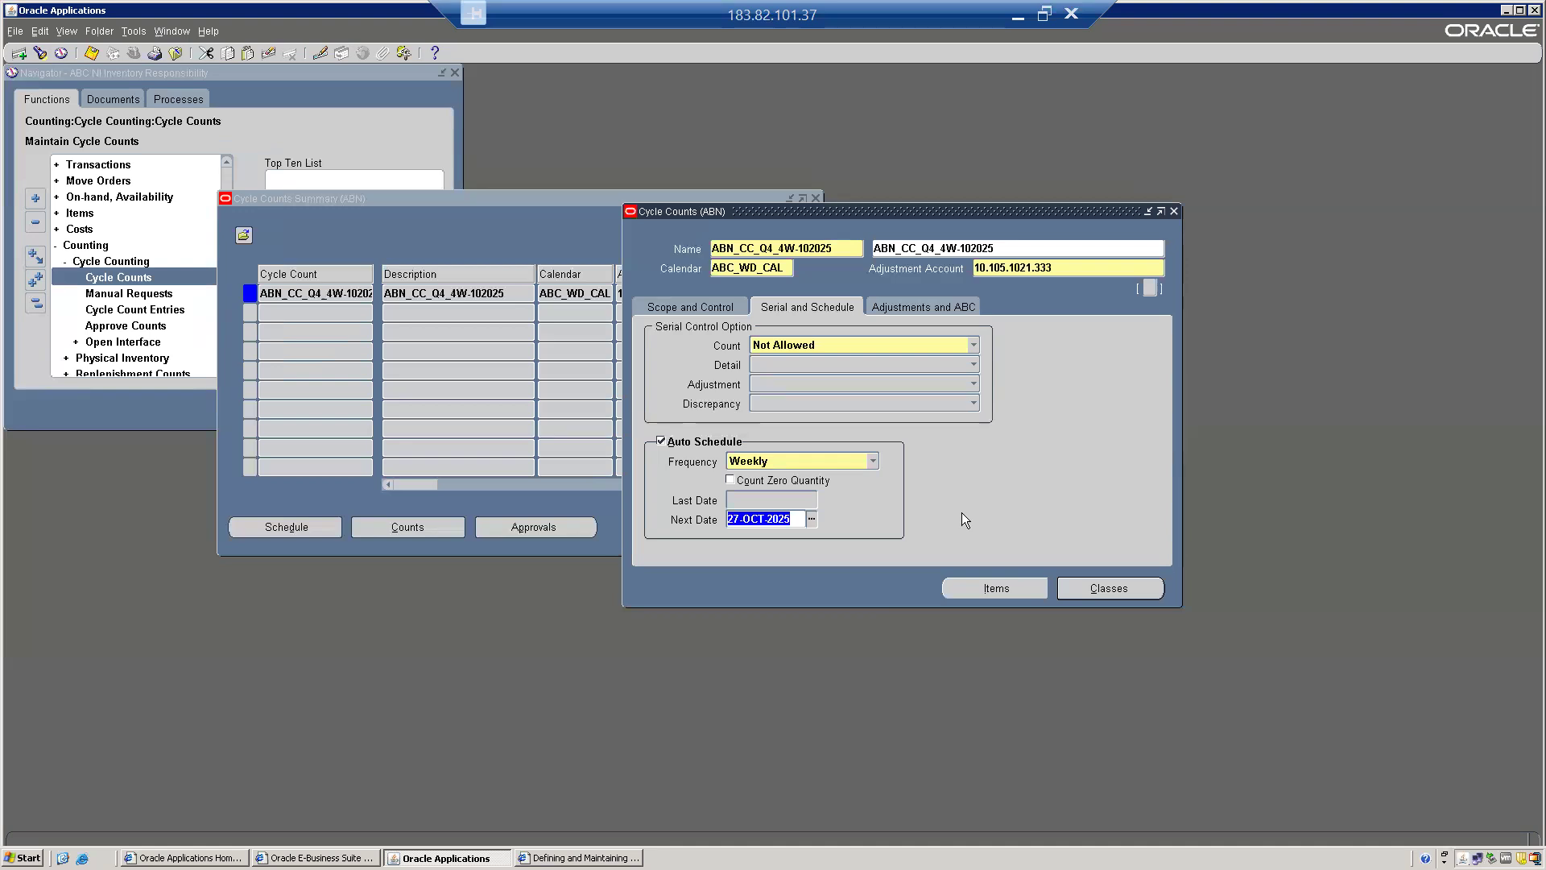
double_click(730, 272)
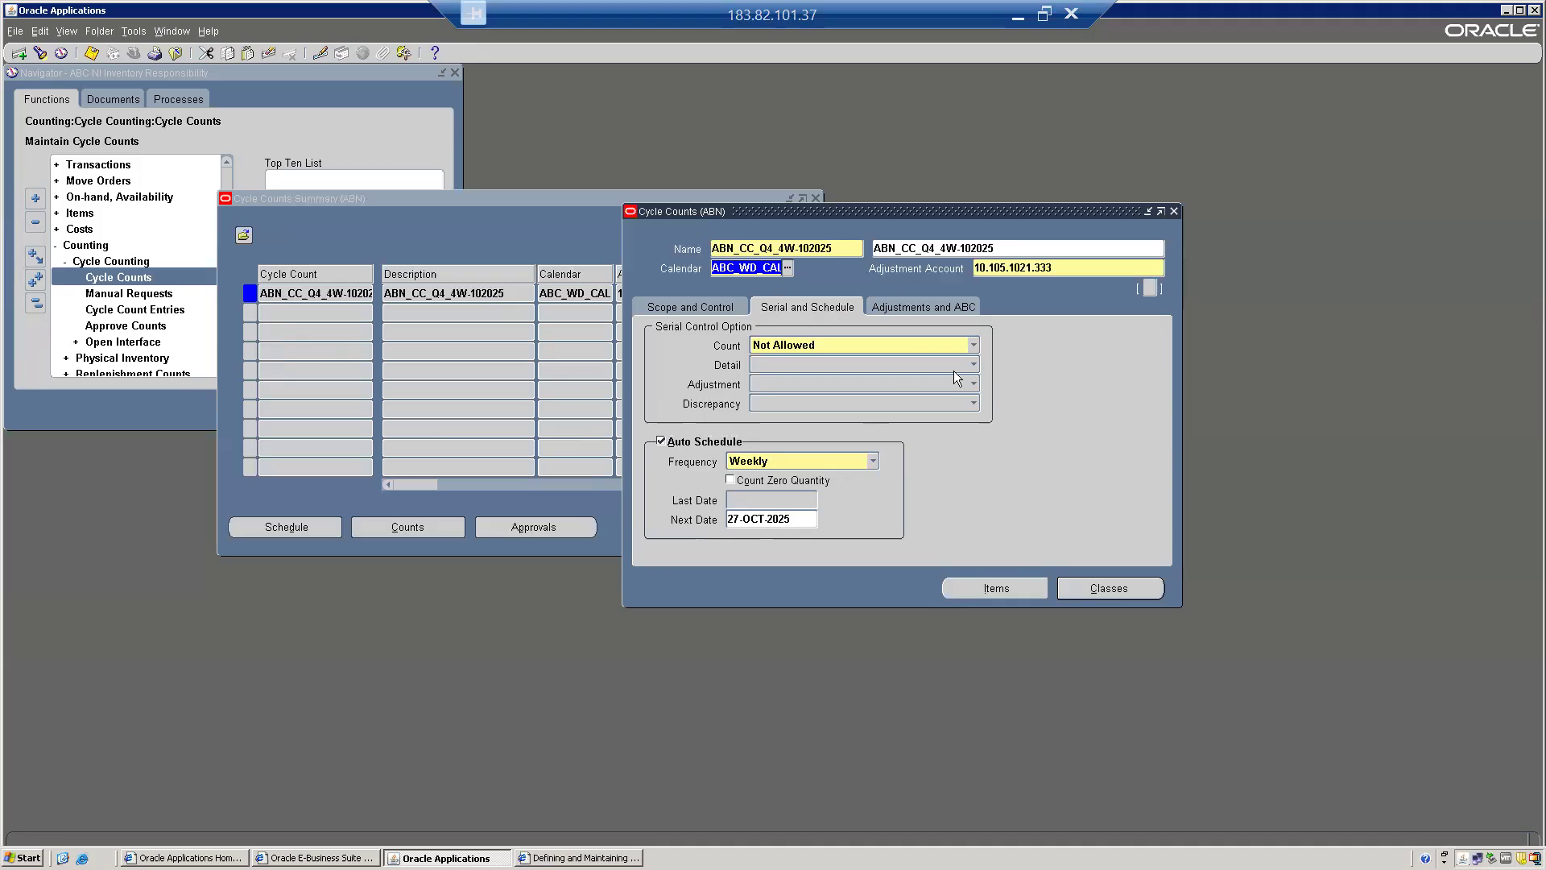
- Set the cycle count's required adjustment approval to If out of tolerance
left_click(888, 309)
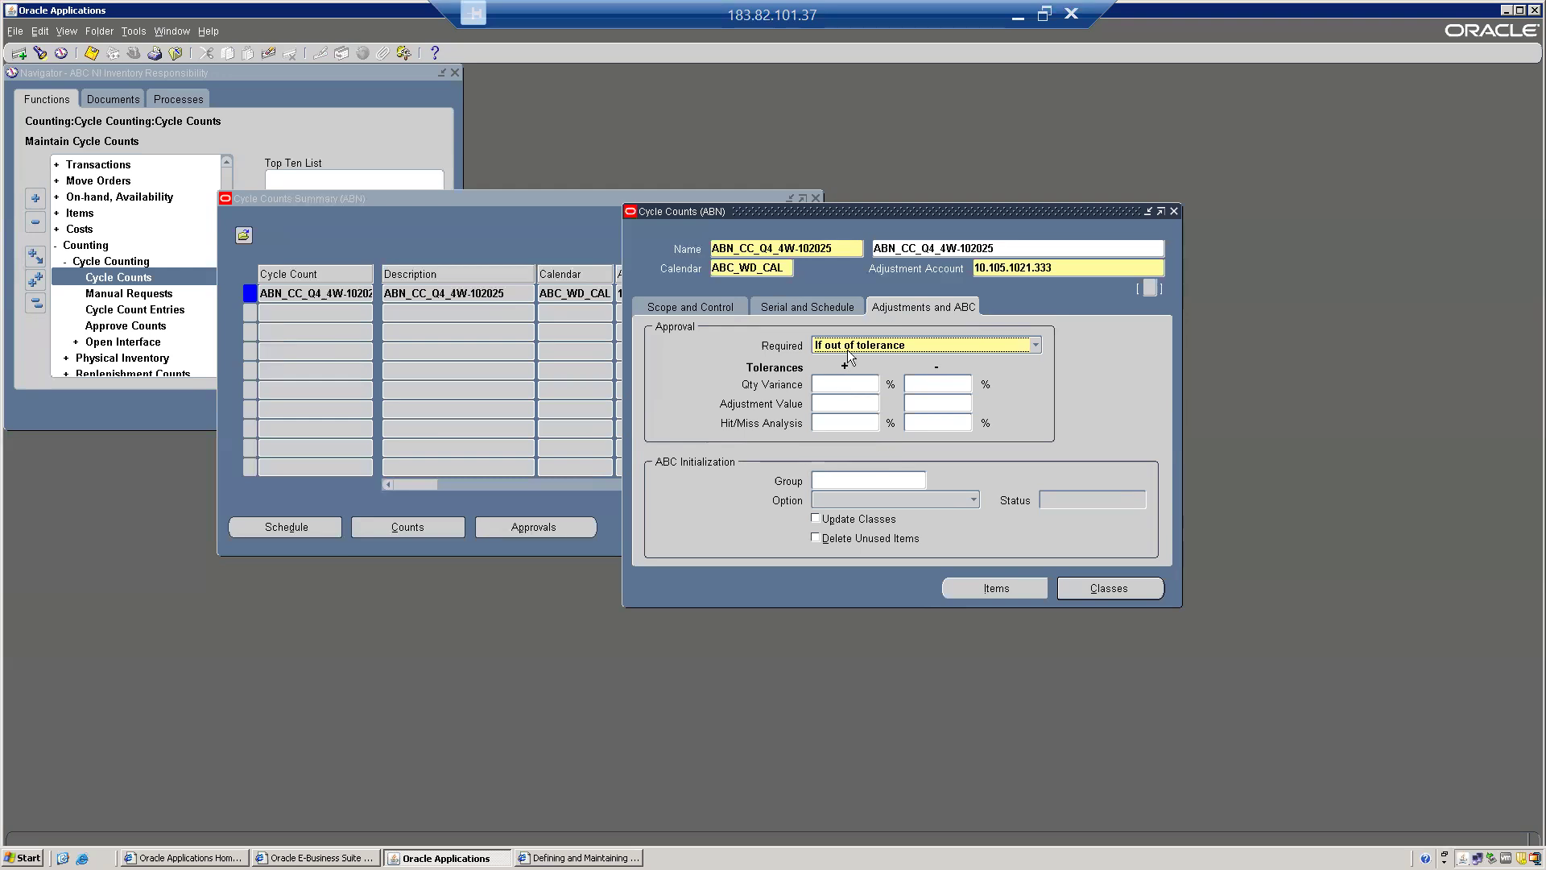
left_click(909, 348)
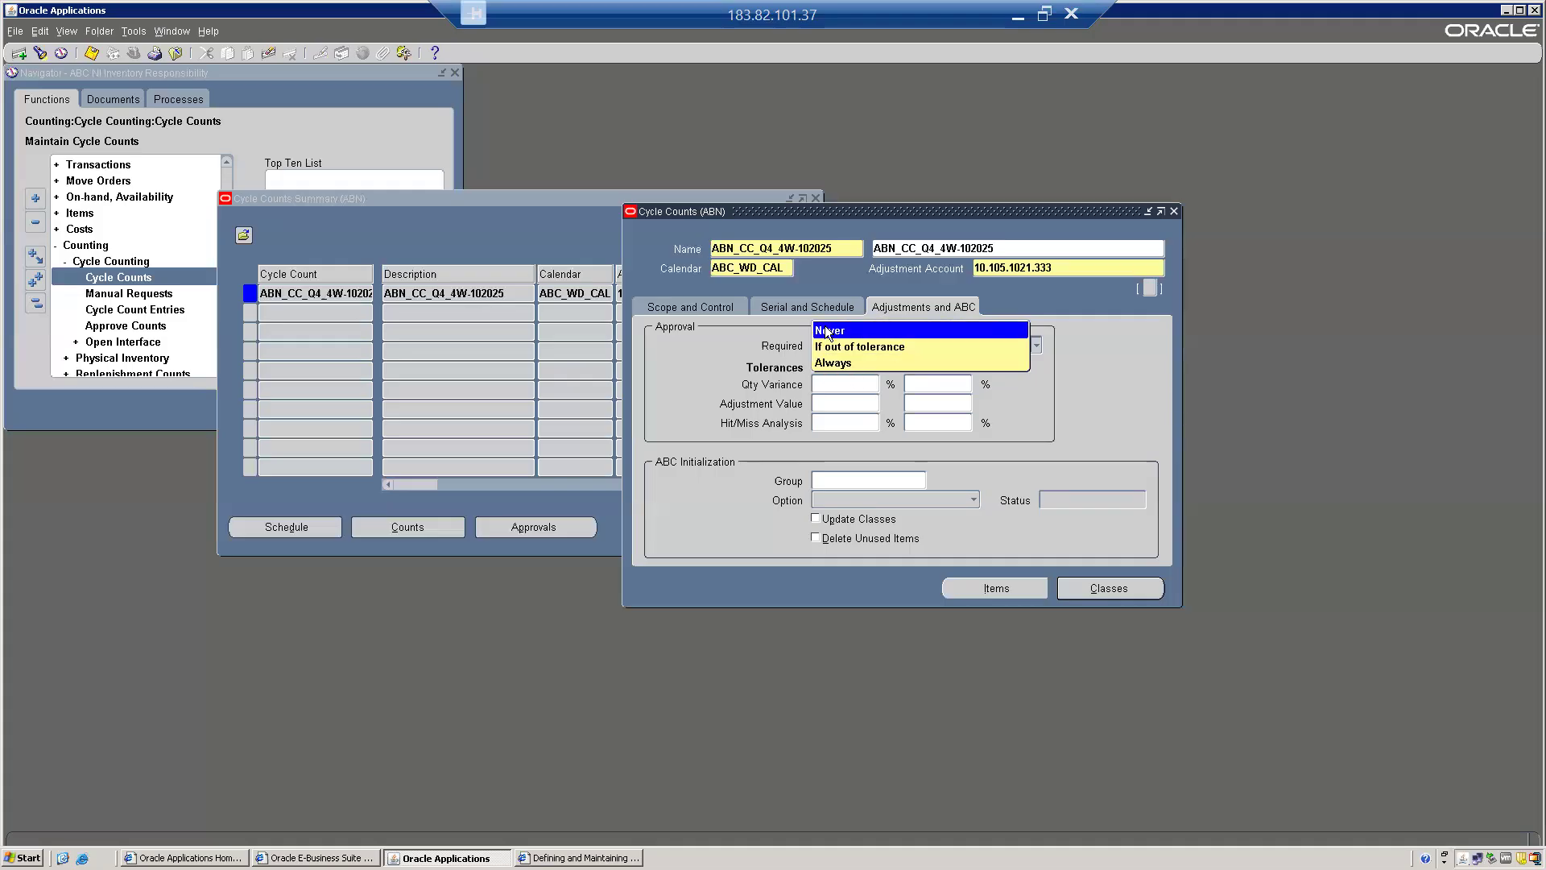
left_click(869, 348)
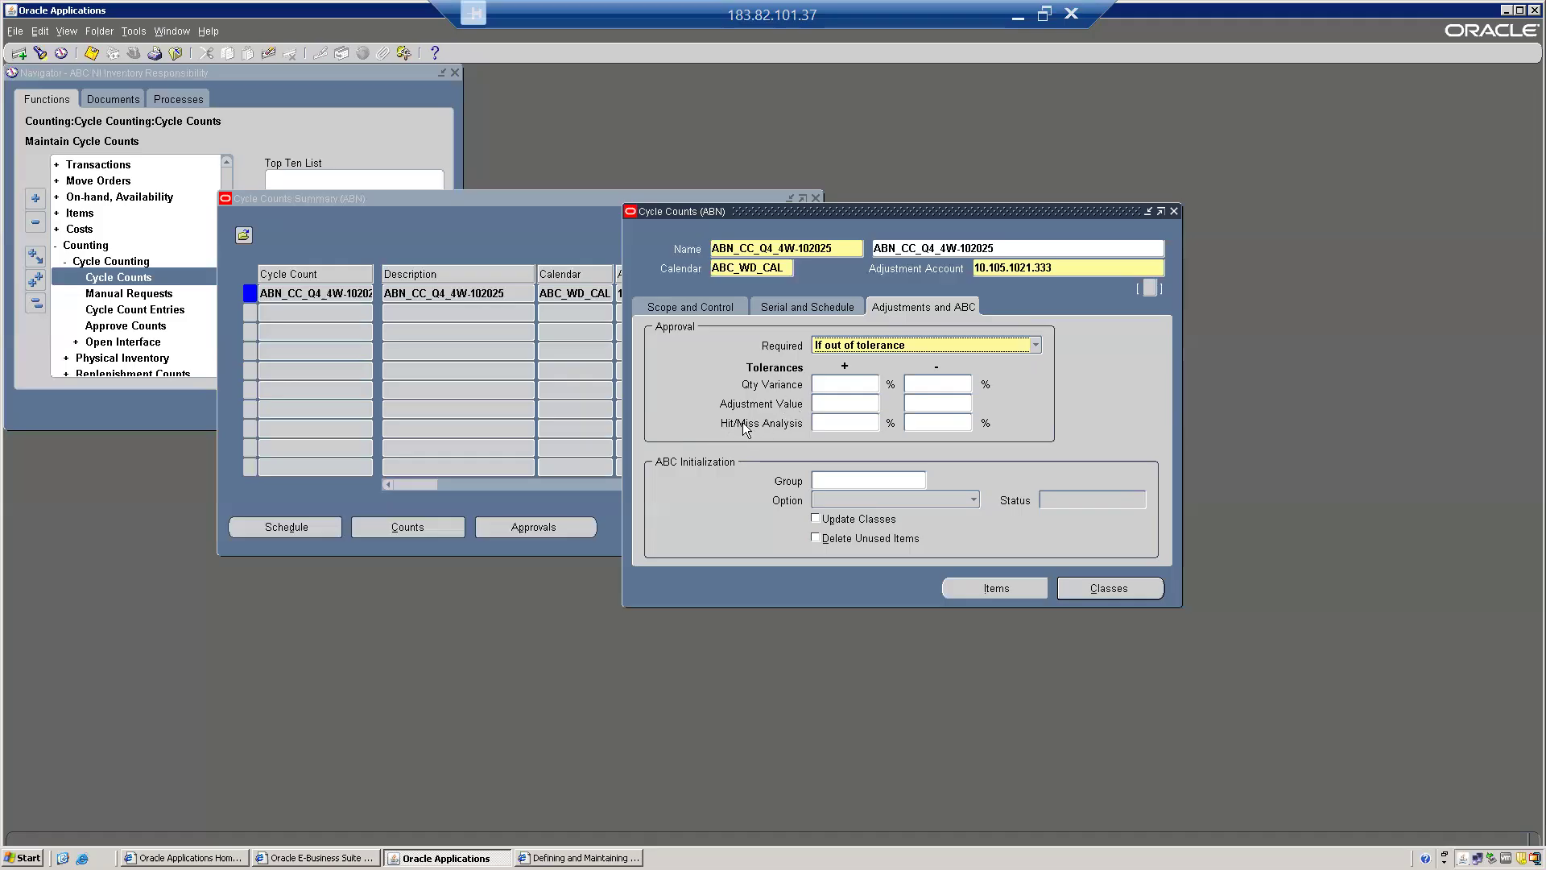
left_click(825, 420)
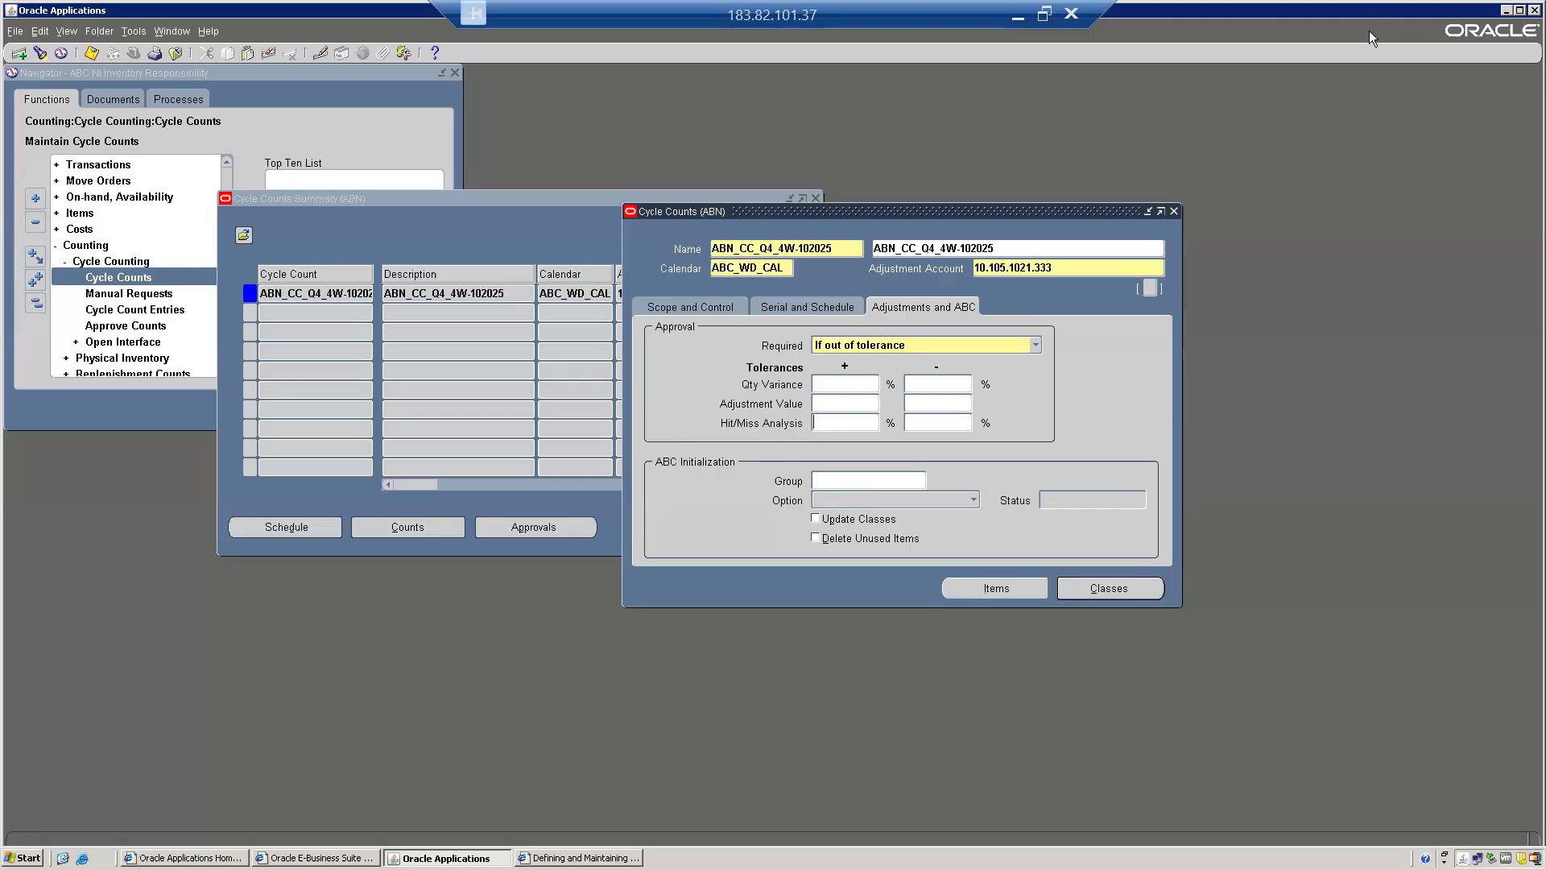
- Open the help topic for the Cycle Counts window and search it for "Hit"
left_click(209, 30)
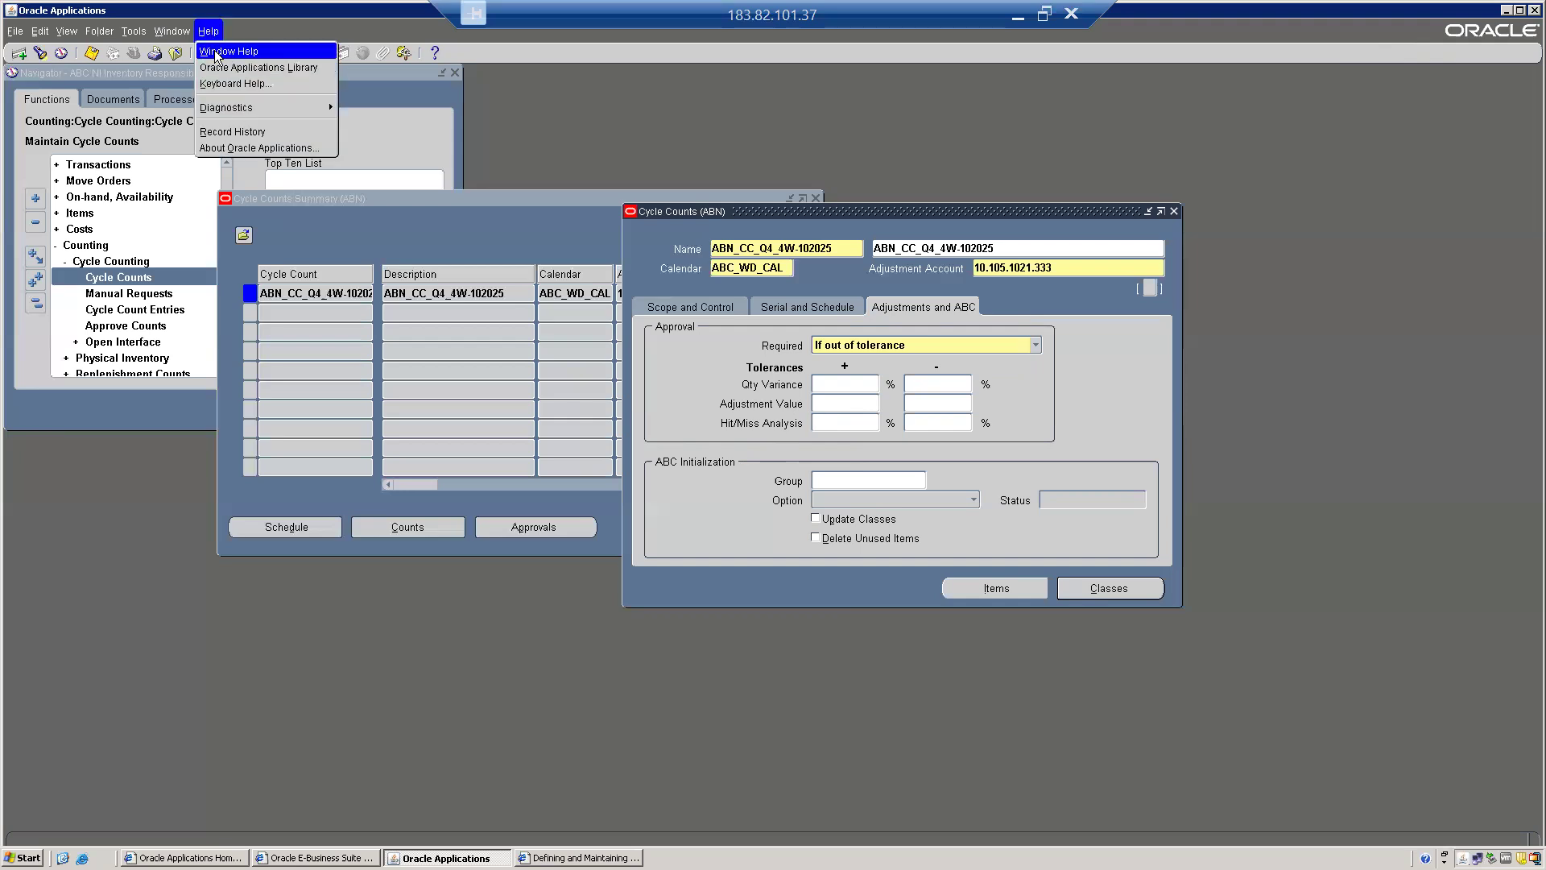
left_click(215, 50)
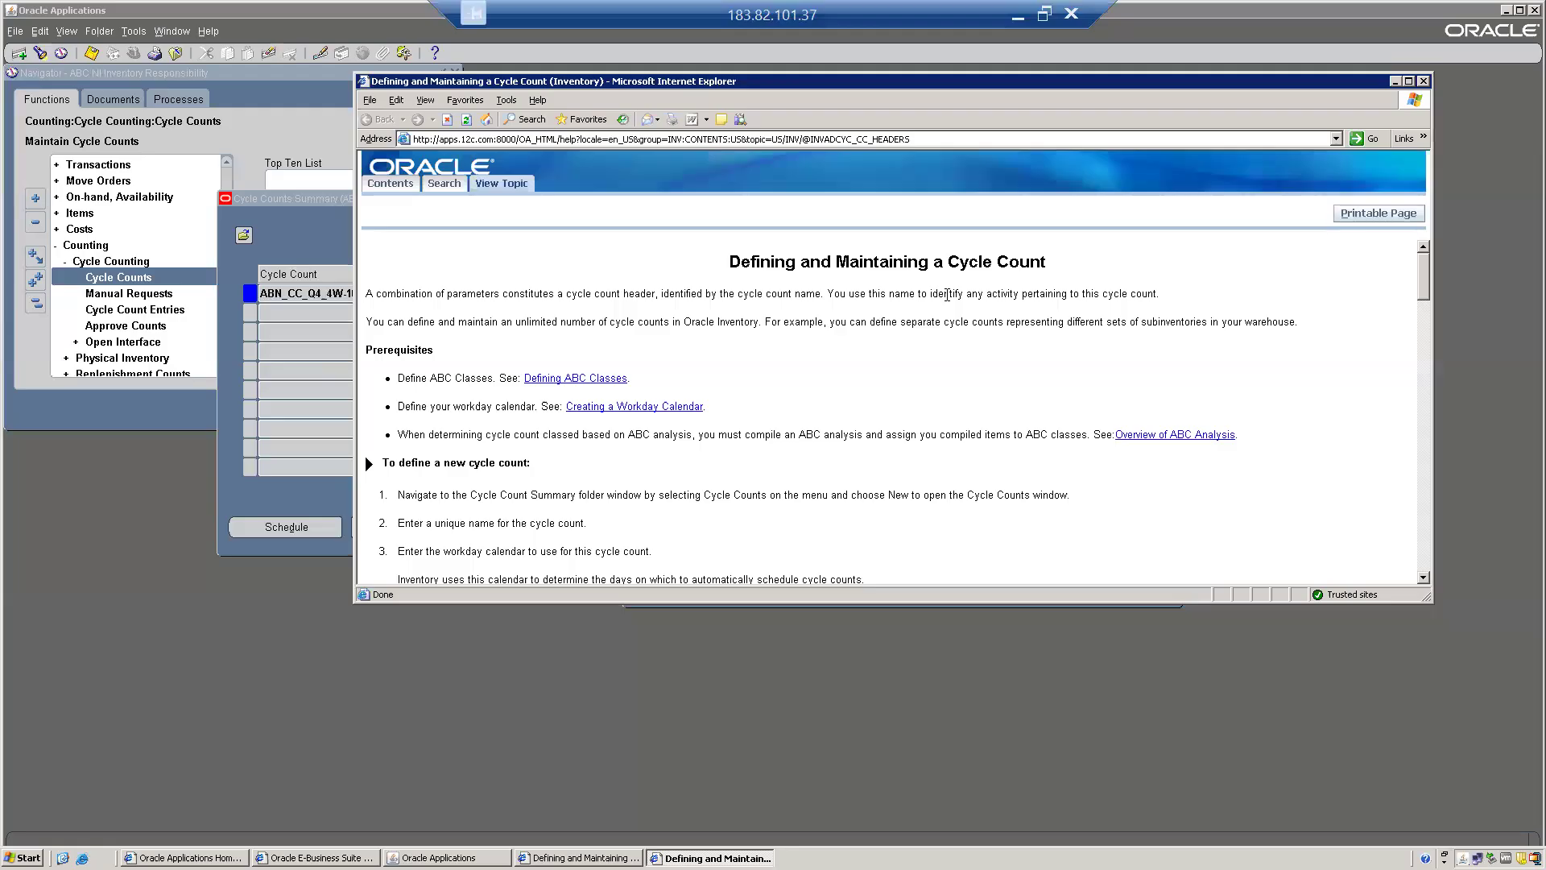
key("ctrl+f")
type("Hit")
key("Return")
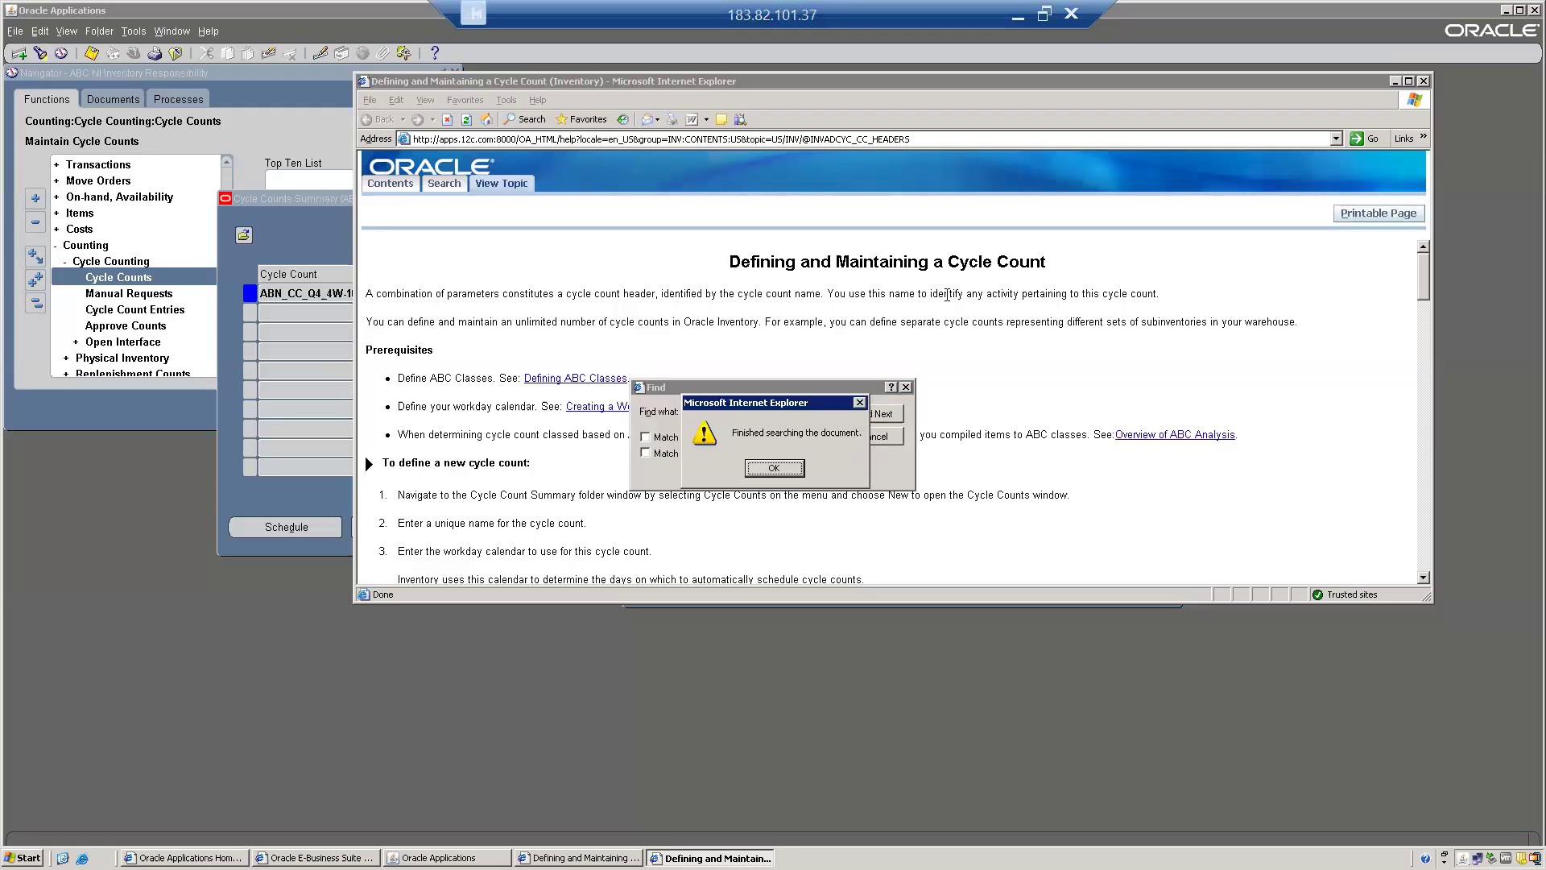
key("Return")
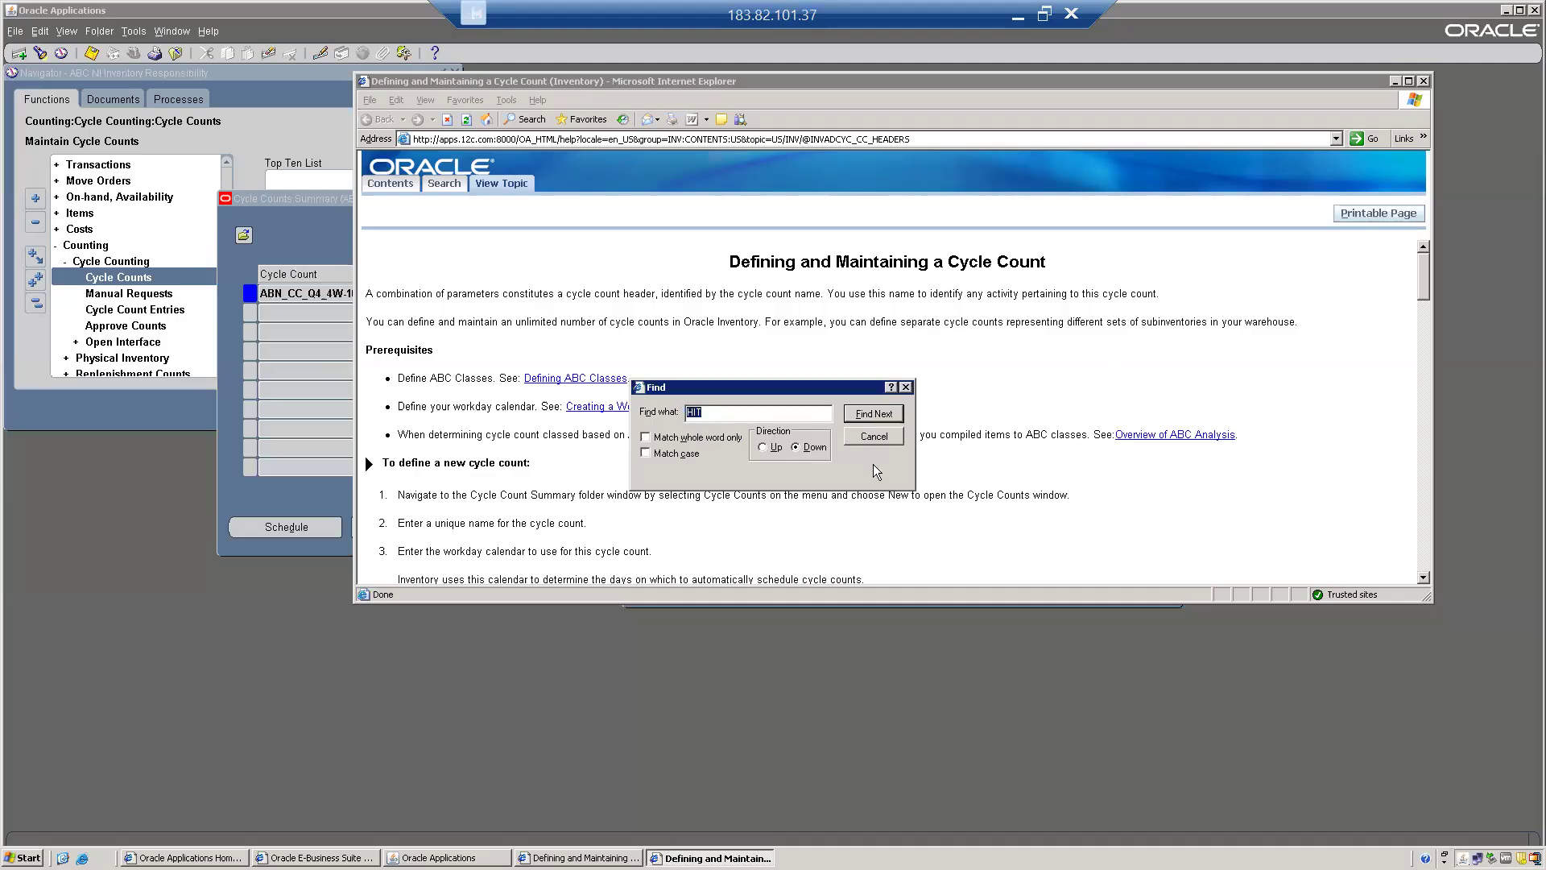
left_click(873, 439)
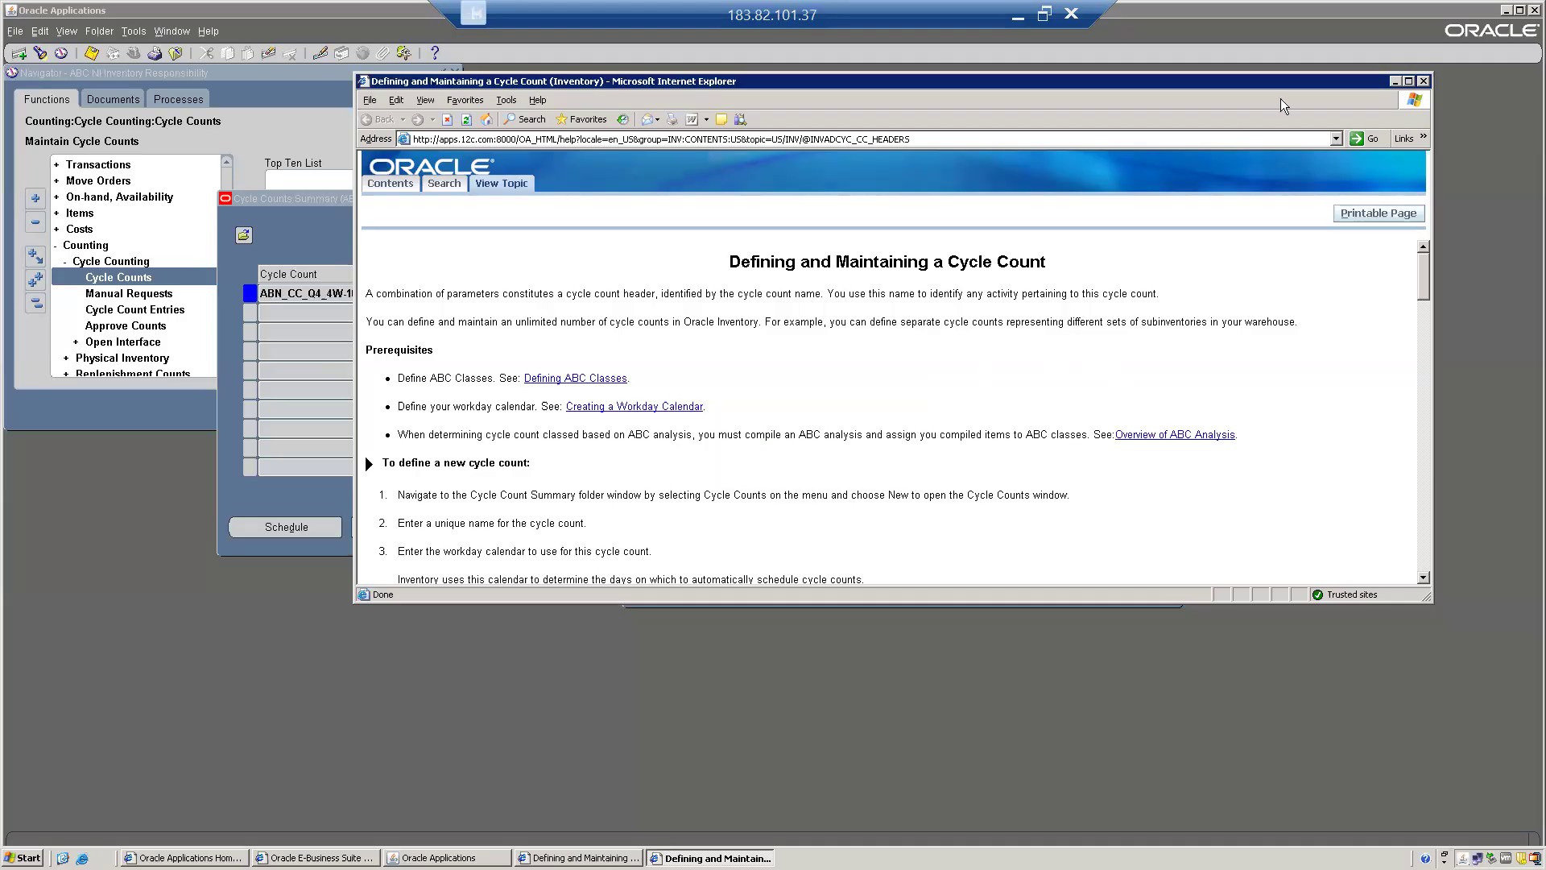
- Maximize the help page and search again for "HIT" to locate the Hit/Miss Analysis explanation
left_click(1409, 82)
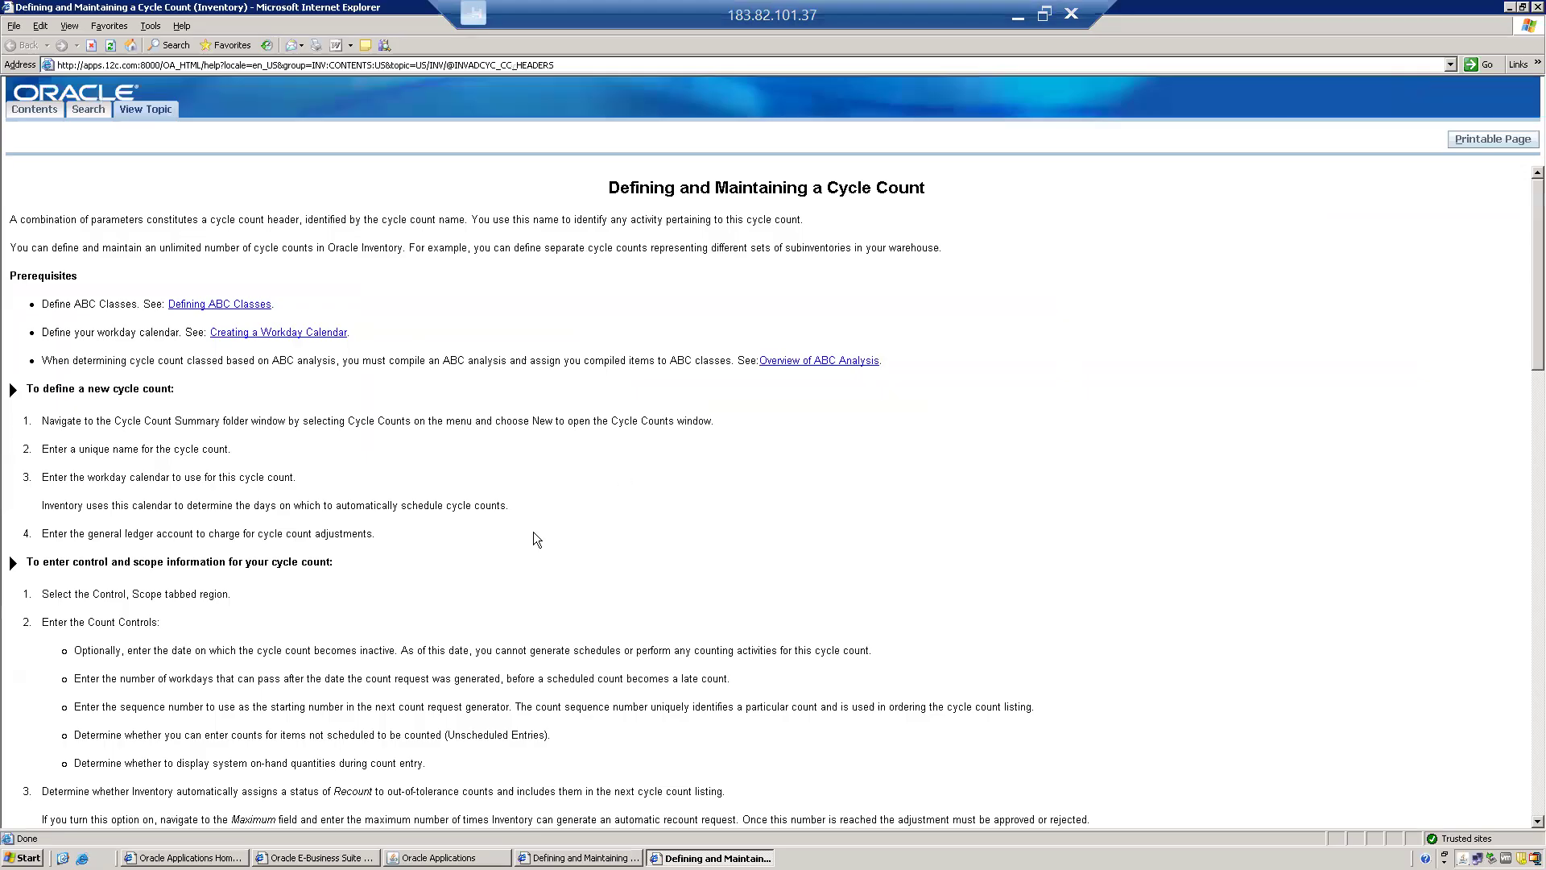
key("ctrl+f")
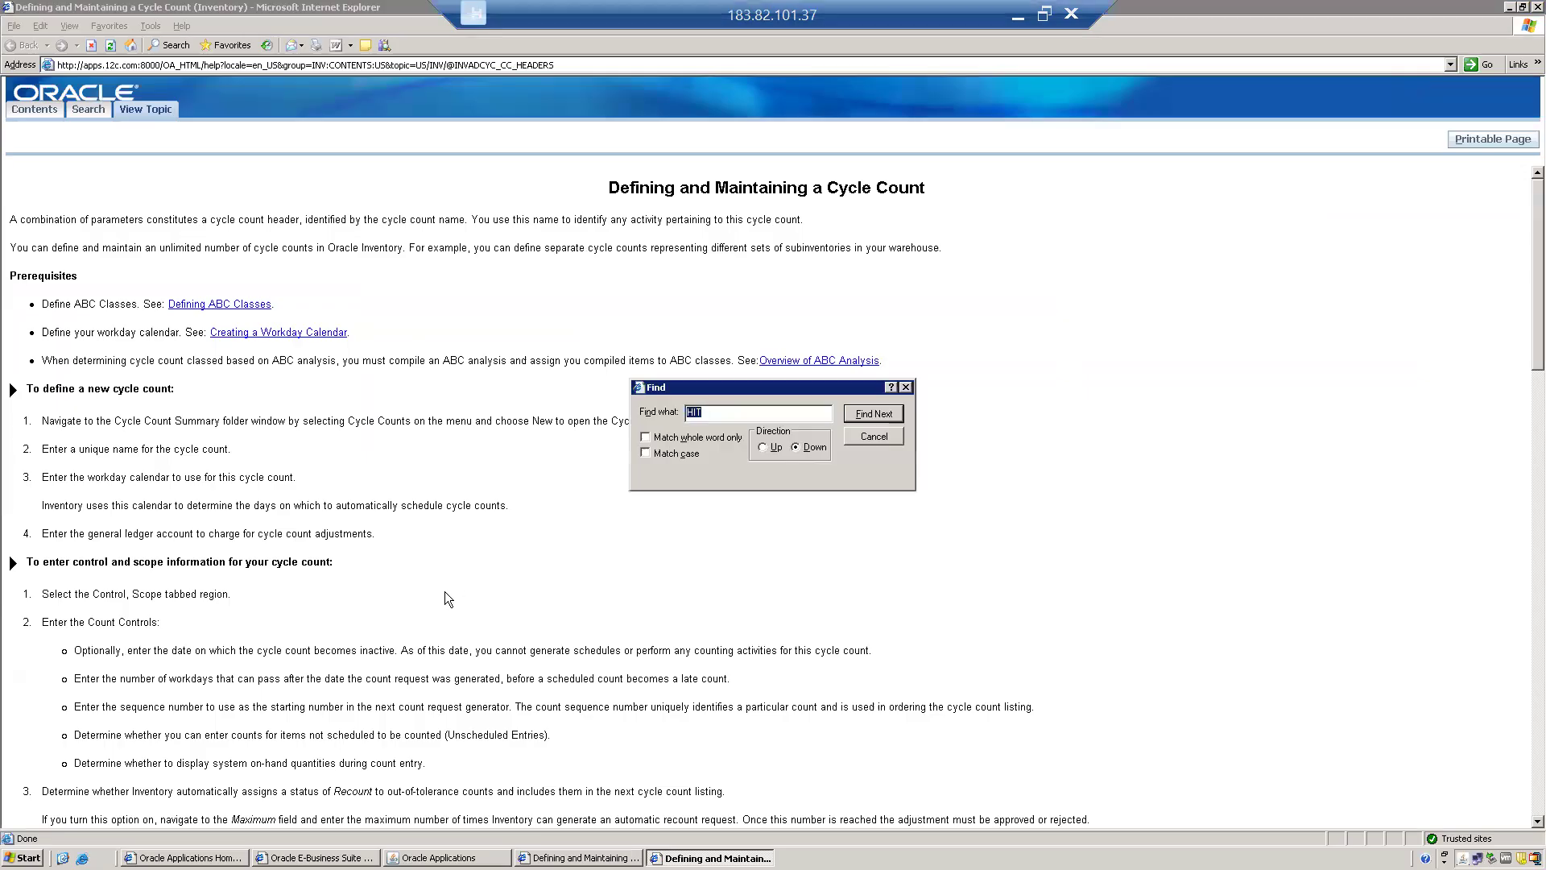
key("Return")
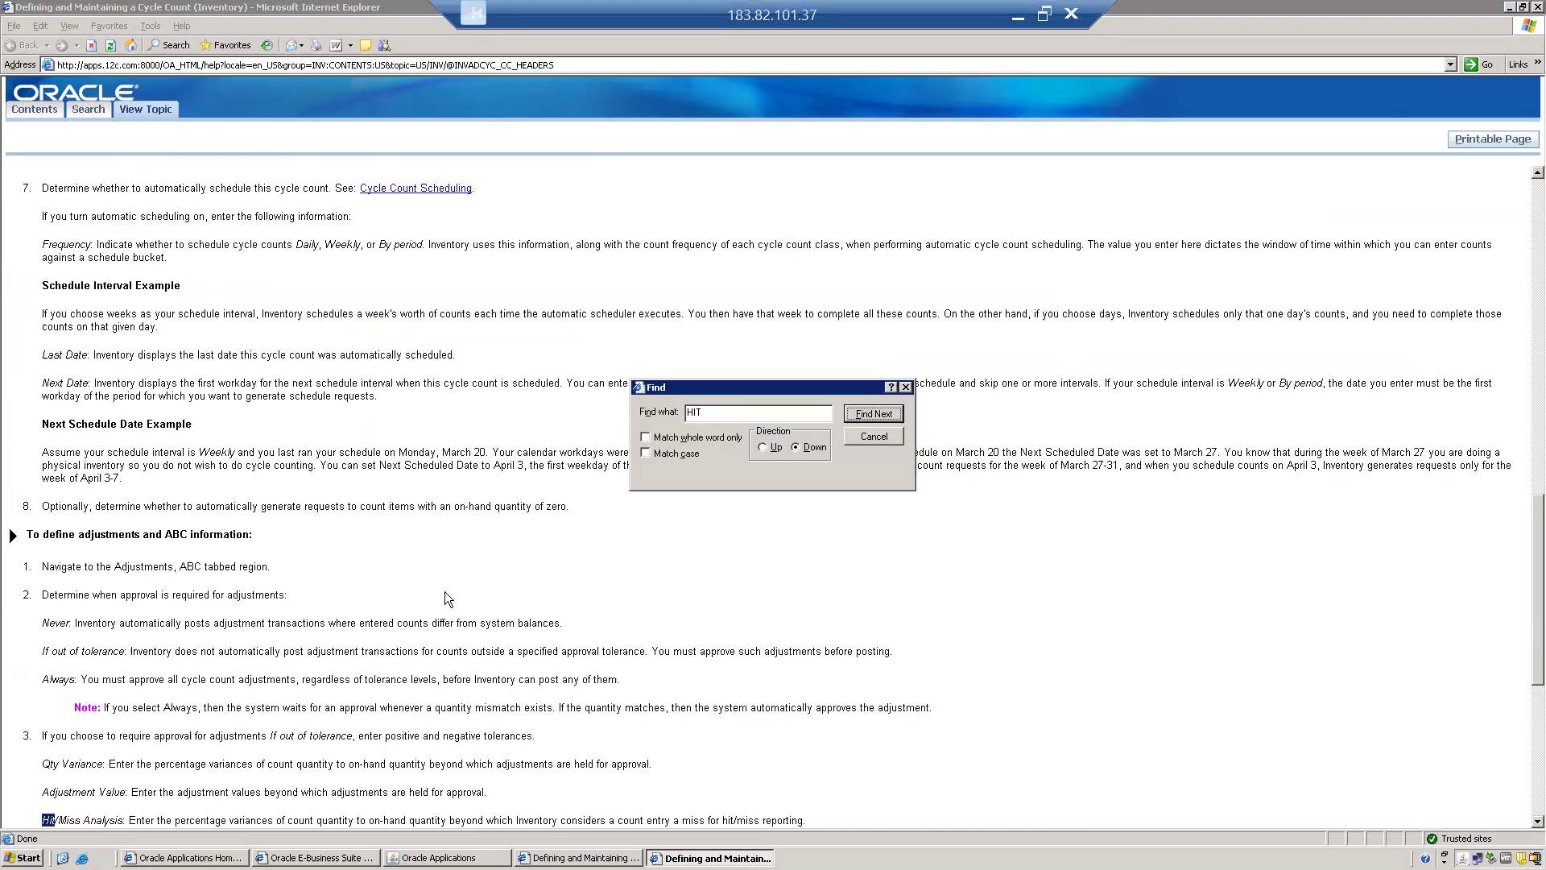
key("Return")
left_click(334, 805)
scroll(334, 805, "down", 2)
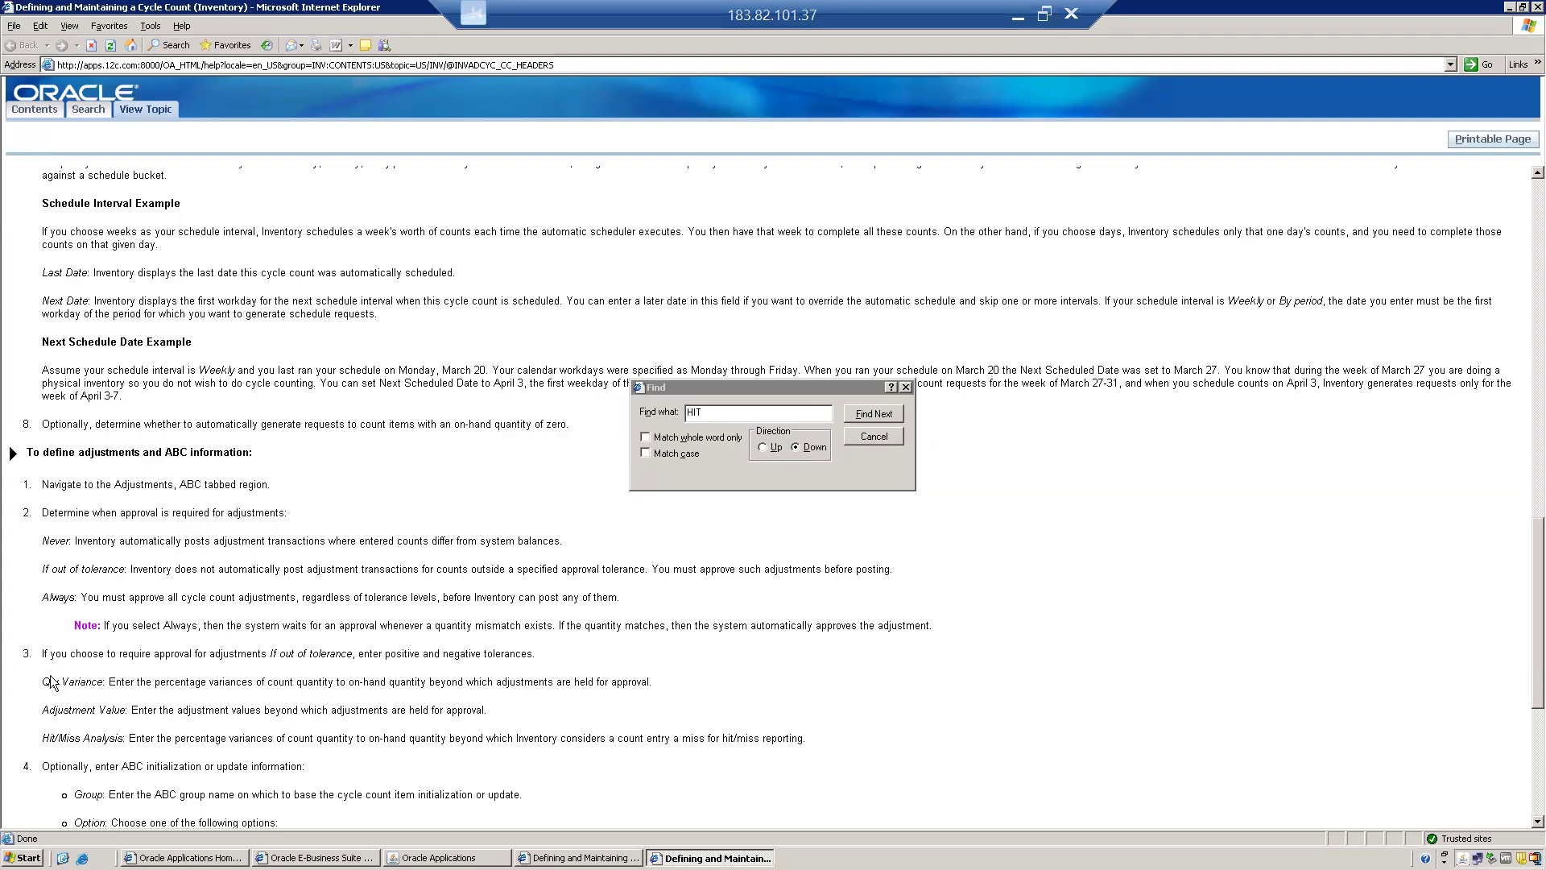
- Read the help on Qty Variance, Adjustment Value and Hit/Miss Analysis tolerances and on the ABC initialization options
left_click_drag(43, 682, 148, 717)
left_click(245, 735)
scroll(245, 735, "down", 4)
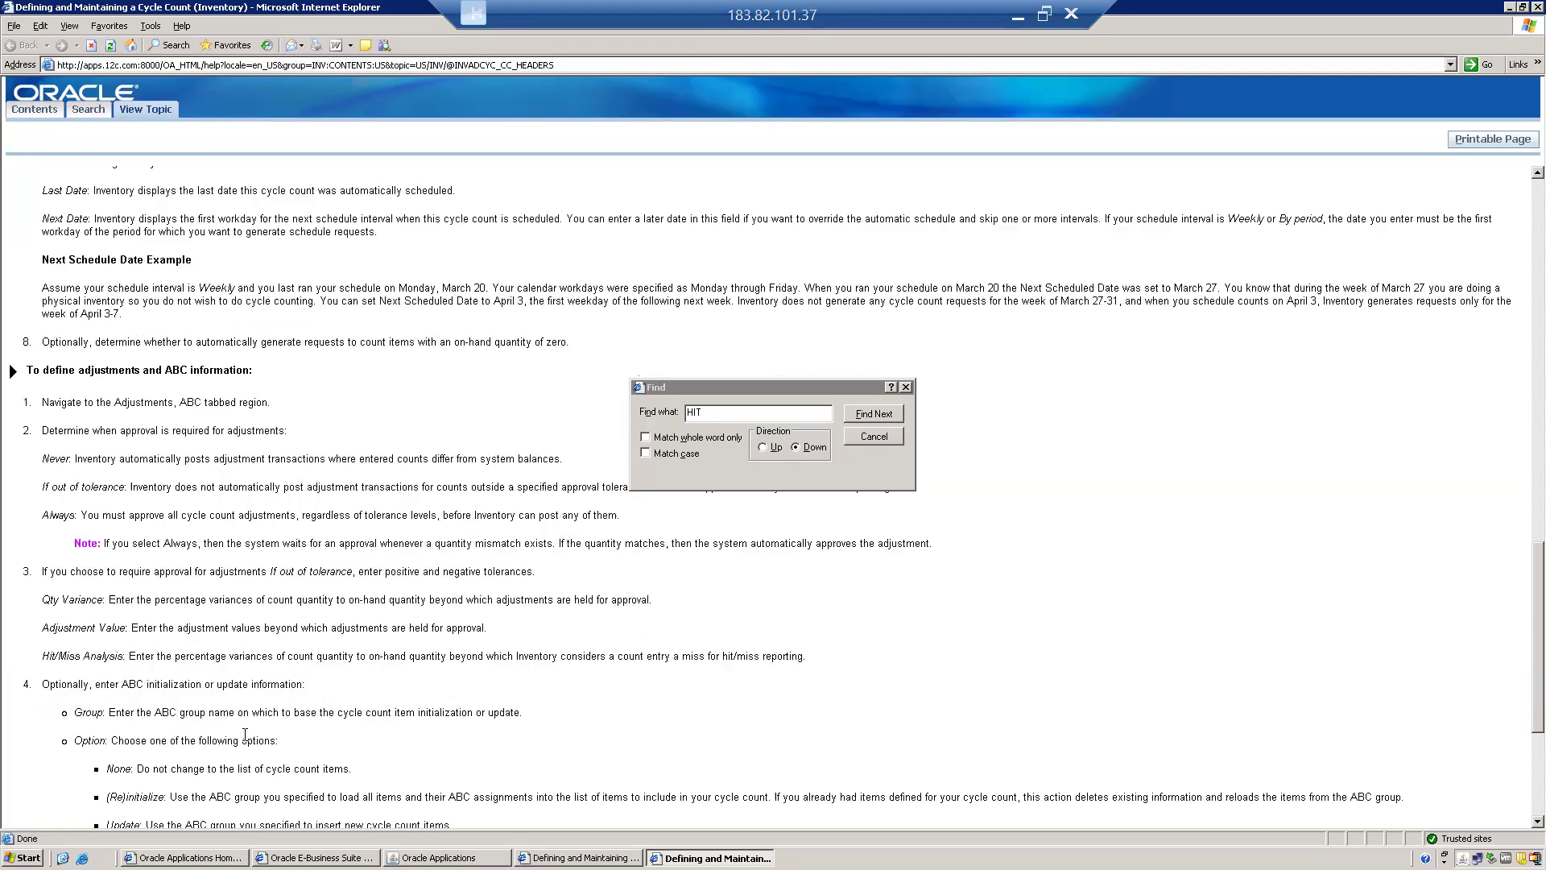
scroll(245, 735, "down", 1)
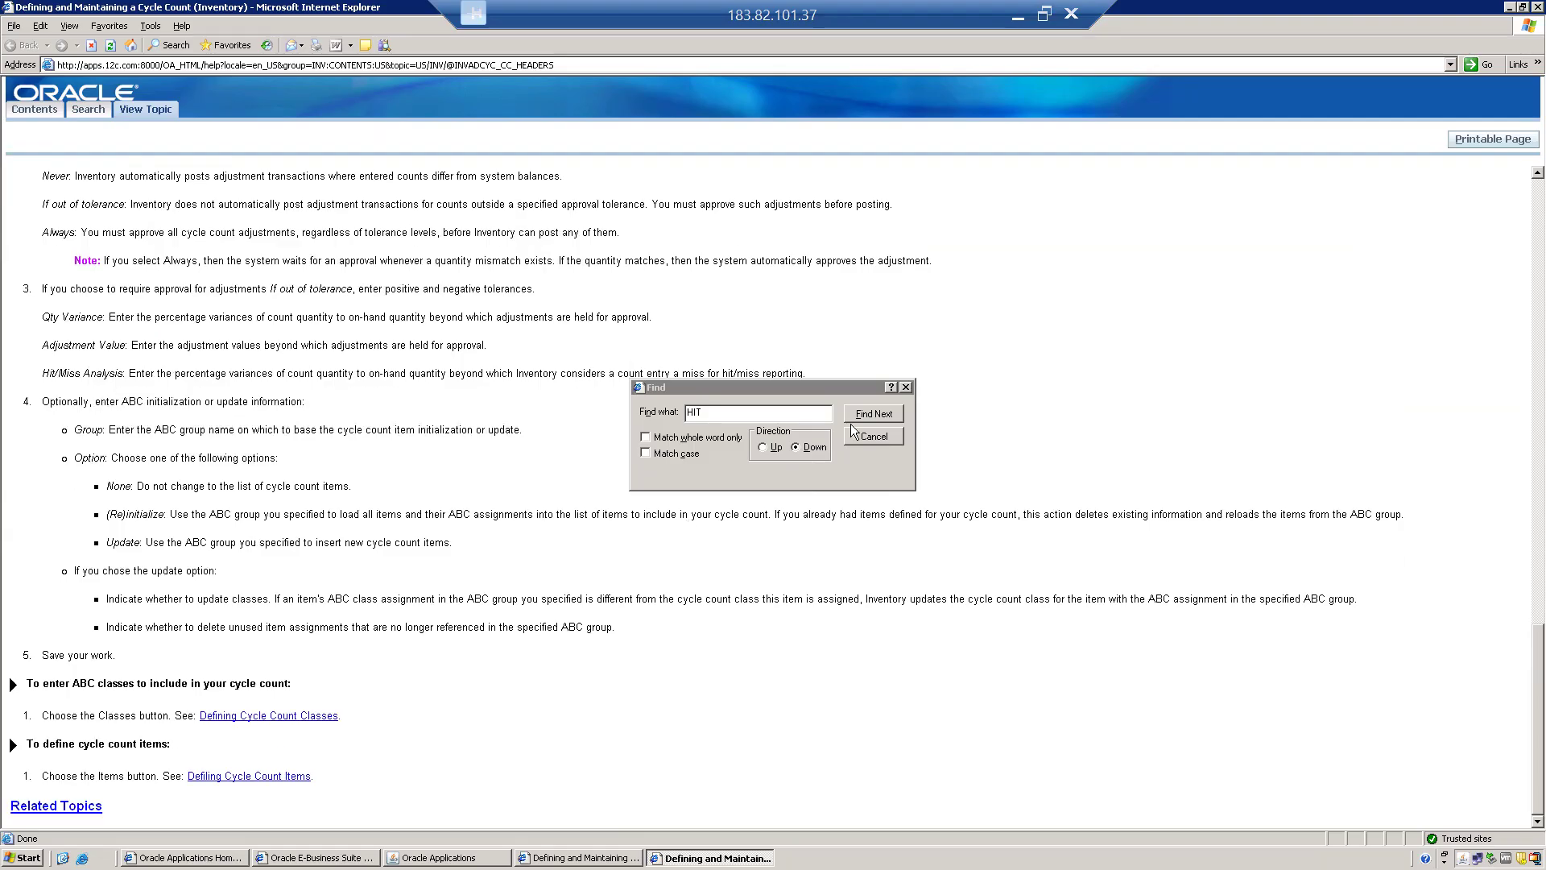
left_click(874, 436)
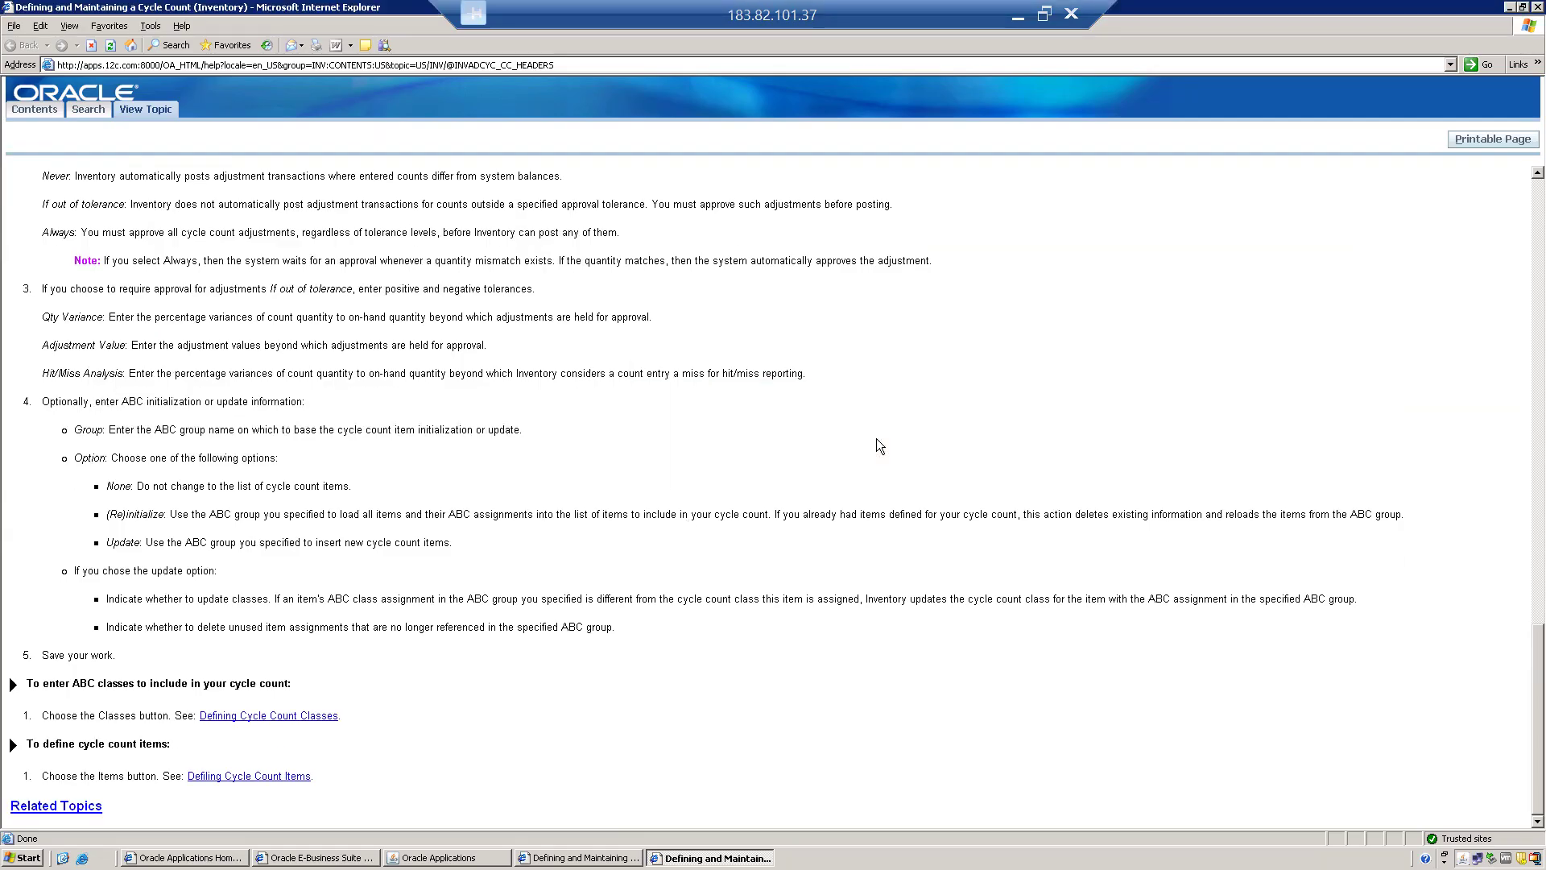
- Leave the remote session and open the Examples sheet of the Oracle SCM Topics spreadsheet in Chrome
key("alt+Tab")
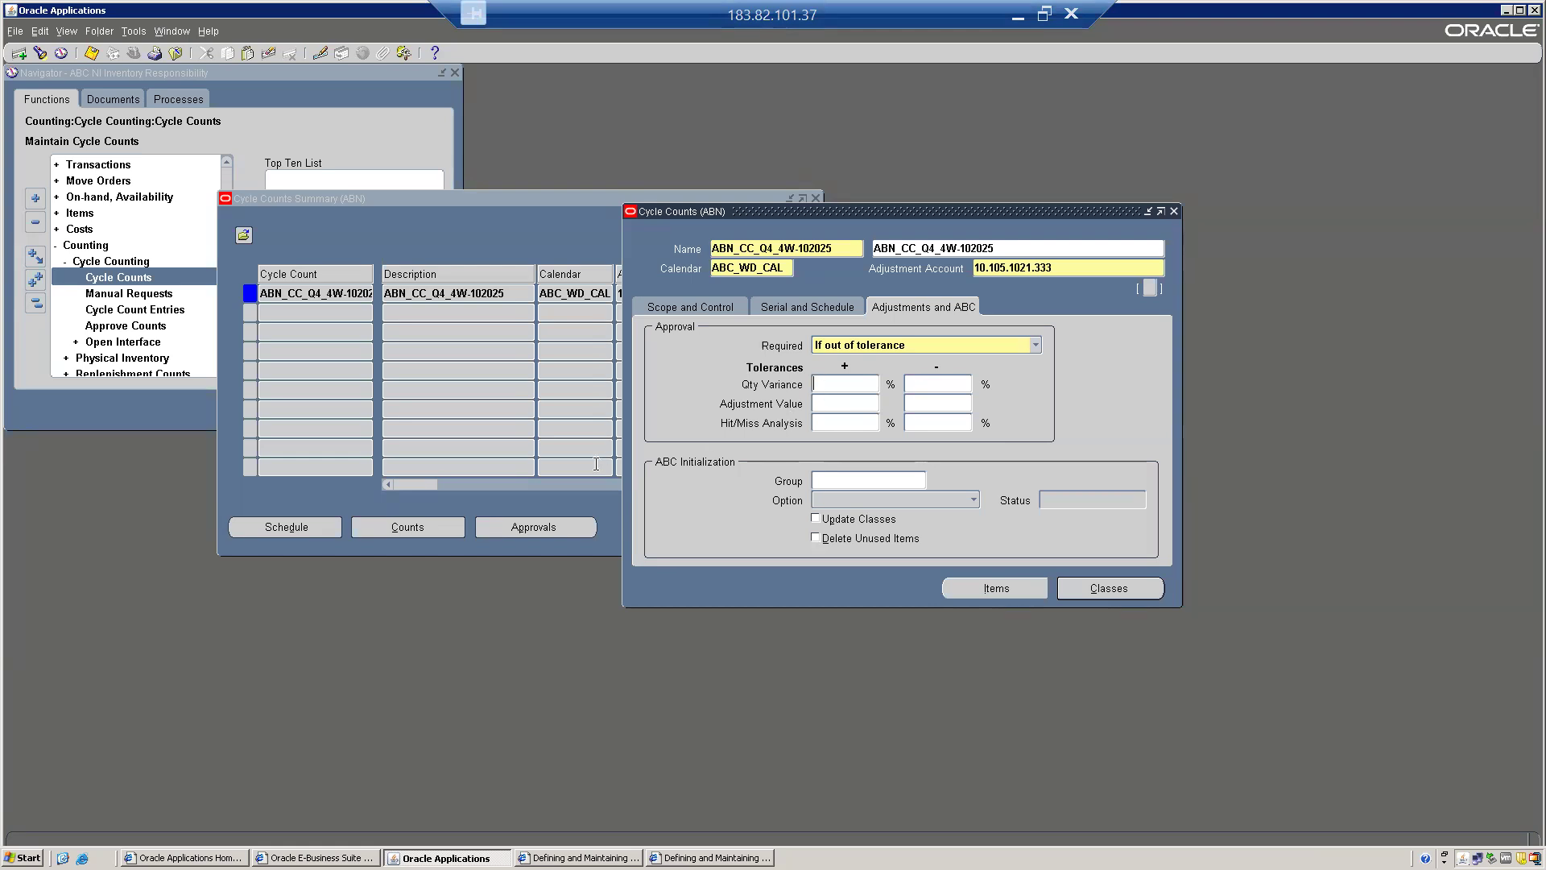
key("alt+Tab")
key("alt+Tab")
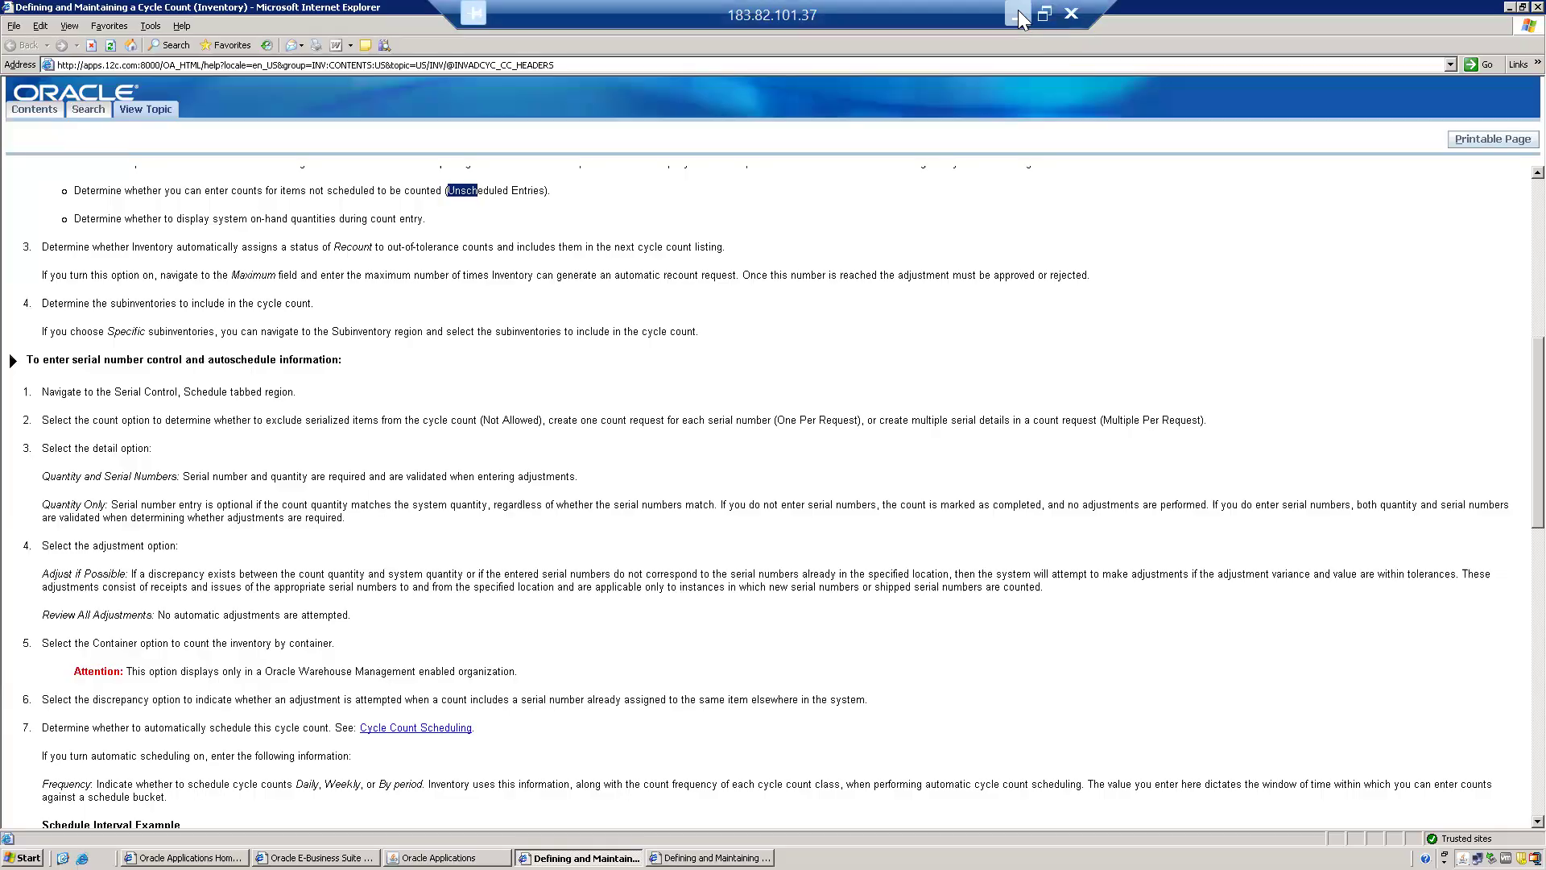
left_click(1019, 12)
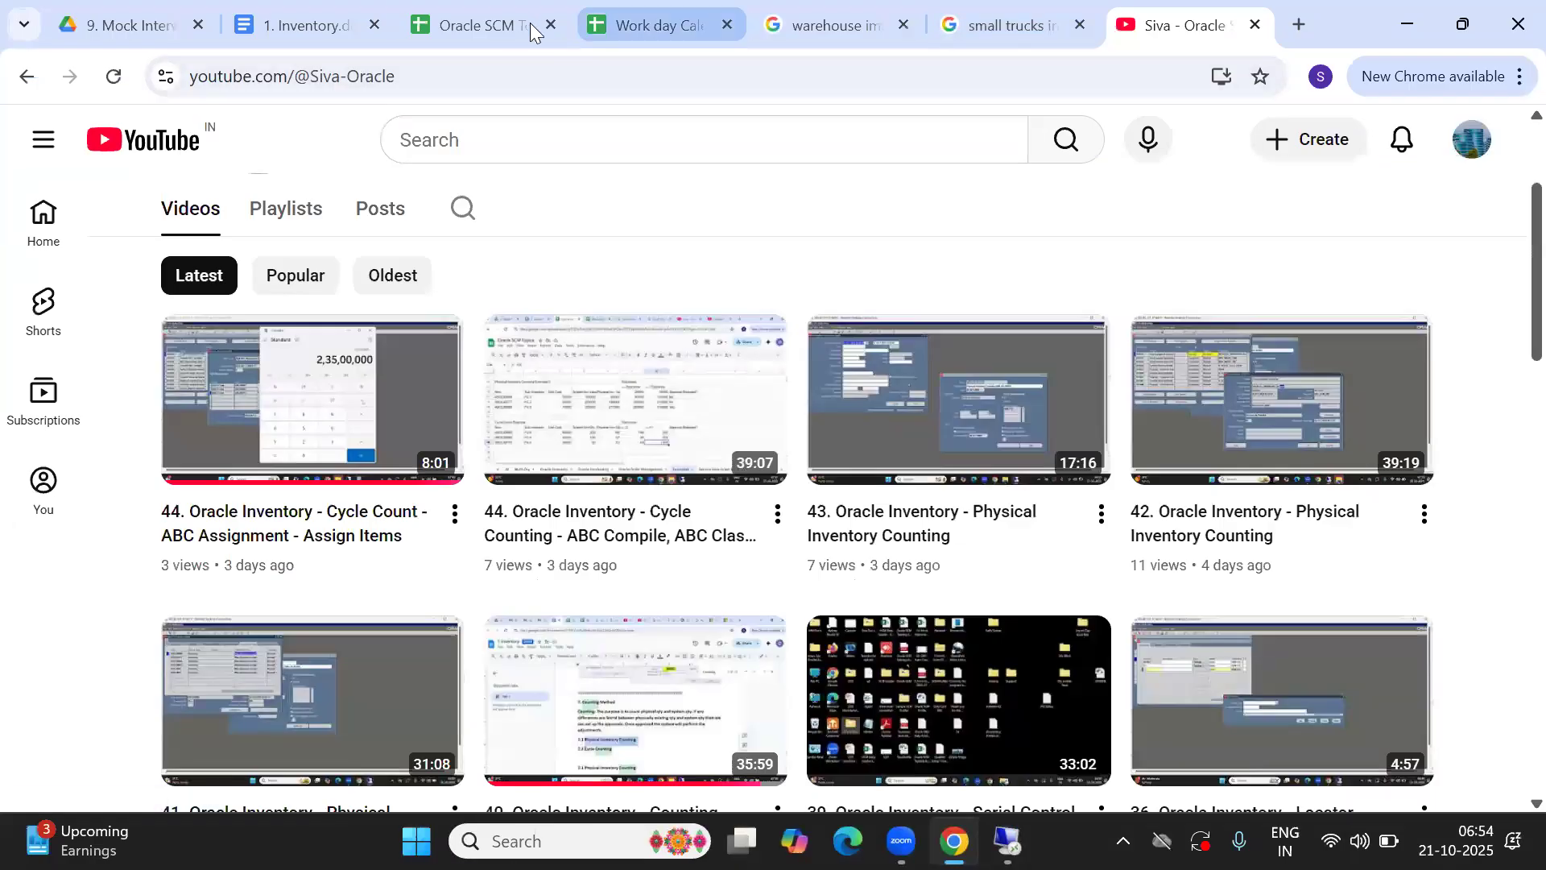
left_click(440, 26)
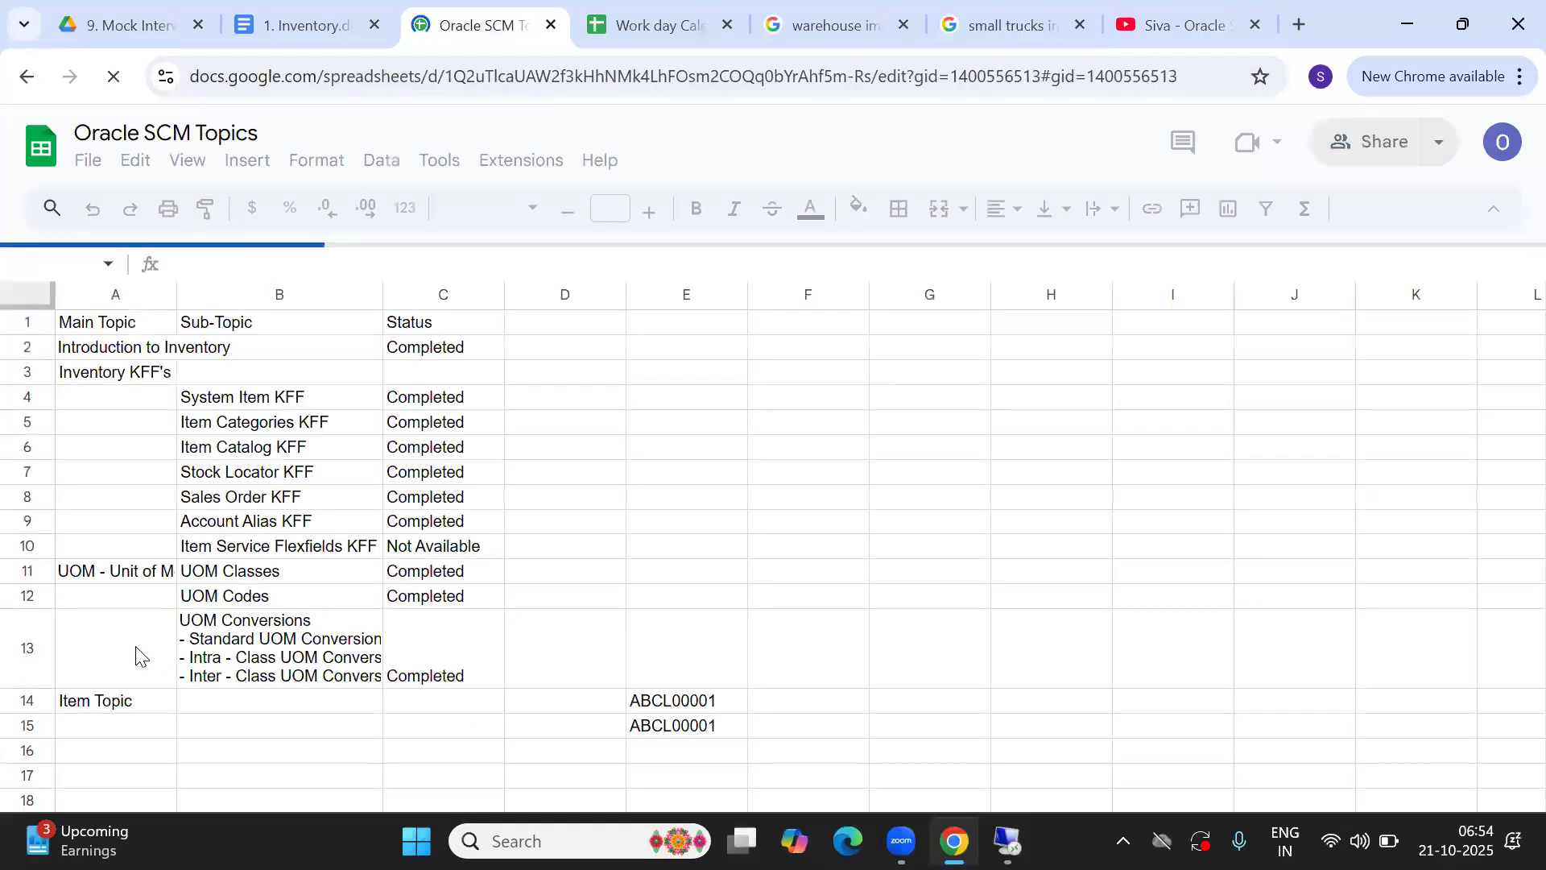
left_click(136, 657)
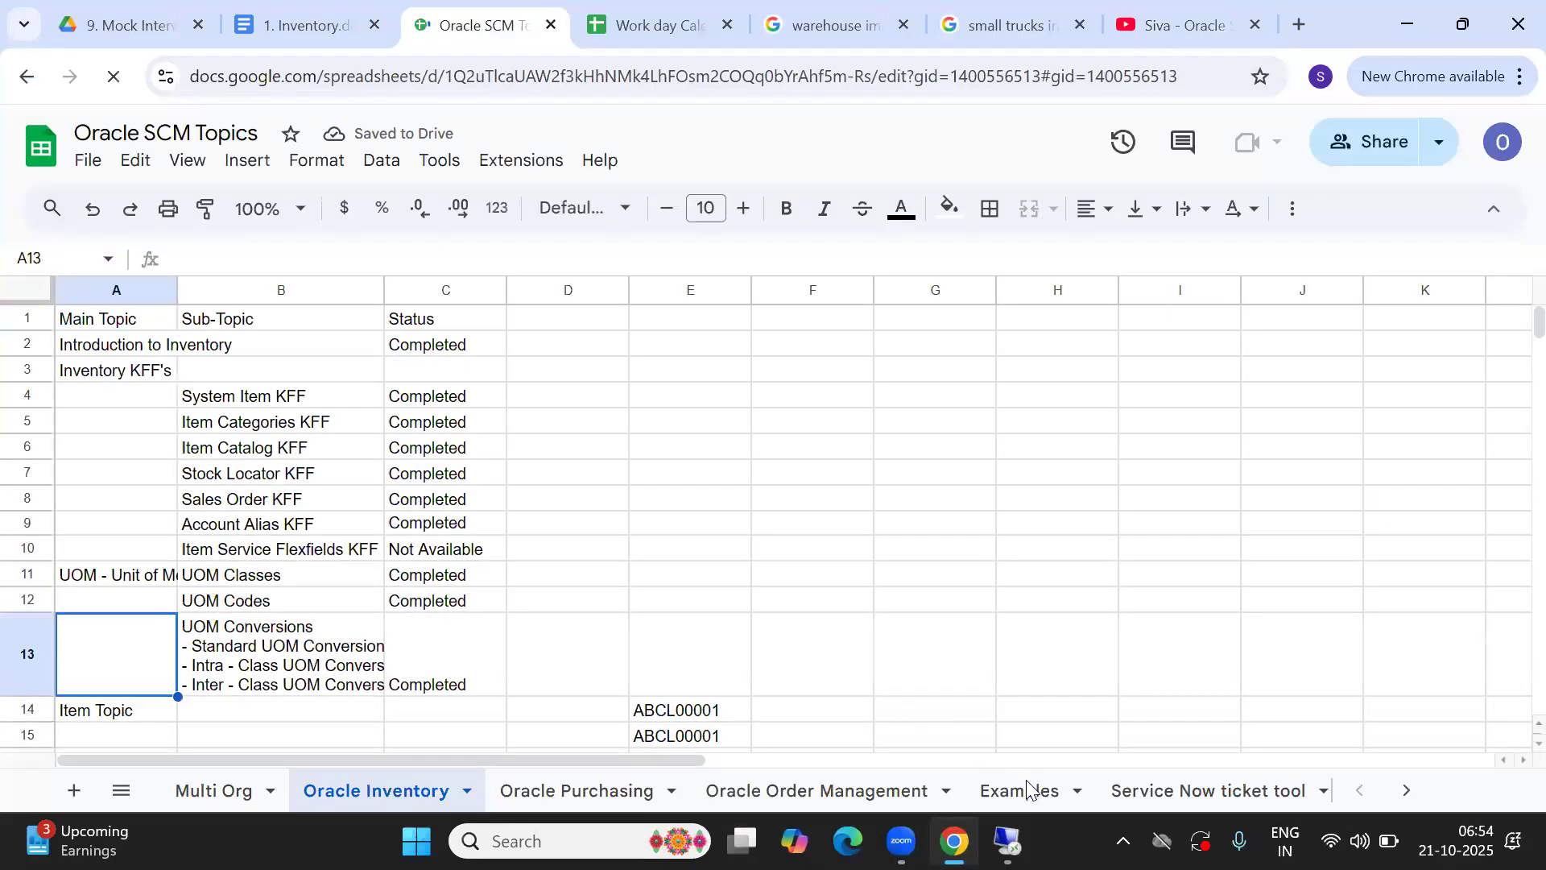
left_click(1017, 790)
- Locate the Cycle Count Example table further down the Examples sheet
left_click(126, 571)
key("Down")
key("Down")
key("Down")
key("Down")
key("Down")
key("Down")
key("Down")
key("Down")
key("Down")
key("Down")
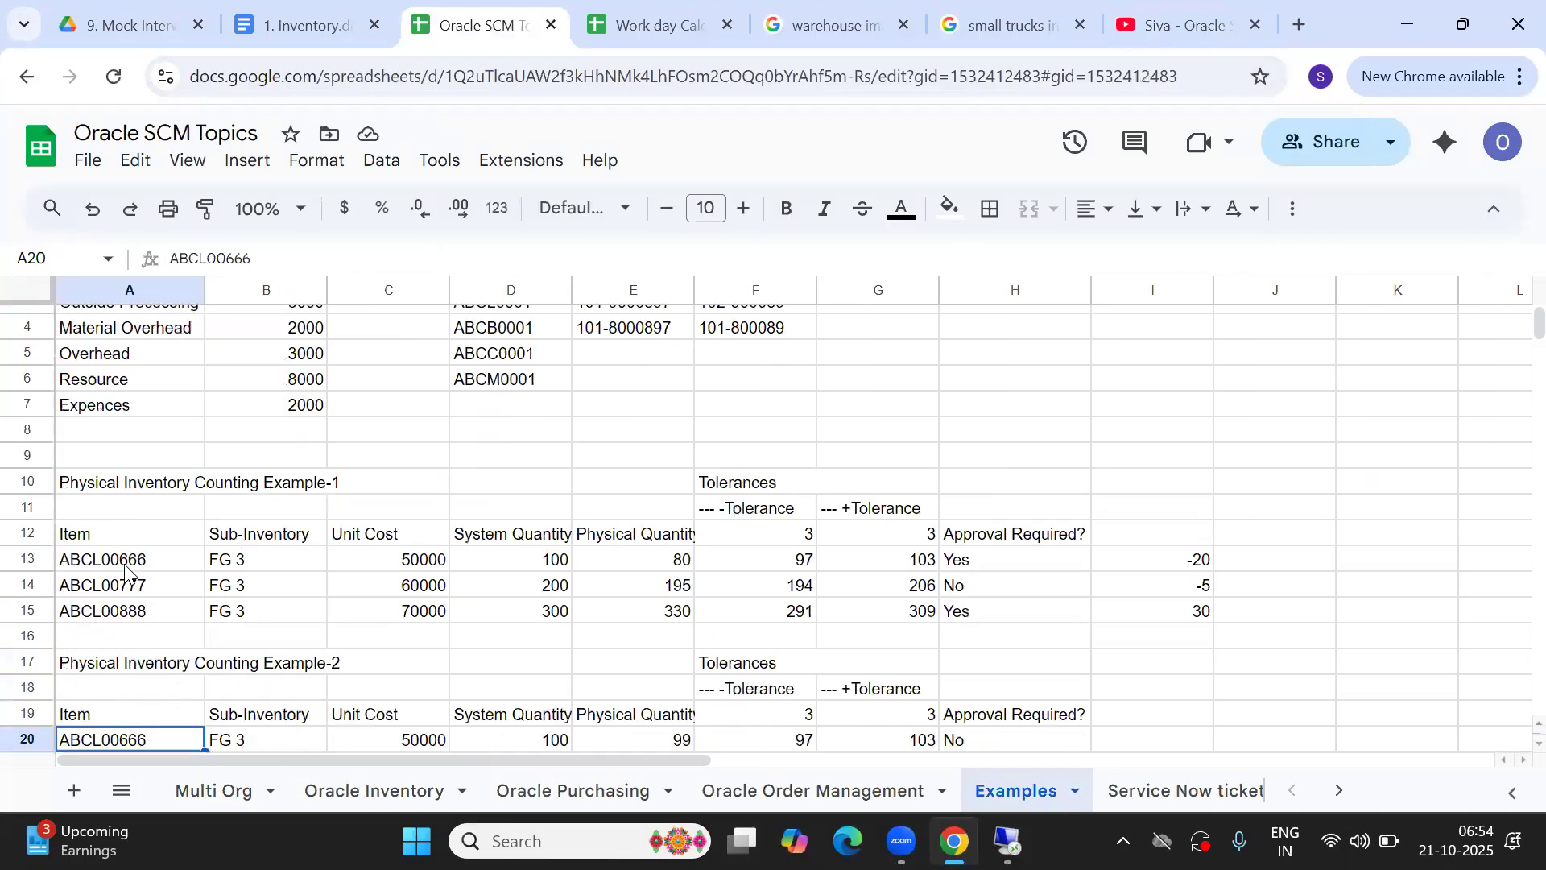
key("Down")
key("Down")
key("Down")
key("Down")
key("Down")
key("Down")
key("Down")
key("Down")
key("Down")
key("Down")
key("Down")
key("Down")
key("Down")
key("Down")
key("Down")
key("Down")
key("Down")
key("Down")
key("Down")
key("Down")
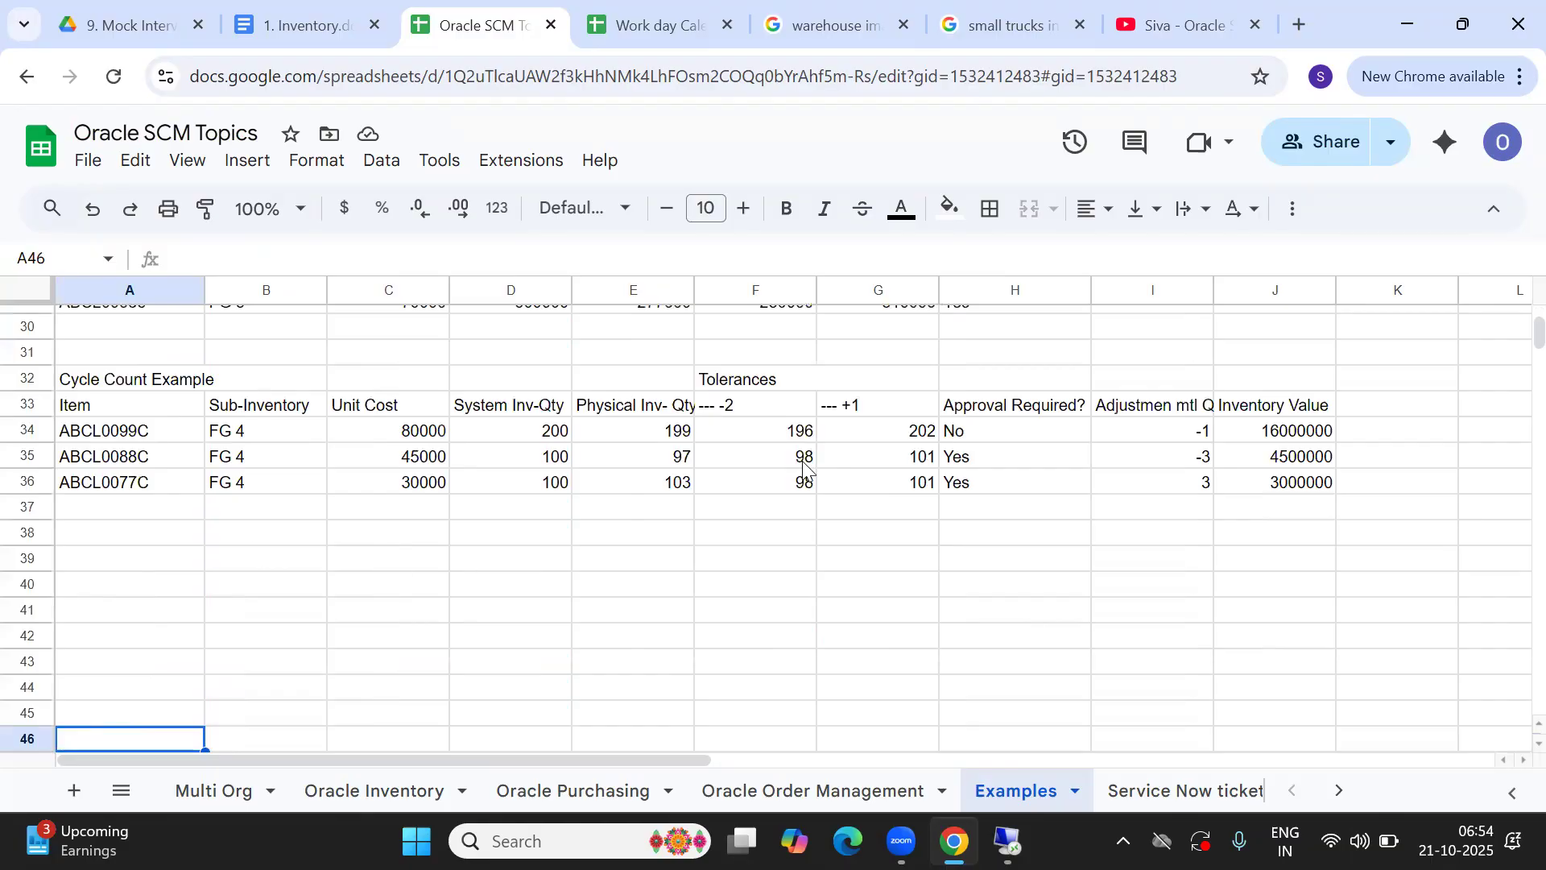
- Examine the Cycle Count Example's tolerance limits, system and physical quantities, and inventory value for item ABCL0099C
left_click(794, 435)
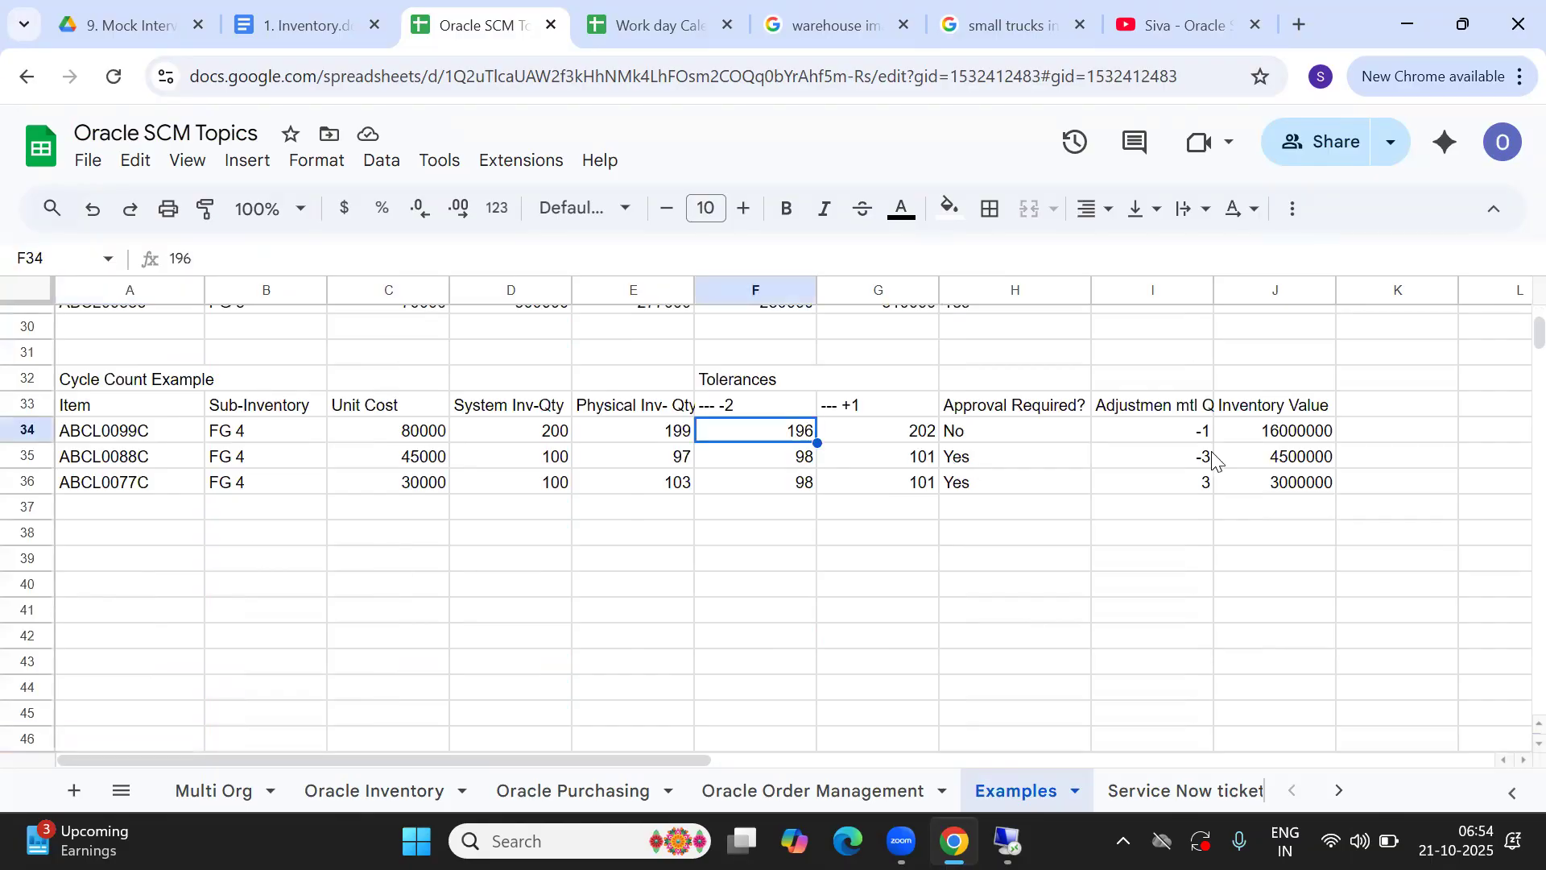
left_click(1286, 435)
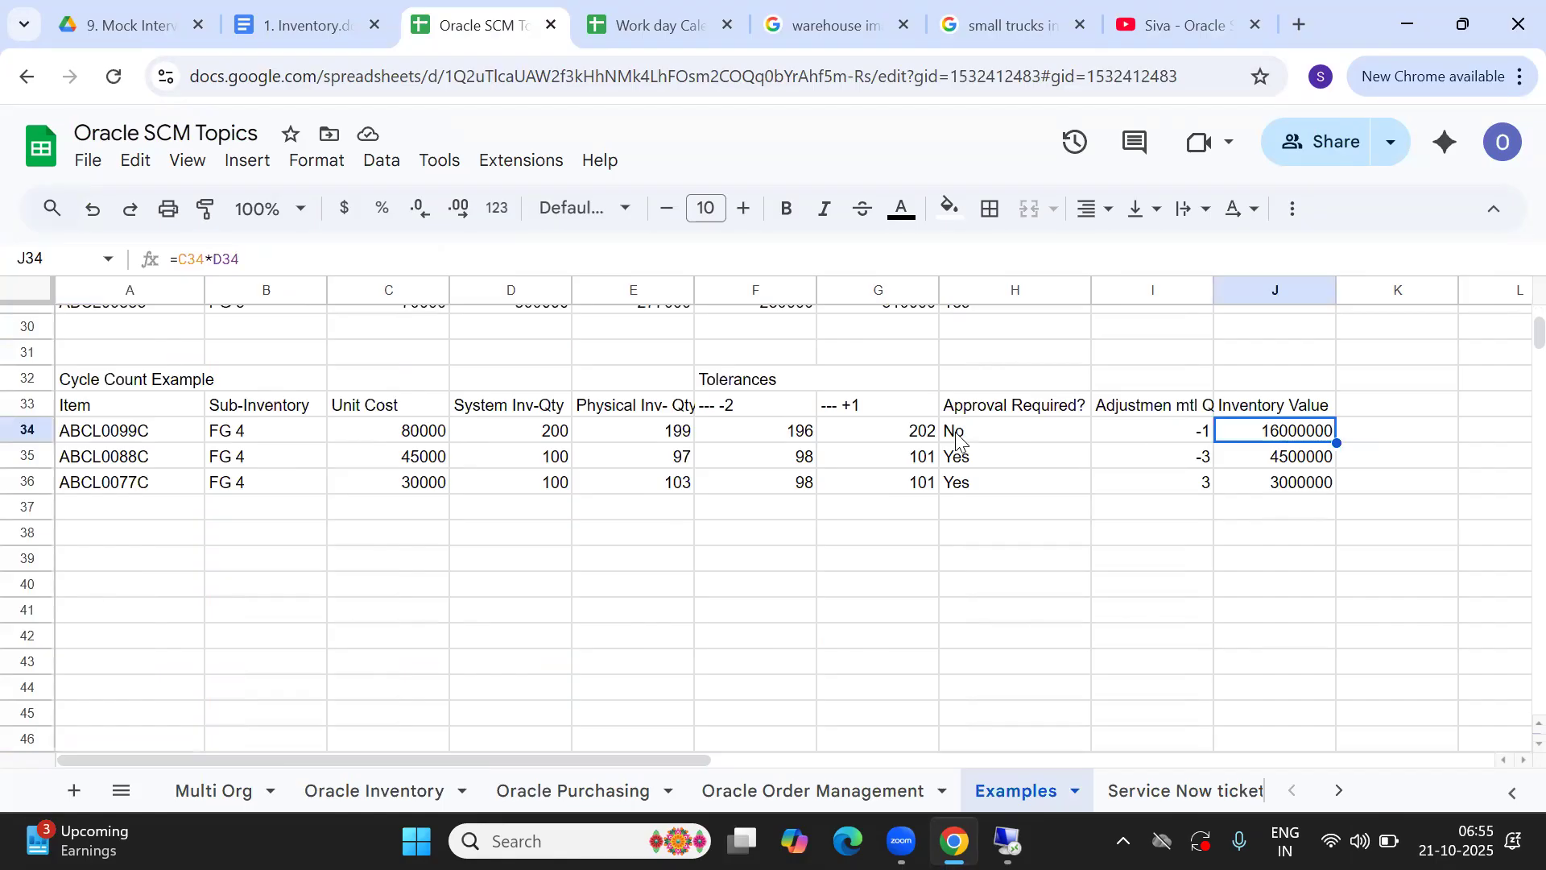
left_click(780, 437)
left_click_drag(780, 437, 888, 500)
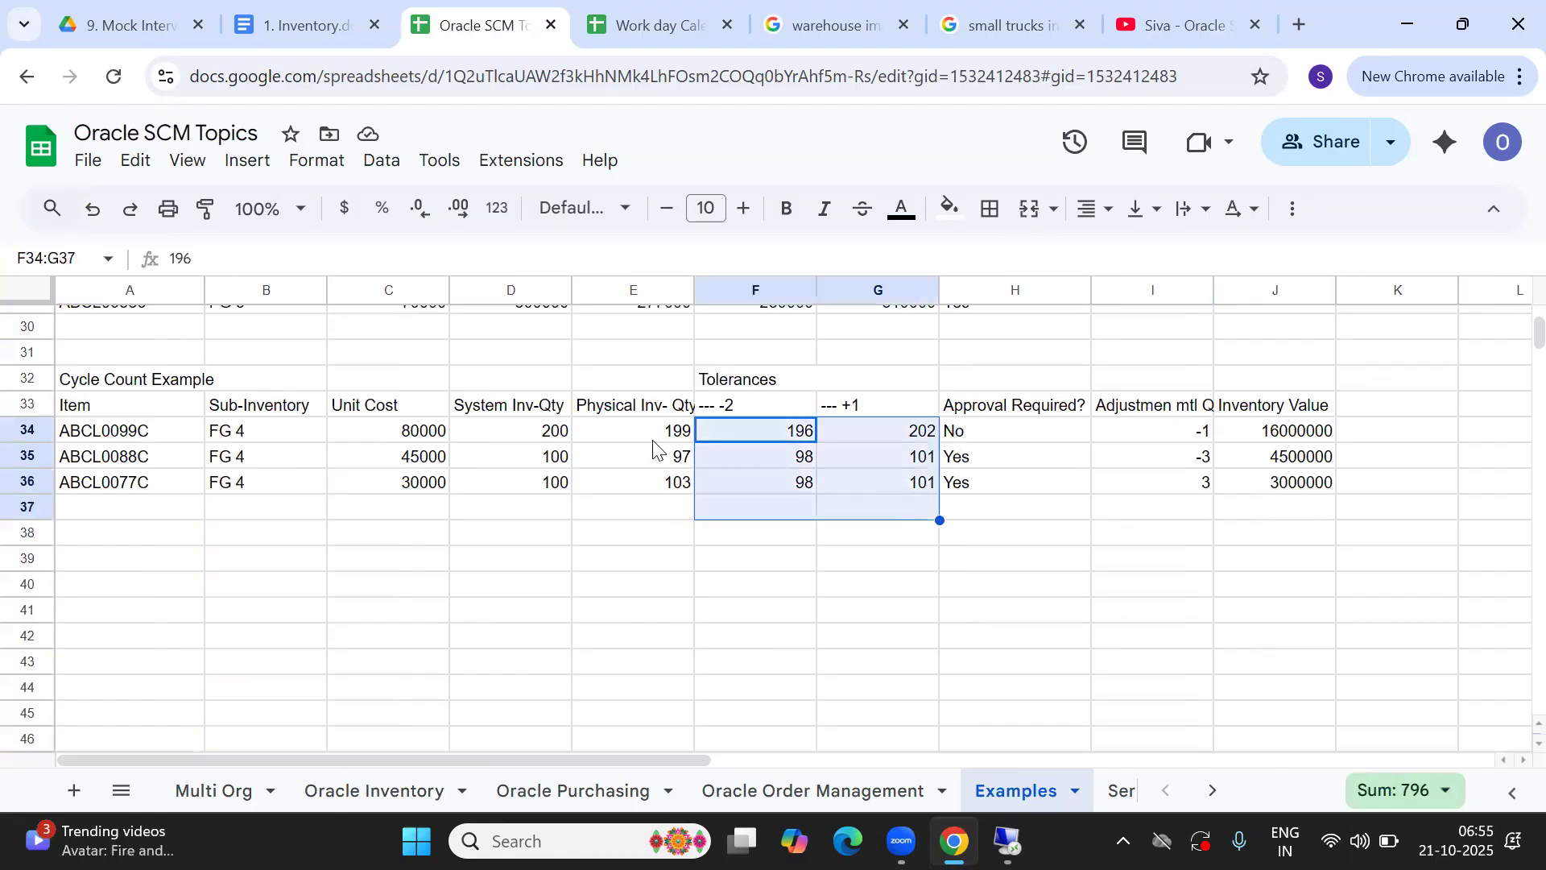
left_click(602, 438)
left_click(524, 441)
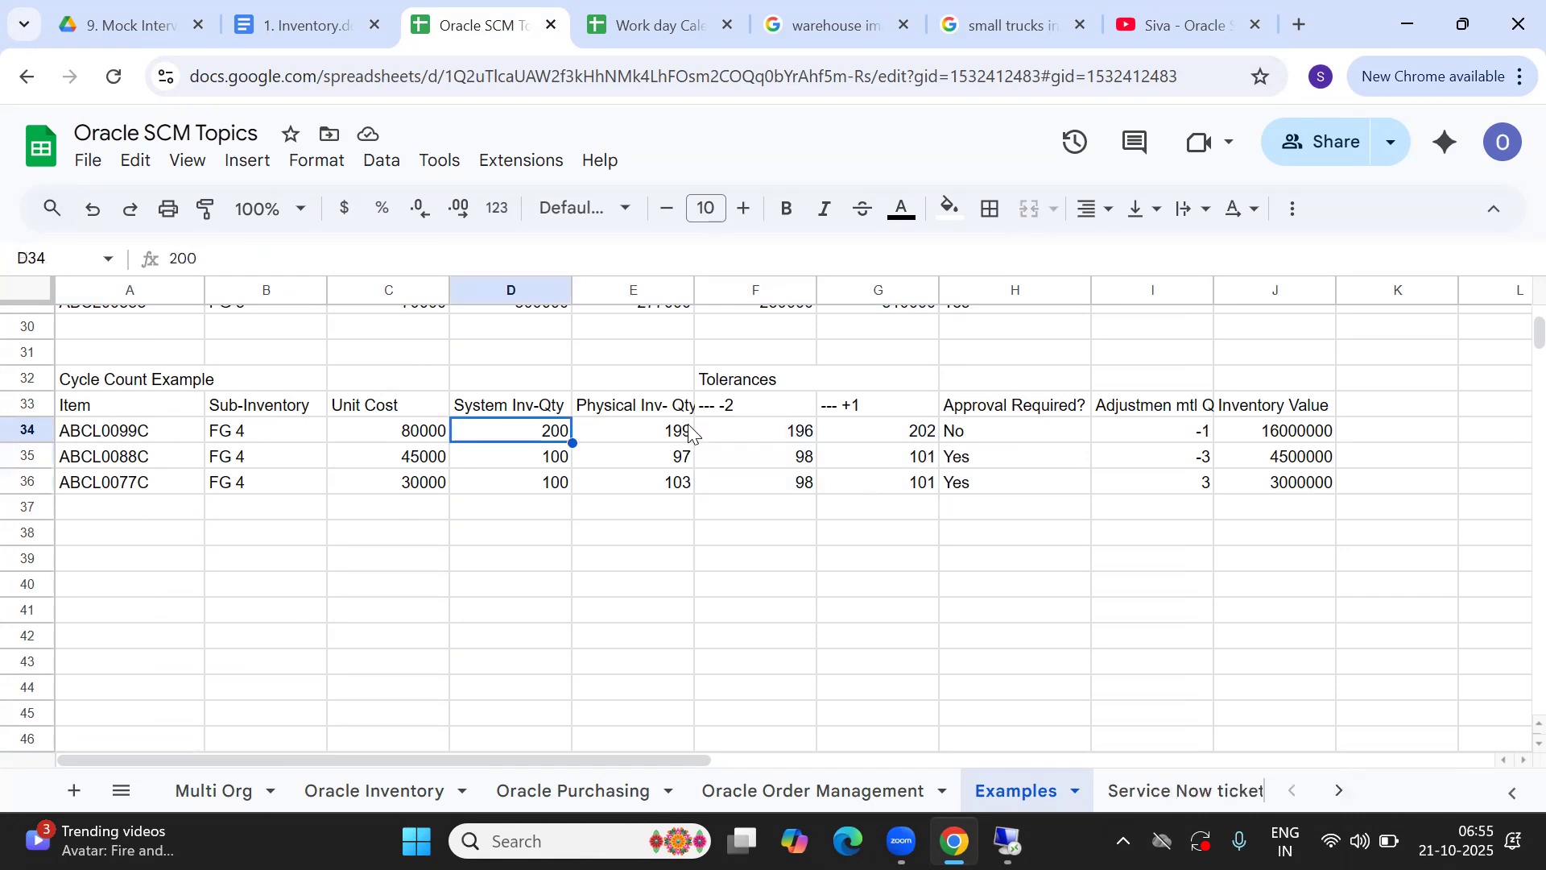
left_click(756, 409)
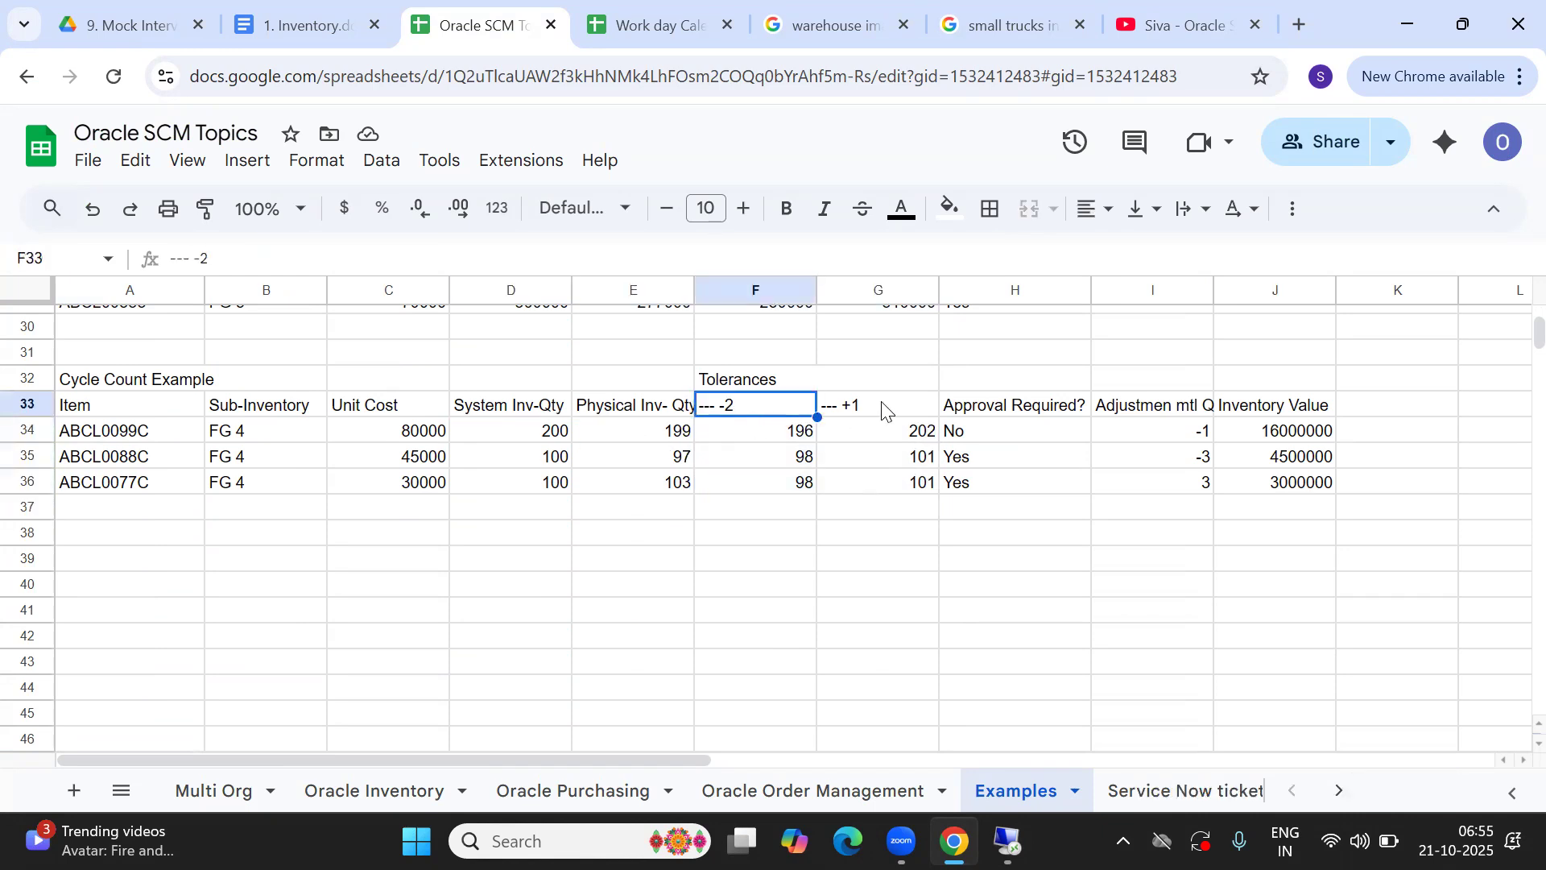
- Return to the remote session full screen and bring the Oracle Applications Cycle Counts form to the front
left_click(738, 618)
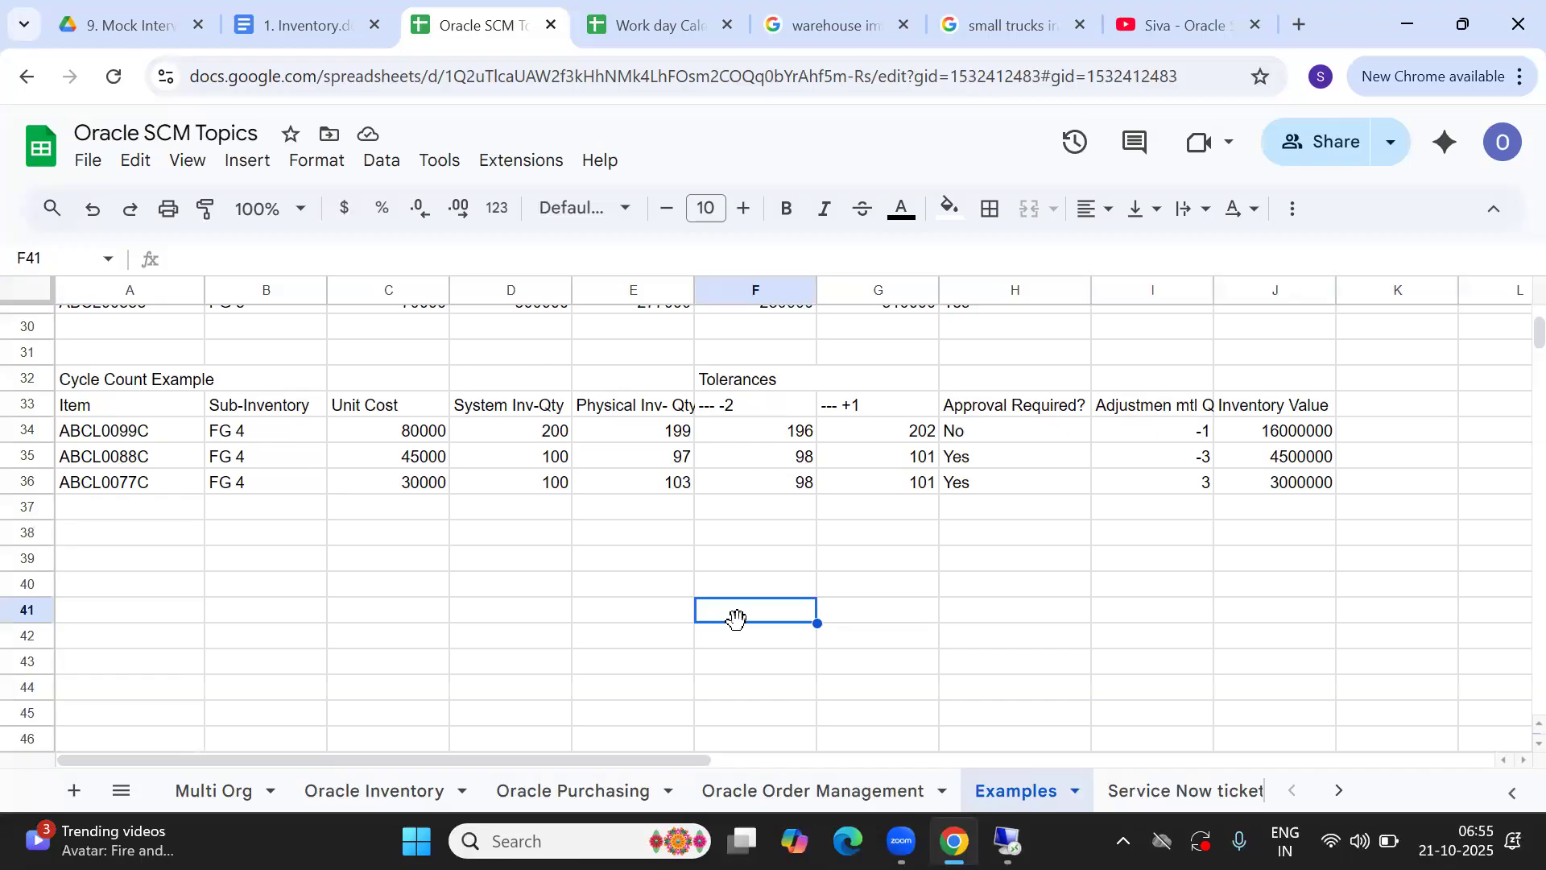
key("alt+Tab")
key("Tab")
key("shift+Tab")
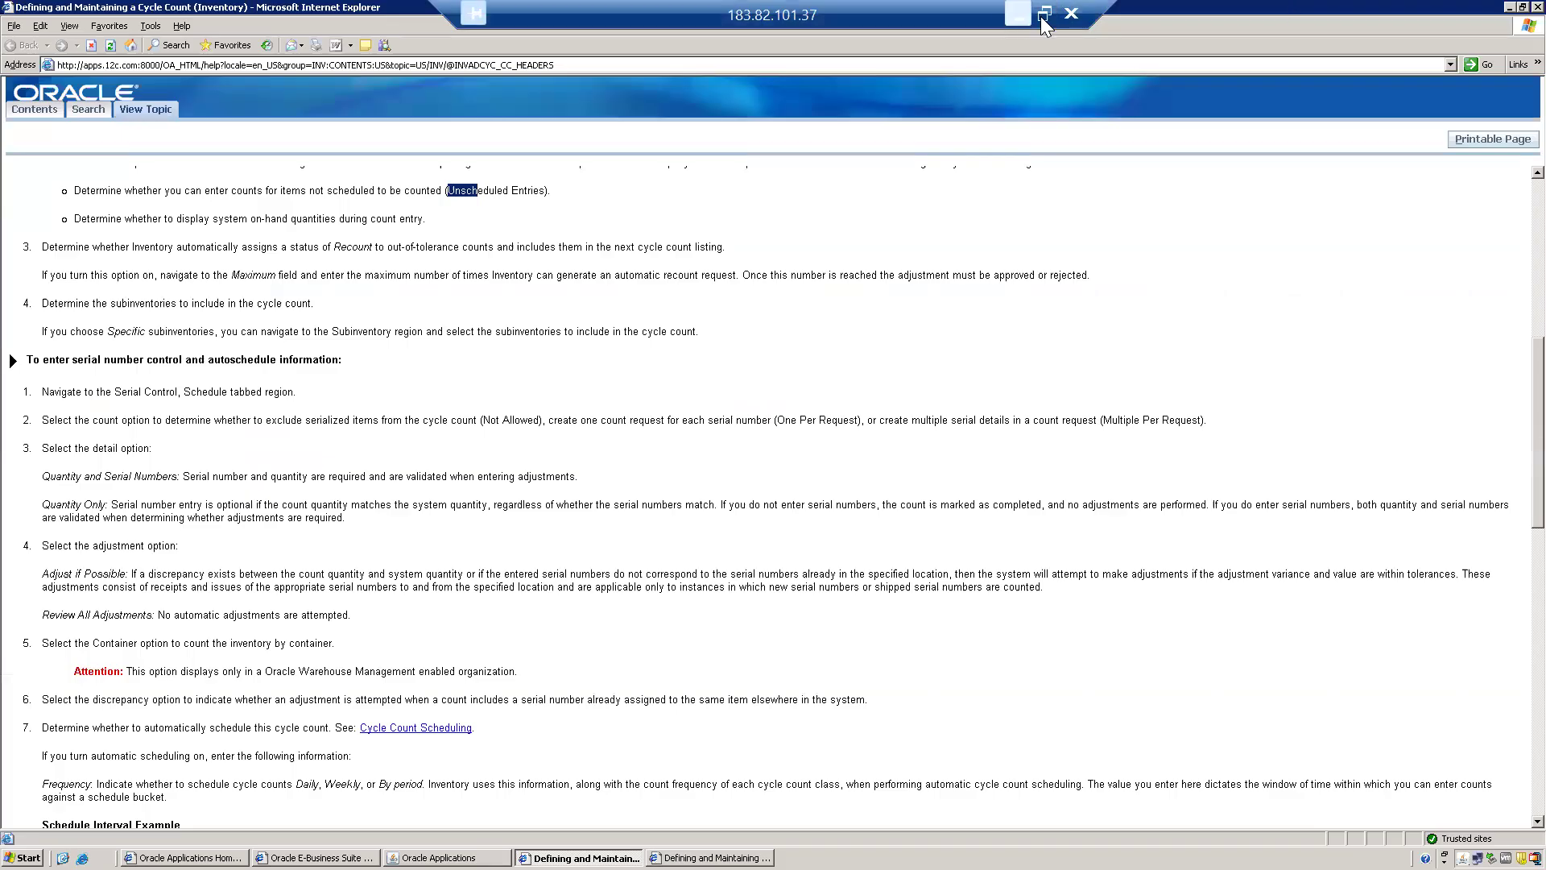
left_click(1044, 15)
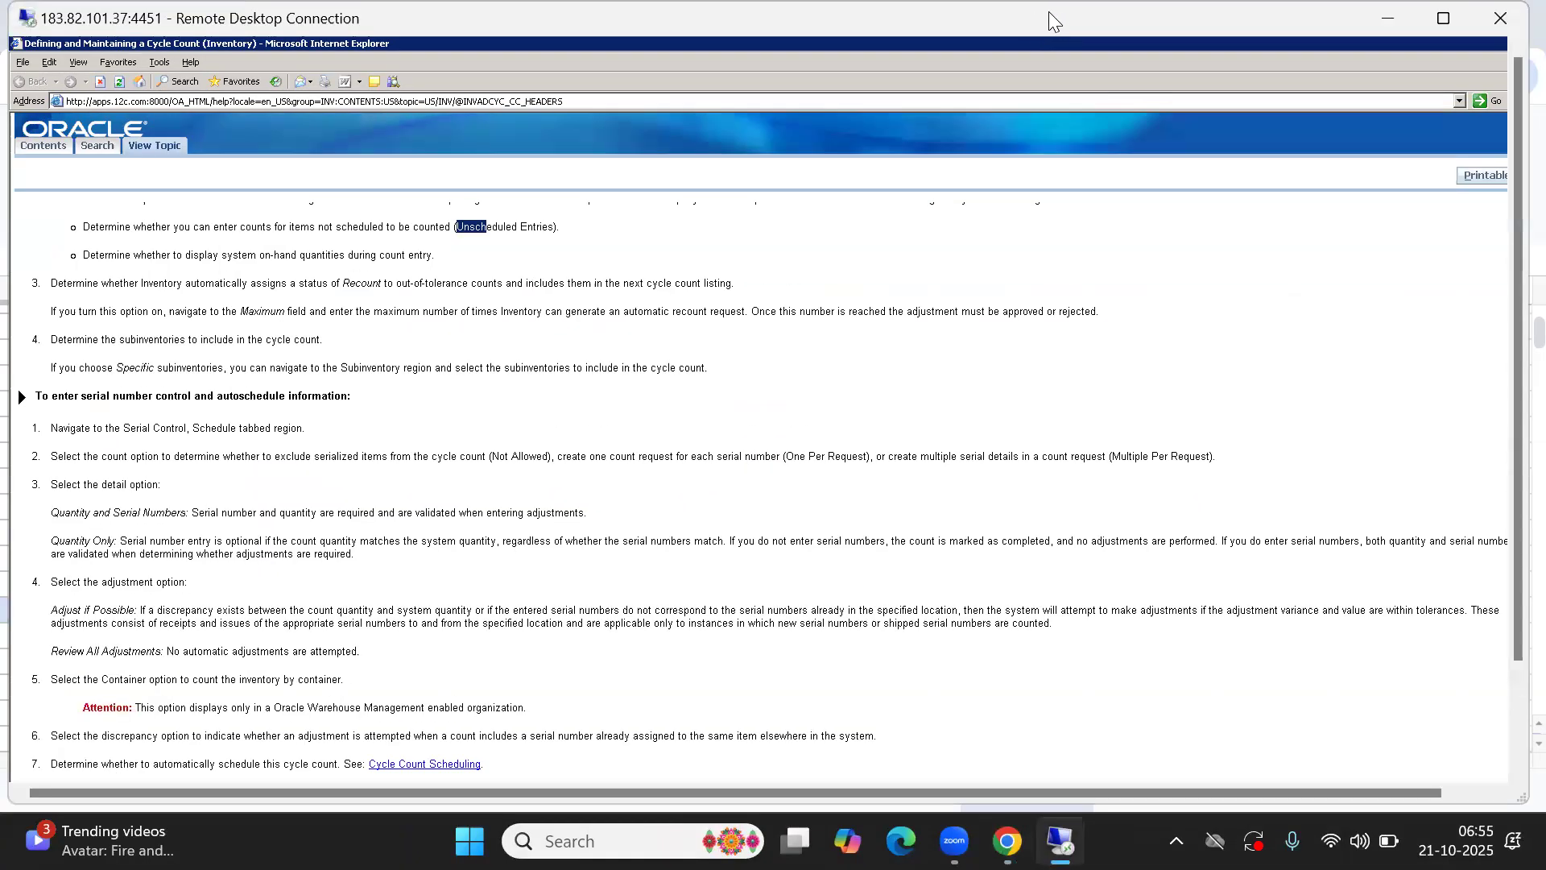
left_click(1441, 16)
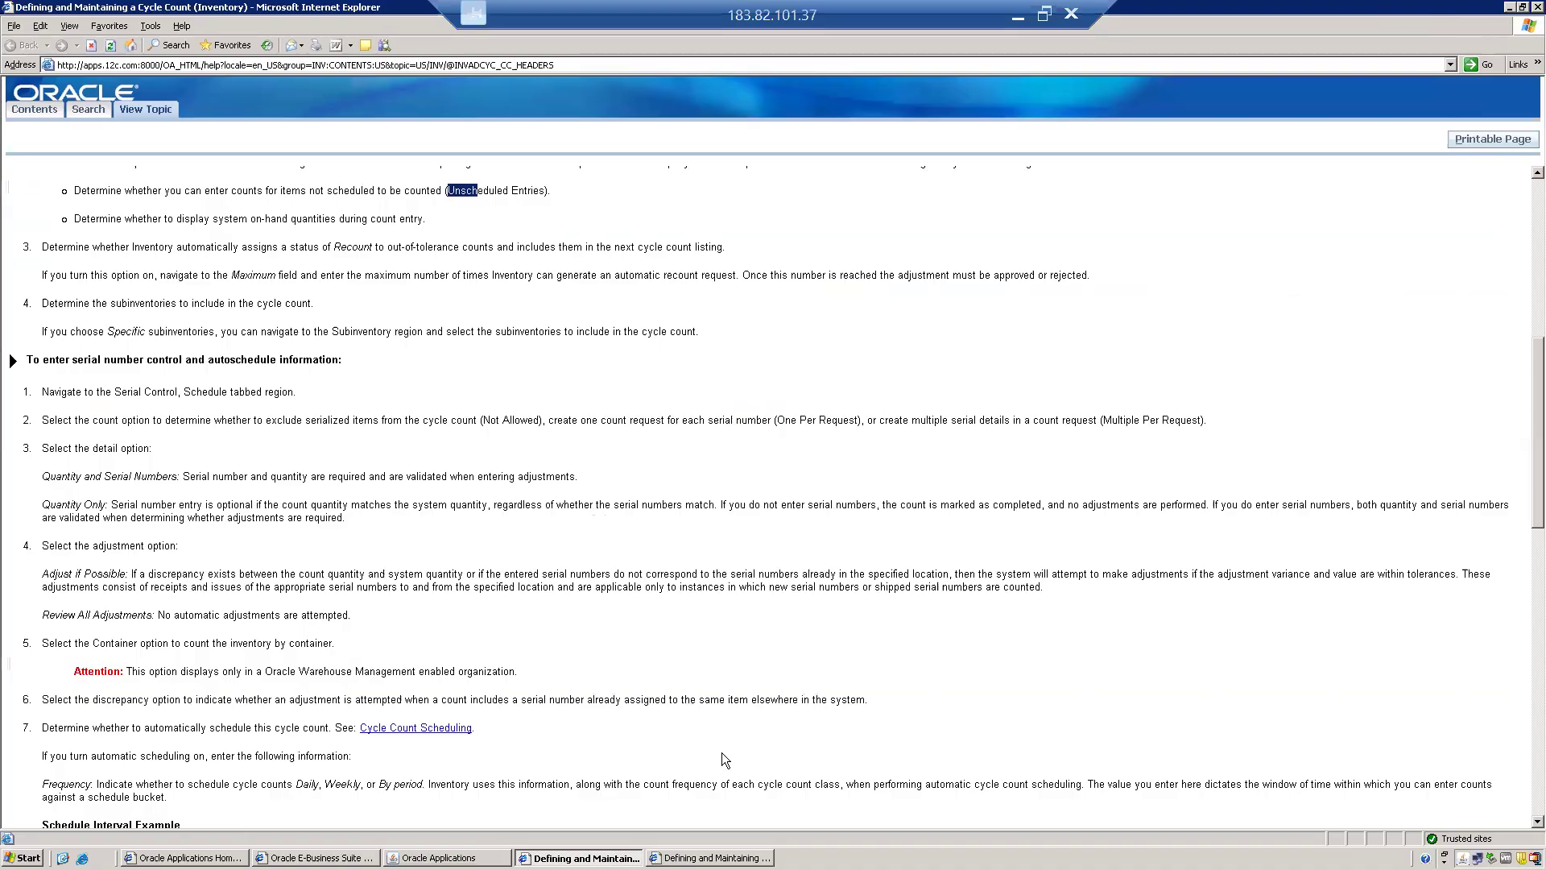
left_click(461, 858)
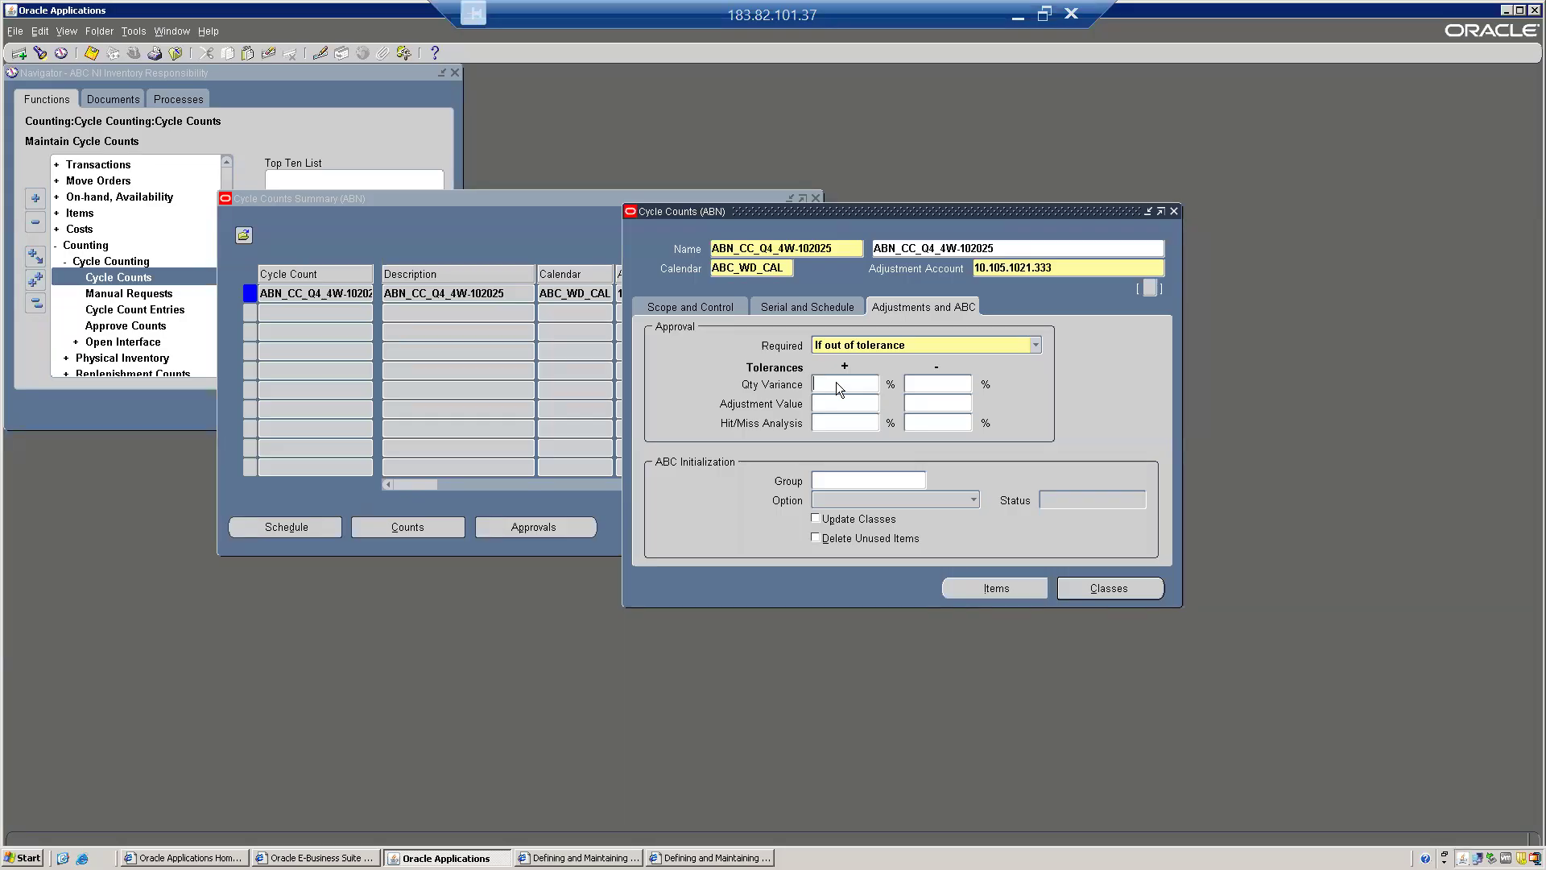
- Set the Qty Variance approval tolerances to 1% positive and 2% negative
type("1")
key("Tab")
type("2")
key("Tab")
- Set the ABC initialization group to ABN ABC Assignment Group and its option to Update
left_click(839, 481)
key("ctrl+l")
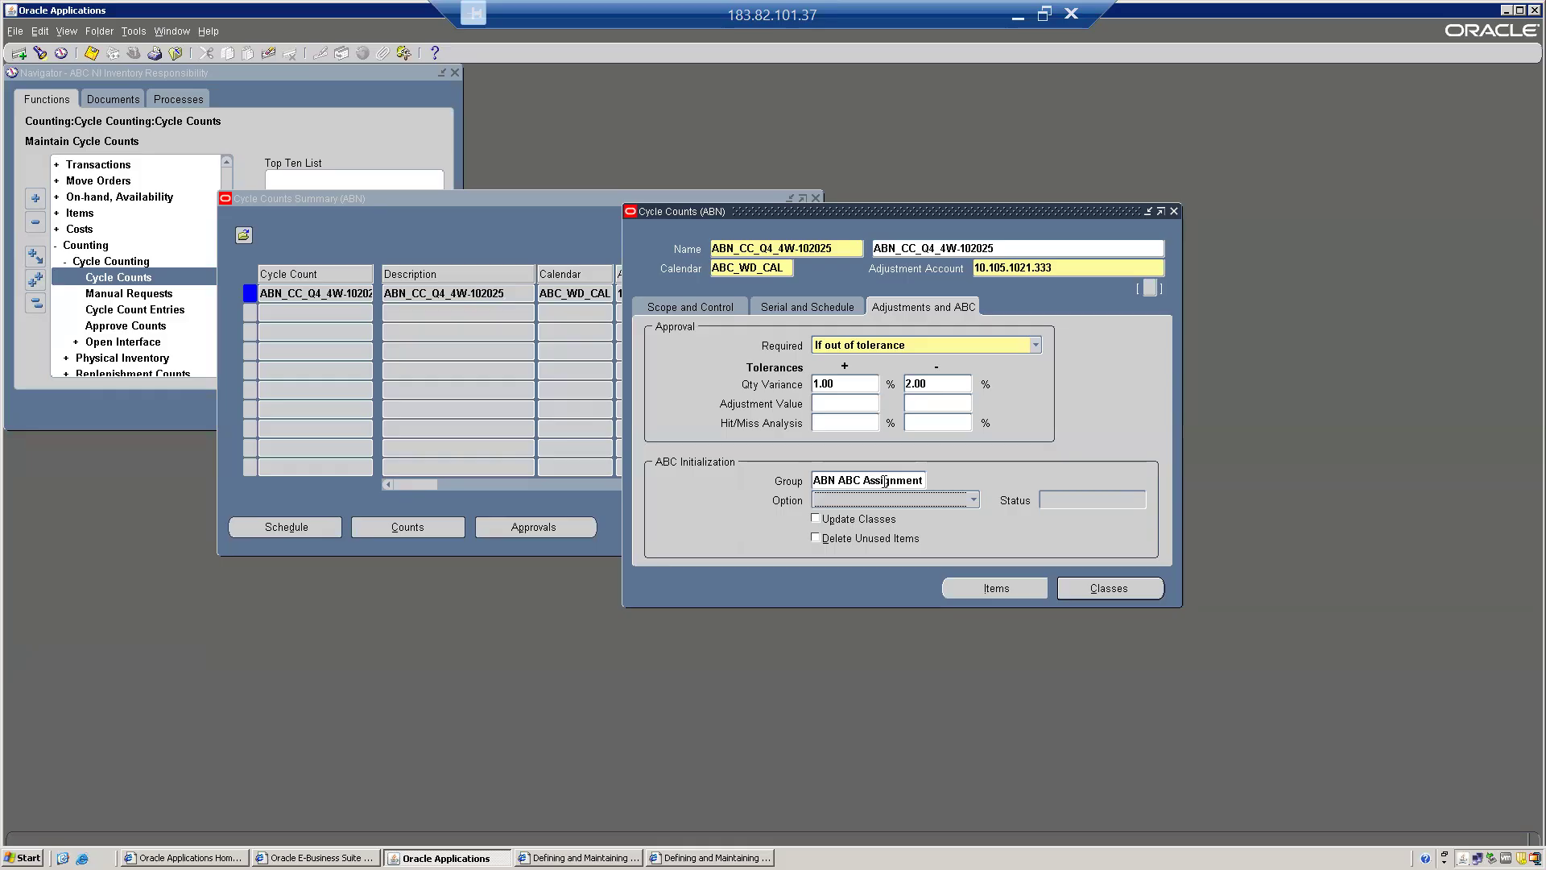
left_click(973, 500)
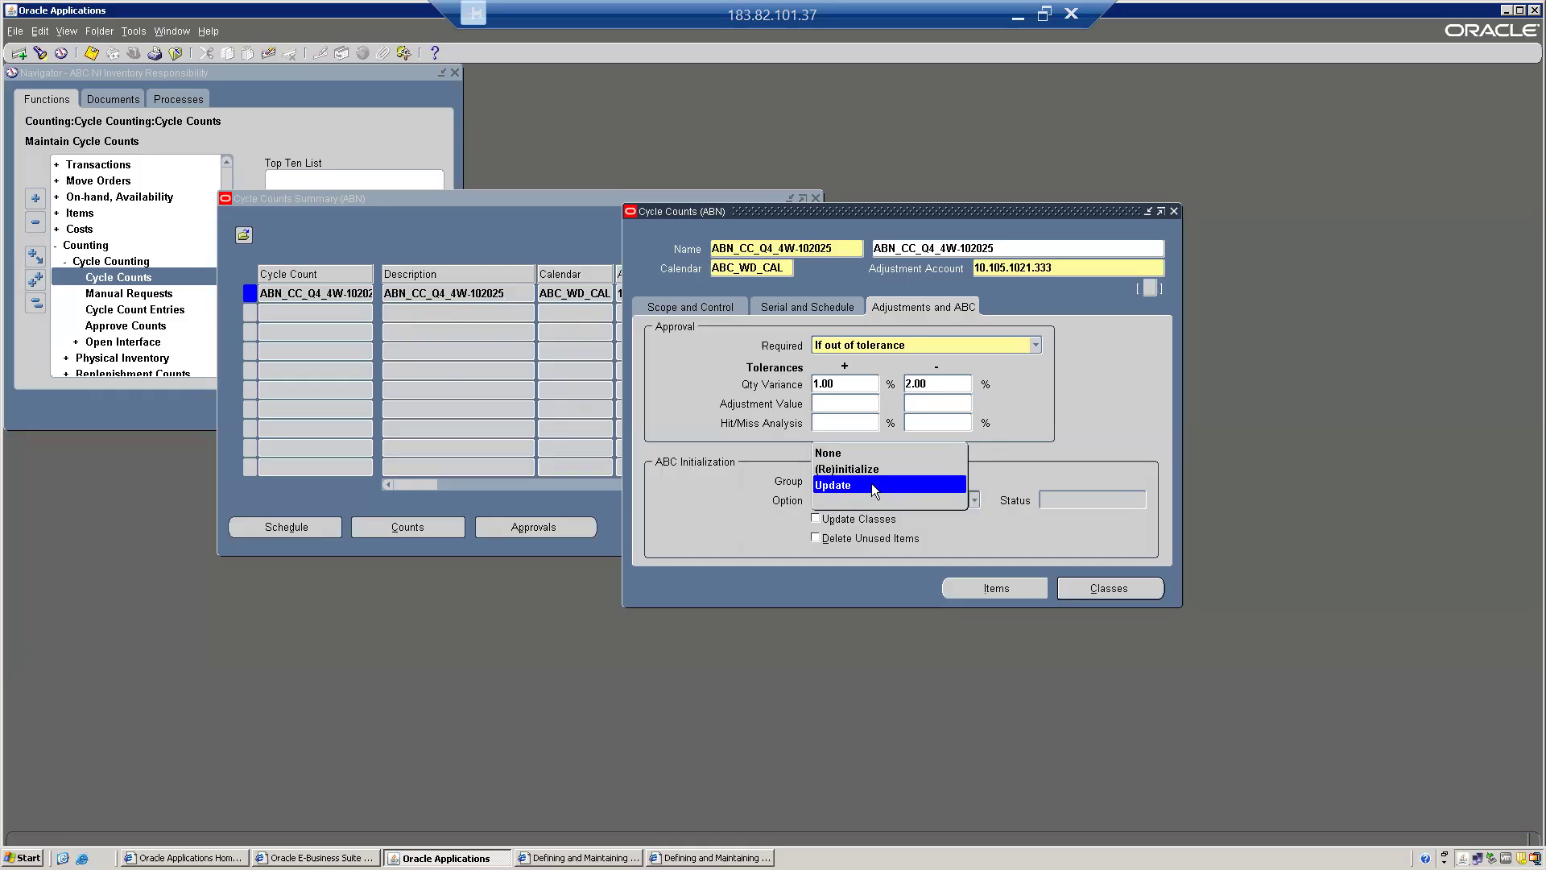
left_click(734, 503)
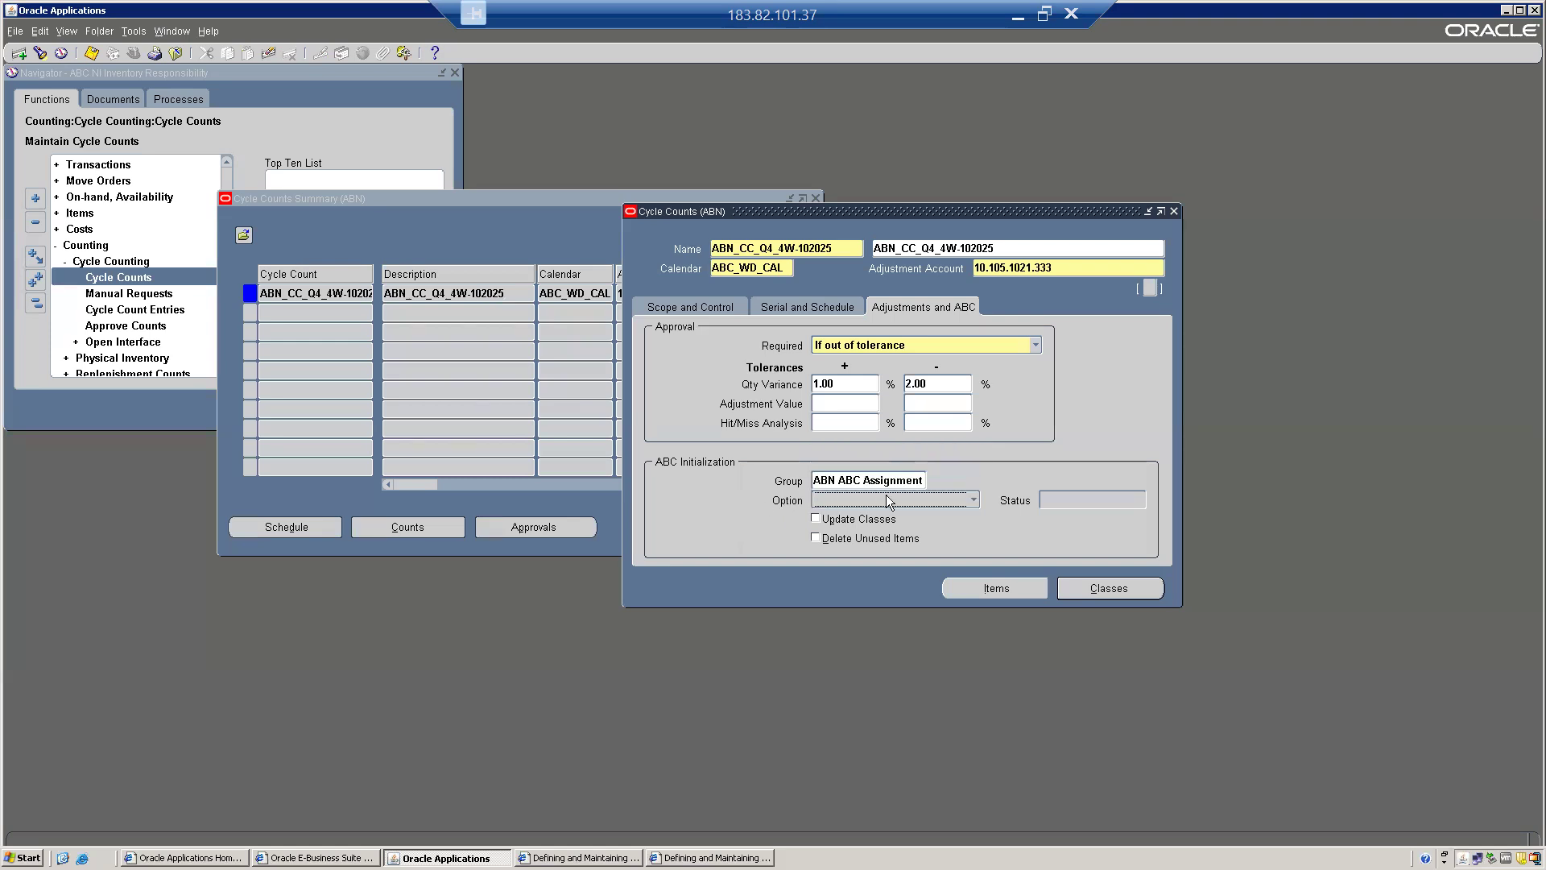
left_click(847, 480)
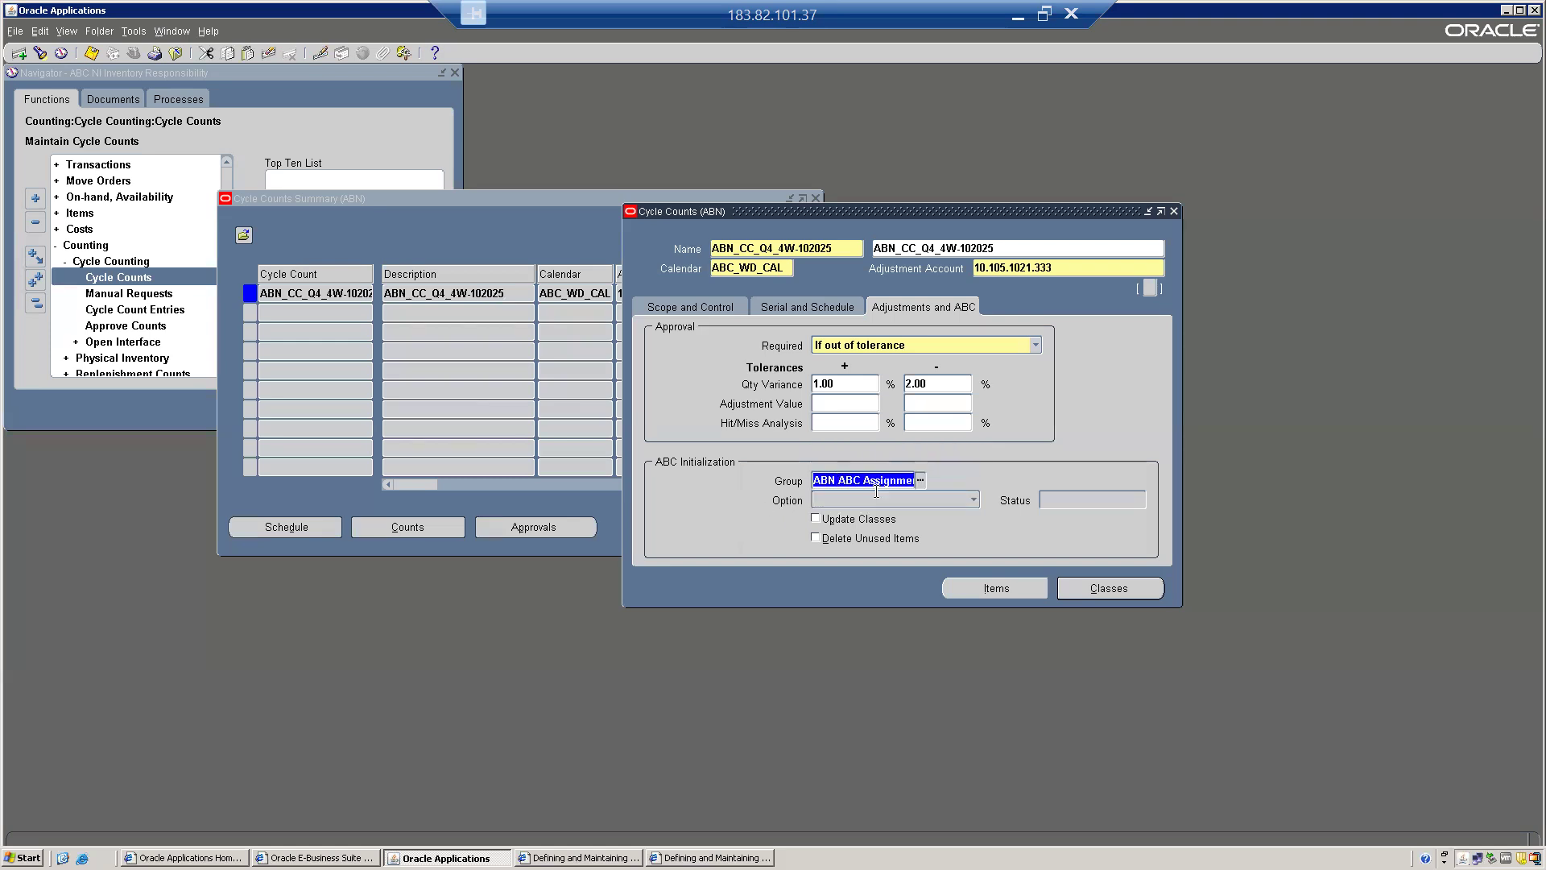
left_click(914, 501)
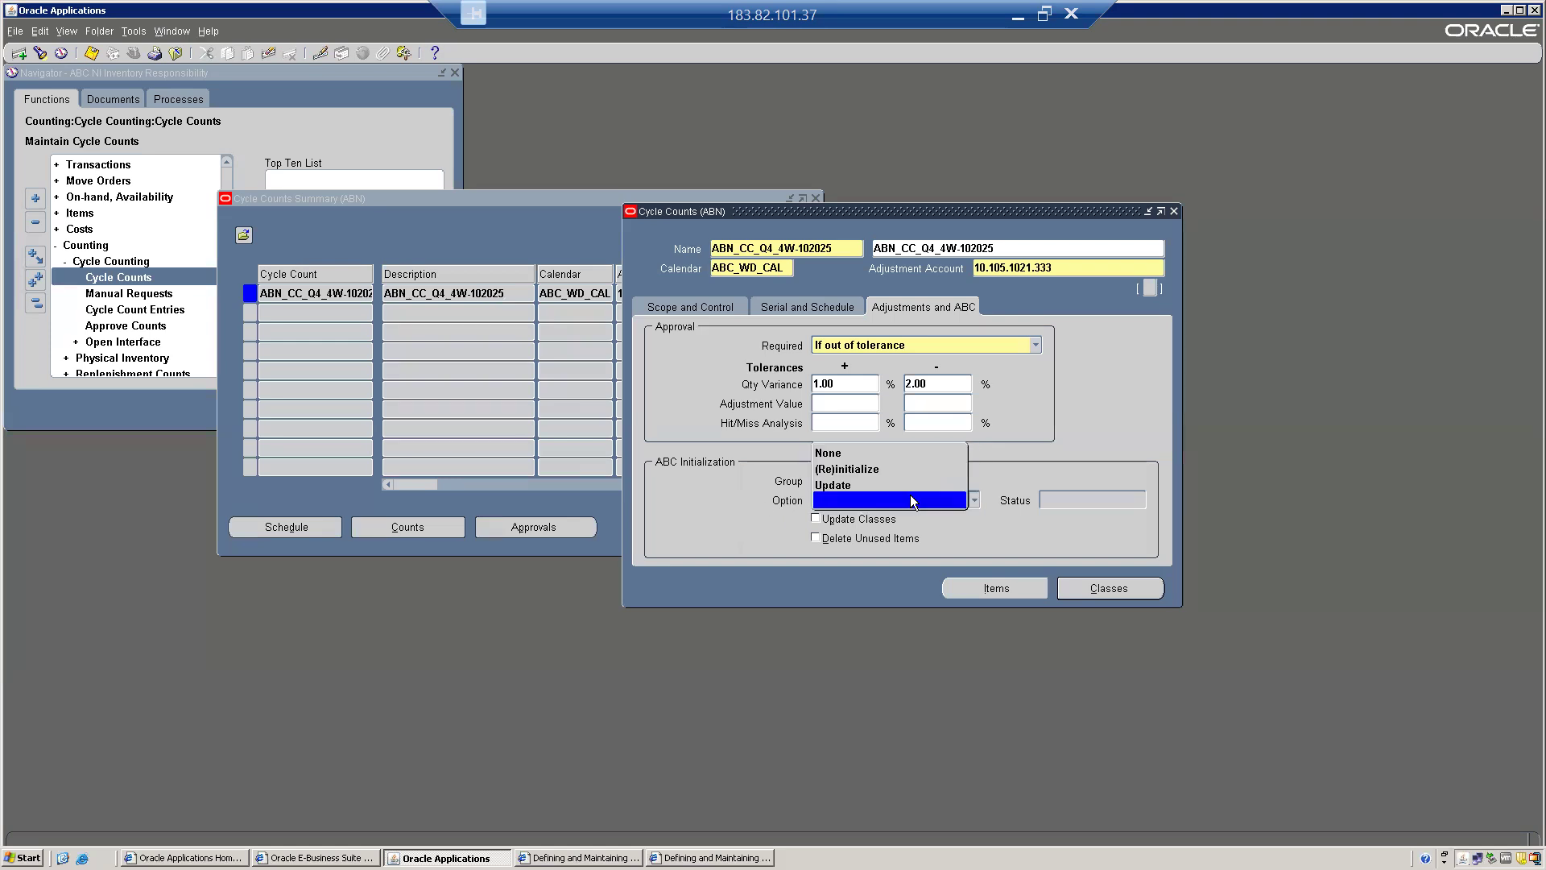
left_click(841, 483)
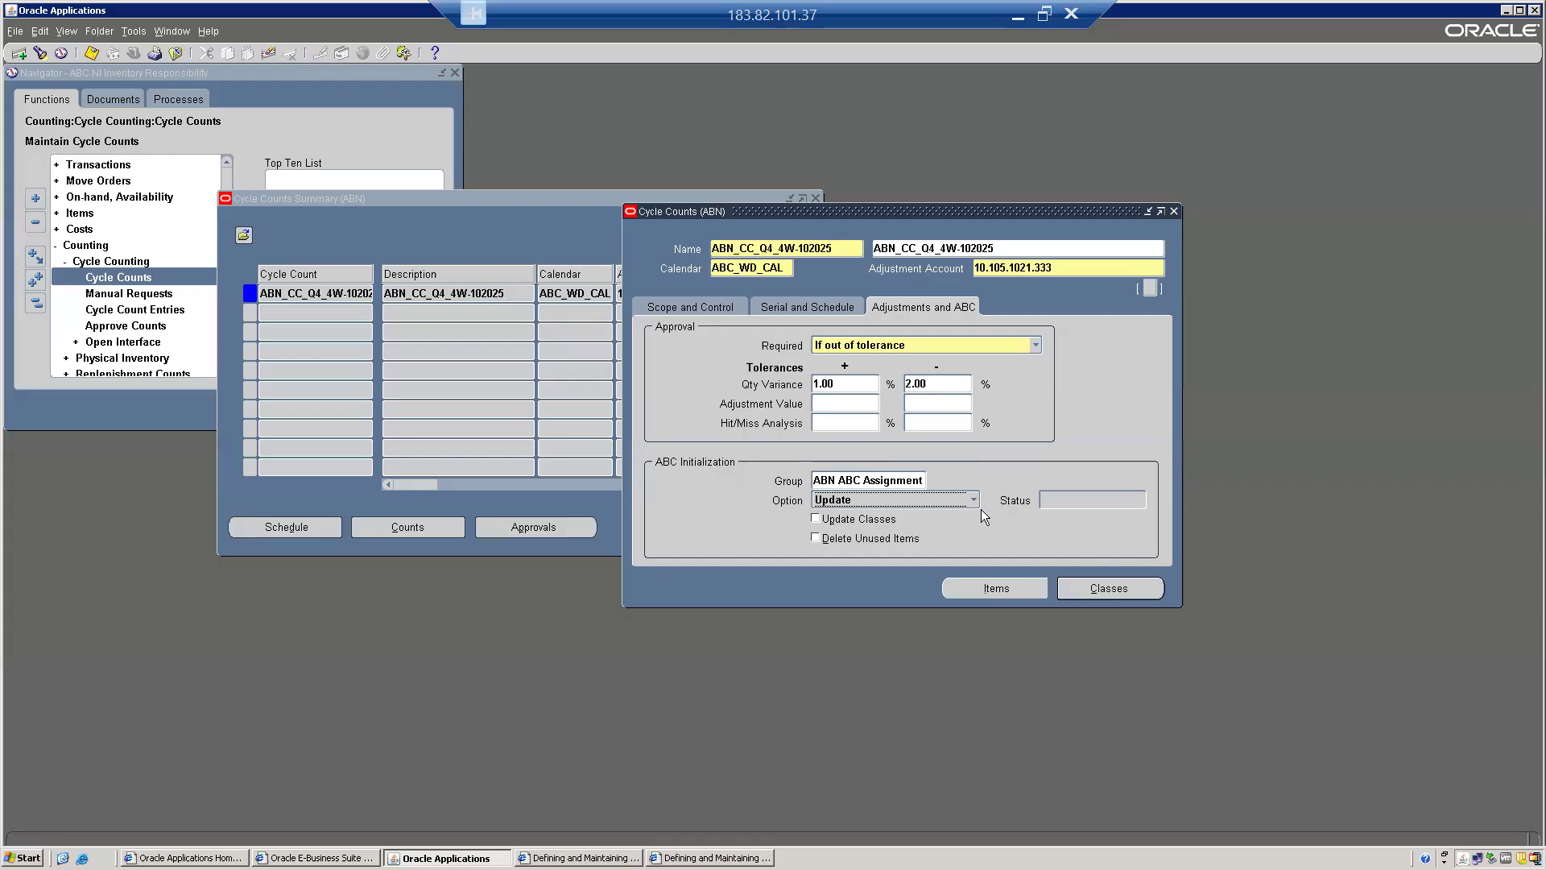
- Enable Update Classes and Delete Unused Items, save the cycle count and acknowledge the concurrent request note
left_click(824, 521)
left_click(828, 538)
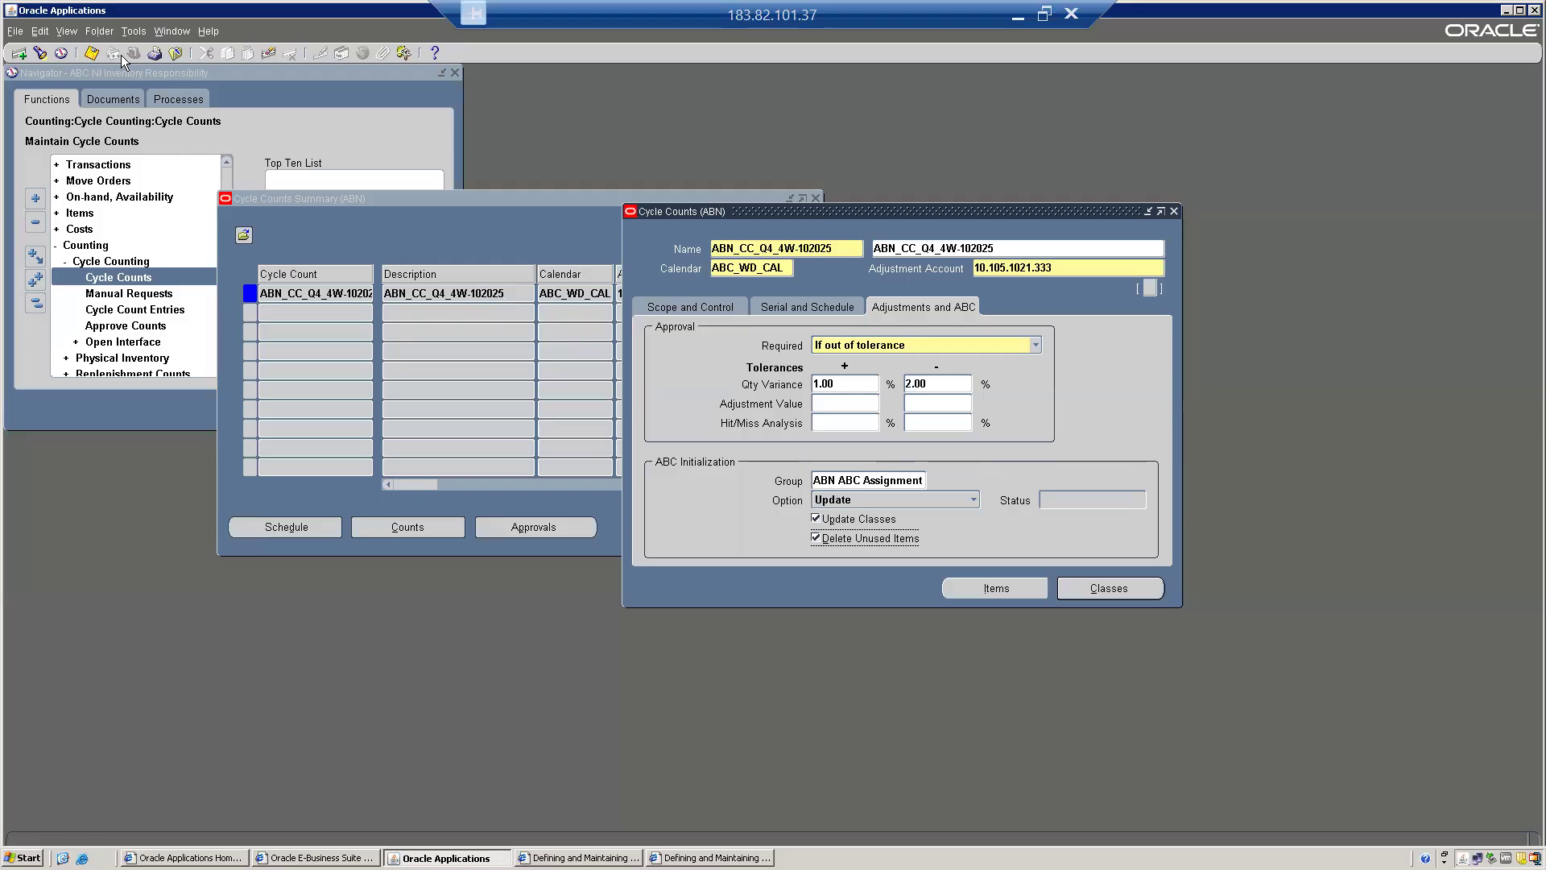
left_click(92, 54)
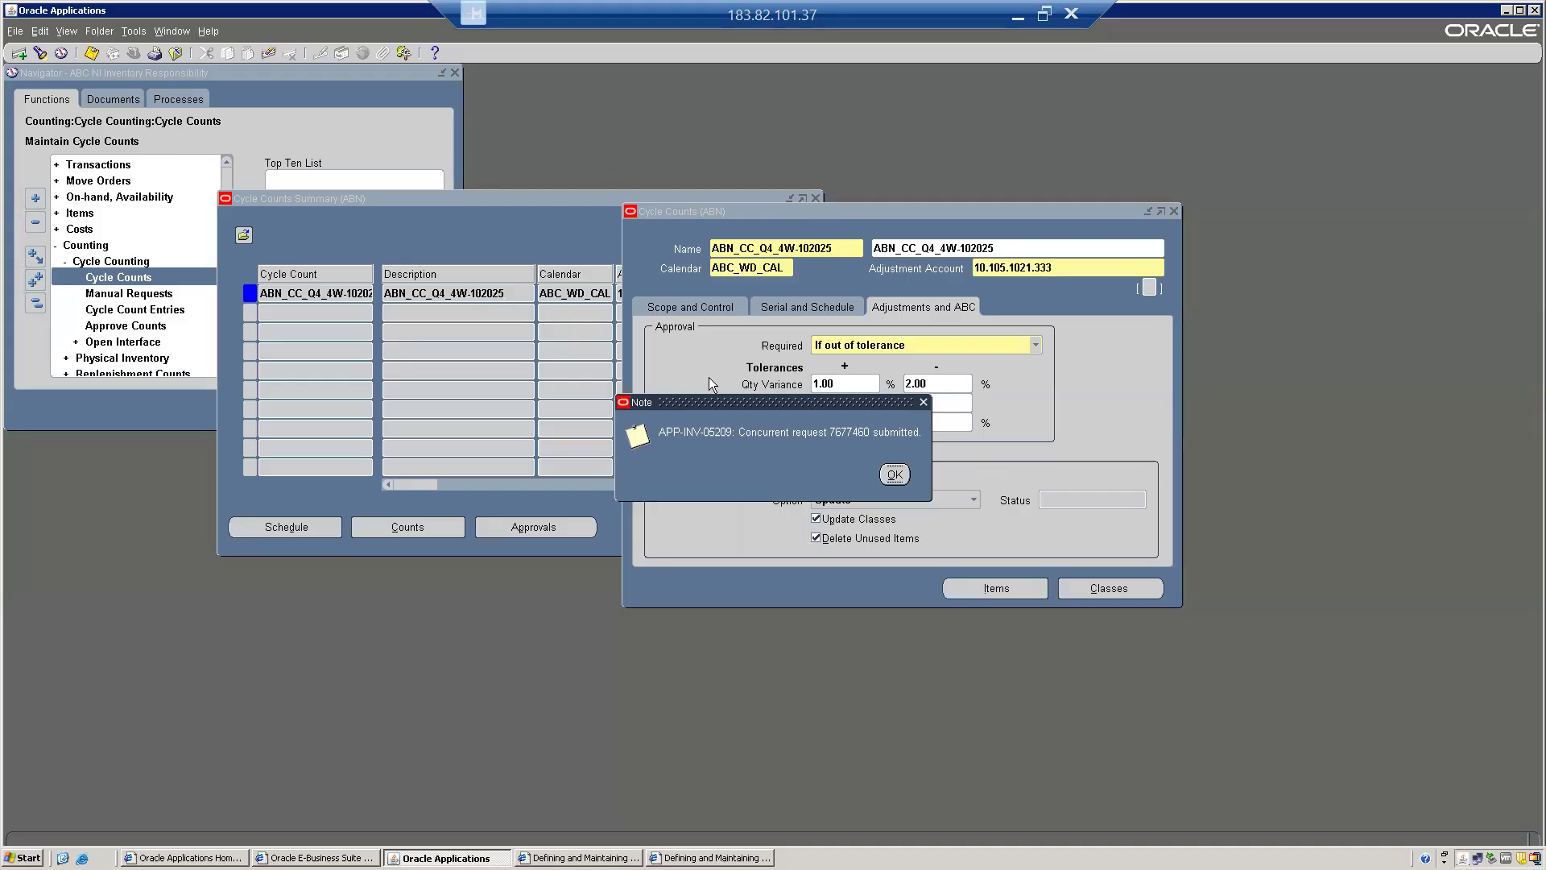
key("Return")
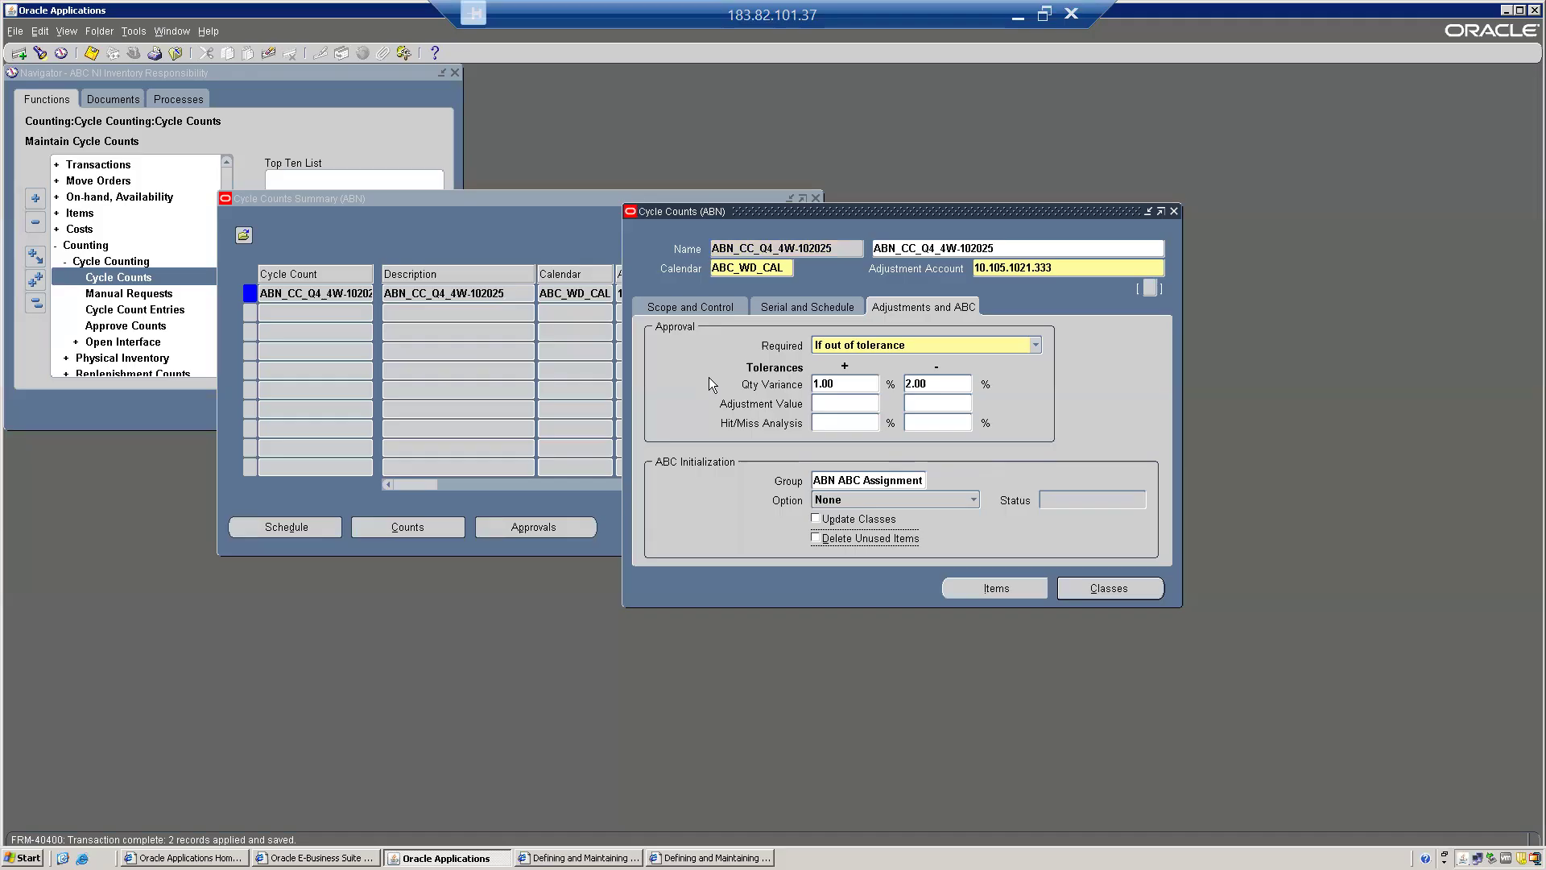
- Restore the remote desktop session from full screen to a window
left_click(1046, 13)
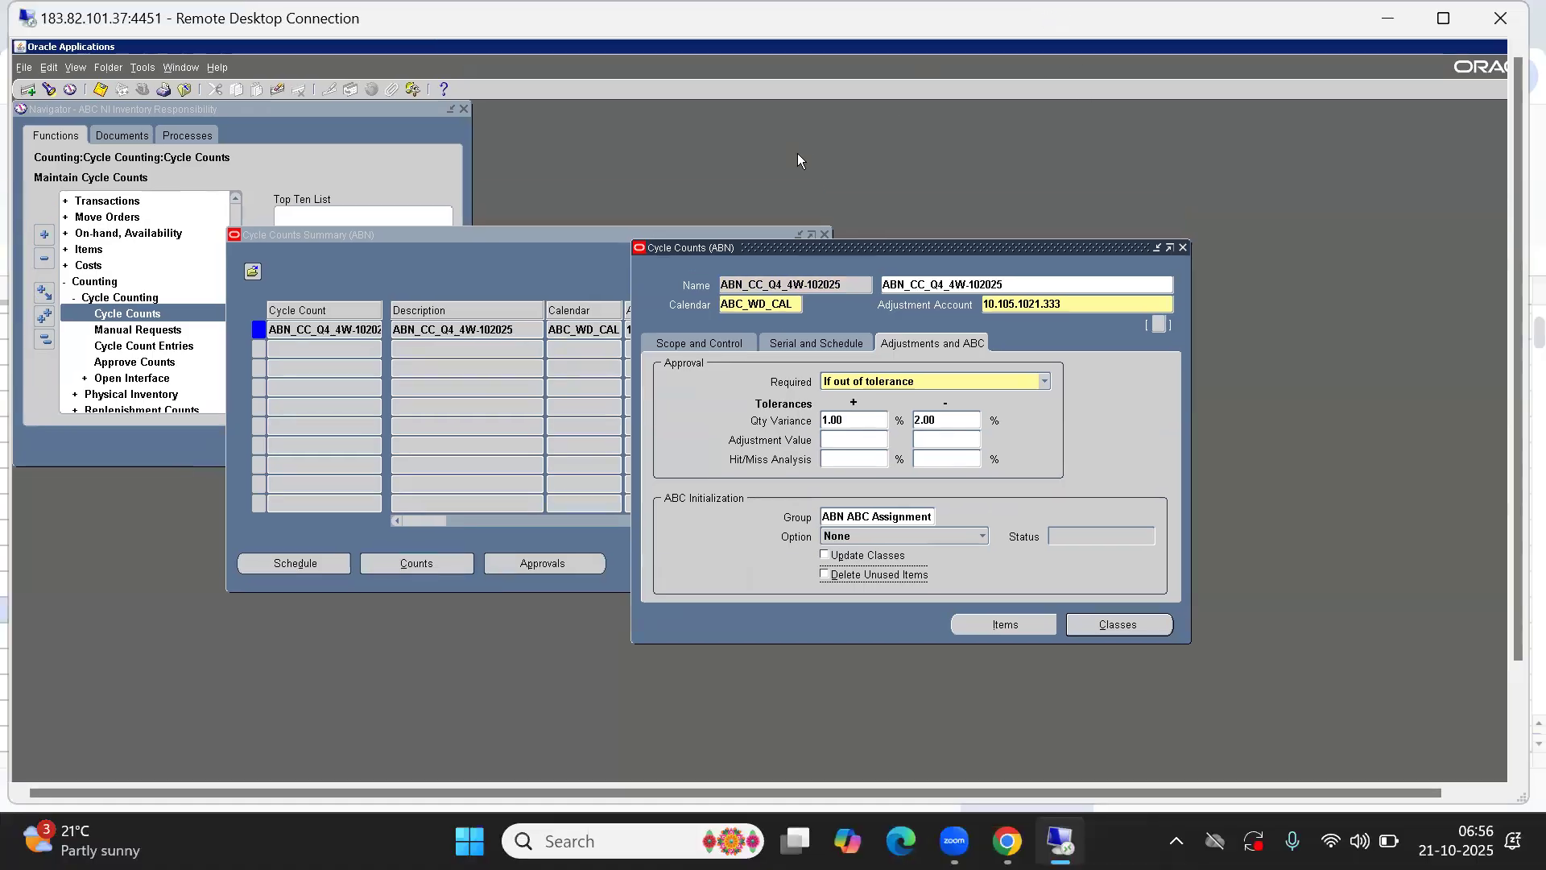
left_click(797, 153)
left_click(512, 307)
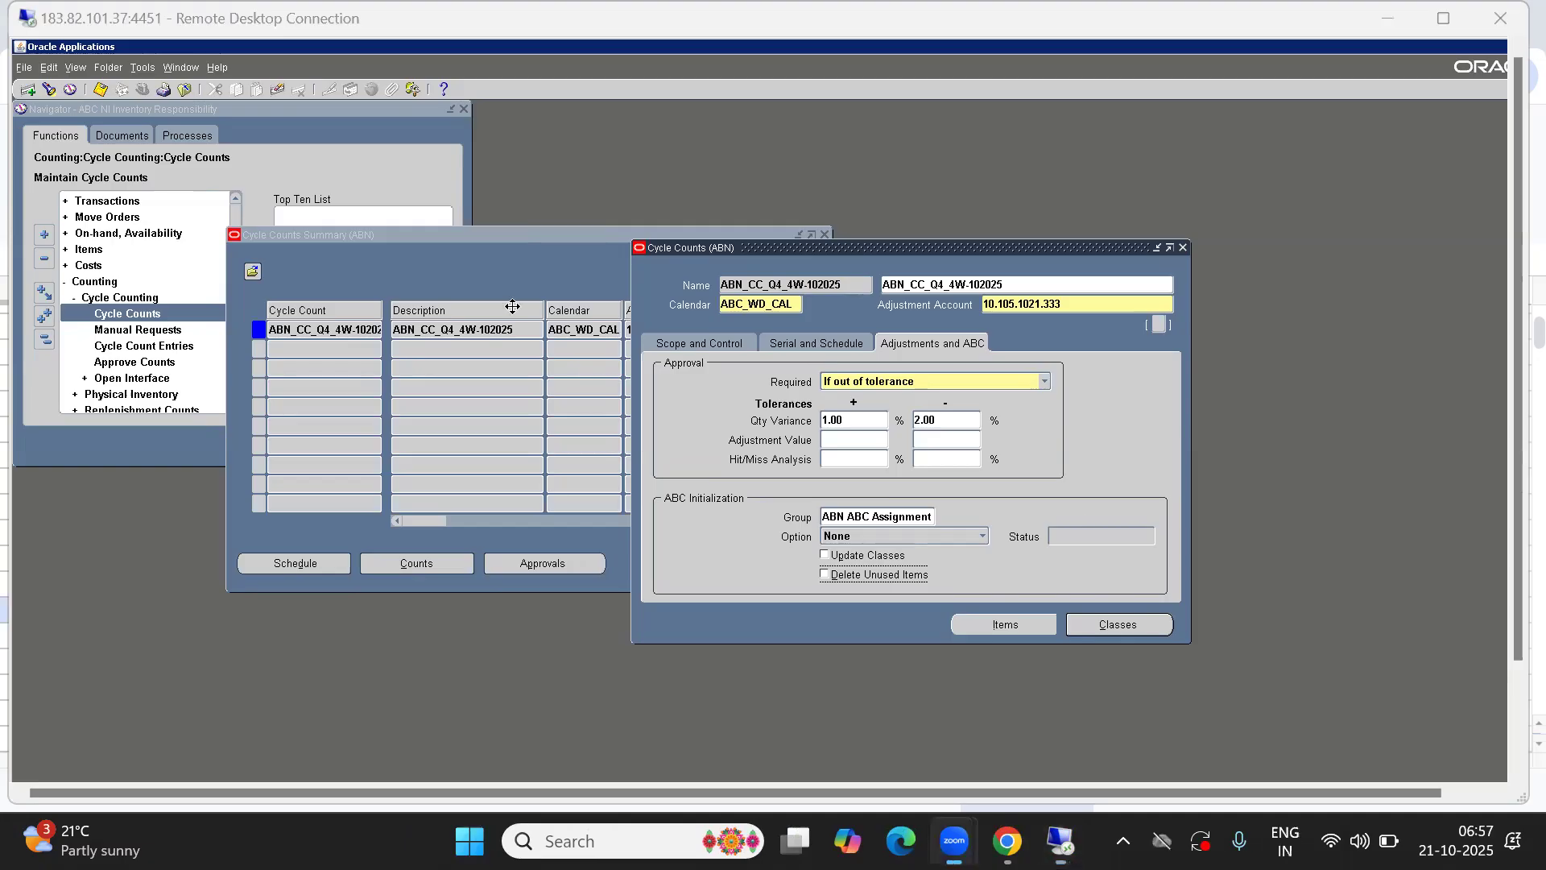
- Find all own concurrent requests, check the one that initializes the cycle count items, and close the request list
left_click(76, 68)
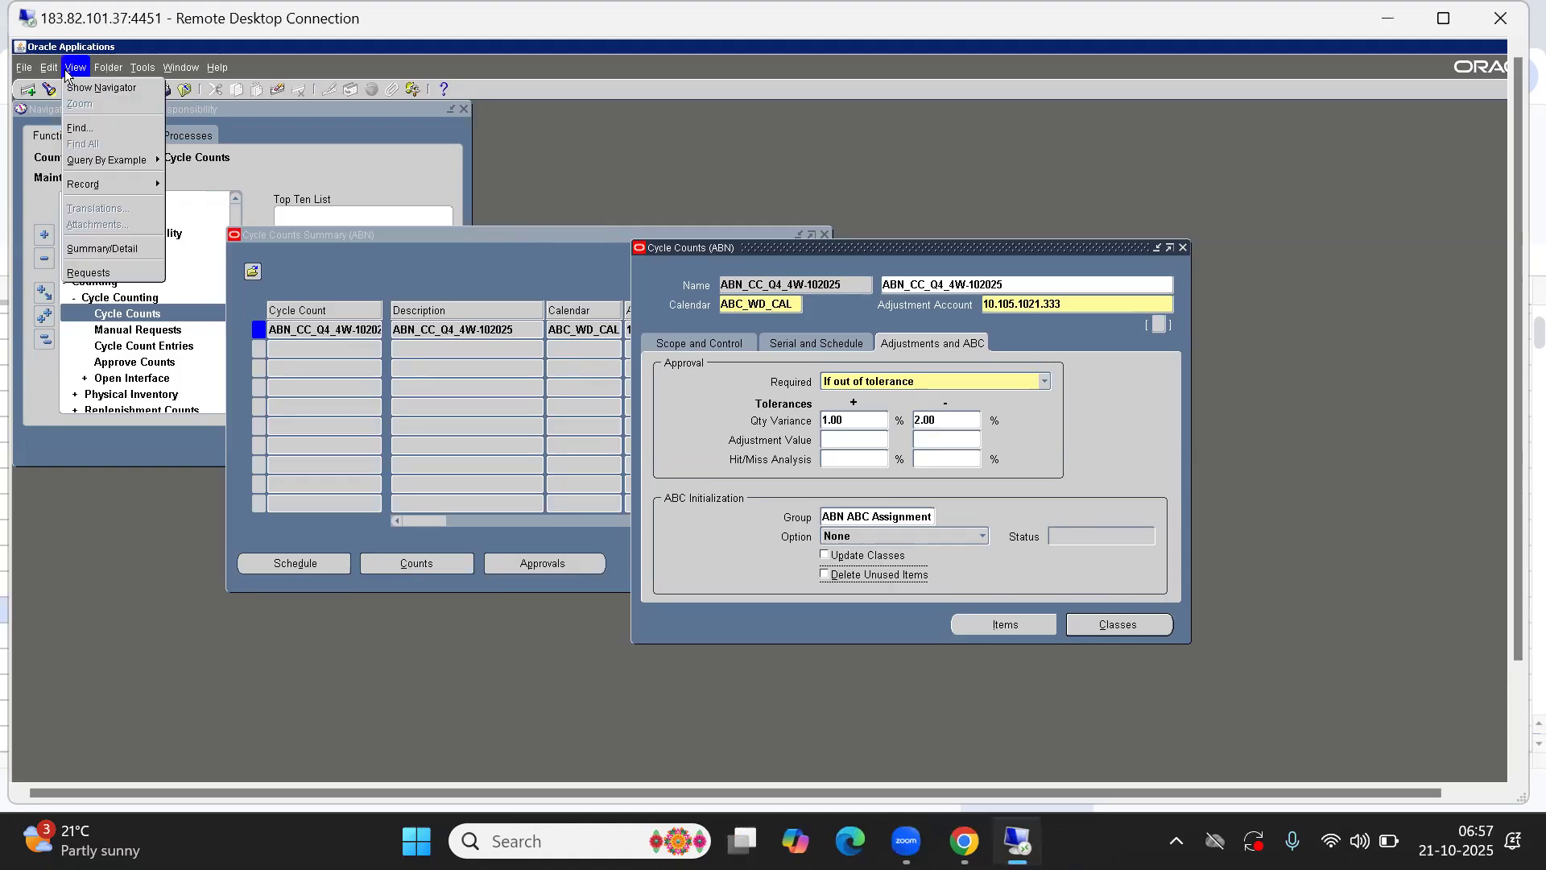
left_click(81, 274)
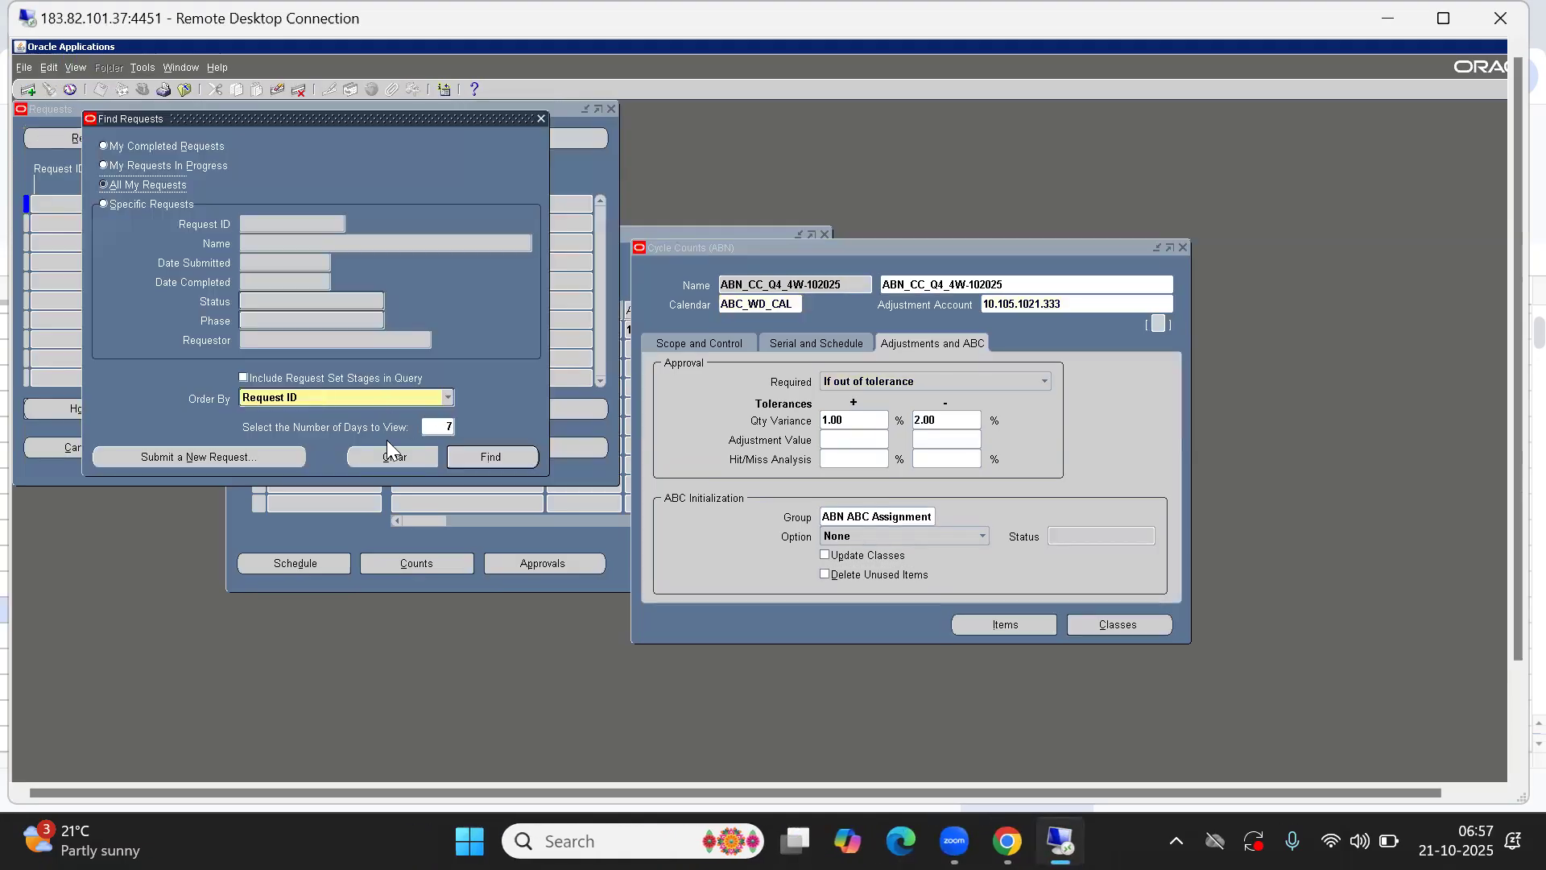
left_click(501, 456)
left_click(133, 206)
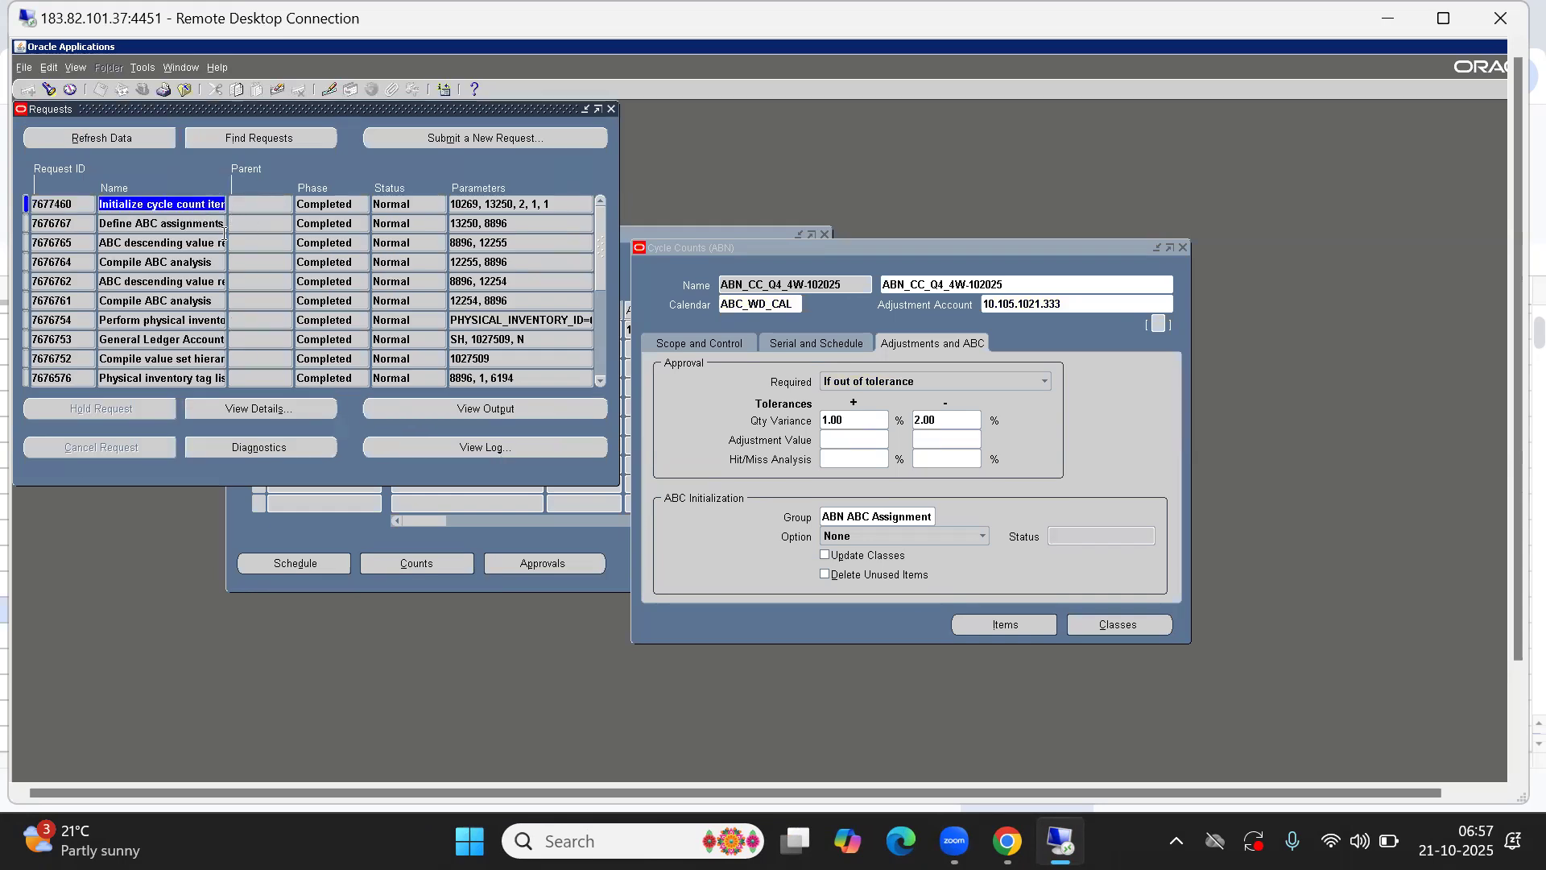
left_click(179, 205)
key("End")
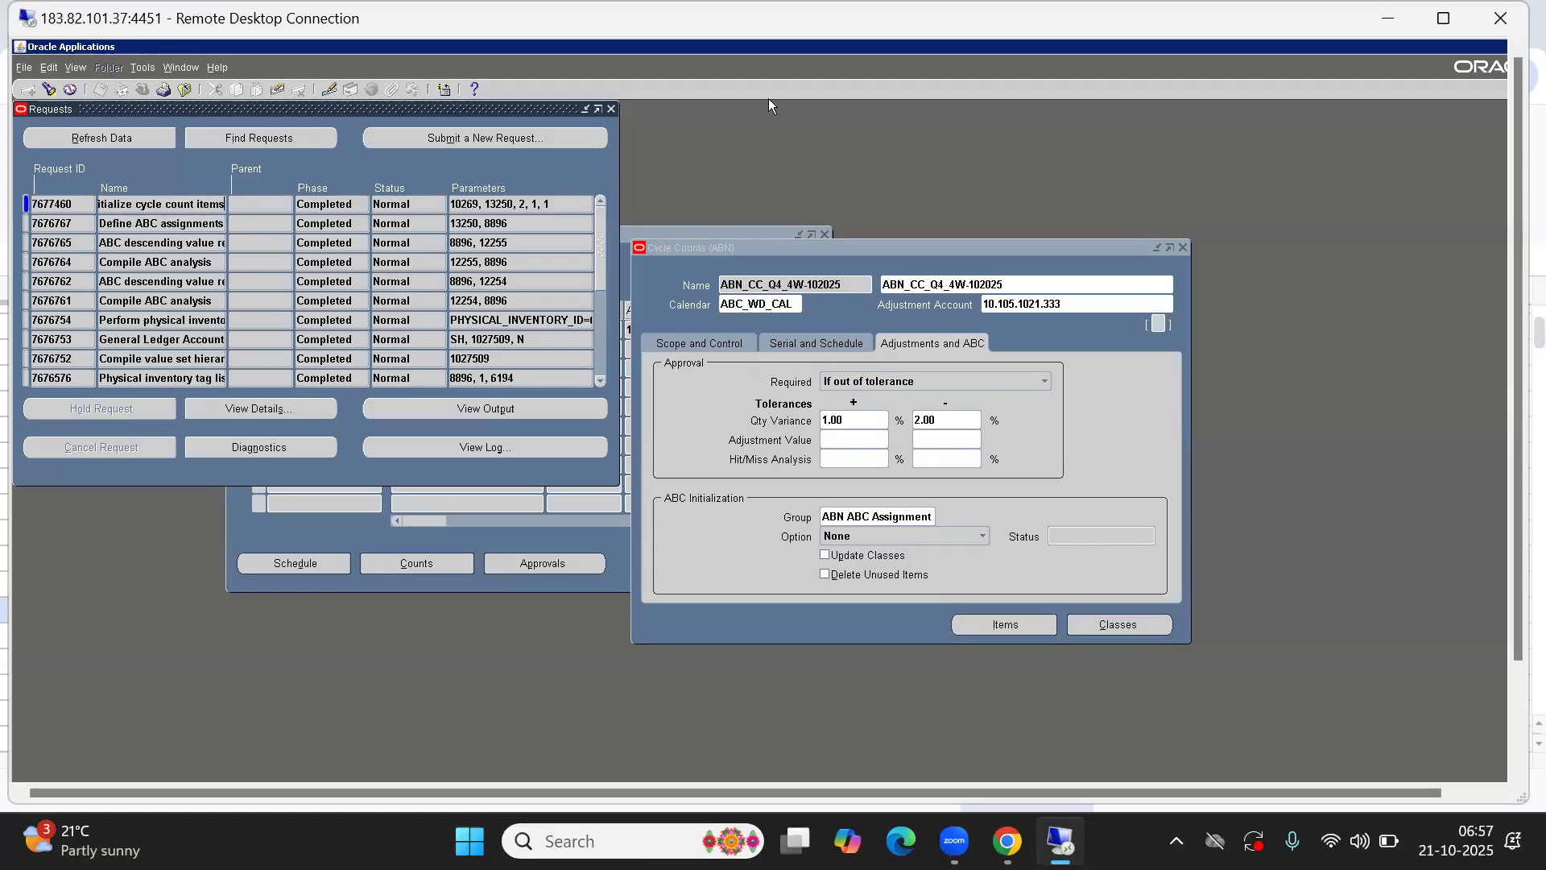
left_click(609, 109)
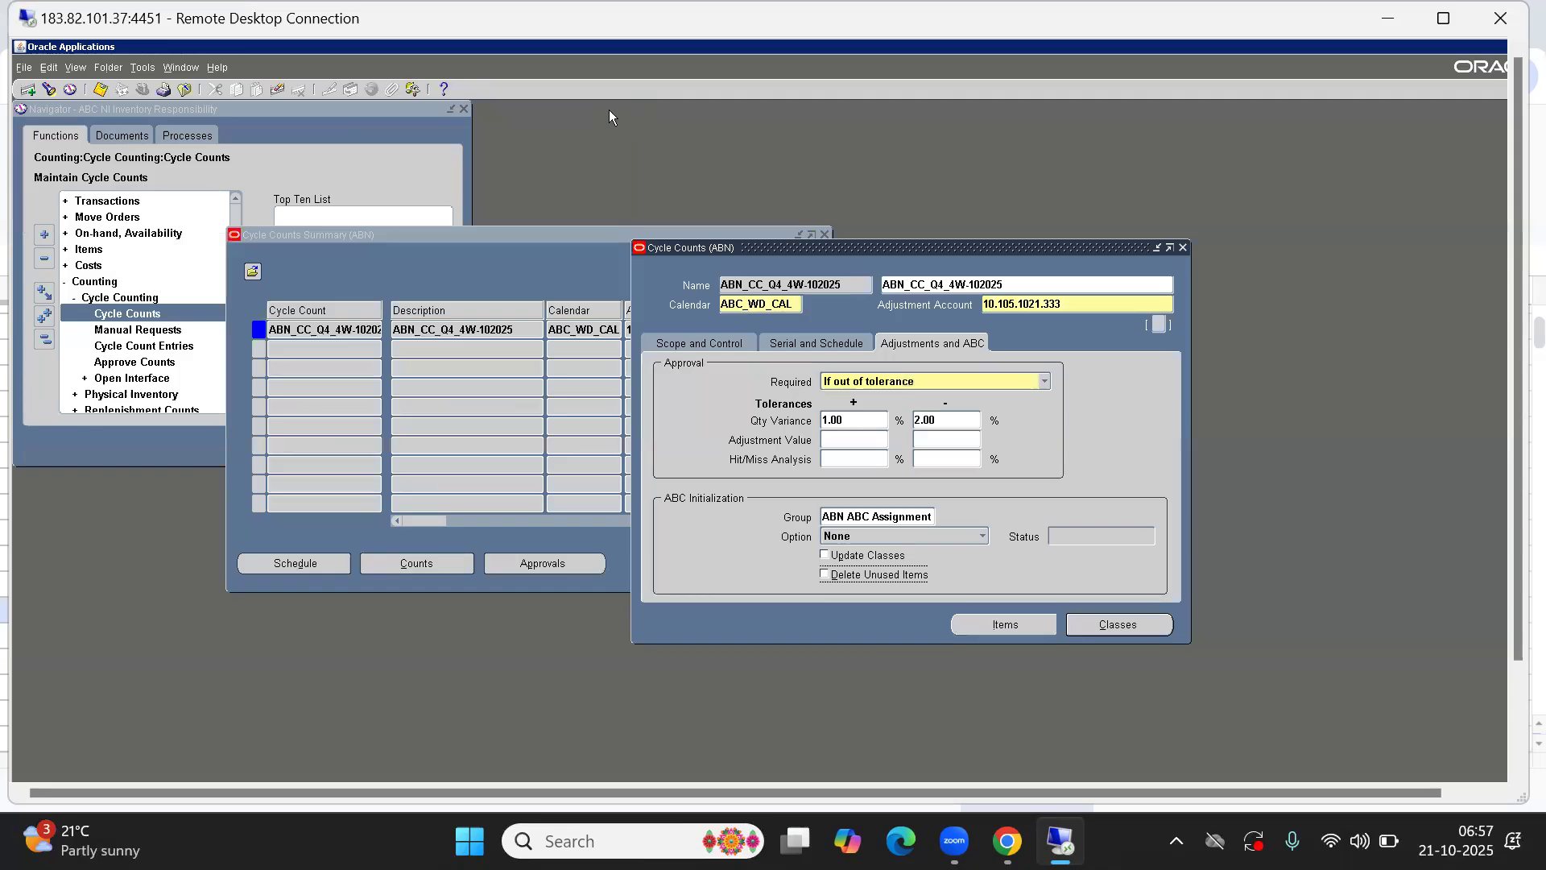
- Open the classes of cycle count ABN_CC_Q4_4W-102025 and try to choose a class name from the list of values
left_click(1122, 626)
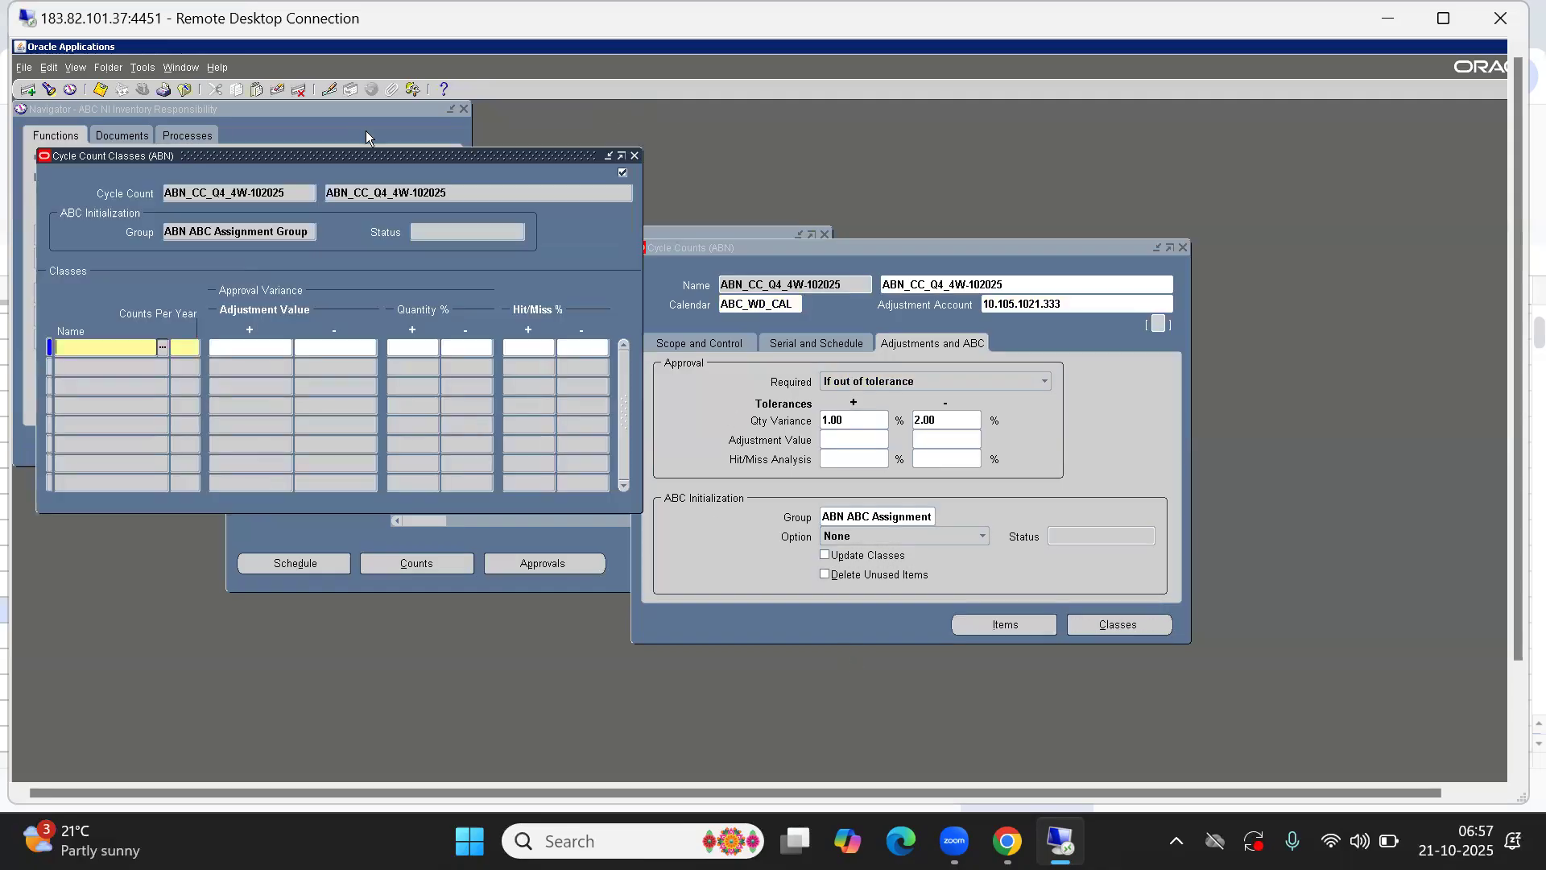
left_click_drag(307, 158, 900, 180)
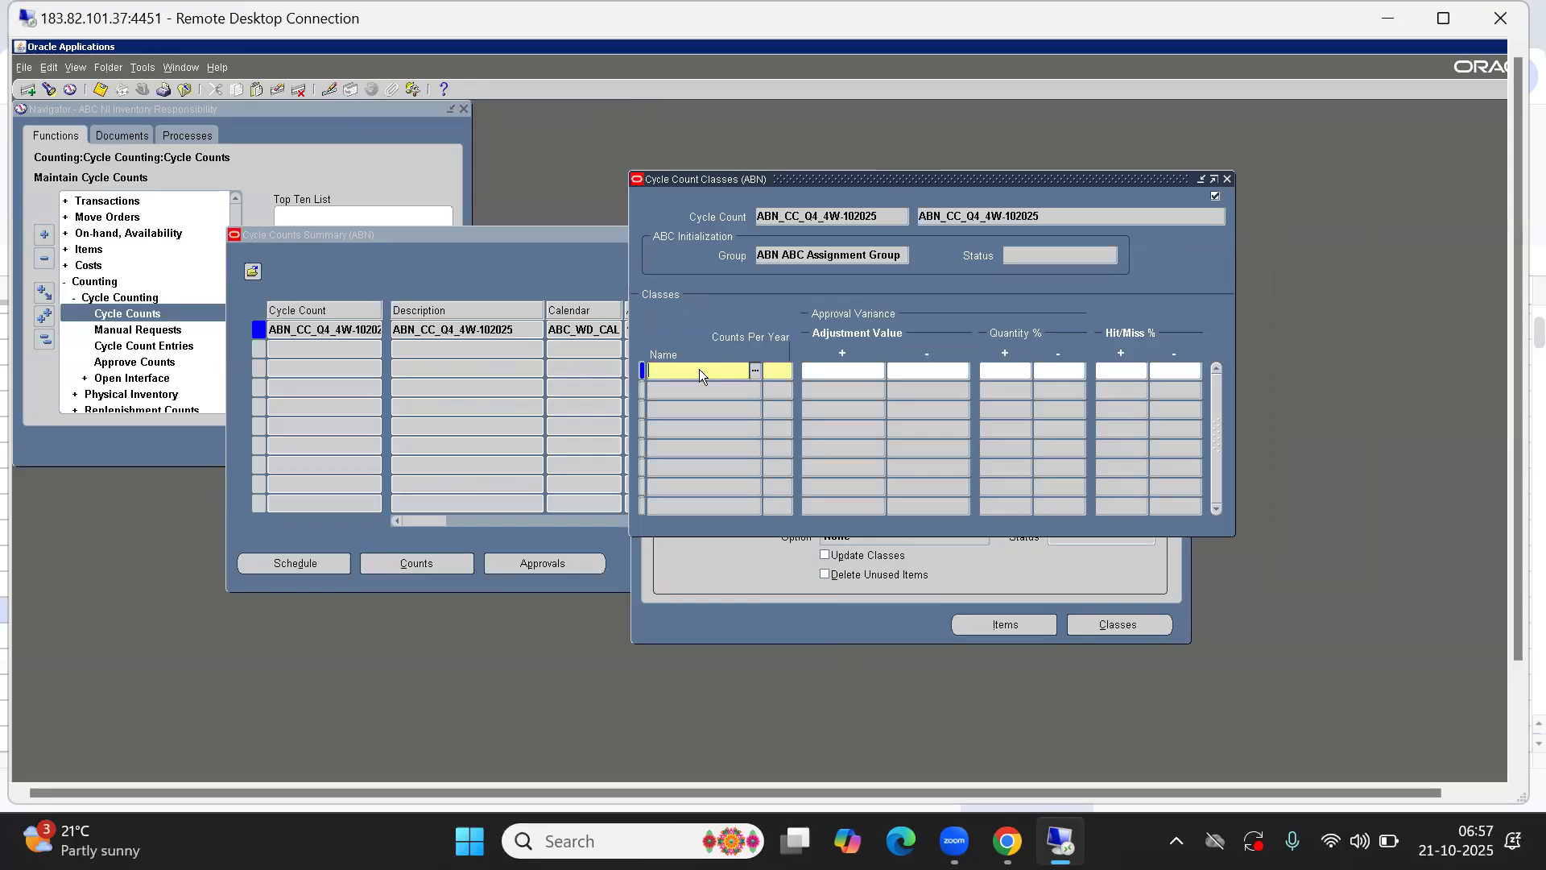
left_click(754, 371)
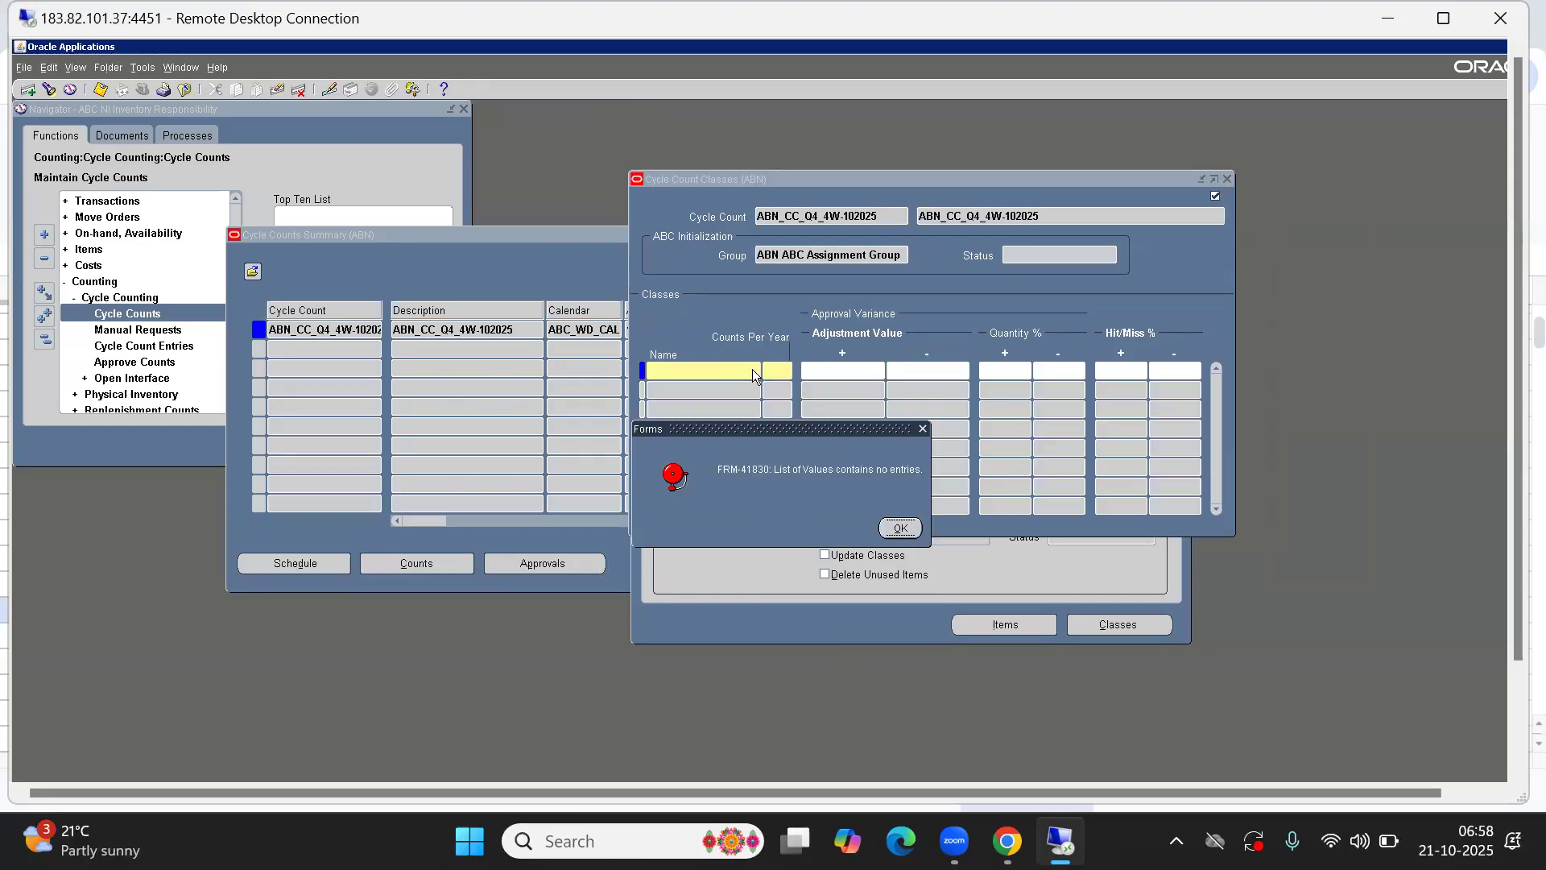
left_click(900, 525)
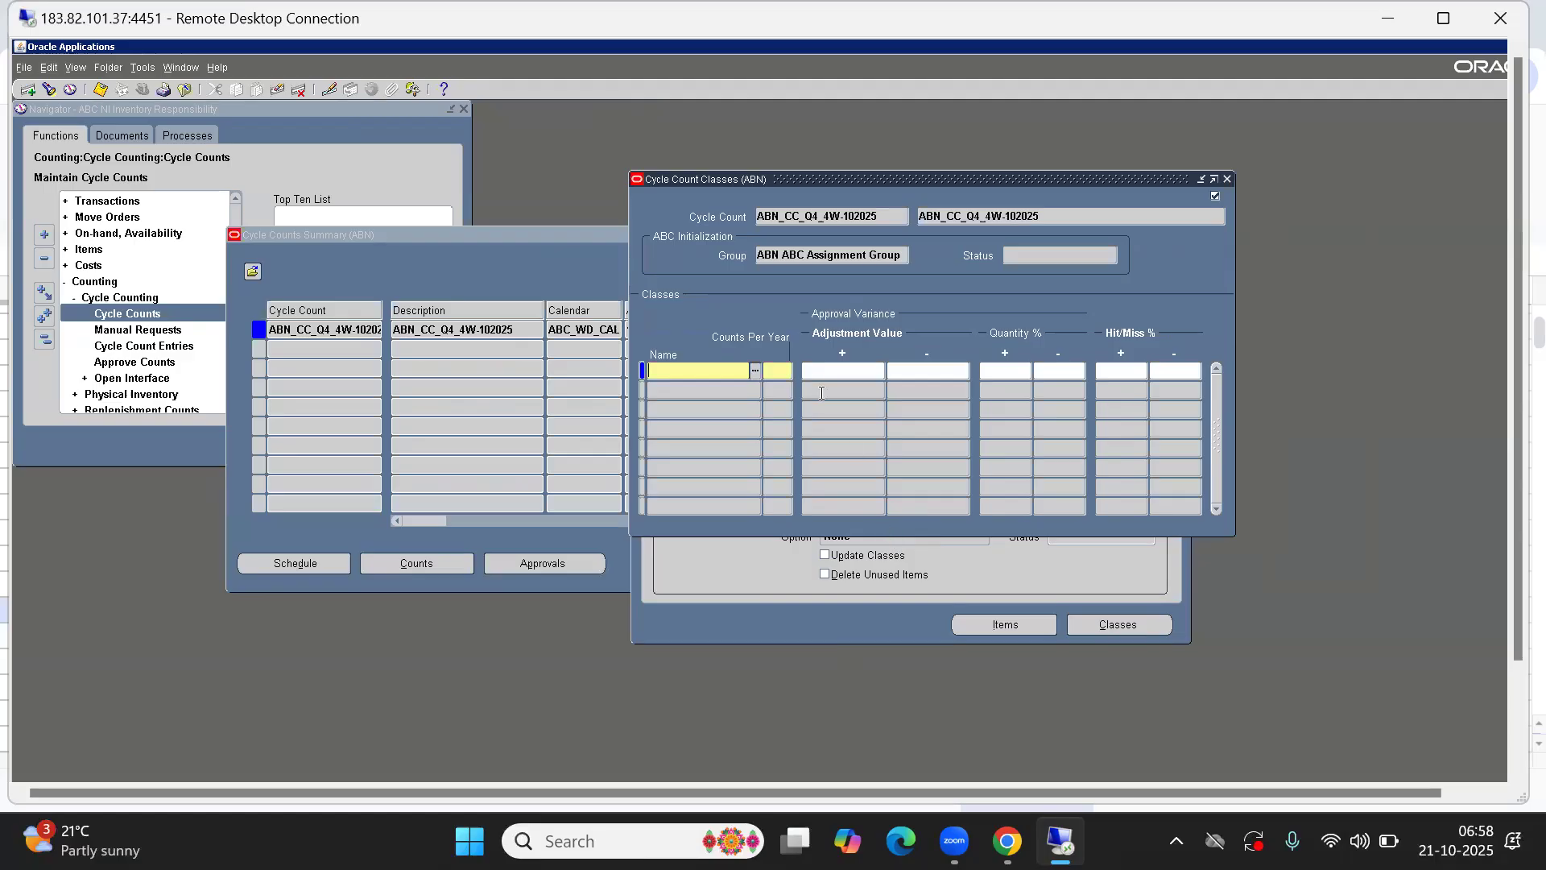
left_click(775, 371)
left_click(675, 371)
left_click(780, 371)
left_click(993, 371)
left_click(923, 378)
left_click(833, 374)
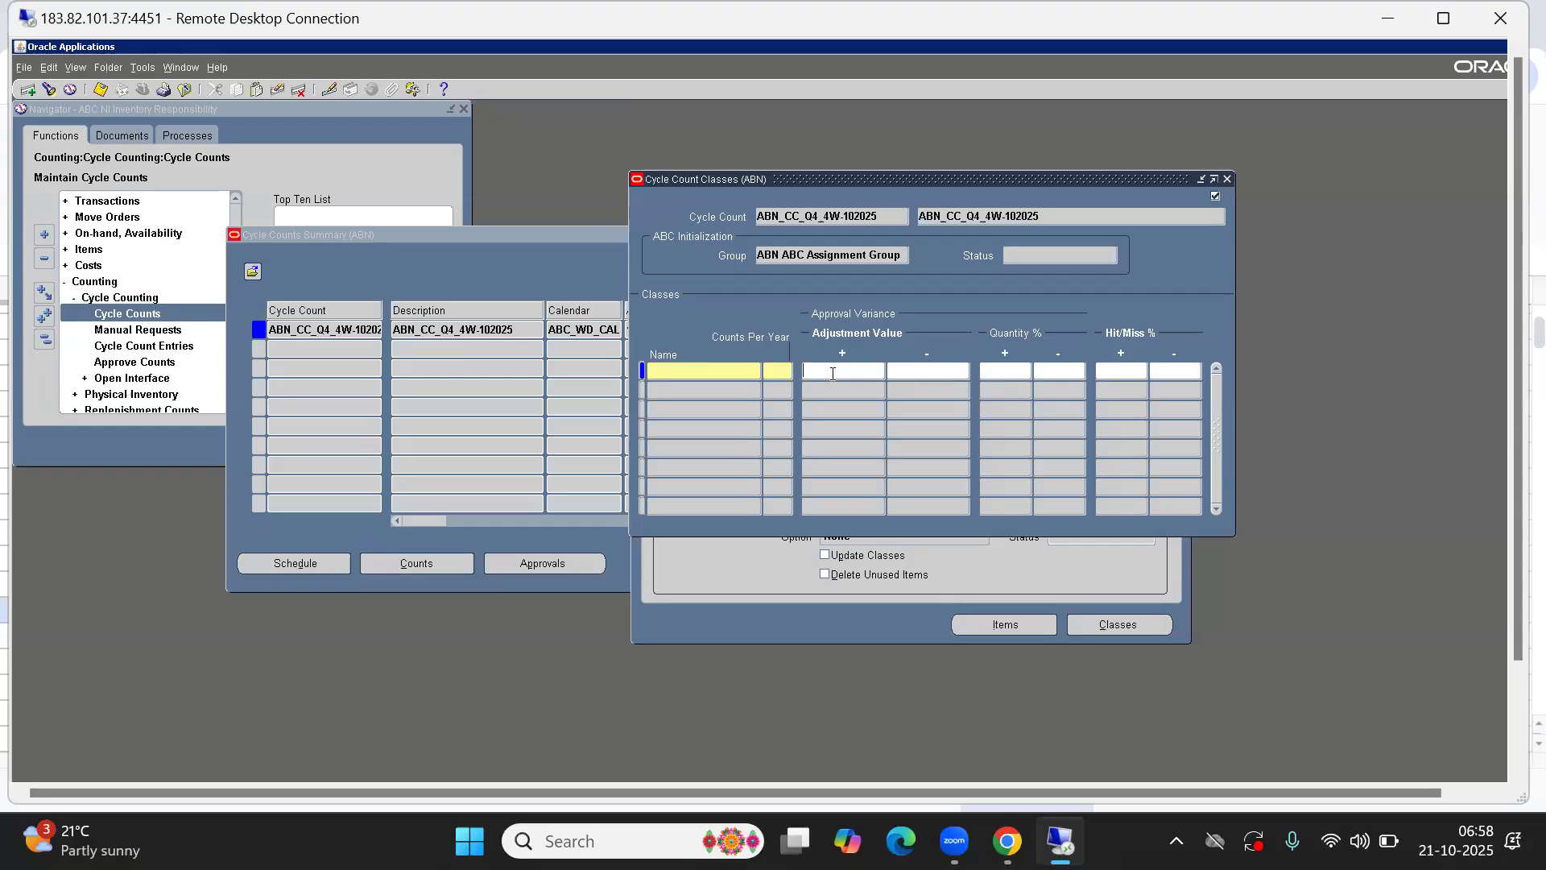
- Try class-level quantity variances of 1% positive and 2% negative, clear the line and close the classes window
left_click(1004, 372)
key("BackSpace")
type("1")
key("Tab")
type("2")
key("Tab")
left_click(911, 453)
left_click(277, 88)
left_click(1228, 179)
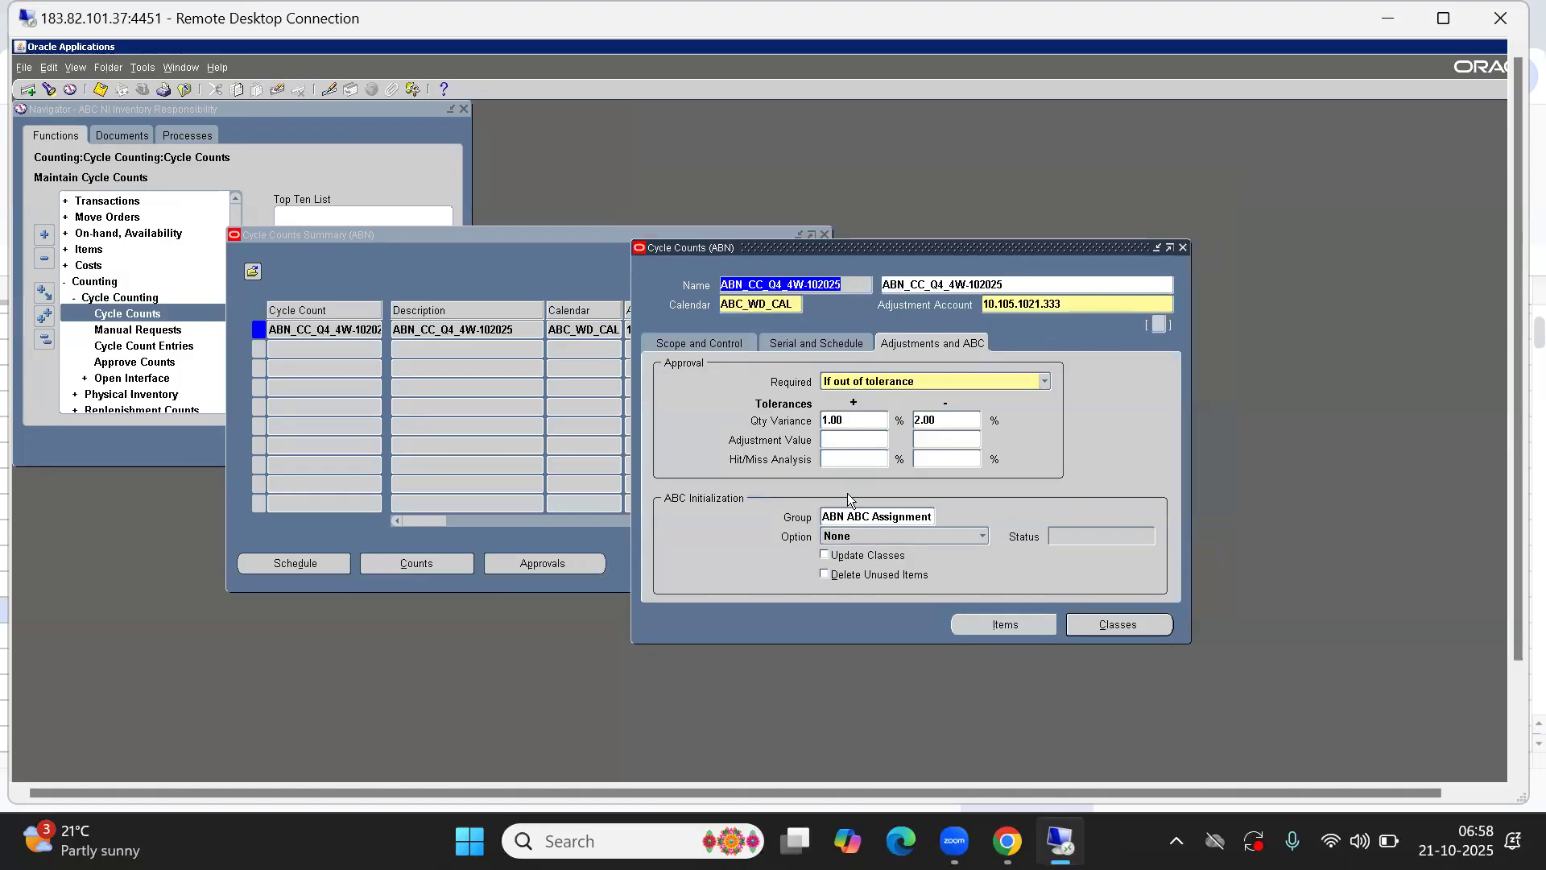
- Open the cycle count's items, choose ABN A Class on the first line and list the available system items
left_click(1005, 625)
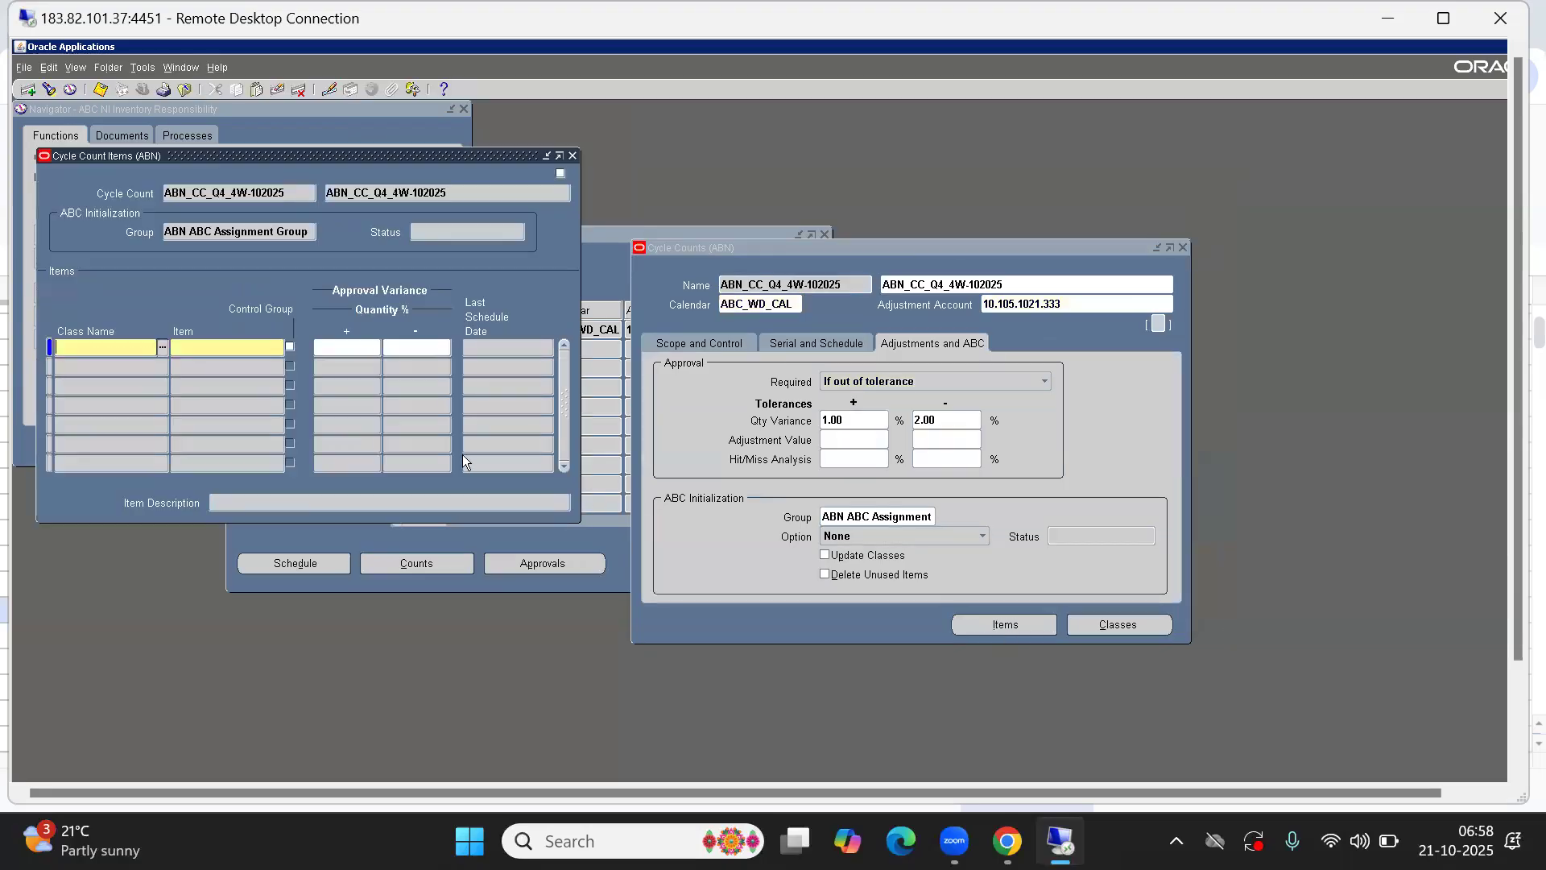
left_click(162, 348)
key("Return")
key("ctrl+l")
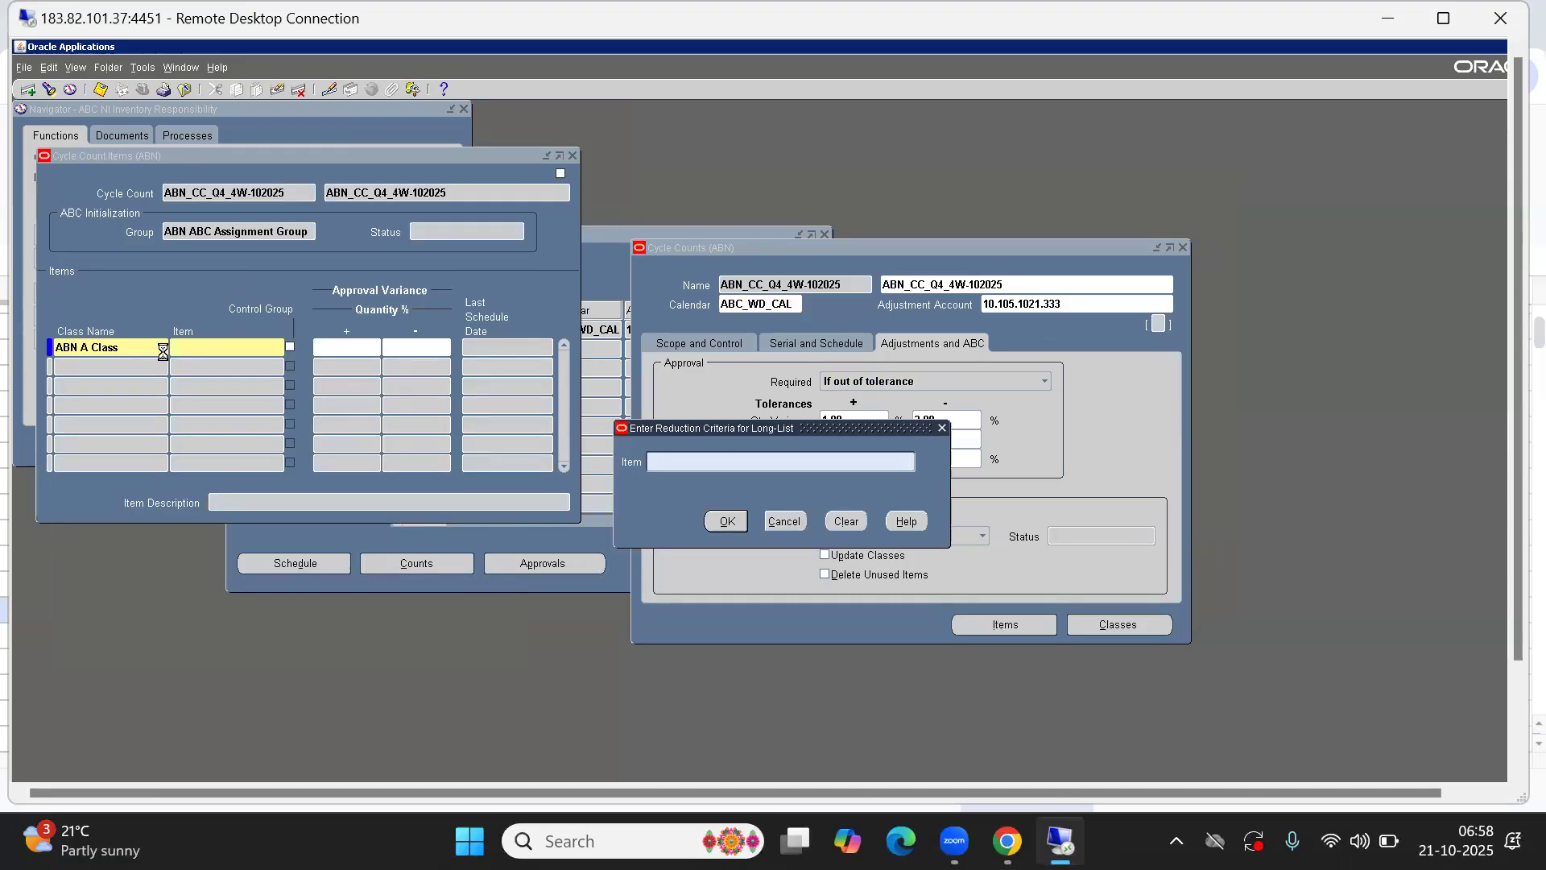
type("%")
key("Return")
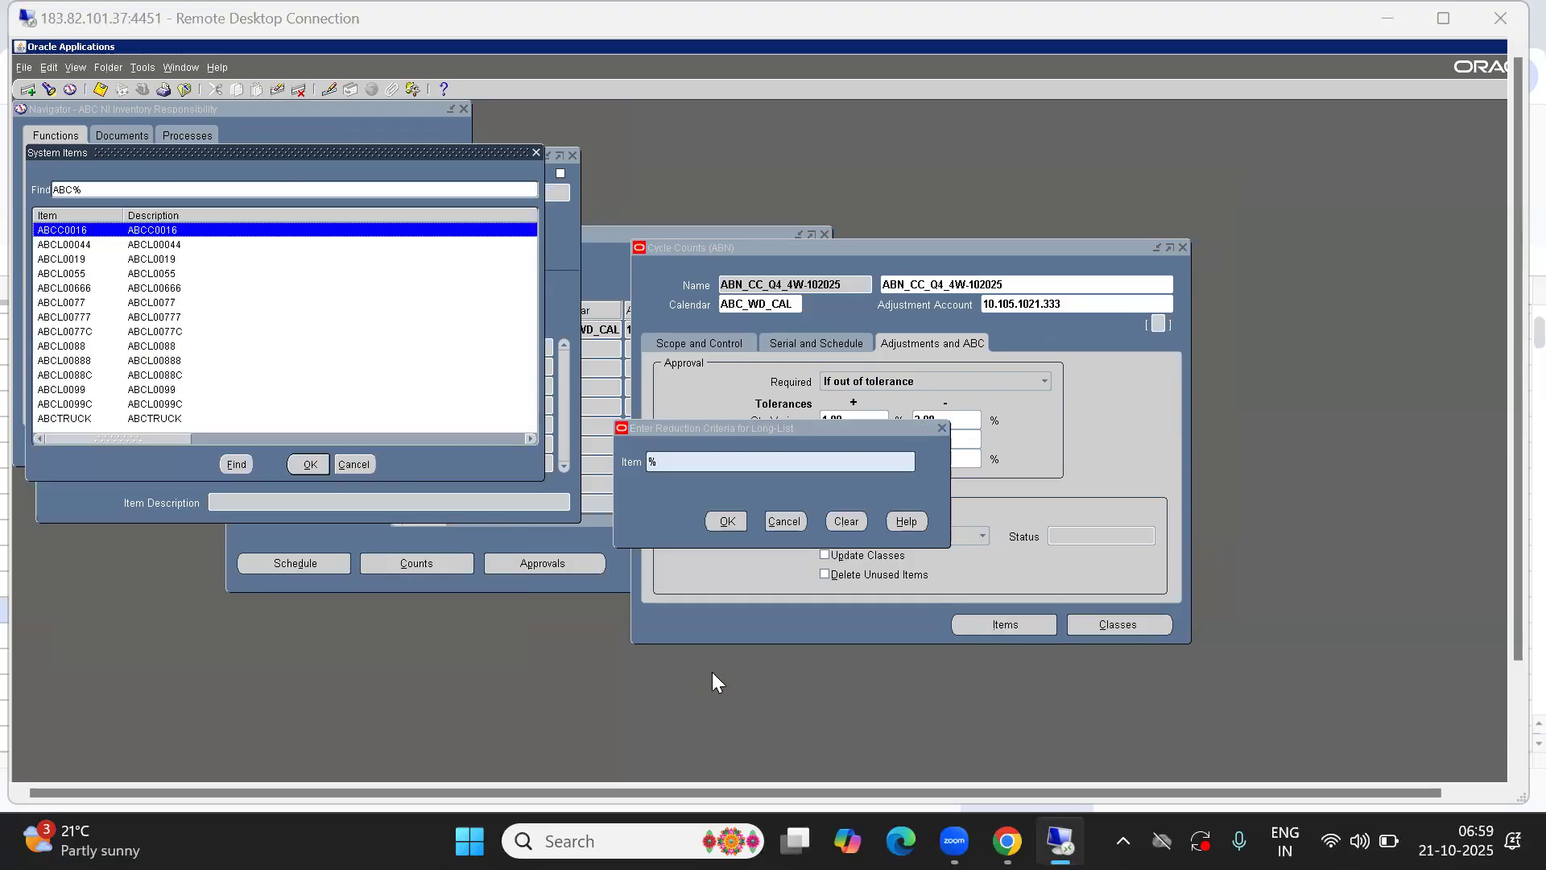
- Copy item number ABCL0099C from the Cycle Count Example in Chrome and assign that item to the ABN A Class line
key("alt+Tab")
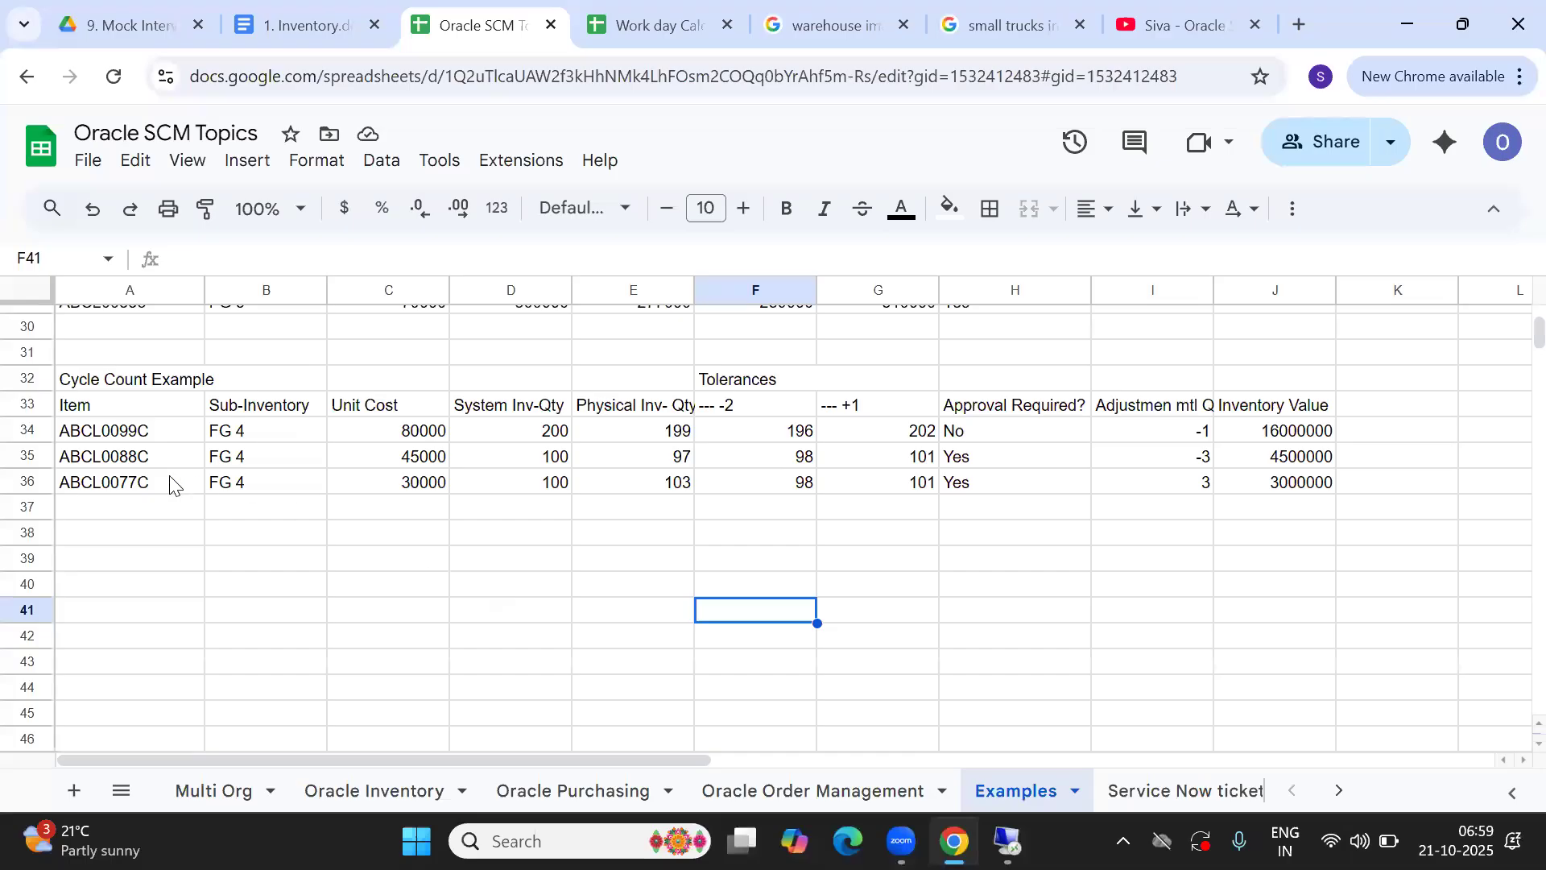
left_click(180, 484)
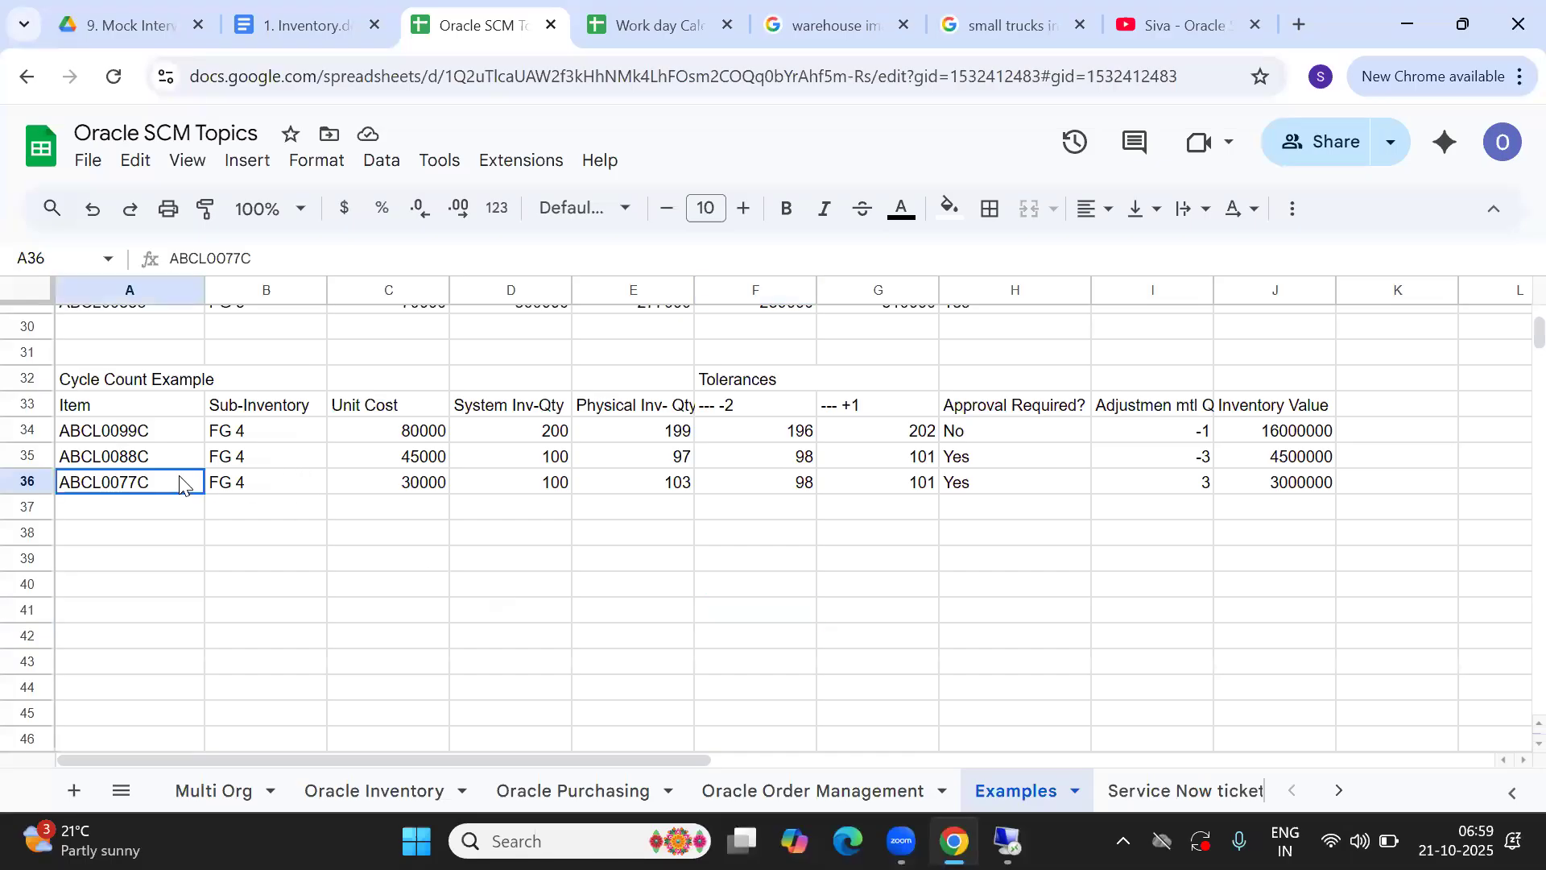
key("Up")
key("Up")
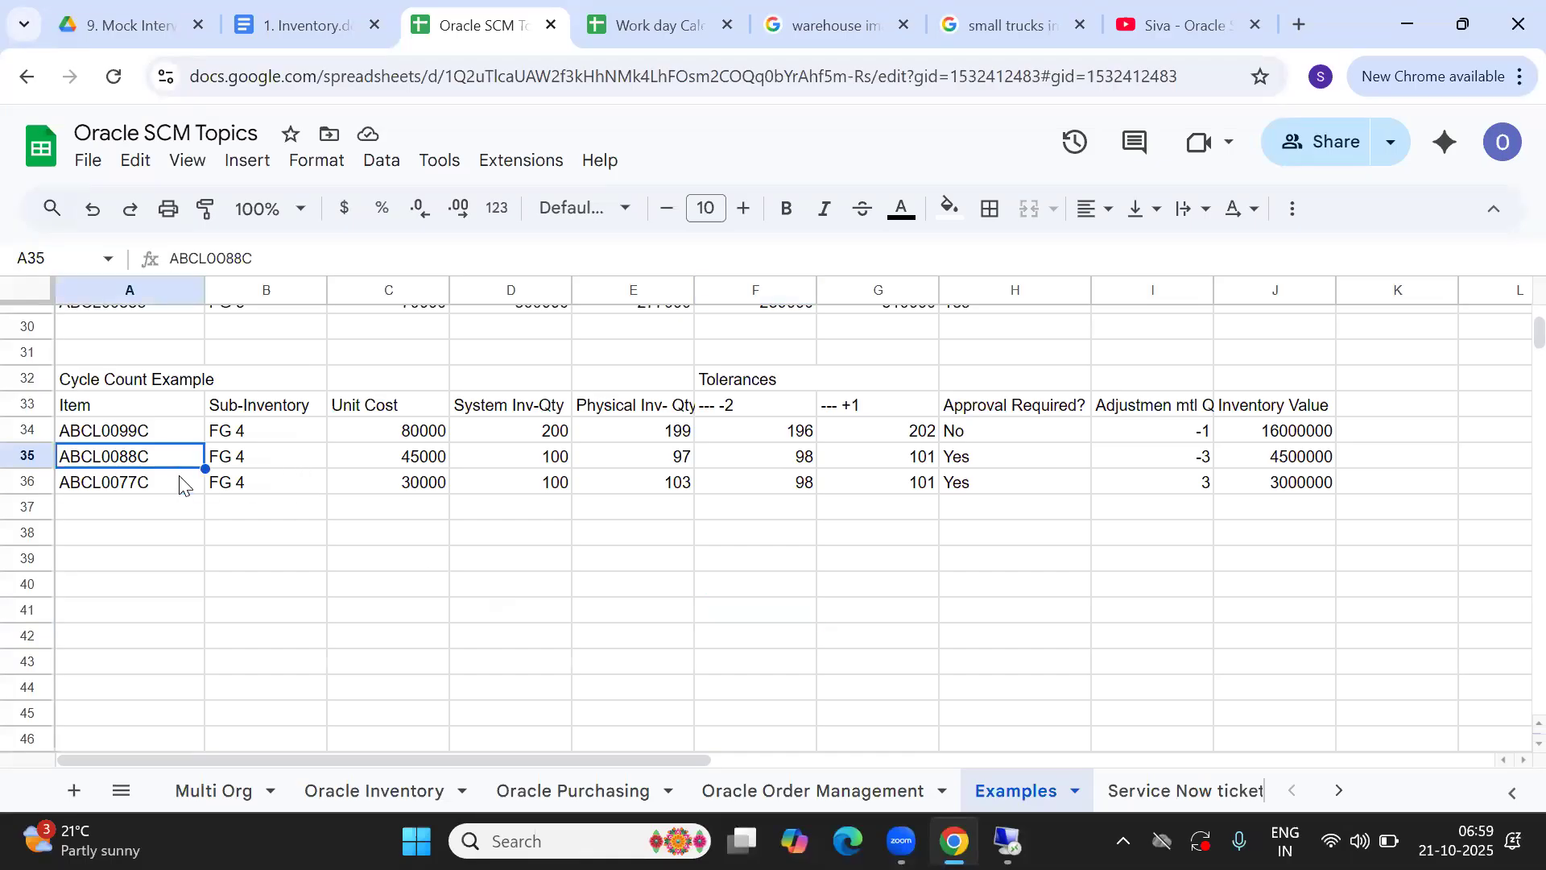
key("ctrl+c")
key("alt+Tab")
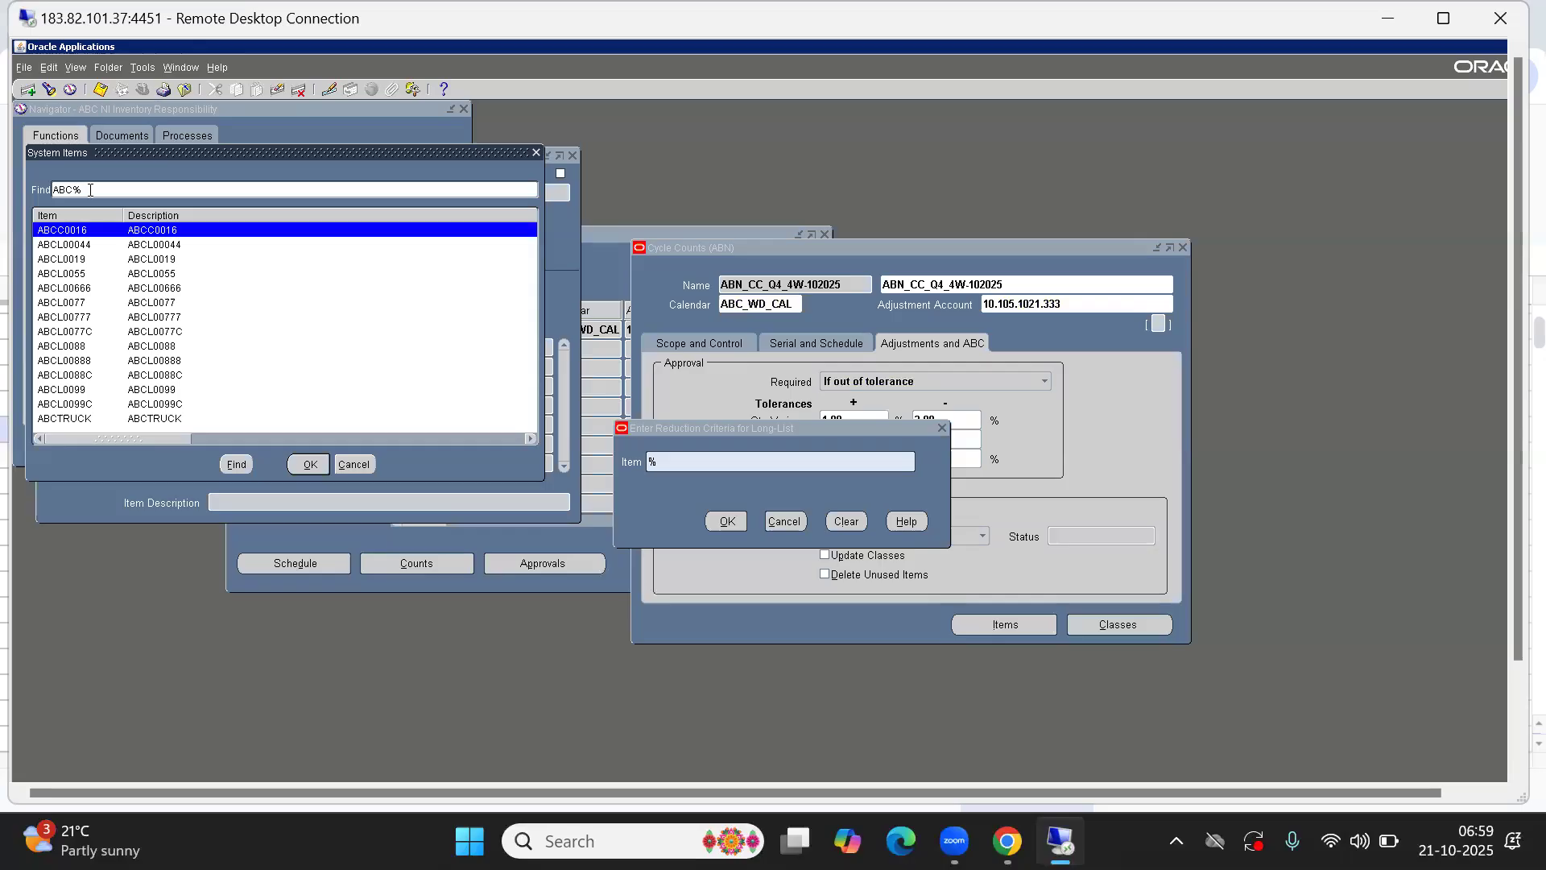
key("ctrl+v")
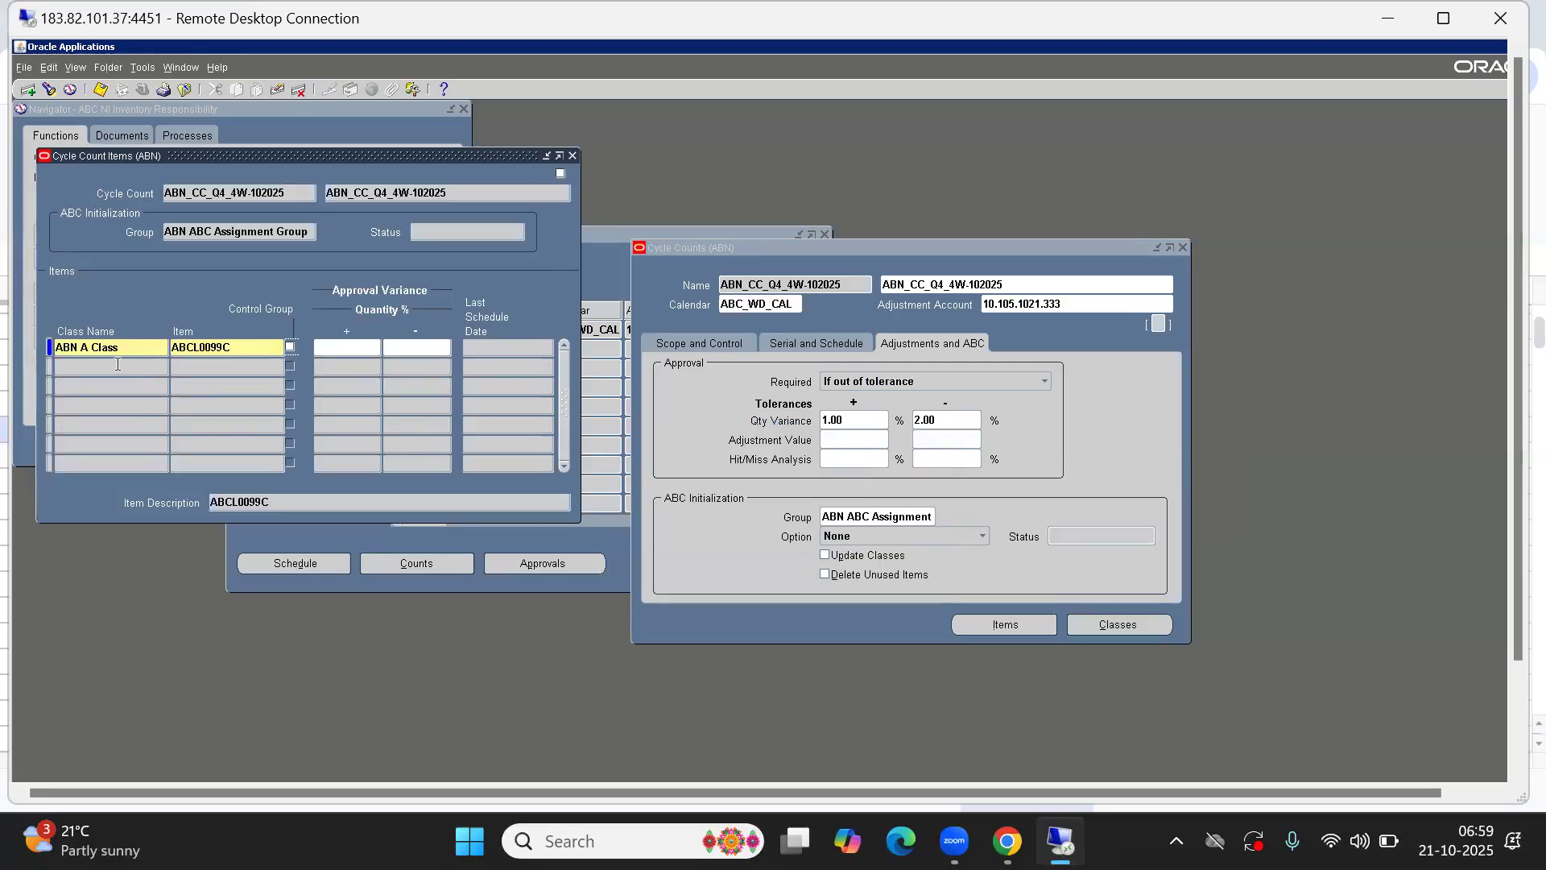
- Set the ABN A Class line's approval variance to 1% positive and 2% negative, checking the tolerances in the Chrome spreadsheet
left_click(351, 343)
key("Tab")
key("alt+Tab")
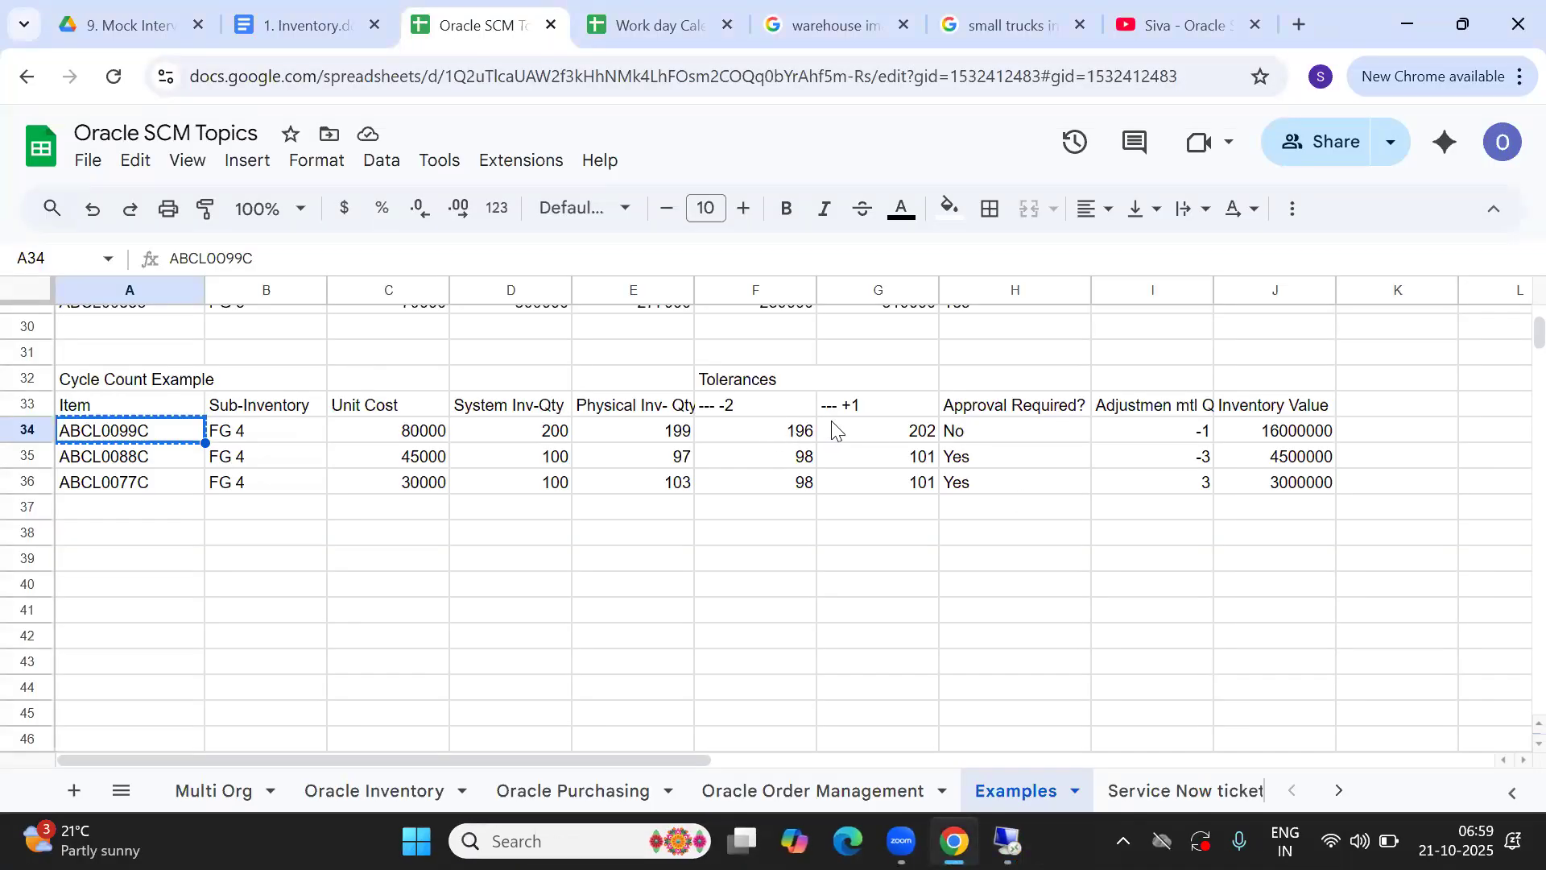
key("alt+Tab")
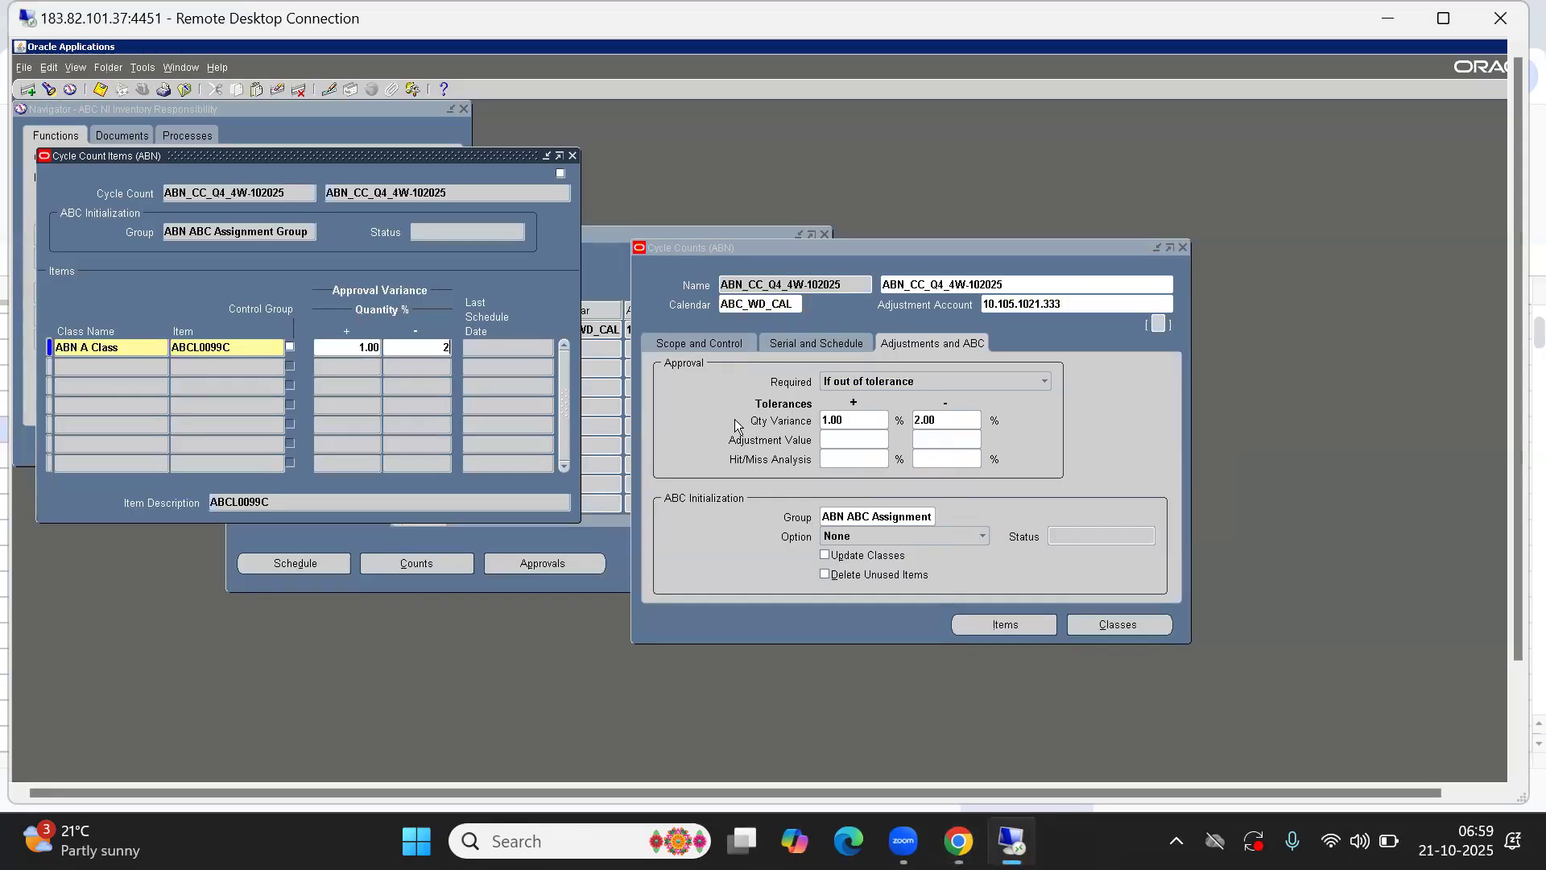
- Add a line for ABN B Class and assign item ABCL0088C from the Cycle Count Example to it
left_click(106, 365)
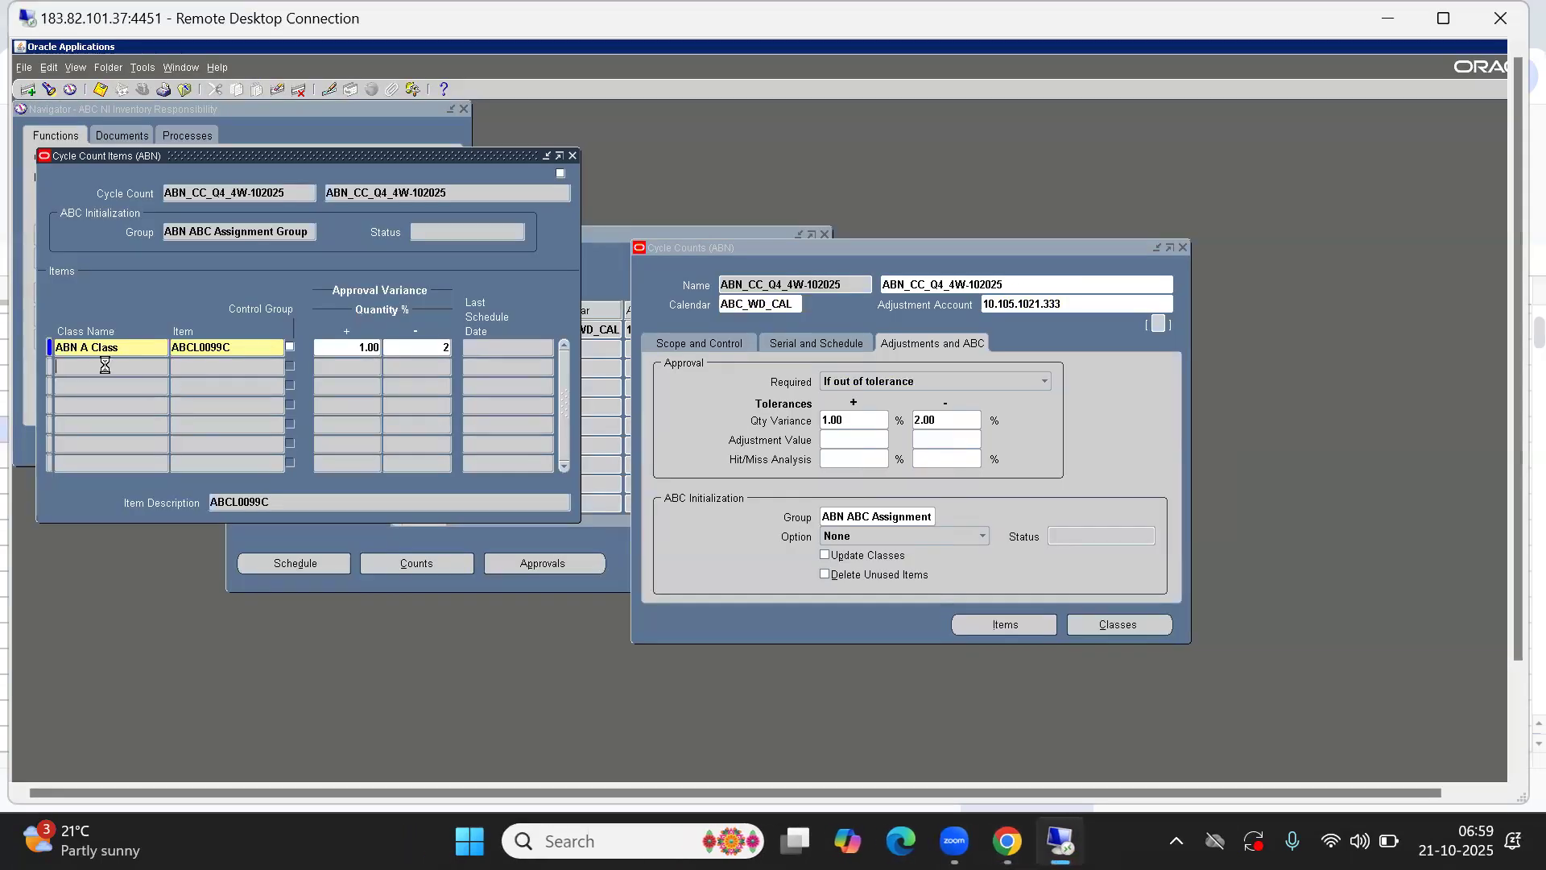
type("B%")
key("Tab")
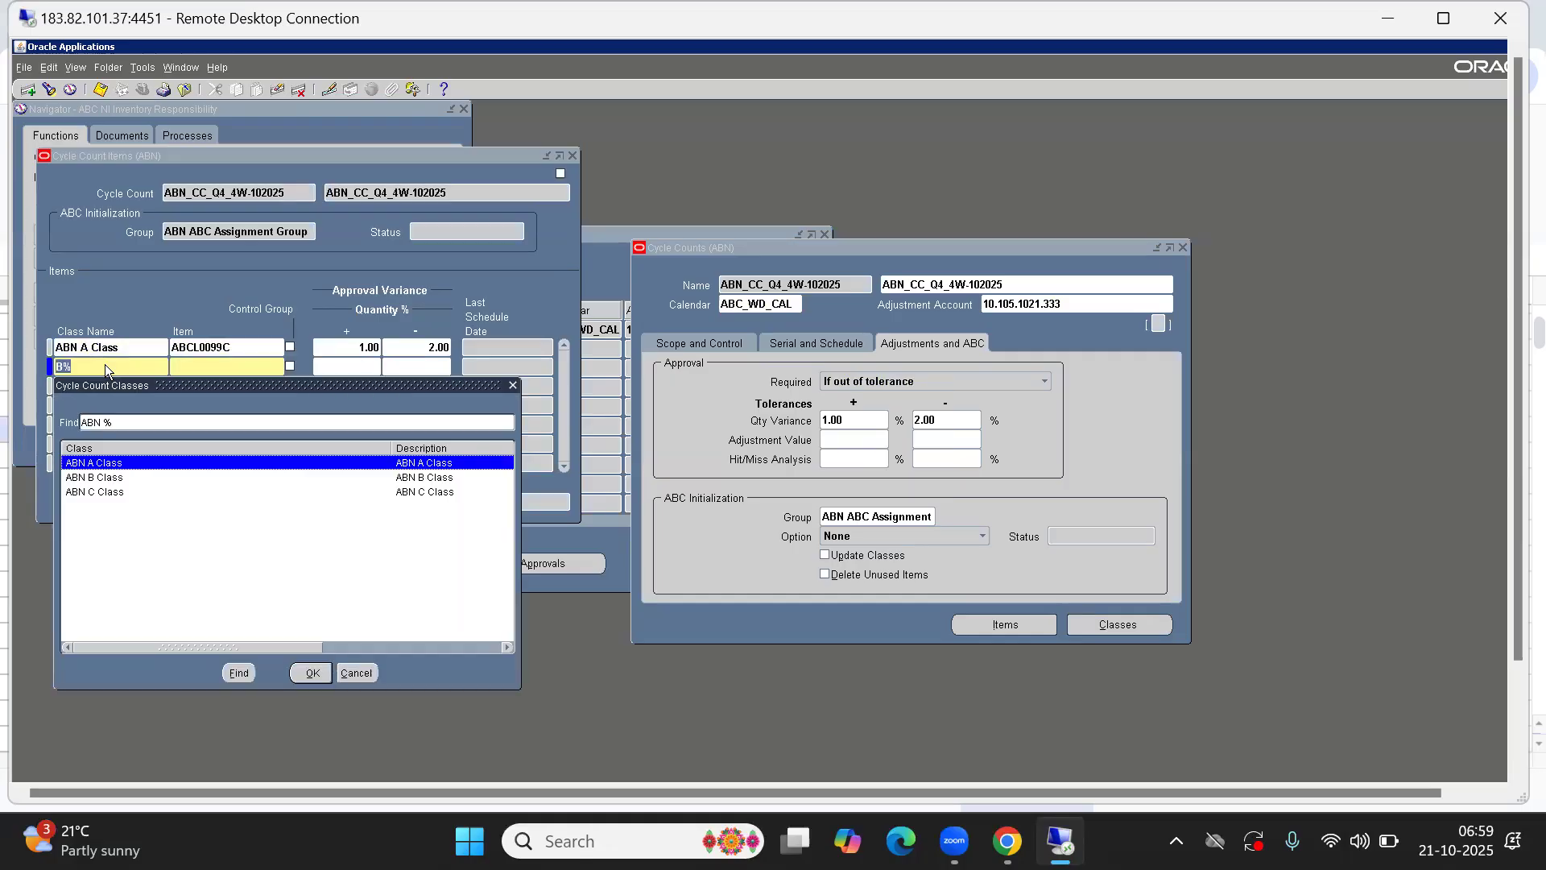
key("Return")
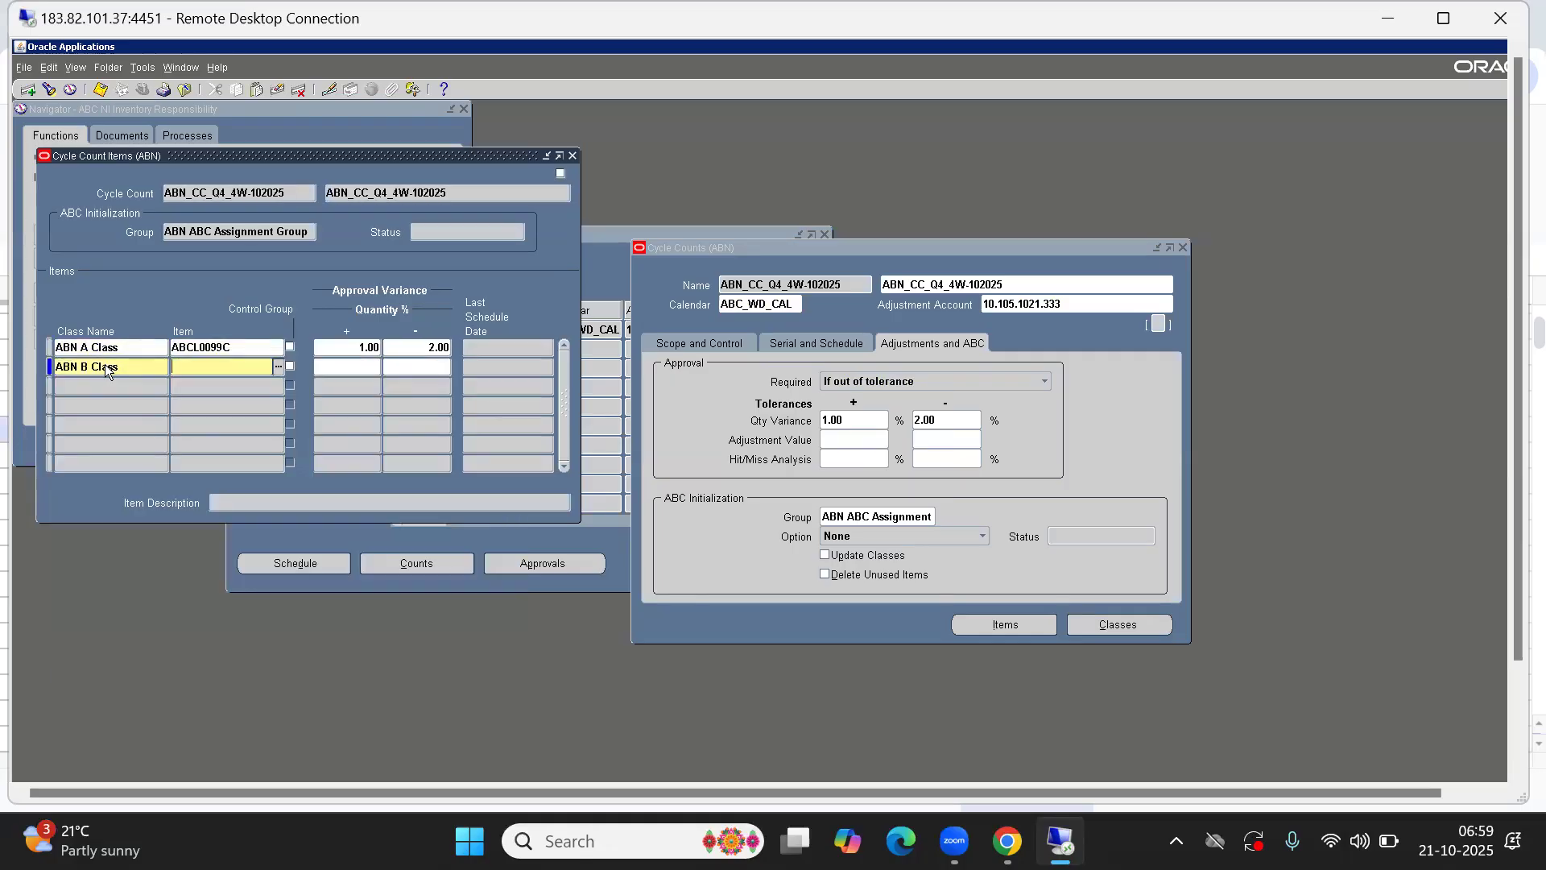
key("ctrl+l")
key("alt+Tab")
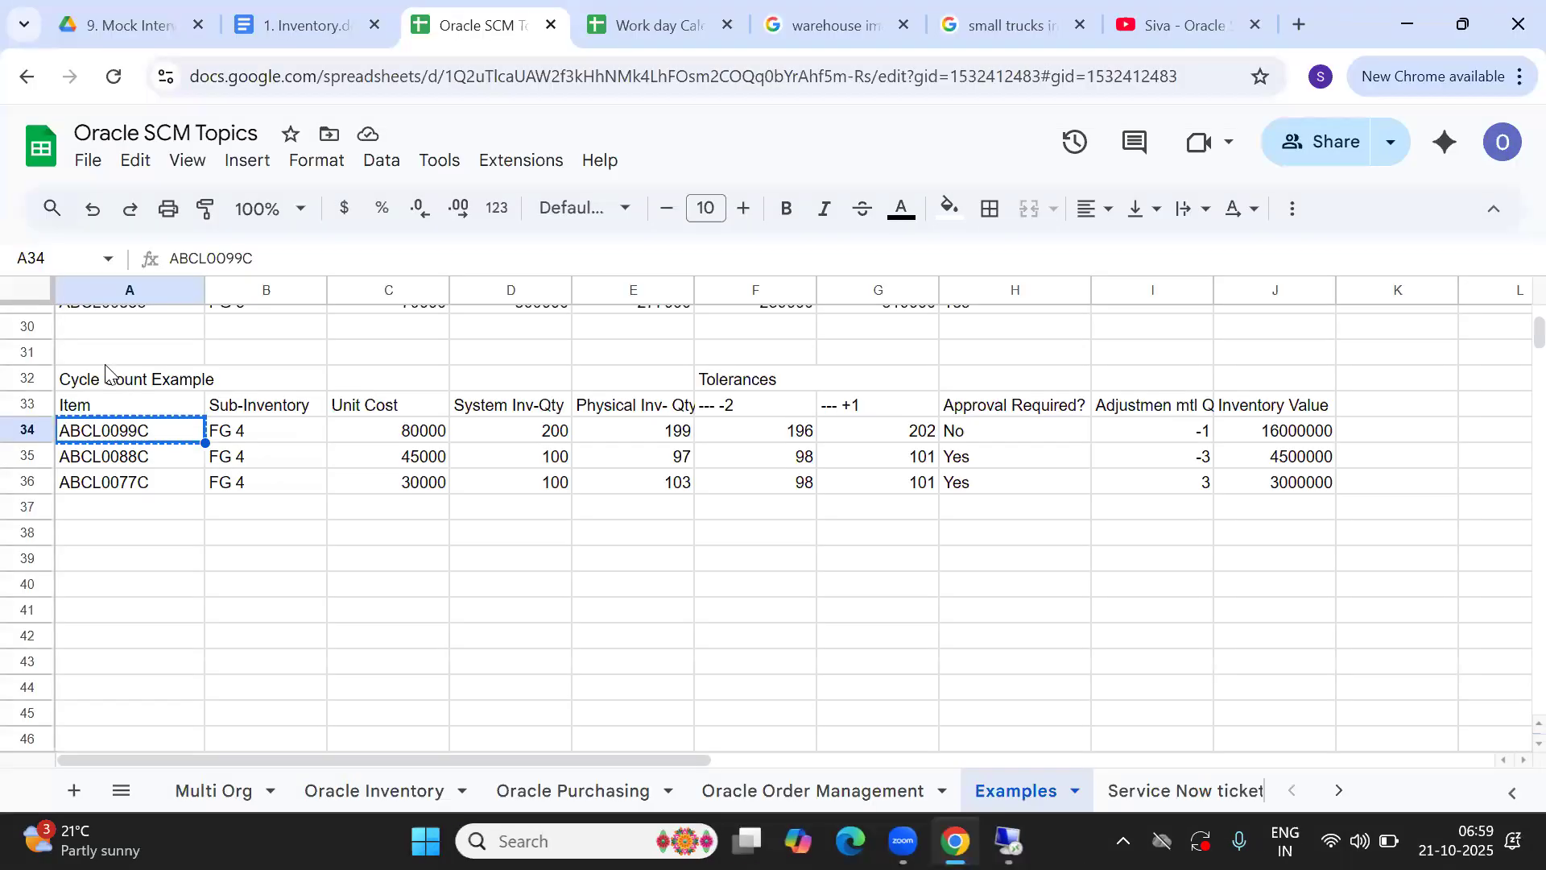
key("alt+Tab")
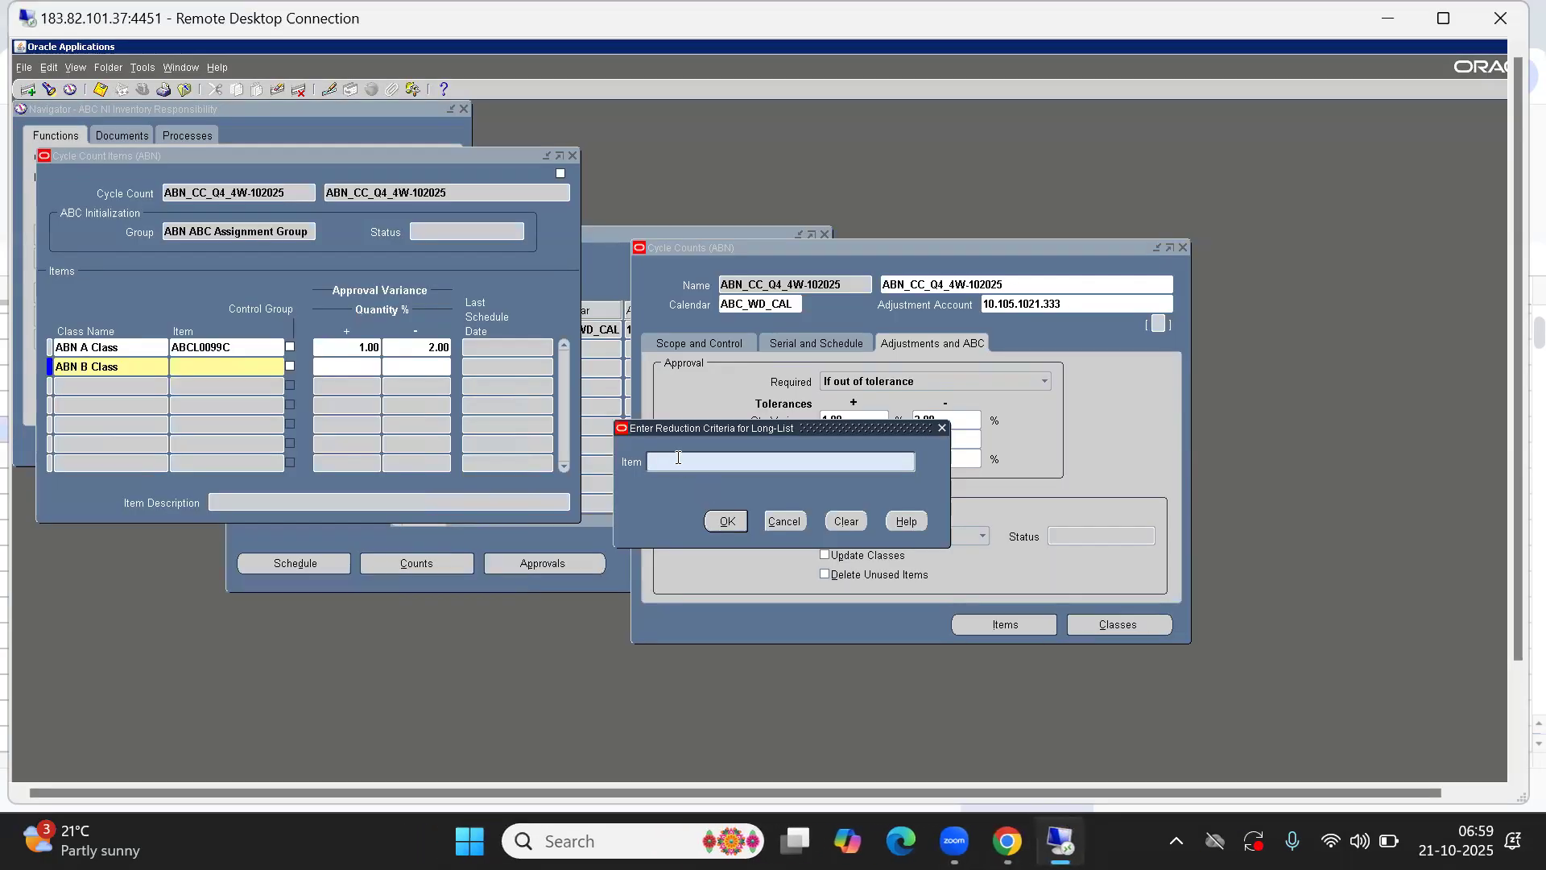
type("%88C")
key("Return")
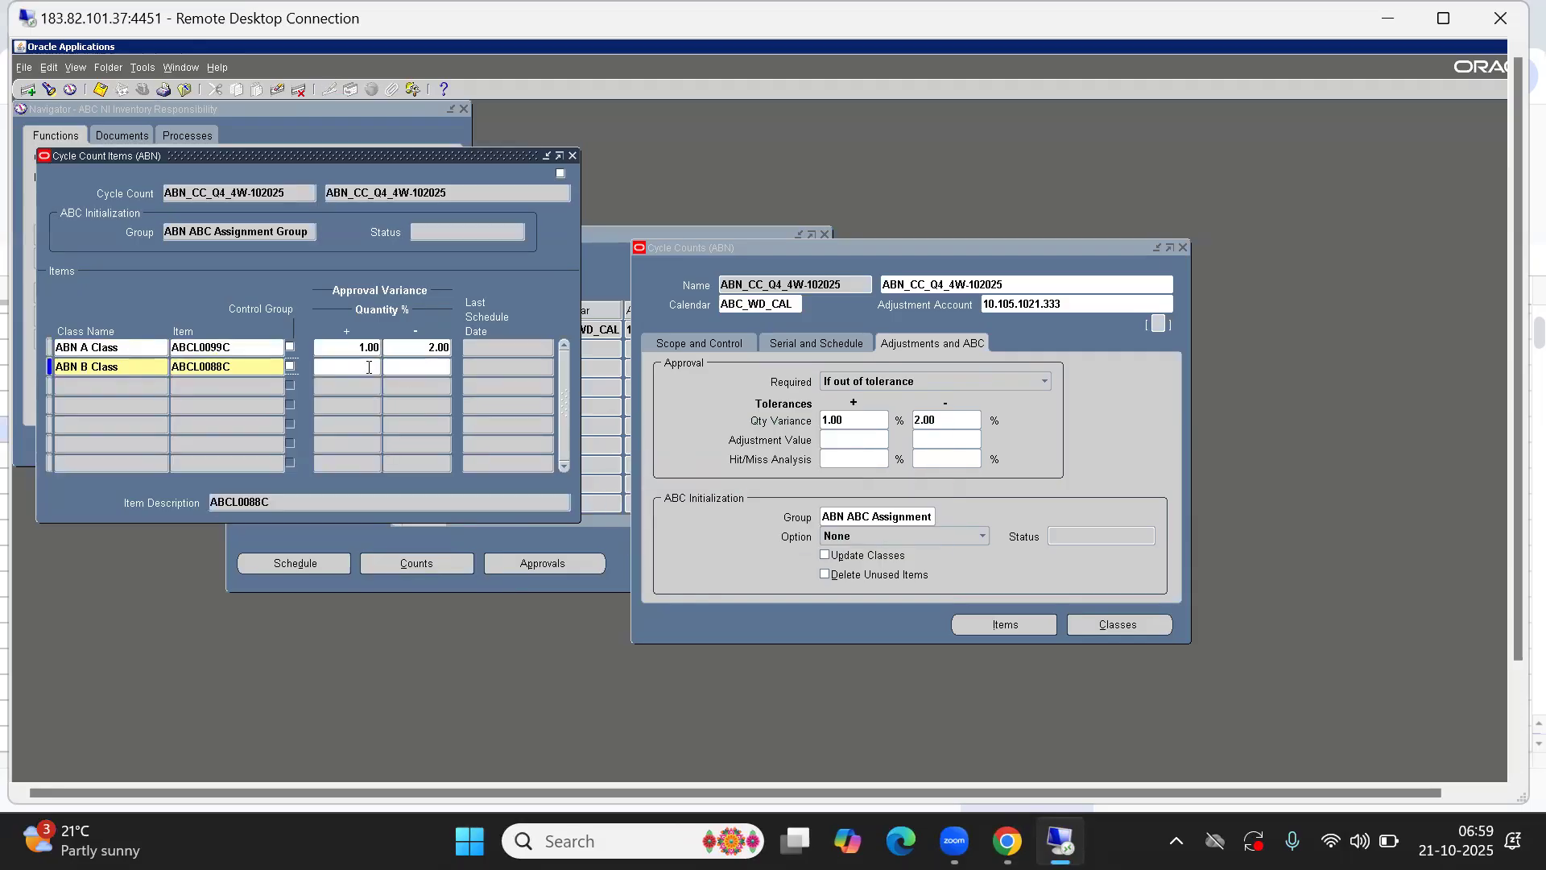
- Set the ABN B Class line's approval variance to 1% positive and 2% negative
left_click(364, 363)
key("Tab")
type("2")
key("Tab")
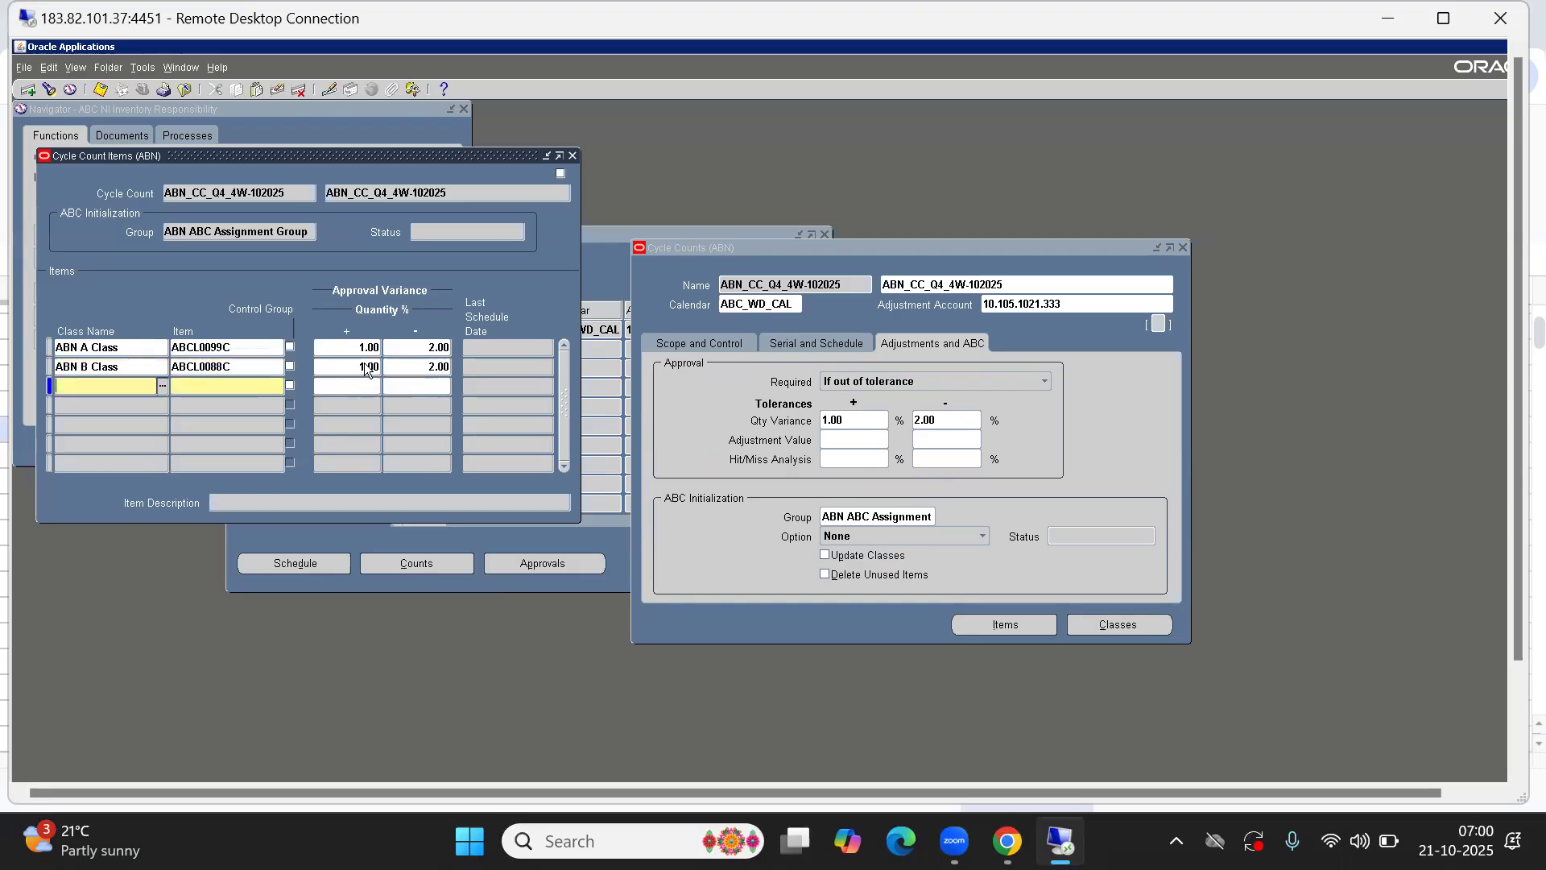
- Add a line for ABN C Class and assign item ABCL0077C from the Cycle Count Example to it
type("%C")
key("Tab")
key("Down")
key("Down")
key("Return")
key("alt+Tab")
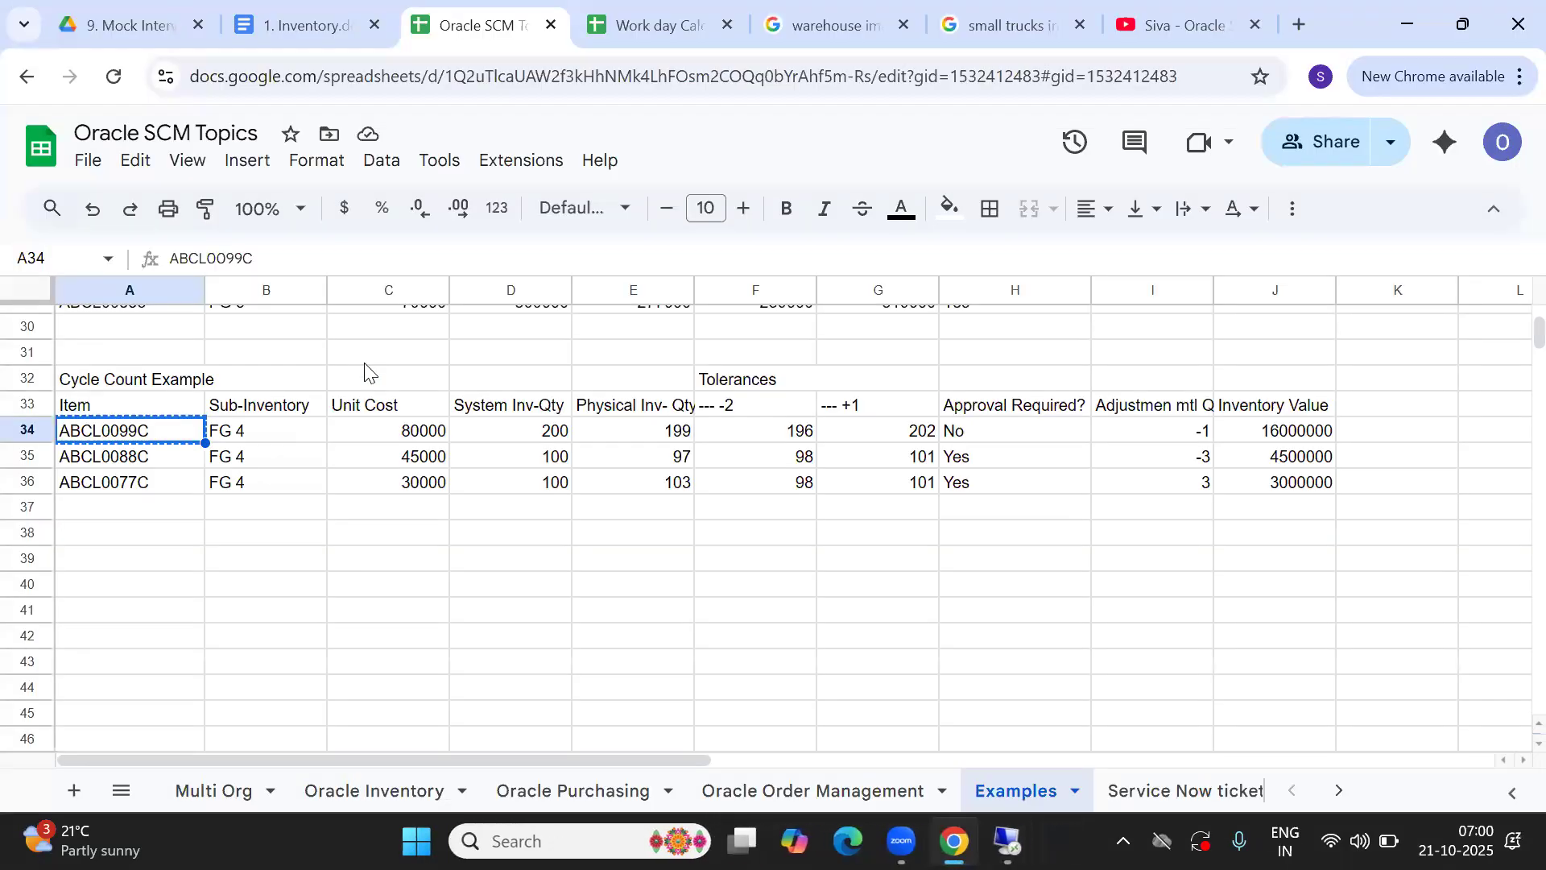
key("alt+Tab")
type("%")
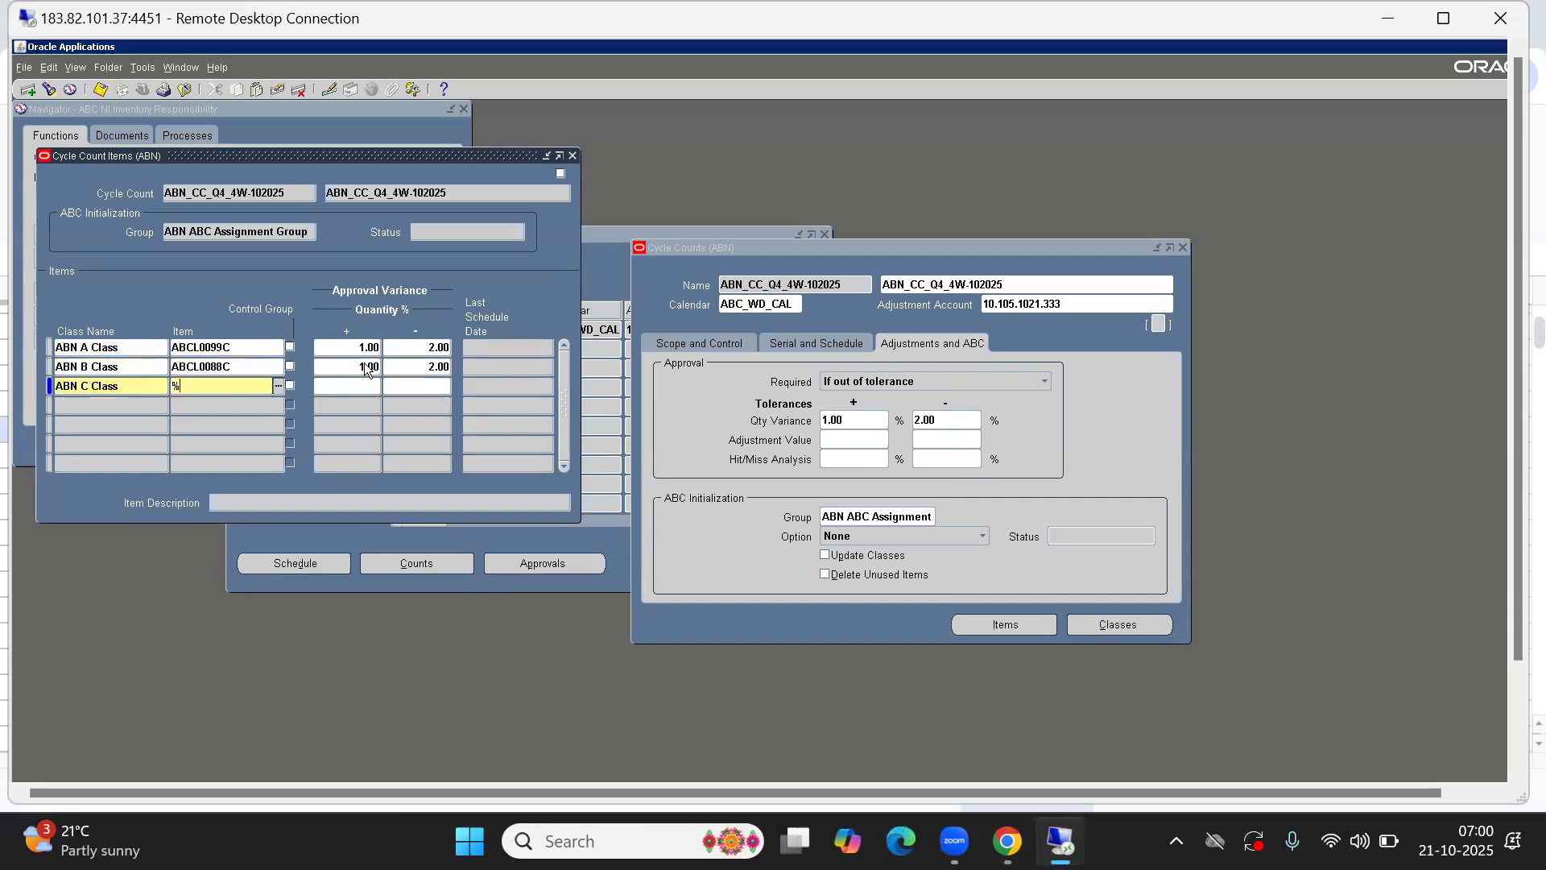
type("77%")
key("Tab")
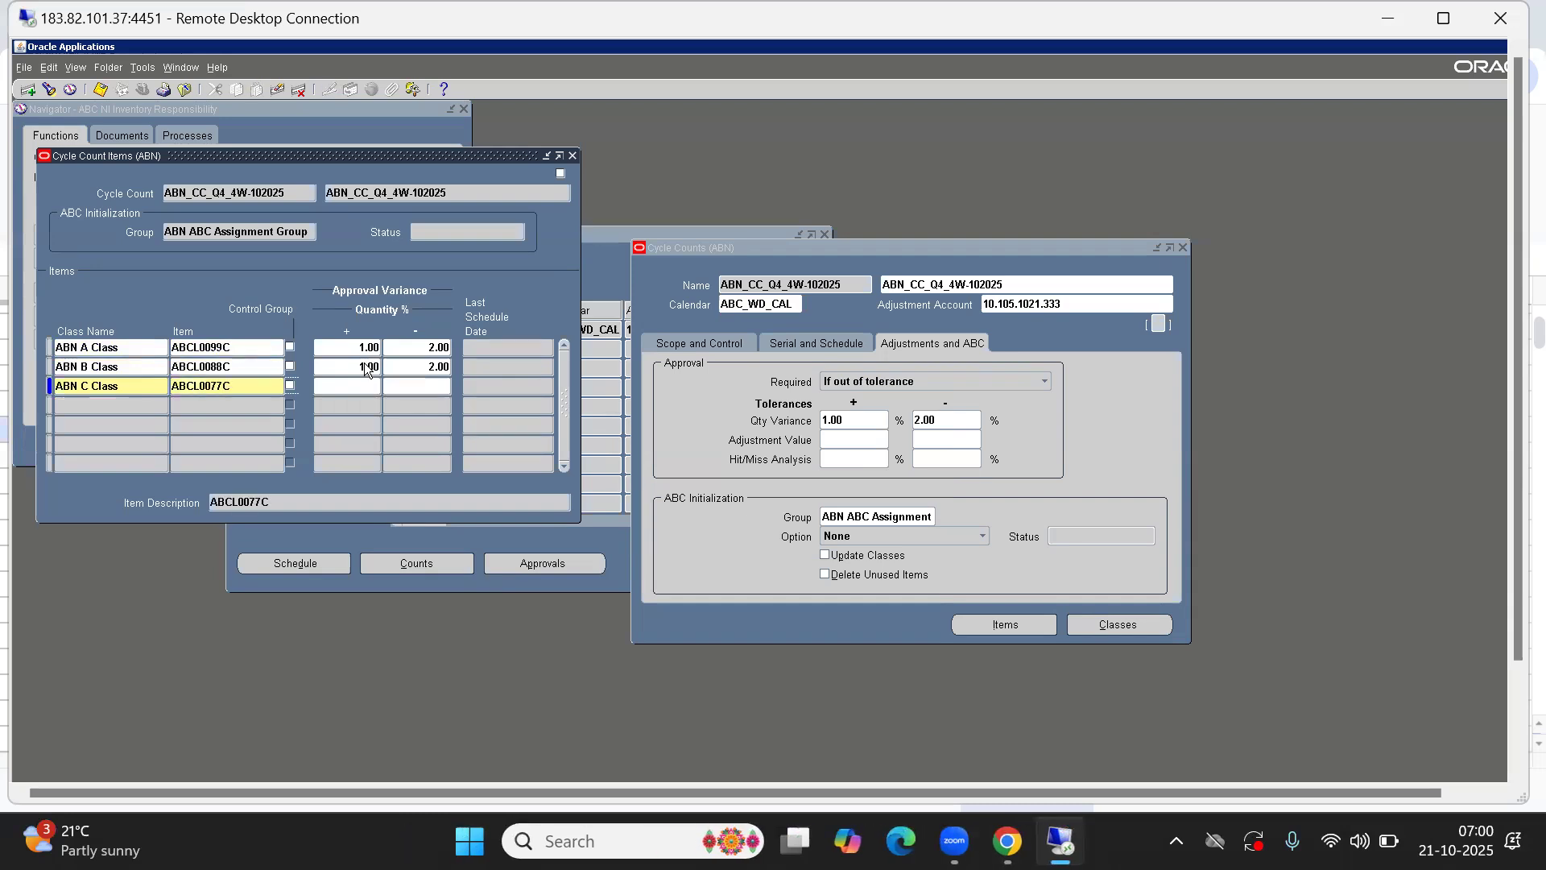
- Set the ABN C Class line's approval variance to 1% positive and 2% negative and compare it with the spreadsheet tolerances in Chrome
type("1")
key("Tab")
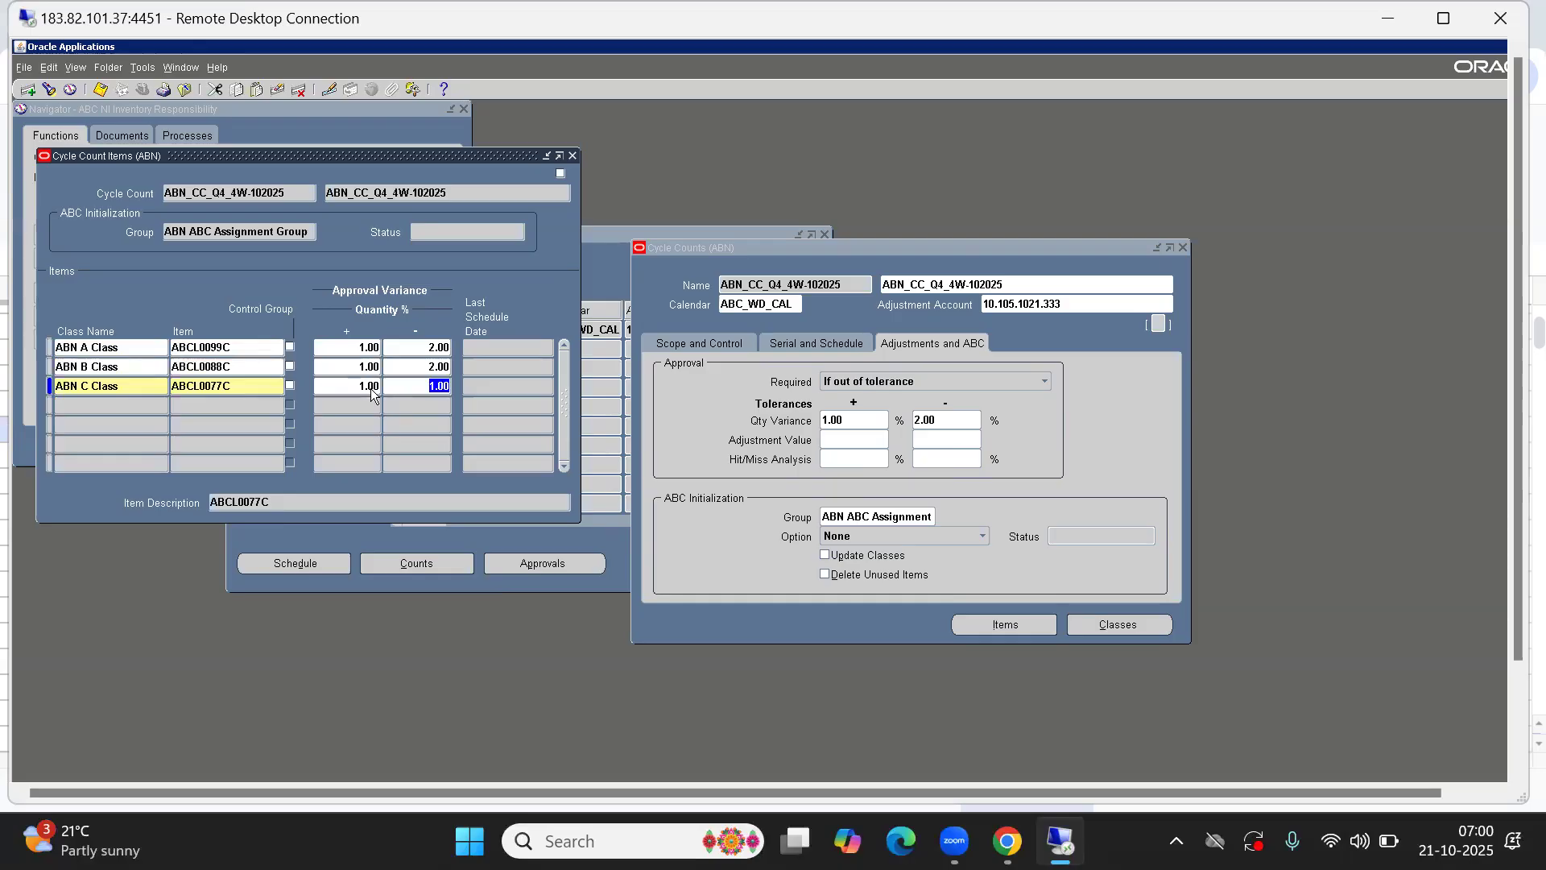
type("2")
key("Tab")
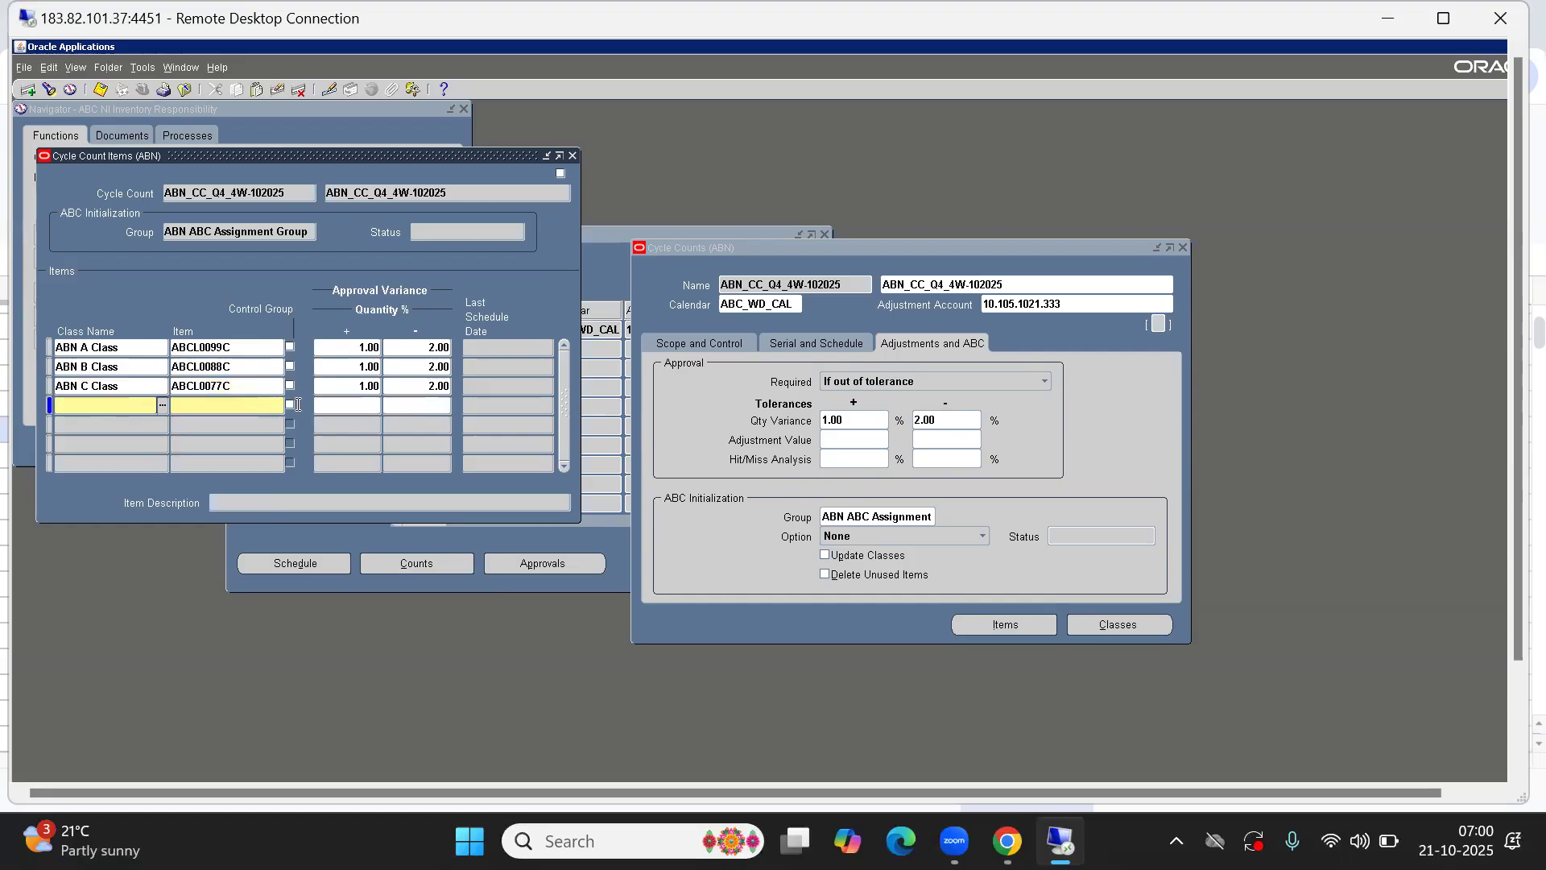
left_click(367, 387)
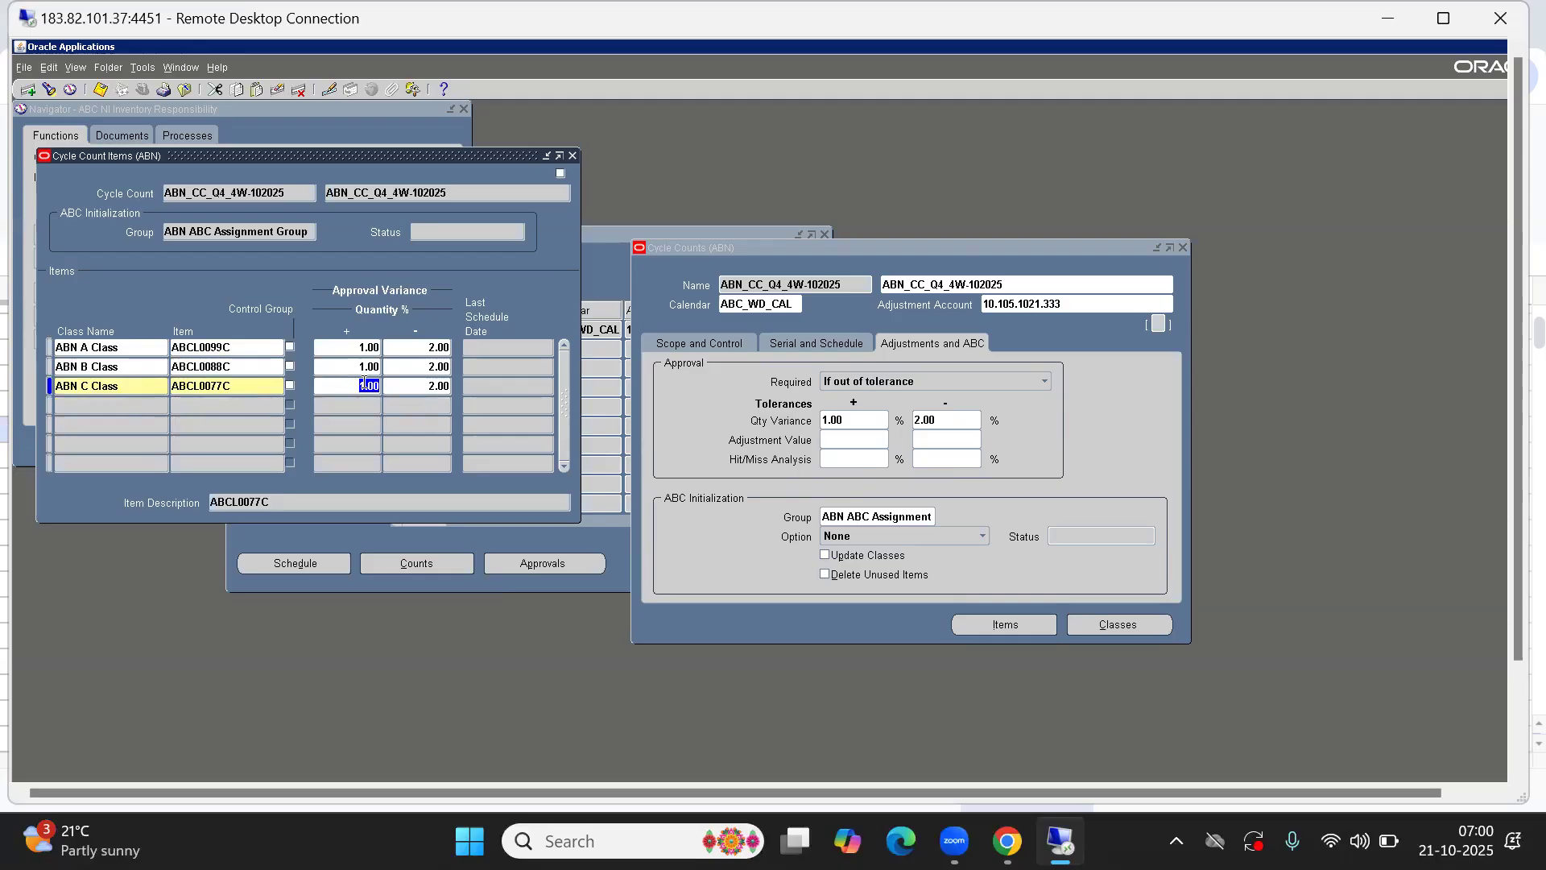
left_click(402, 382)
key("alt+Tab")
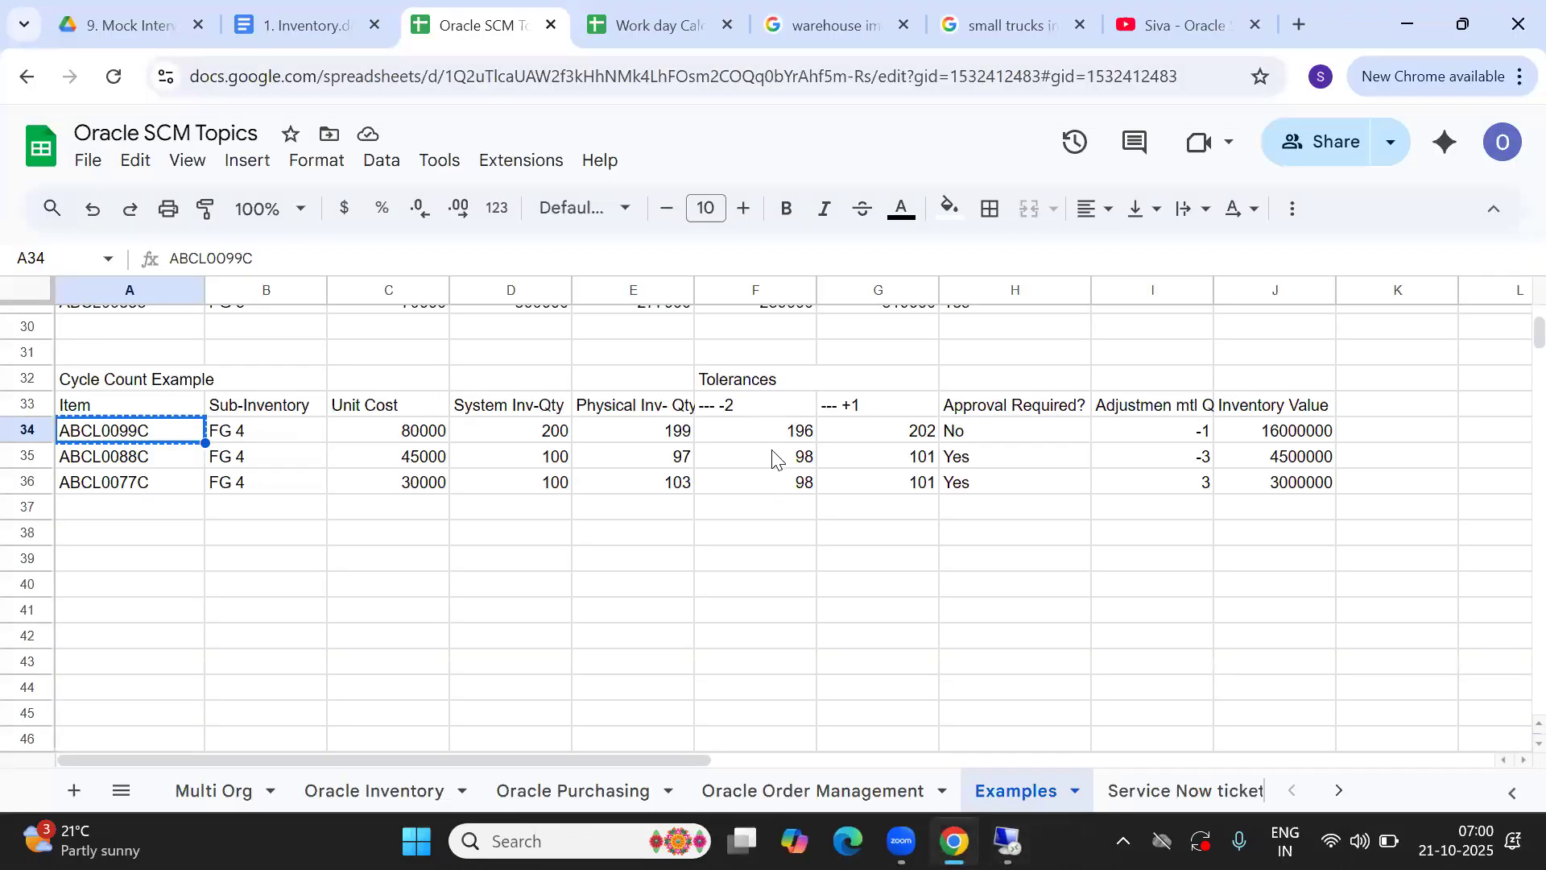
key("alt+Tab")
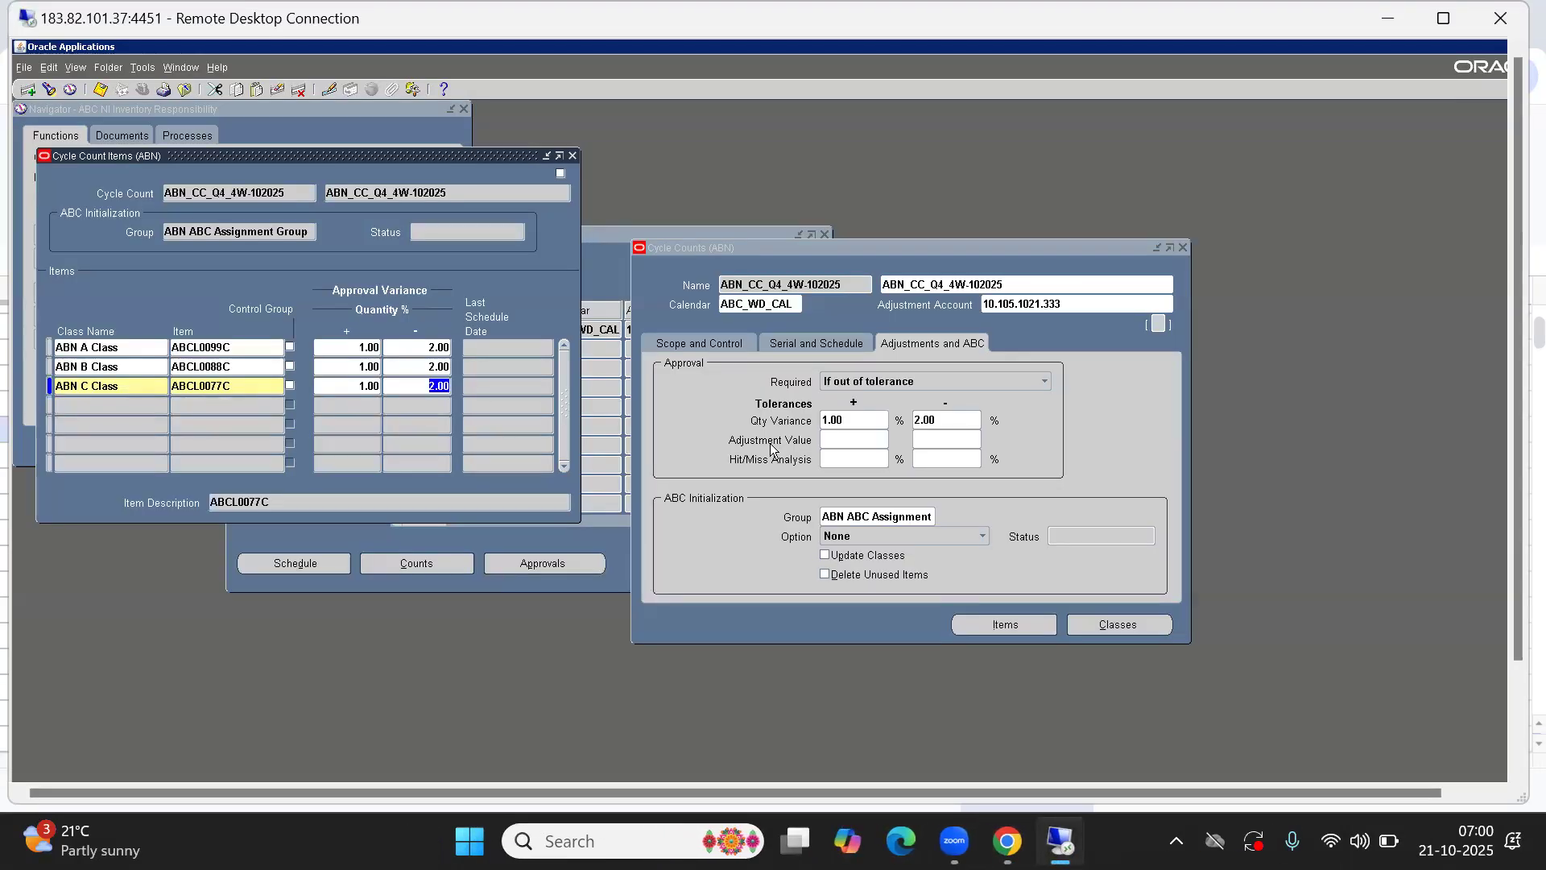
- Try to save the three class item lines, recheck the ABN A Class name and try saving again
key("ctrl+s")
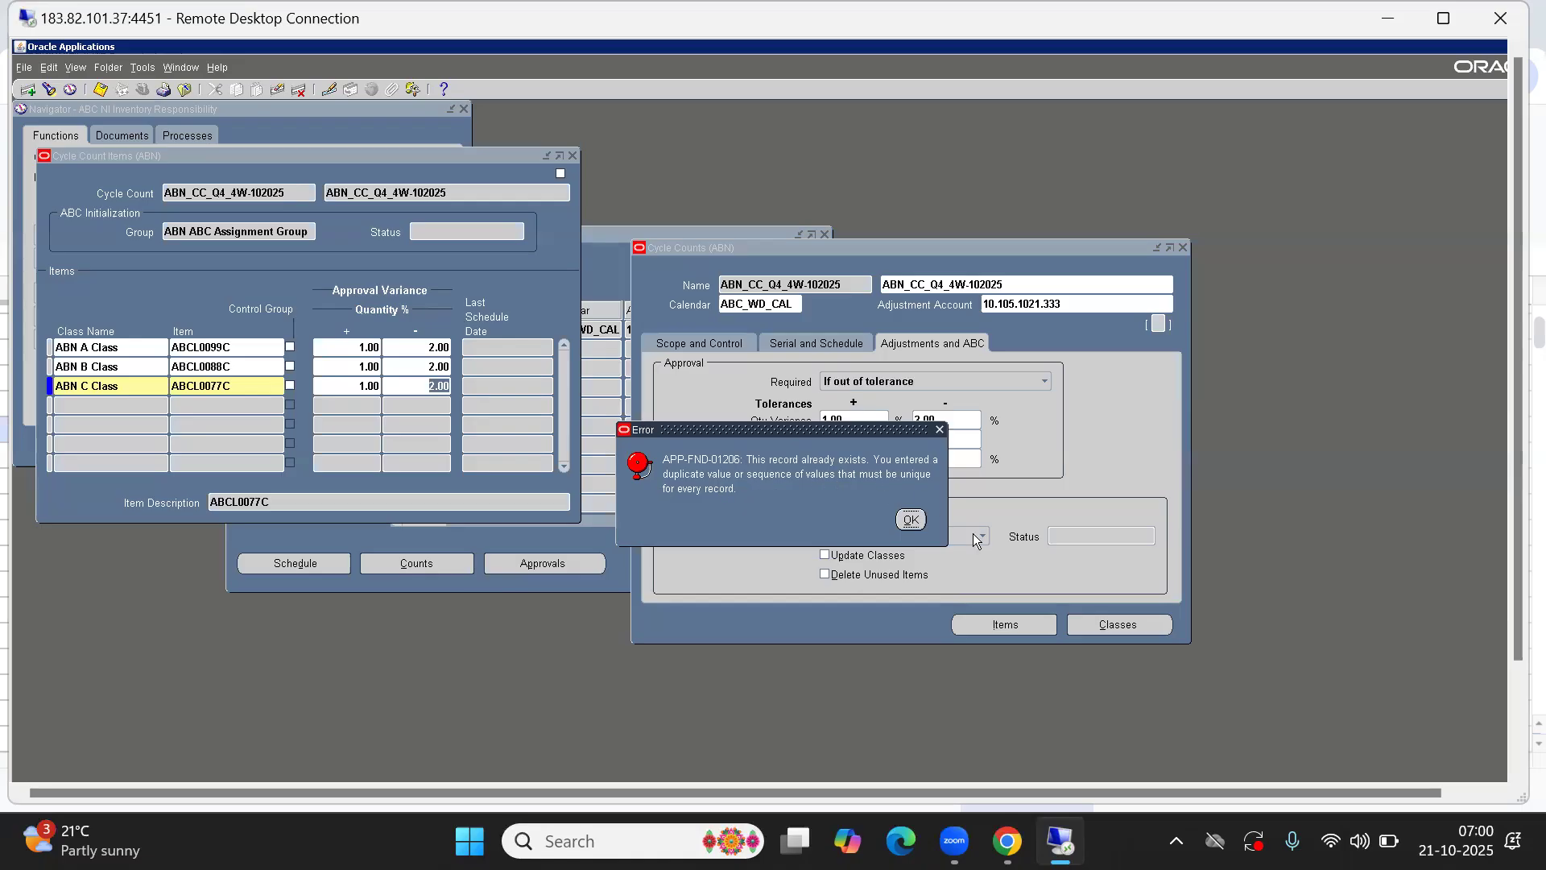
key("Return")
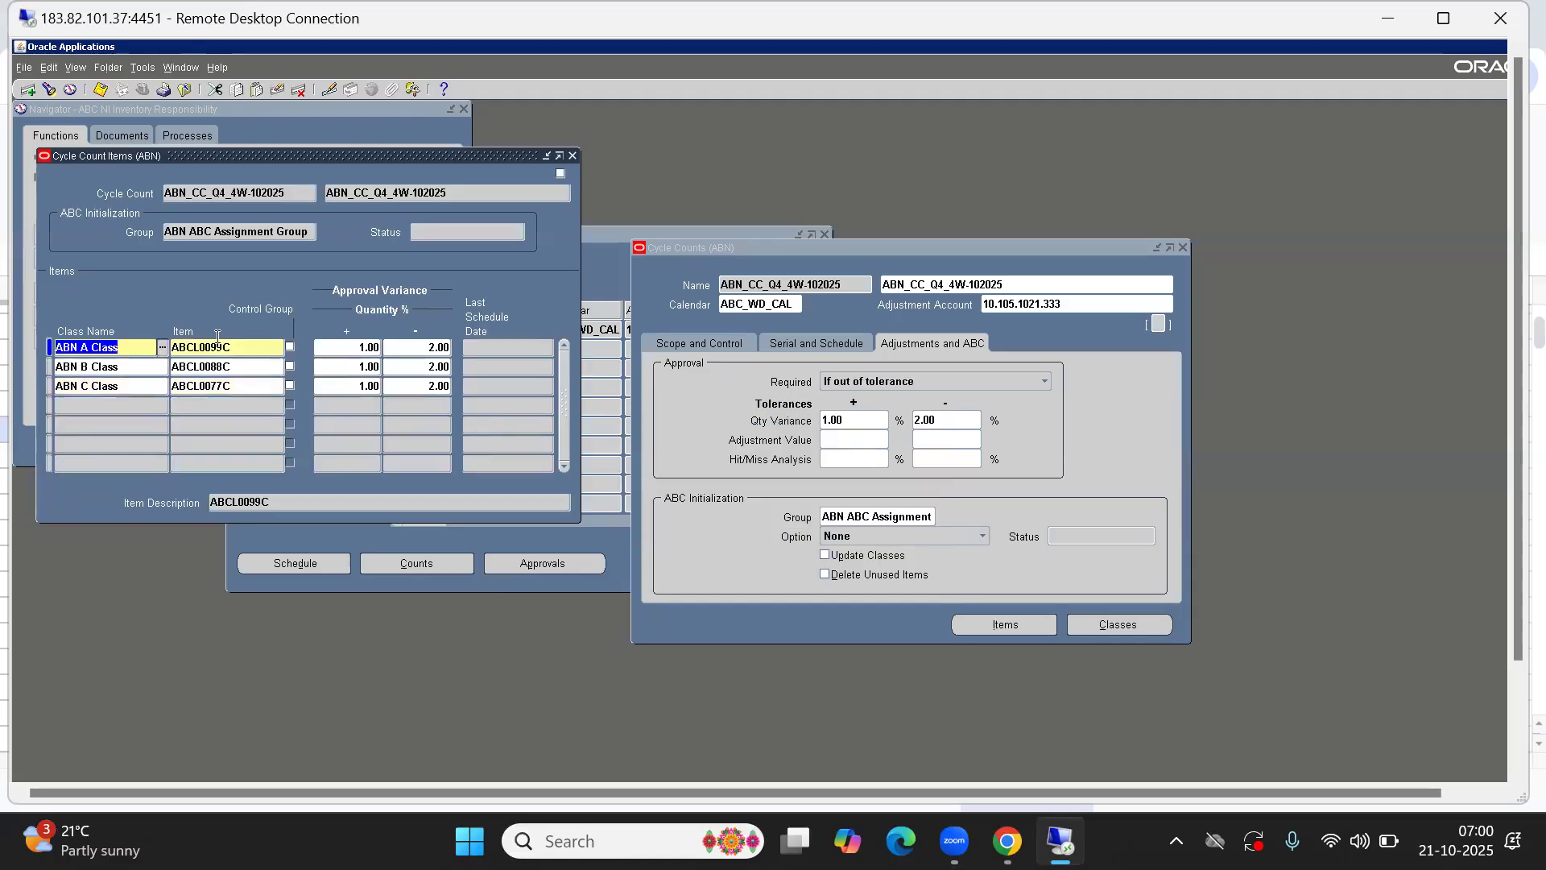
left_click(89, 347)
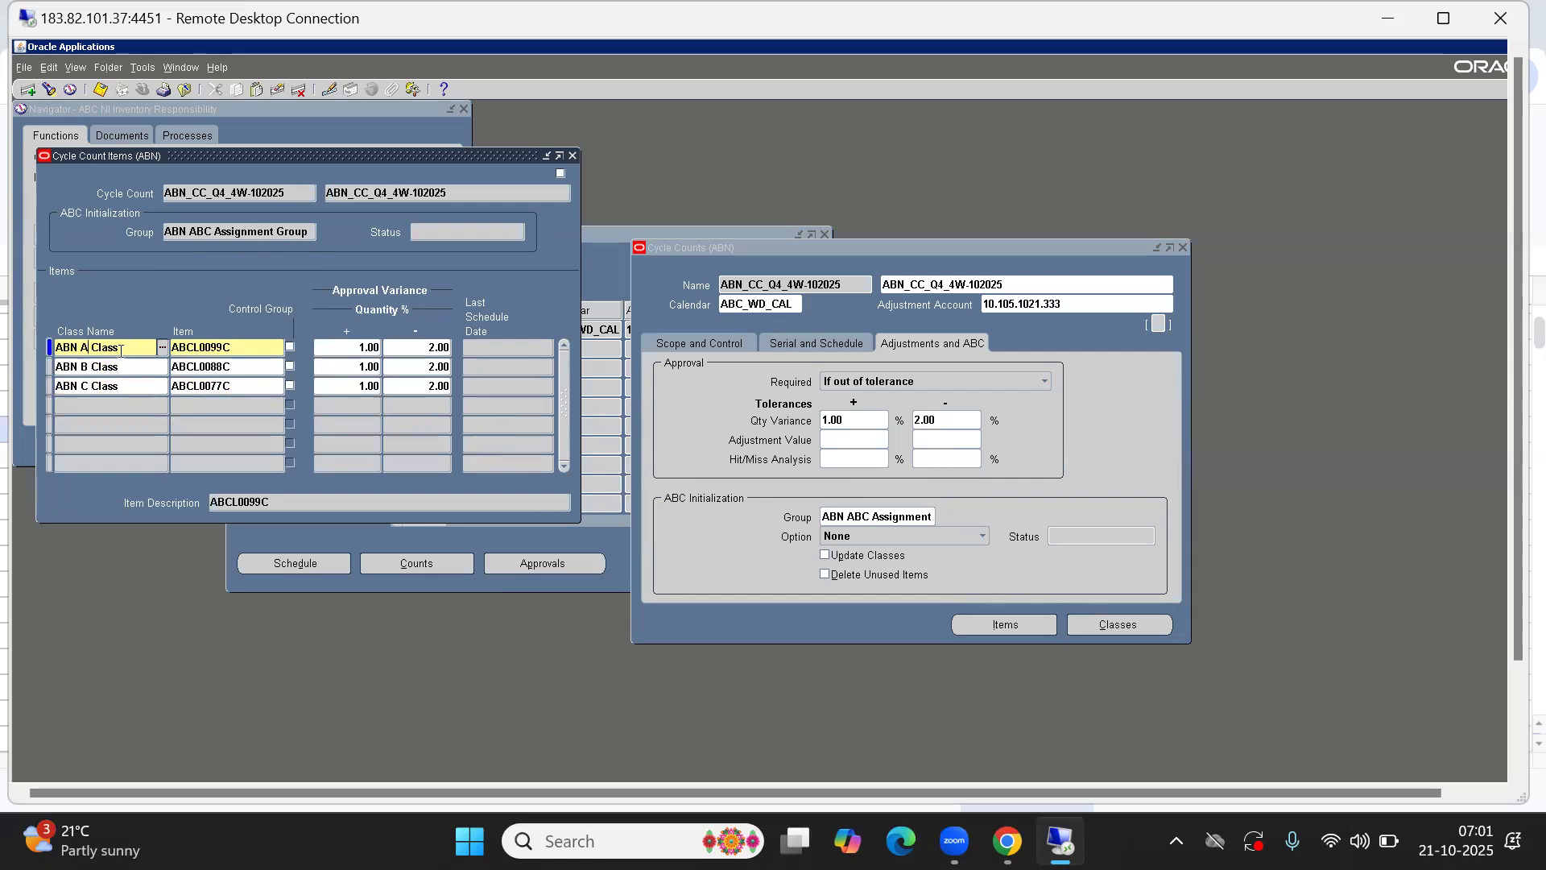
left_click_drag(120, 350, 15, 355)
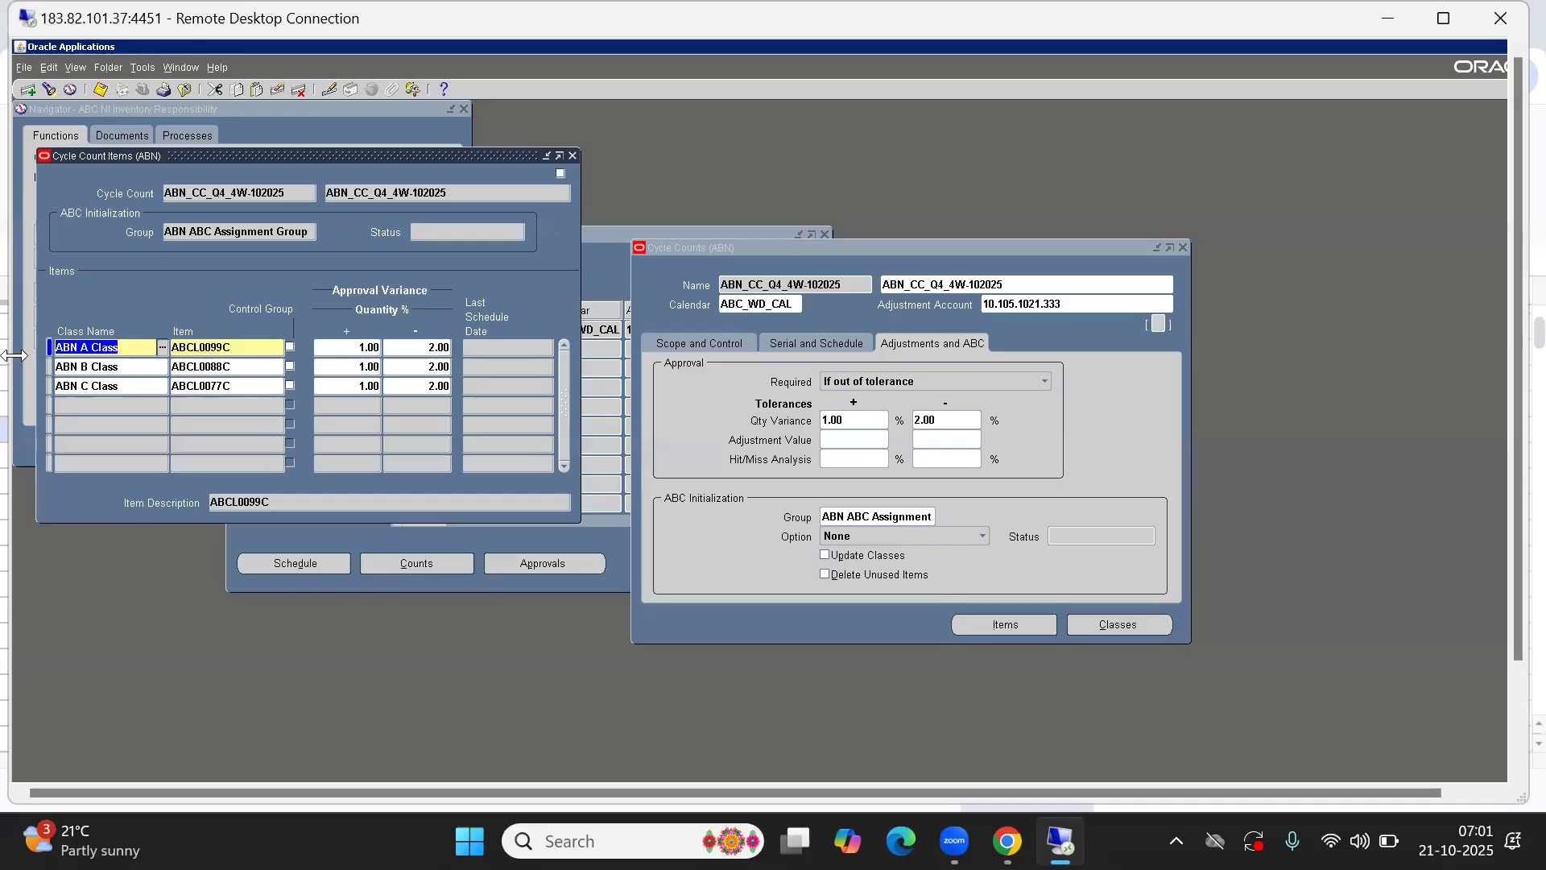
key("ctrl+c")
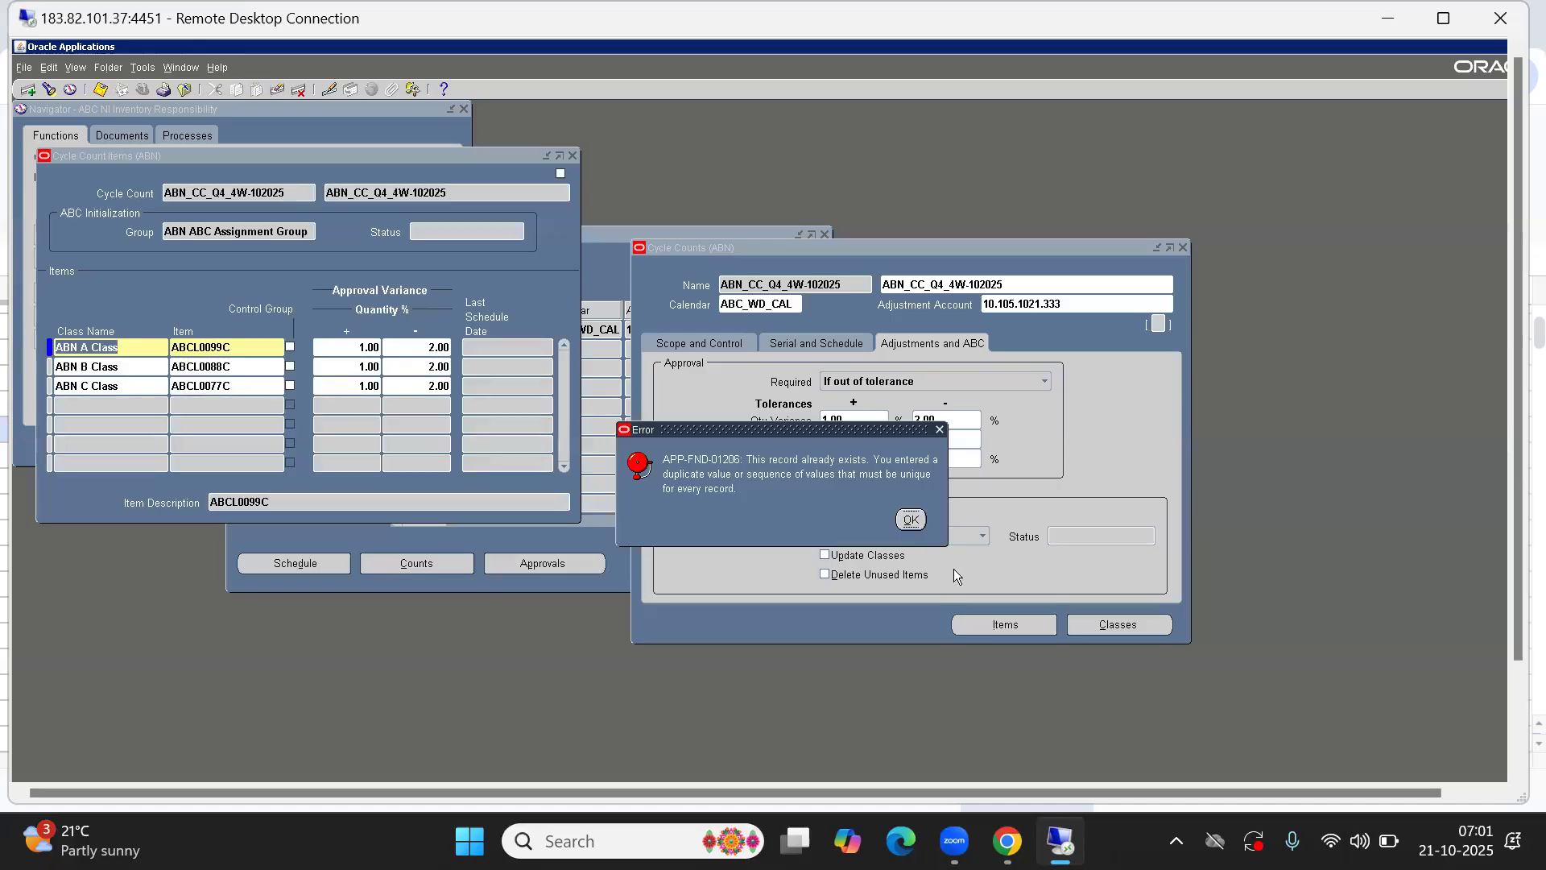
left_click(915, 520)
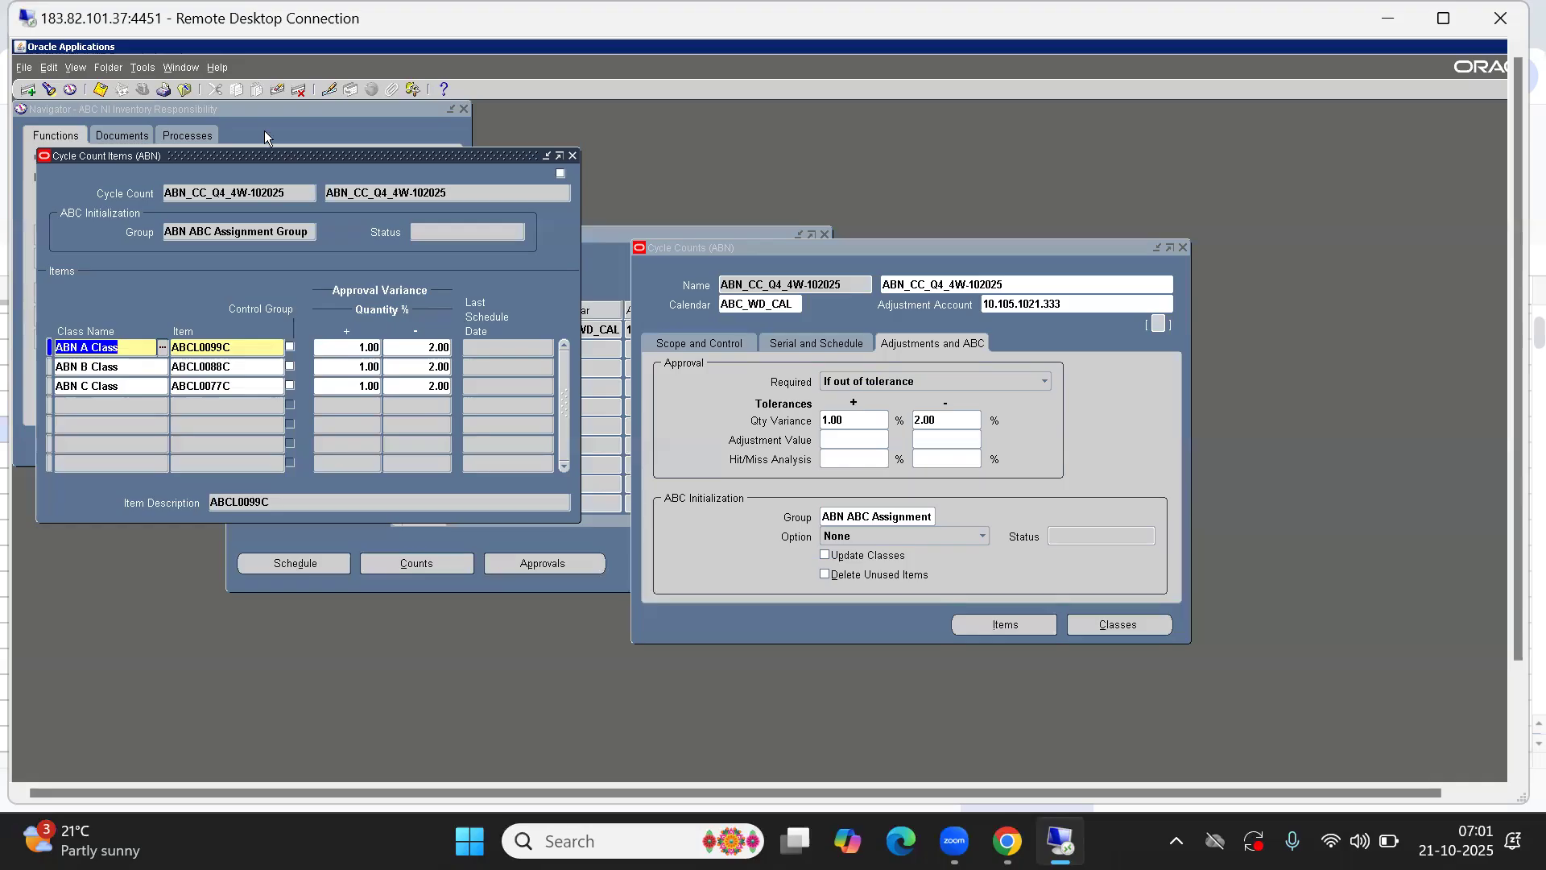
- Clear the entered class item lines and close the items, cycle count and summary windows
left_click(278, 90)
left_click(278, 89)
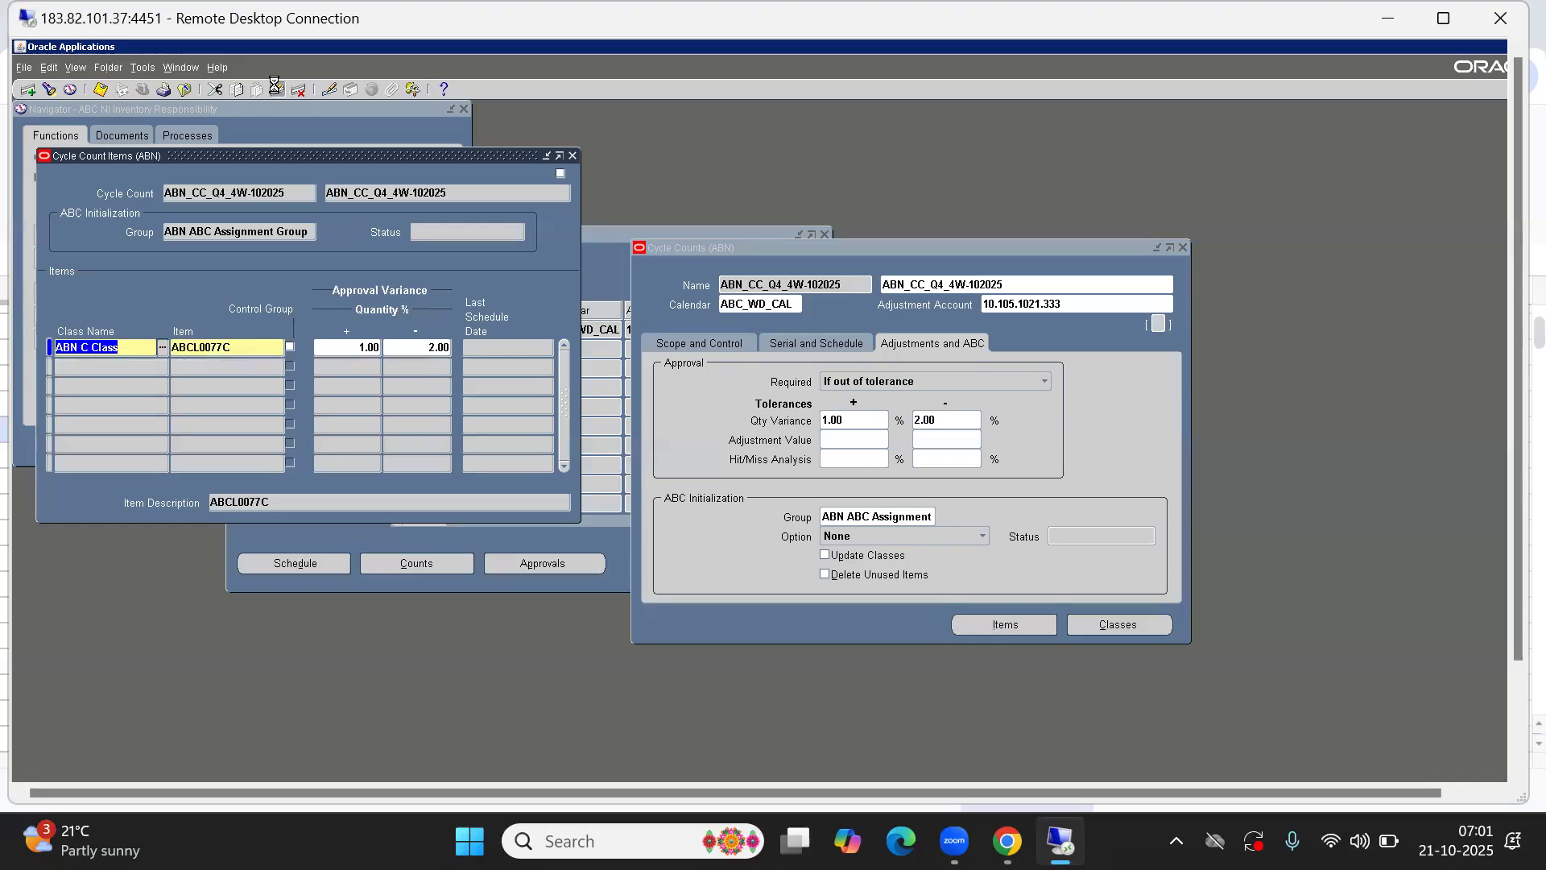
left_click(572, 156)
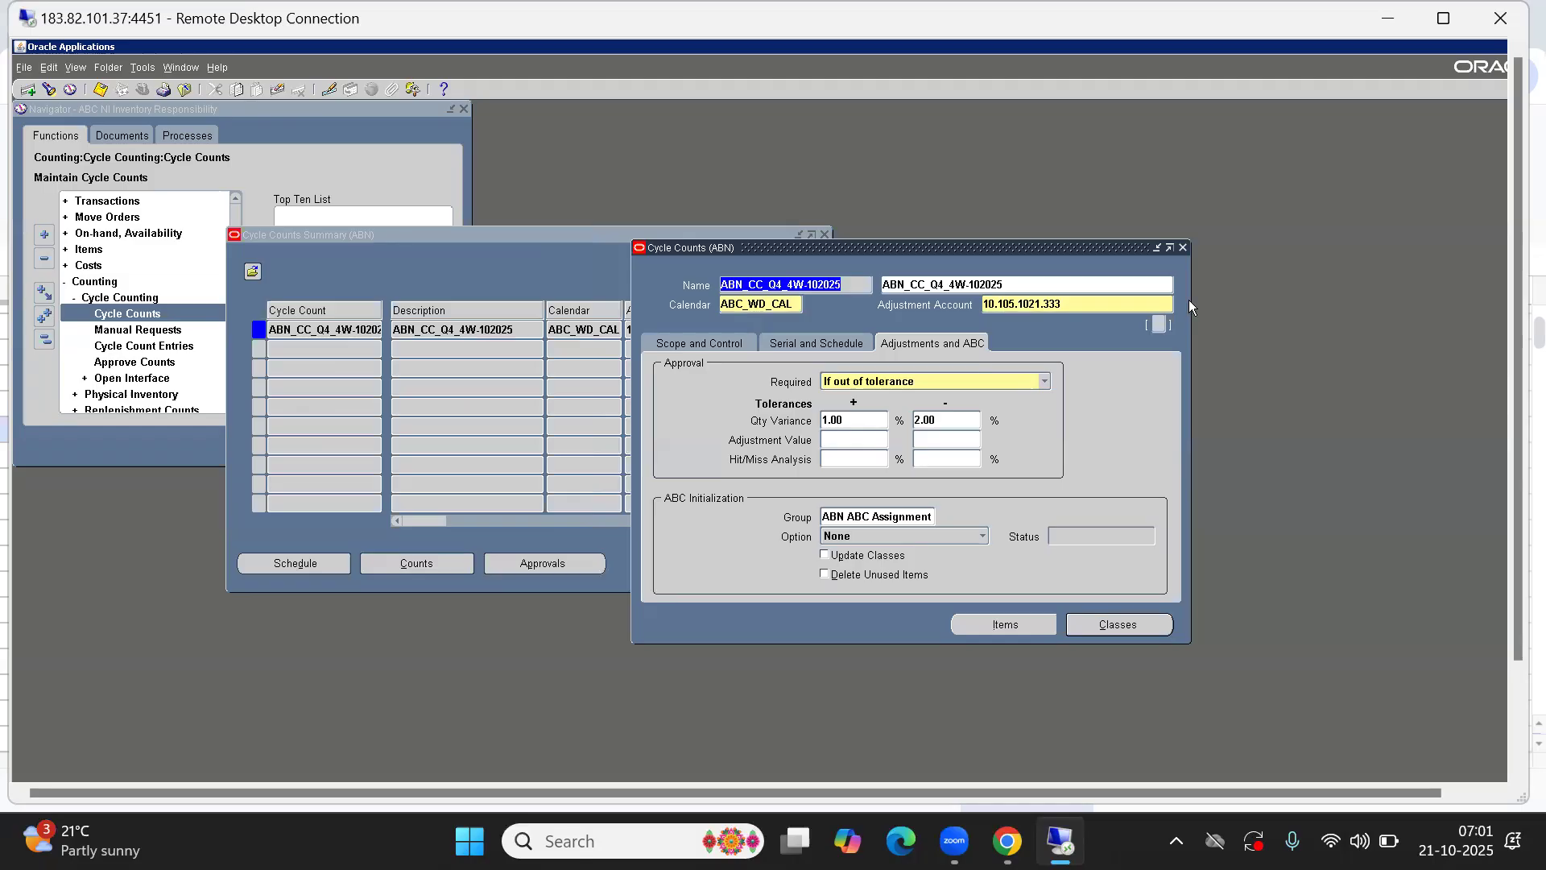
left_click(1182, 246)
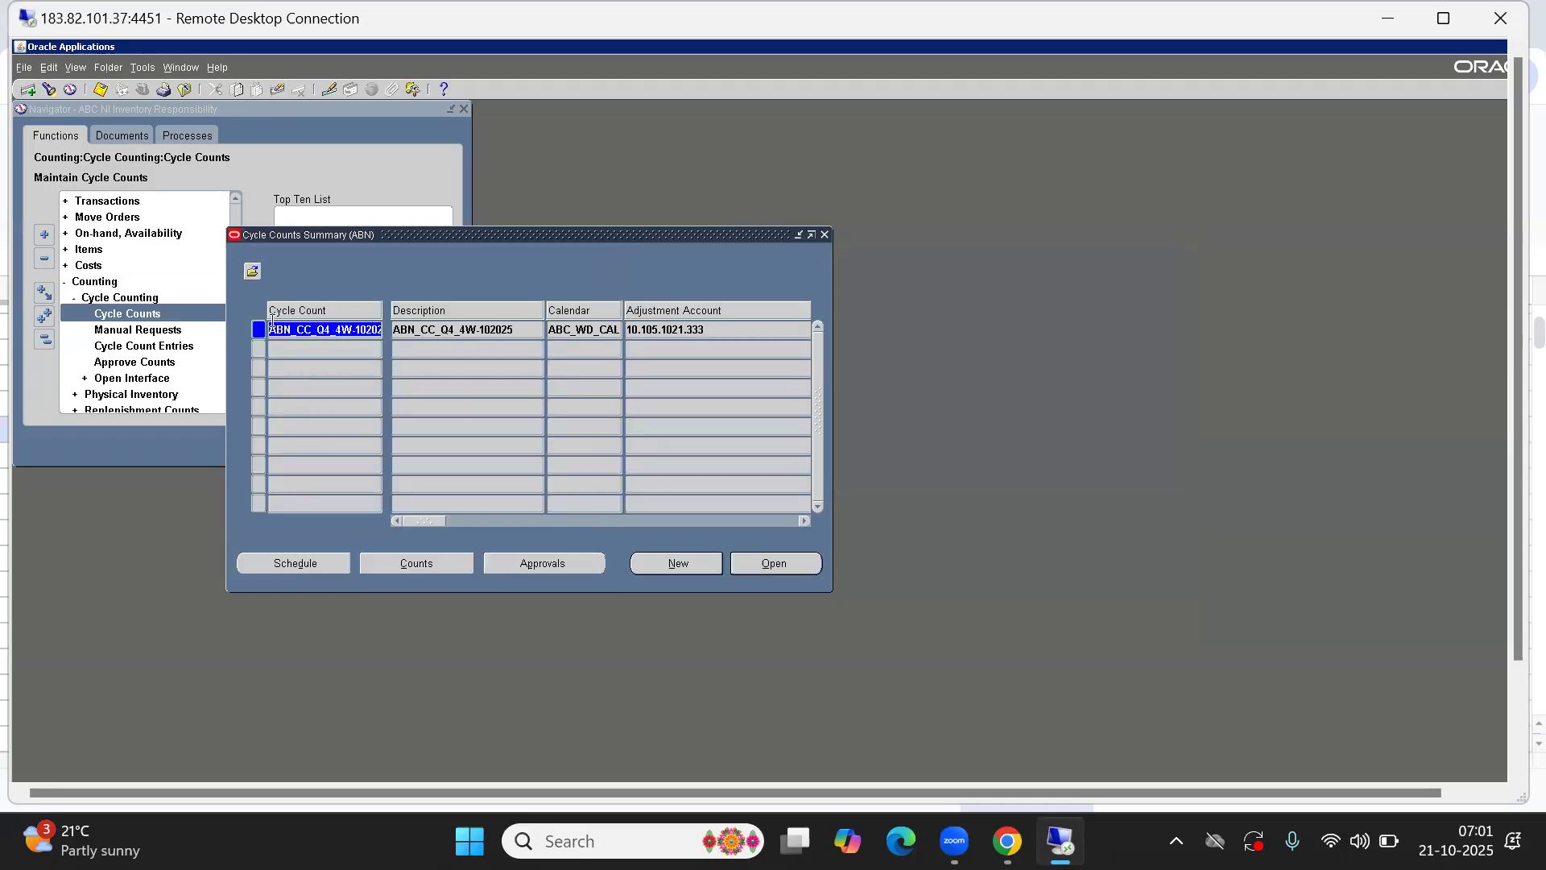
left_click(824, 235)
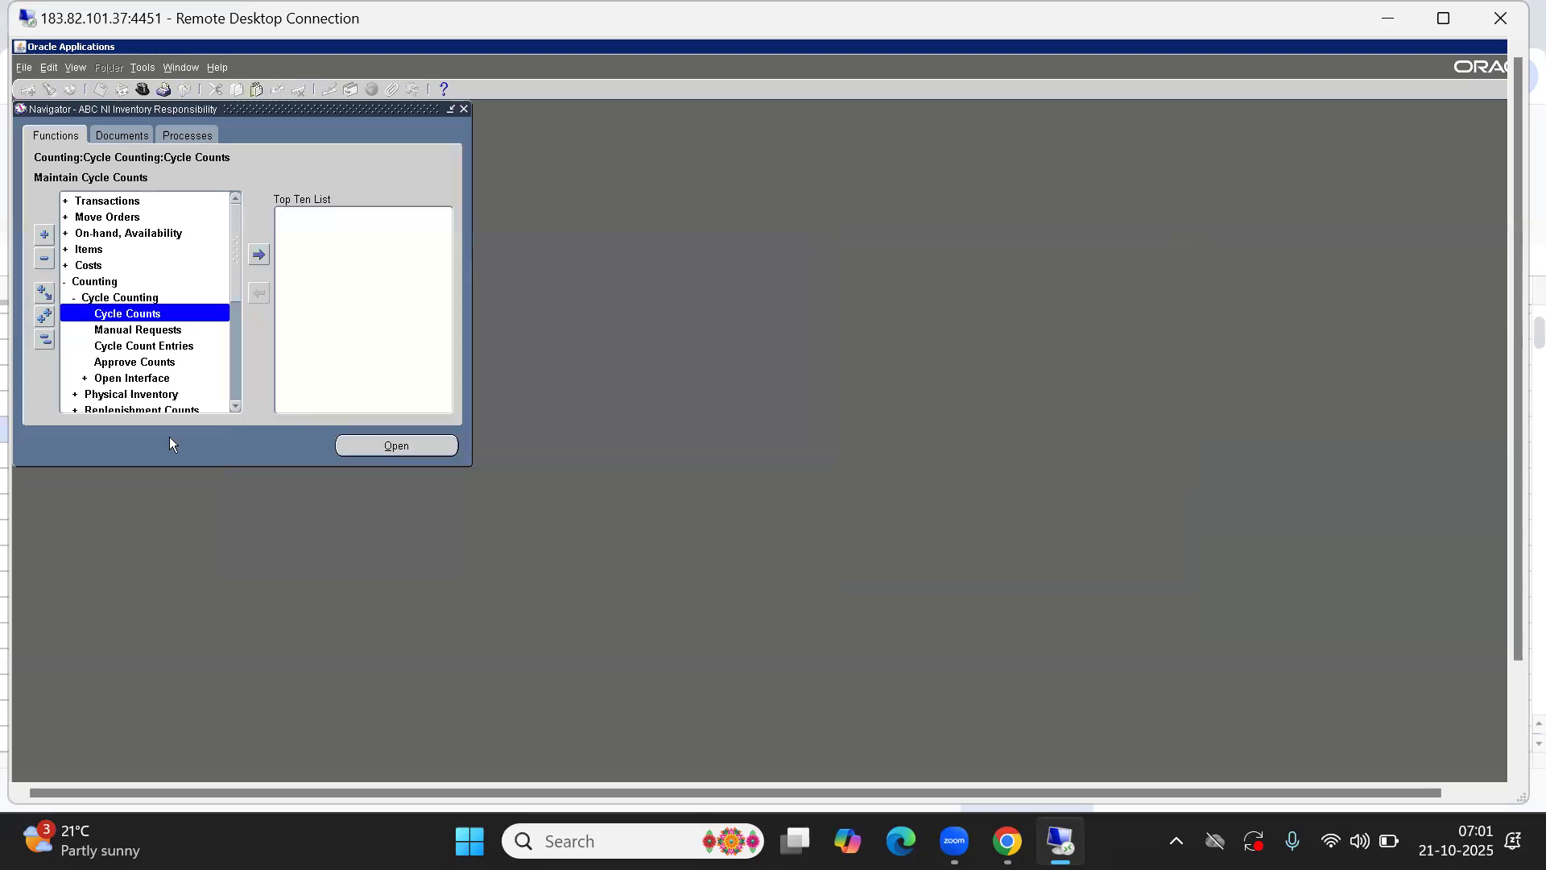
- Open the manual schedule requests and find those of cycle count ABN_CC_Q4_4W-102025
double_click(138, 330)
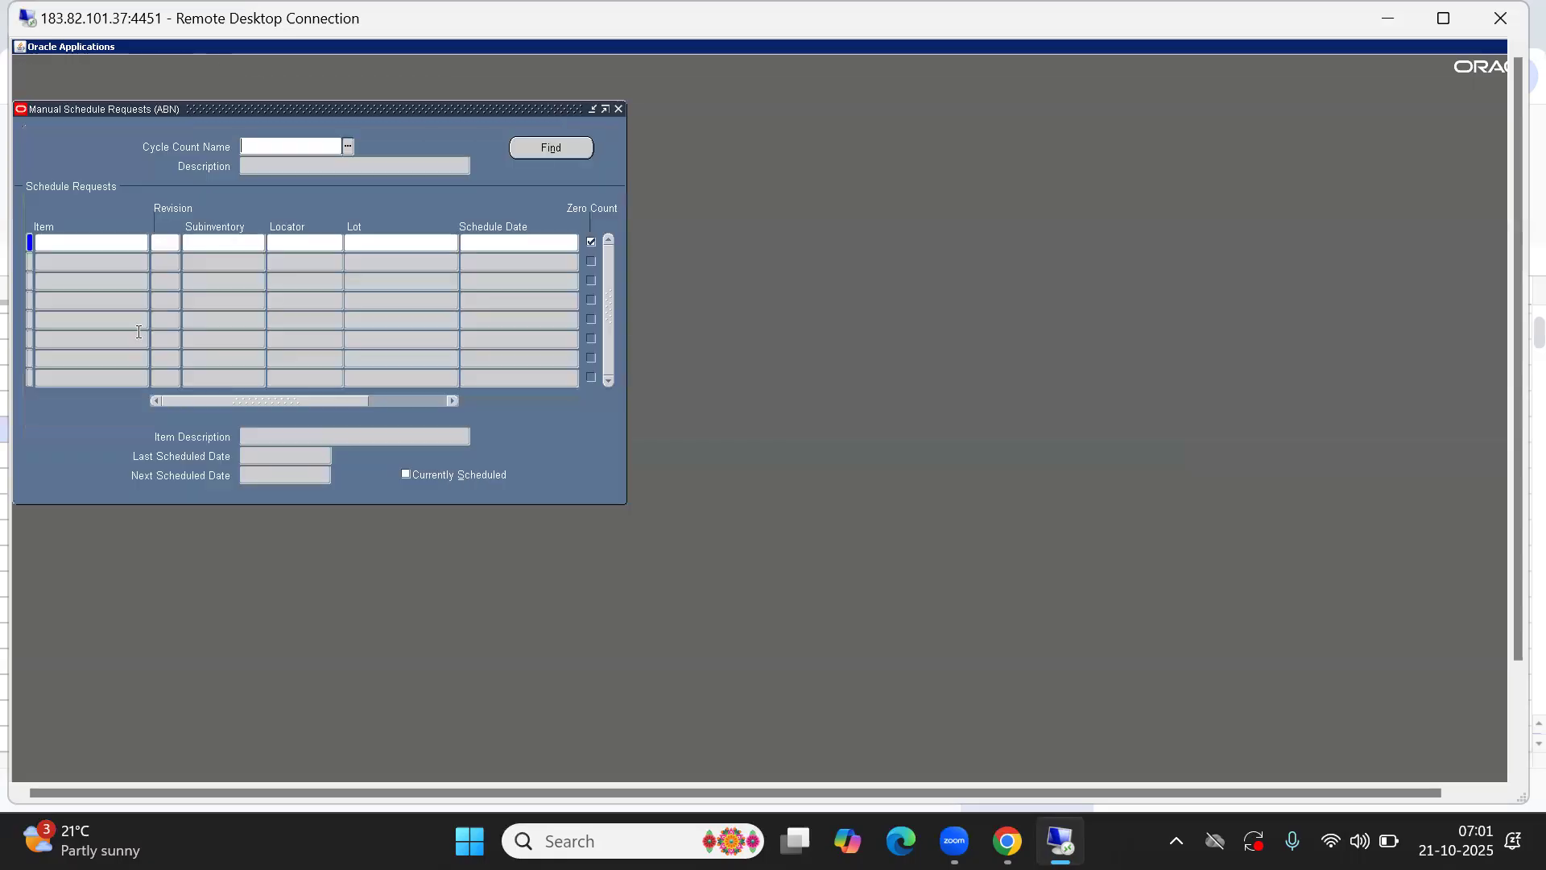
left_click_drag(209, 109, 512, 174)
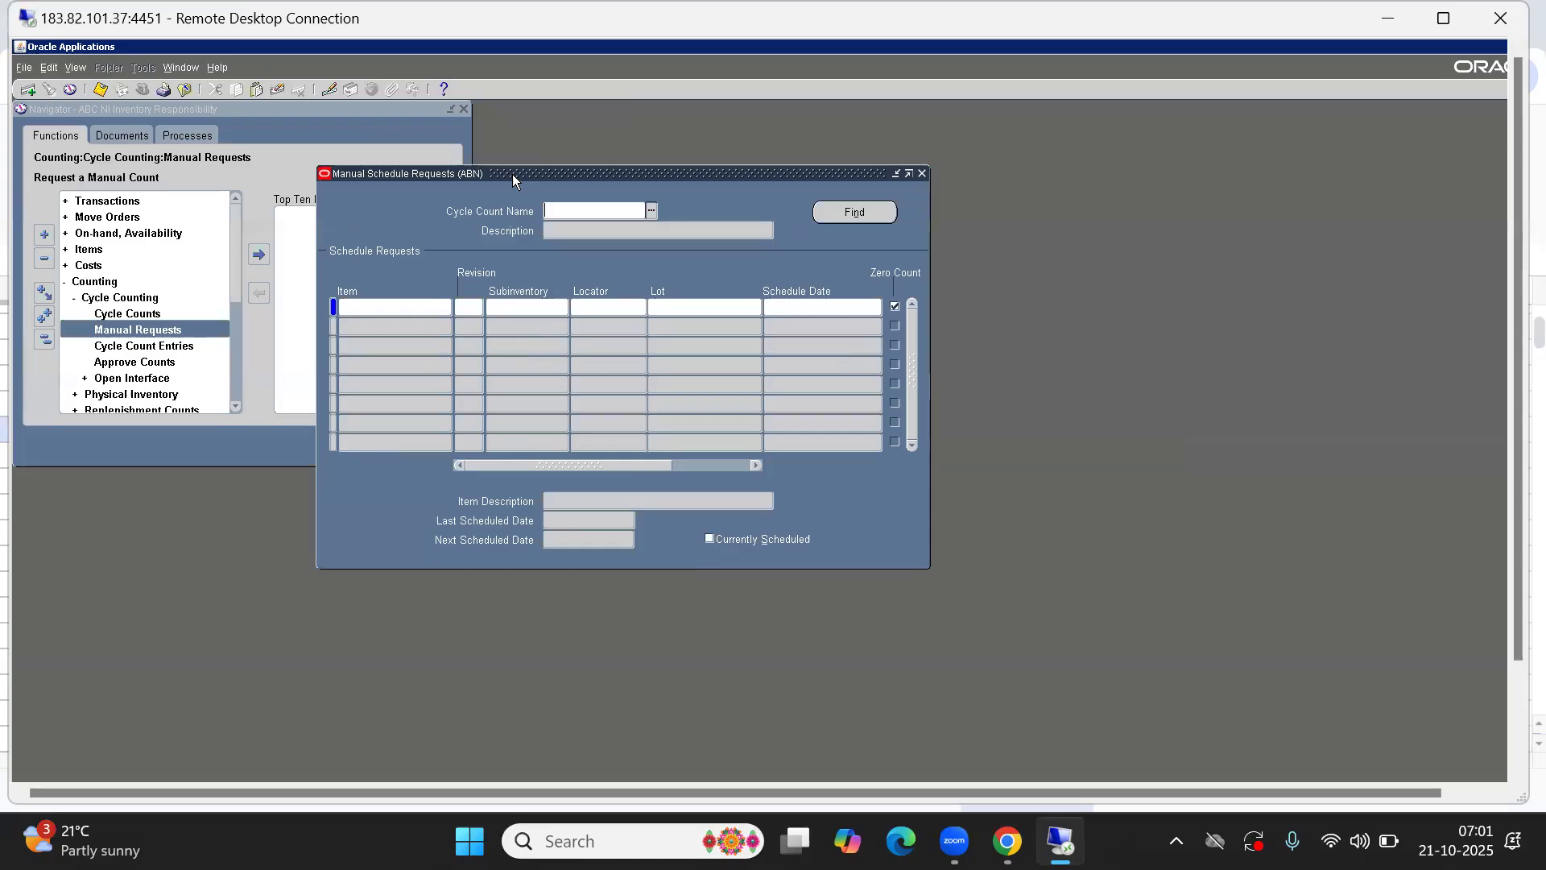
key("ctrl+v")
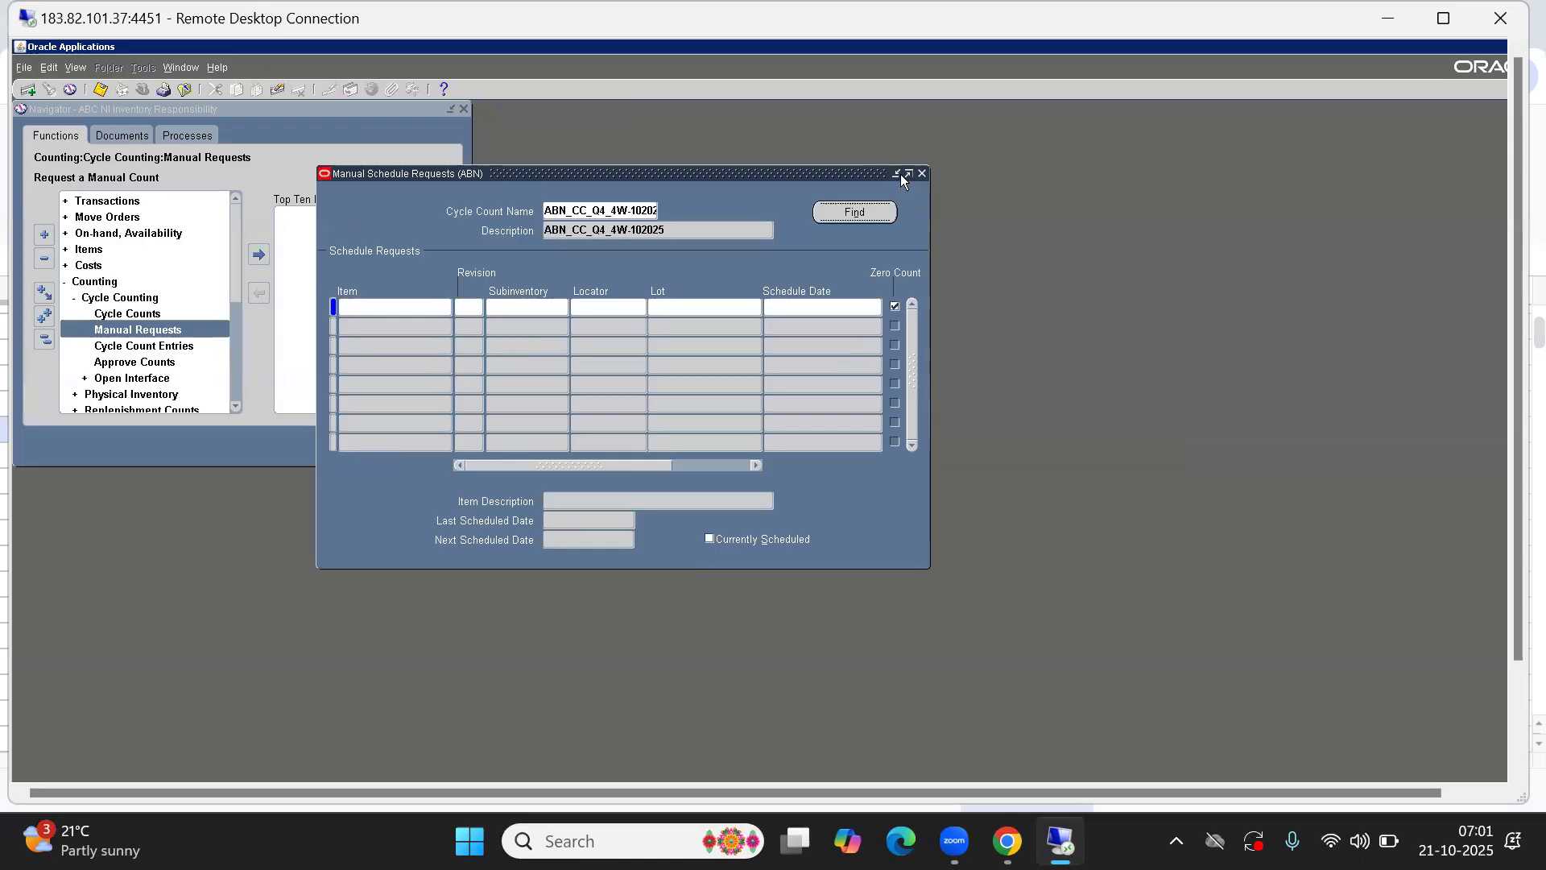
left_click(848, 219)
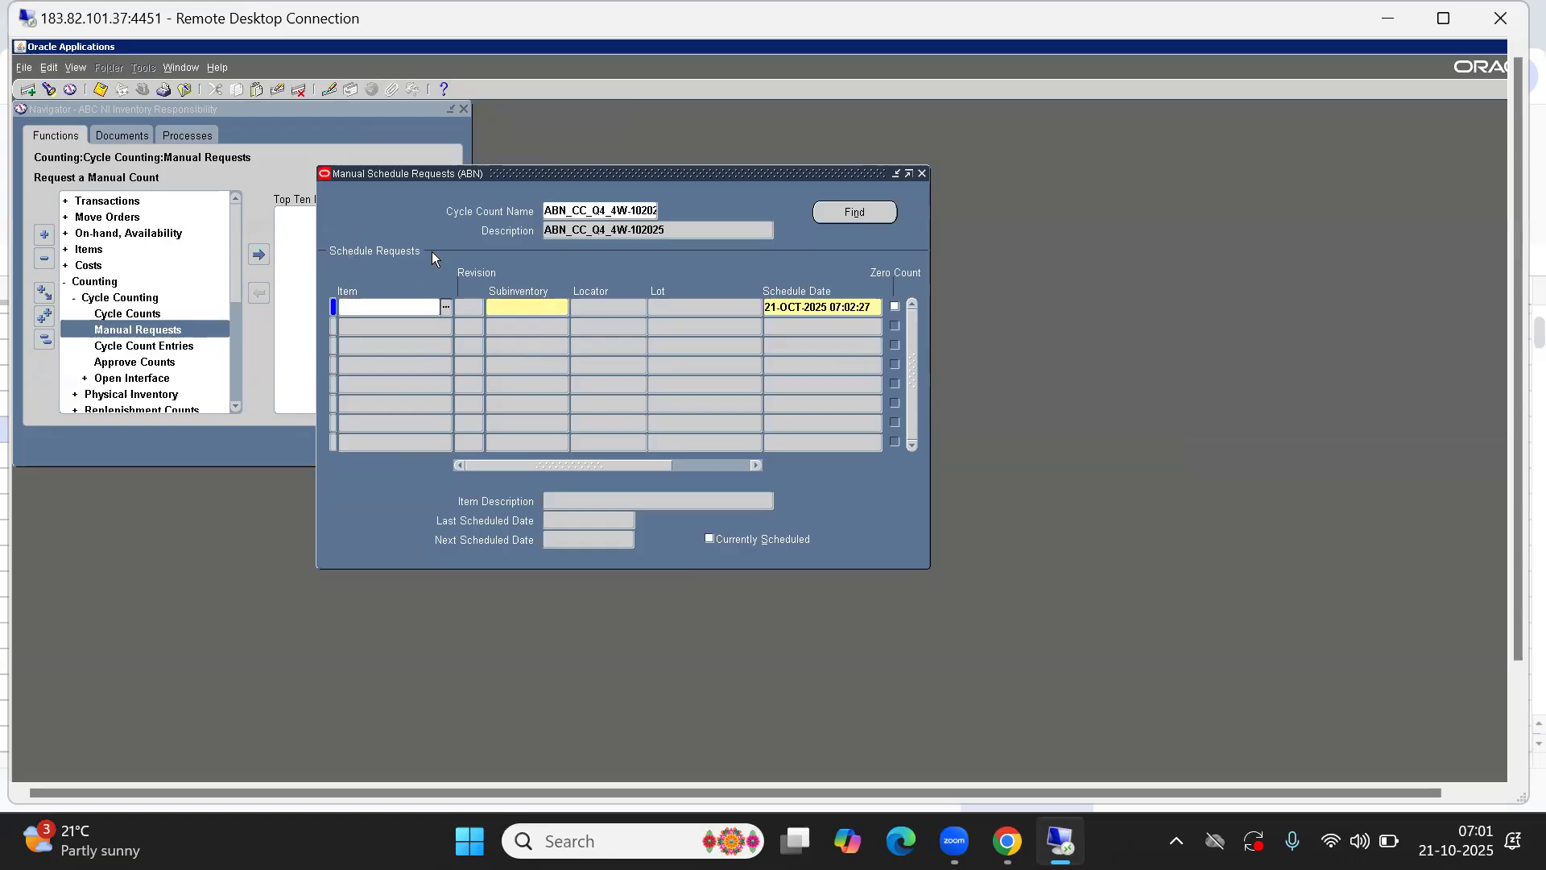
- Enter a manual schedule request for item ABCL0099C in subinventory ABN FG4
left_click(445, 308)
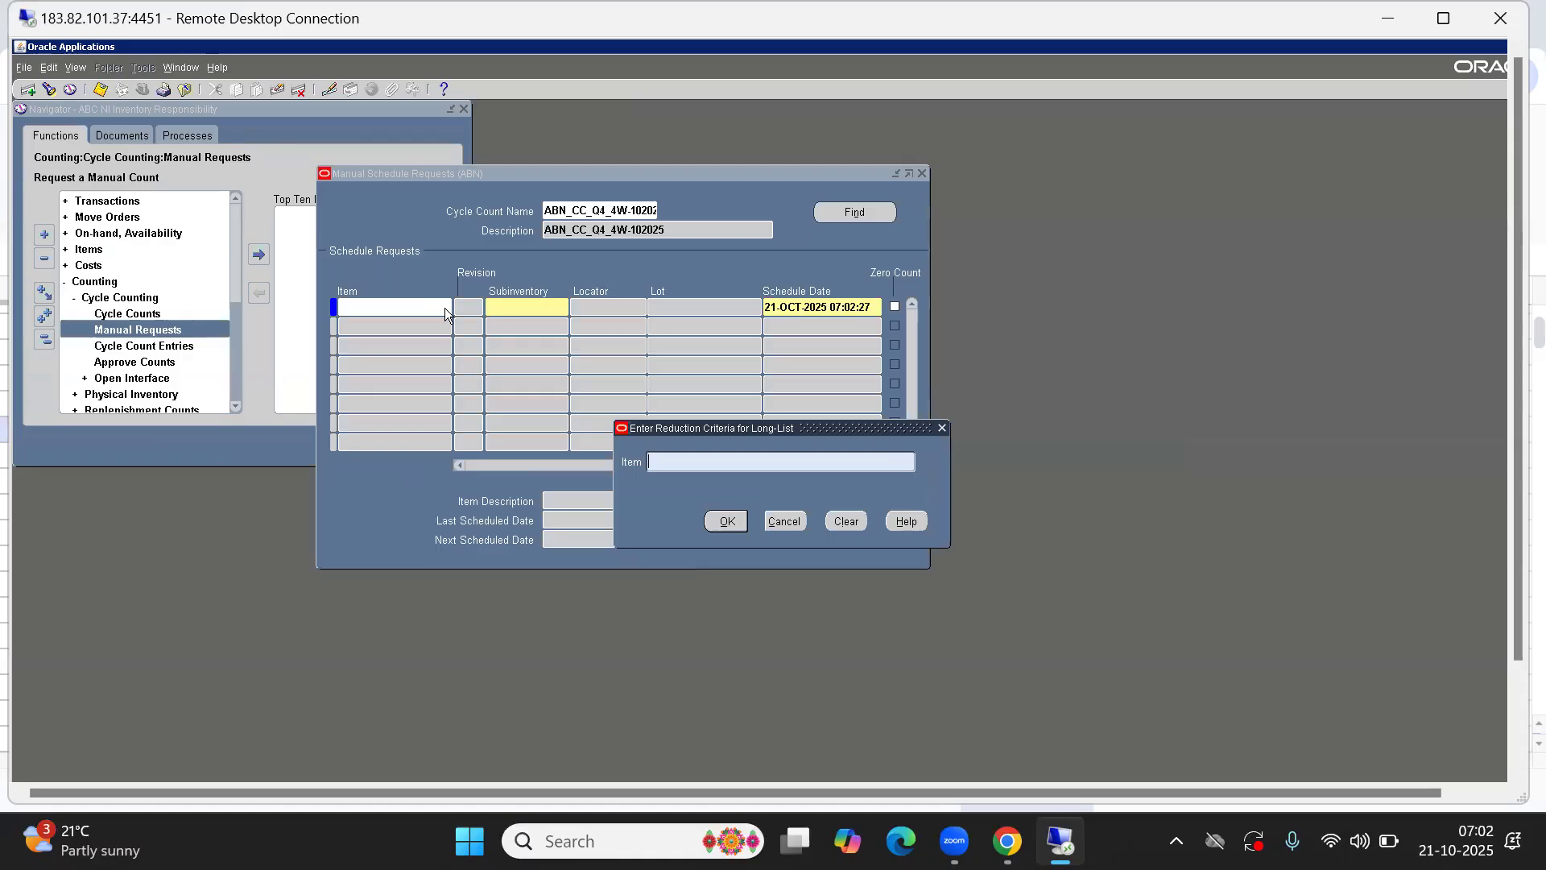
type("%")
left_click(728, 520)
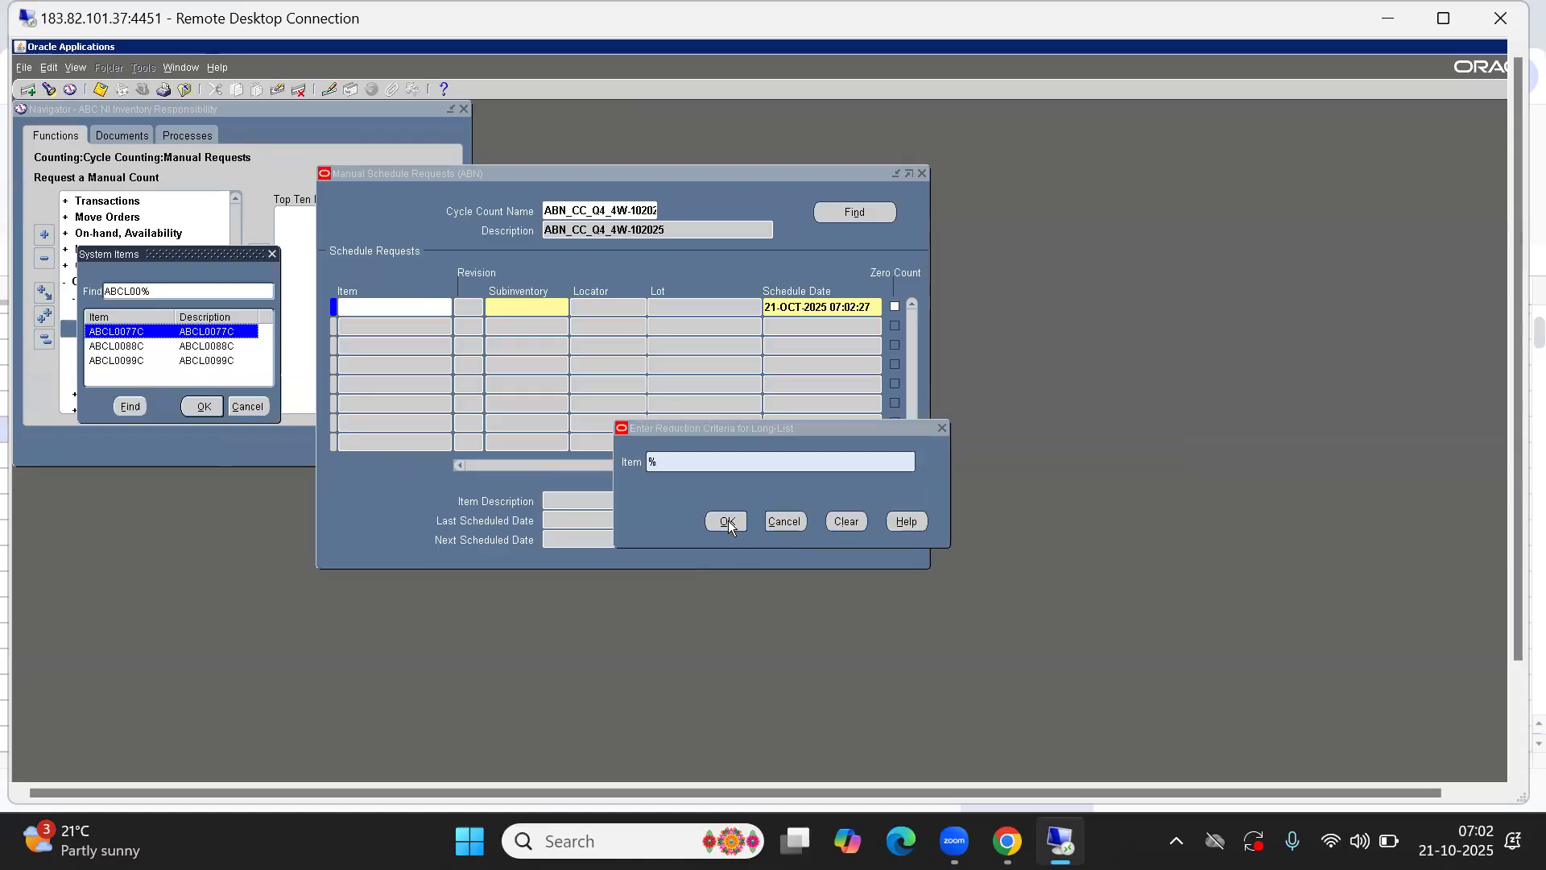
left_click(155, 360)
left_click(203, 406)
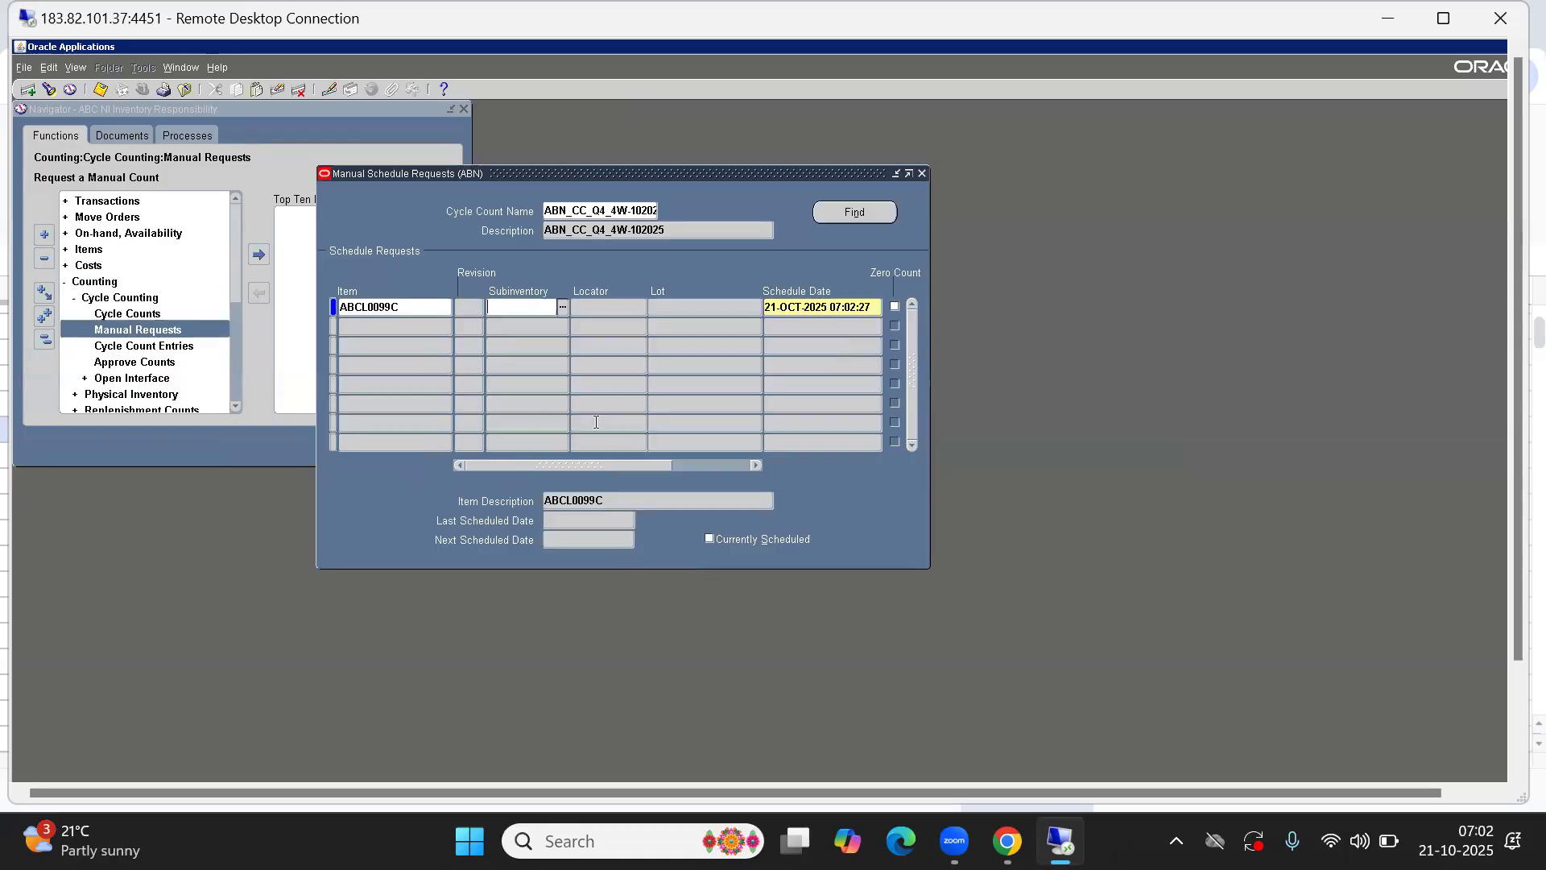
type("%")
key("Tab")
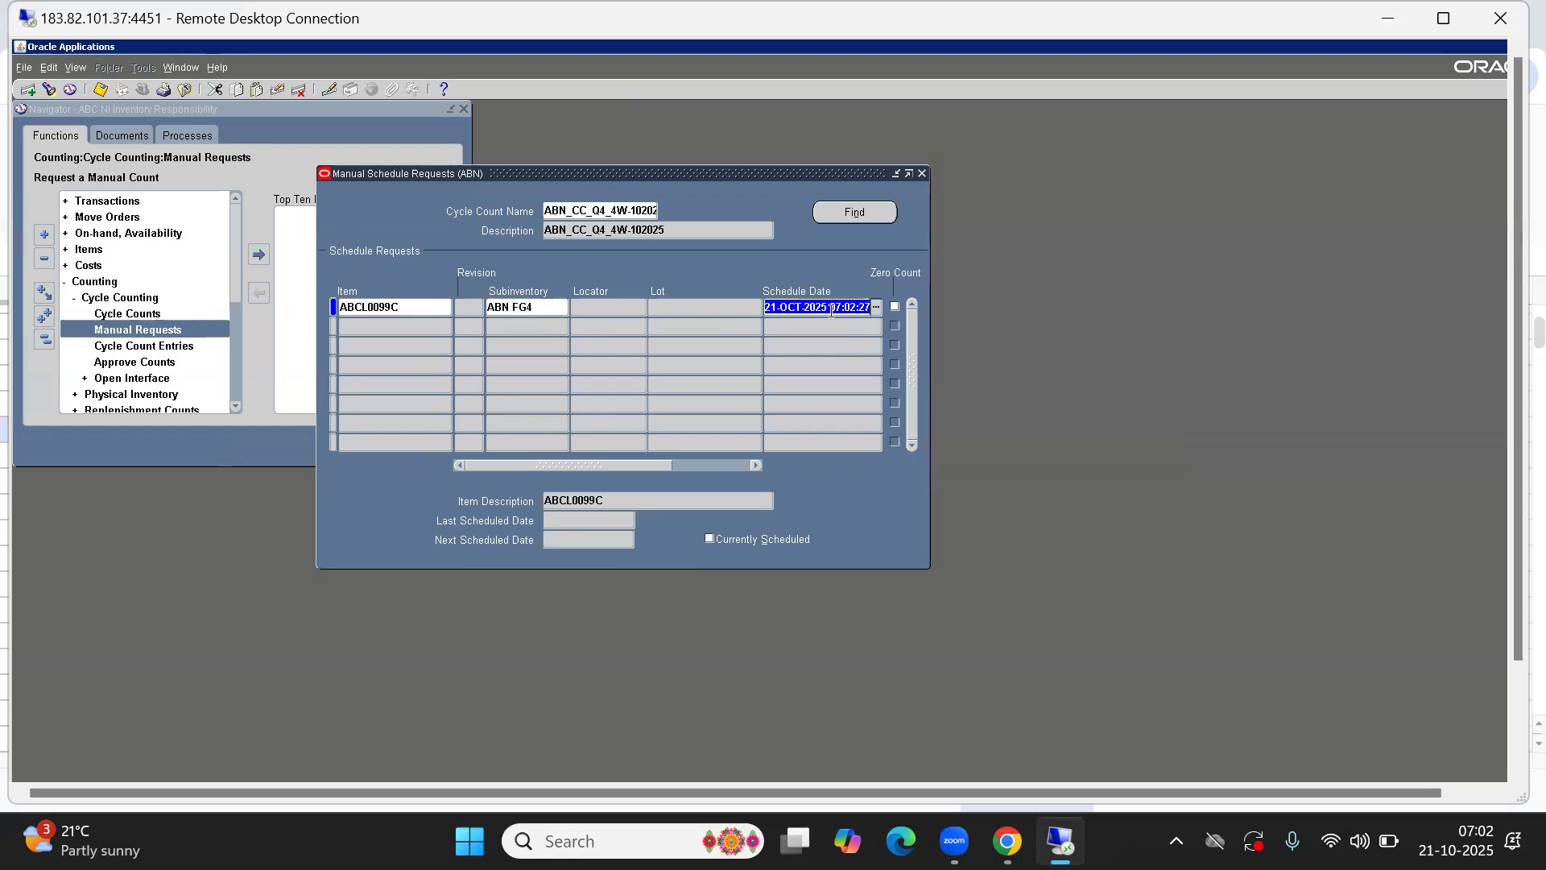
- Set the schedule date of the ABCL0099C request to 21-OCT-2025 07:10:00
left_click(855, 306)
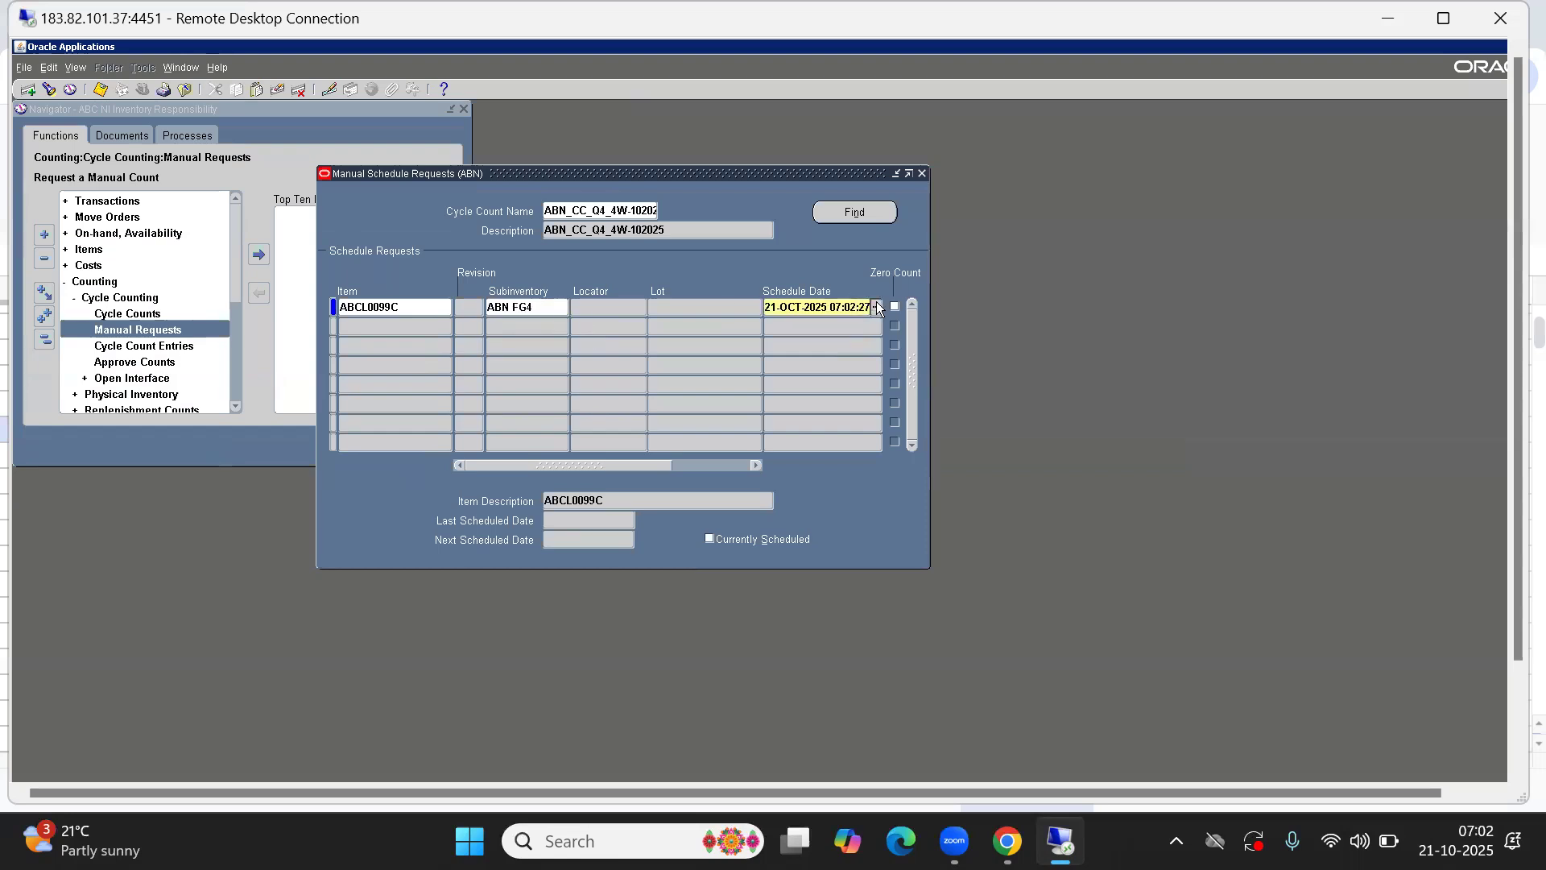
left_click(877, 306)
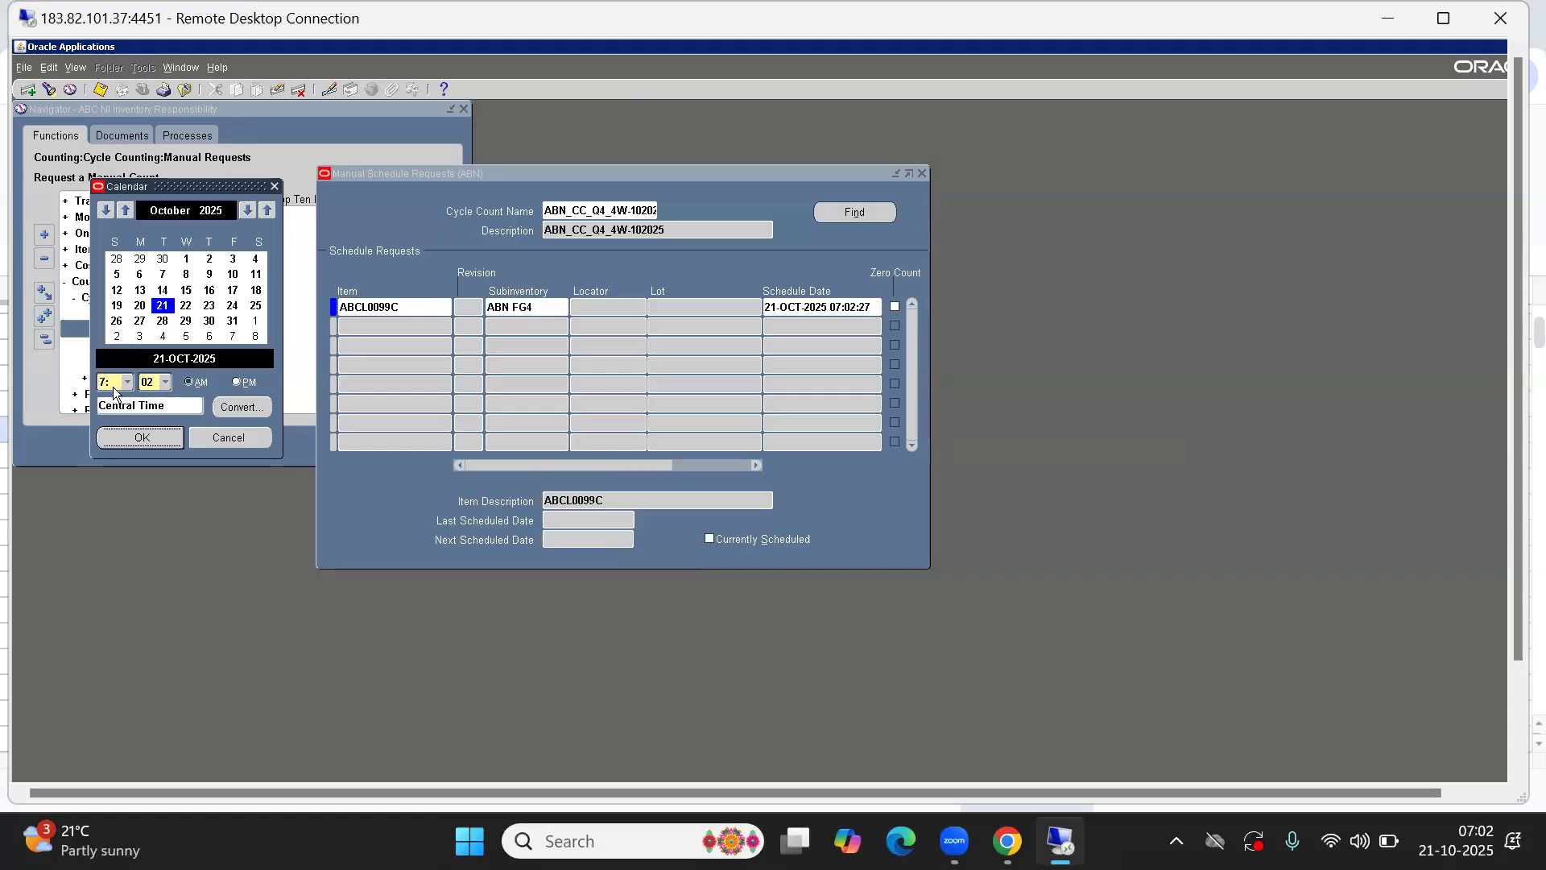
left_click(166, 382)
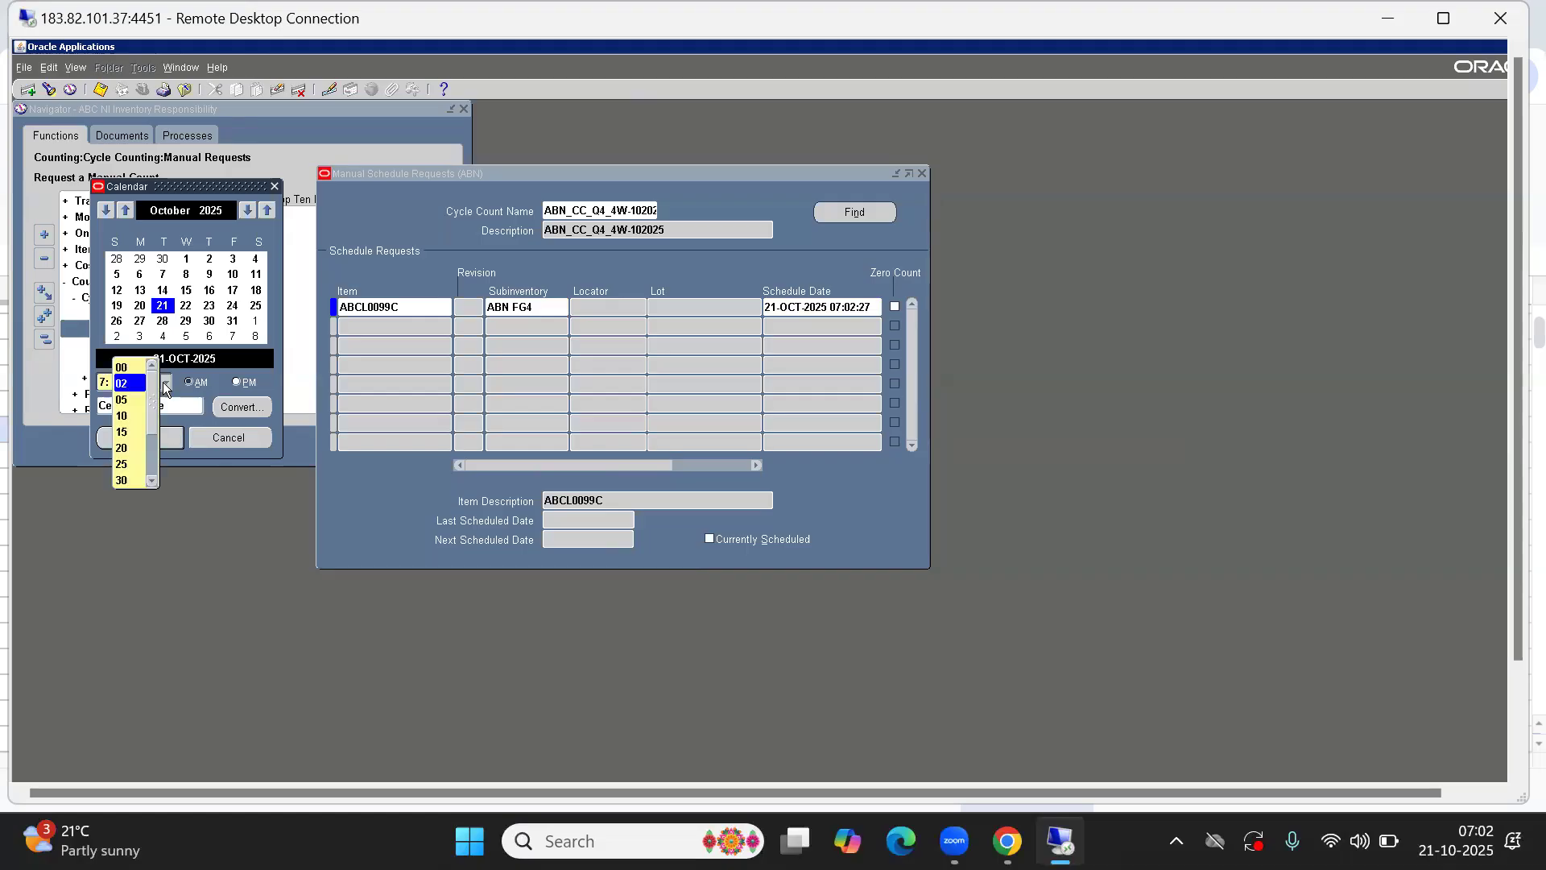
left_click(125, 416)
left_click(142, 441)
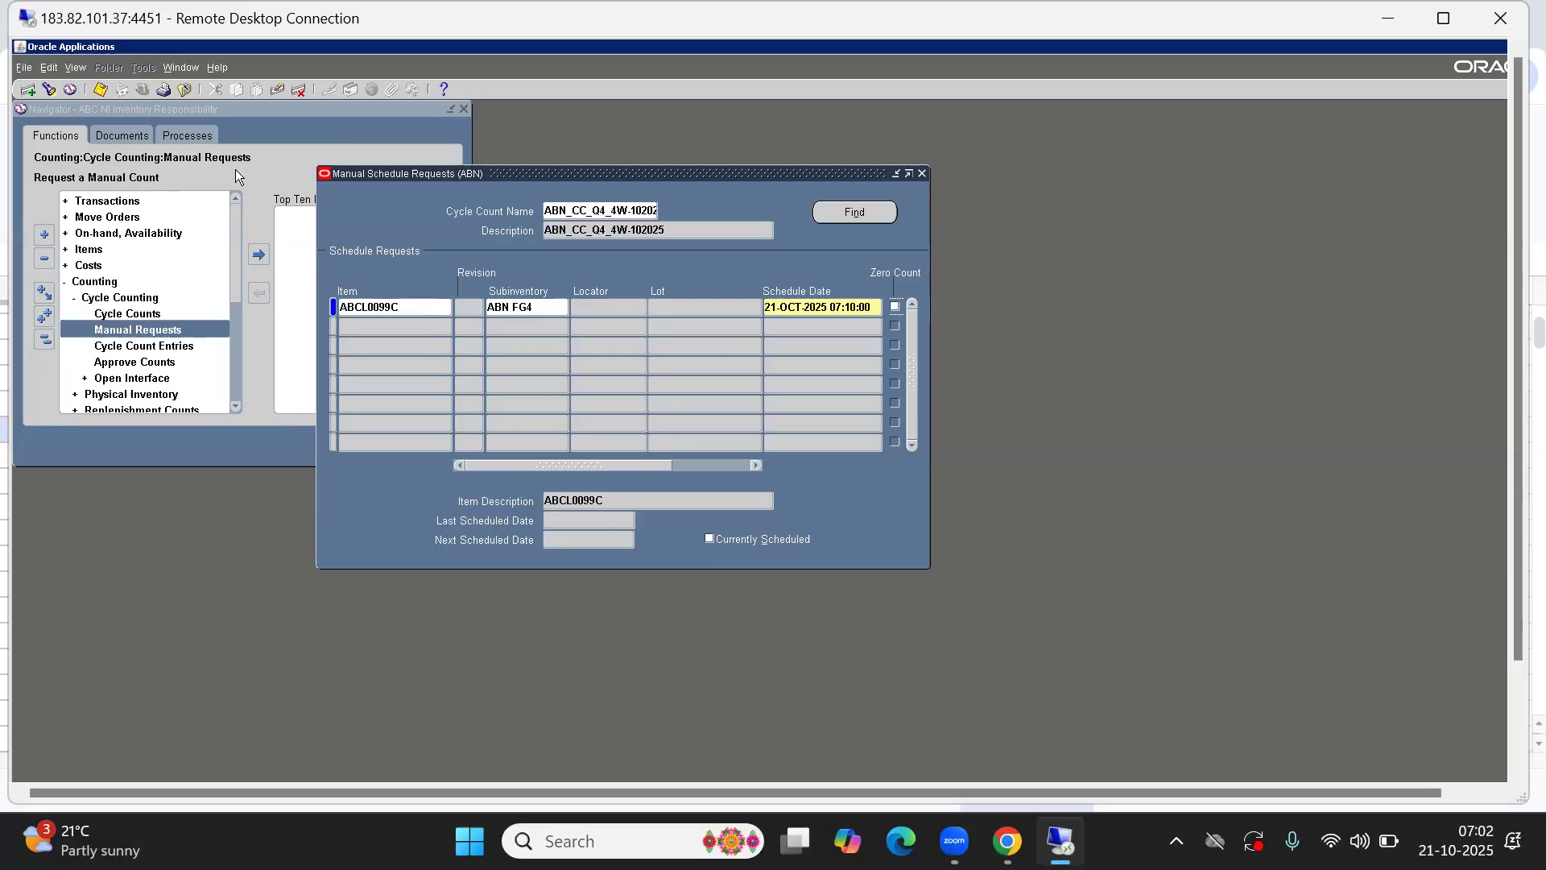
- Save the ABCL0099C manual schedule request and close the manual schedule requests window after rechecking its line
left_click(99, 89)
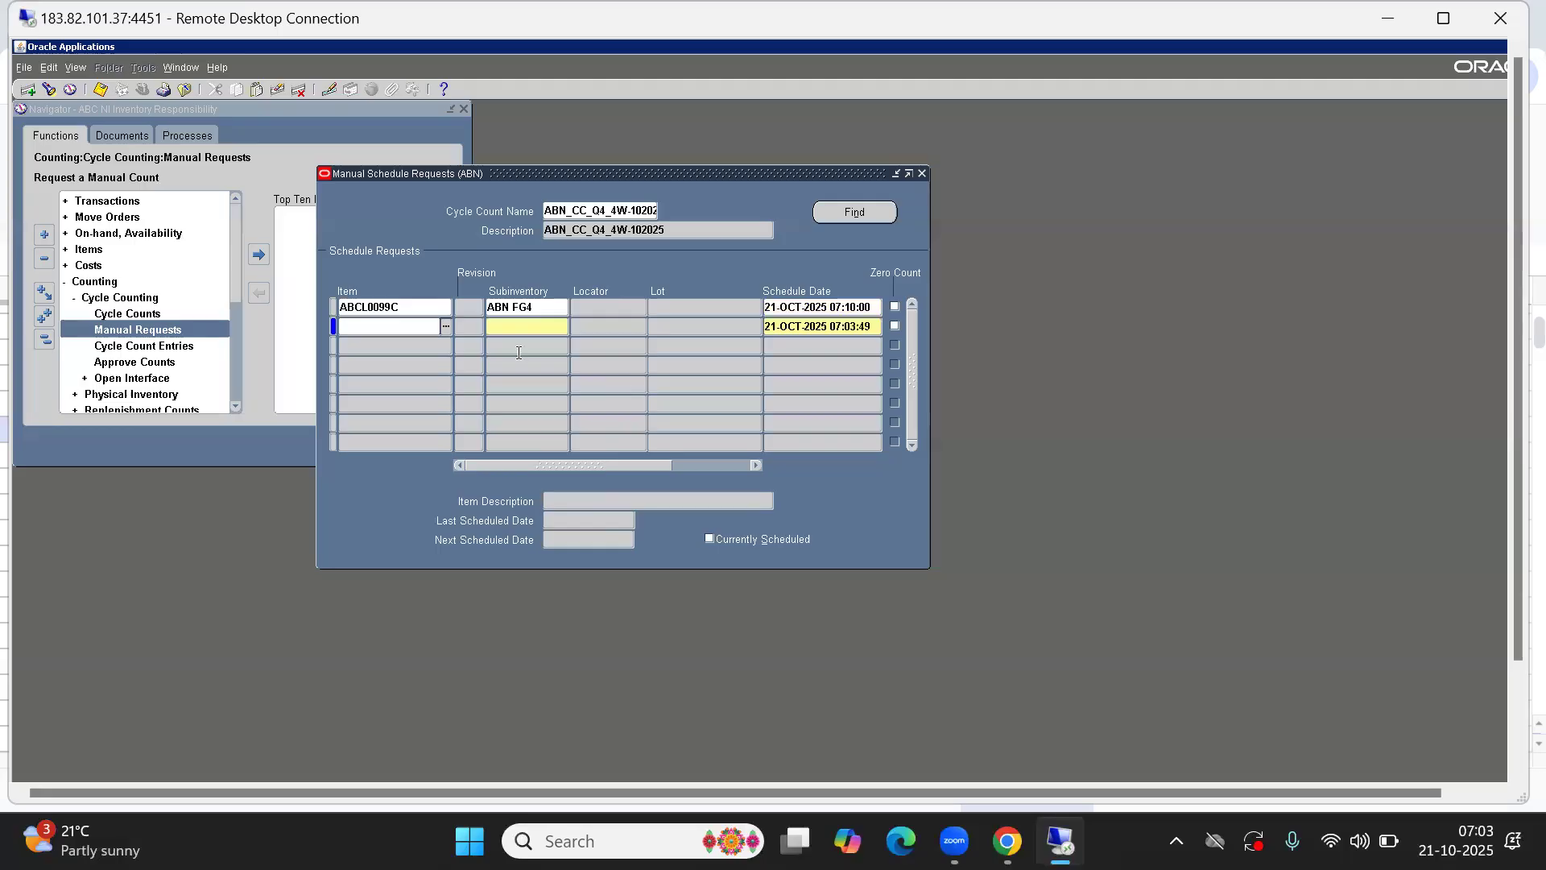
left_click(404, 309)
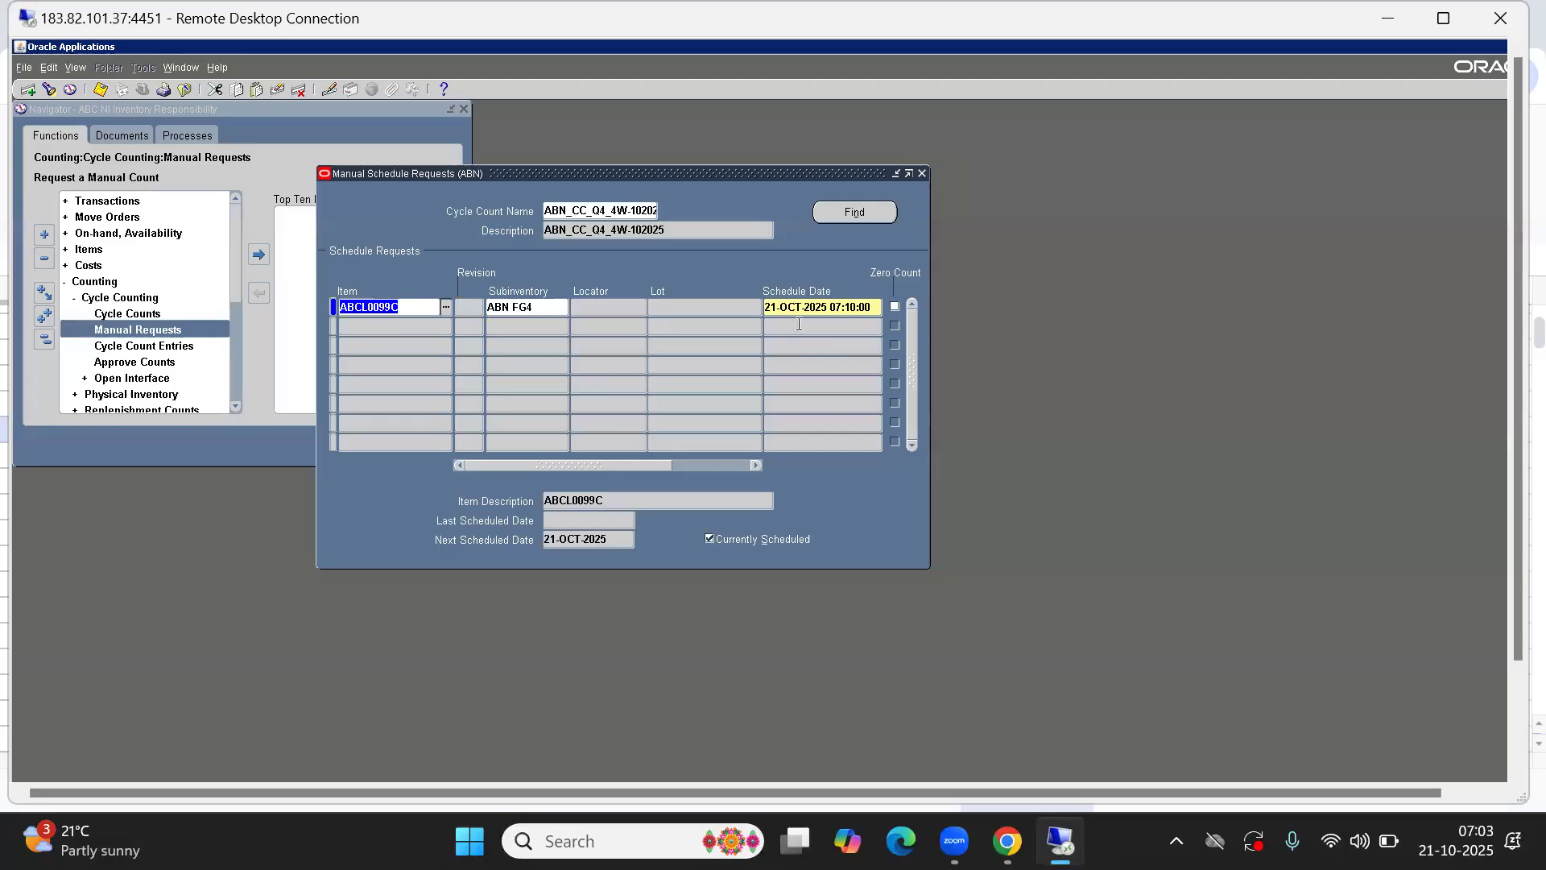
left_click(923, 173)
- Open the cycle count entries for ABN_CC_Q4_4W-102025 and find all open count requests
left_click(121, 348)
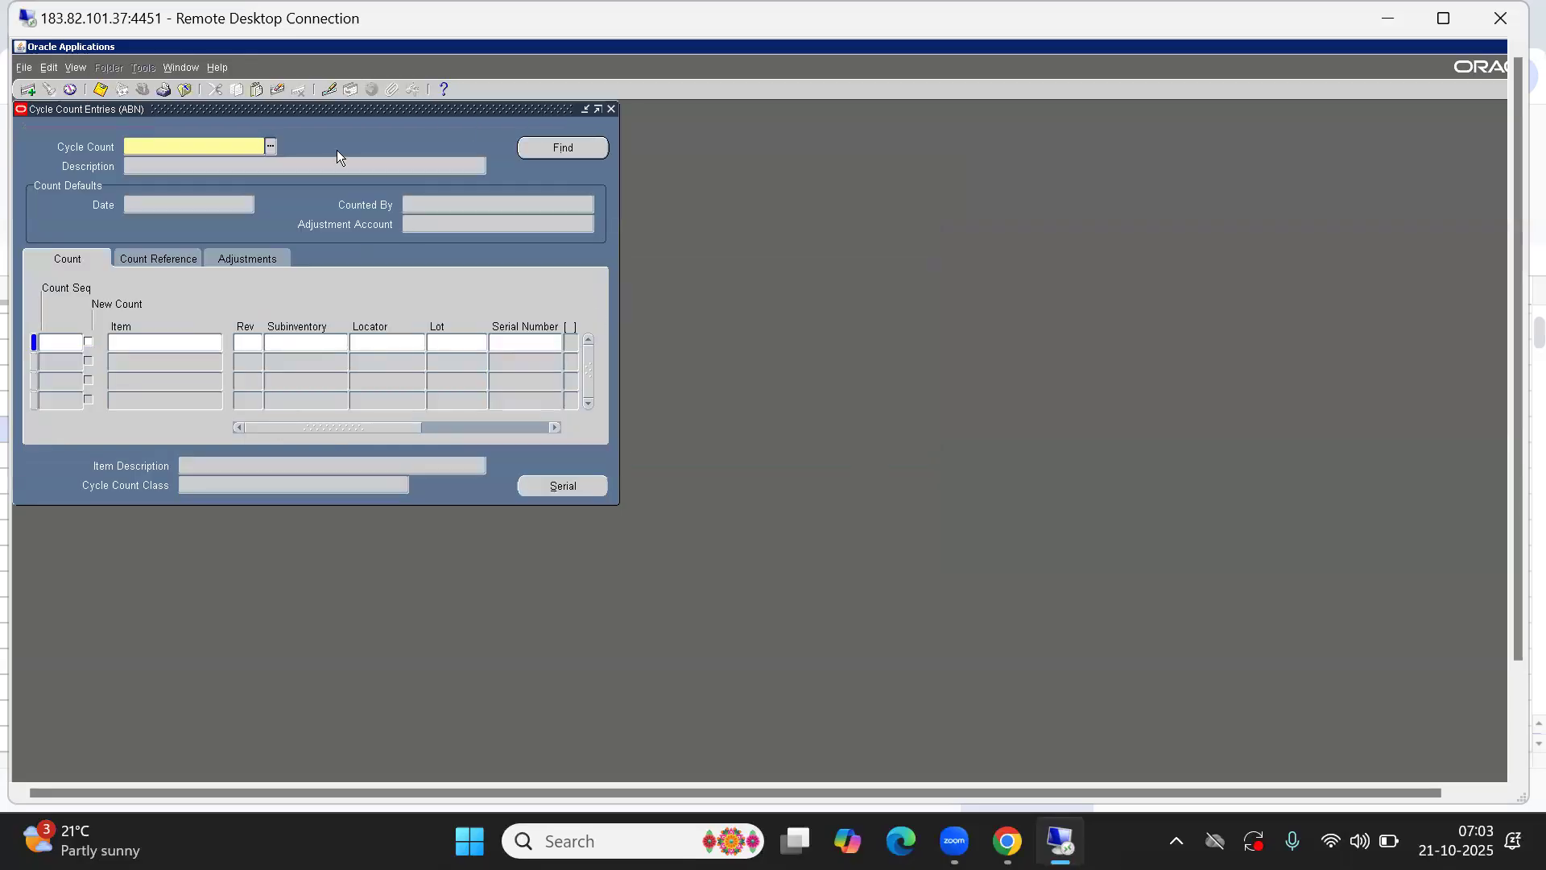
left_click_drag(240, 114, 528, 171)
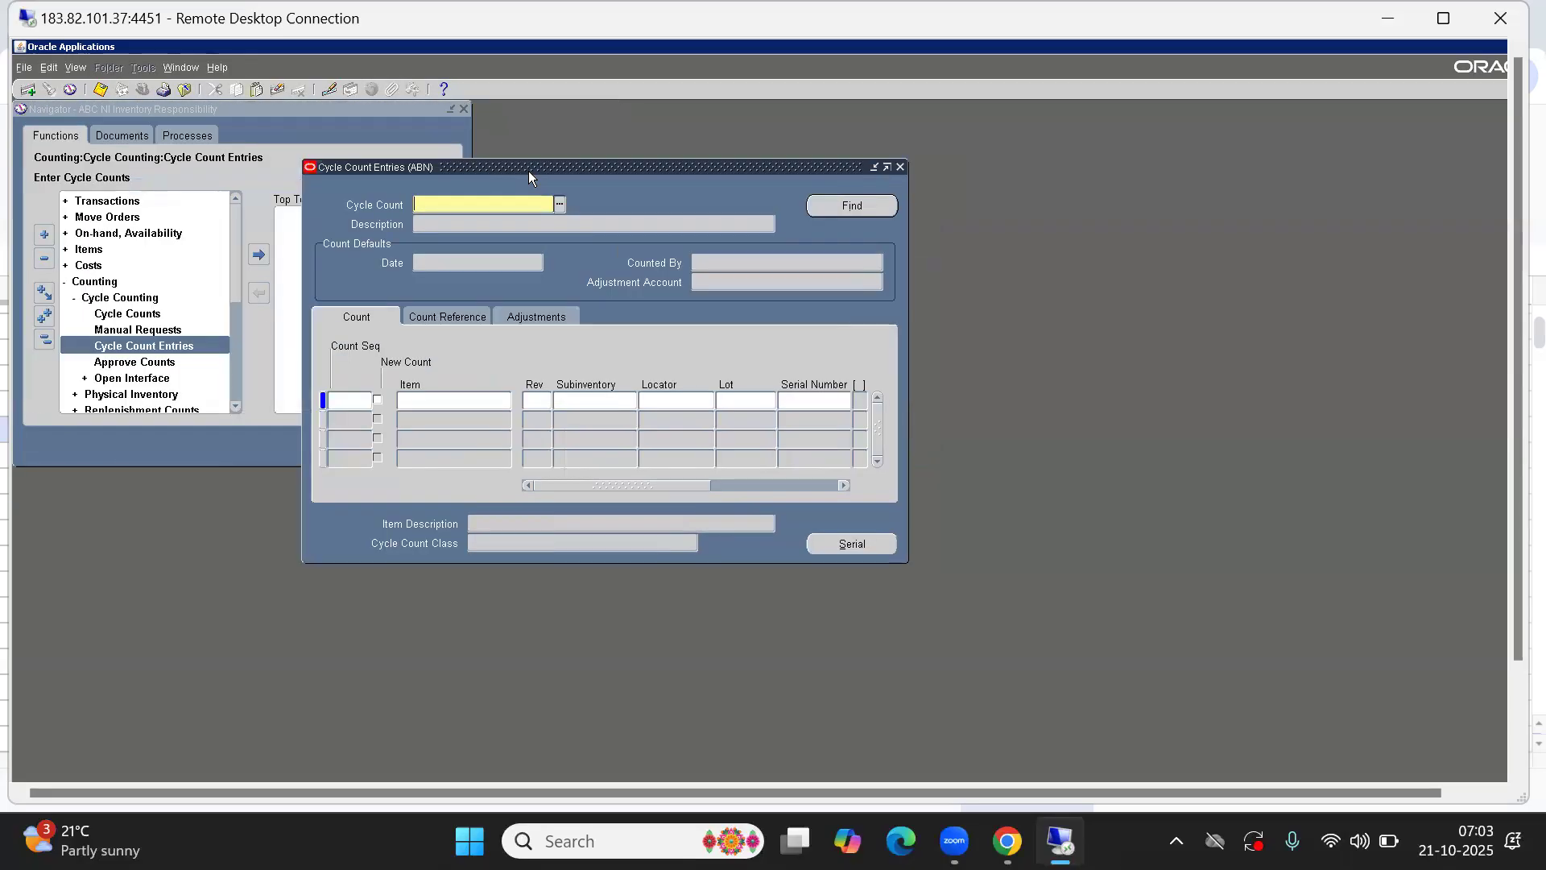
key("ctrl+l")
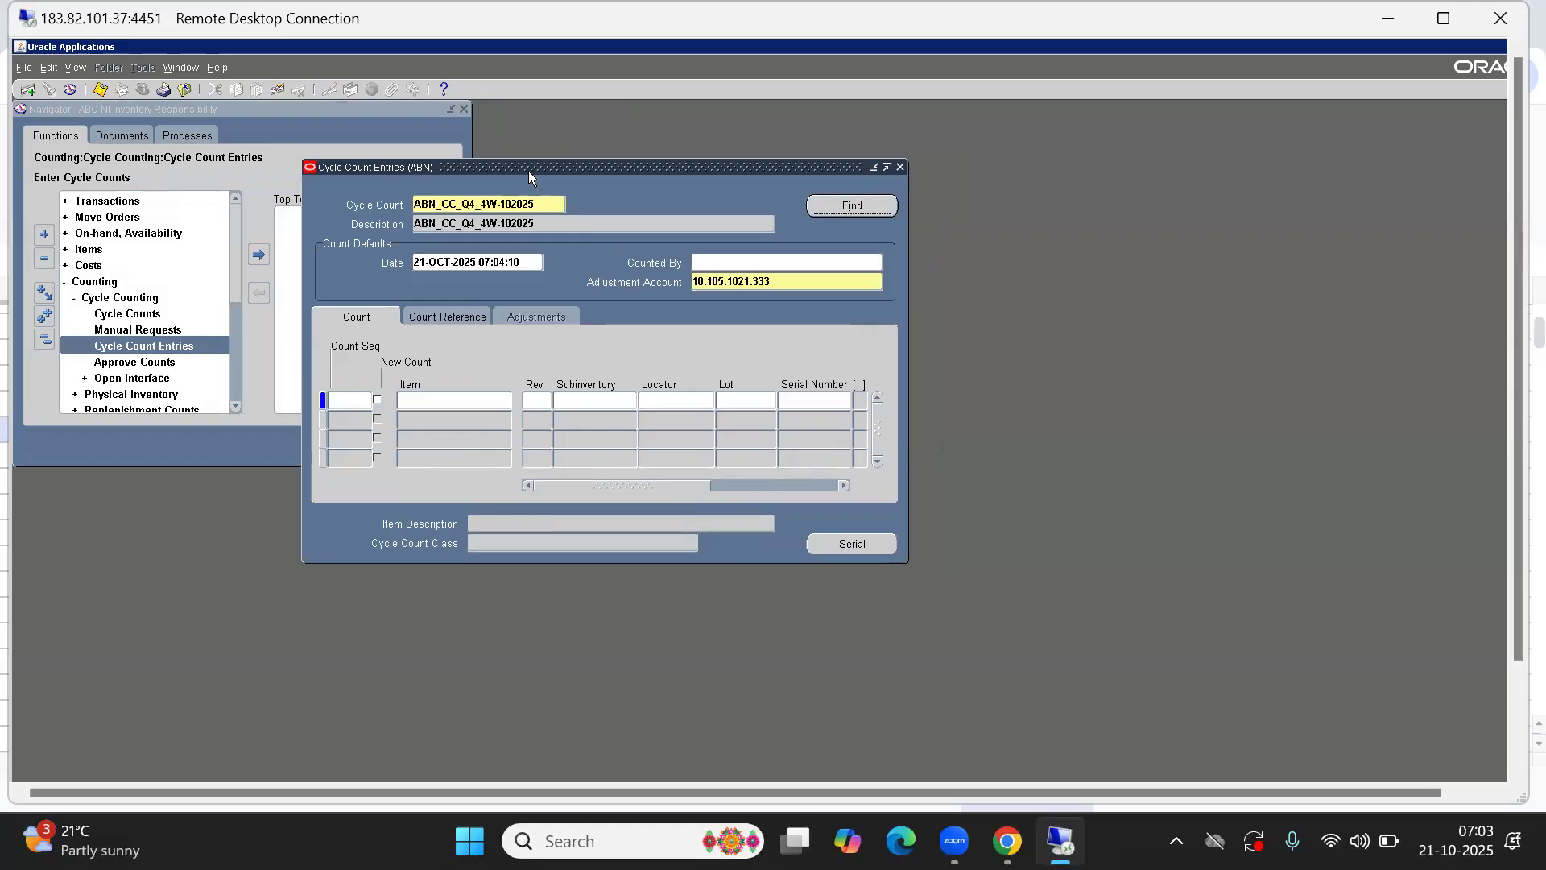
left_click(870, 209)
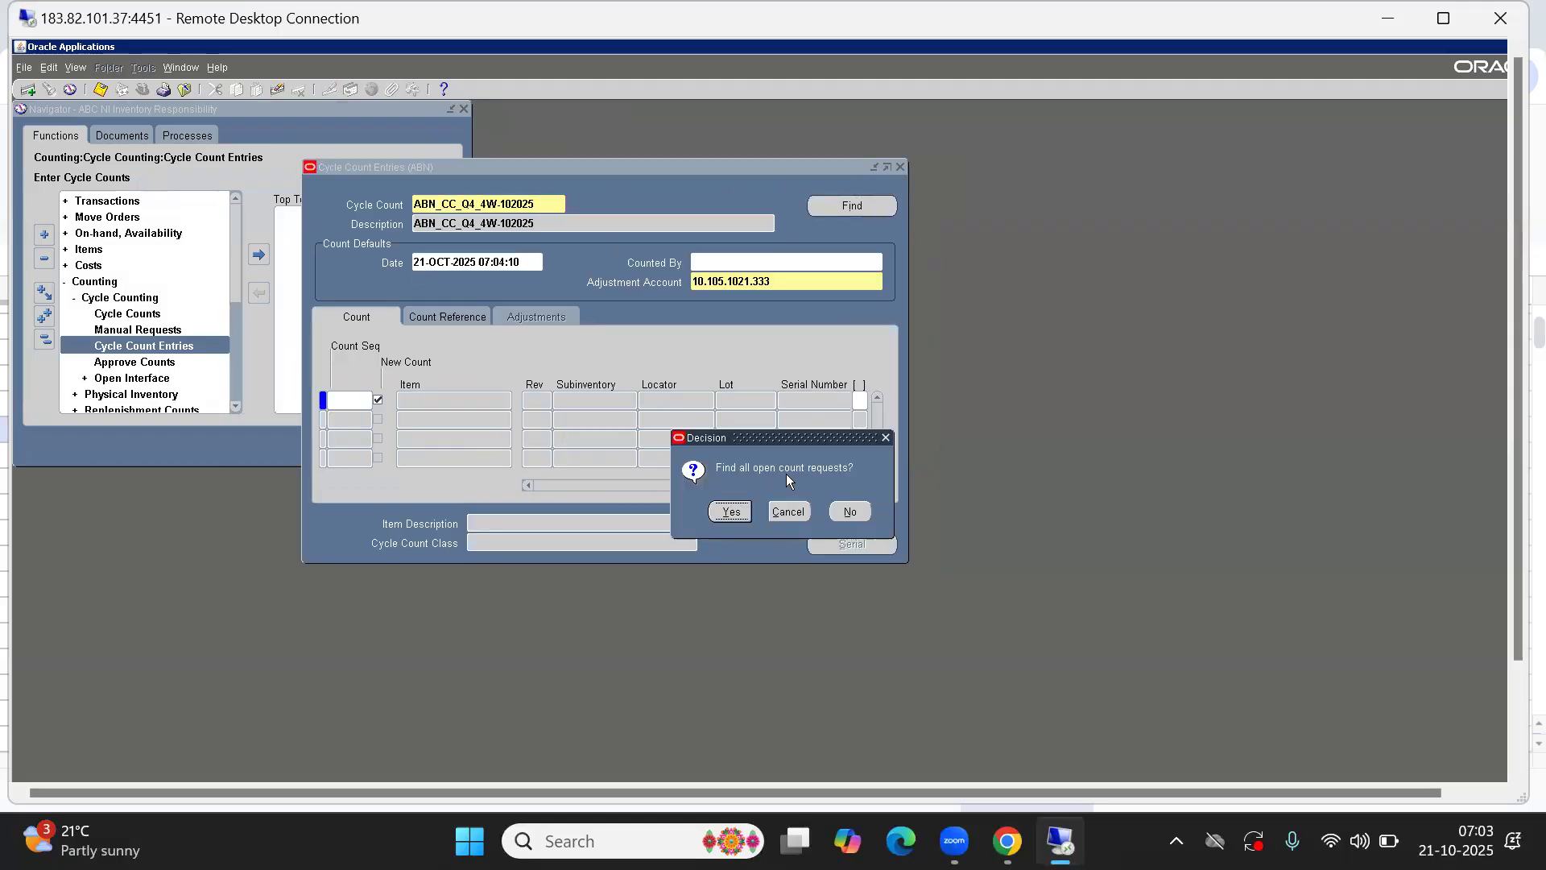
left_click(729, 512)
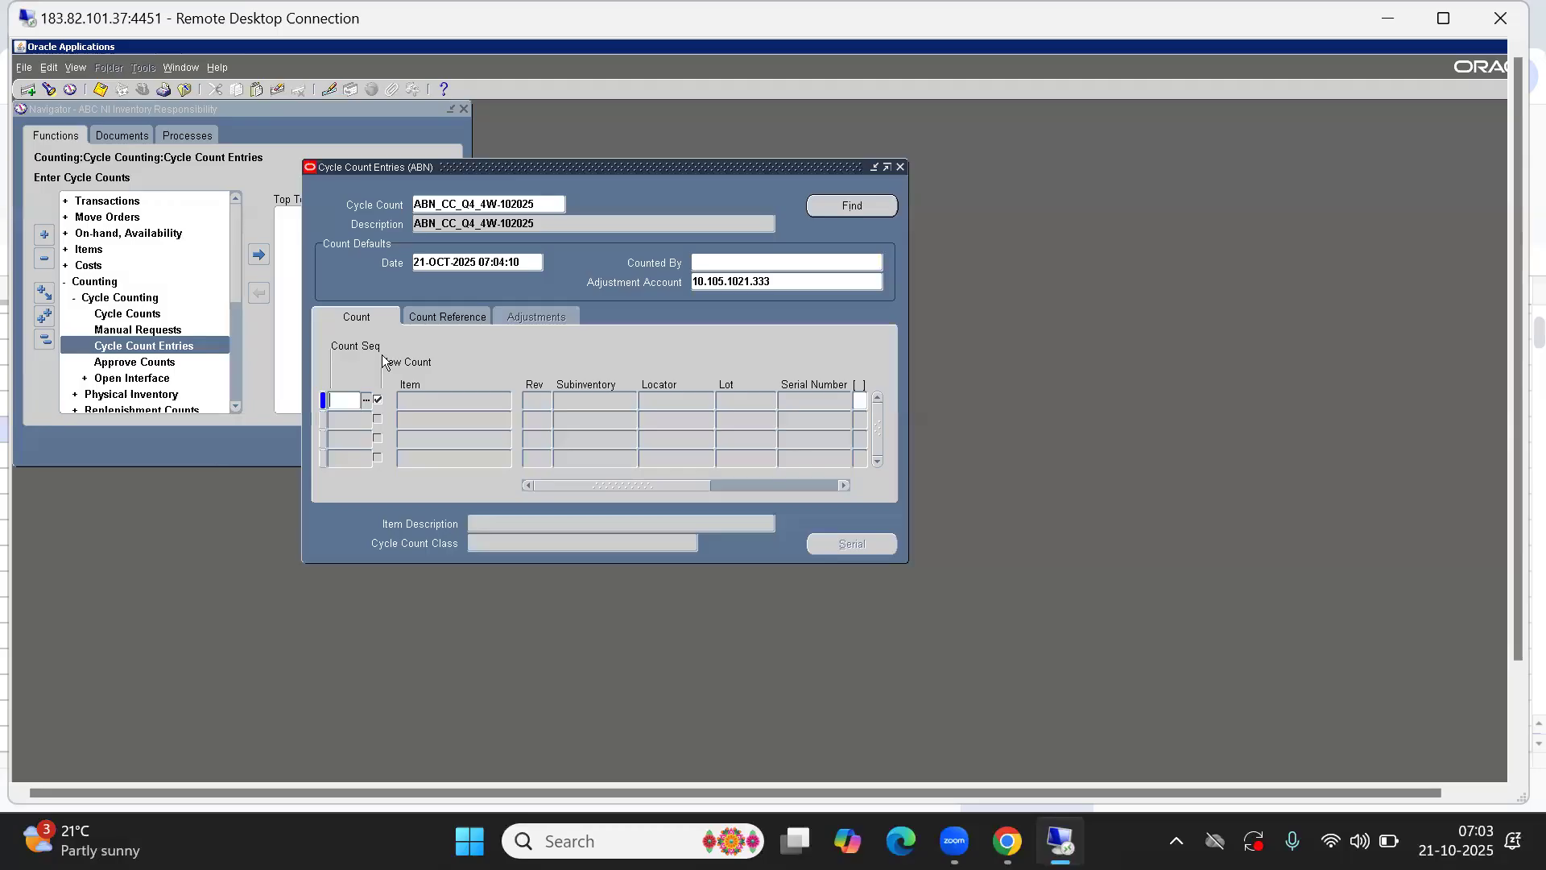
- Look for an available count sequence and the count reference, and search all open count requests again
left_click(367, 400)
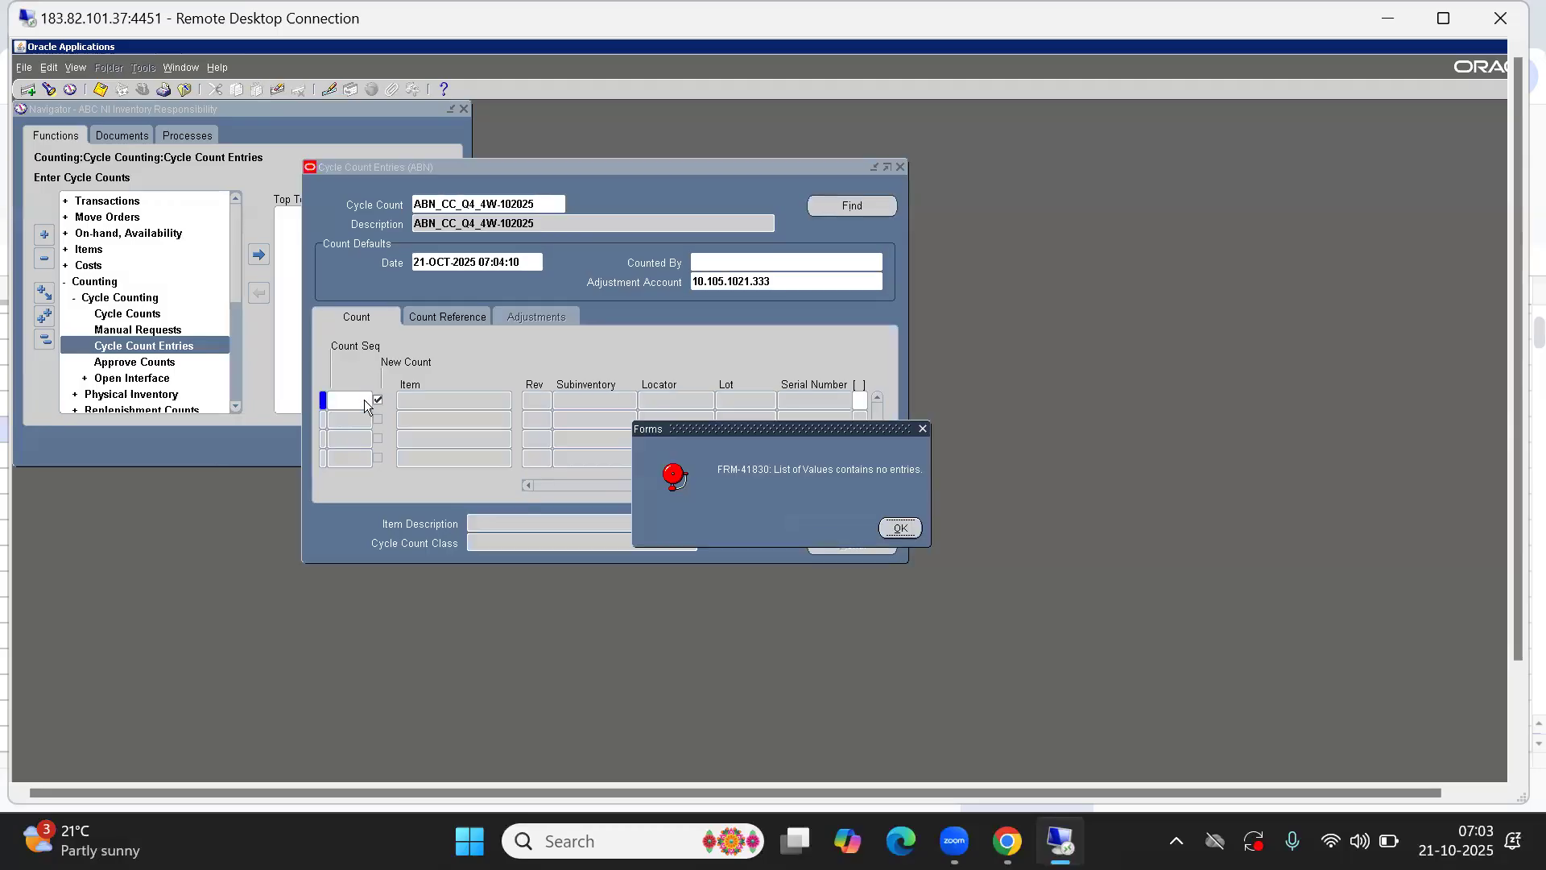
left_click(906, 529)
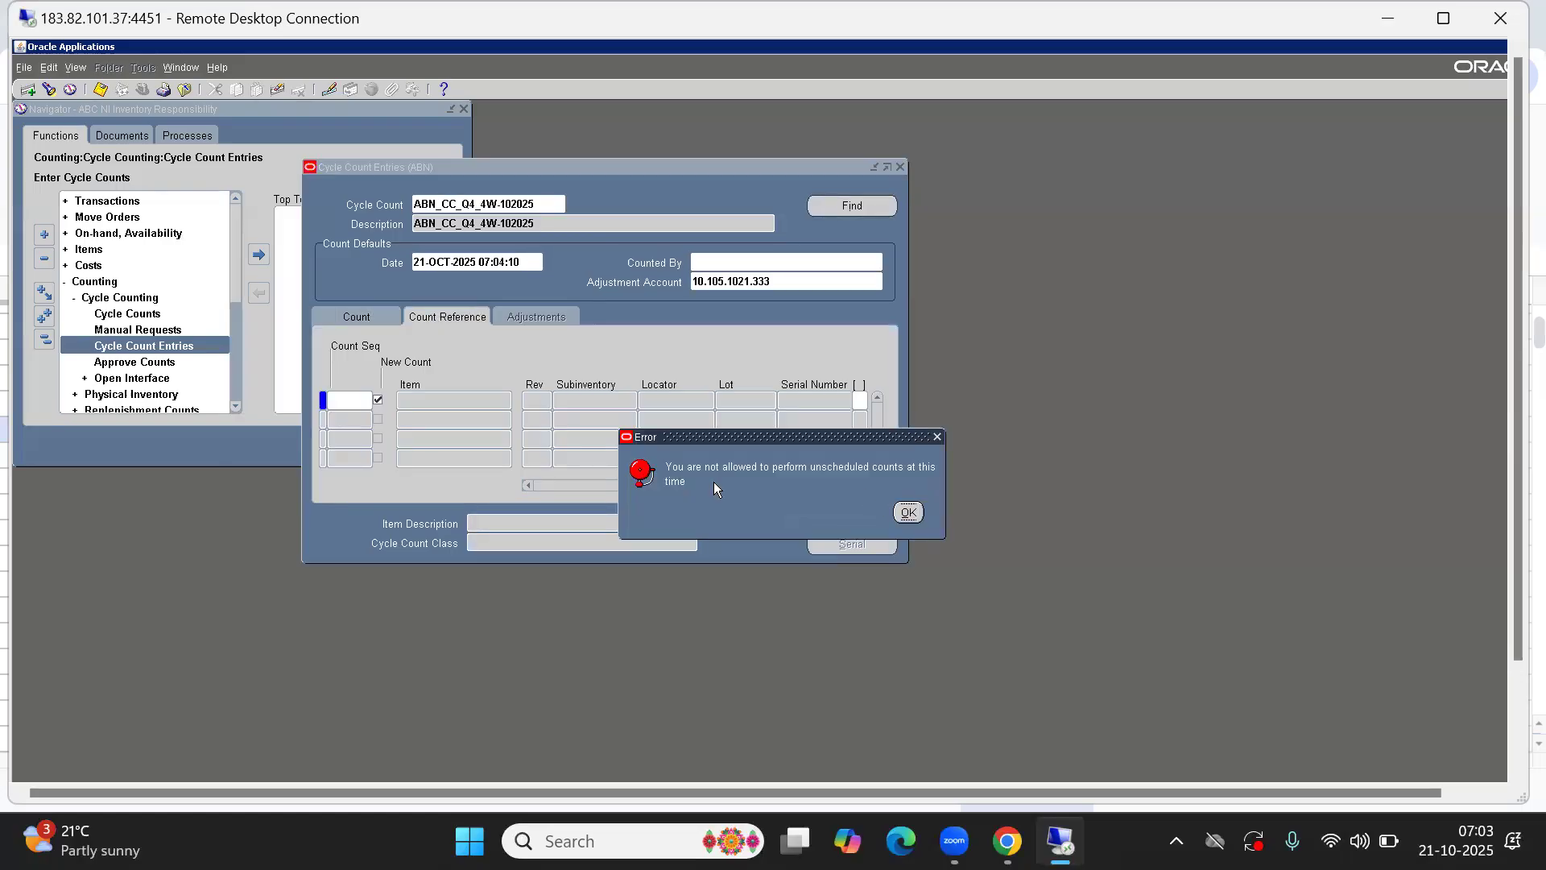
left_click(908, 513)
left_click(363, 320)
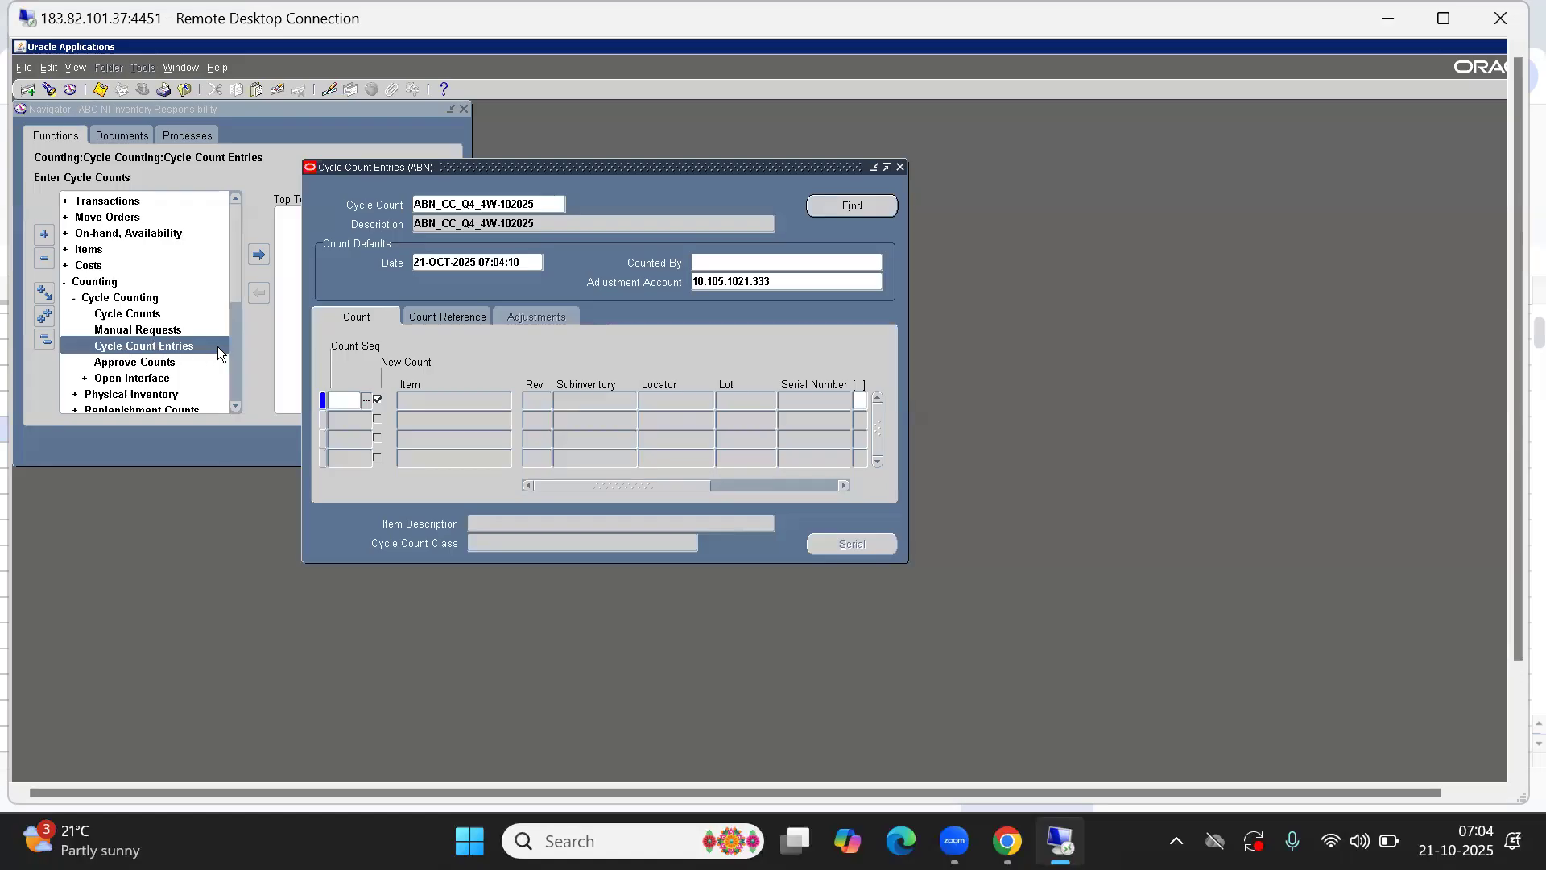
left_click(836, 214)
left_click(712, 513)
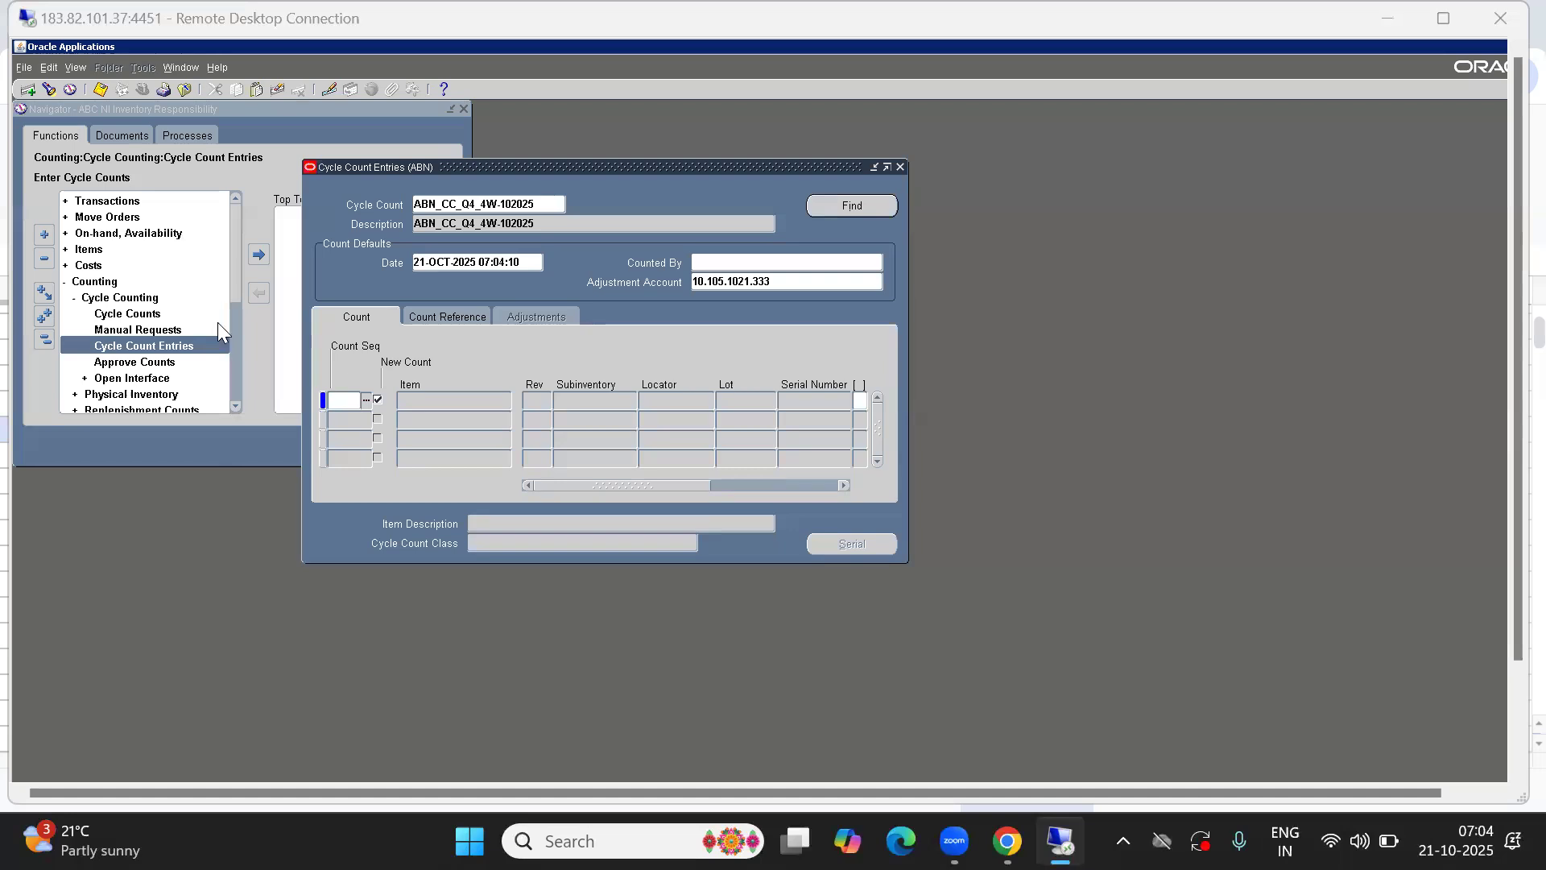
- Switch to the 1. Inventory document in Chrome and jump to the next match for "cycle coun"
key("alt+Tab")
left_click(297, 27)
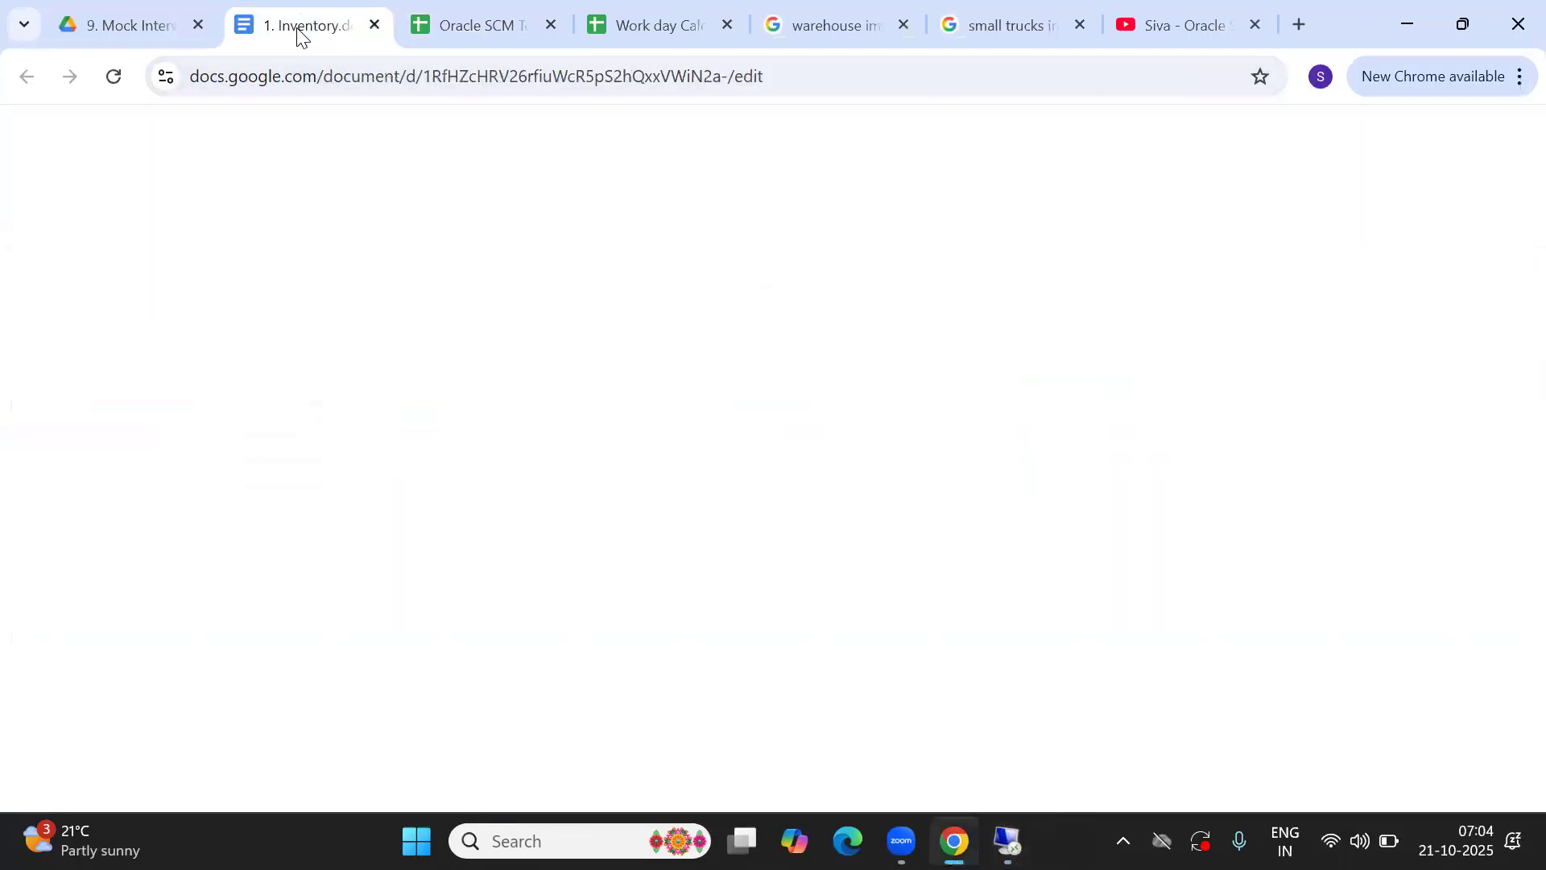
left_click(554, 699)
key("Up")
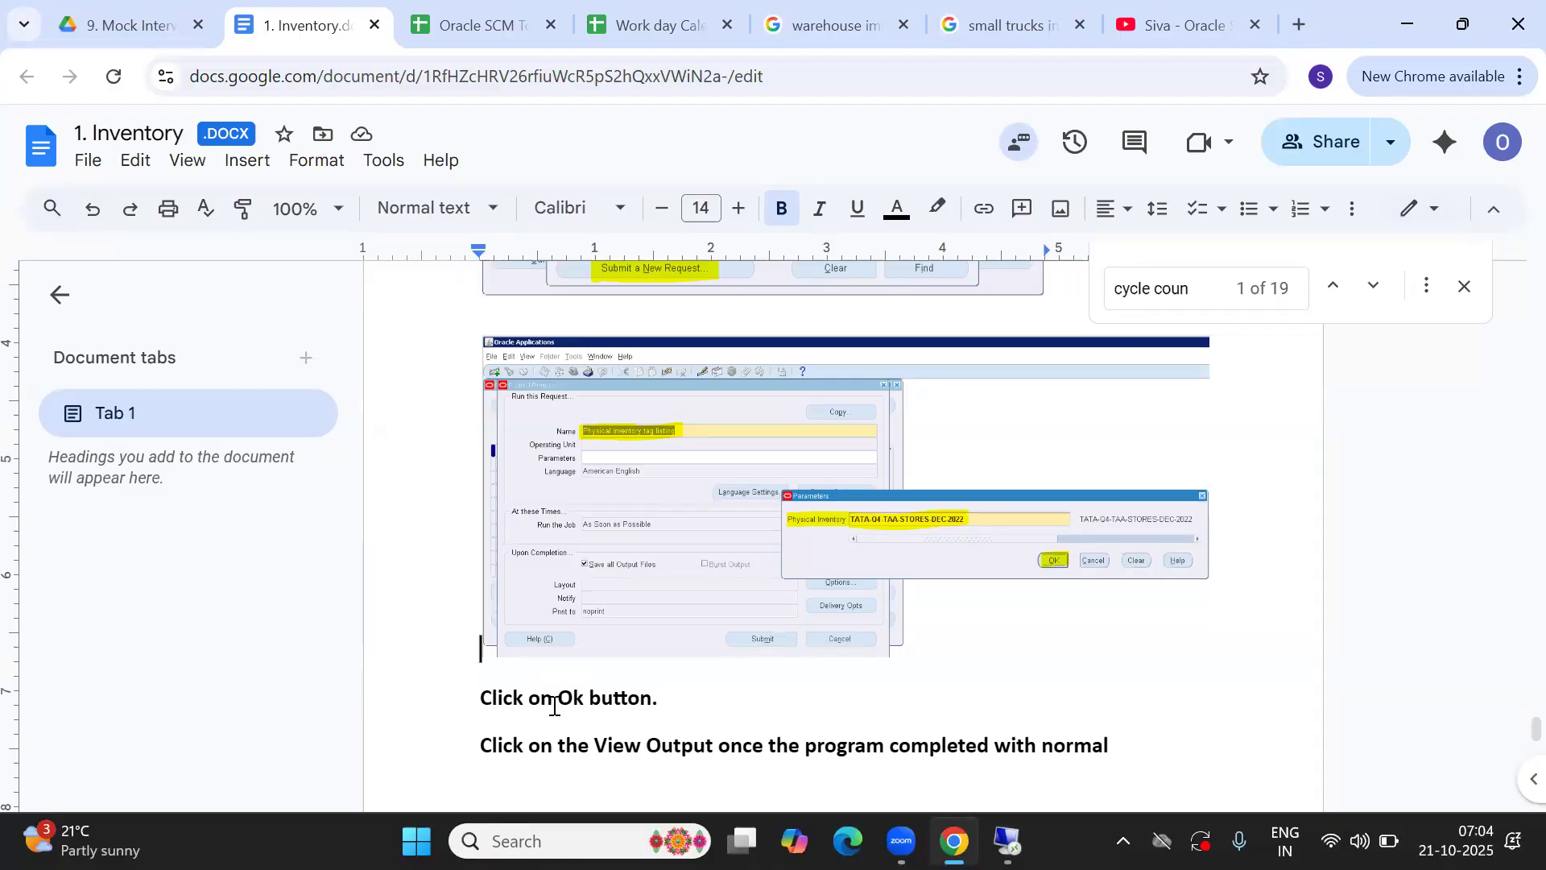
left_click(1201, 277)
key("Return")
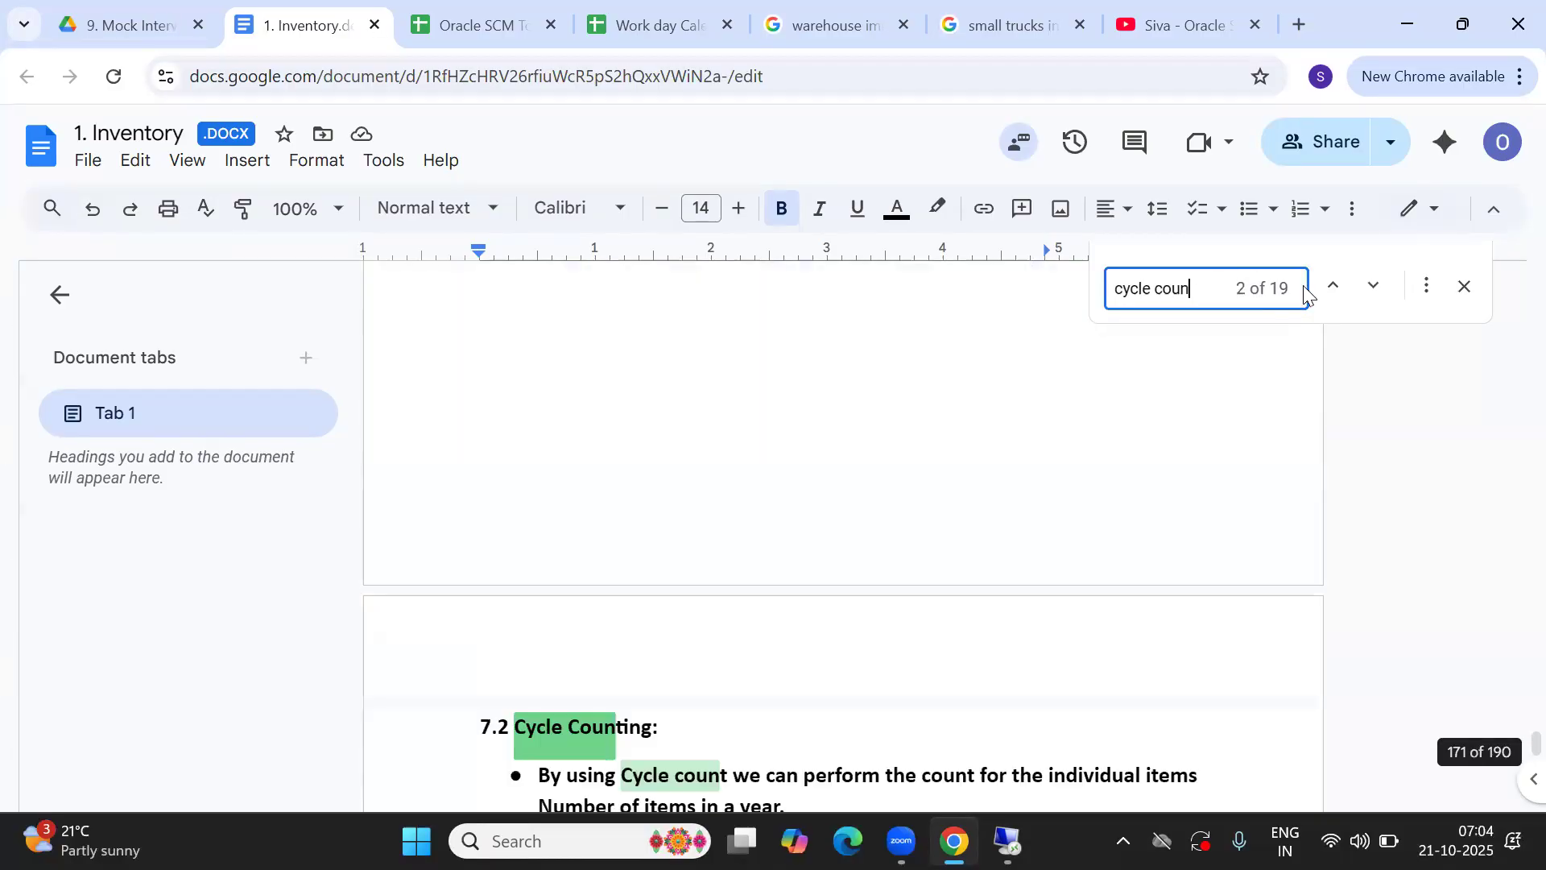
- Read the 7.2 Cycle Counting section with its example table, item definition and Misc Receipt notes
left_click(783, 708)
key("Down")
key("Down")
key("Down")
key("Down")
key("Down")
key("Down")
key("Down")
key("Down")
key("Down")
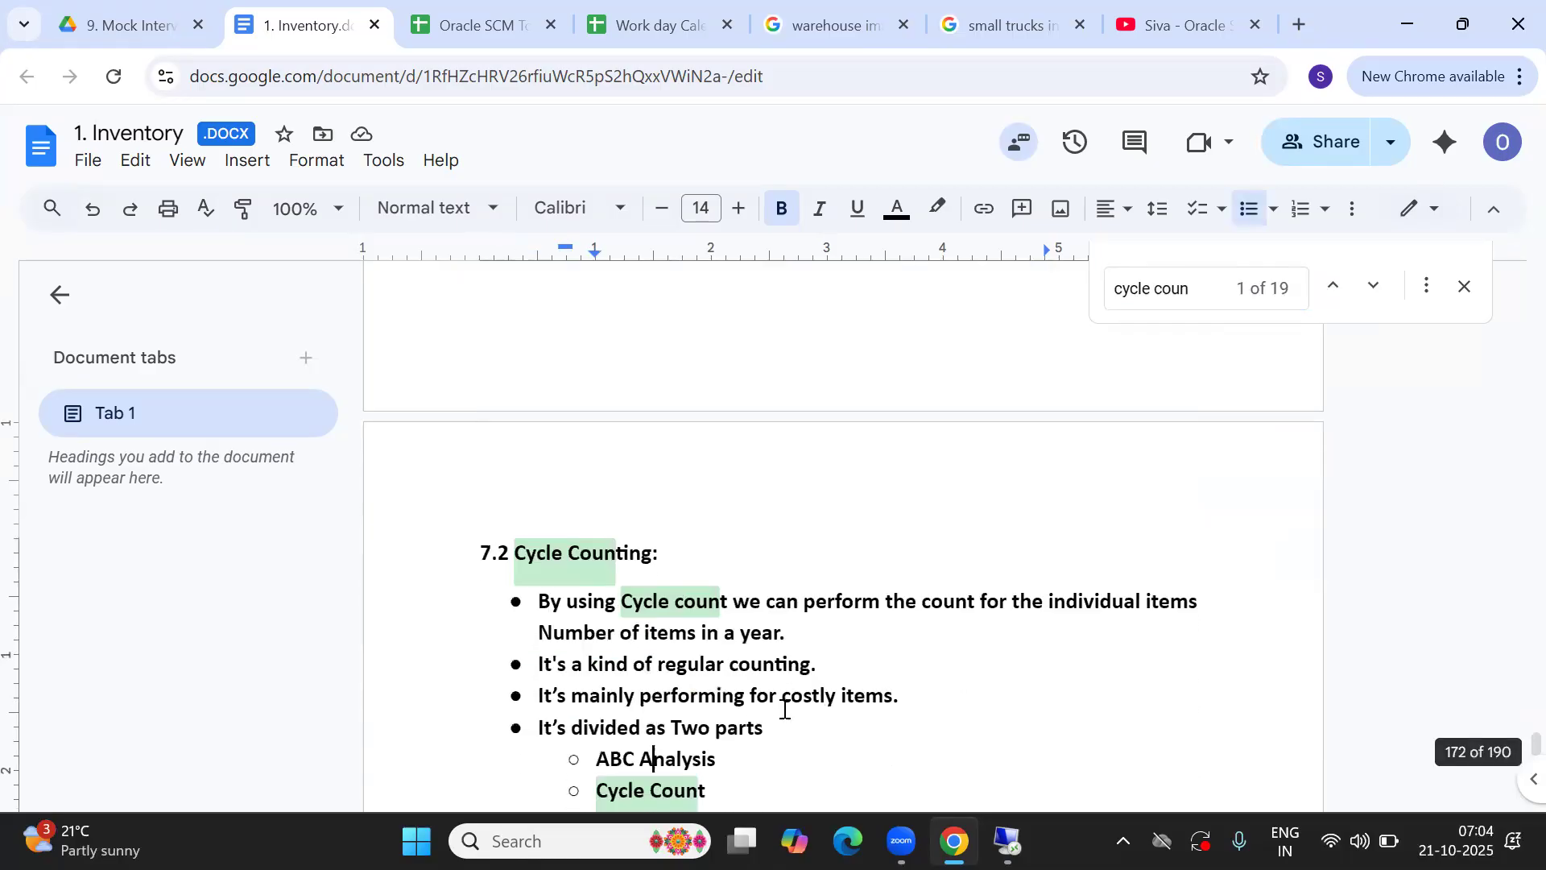
scroll(784, 708, "down", 6)
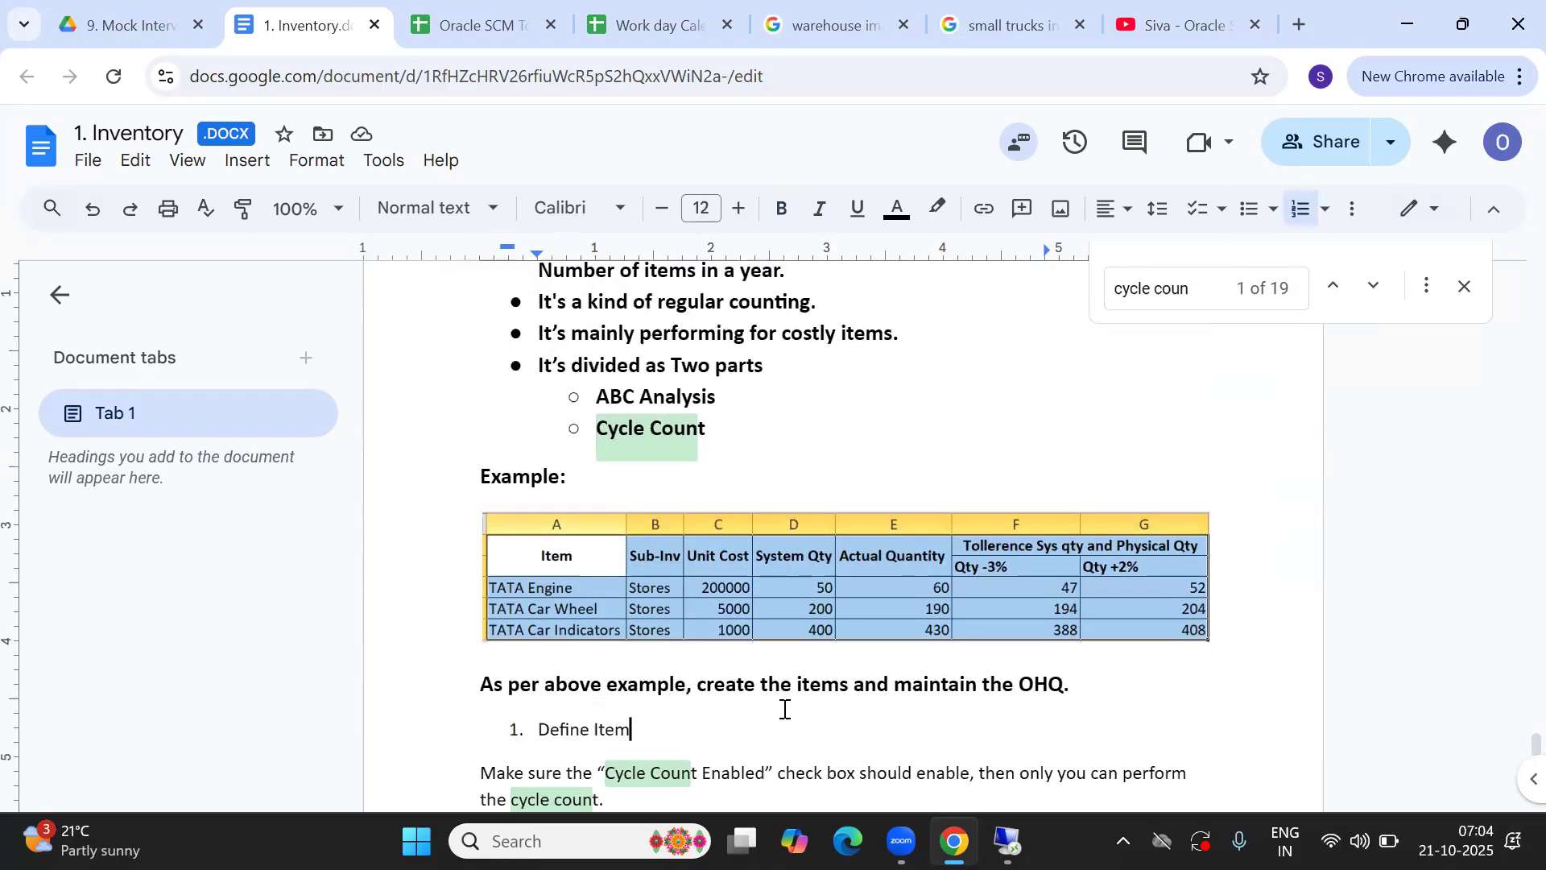
key("Down")
key("Down")
key("Down")
key("Down")
key("Down")
key("Down")
key("Down")
key("Down")
key("Down")
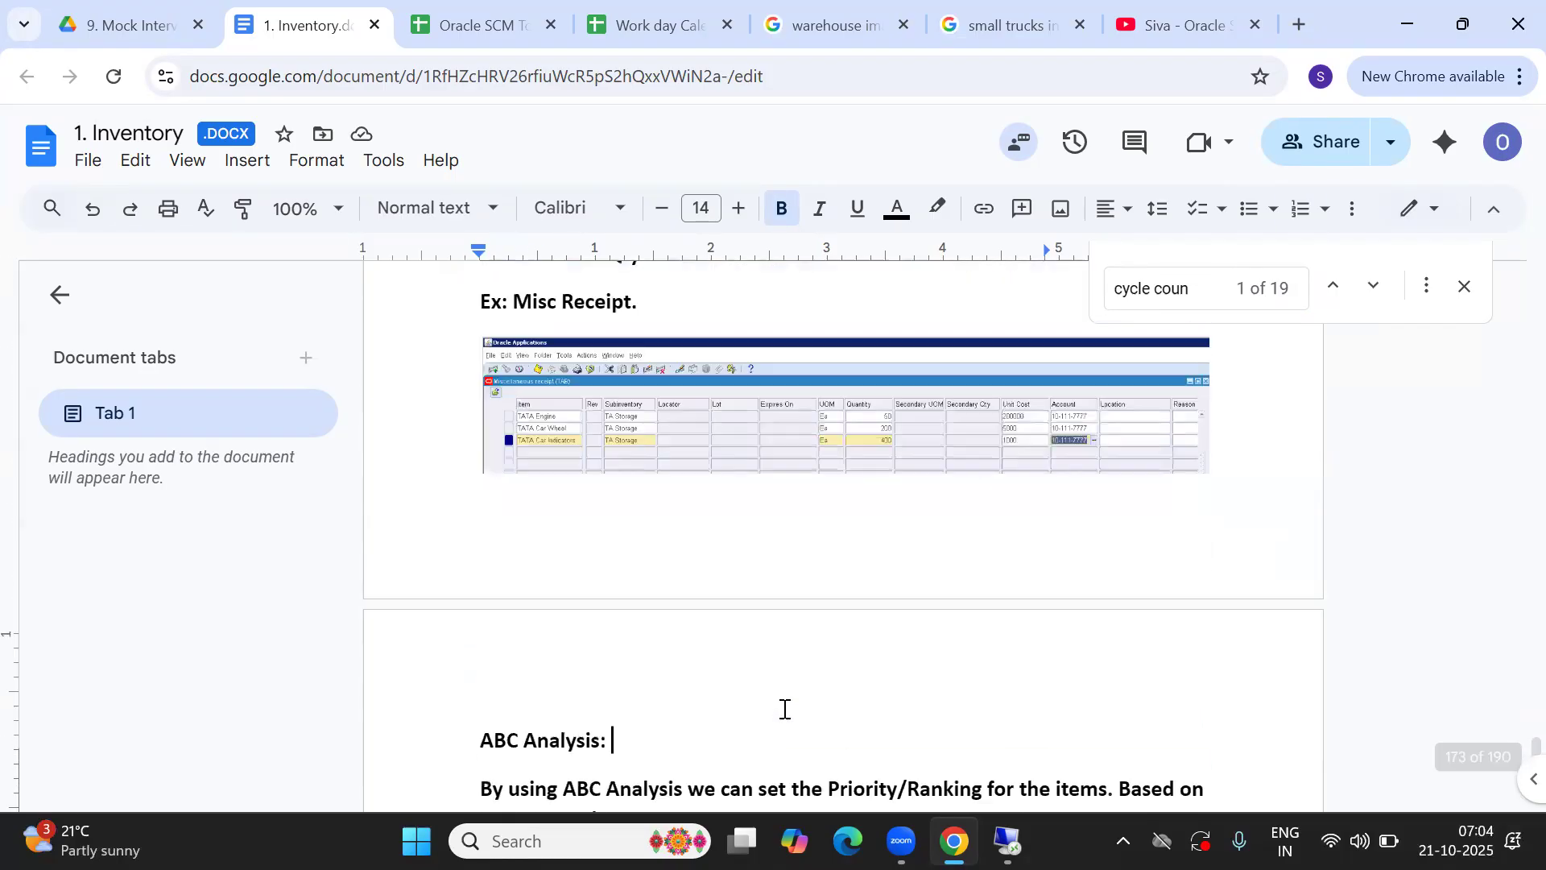
- Read through the ABC Analysis setup section, including the assignment groups and the Item% and Value% formulas
key("Down")
key("Down")
key("Down")
key("Down")
key("Down")
key("Down")
key("Down")
key("Down")
key("Down")
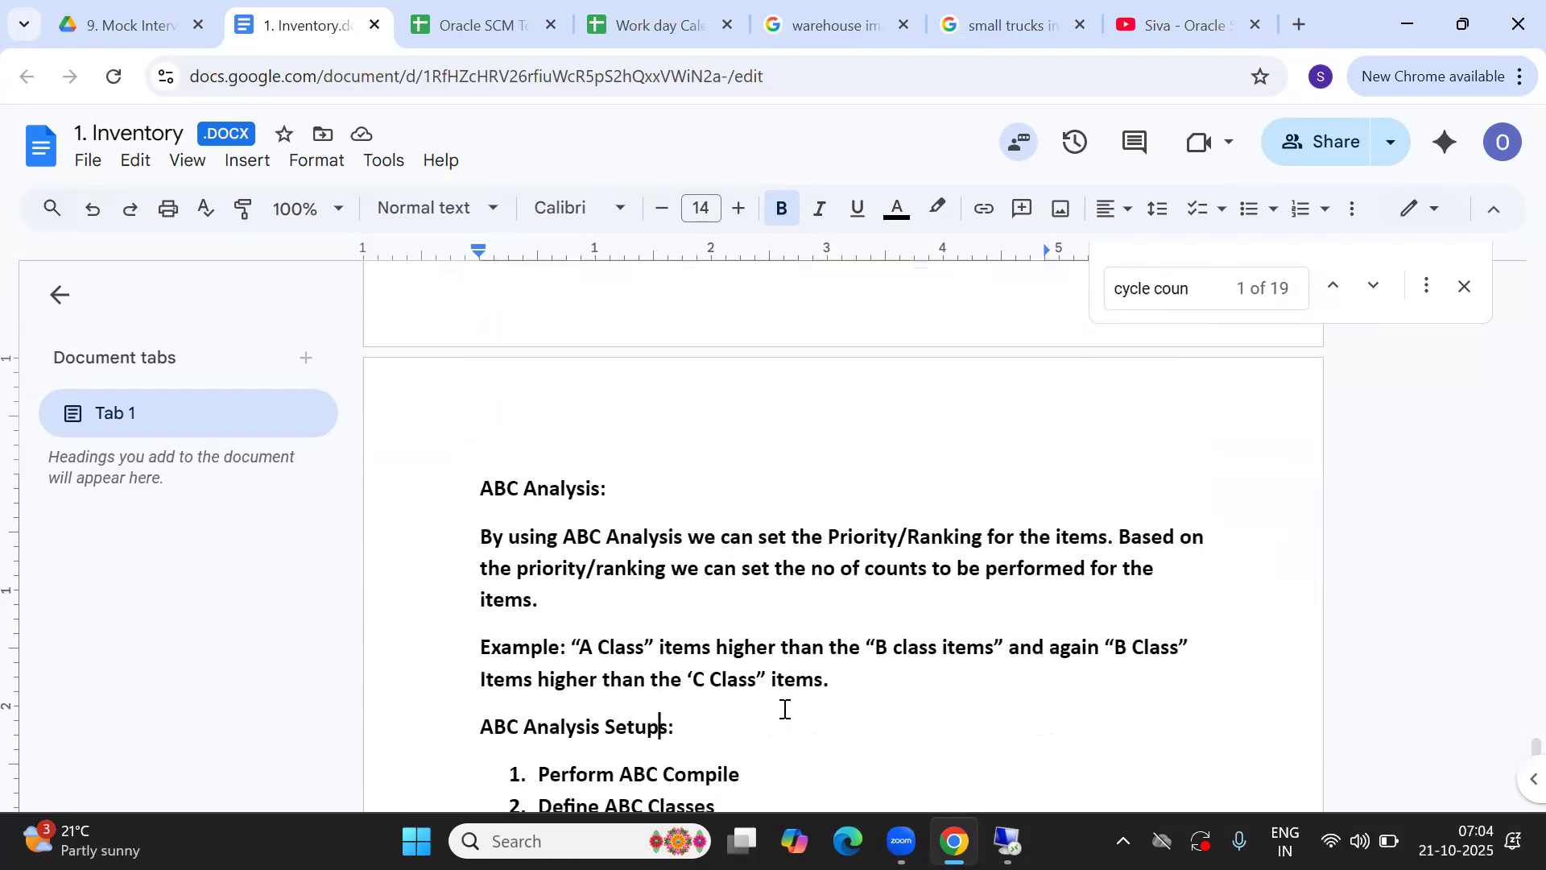
key("Down")
key("Down")
key("Down")
key("Down")
key("Down")
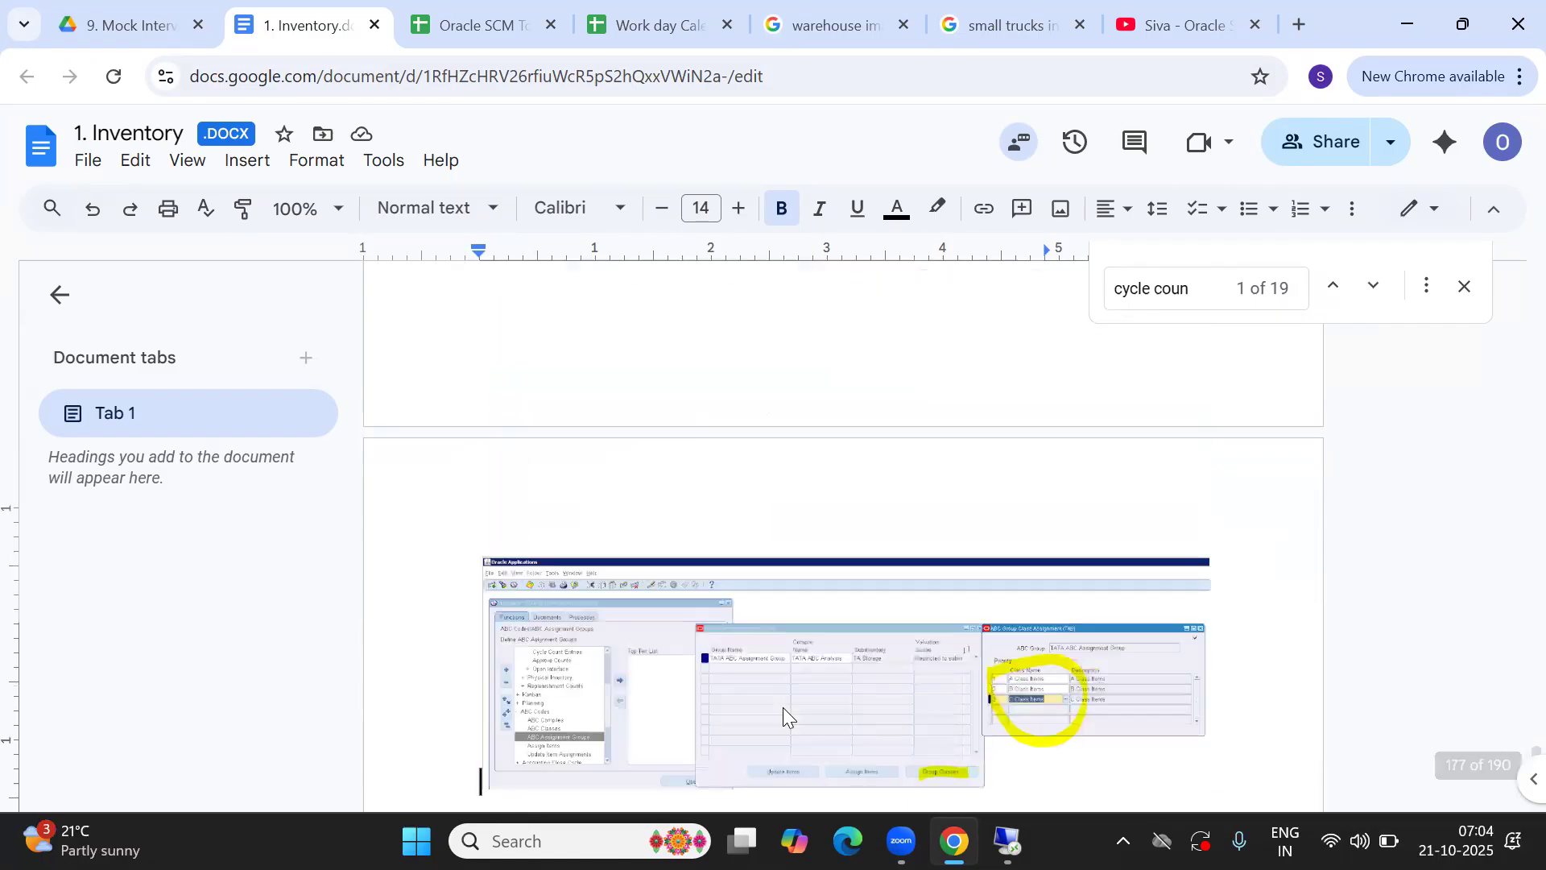
key("Down")
key("Down")
key("Down")
key("Down")
key("Down")
key("Down")
key("Down")
key("Down")
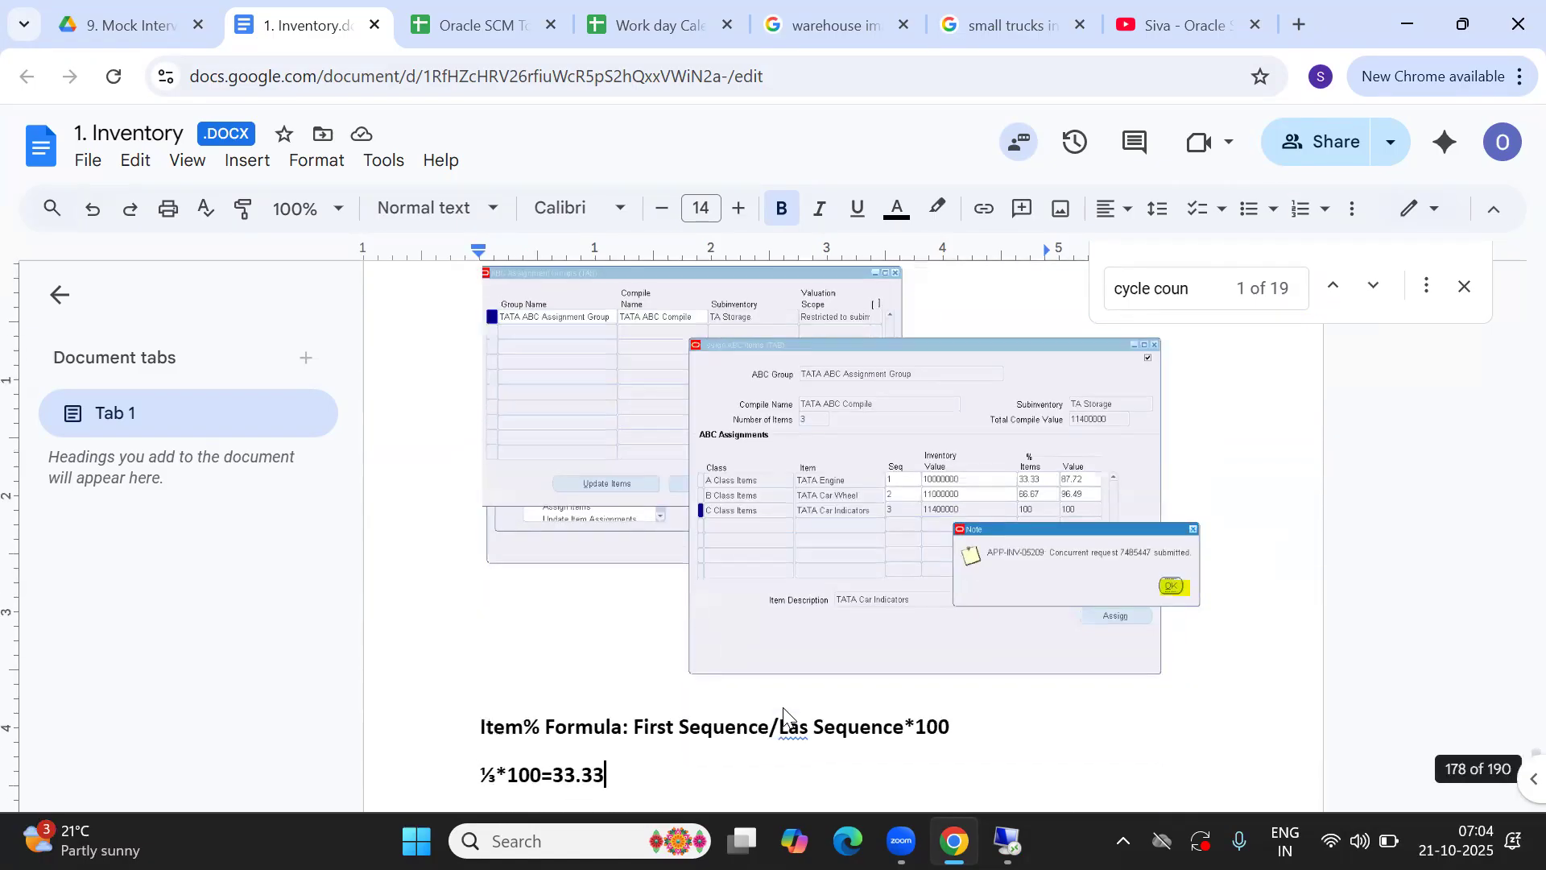
key("Down")
key("Down")
key("Down")
key("Down")
key("Down")
key("Down")
key("Down")
key("Down")
key("Down")
key("Down")
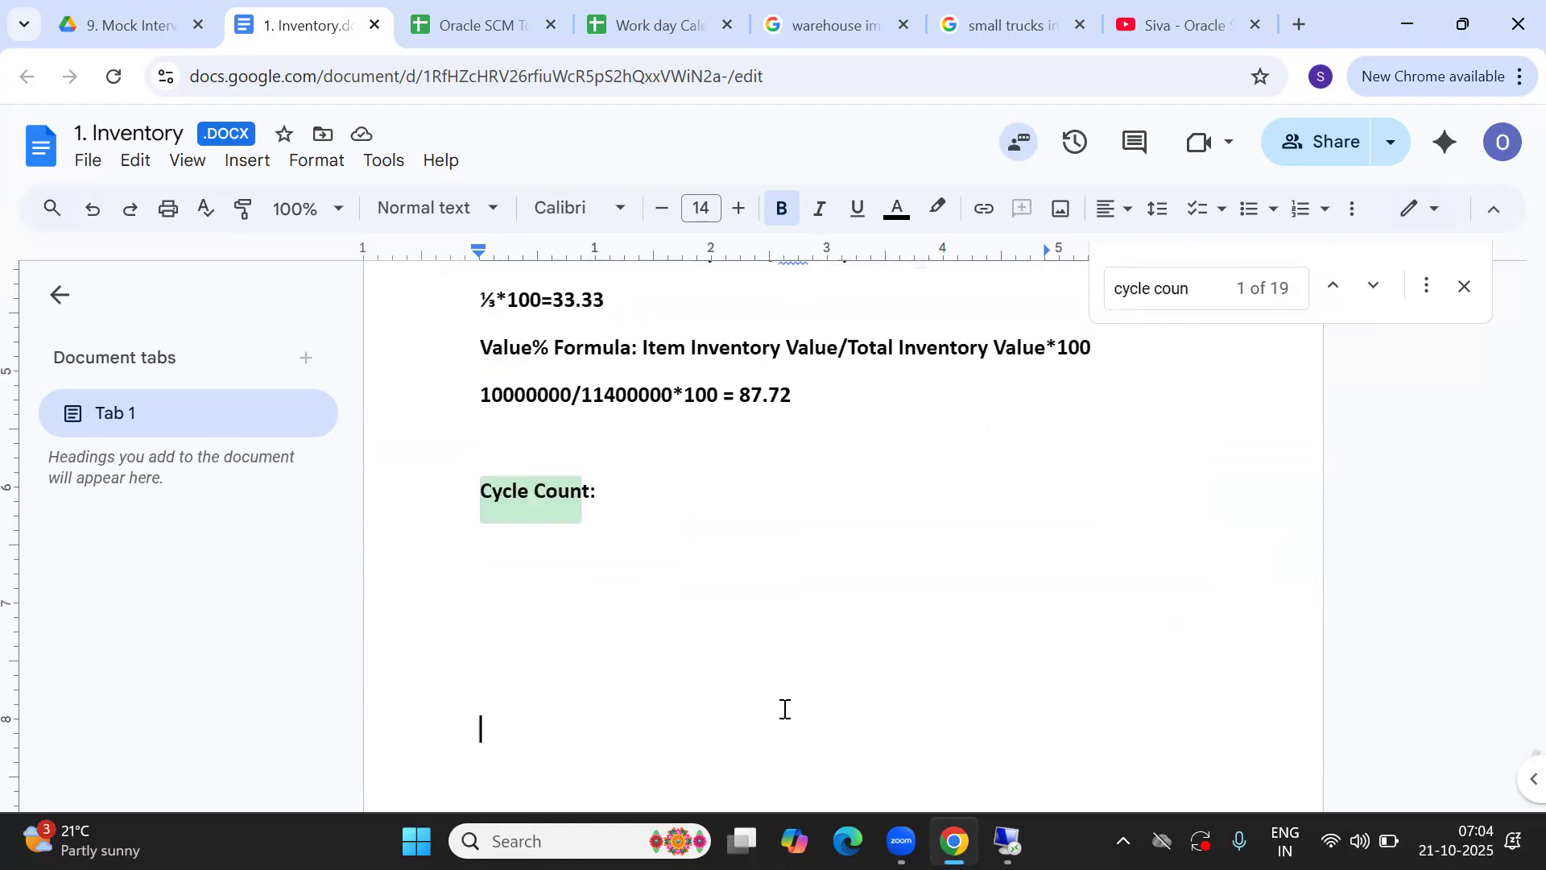
- Review the documented cycle count setup, covering serial and schedule, adjustments and ABC, classes and items
key("Down")
key("Down")
key("Down")
key("Down")
key("Down")
key("Down")
key("Down")
key("Down")
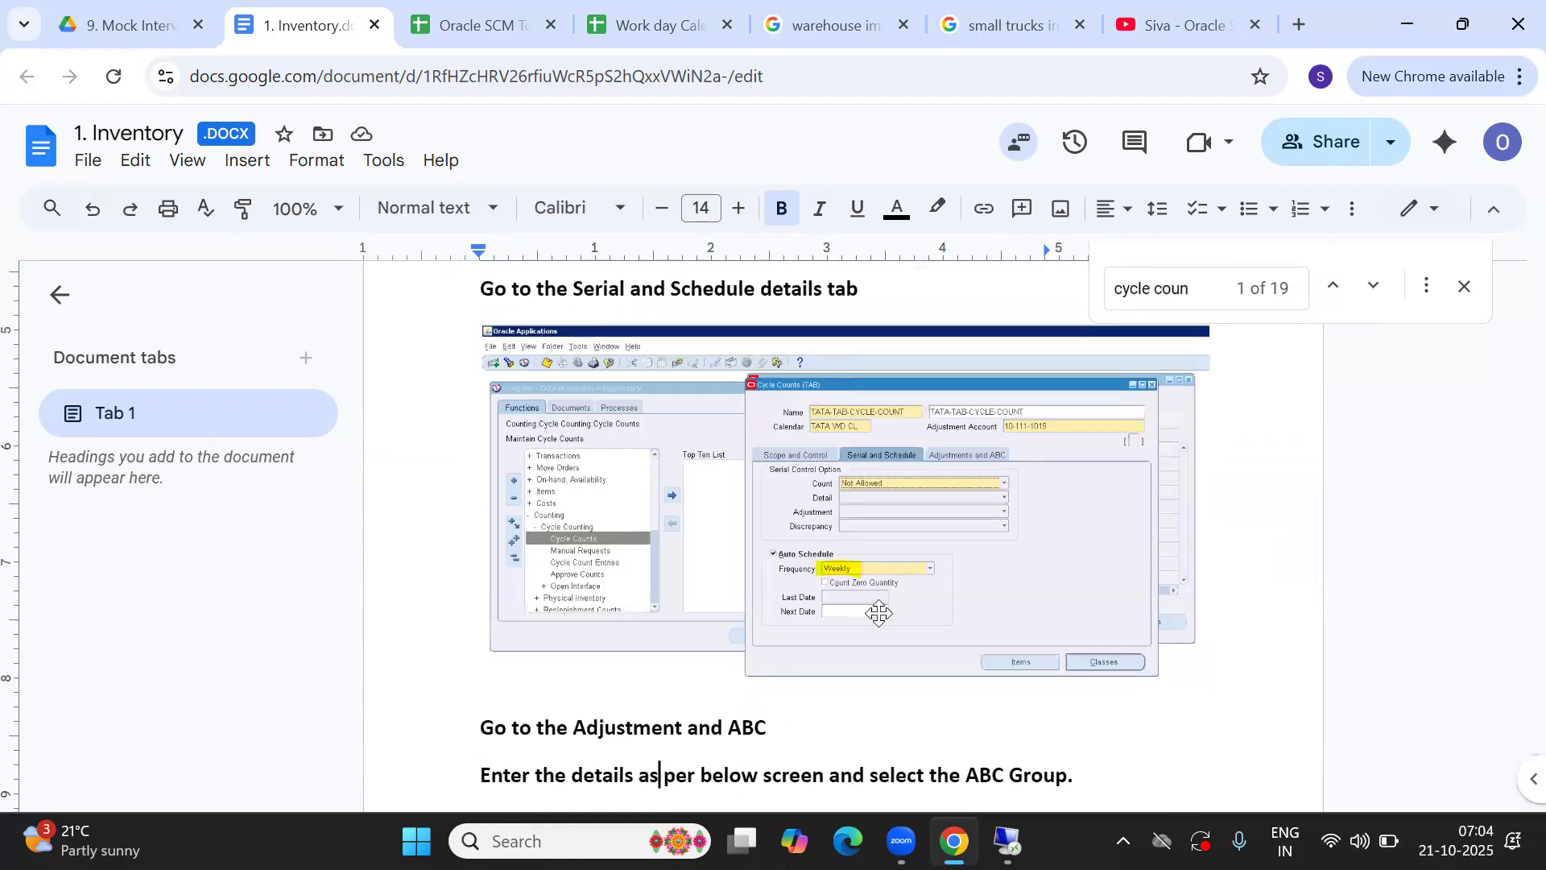
scroll(729, 717, "down", 4)
key("Down")
key("Down")
key("Down")
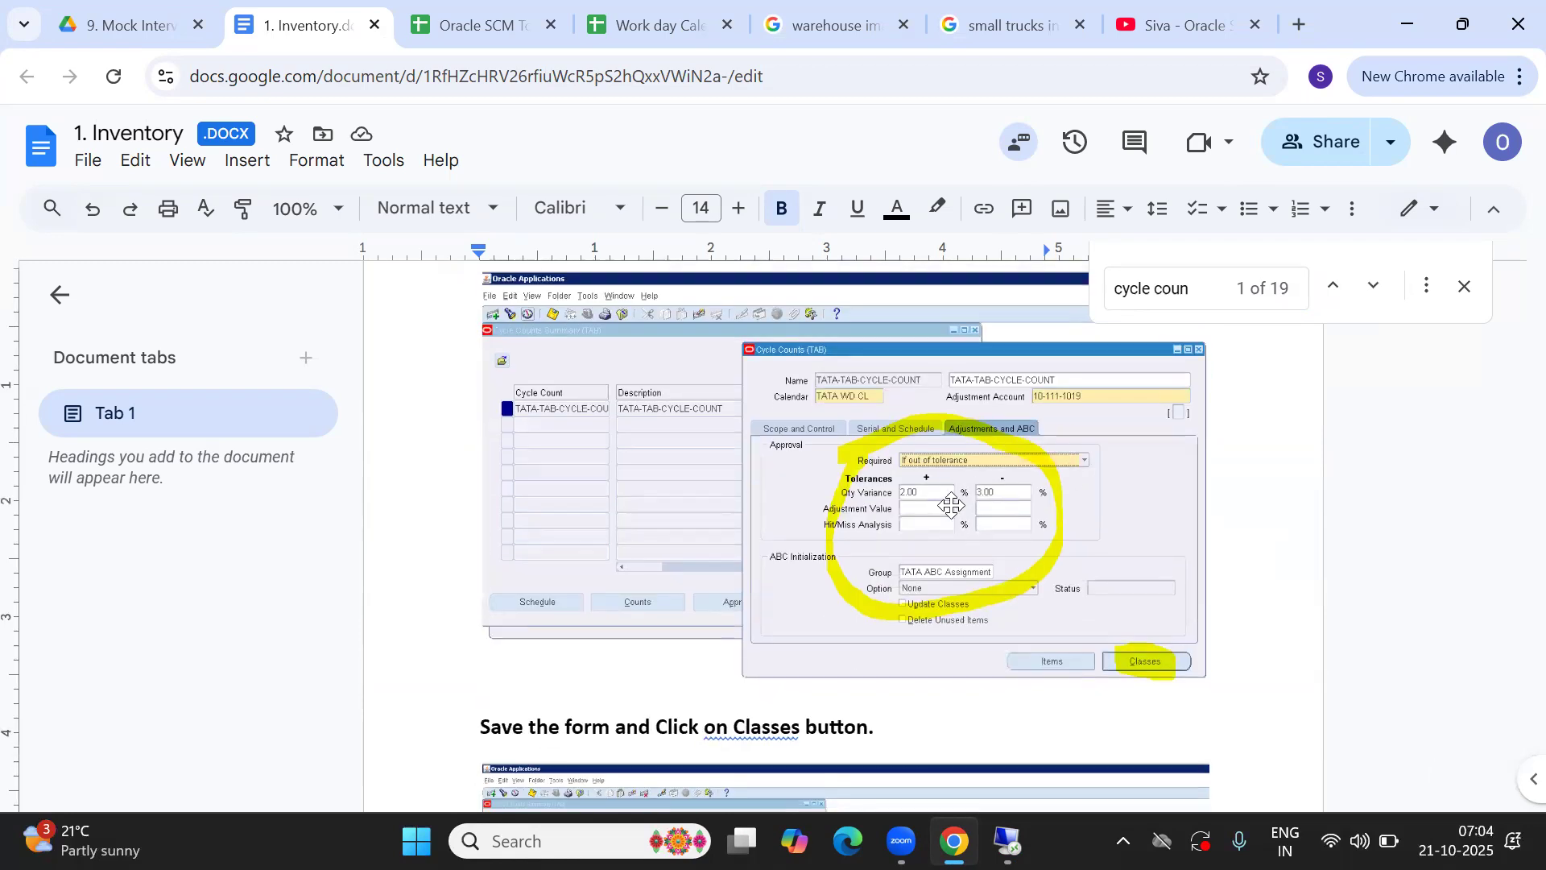
key("Down")
key("Down")
key("Down")
key("Down")
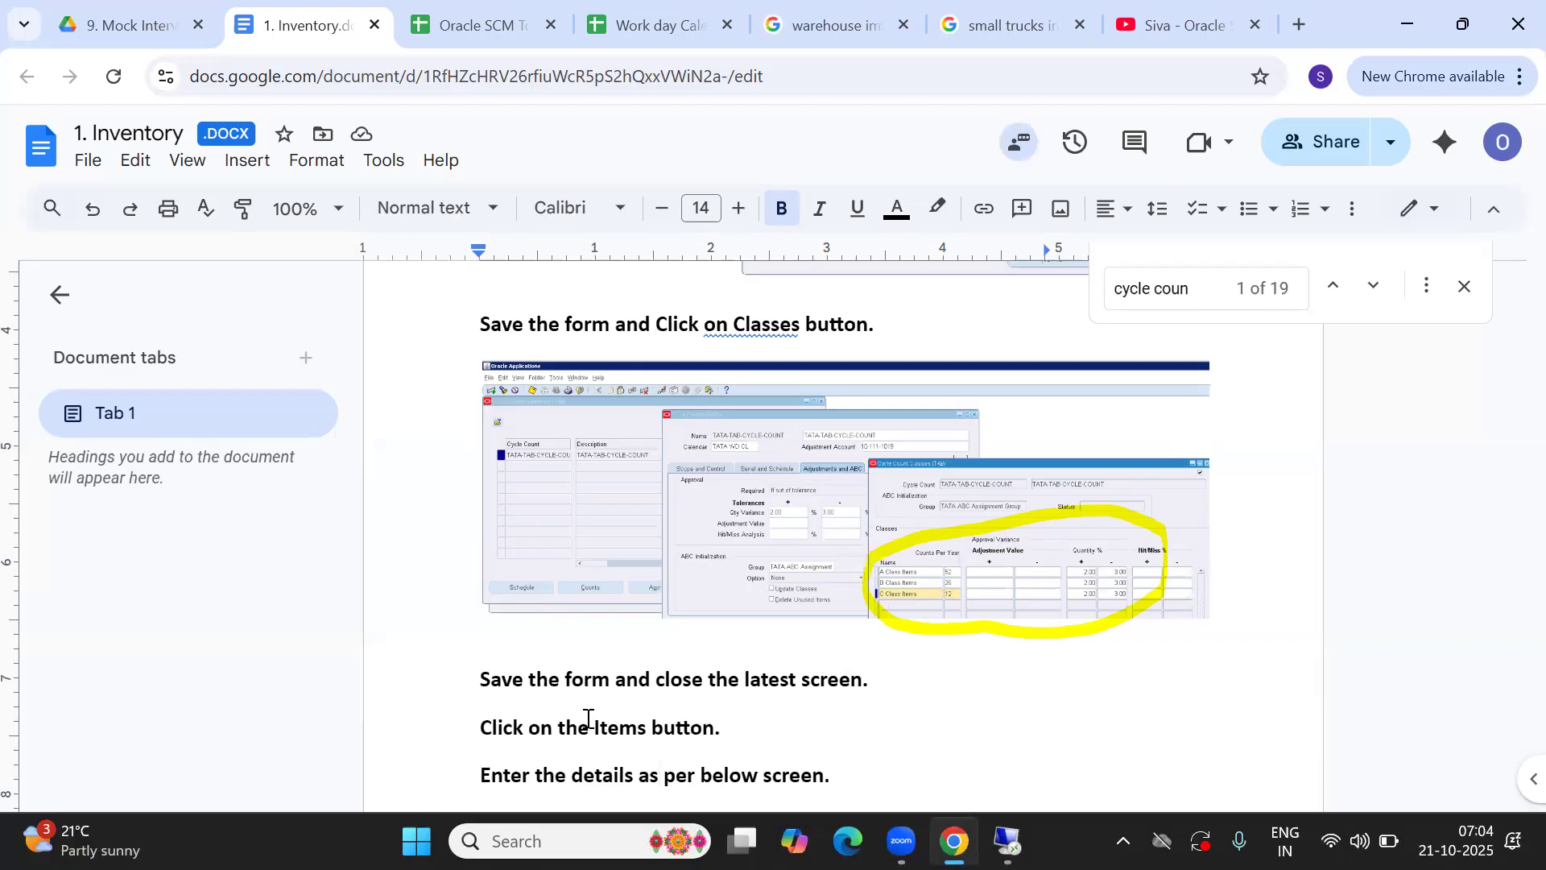
key("Down")
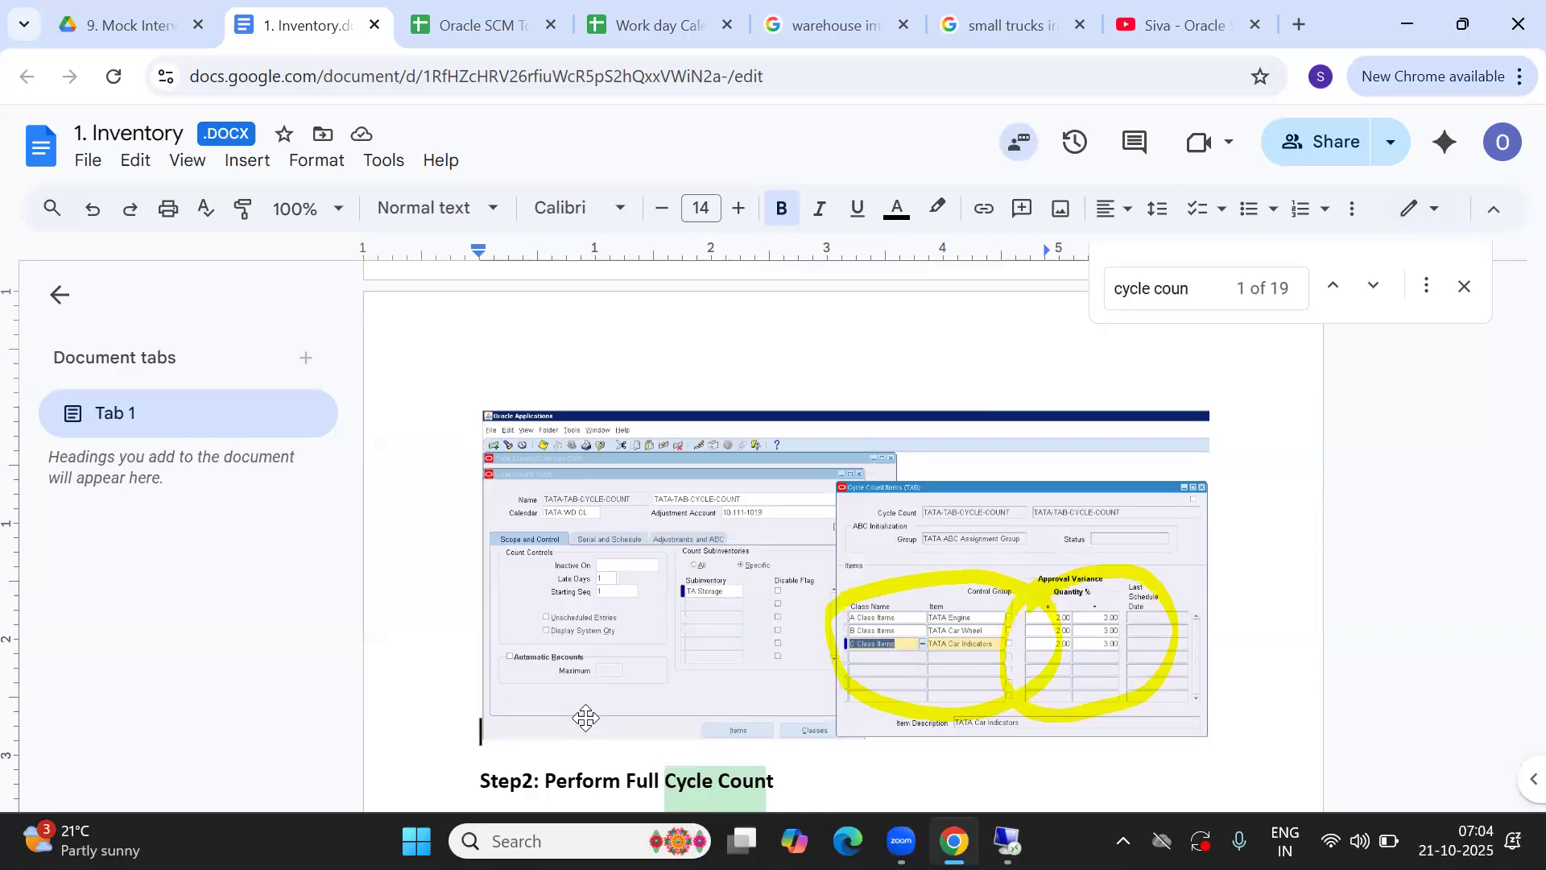
scroll(587, 718, "up", 6)
scroll(588, 718, "up", 4)
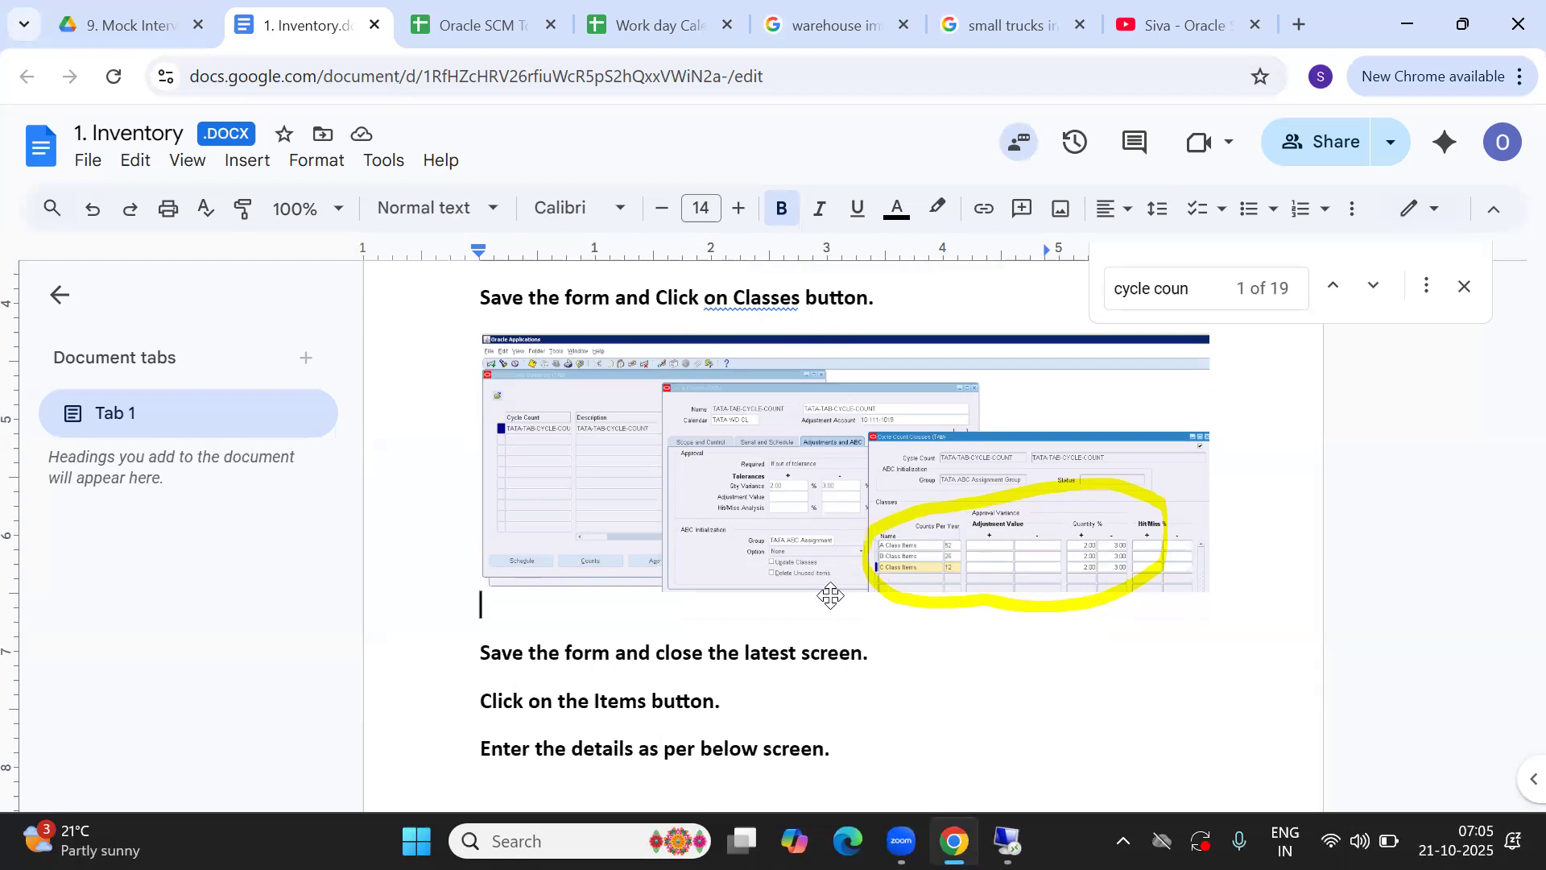
- Compare the documented cycle count items screen with the Perform Full Cycle Count instructions, and return to the Oracle Remote Desktop session
key("Down")
key("Down")
key("Down")
key("Down")
key("Down")
key("Down")
key("Down")
key("Down")
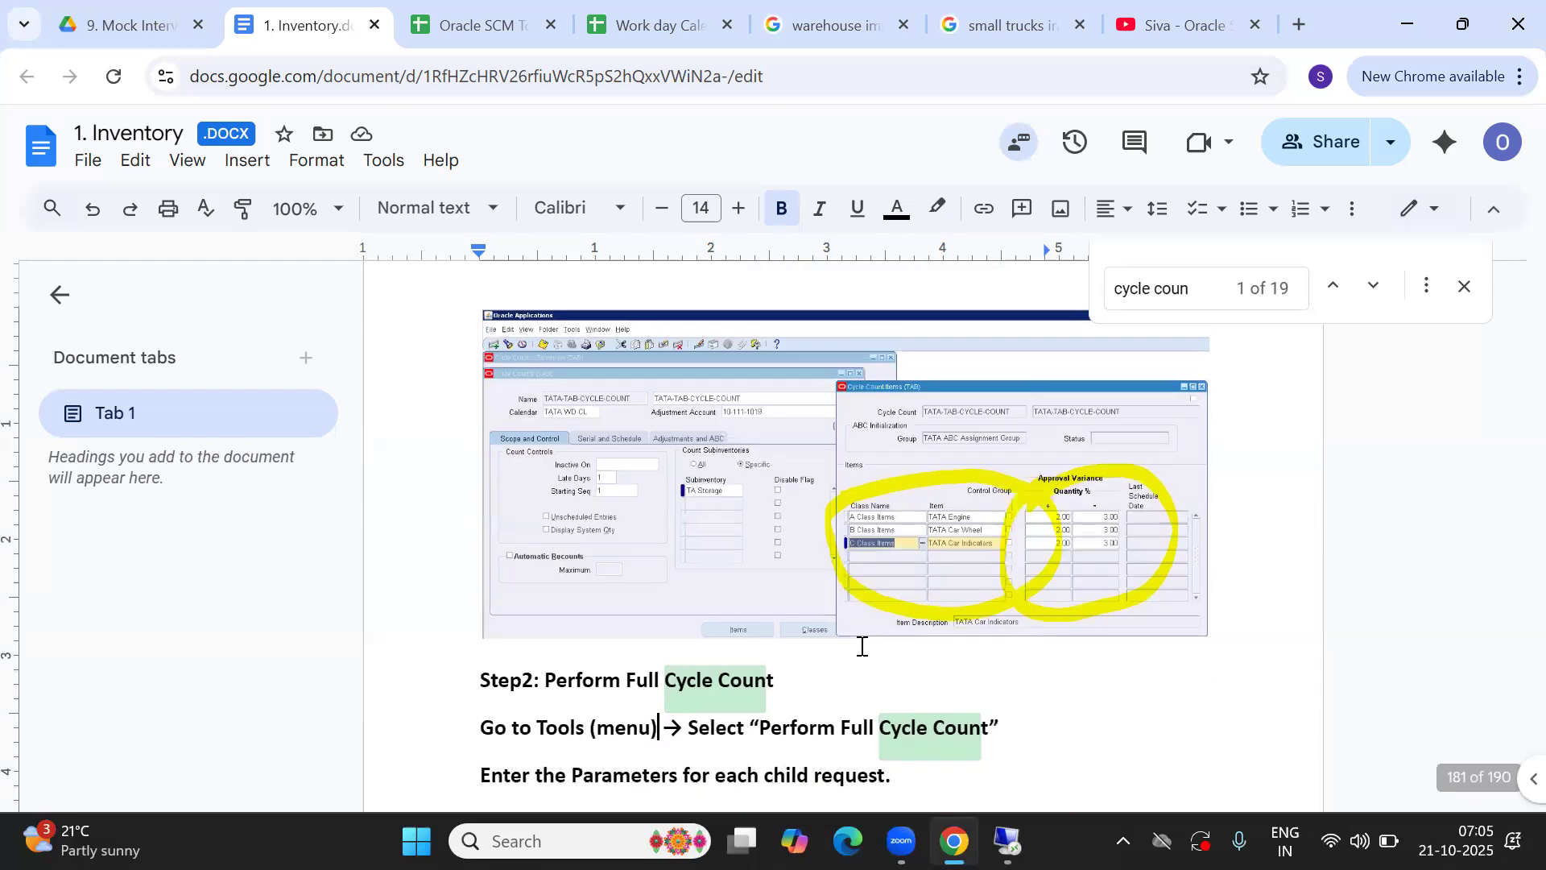
key("Down")
key("Up")
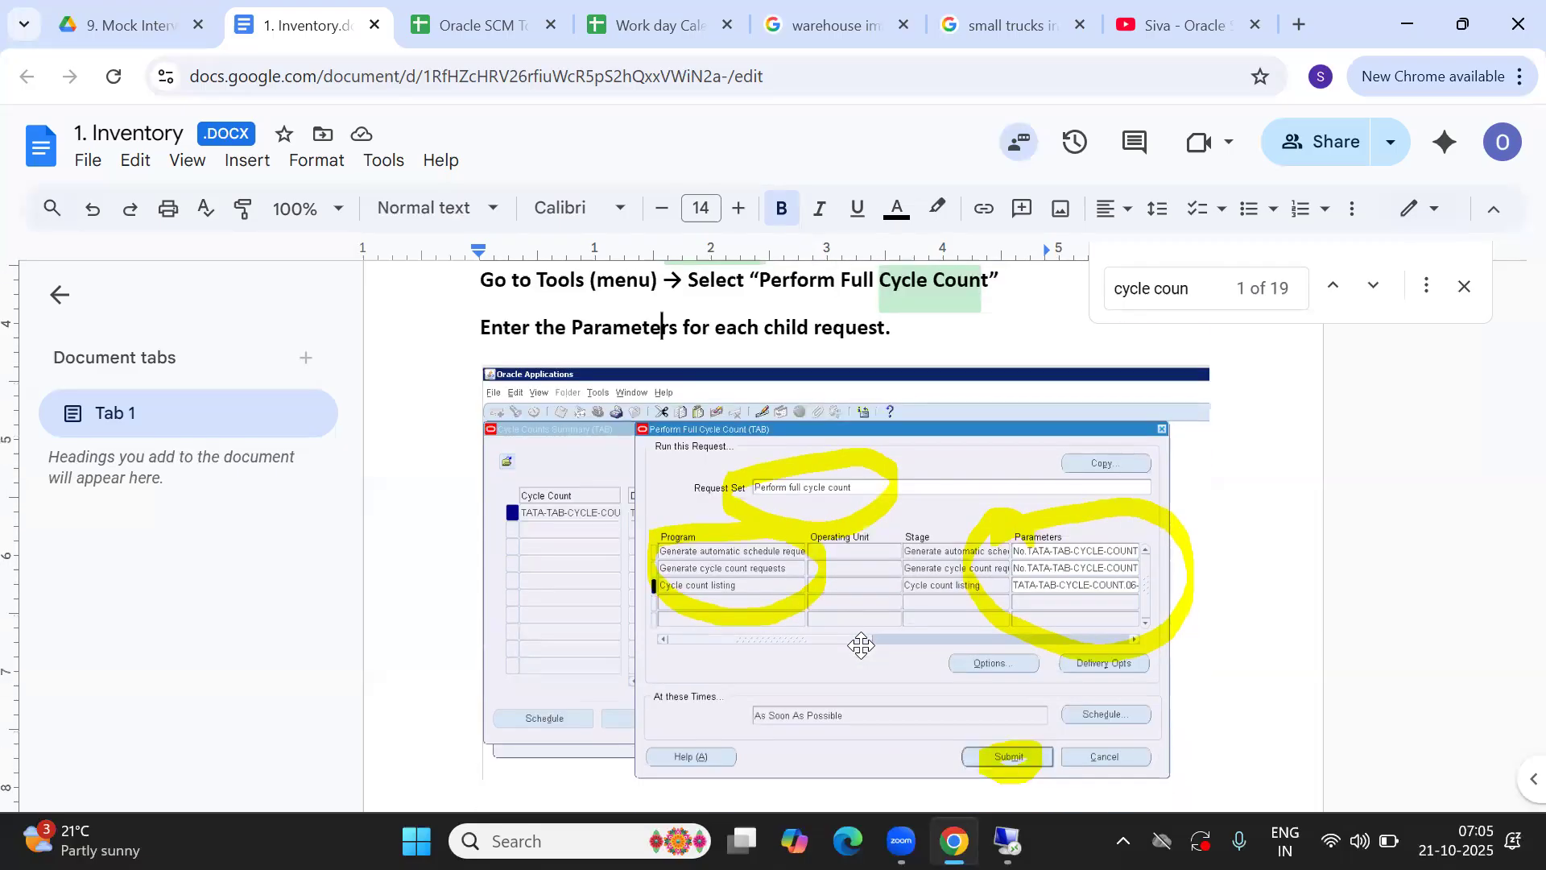
key("Up")
key("Up")
key("Up")
key("Up")
key("Down")
key("Down")
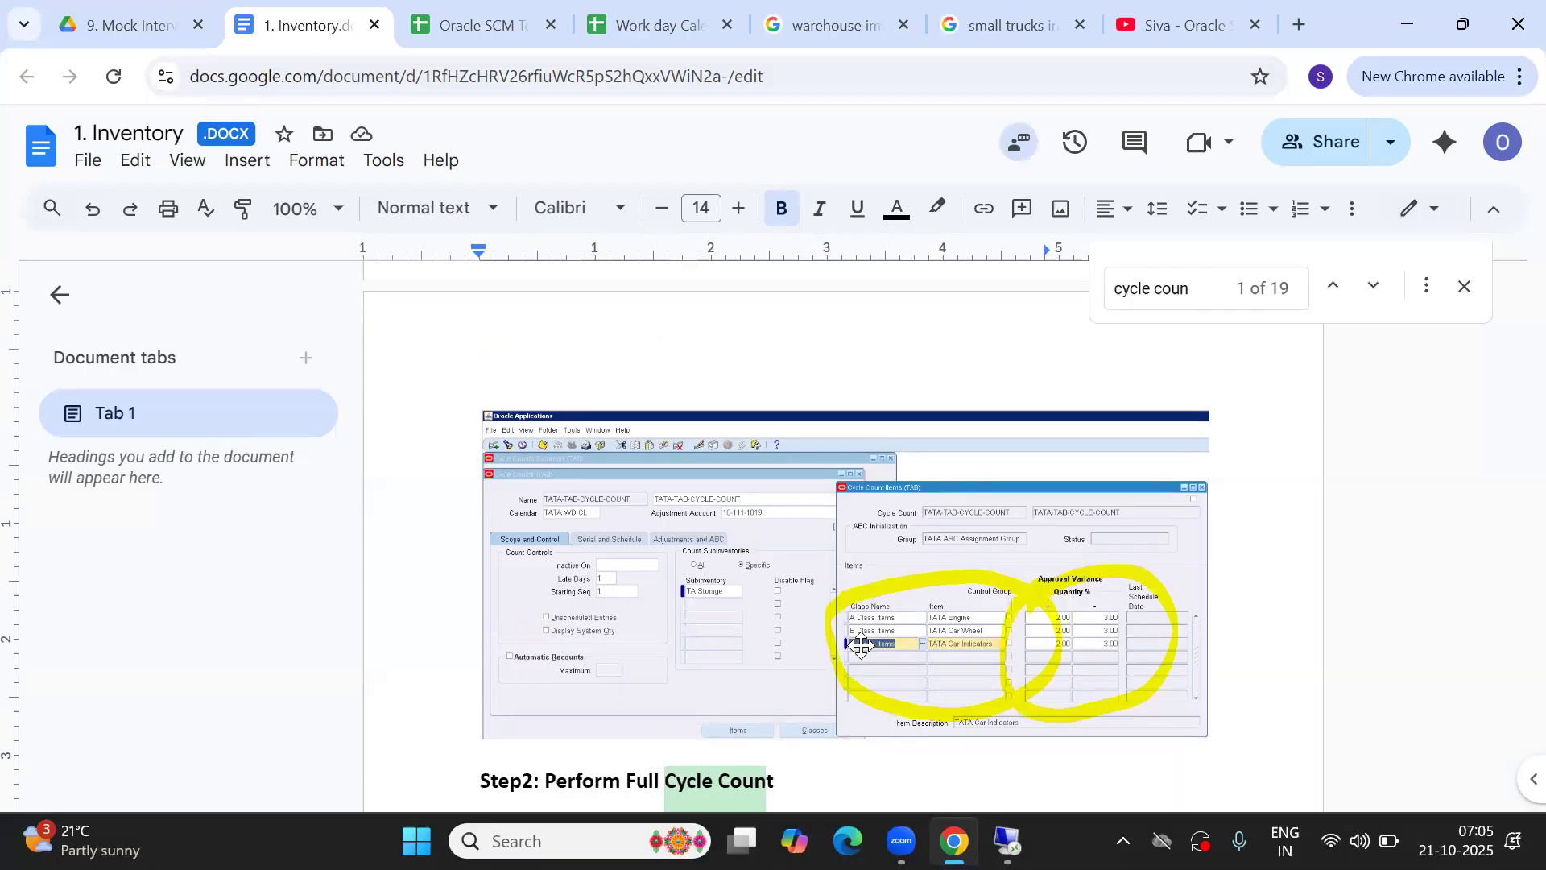
key("Down")
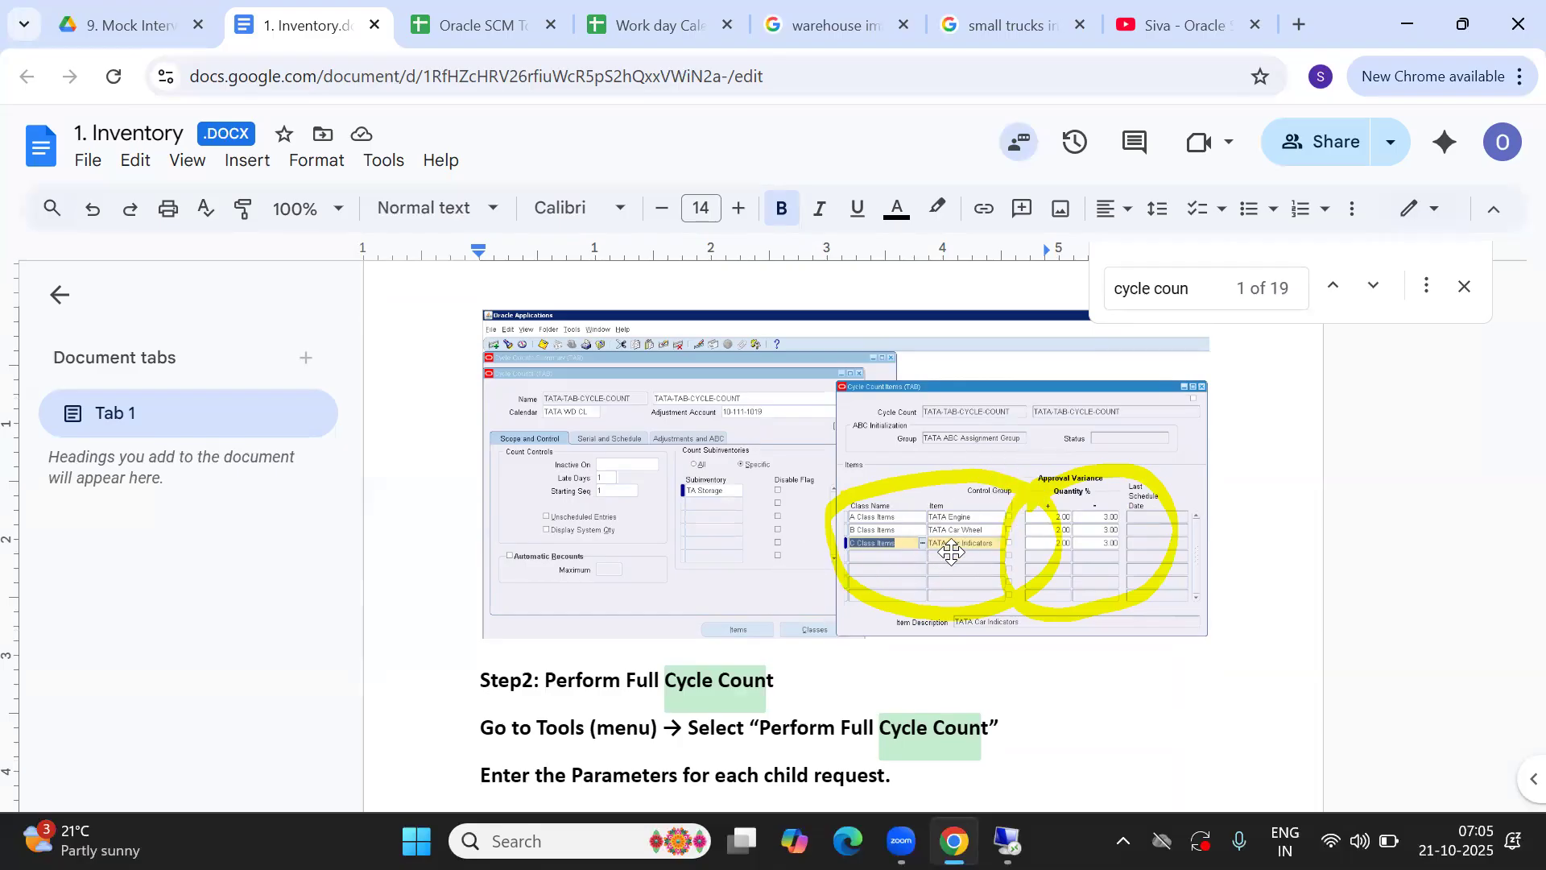
key("alt+Tab")
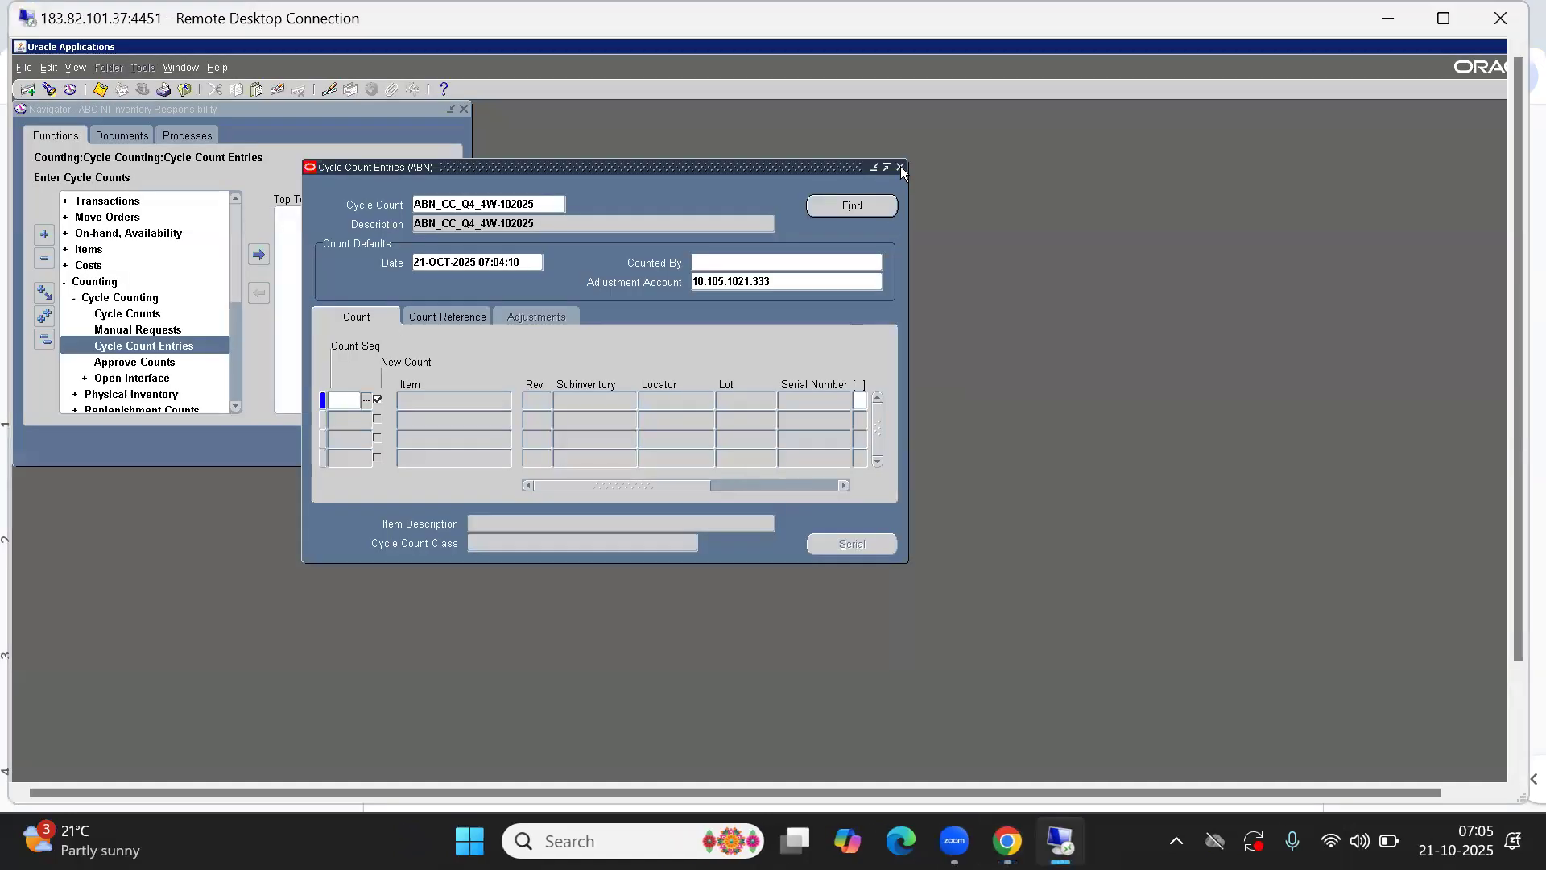
- Close the Cycle Count Entries form and open the definition of cycle count ABN_CC_Q4_4W-102025
left_click(900, 167)
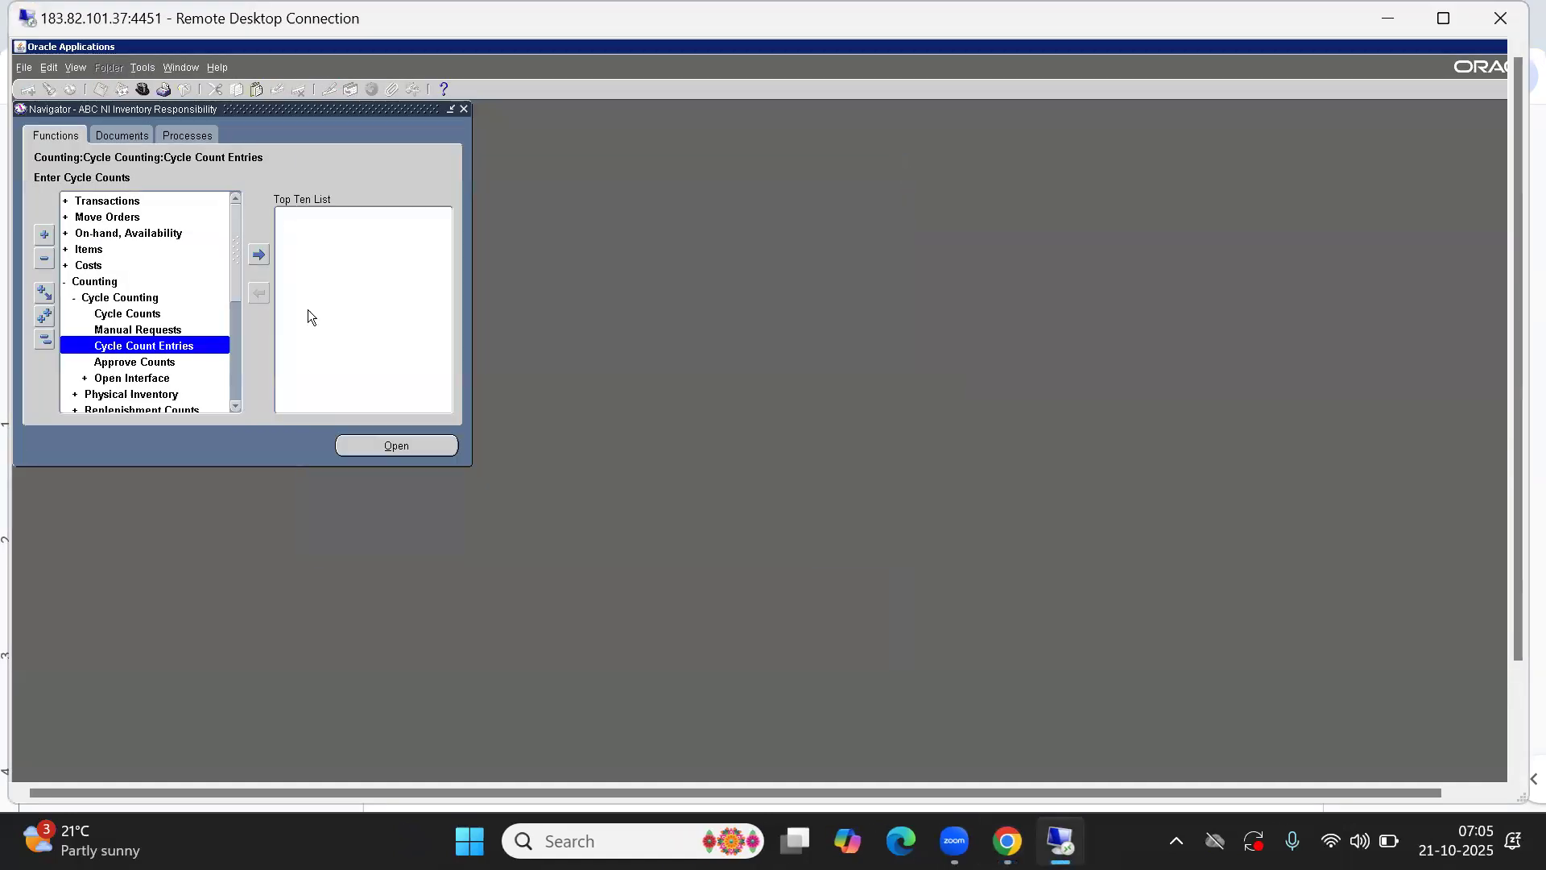
left_click(113, 298)
left_click(128, 313)
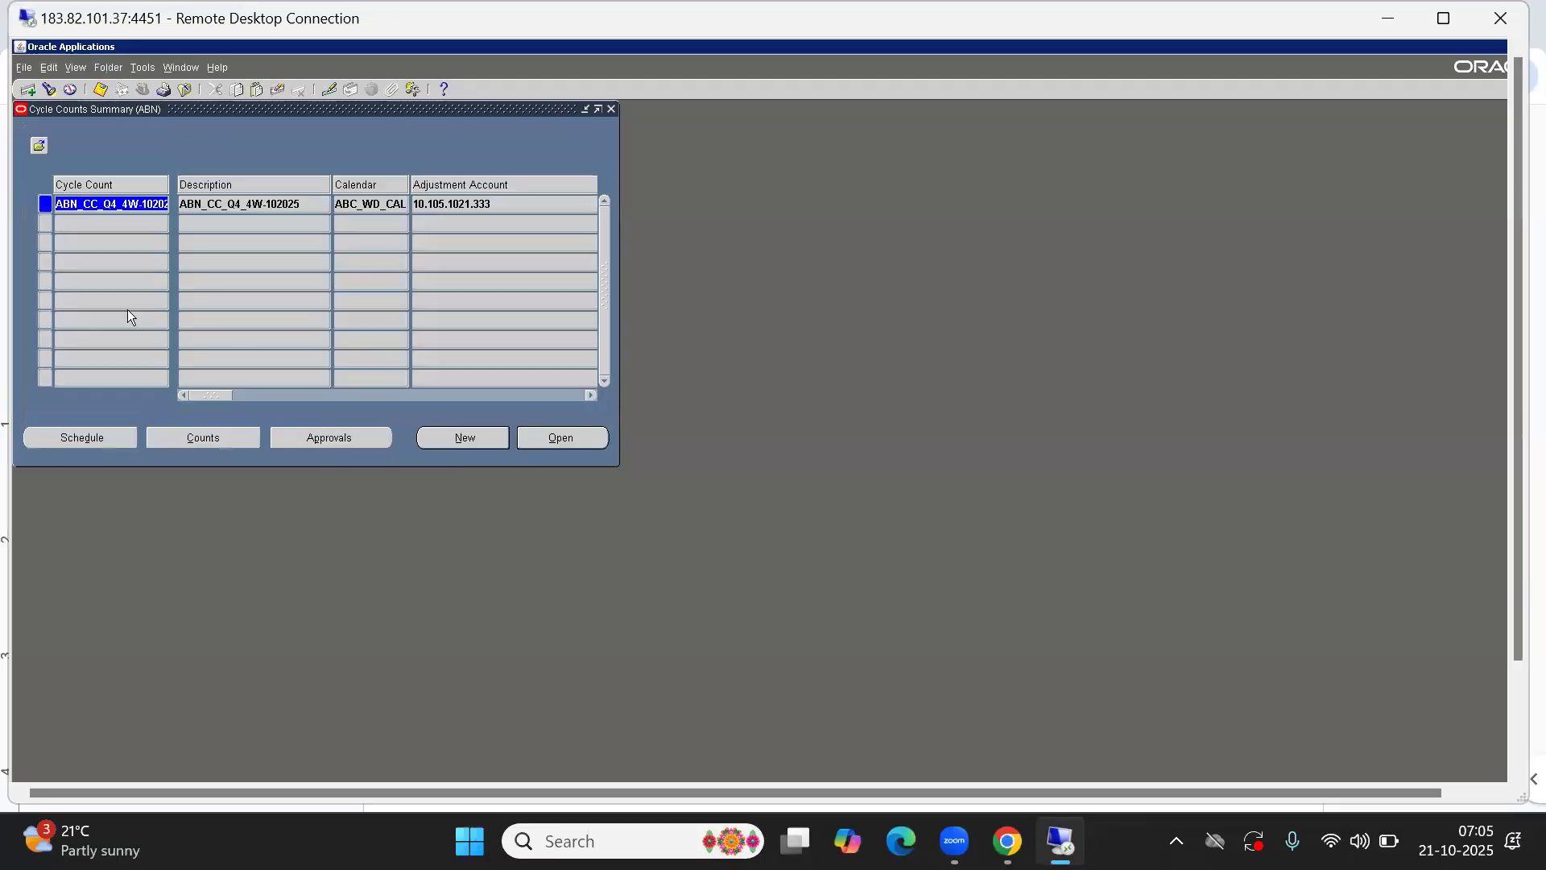
left_click(579, 436)
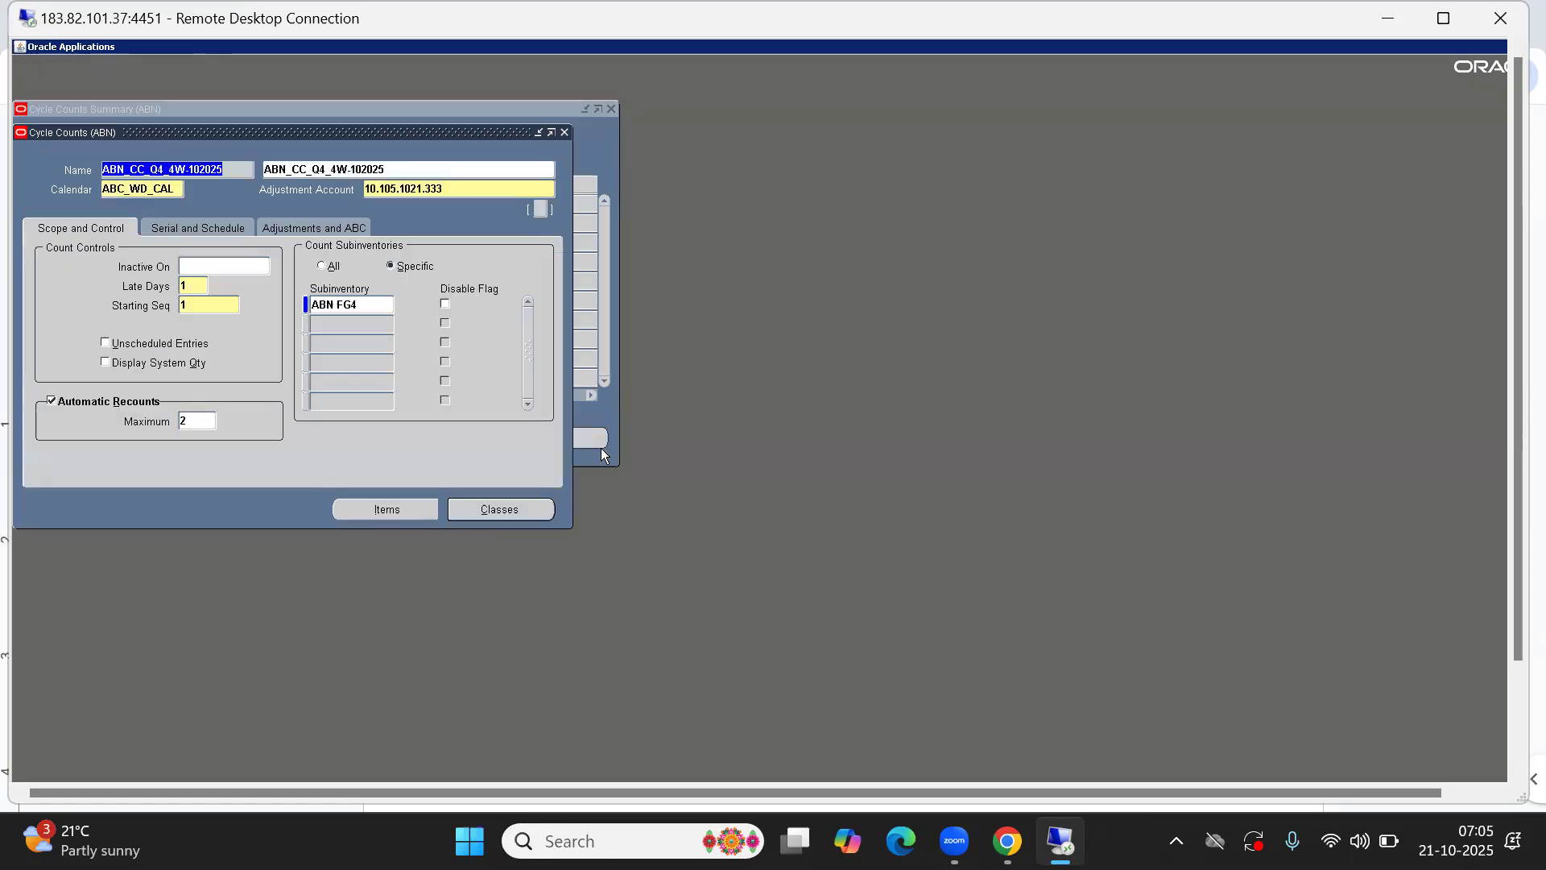
- Review the classes and items assigned to the cycle count, and its name
left_click(490, 511)
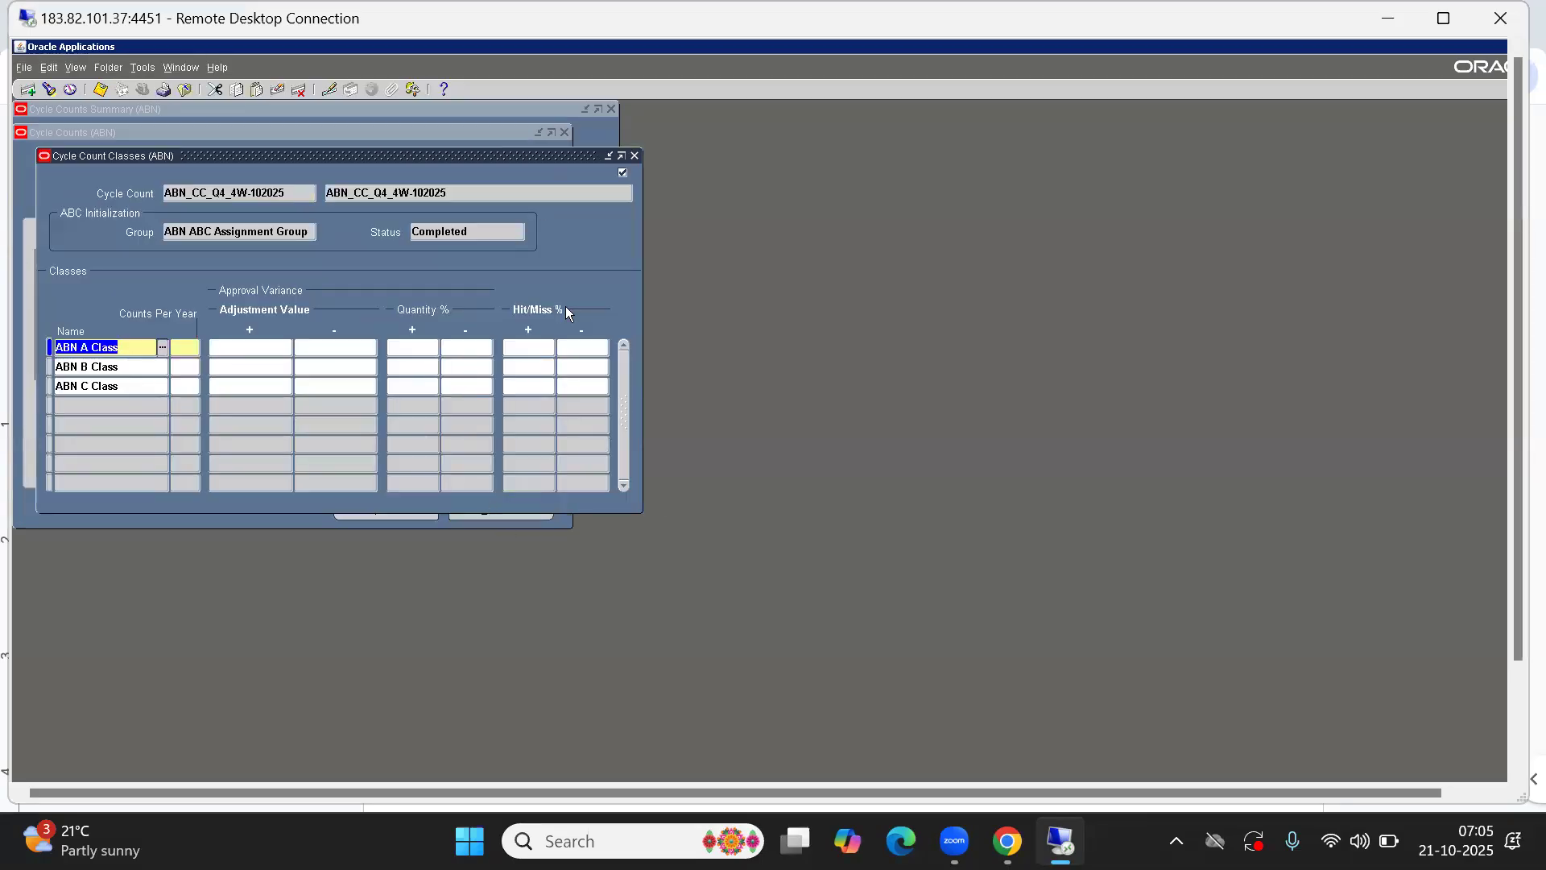
left_click(635, 155)
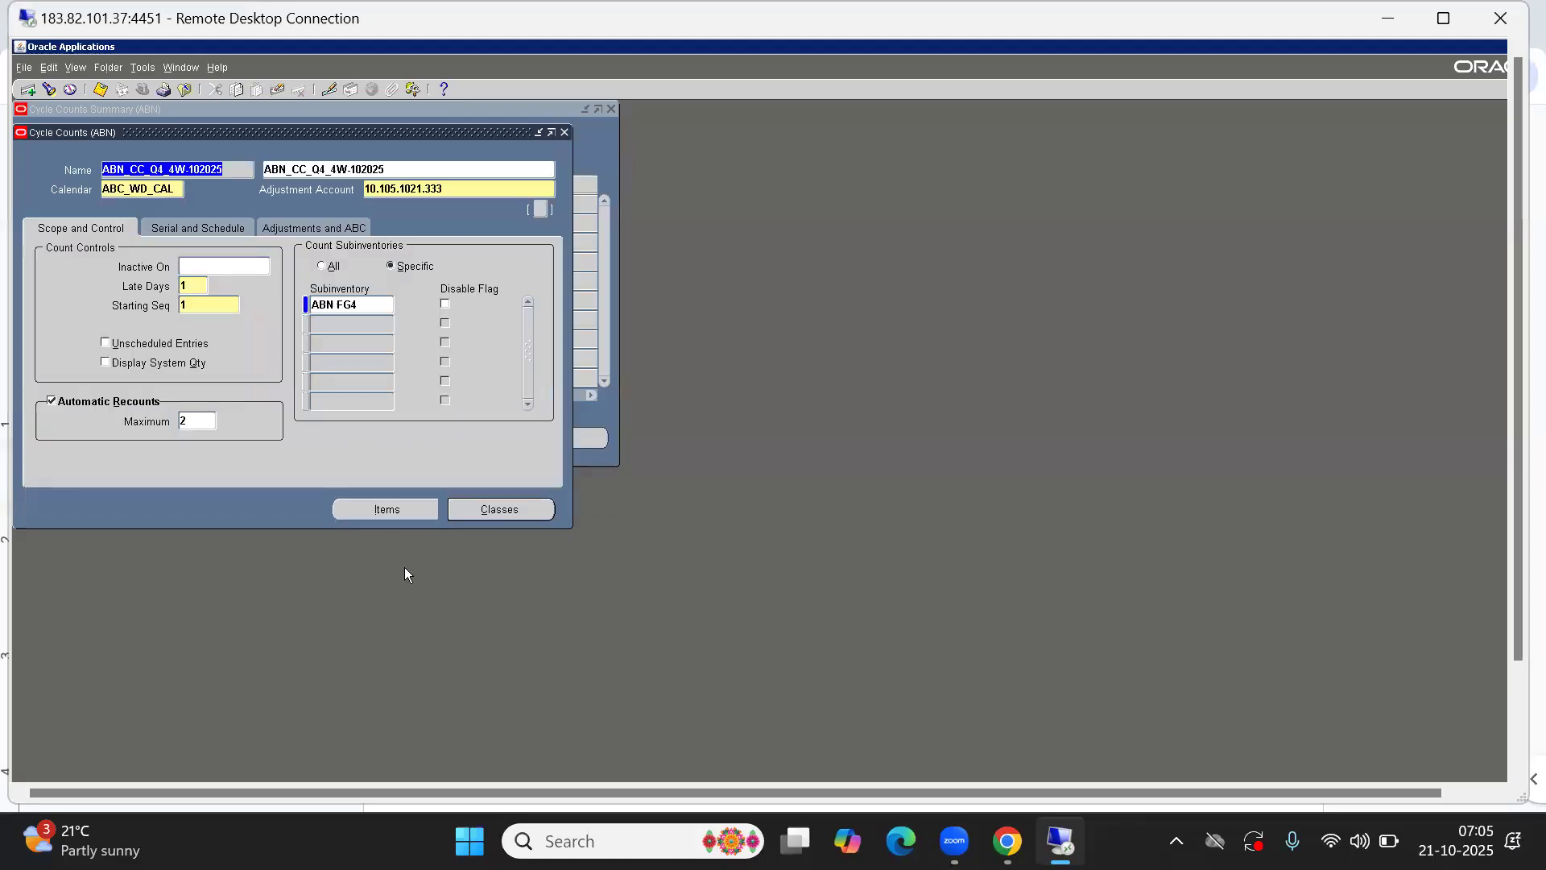
left_click(381, 511)
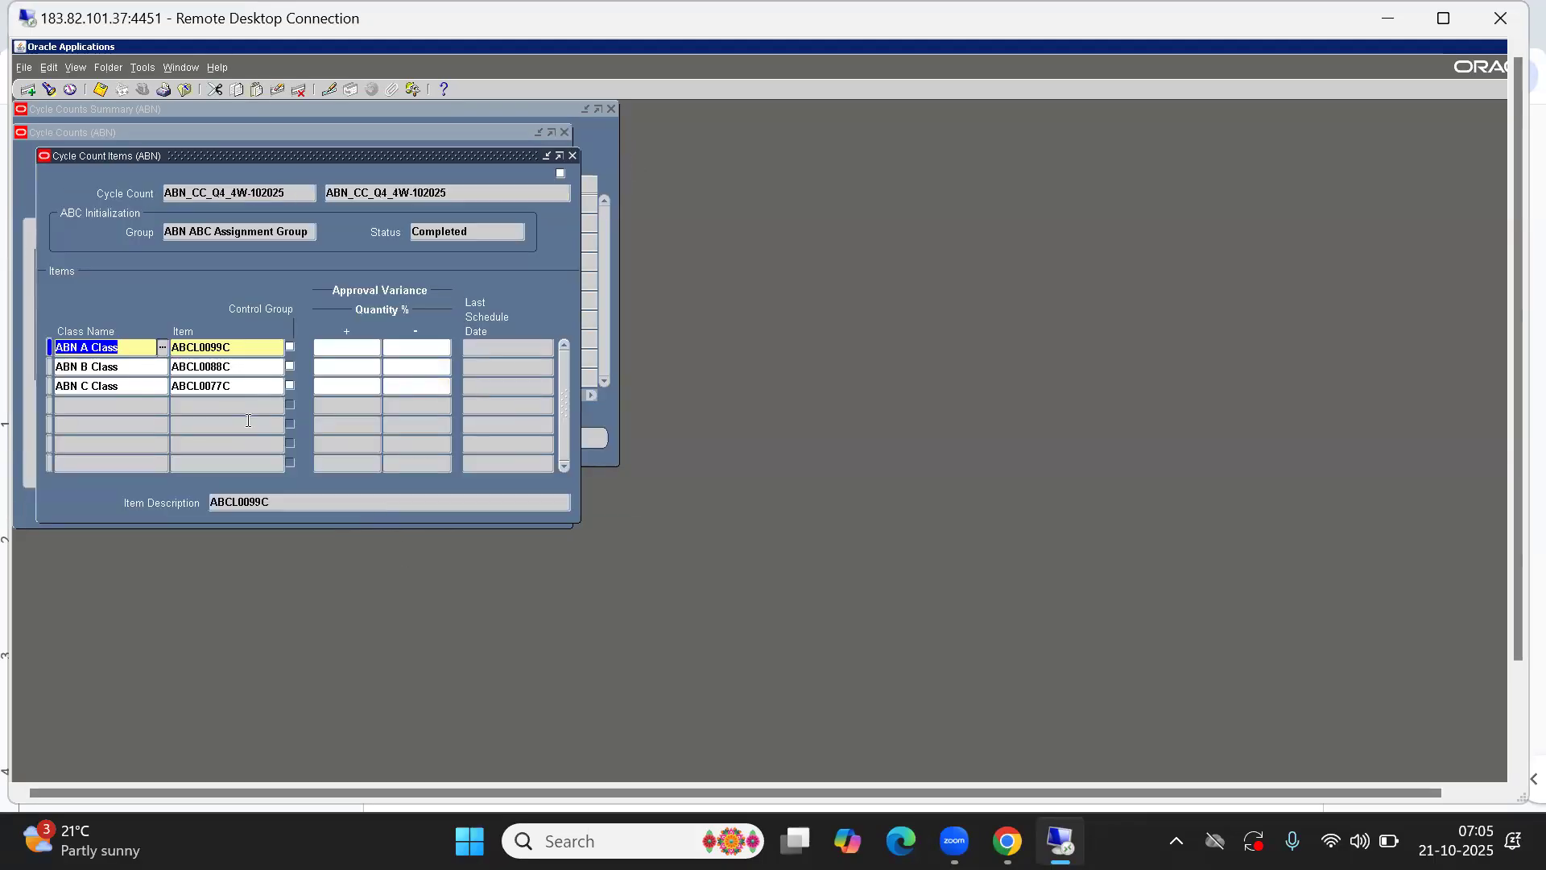
left_click(572, 156)
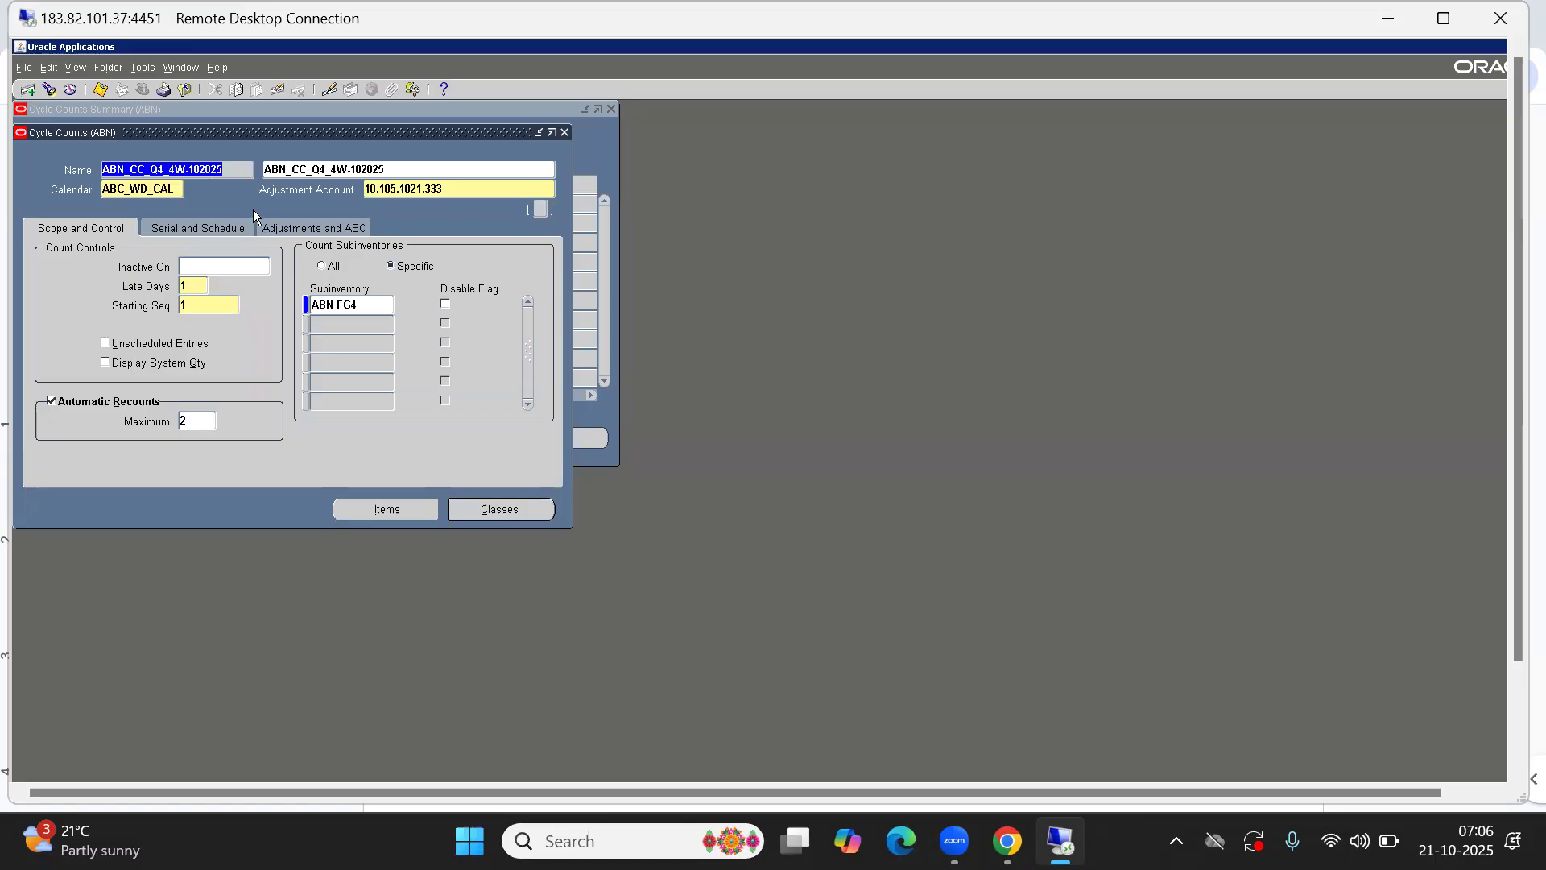
left_click(230, 169)
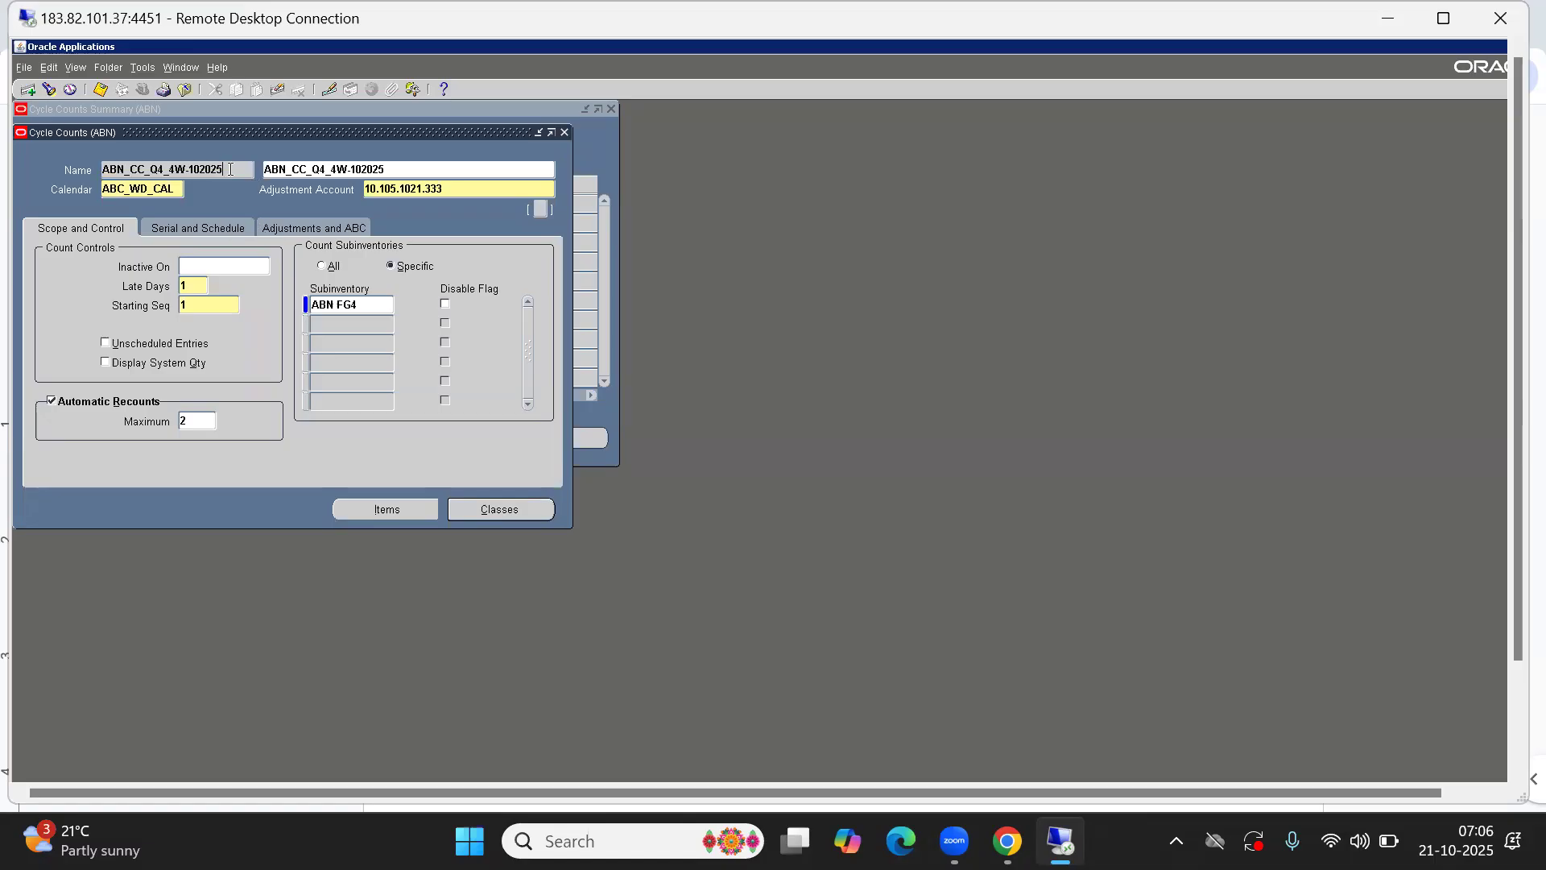
double_click(182, 170)
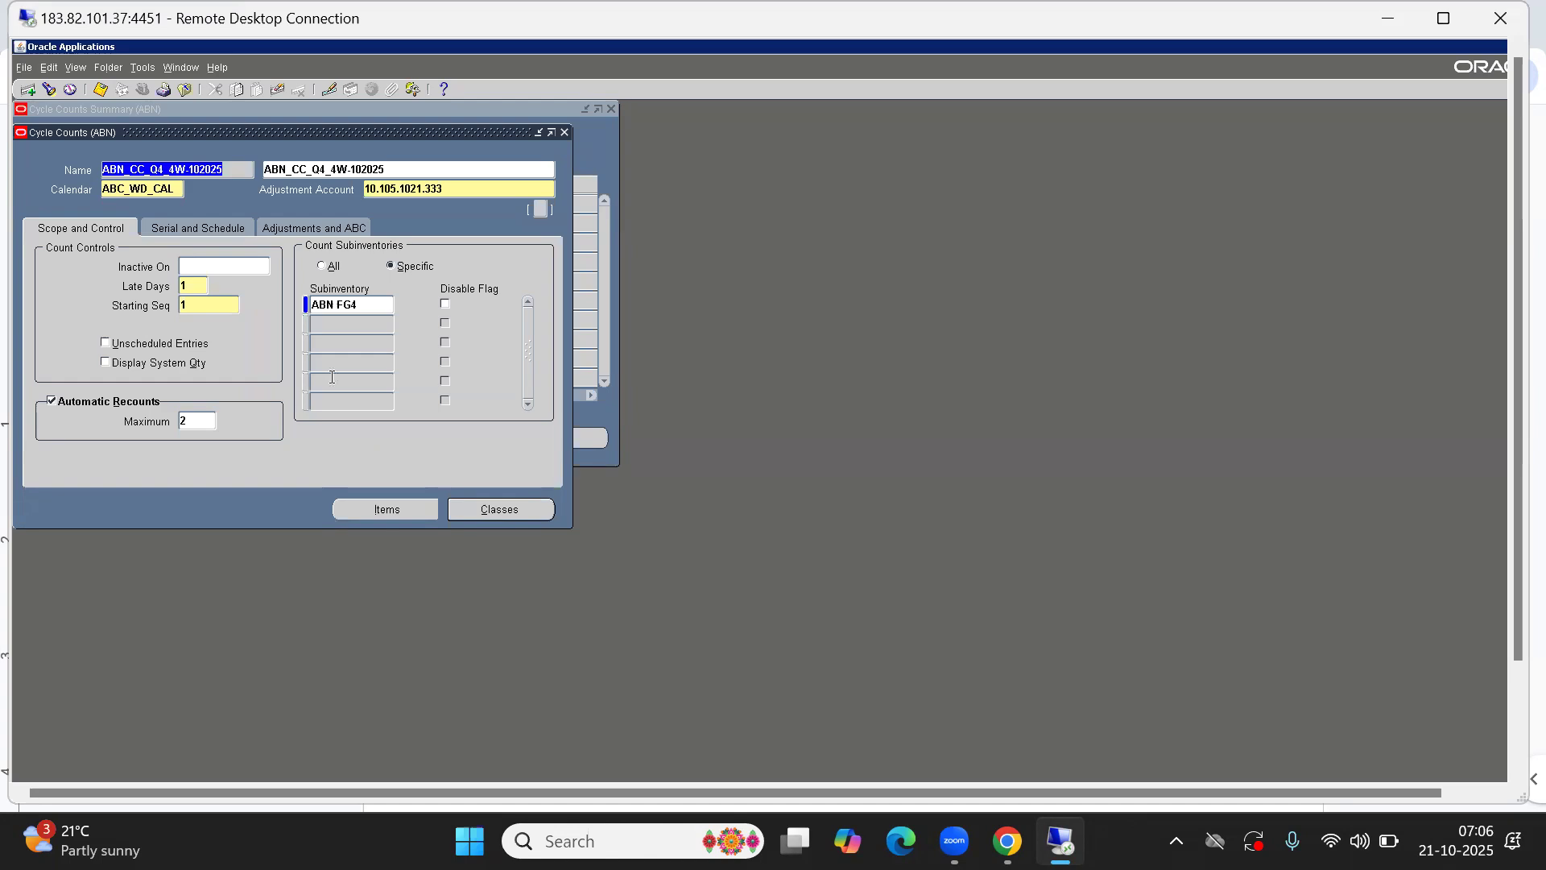
- Open the cycle count's items and check their ABC initialization group and status
left_click(386, 511)
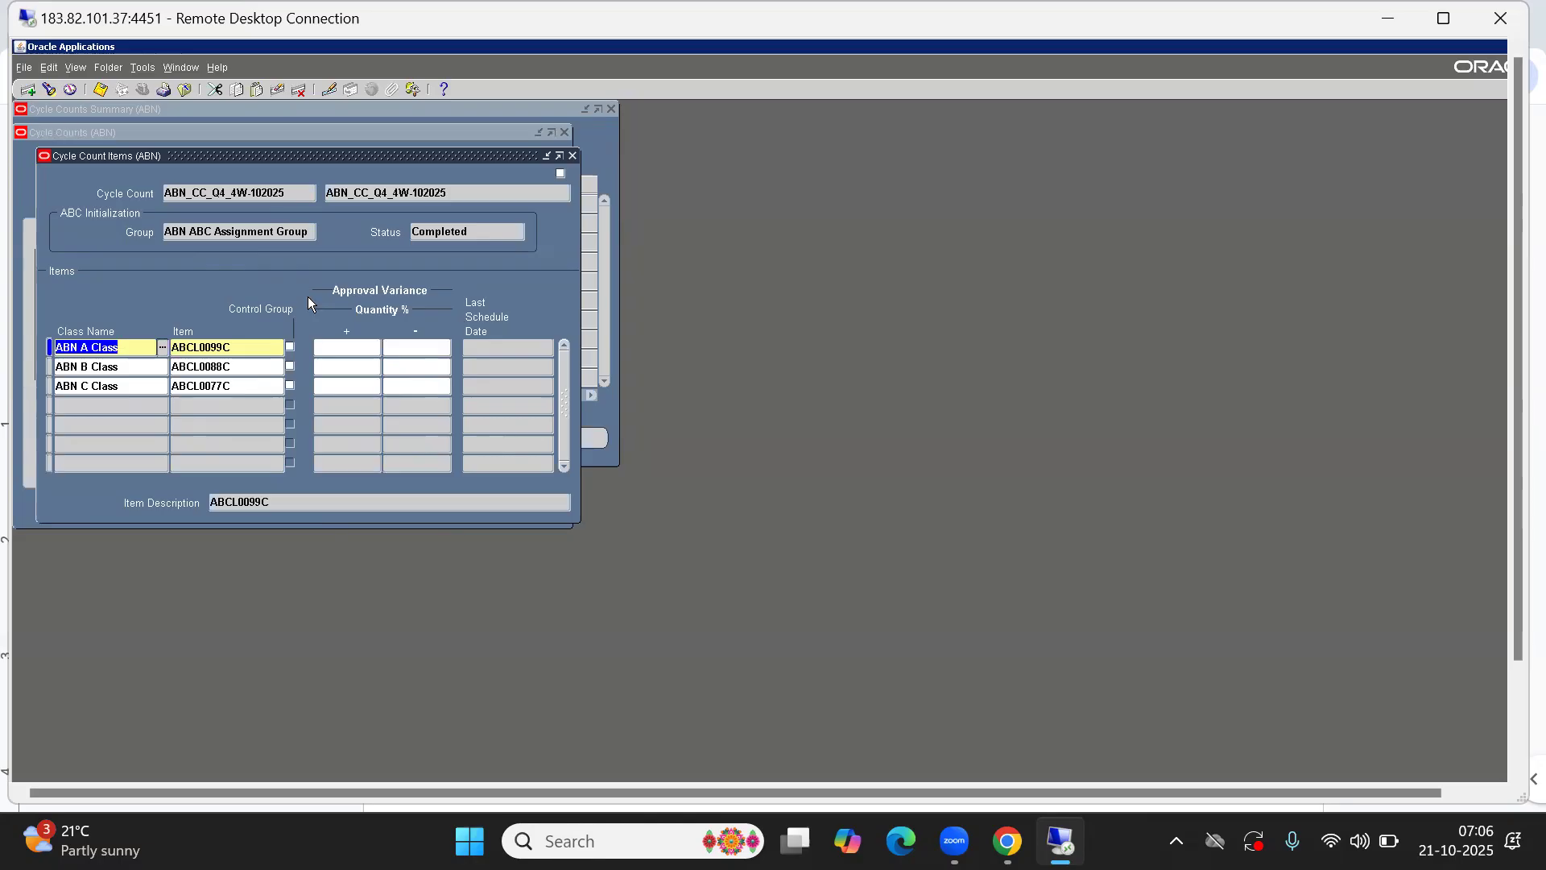
left_click(489, 231)
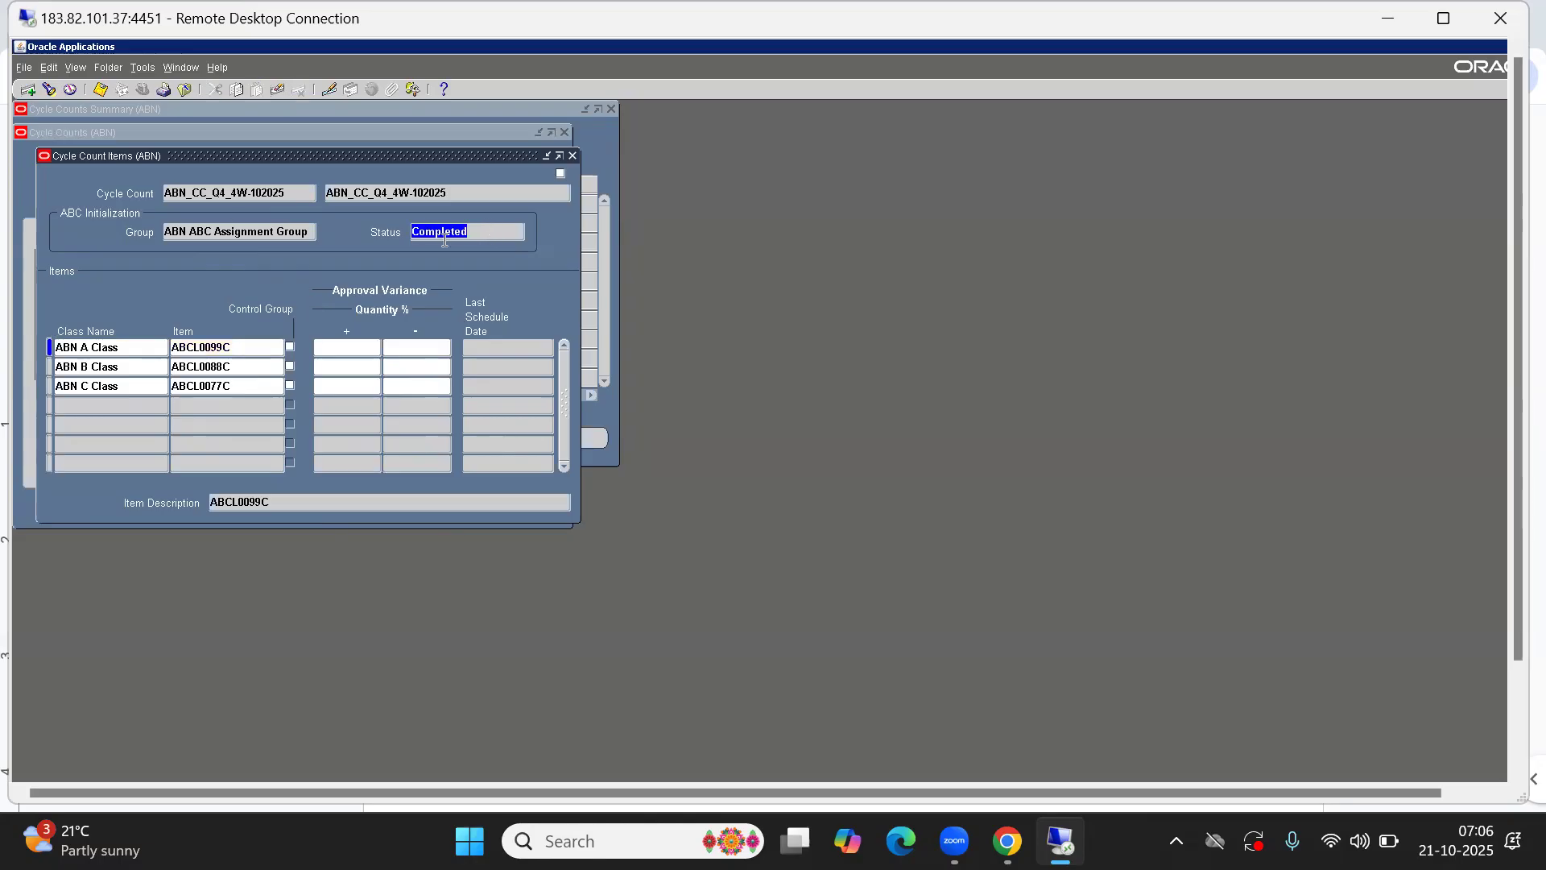
left_click(496, 237)
left_click_drag(496, 237, 289, 220)
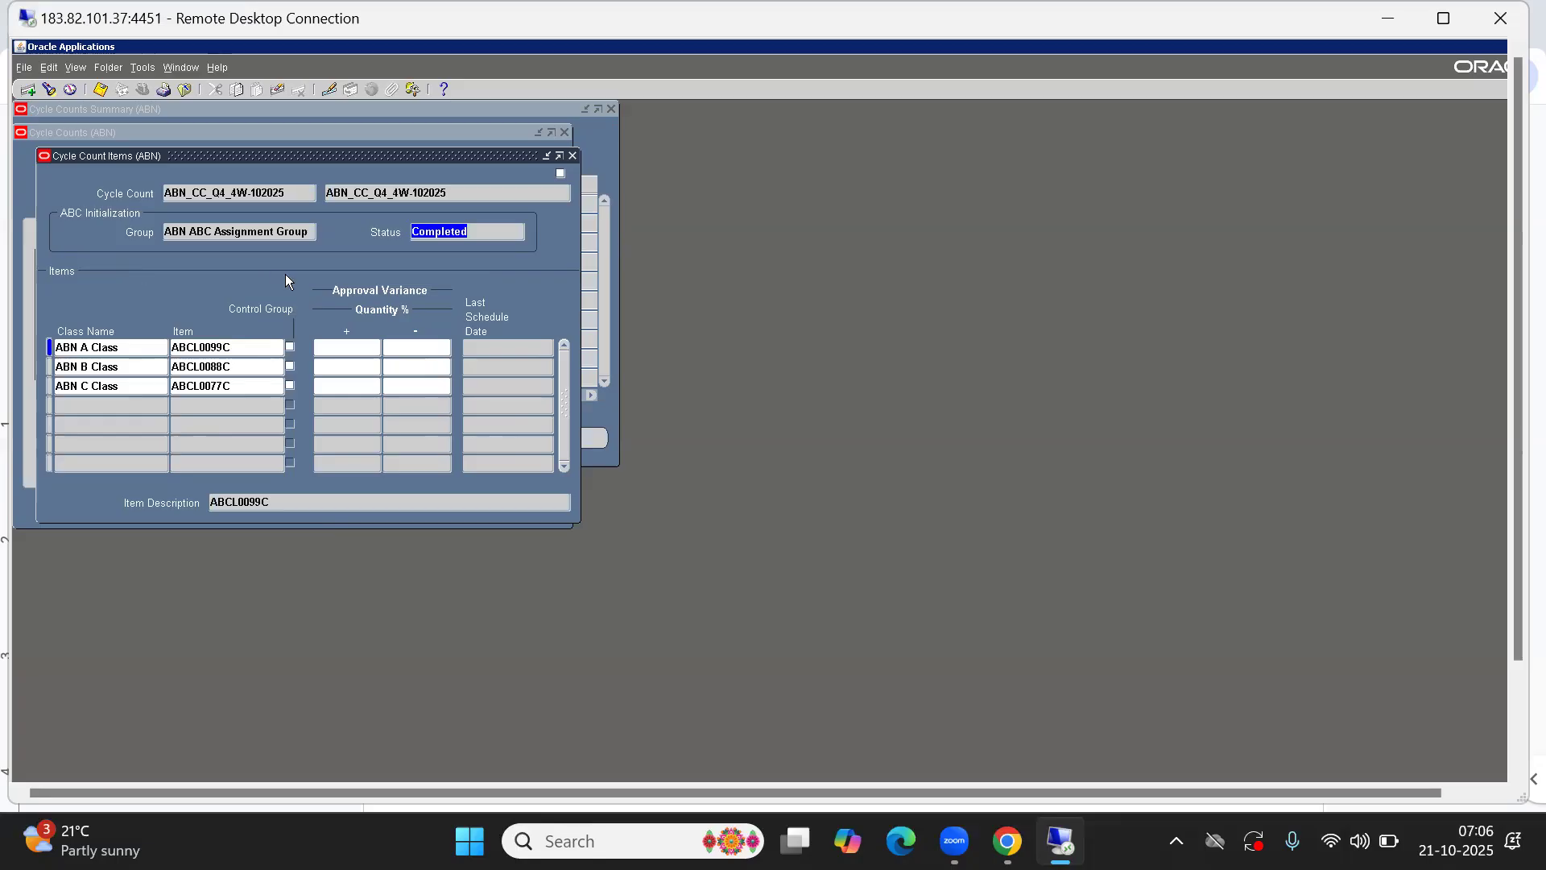
left_click(341, 348)
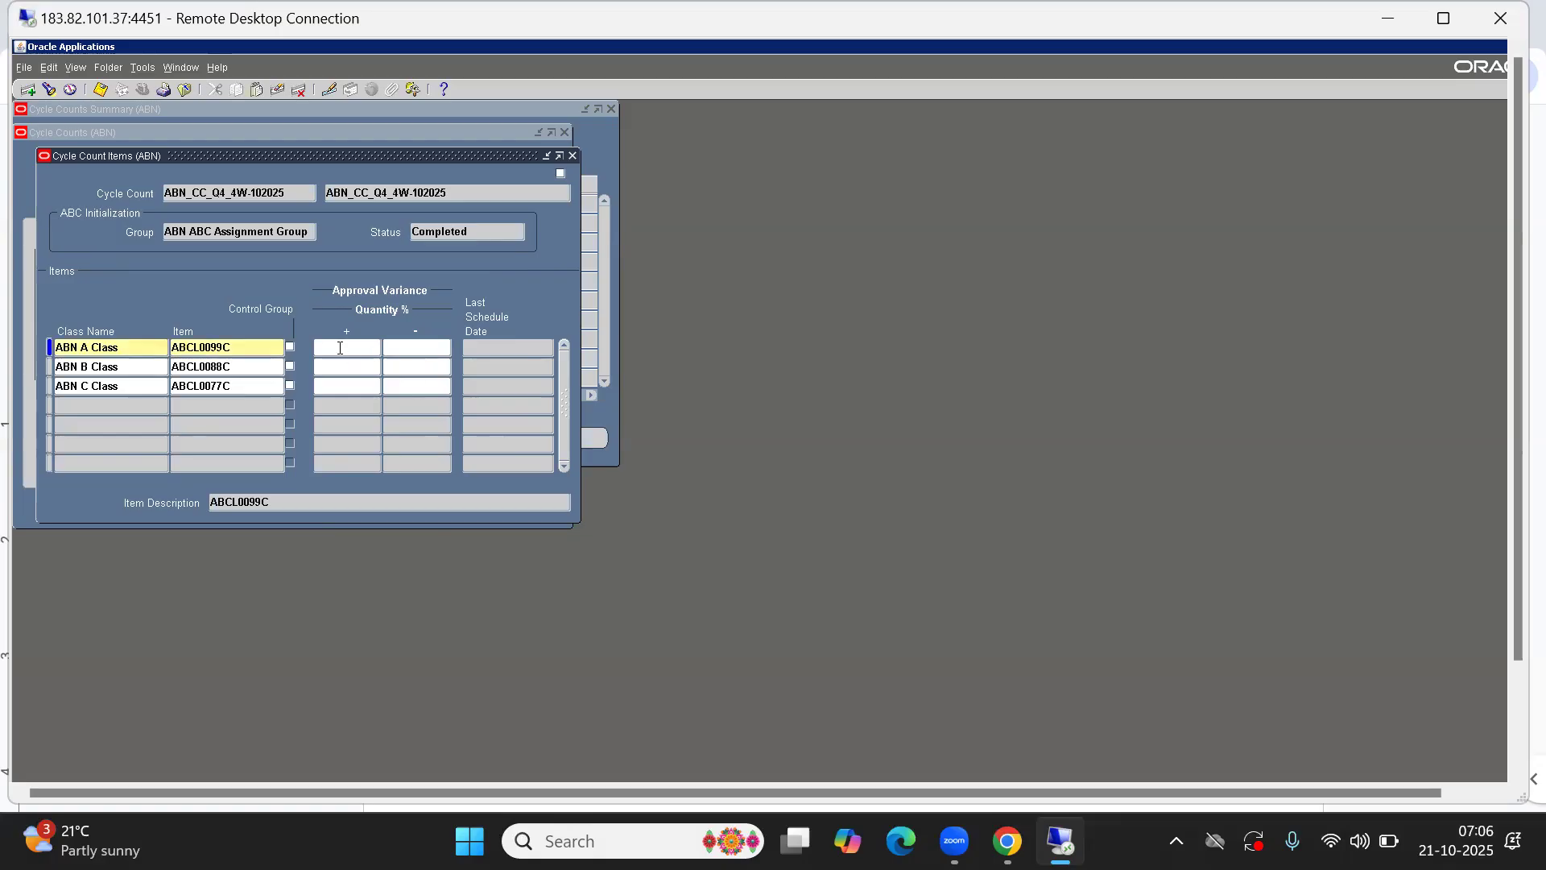
- Look up the cycle count tolerances in the Examples sheet of the Oracle SCM Topics spreadsheet and return to the Oracle Remote Desktop session
key("alt+Tab")
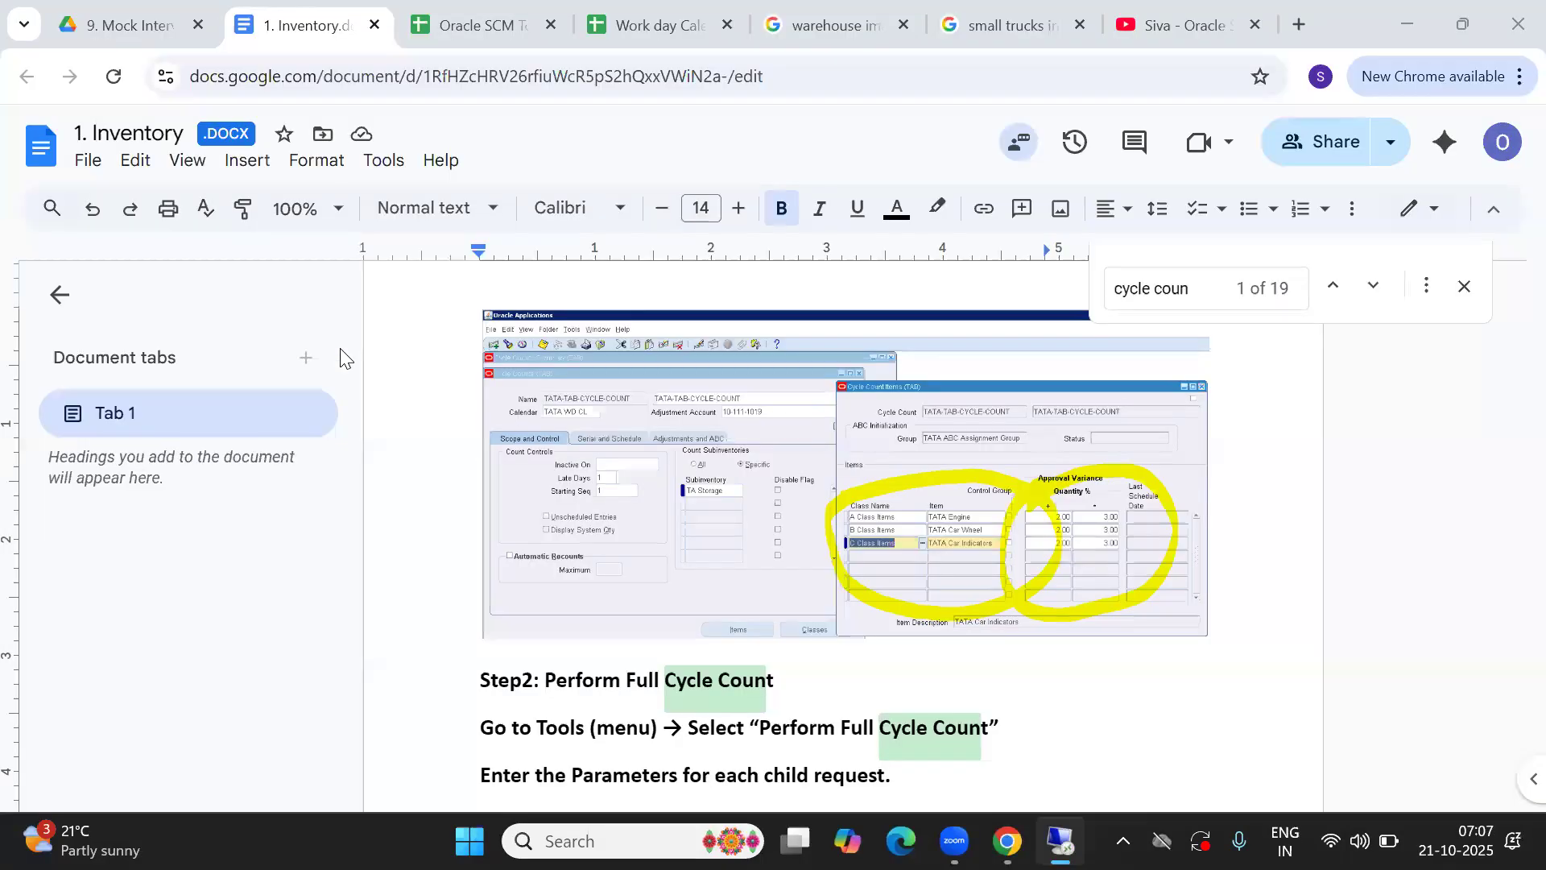
key("alt+Tab")
key("Tab")
key("alt+shift+Tab")
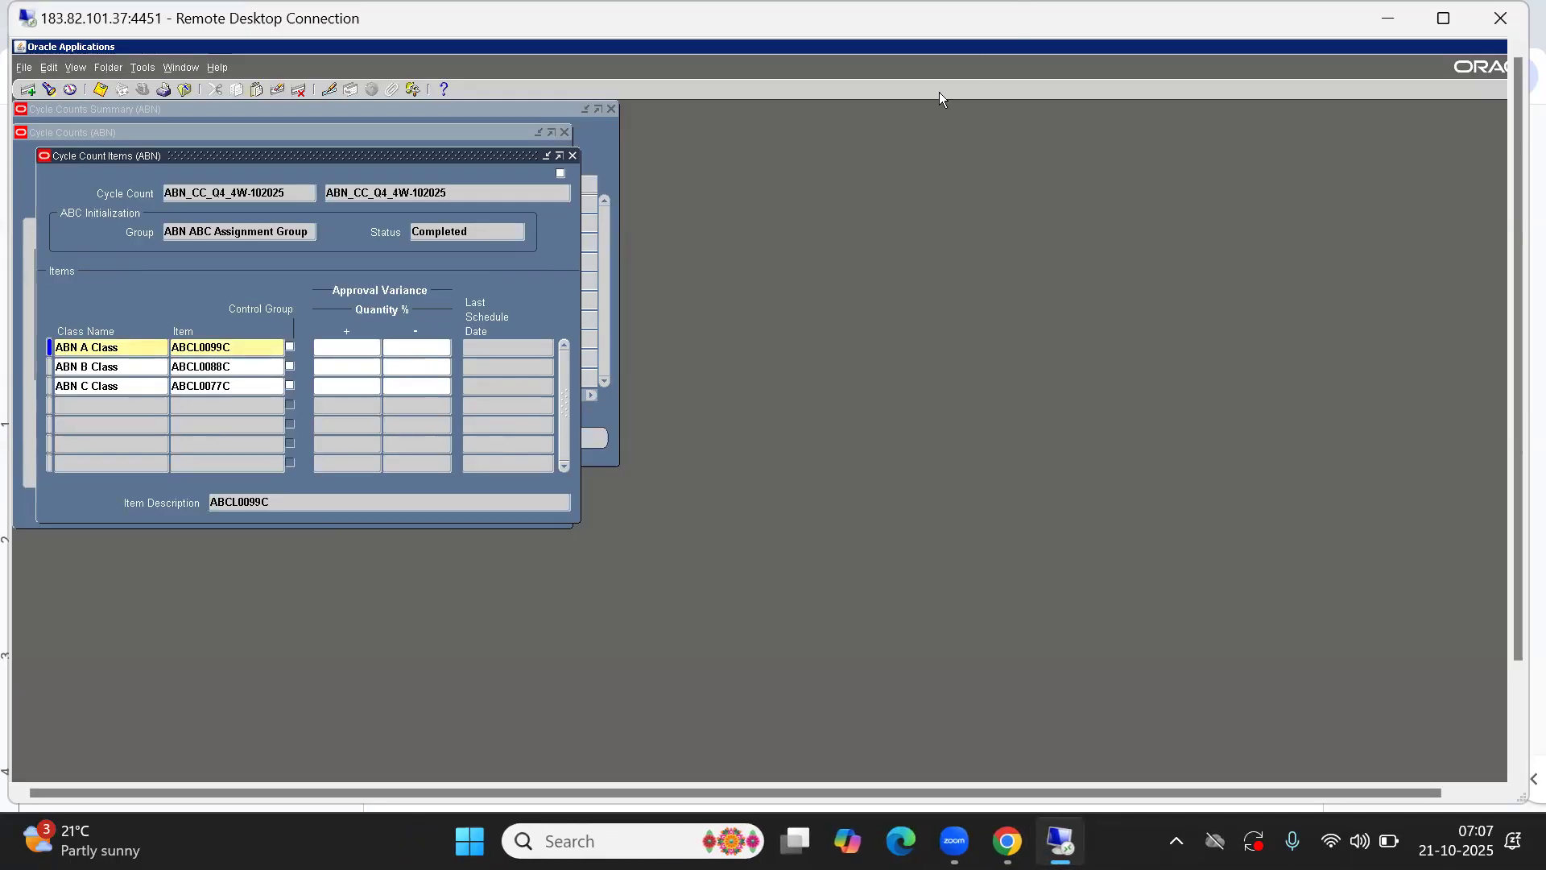
key("alt+Tab")
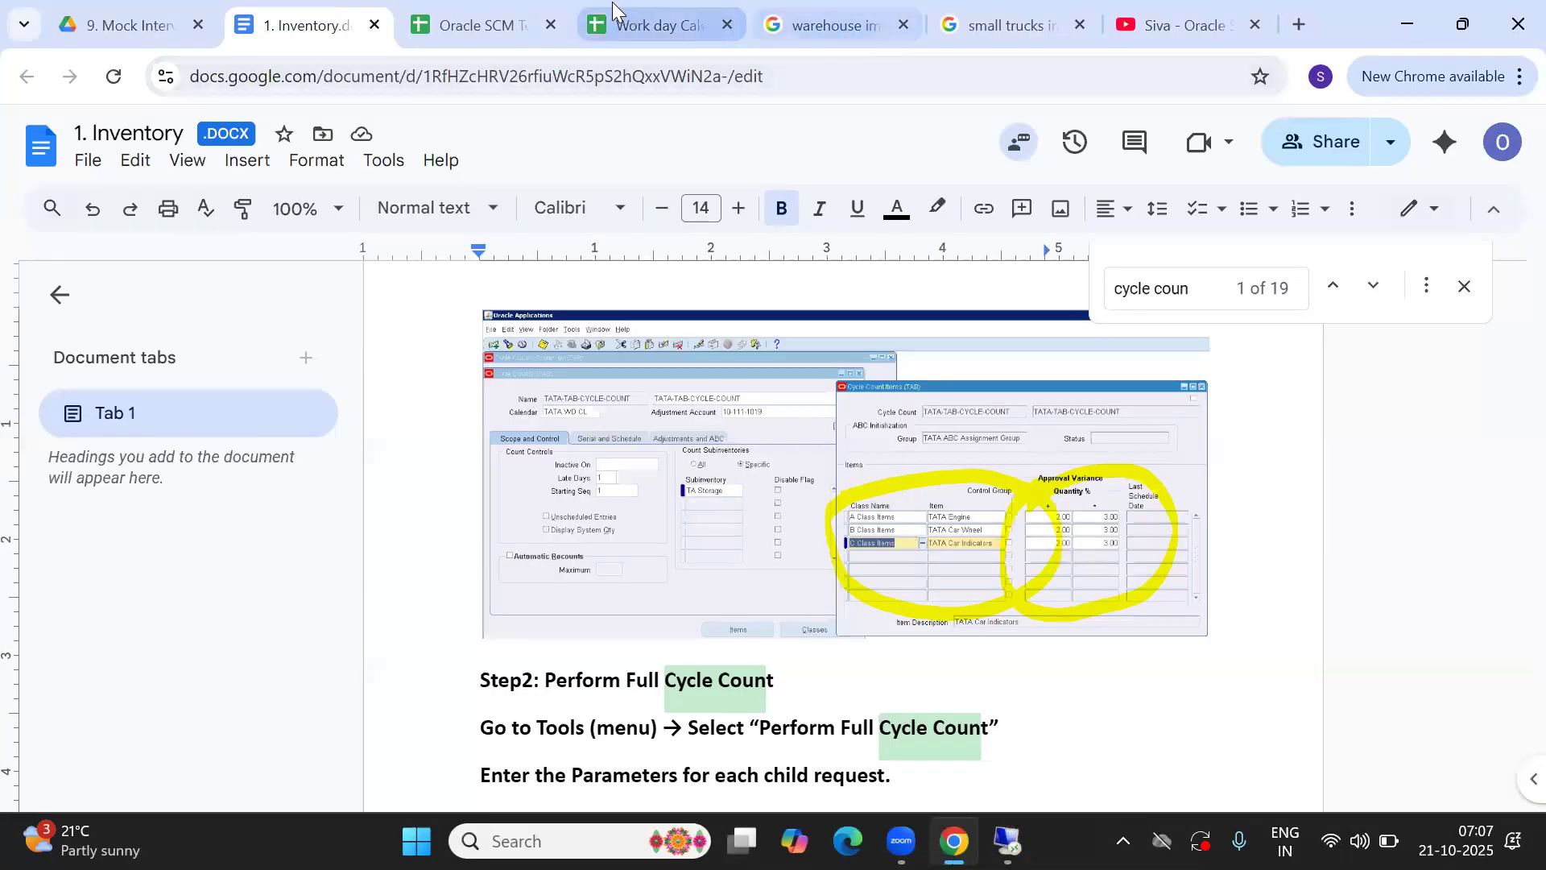
left_click(483, 28)
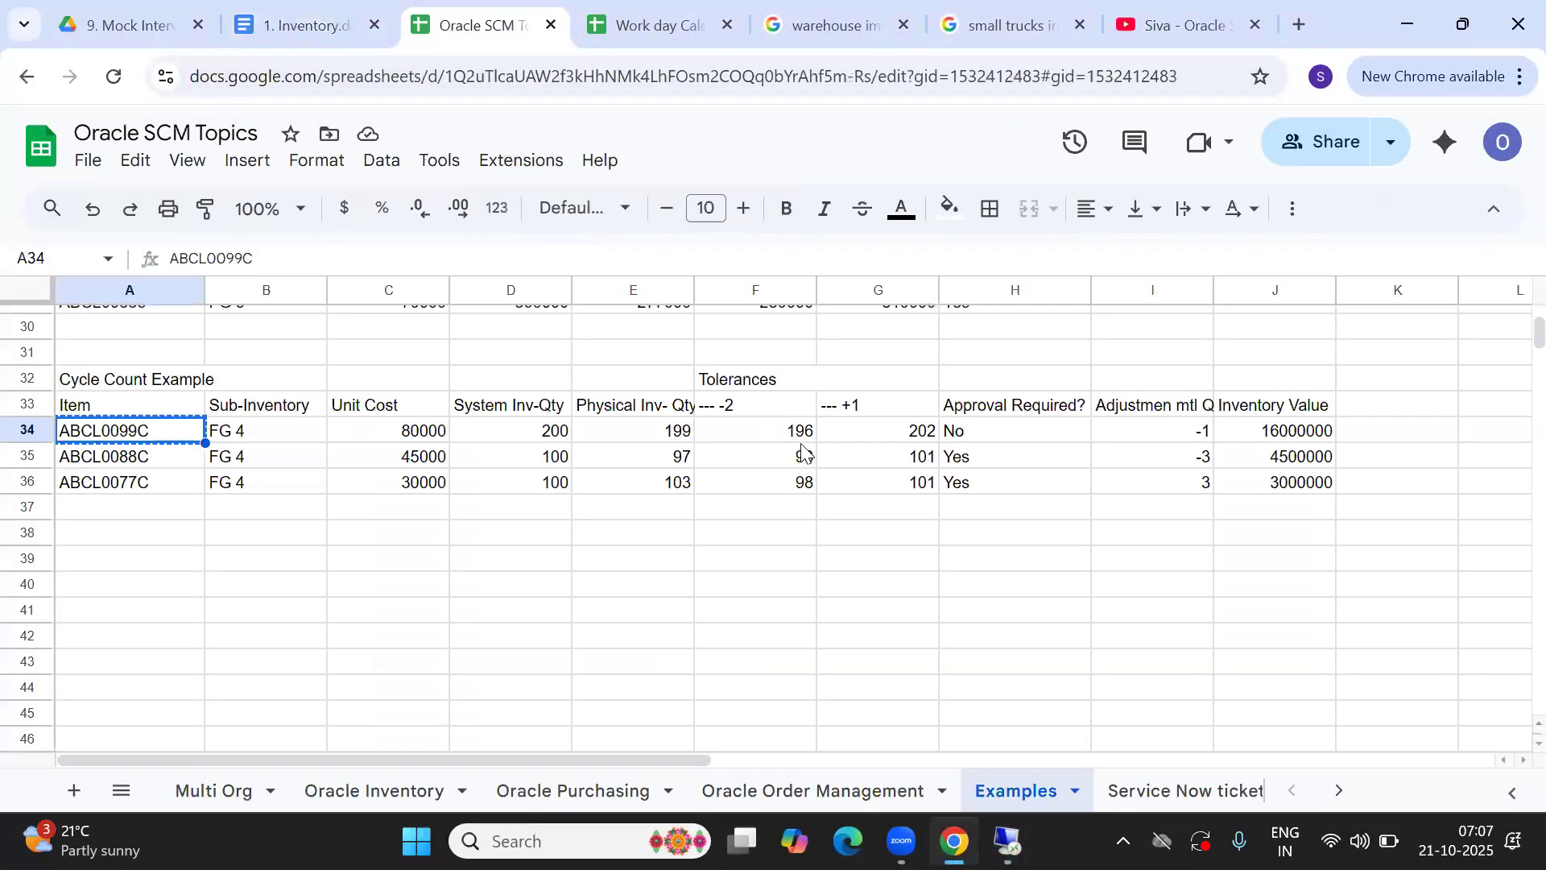
key("alt+Tab")
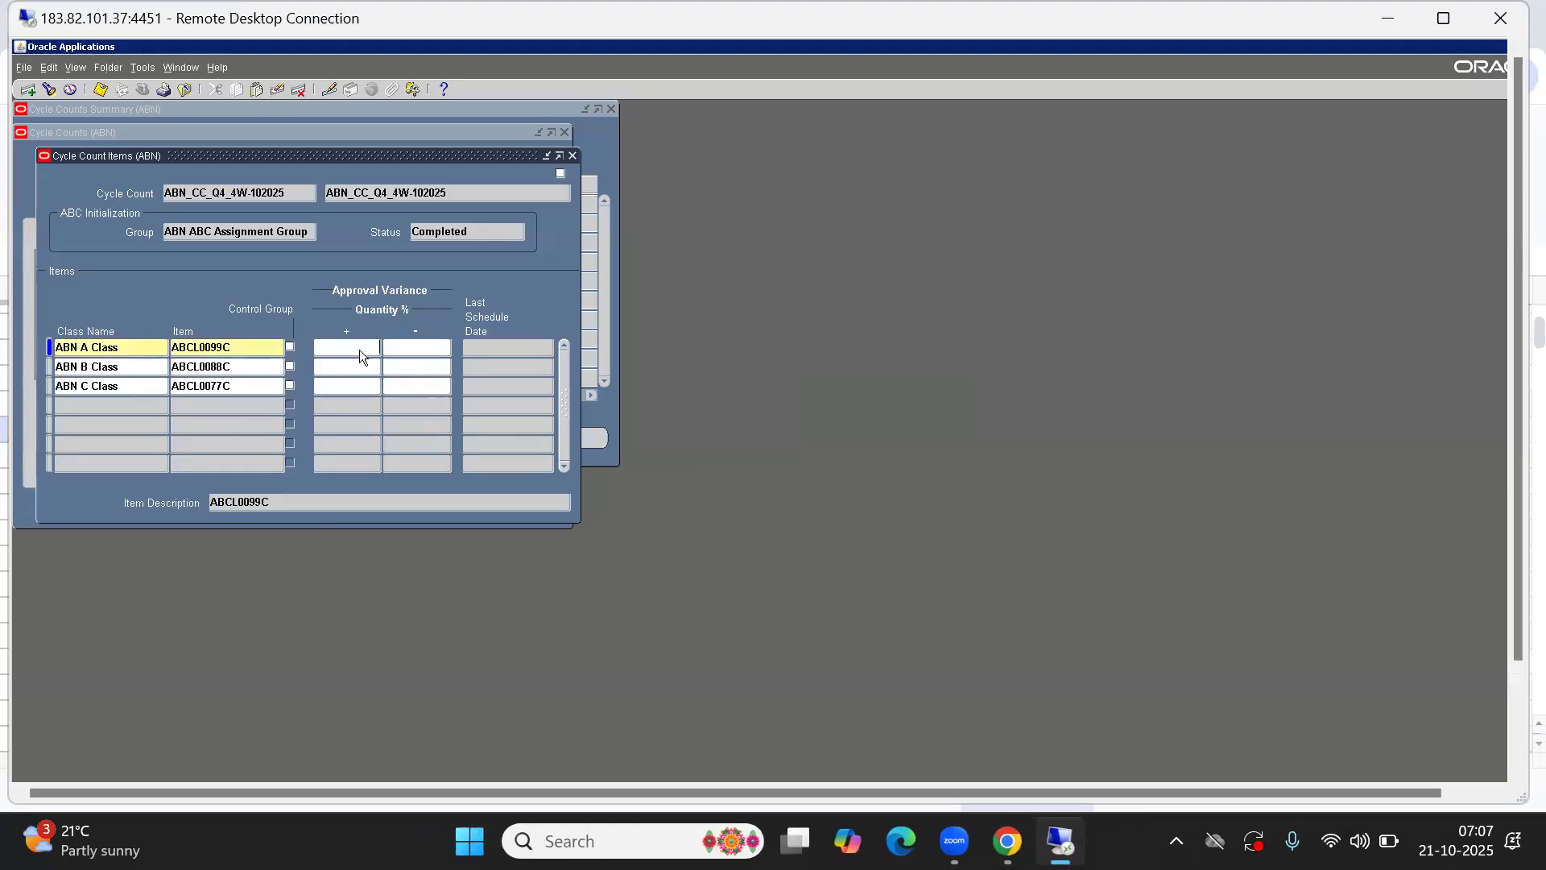
- Set the approval variance quantity to +1% and -2% for items ABCL0099C, ABCL0088C and ABCL0077C, and close the items form
key("Tab")
type("2")
key("Down")
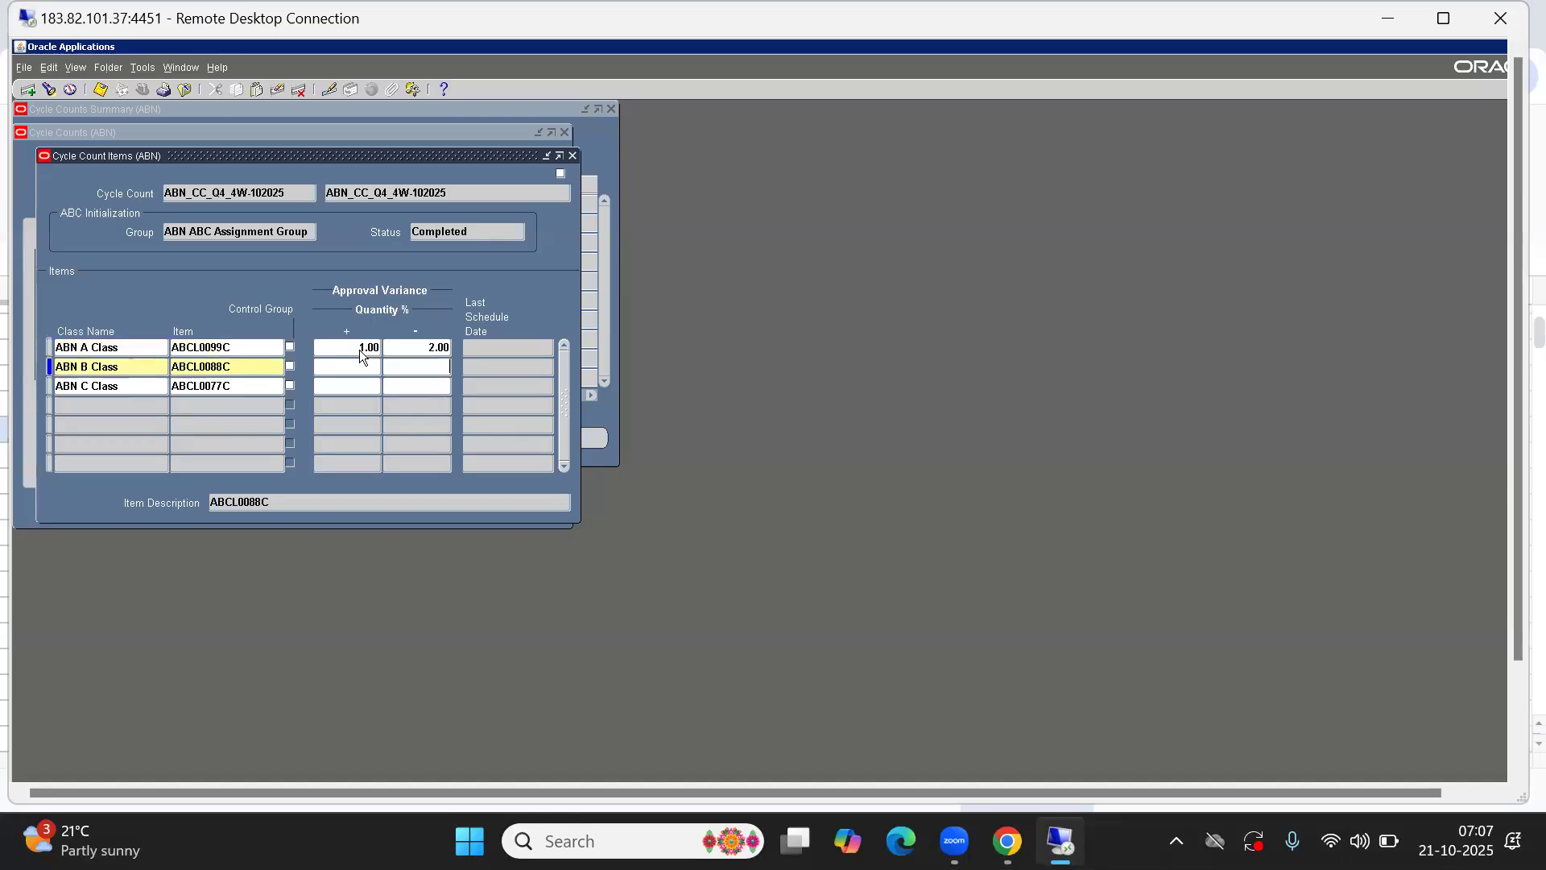
type("1")
key("Tab")
type("2")
key("Down")
type("1")
key("Tab")
type("2")
key("Tab")
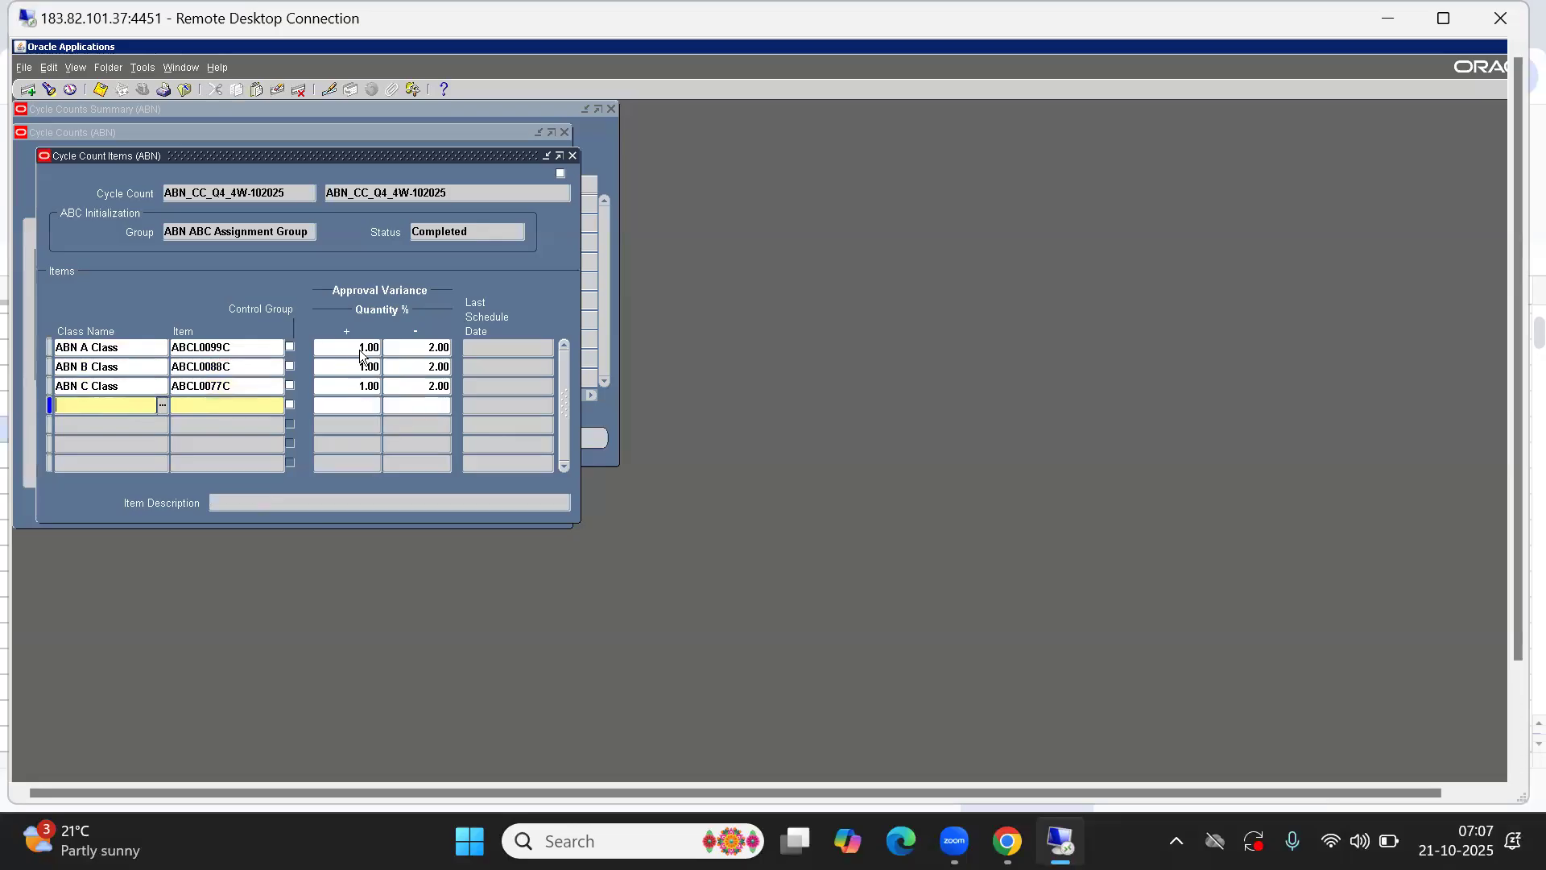
key("Up")
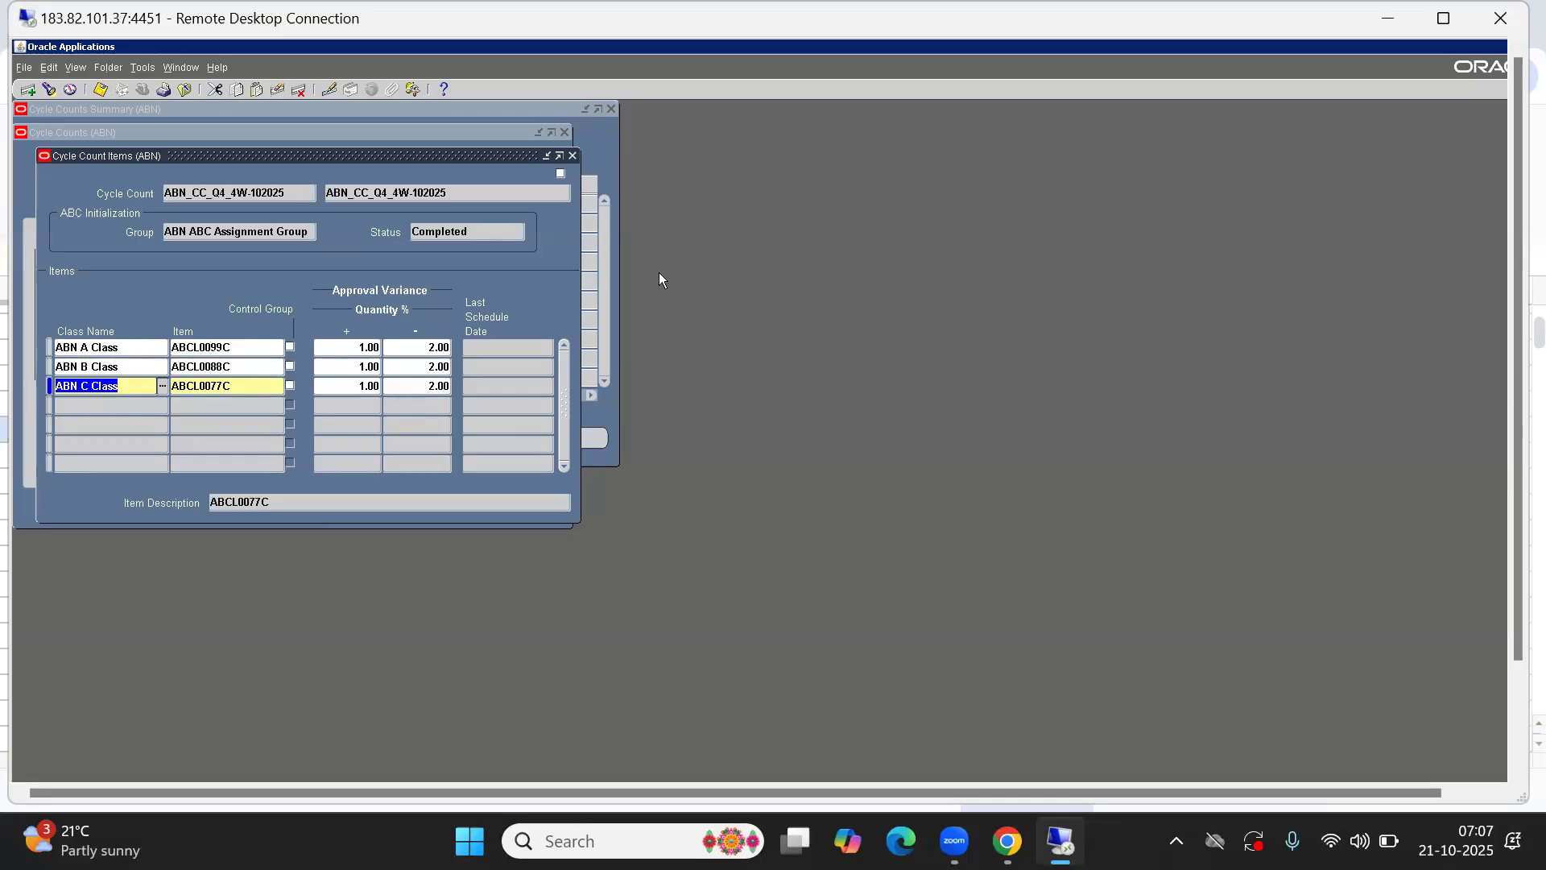
left_click(573, 156)
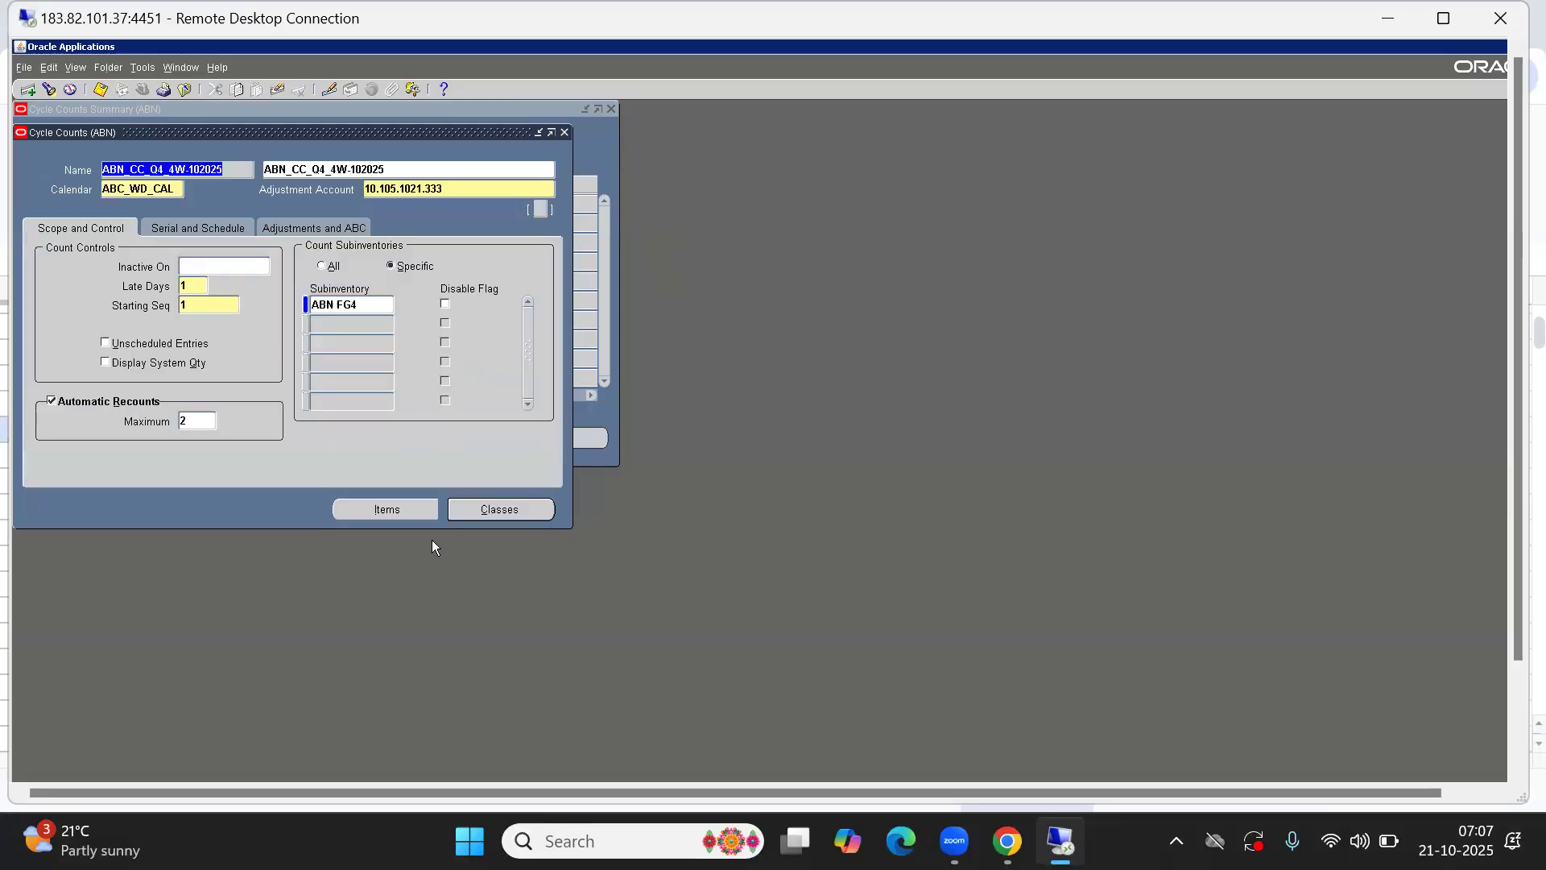
- In the cycle count classes, set counts per year to 52 for ABN A Class, 42 for ABN B Class and 32 for ABN C Class
left_click(500, 510)
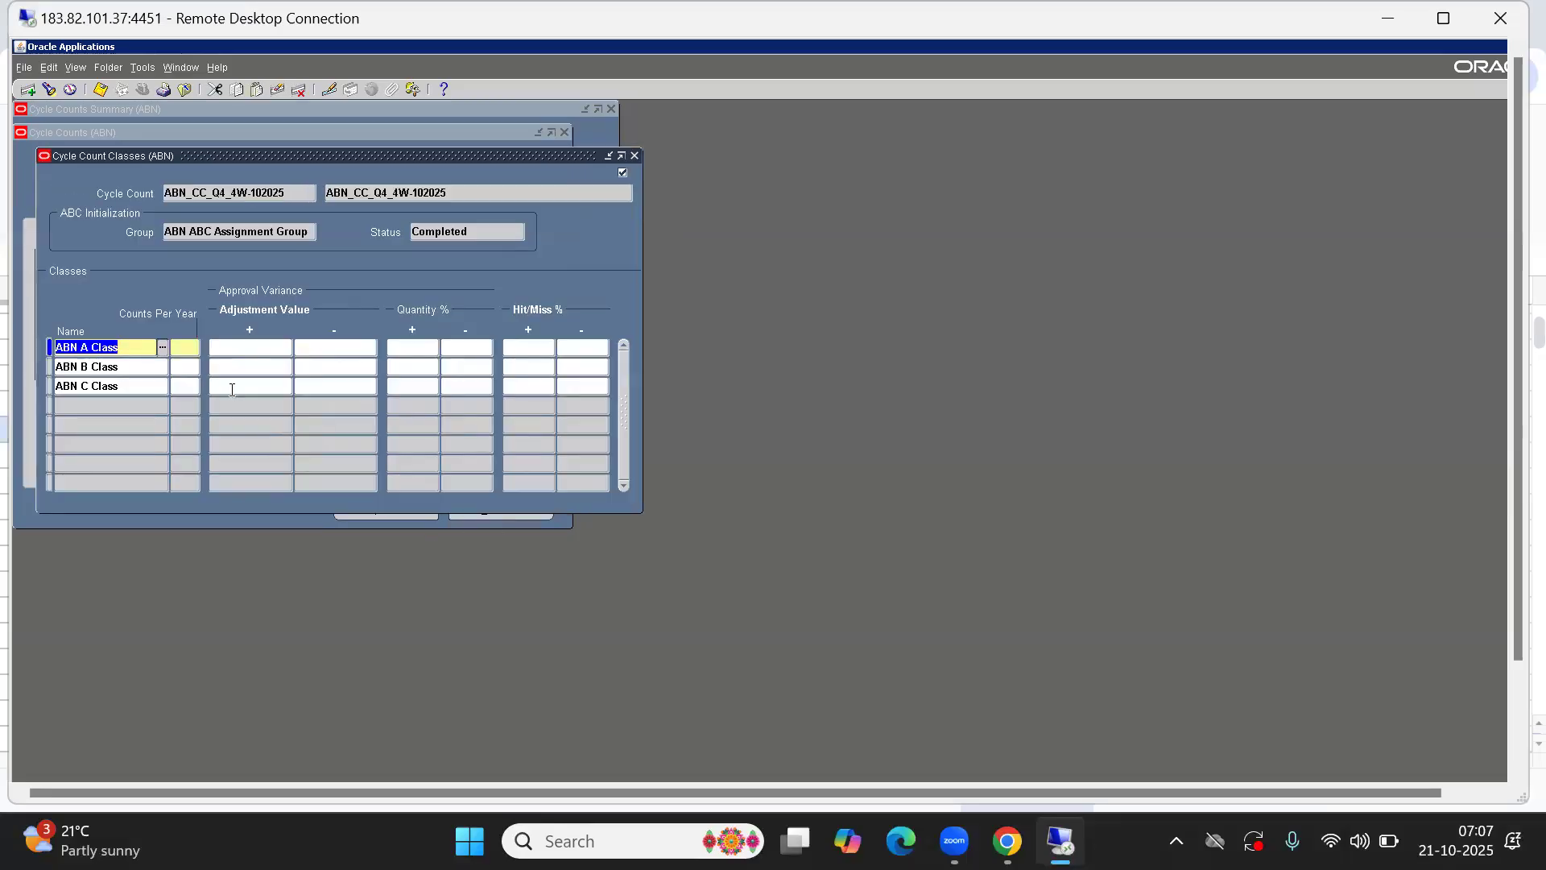
left_click(183, 346)
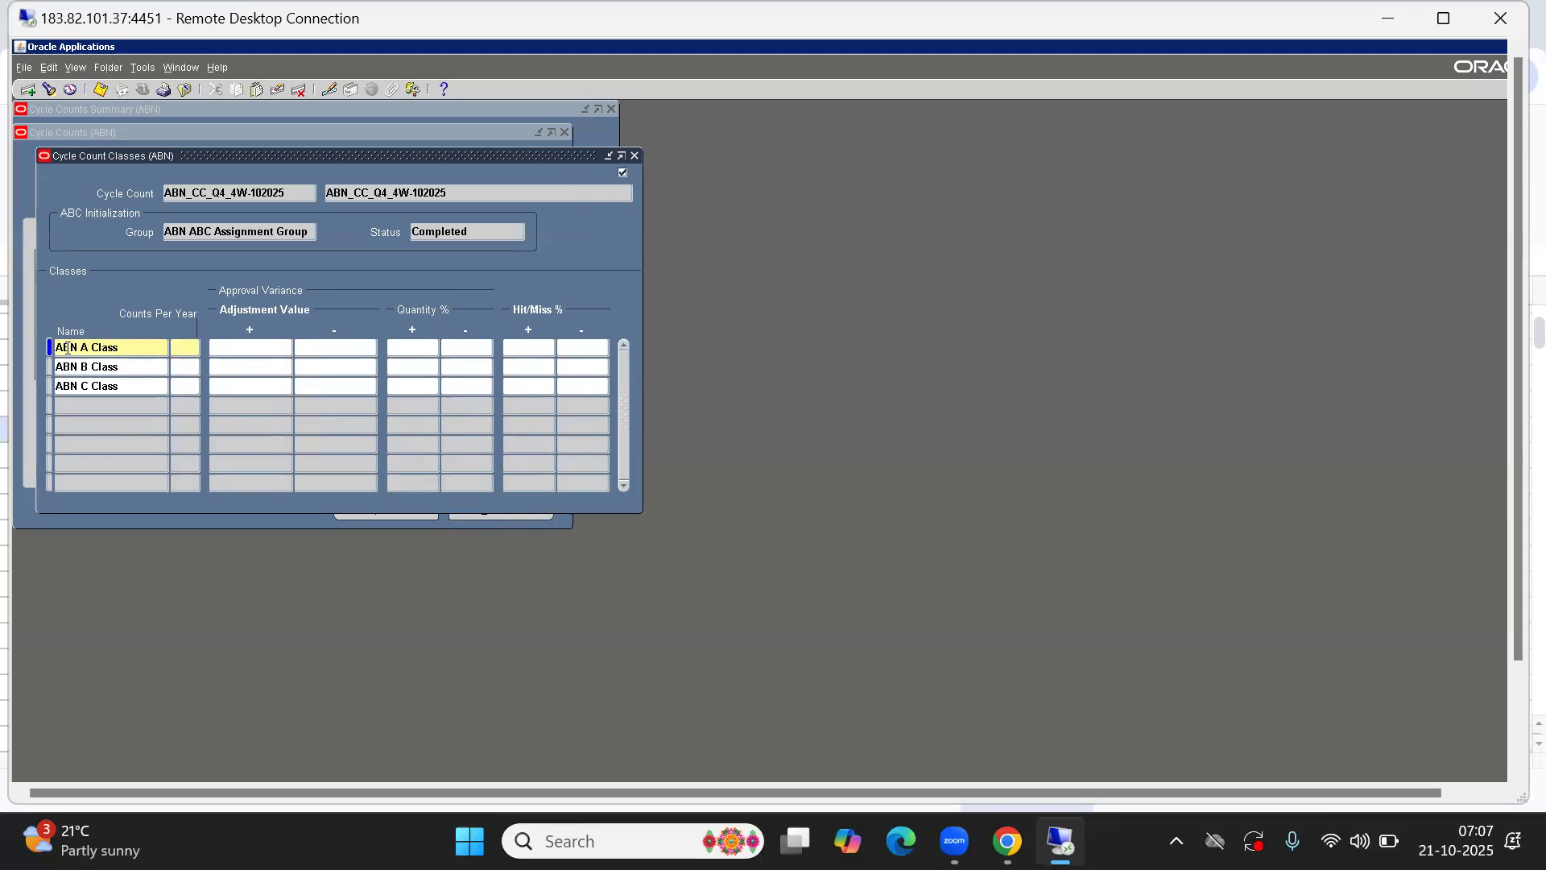
left_click(137, 352)
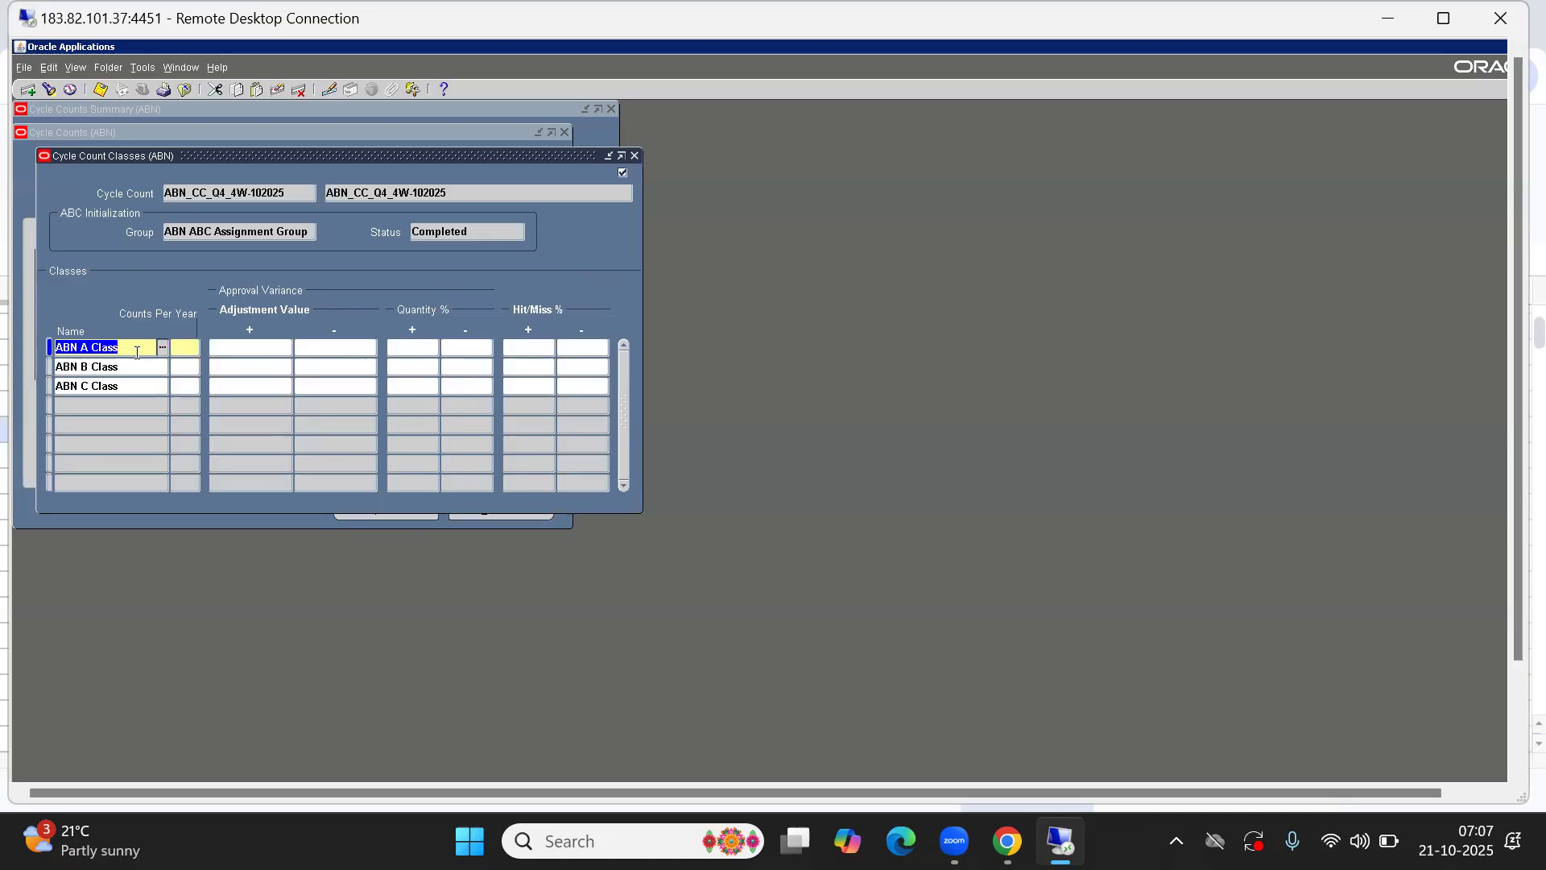
left_click(193, 349)
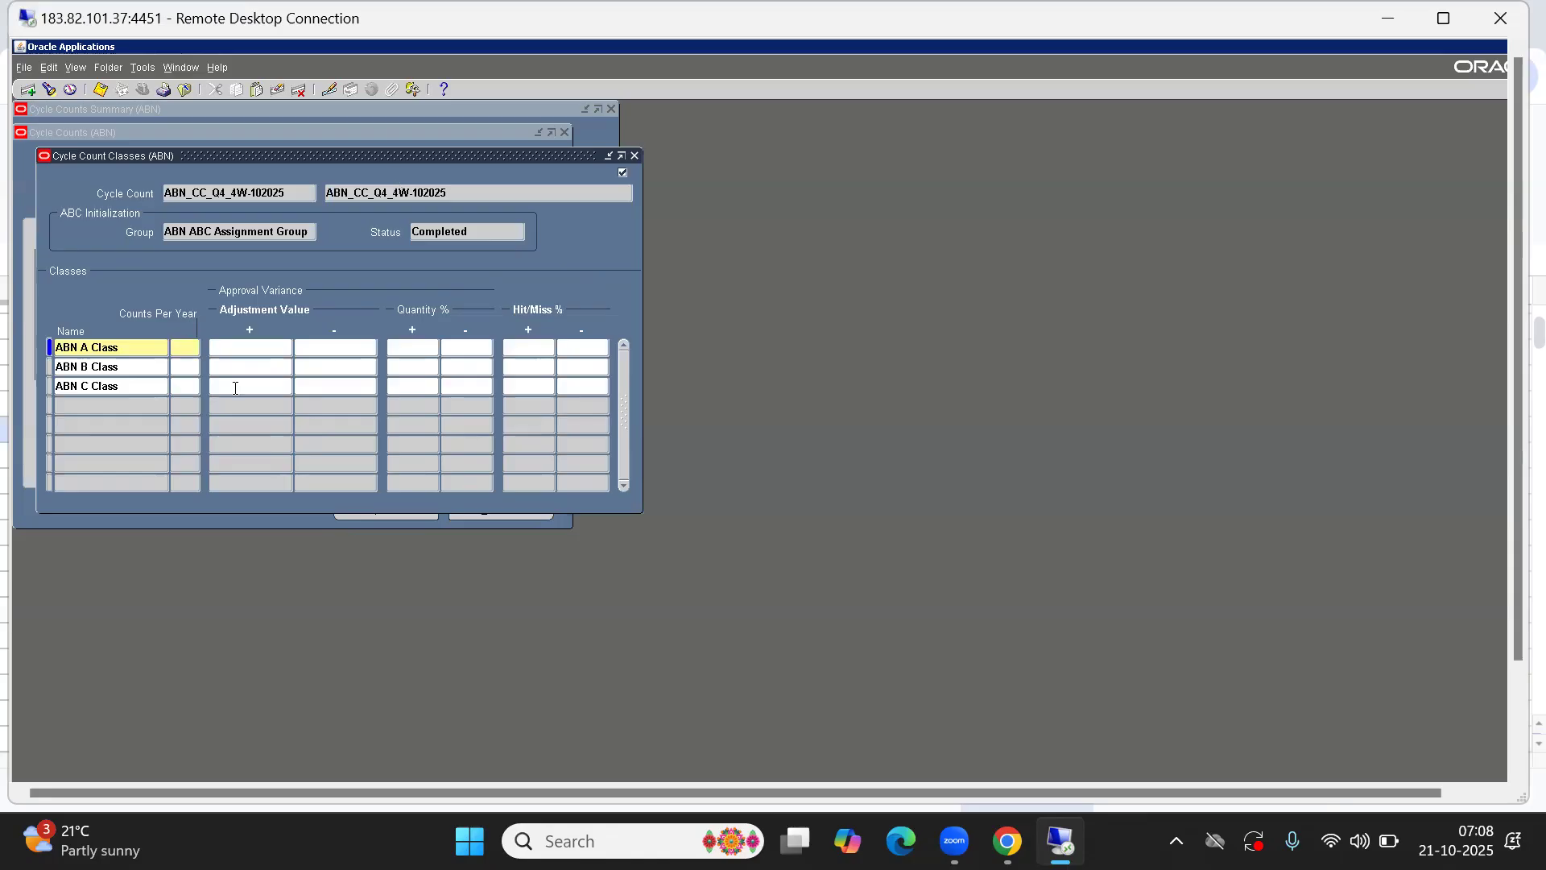
left_click(179, 369)
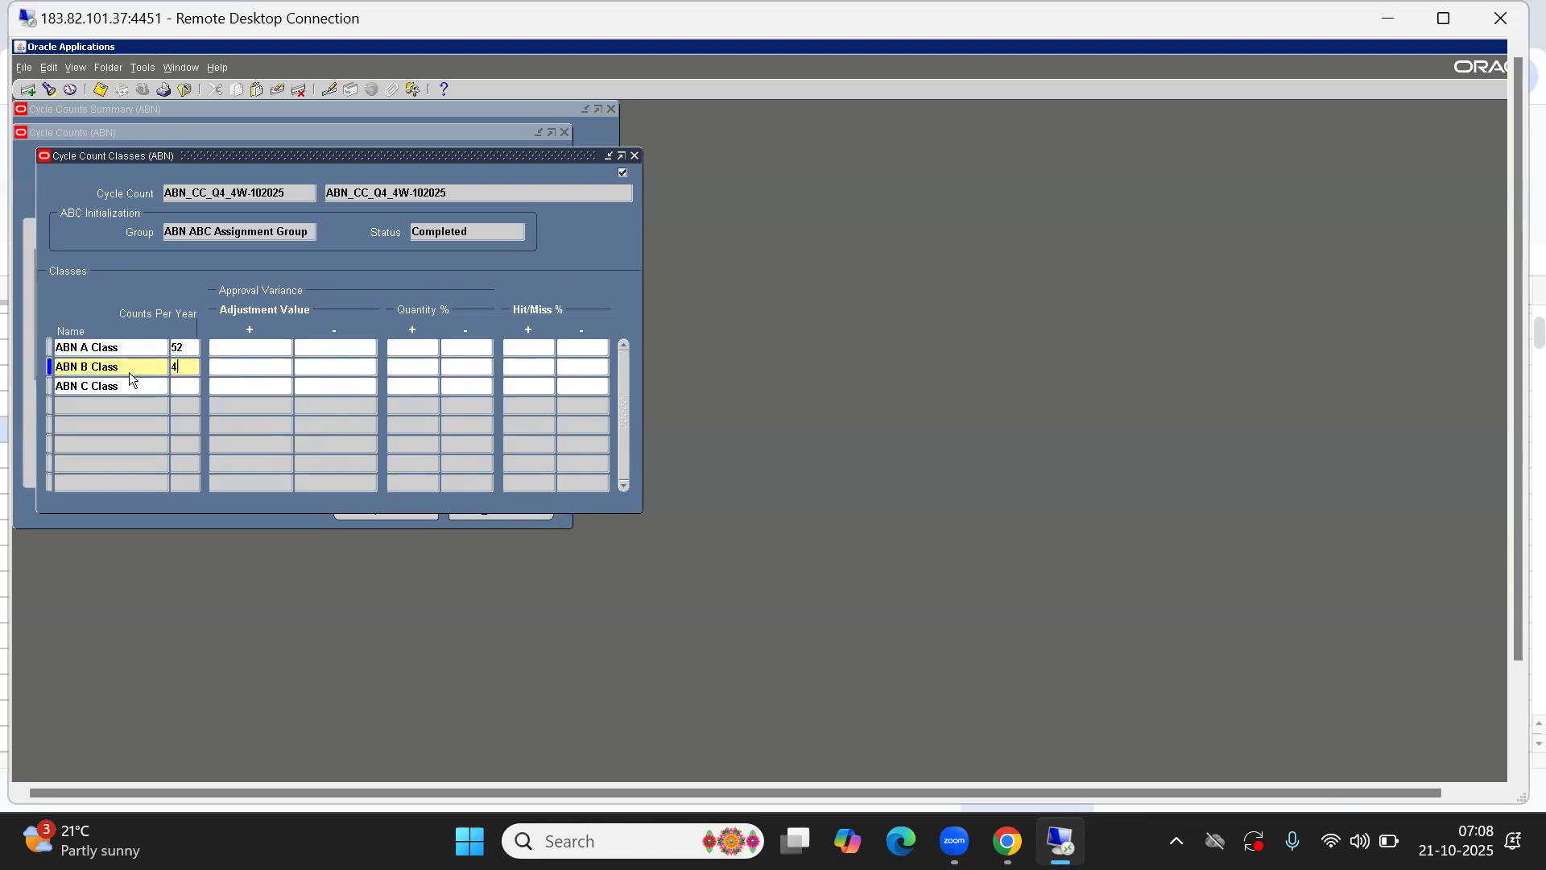
type("2")
key("Down")
type("32")
left_click(266, 390)
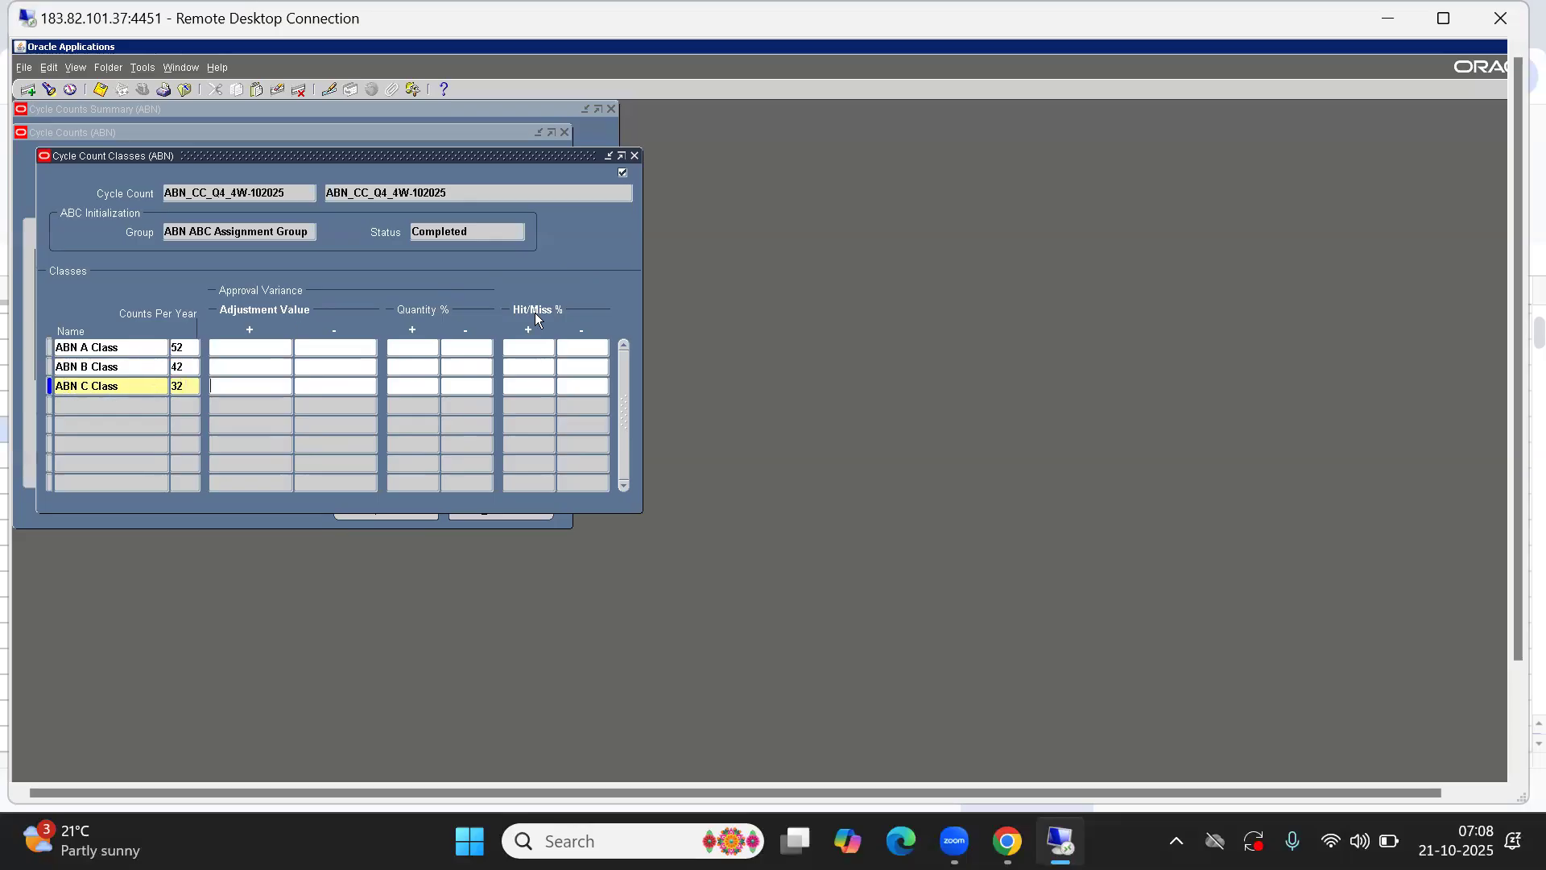
- Change the counts per year to 26 for ABN B Class and 13 for ABN C Class
left_click(185, 365)
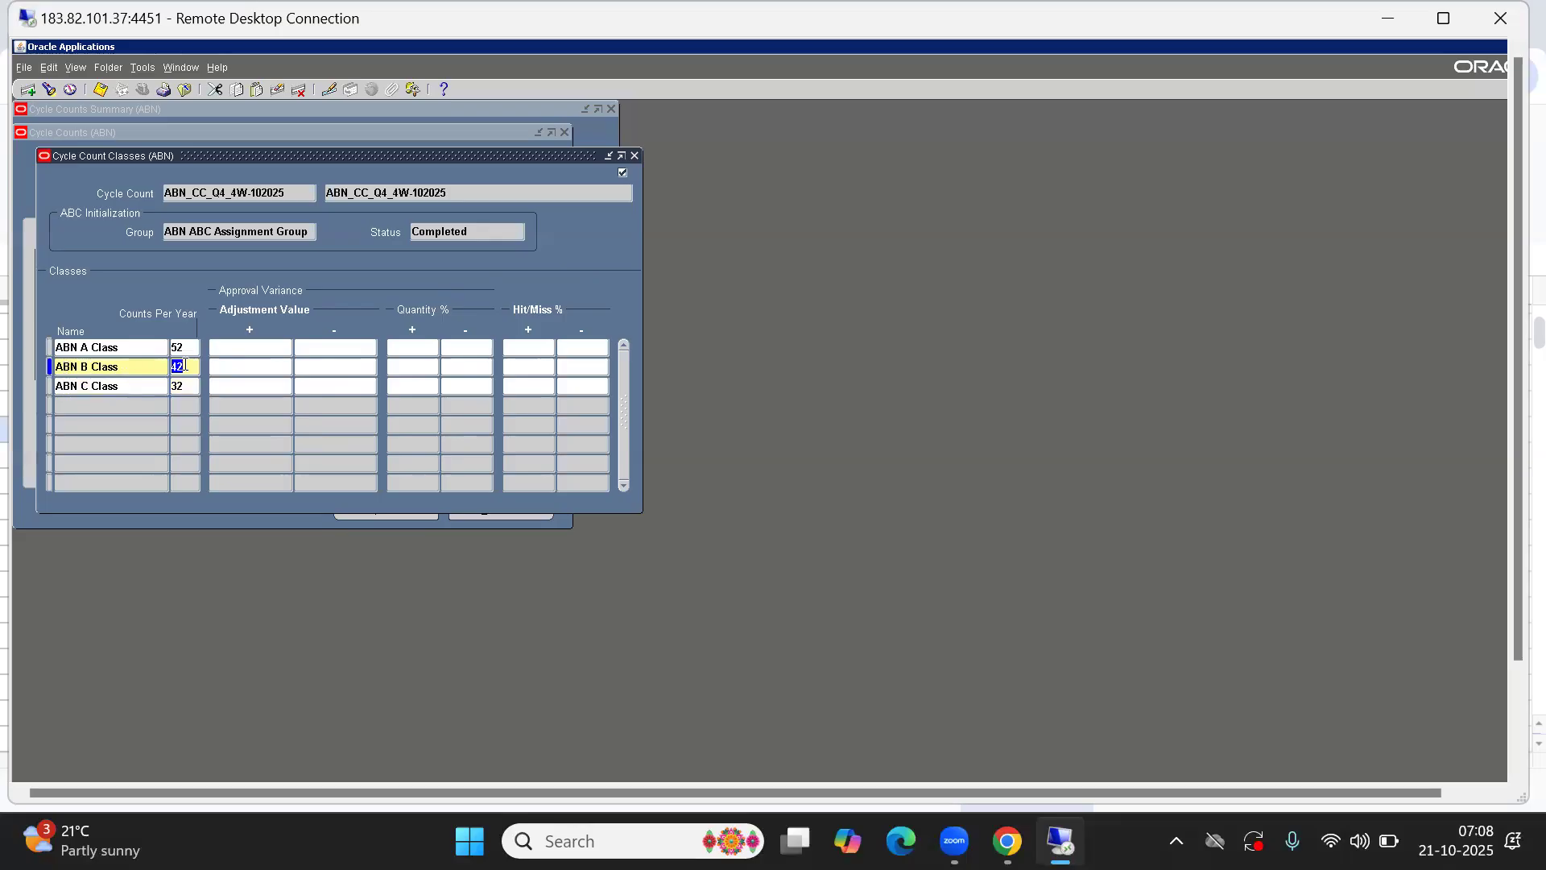
type("26")
key("Tab")
double_click(190, 387)
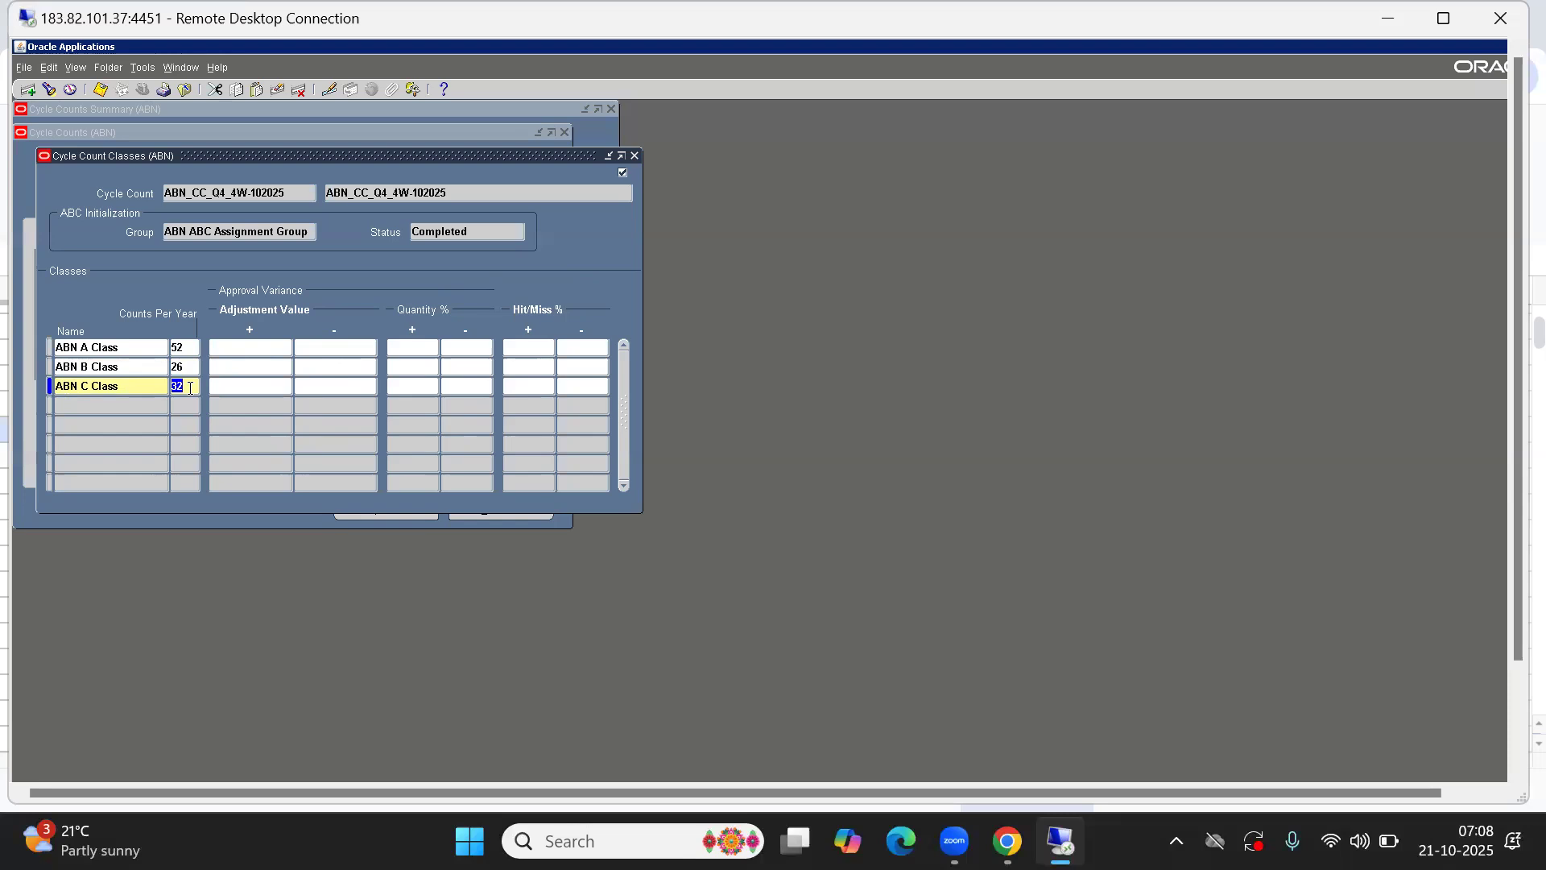
type("12")
left_click(188, 387)
key("BackSpace")
type("3")
double_click(188, 387)
left_click(178, 368)
double_click(178, 367)
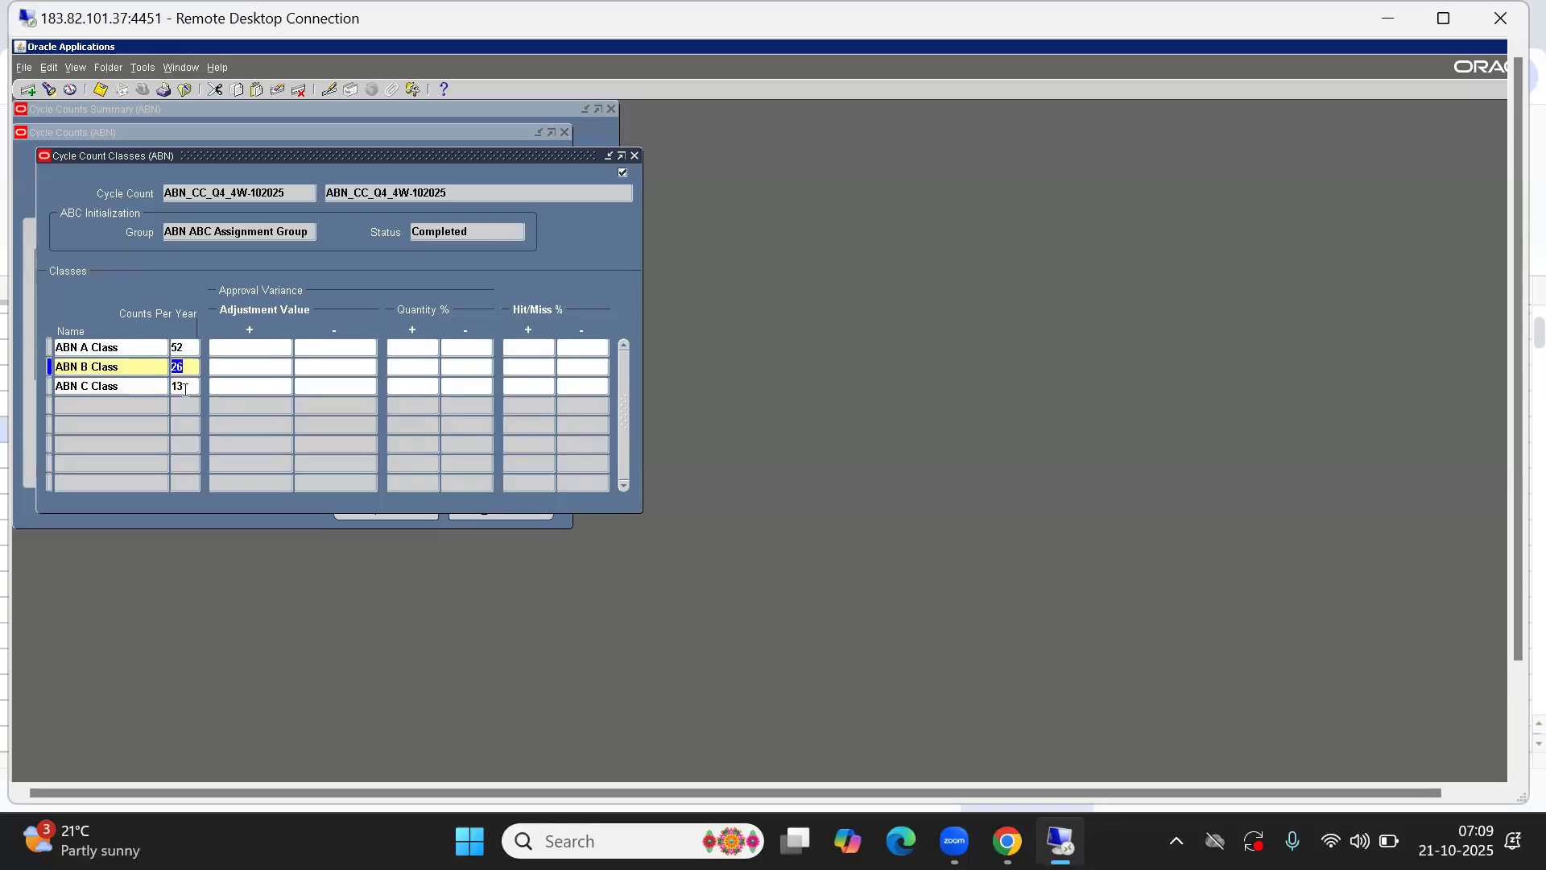
double_click(186, 386)
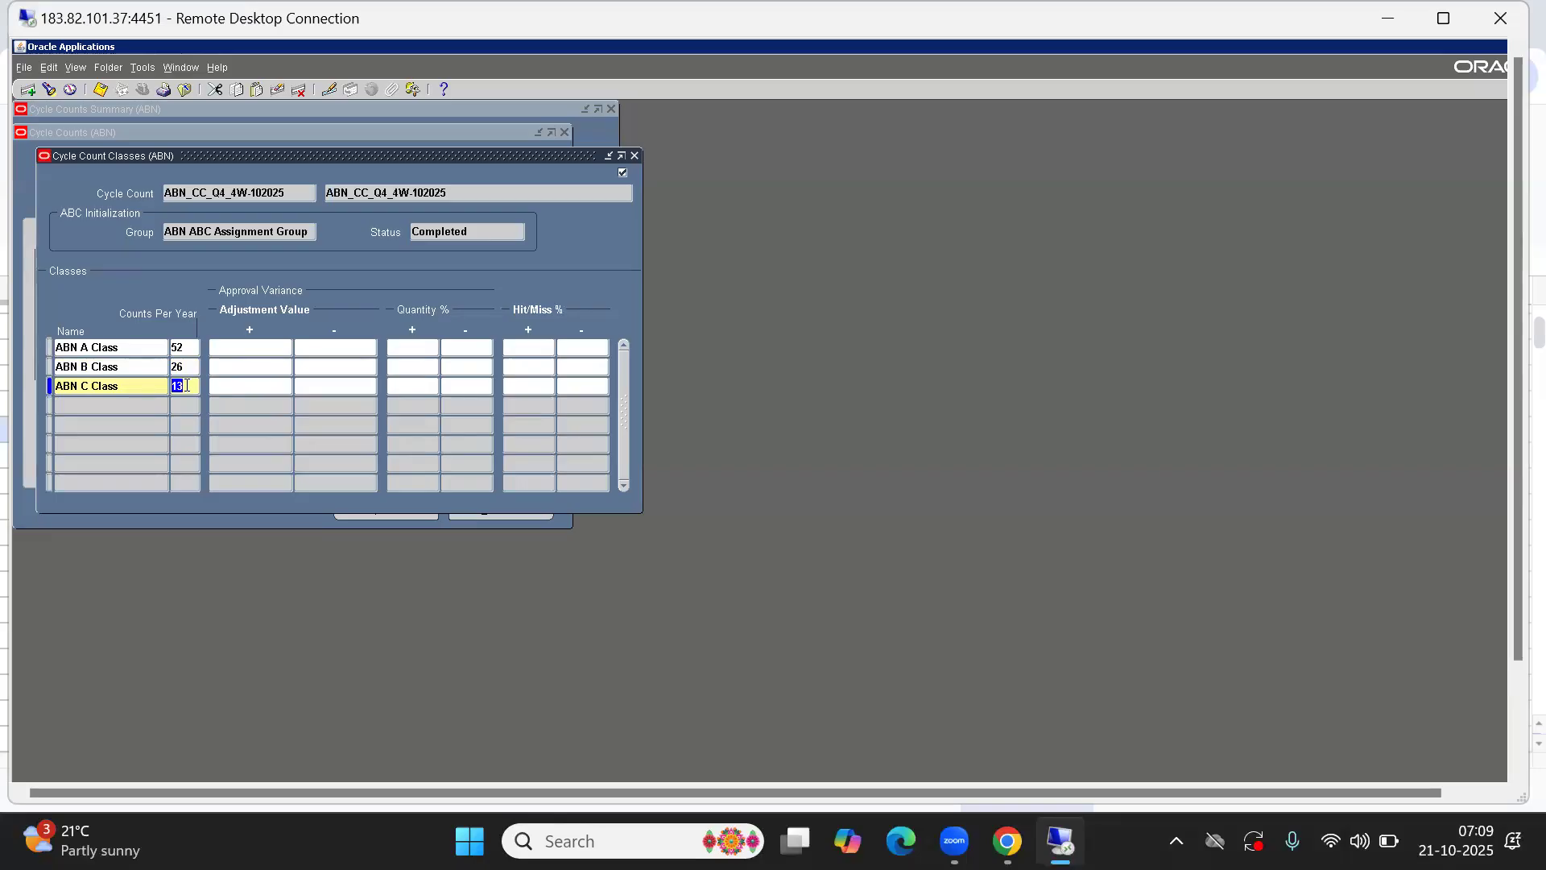
left_click(194, 385)
- Set the approval variance quantity to +1% and -2% for ABN A Class and ABN B Class
left_click(227, 351)
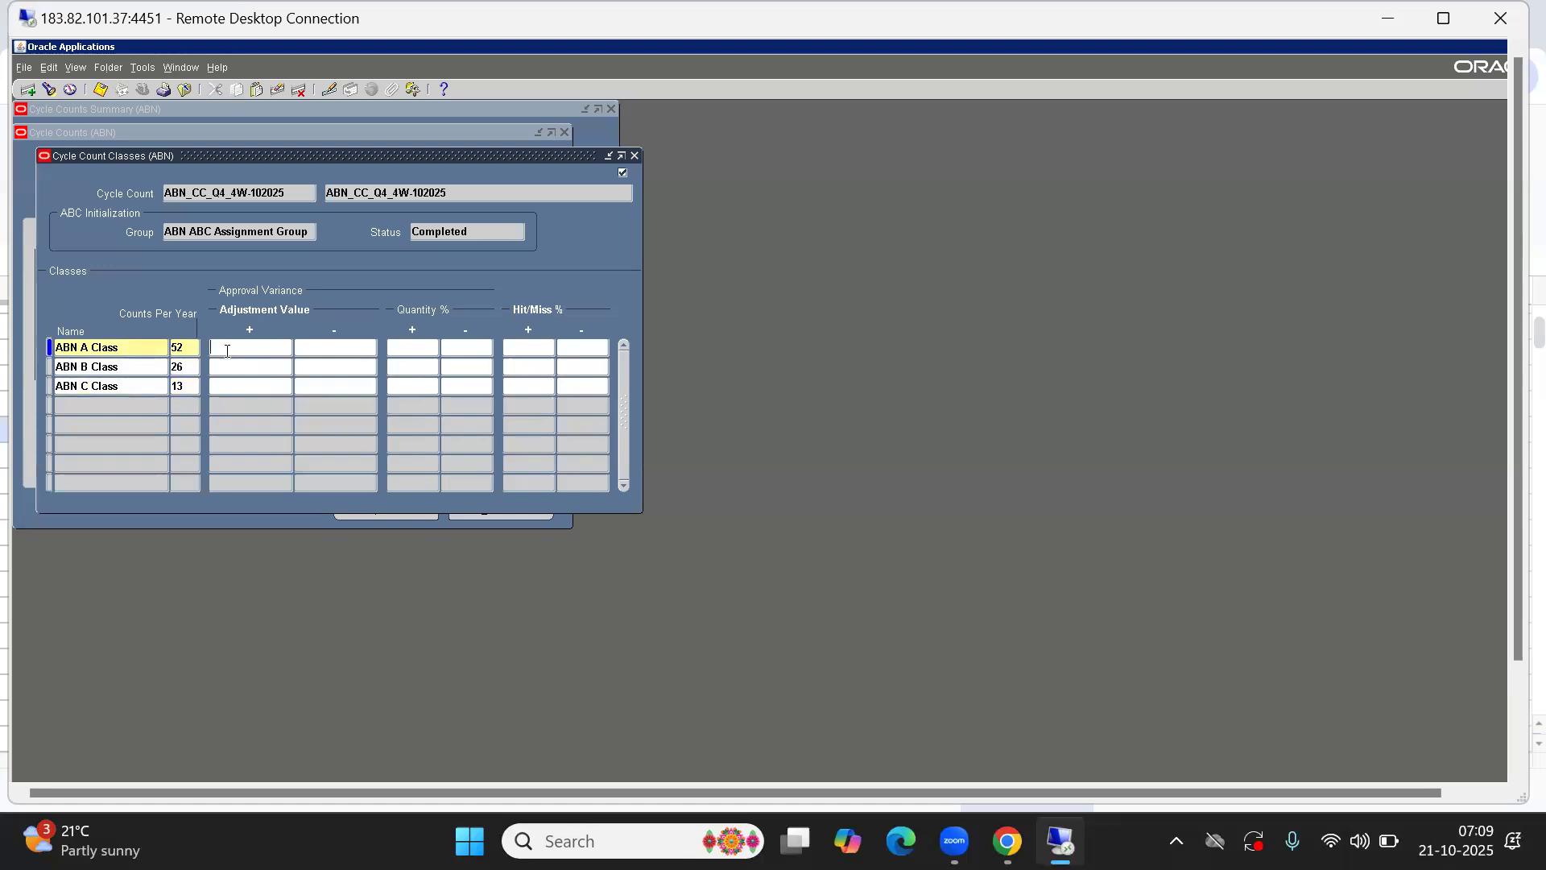
left_click(429, 348)
type("1")
key("Tab")
type("2")
key("Down")
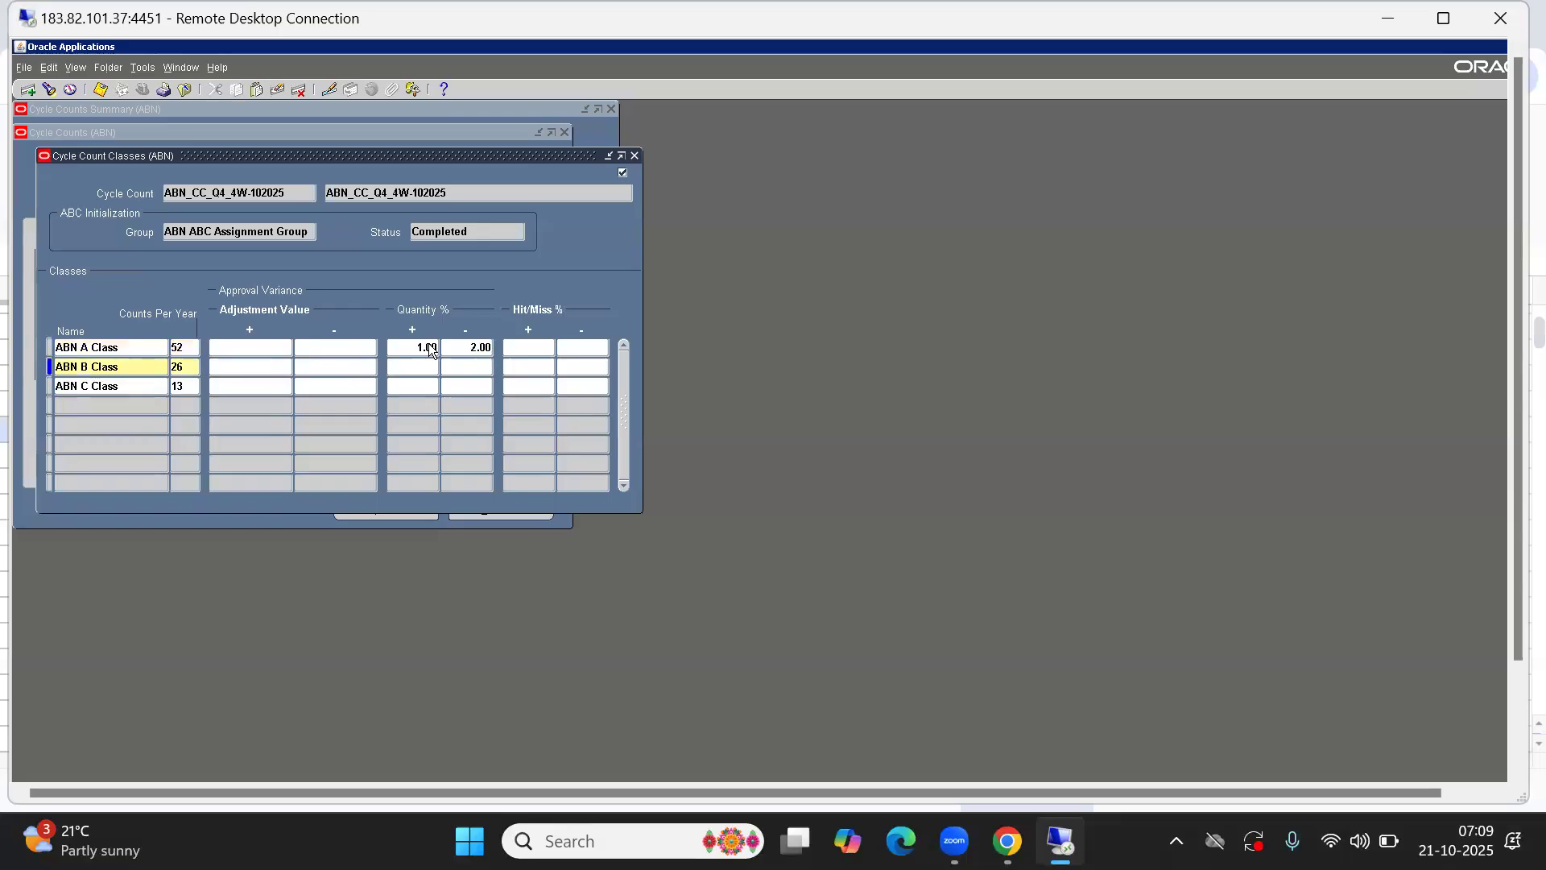
left_click(423, 361)
type("1")
key("Tab")
type("2")
key("Down")
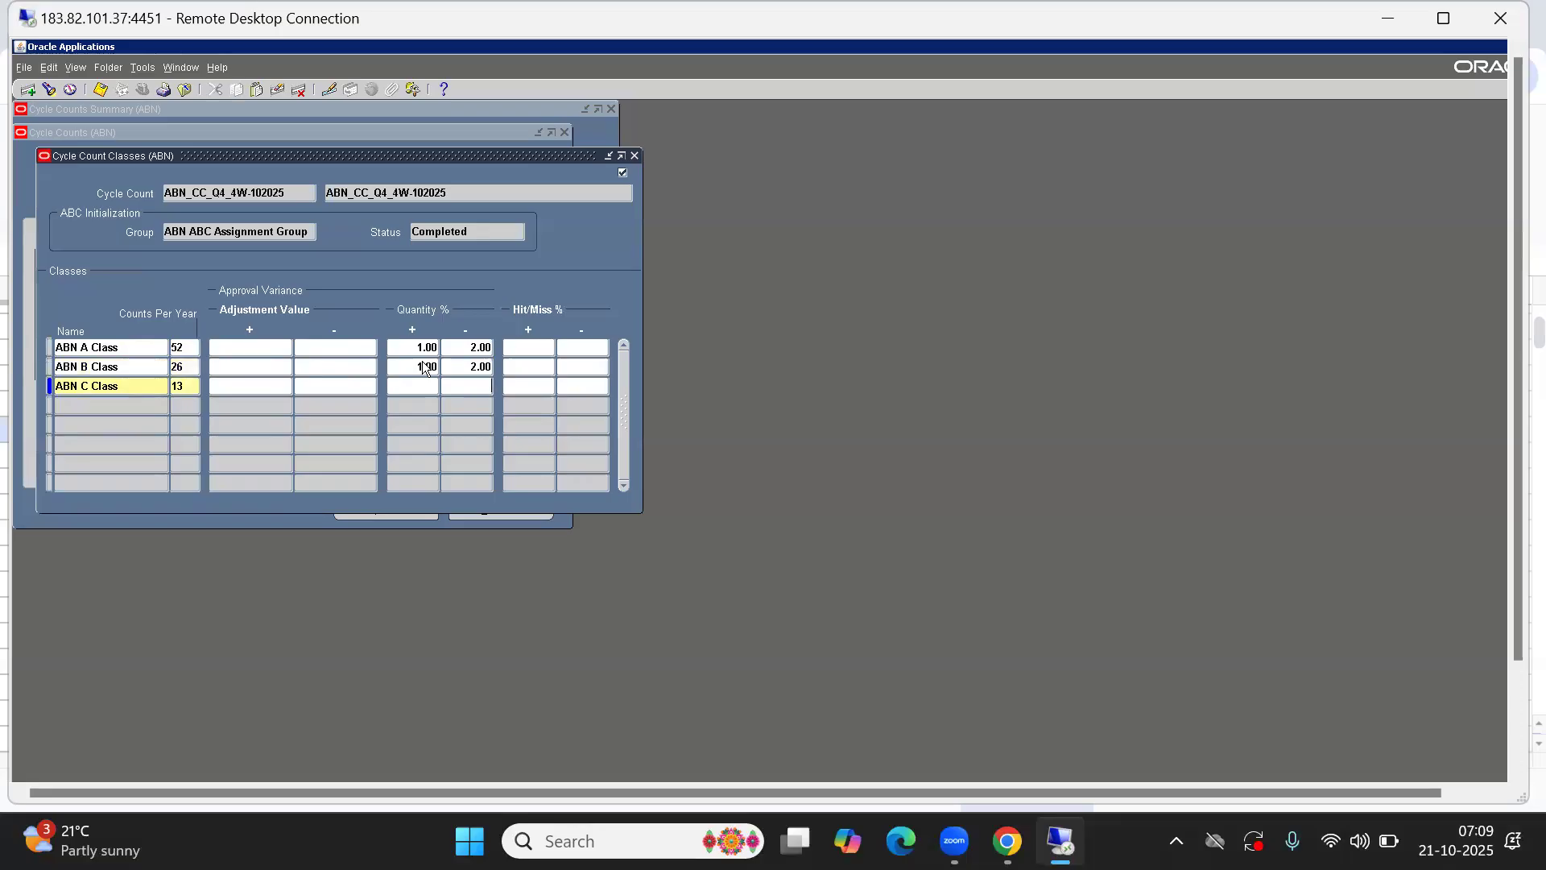
- Set the approval variance quantity to +1% and -2% for ABN C Class and close the classes form
type("1")
key("Tab")
type("2")
key("Down")
left_click(635, 156)
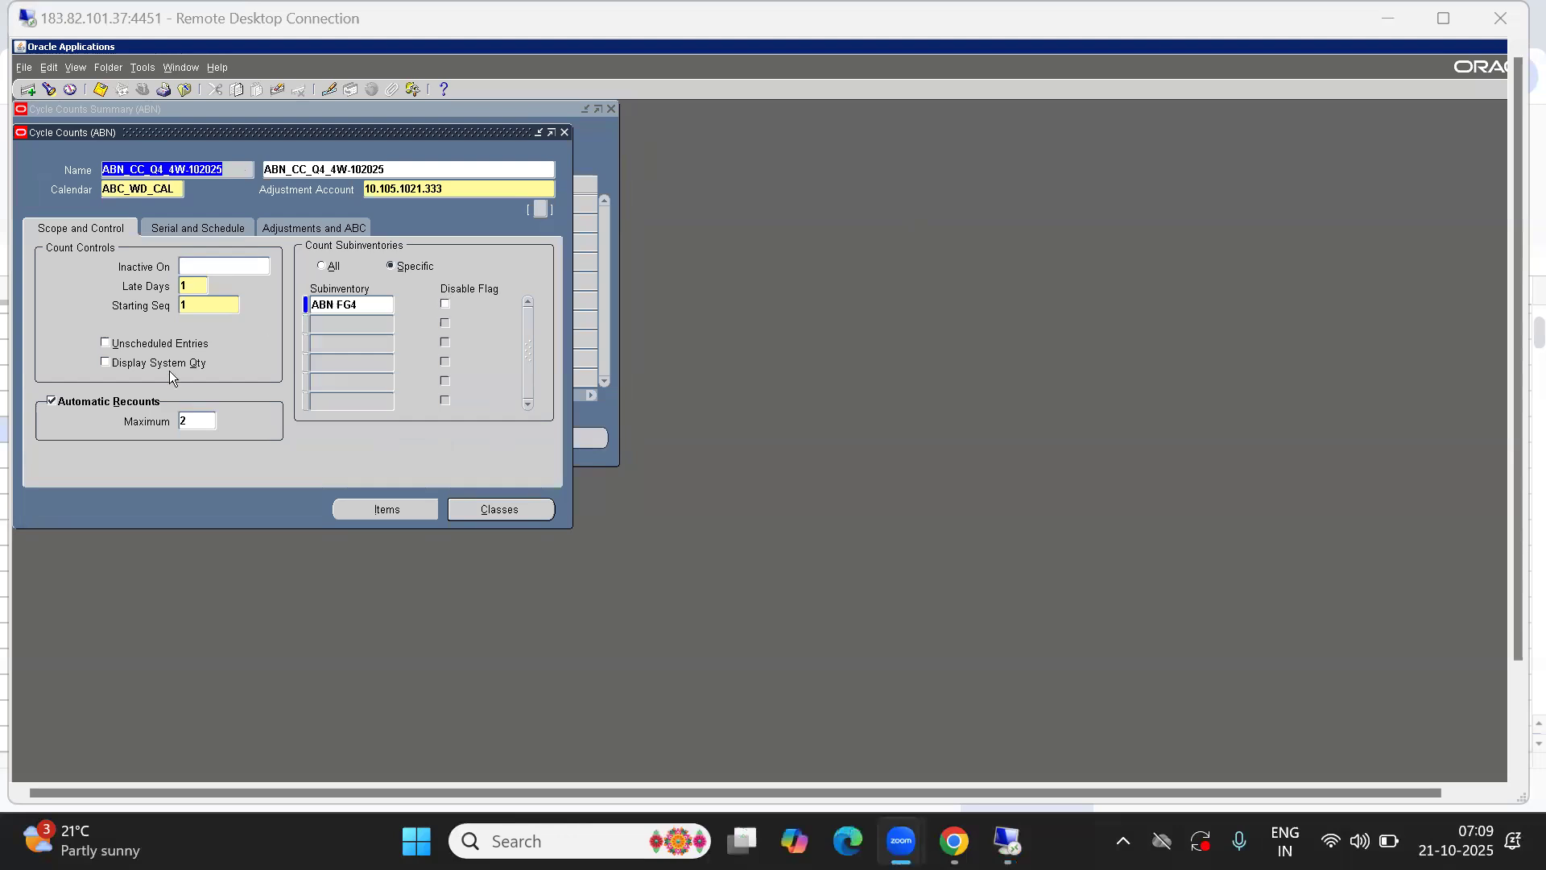
- Review the cycle count's schedule, adjustment and item settings, and close the cycle count and summary forms
left_click(194, 229)
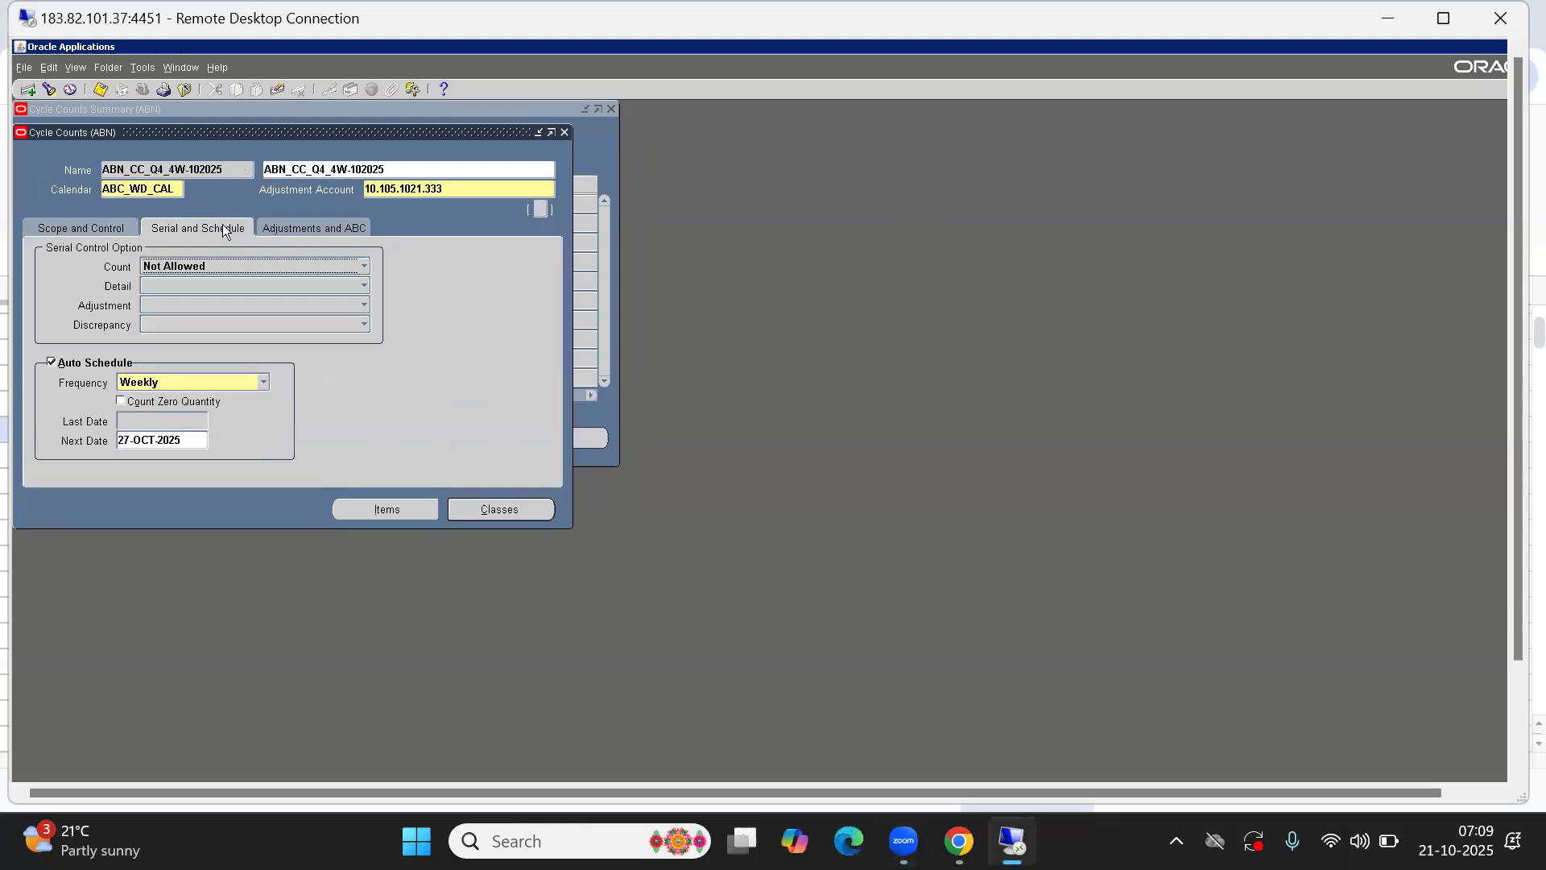
left_click(312, 230)
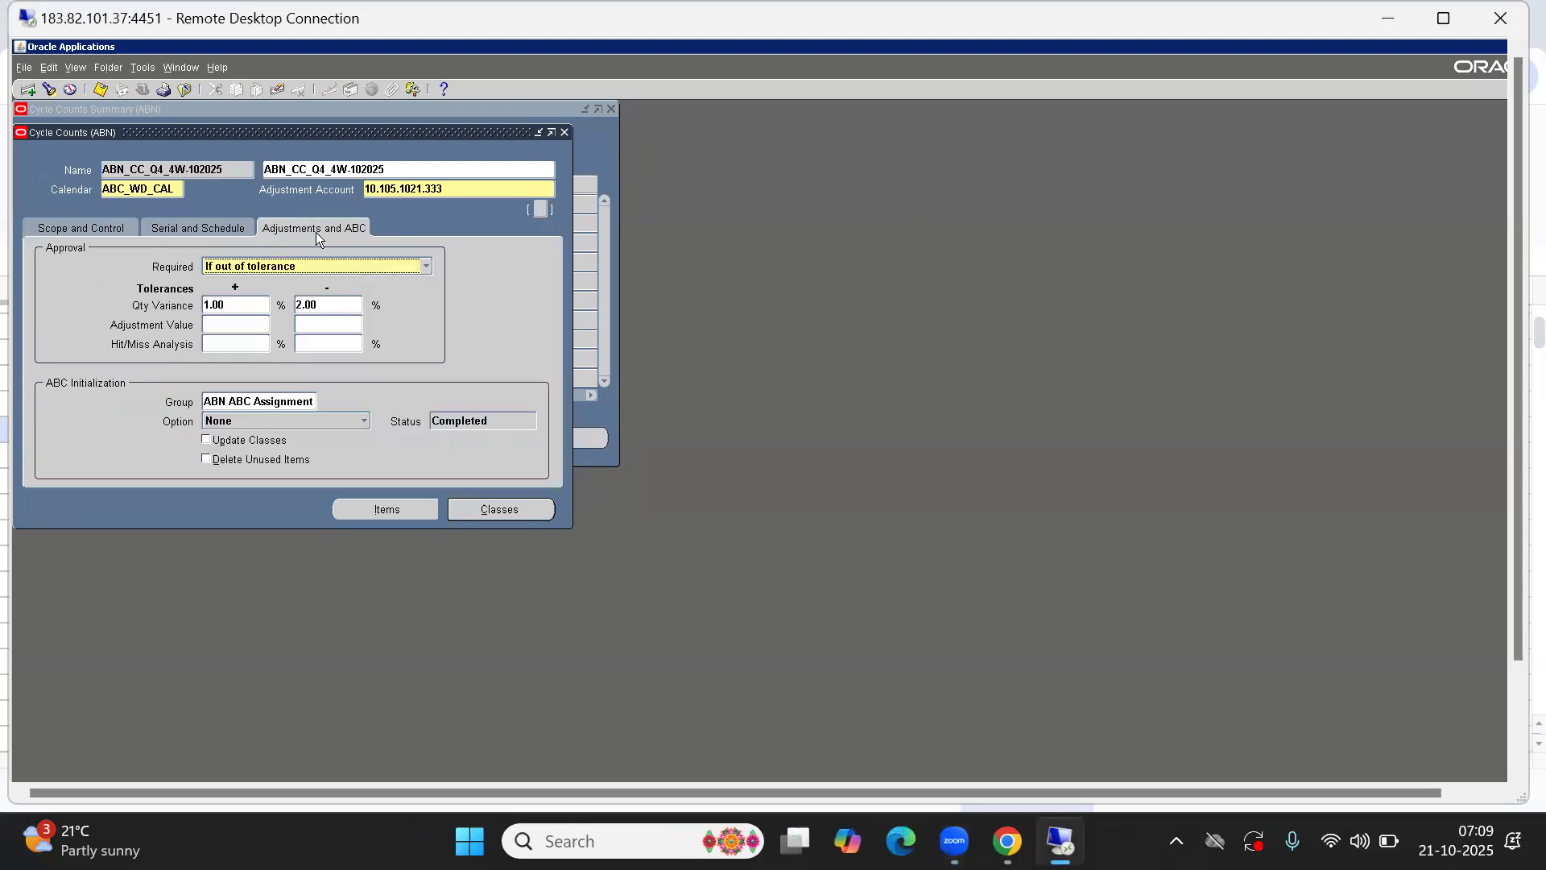
left_click(403, 507)
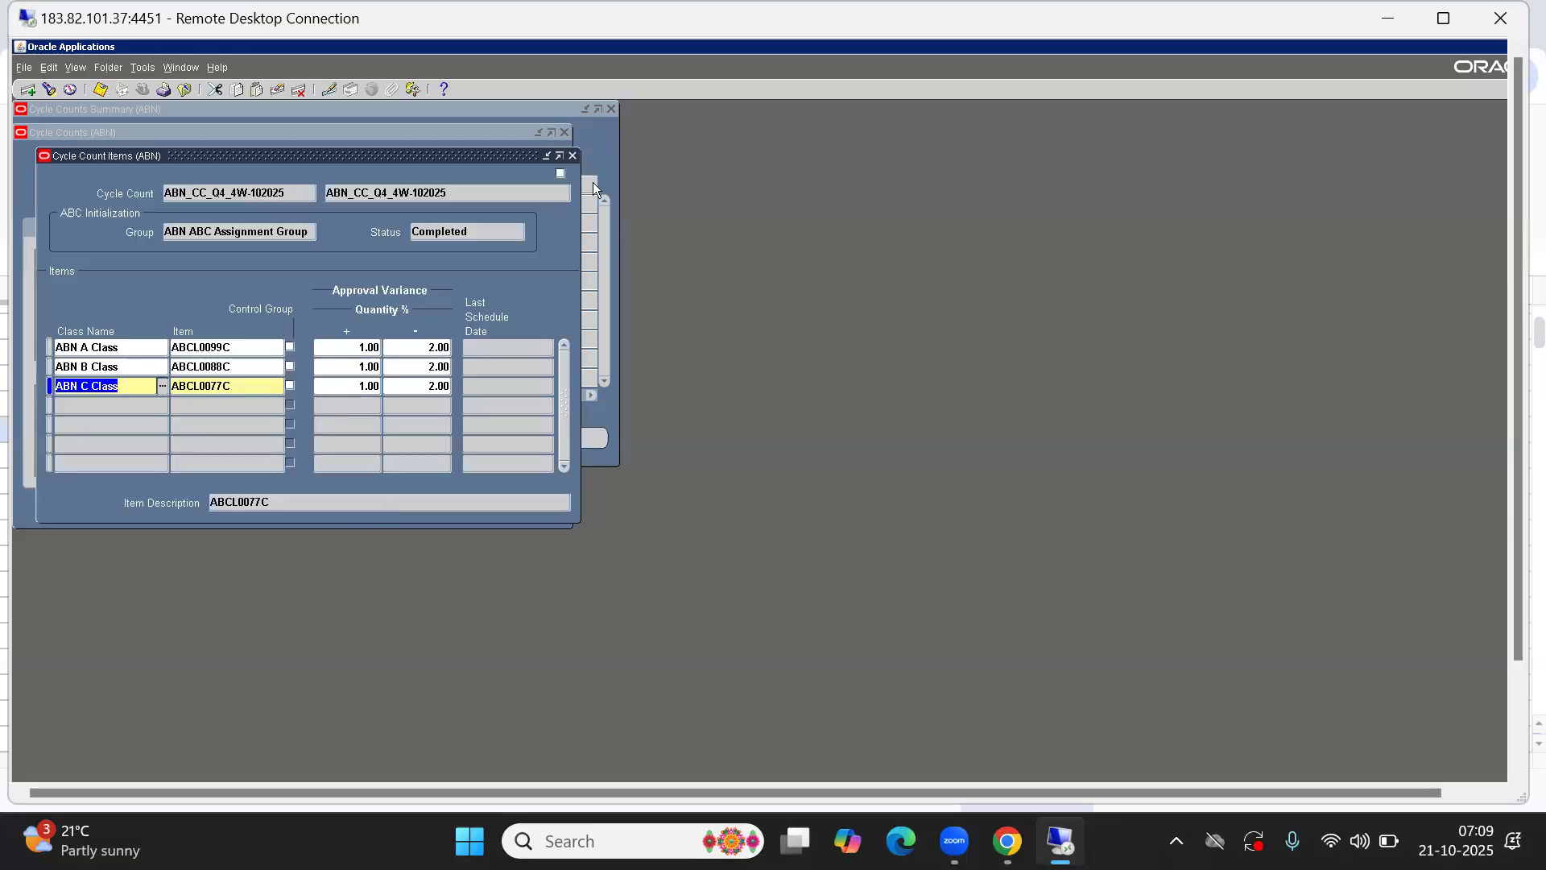
left_click(573, 156)
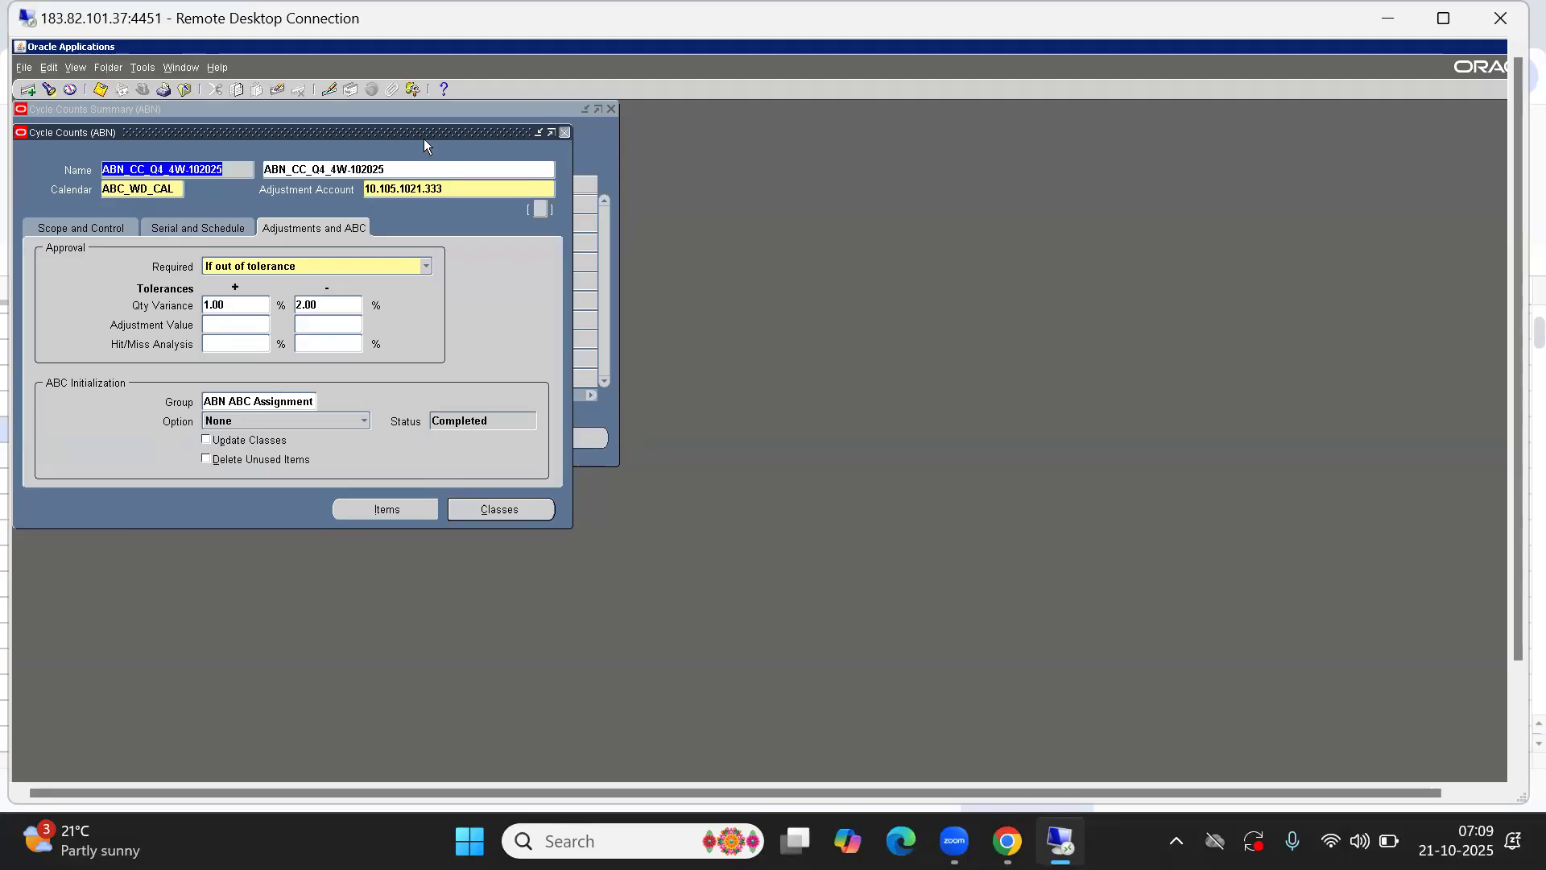
left_click(564, 132)
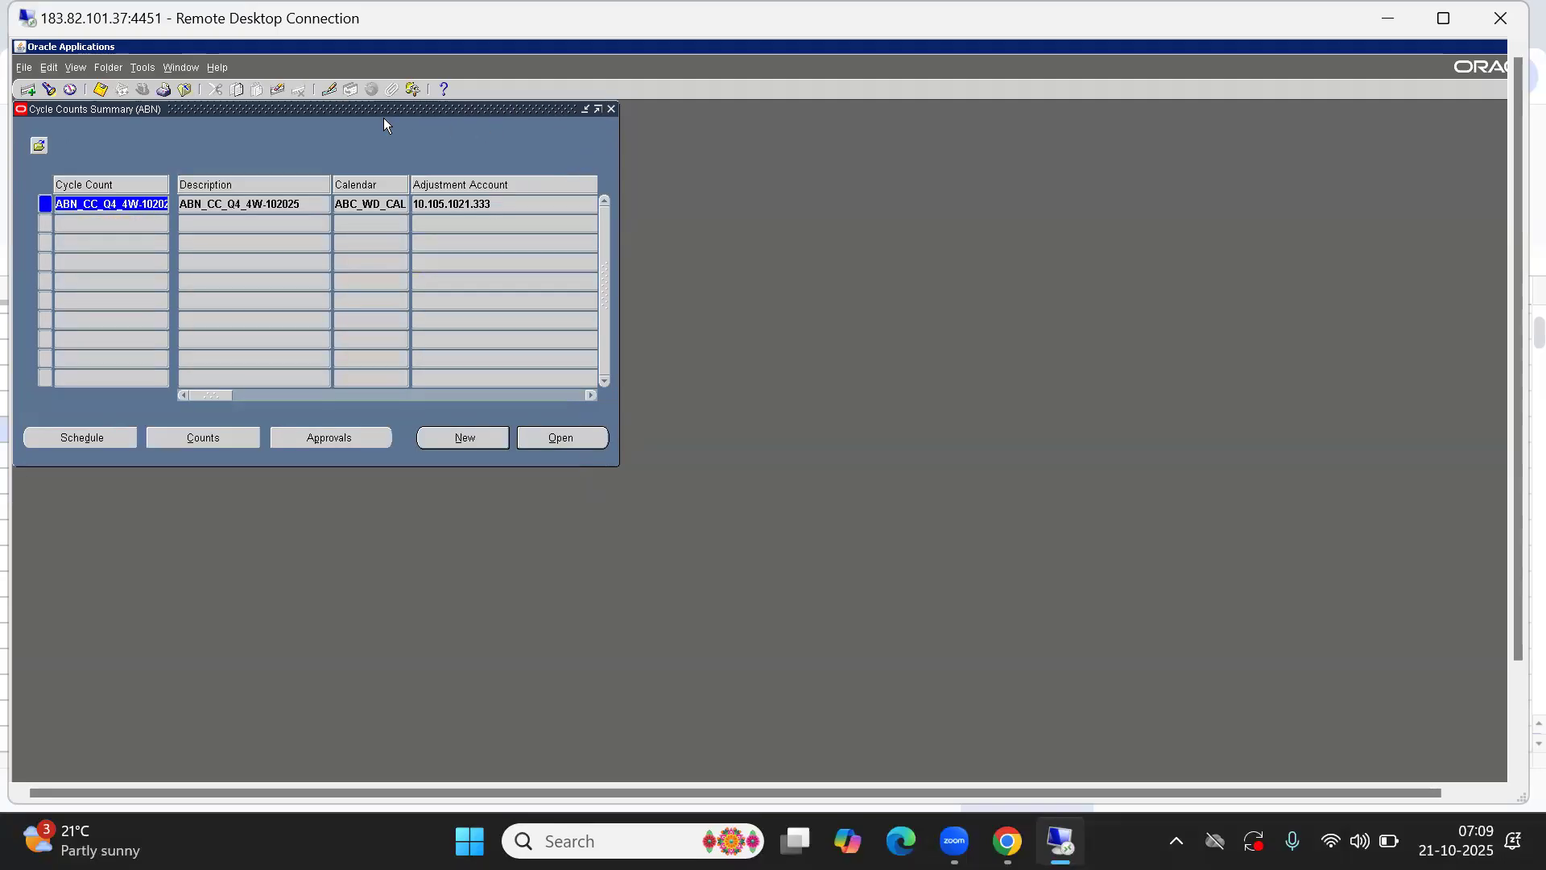
left_click_drag(383, 118, 514, 236)
left_click(741, 228)
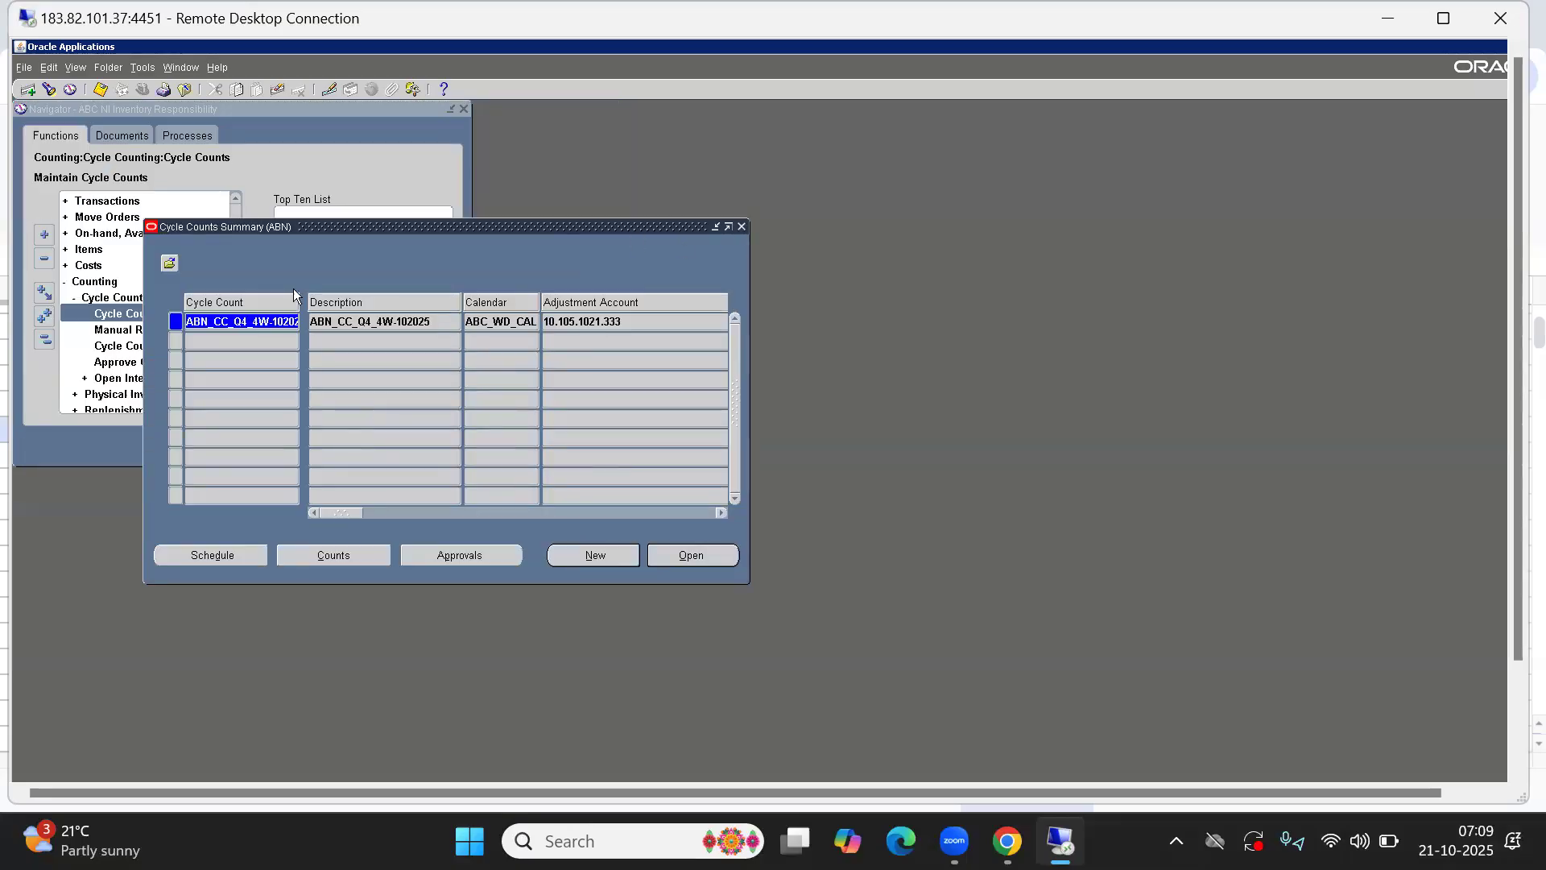
- Find the manual schedule requests for cycle count ABN_CC_Q4_4W-102025 and close the form
double_click(125, 330)
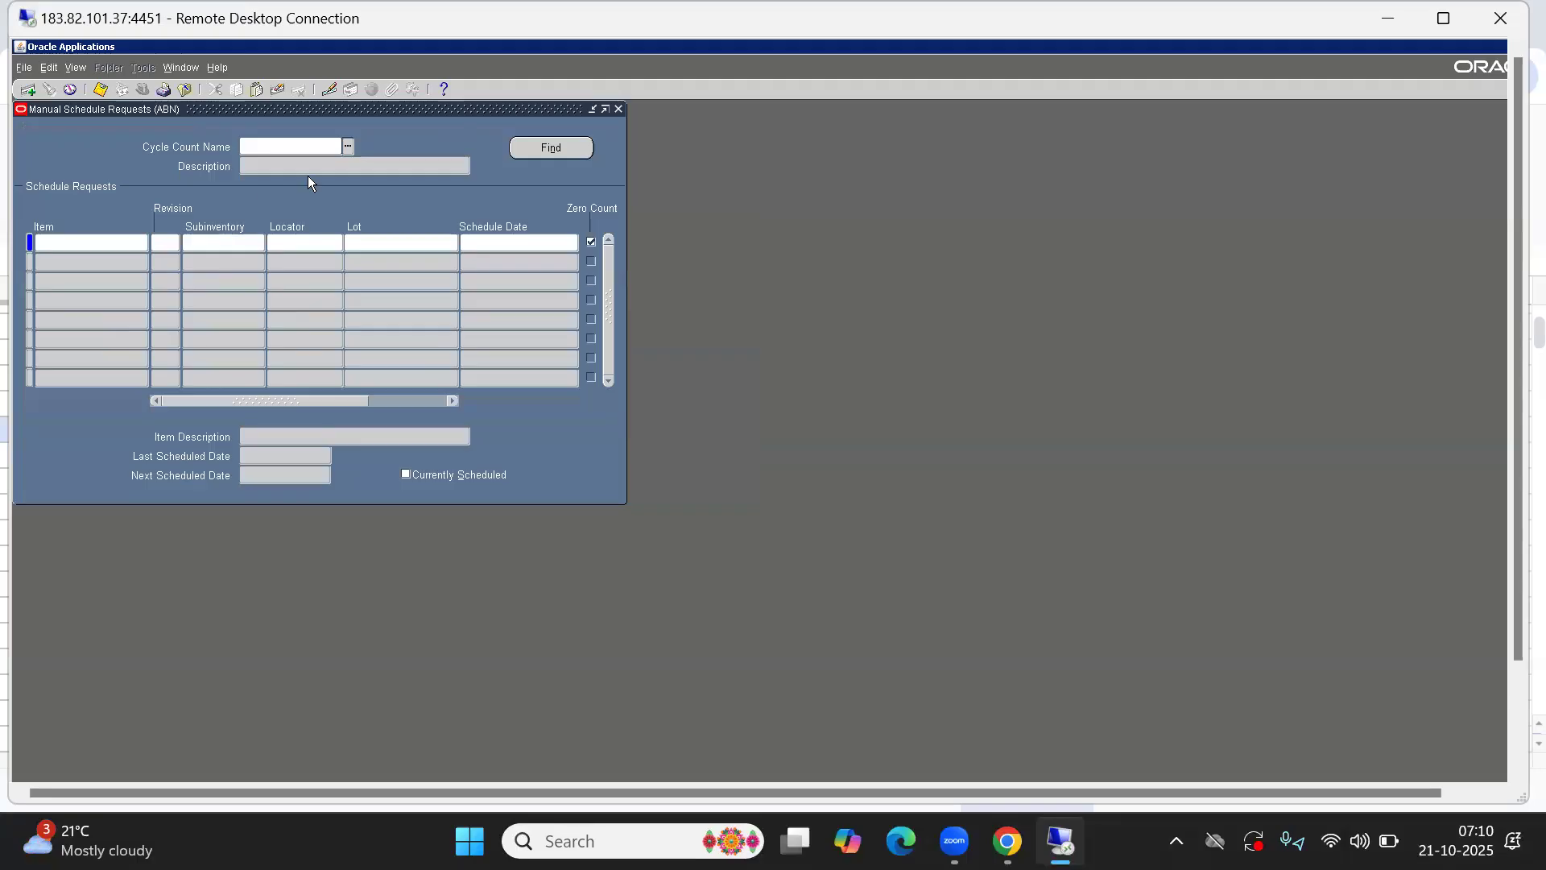
type("ABN_CC_Q4_4W-102025")
left_click(555, 149)
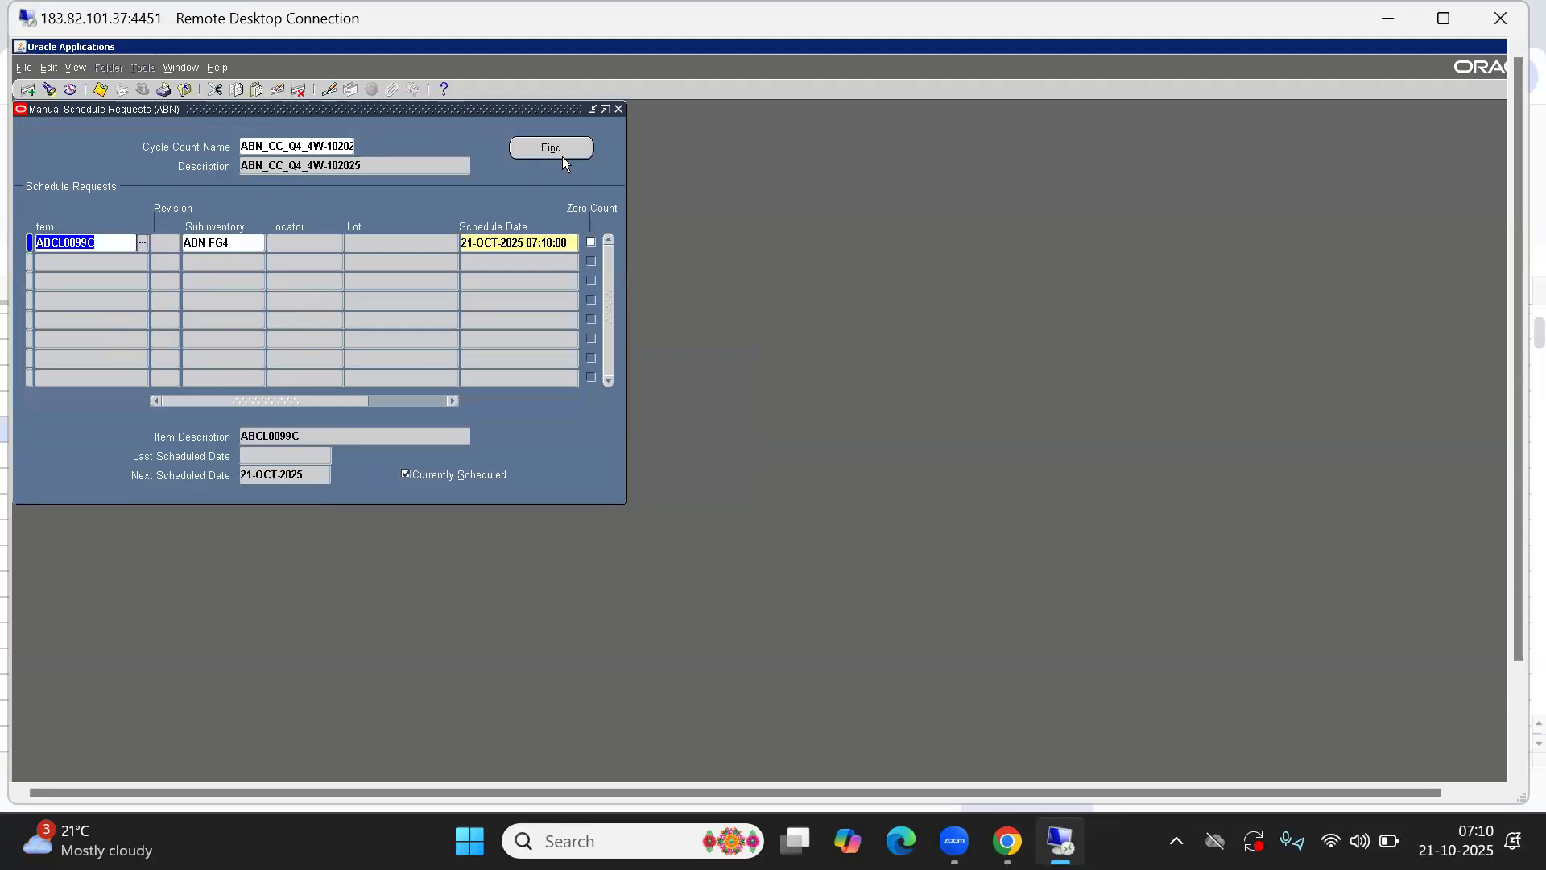
left_click_drag(350, 112, 487, 321)
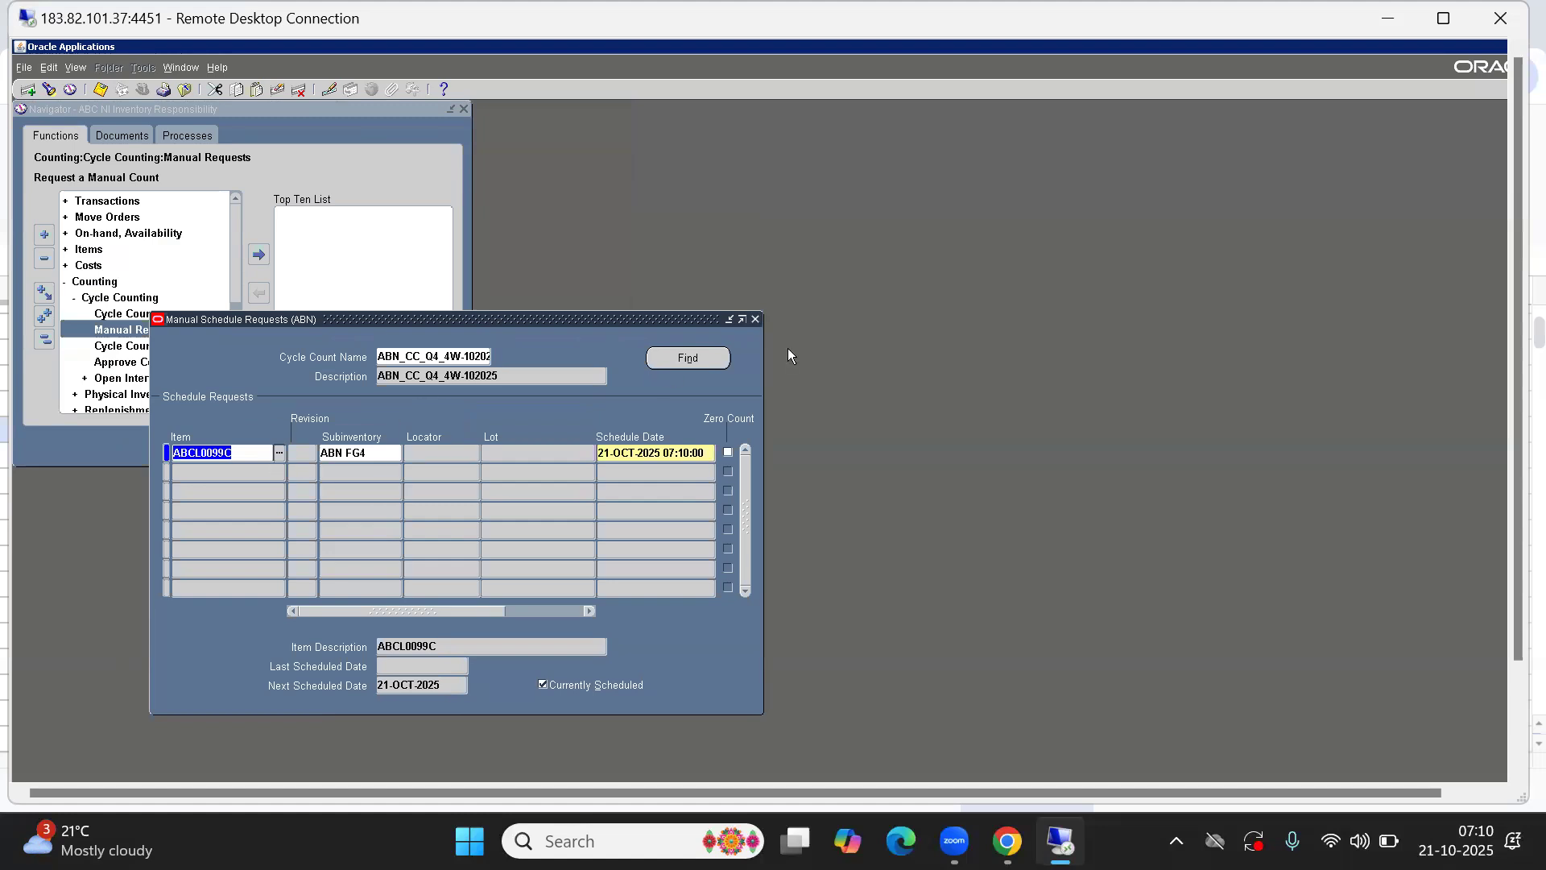
left_click(757, 320)
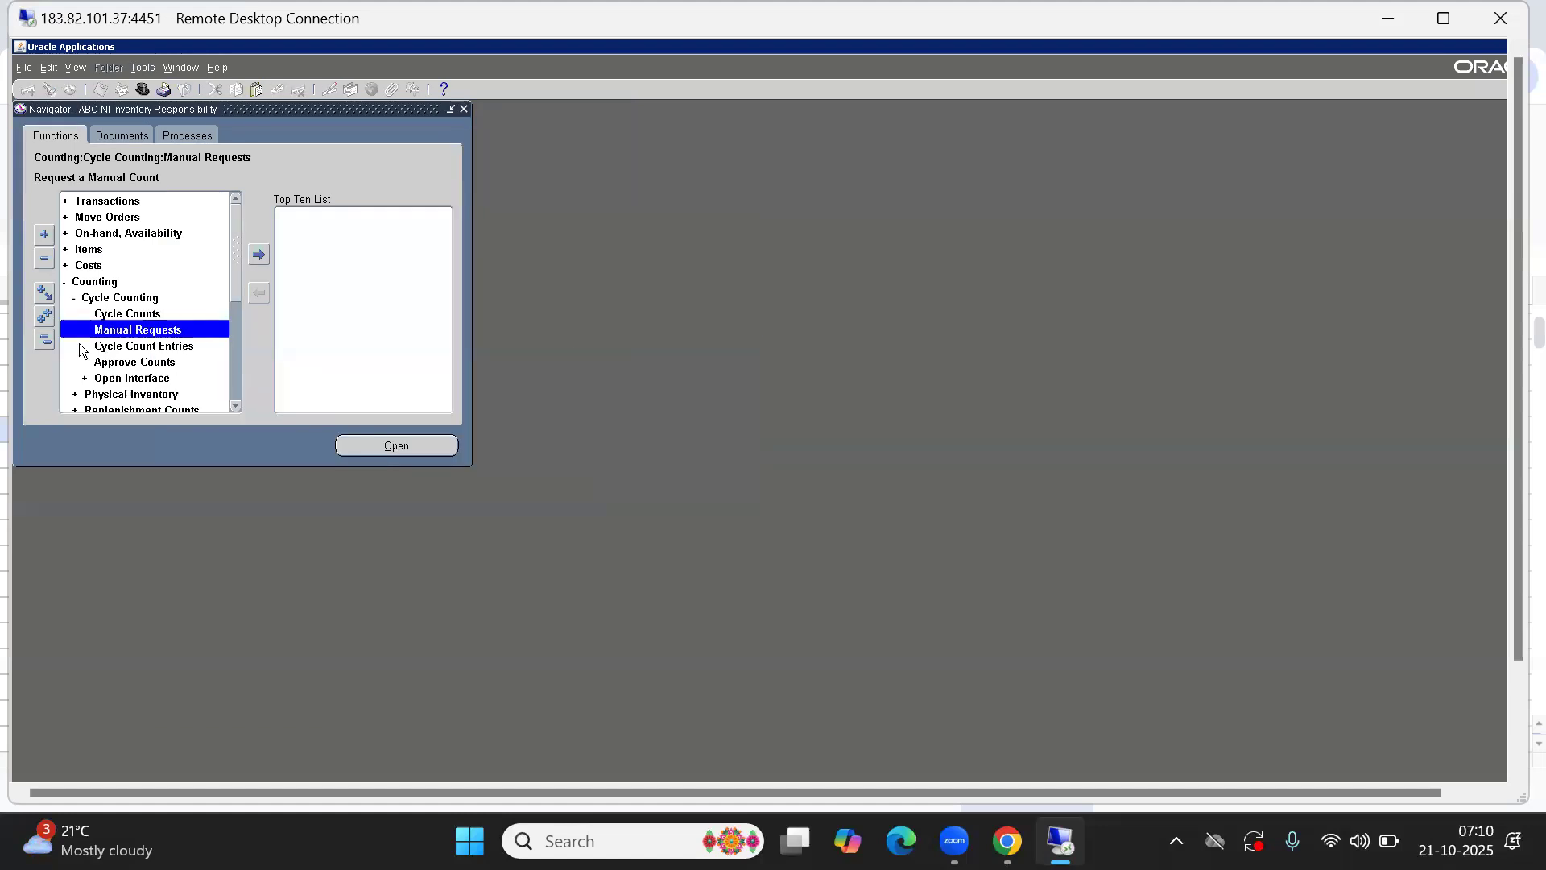
- Reopen Manual Requests, look up the schedule requests of ABN_CC_Q4_4W-102025 again and close the form
double_click(131, 330)
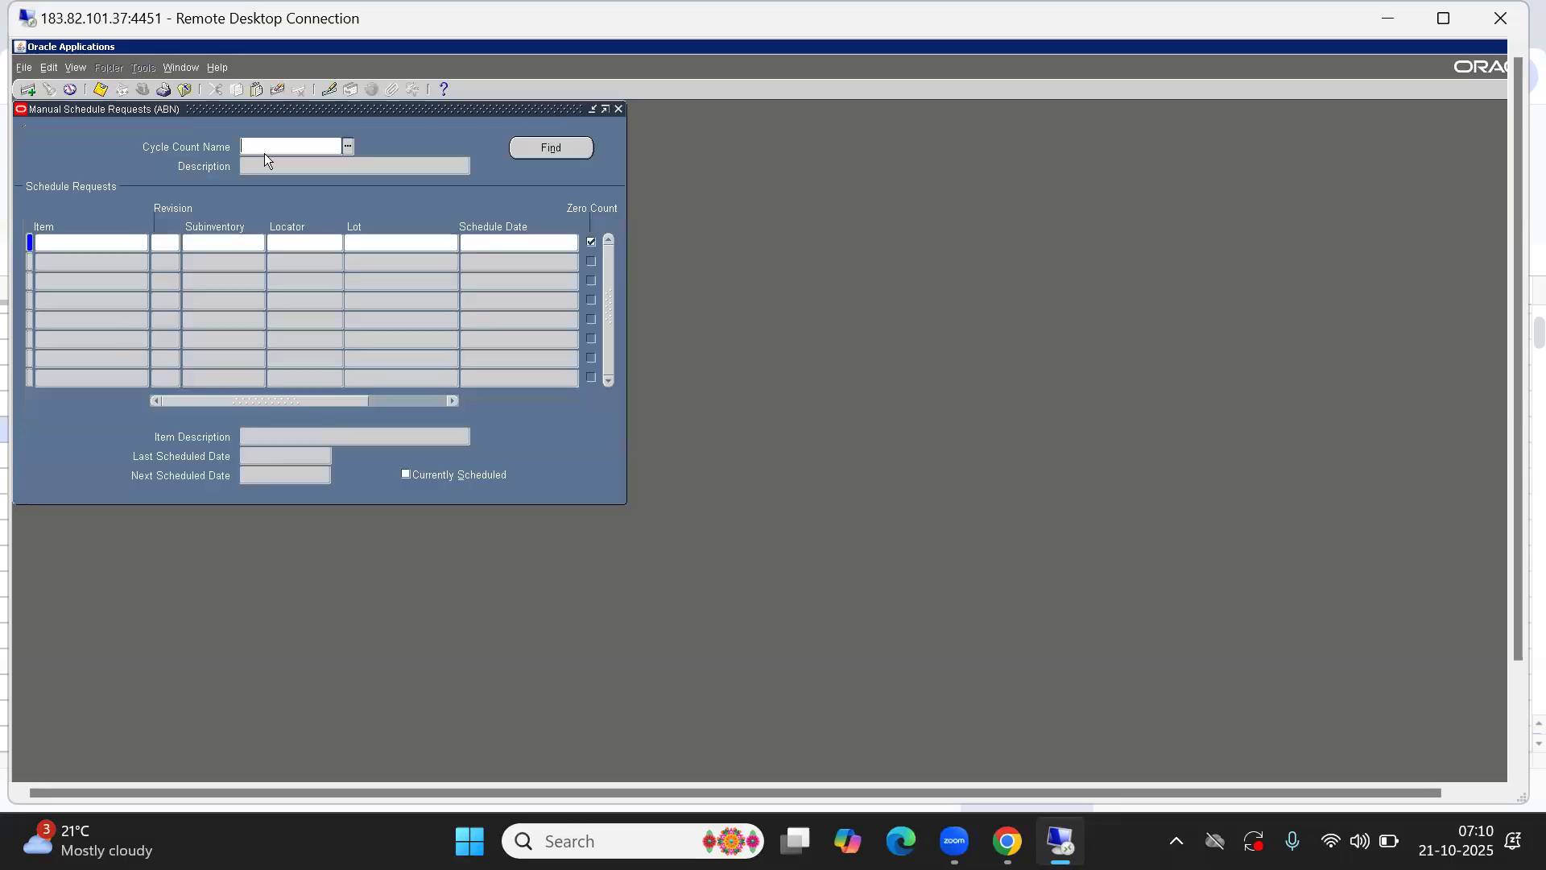
left_click_drag(196, 109, 441, 216)
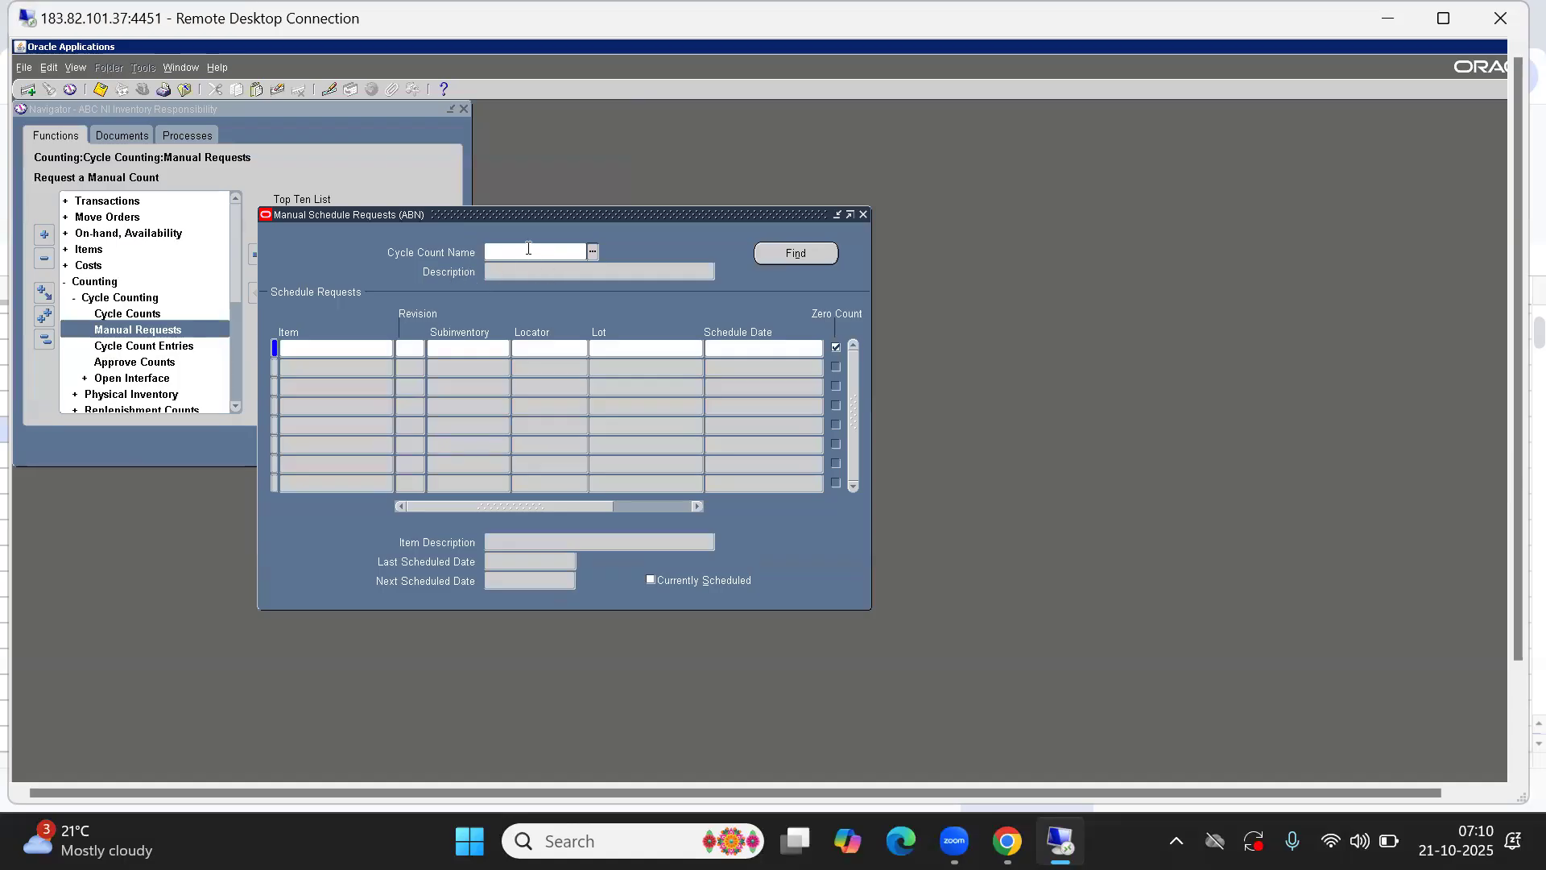
type("ABN_CC_Q4_4W-102025")
key("Tab")
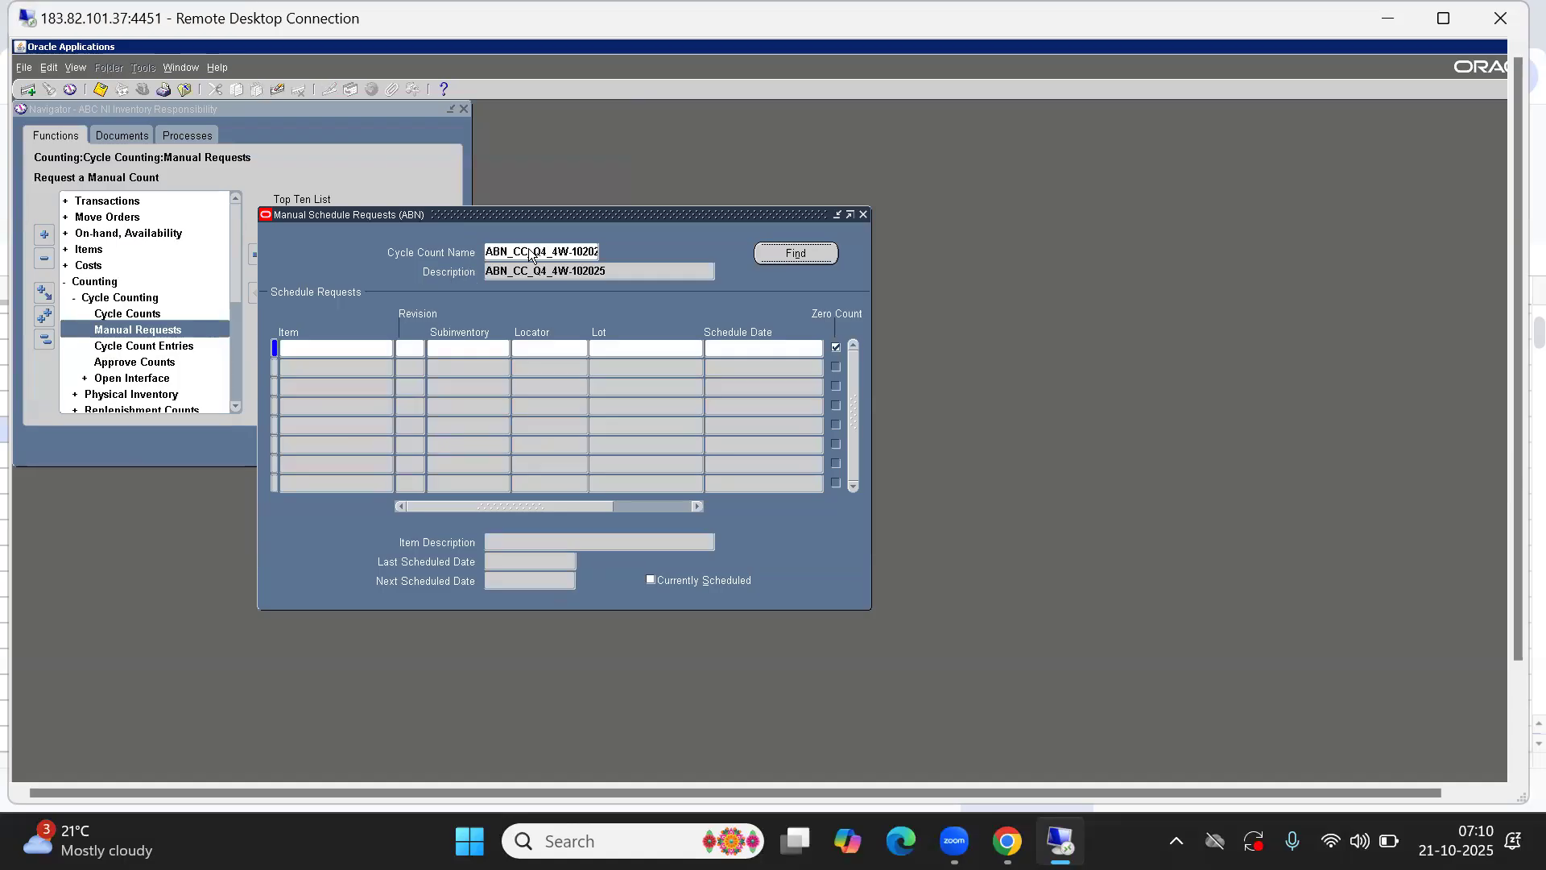
left_click(825, 252)
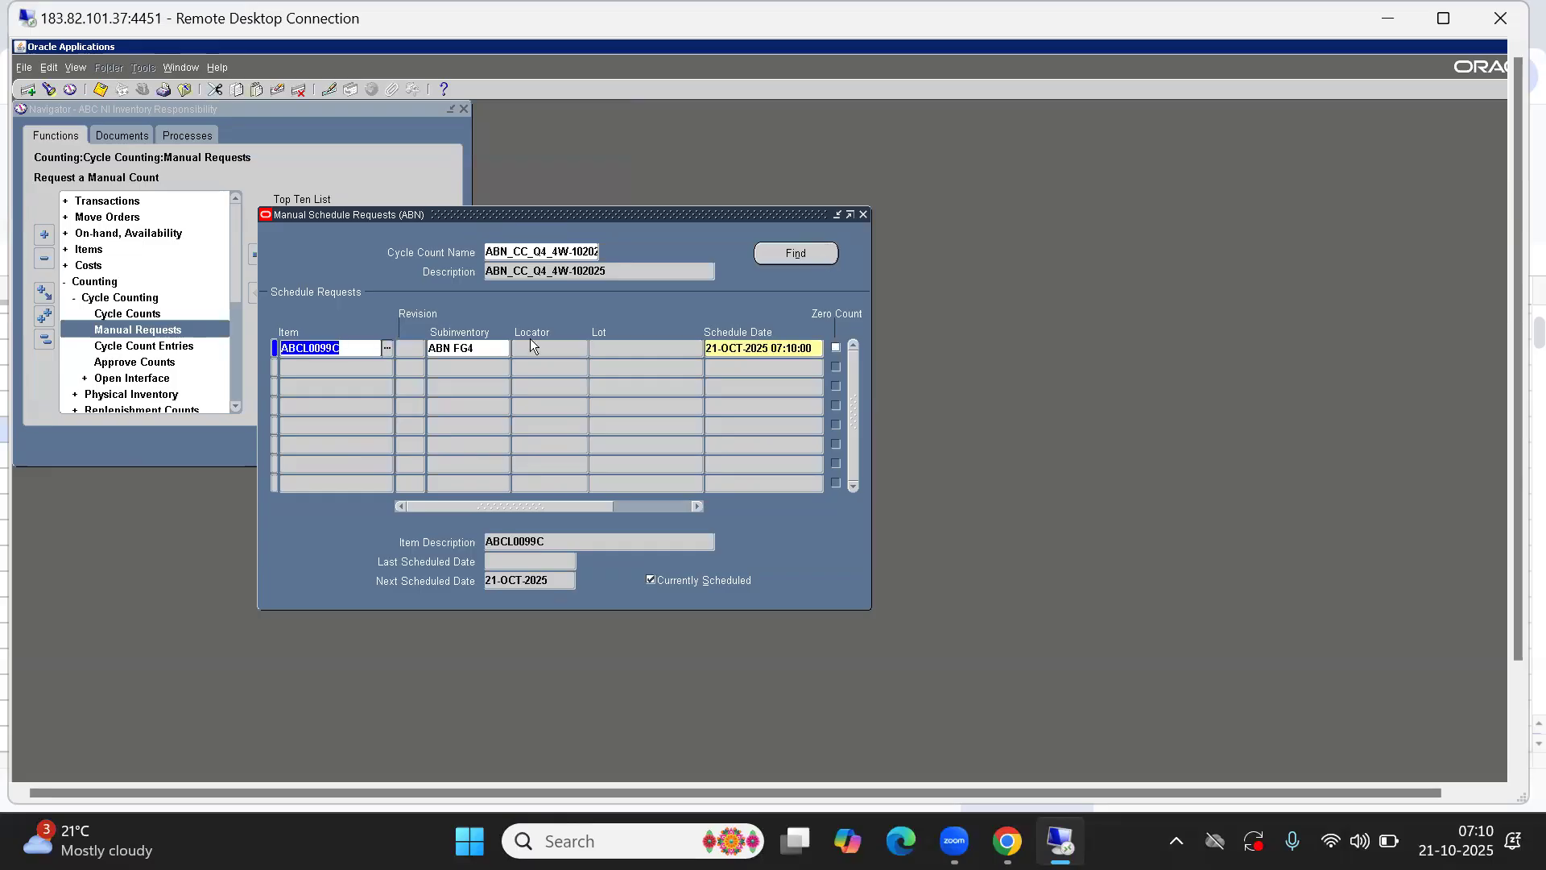
left_click(863, 215)
- Find all open count requests for ABN_CC_Q4_4W-102025 in Cycle Count Entries and close the form
double_click(160, 347)
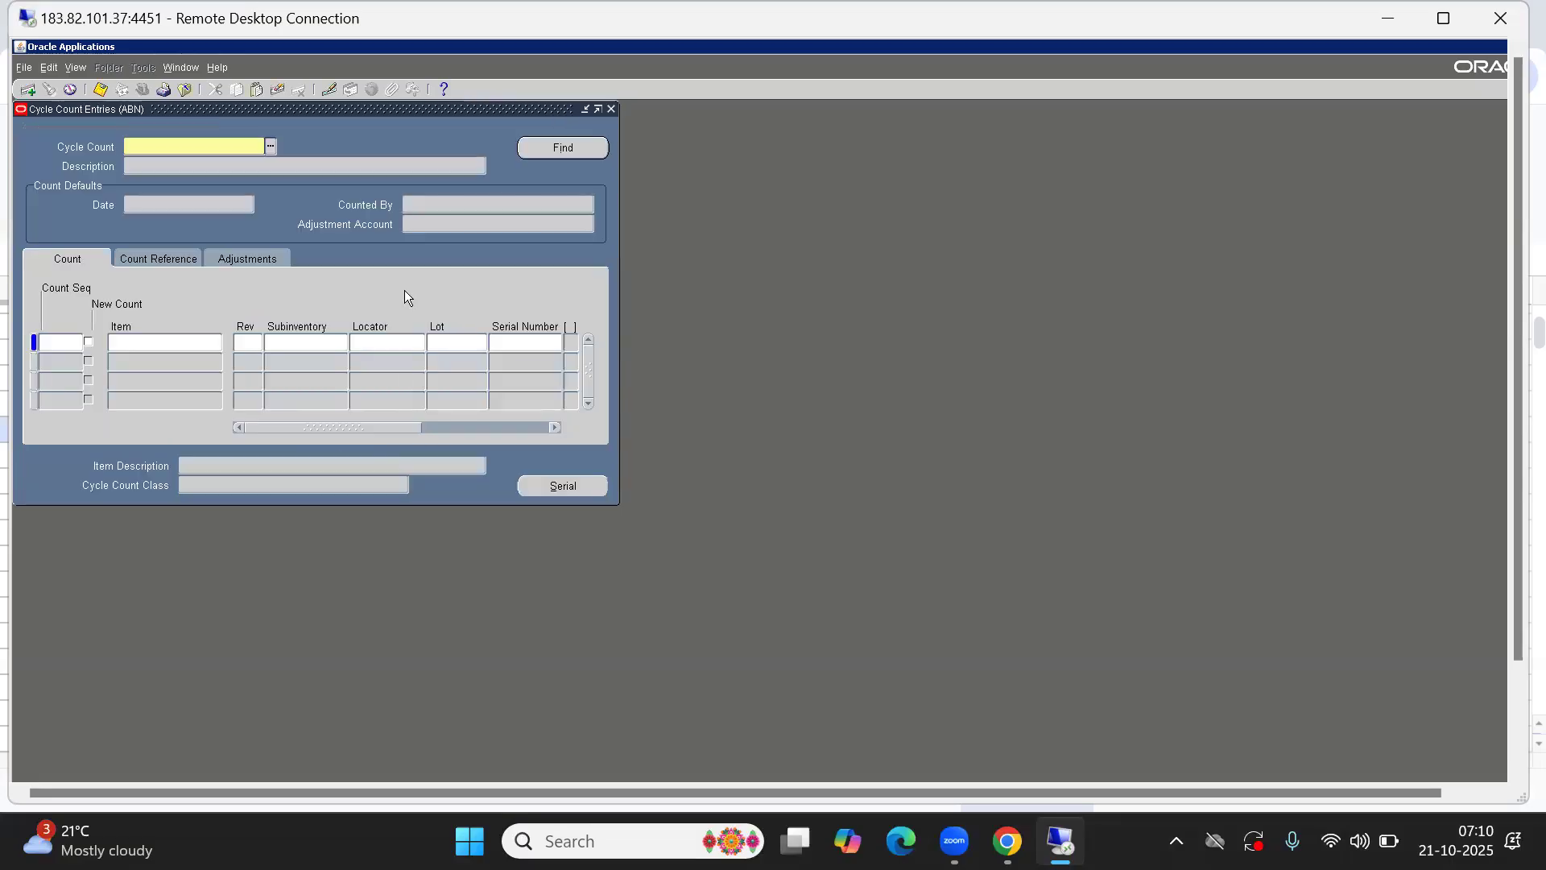
left_click(564, 148)
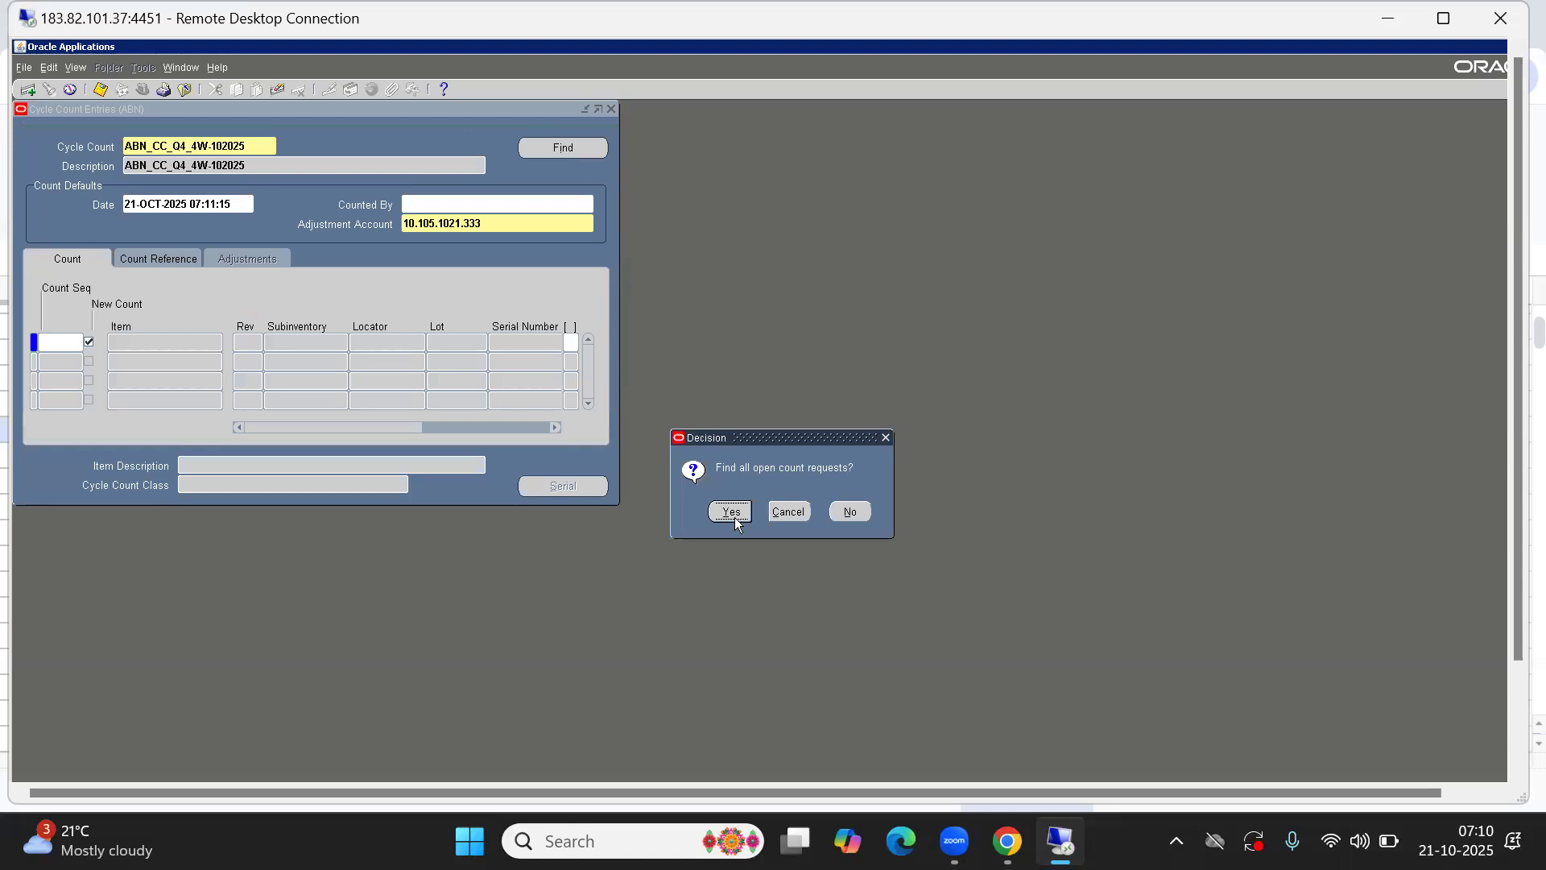
left_click(731, 512)
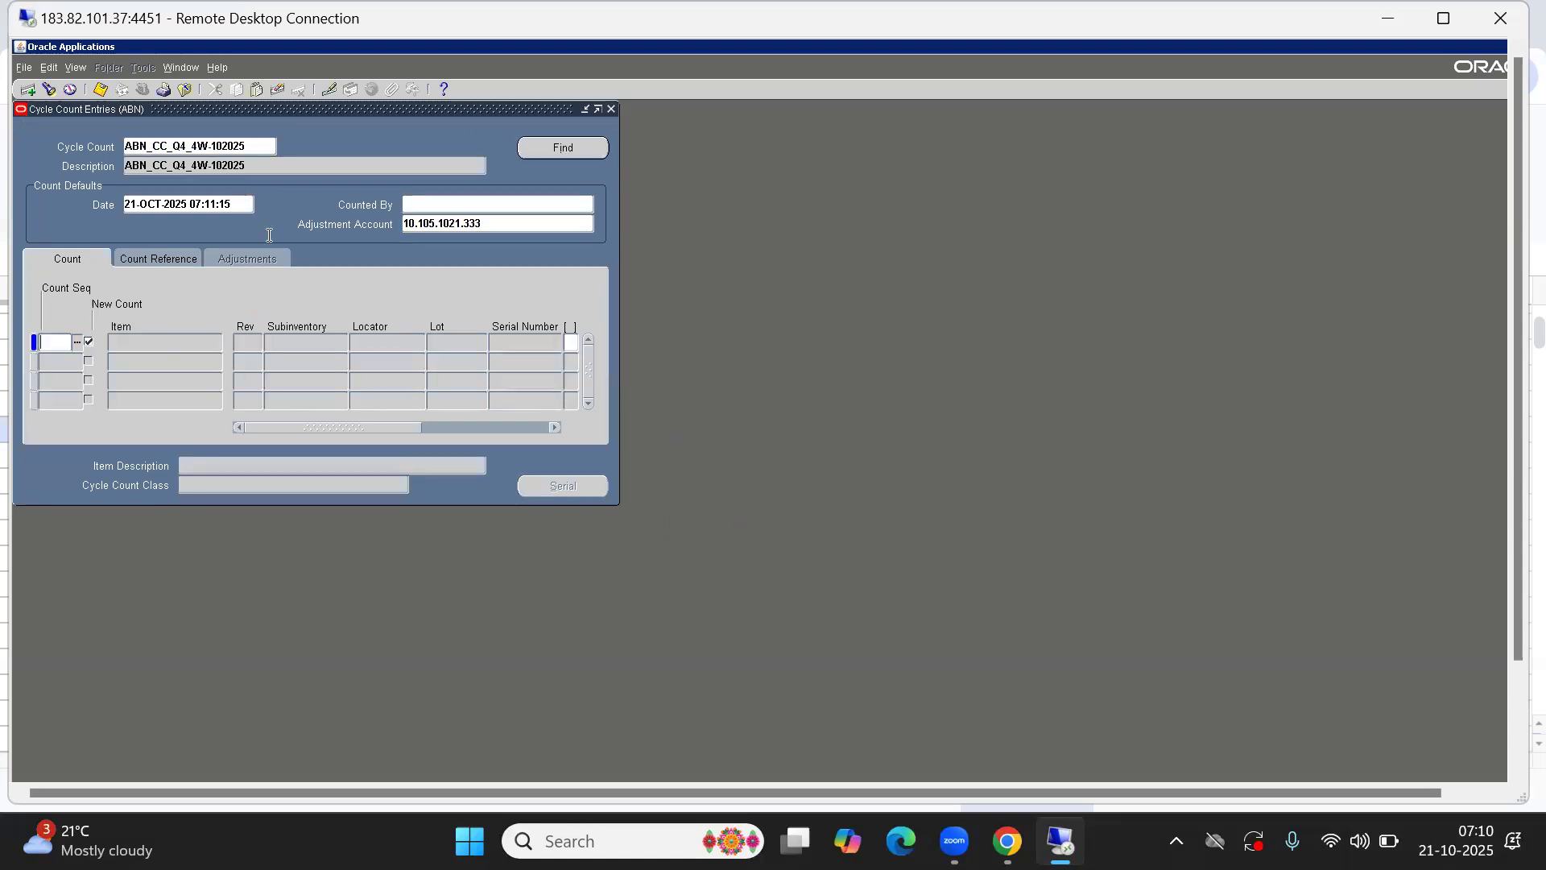
left_click_drag(299, 111, 523, 272)
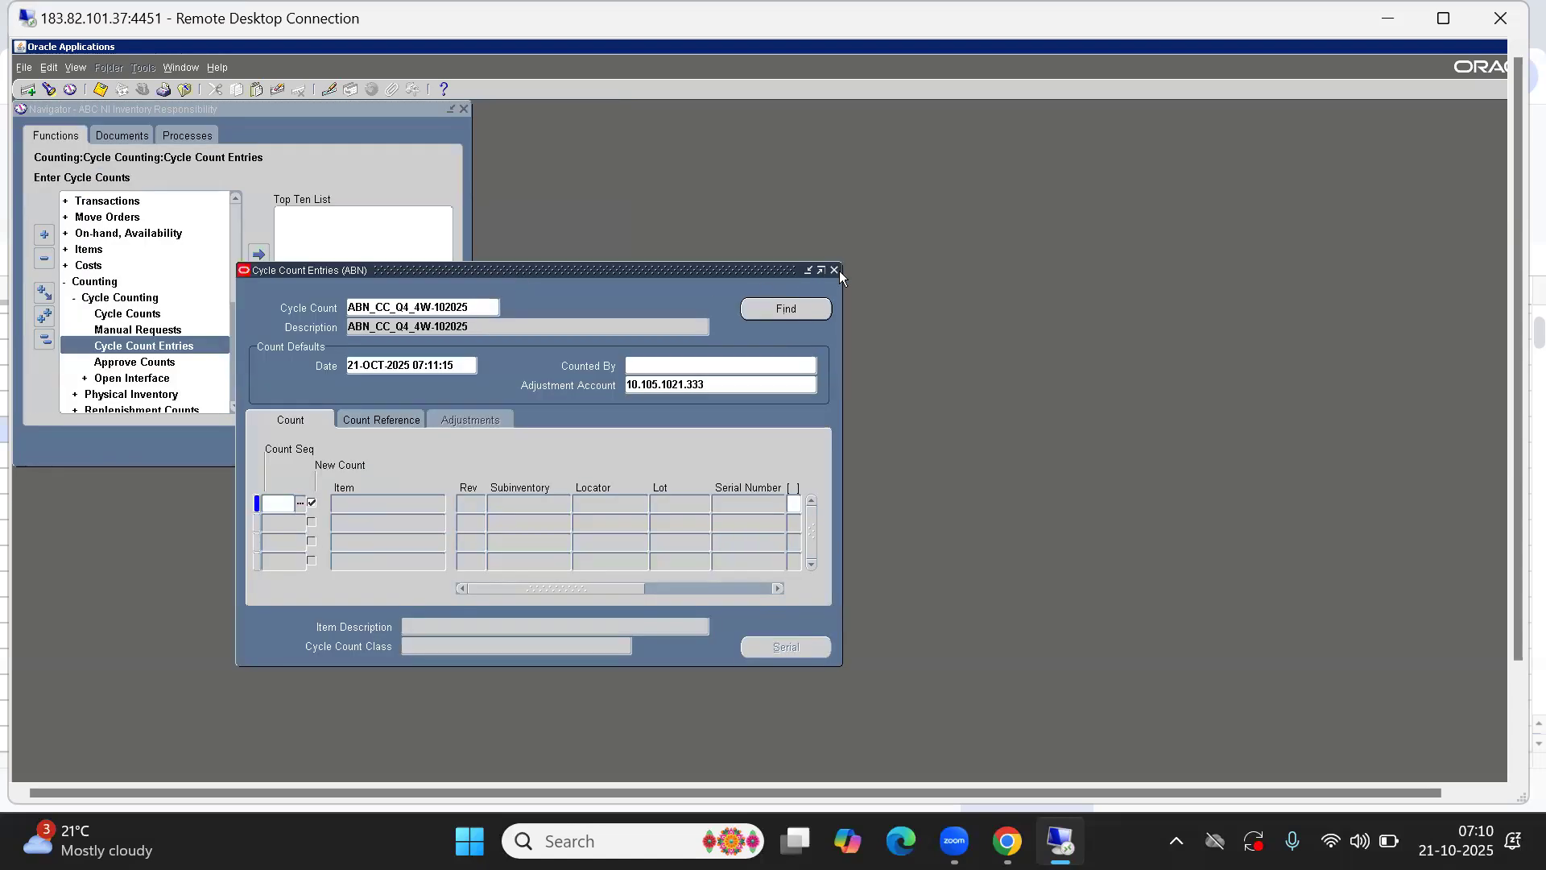
left_click(836, 270)
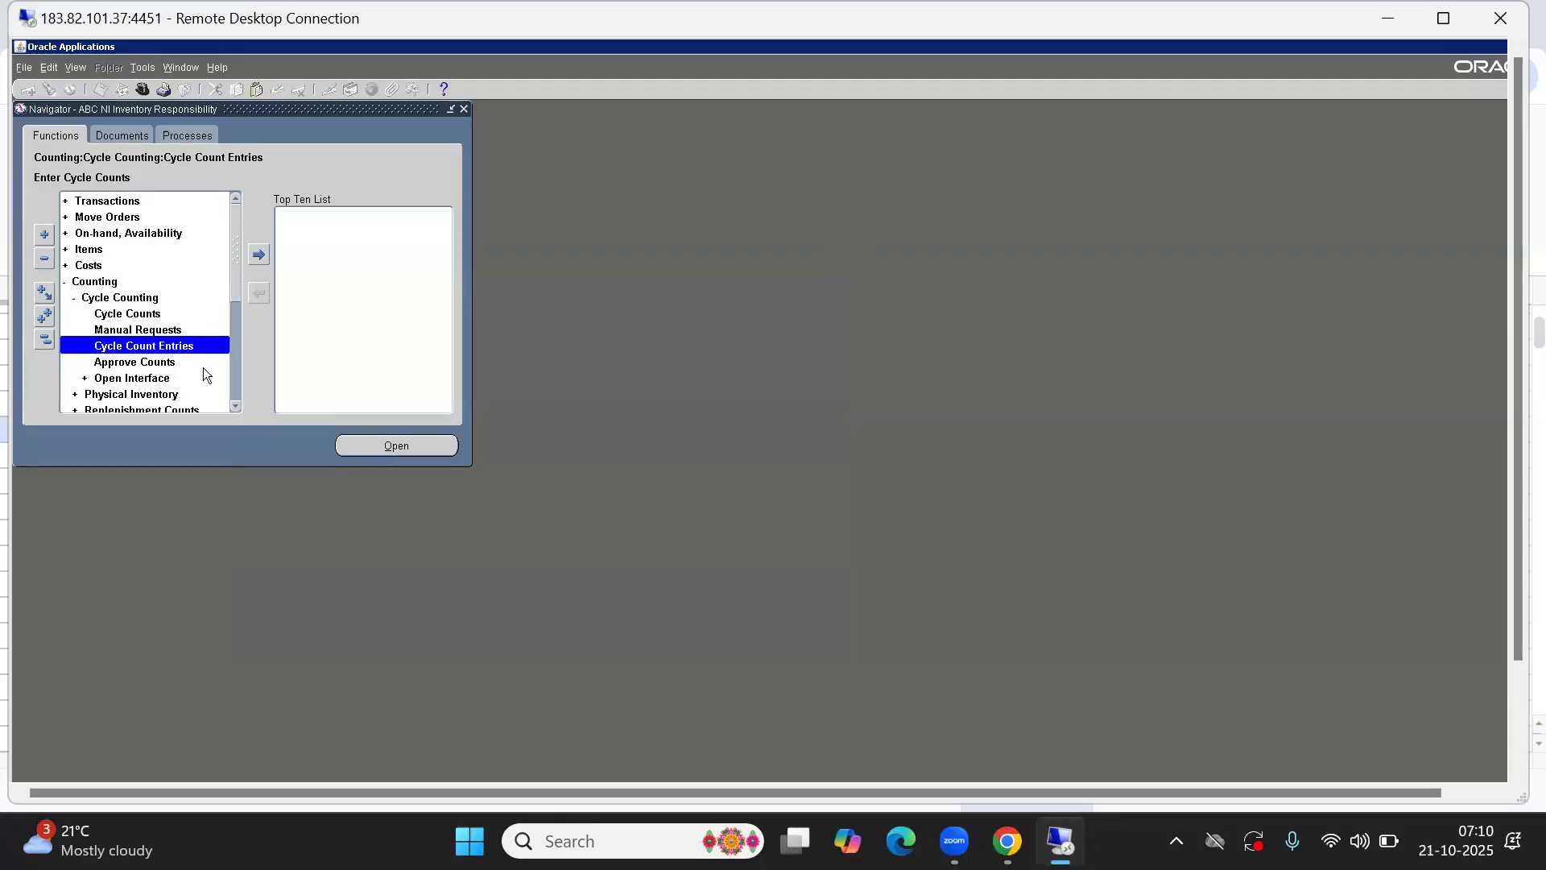
- Open the concurrent requests form and start submitting a new single request
left_click(56, 69)
mouse_move(73, 68)
left_click(87, 271)
left_click(71, 69)
left_click(92, 272)
left_click(196, 461)
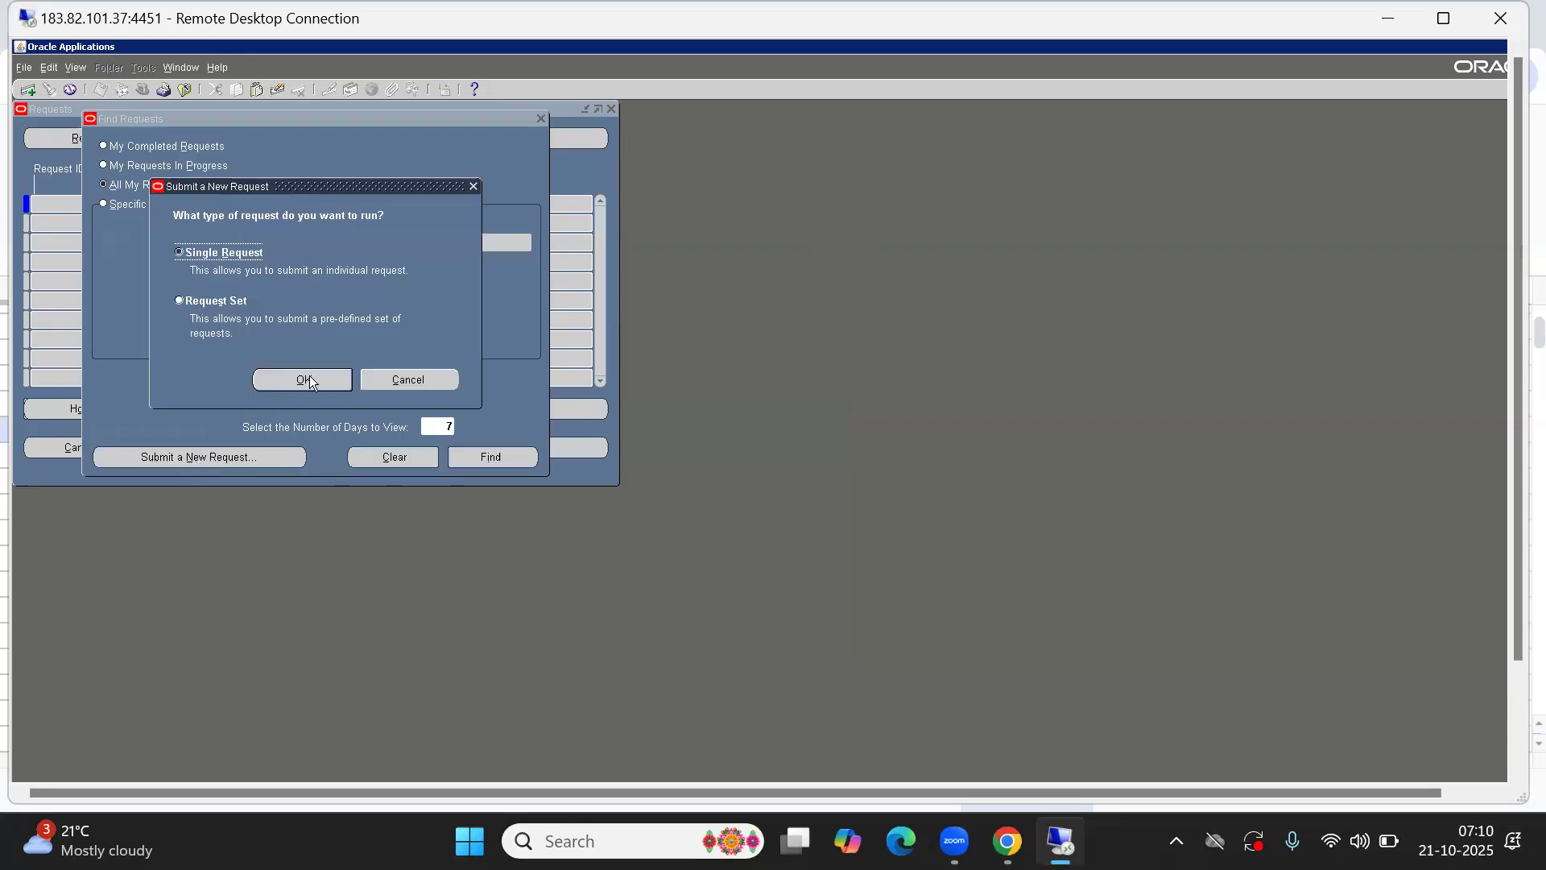
left_click(305, 380)
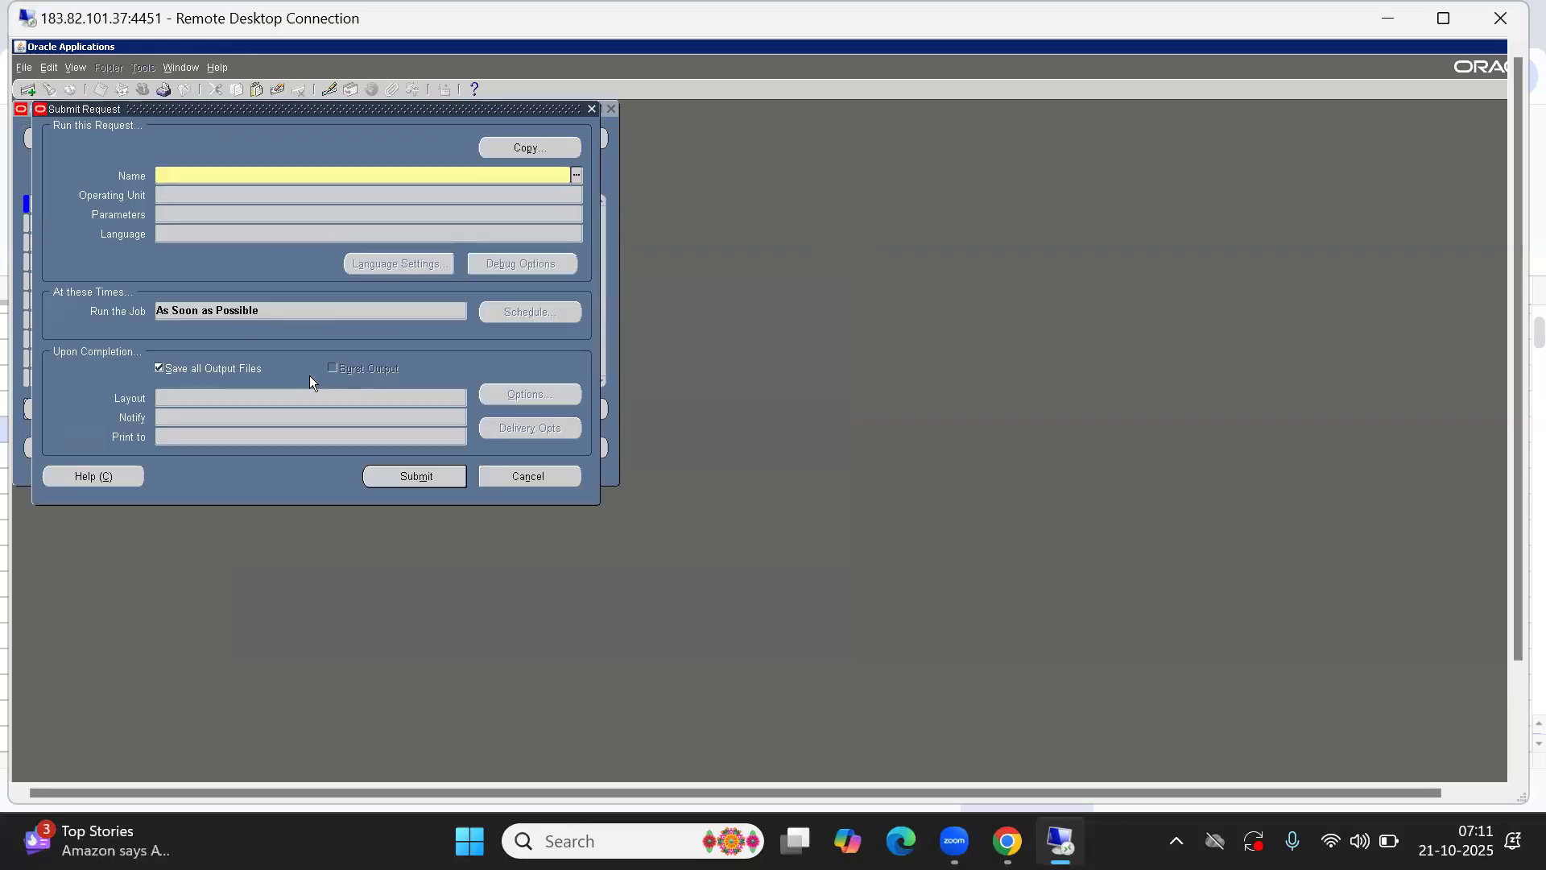
- Search the request names for %CYCLE, choose Generate cycle count requests and cancel its parameters
type("%CYCLE")
key("BackSpace")
key("BackSpace")
type("LE")
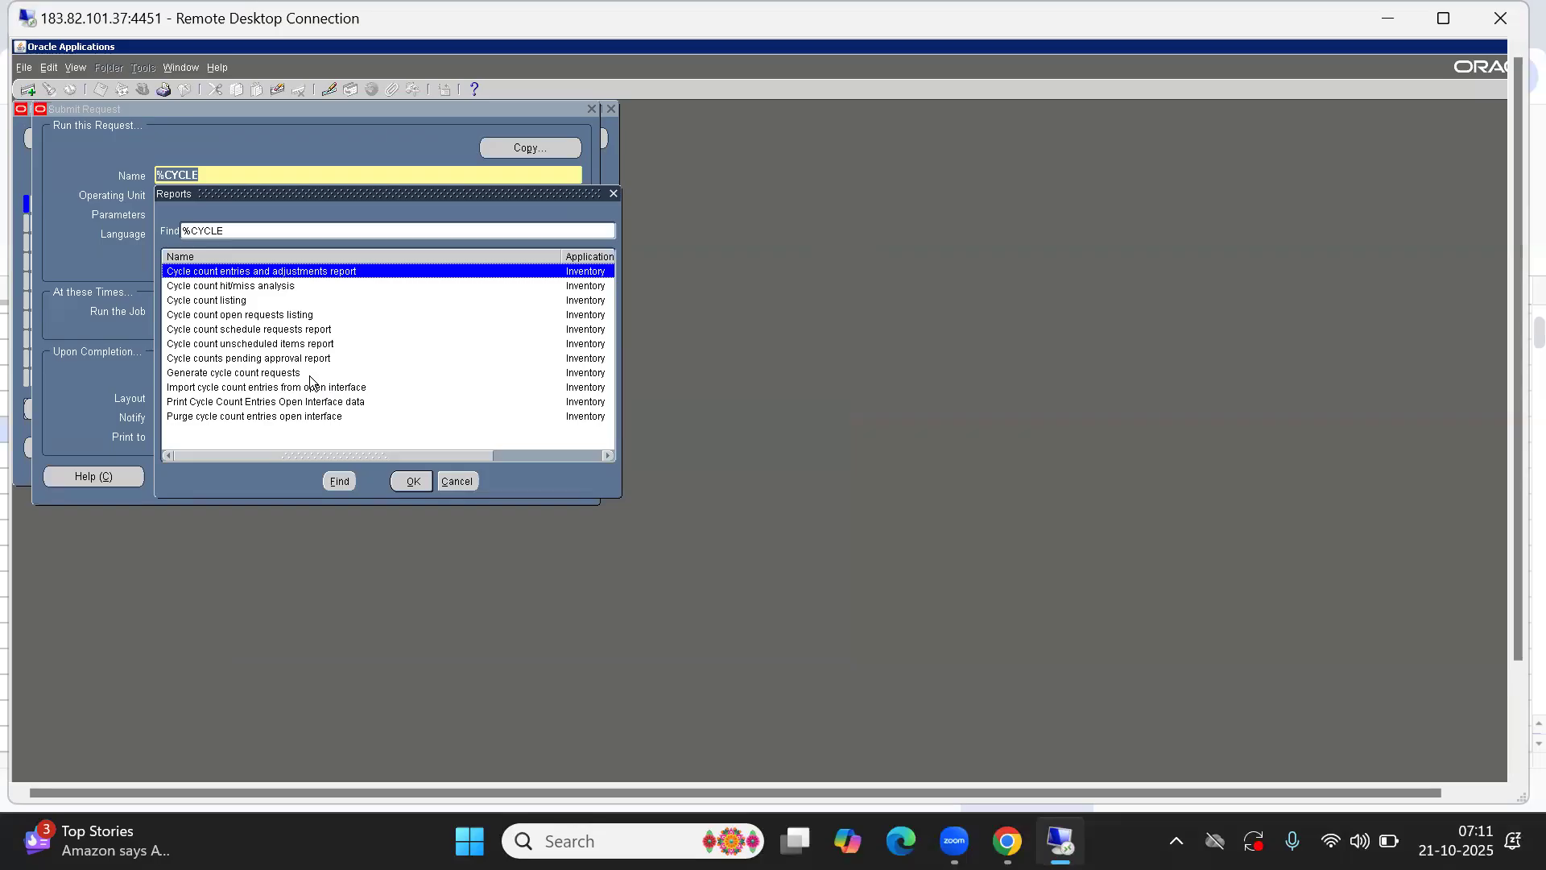
key("Down")
key("Up")
key("Down")
key("Down")
key("Down")
key("Down")
key("Down")
key("Down")
key("Down")
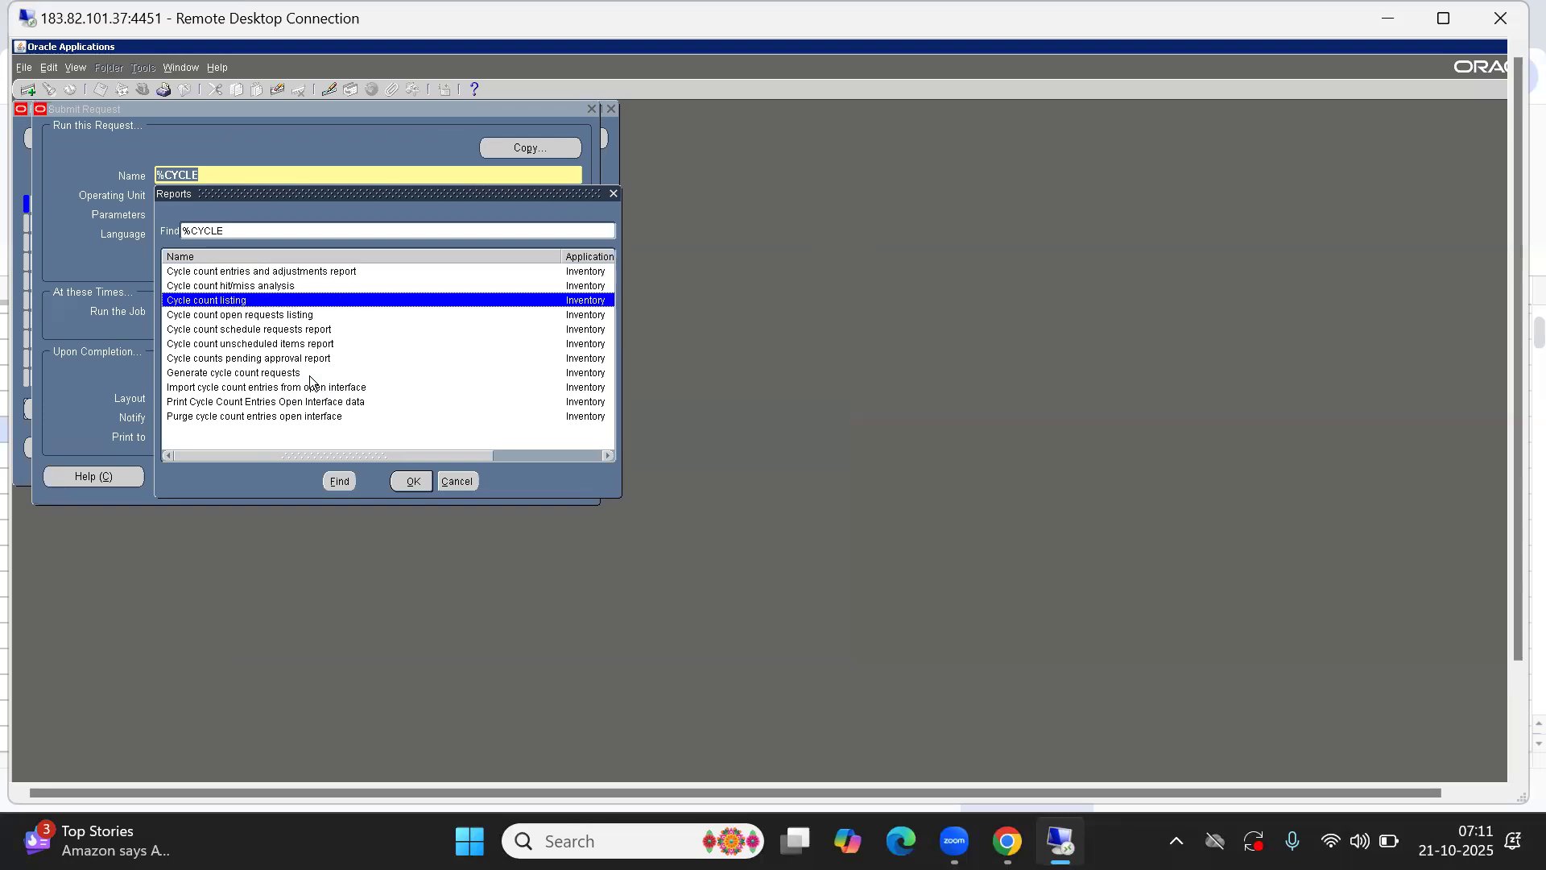
key("Down")
key("Down")
key("Down")
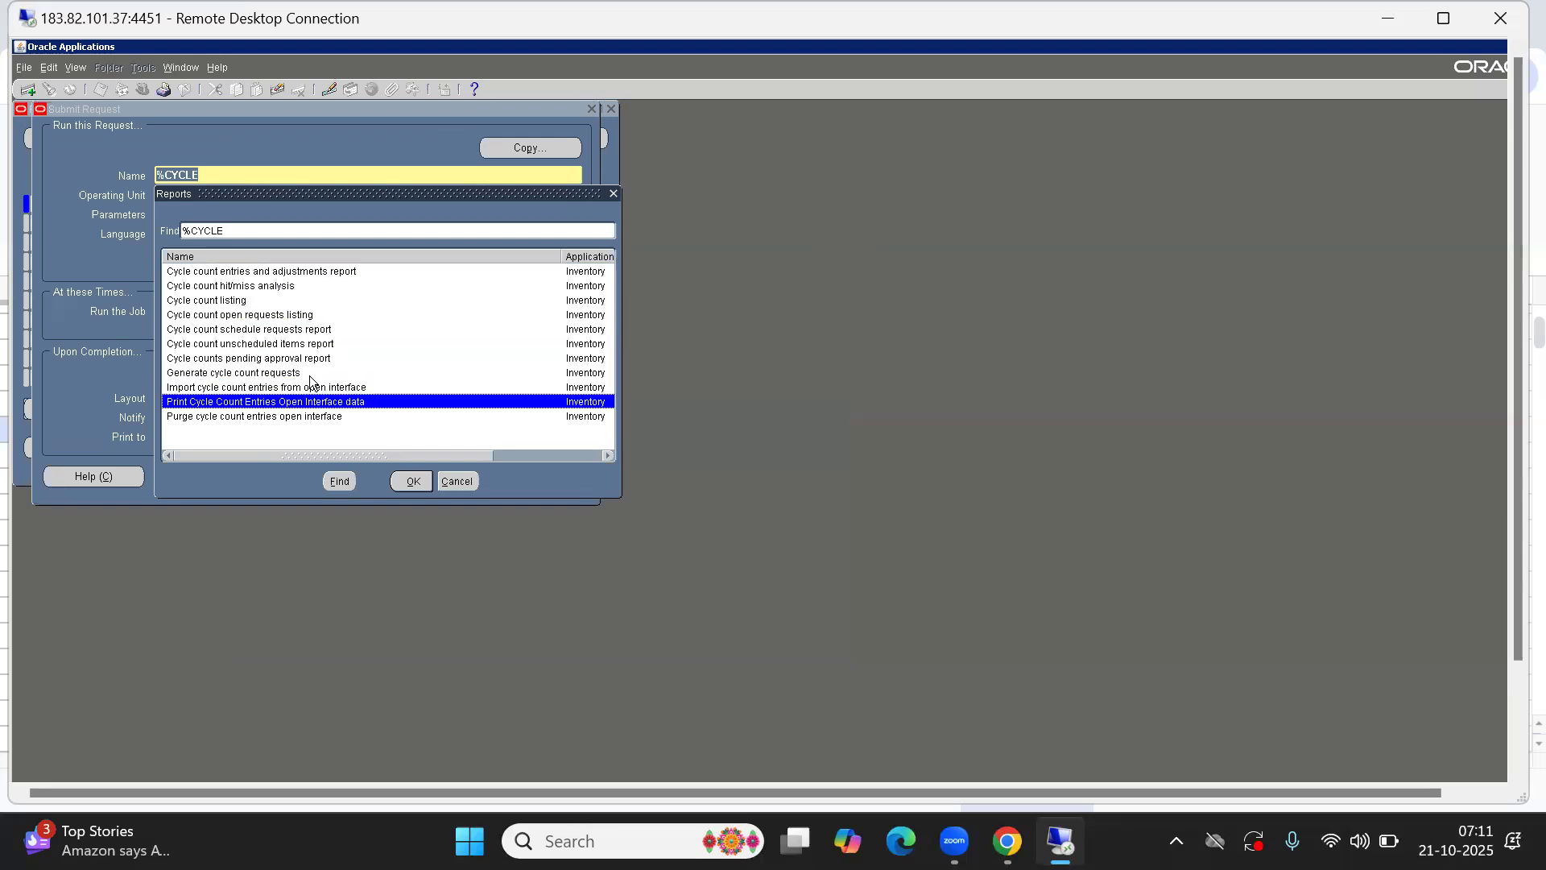
key("Up")
key("Up")
key("Up")
key("Up")
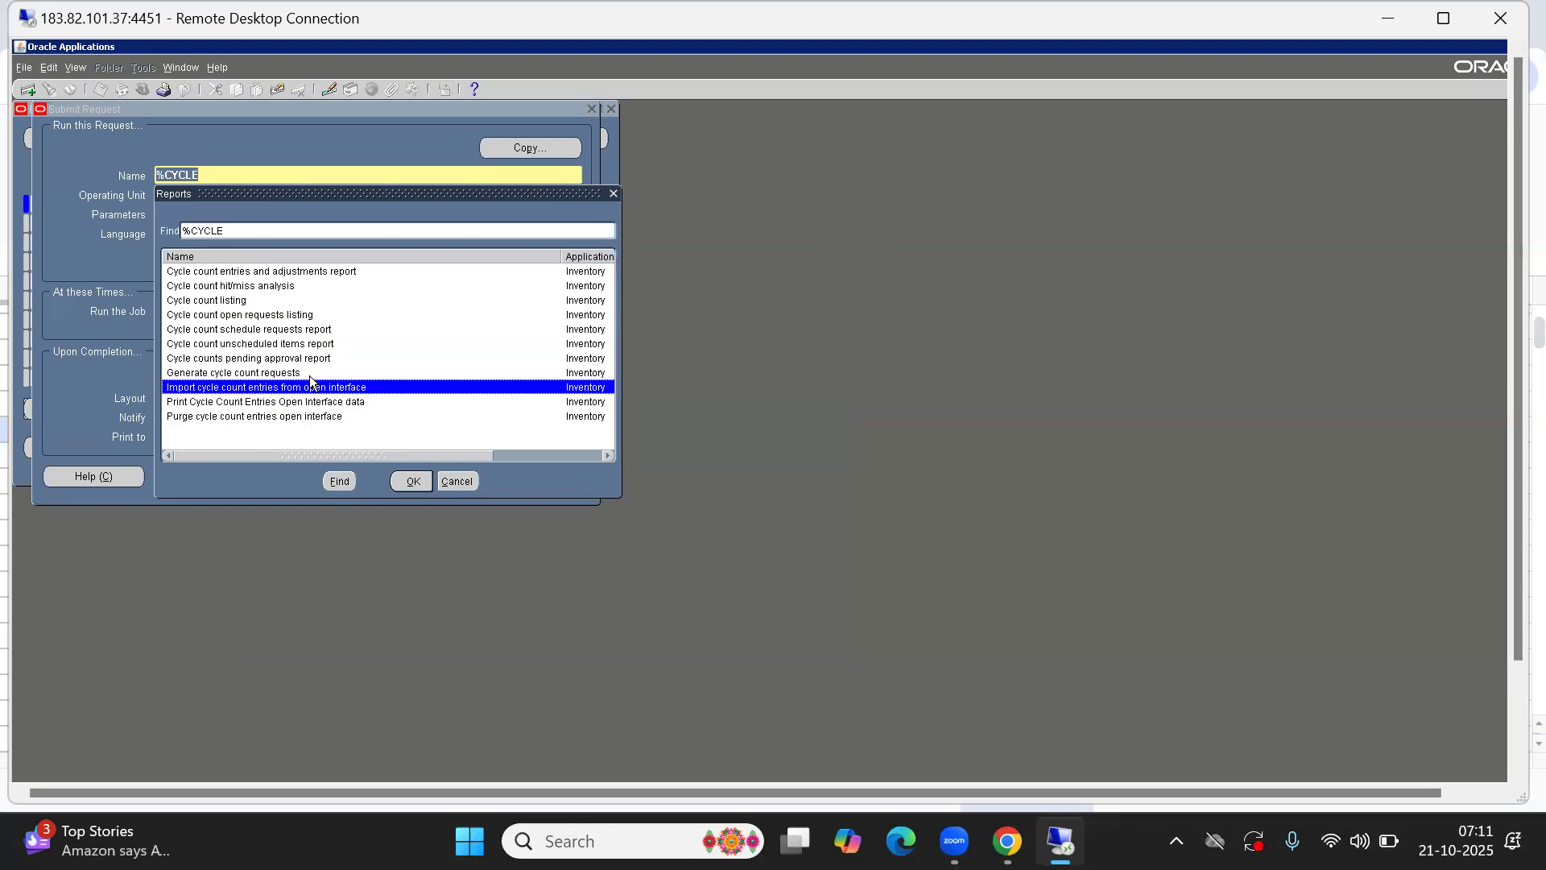
key("Down")
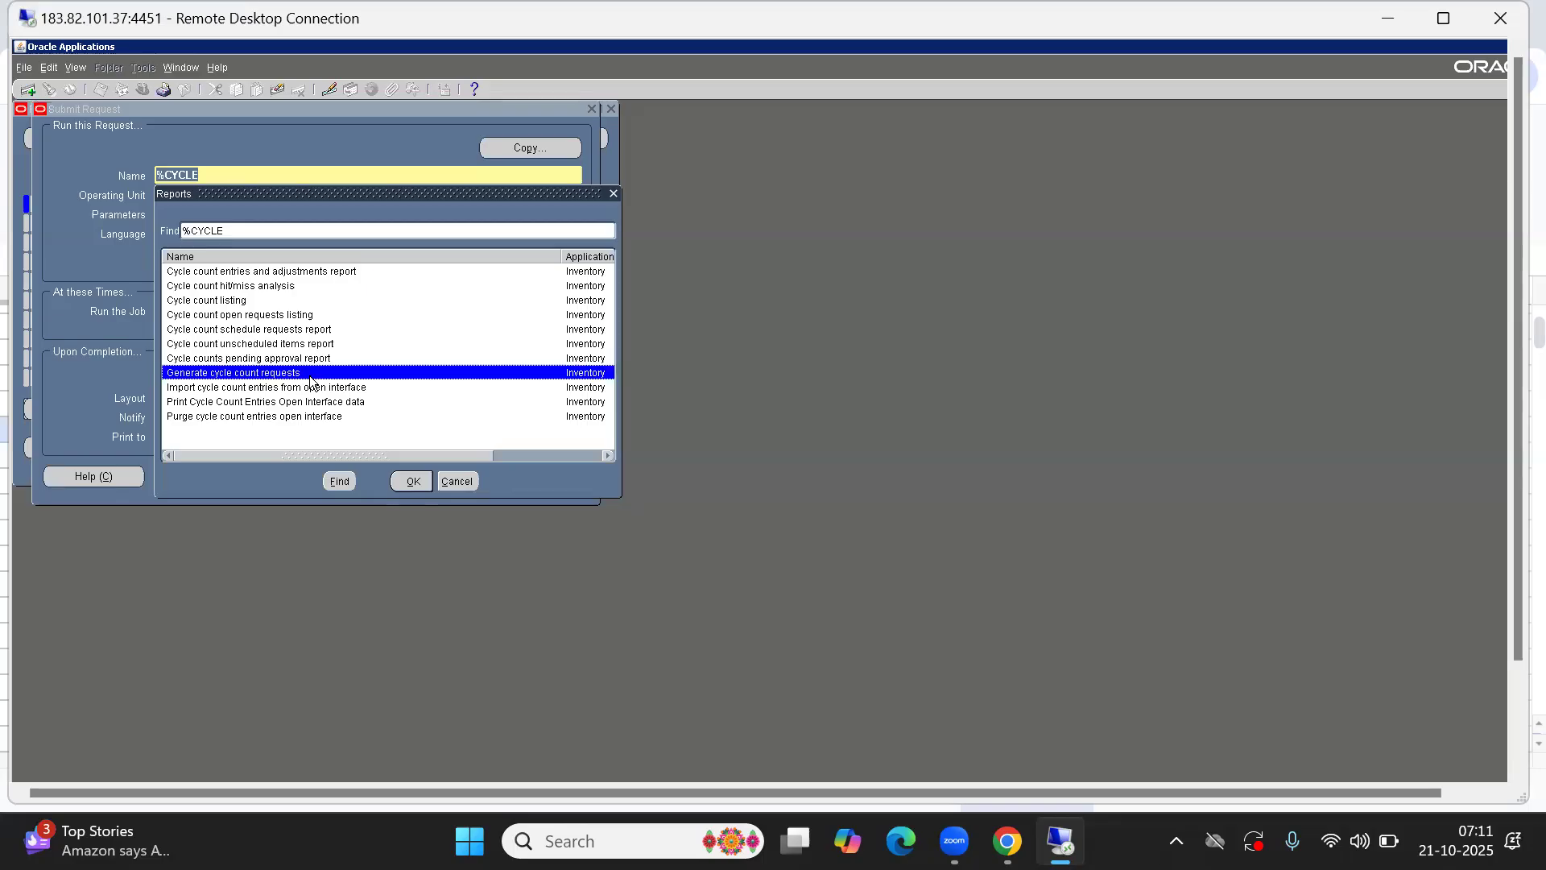
key("Return")
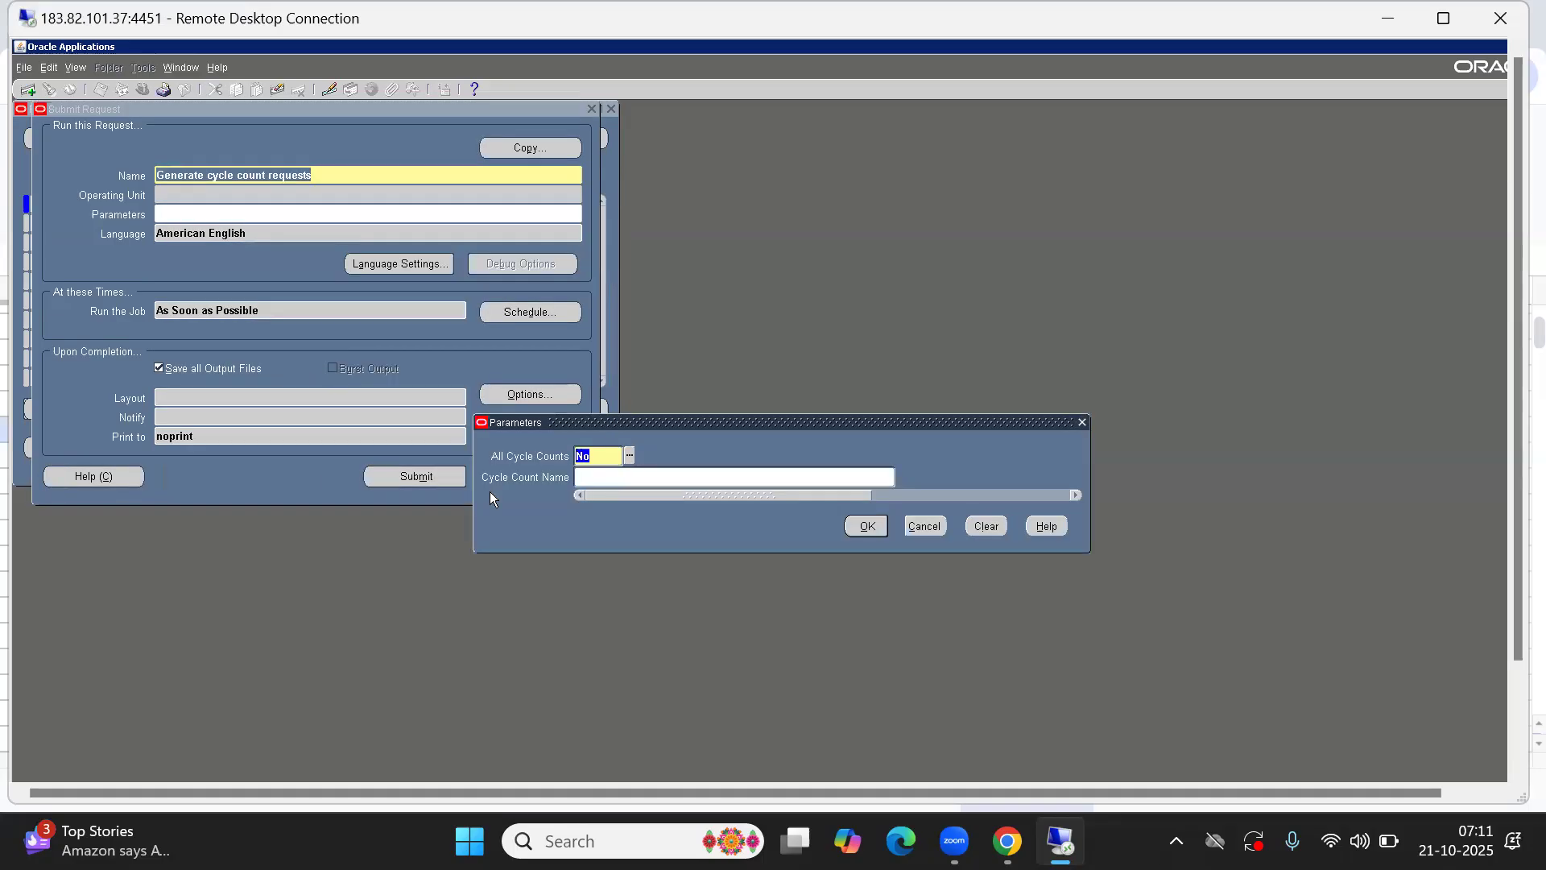
left_click(915, 529)
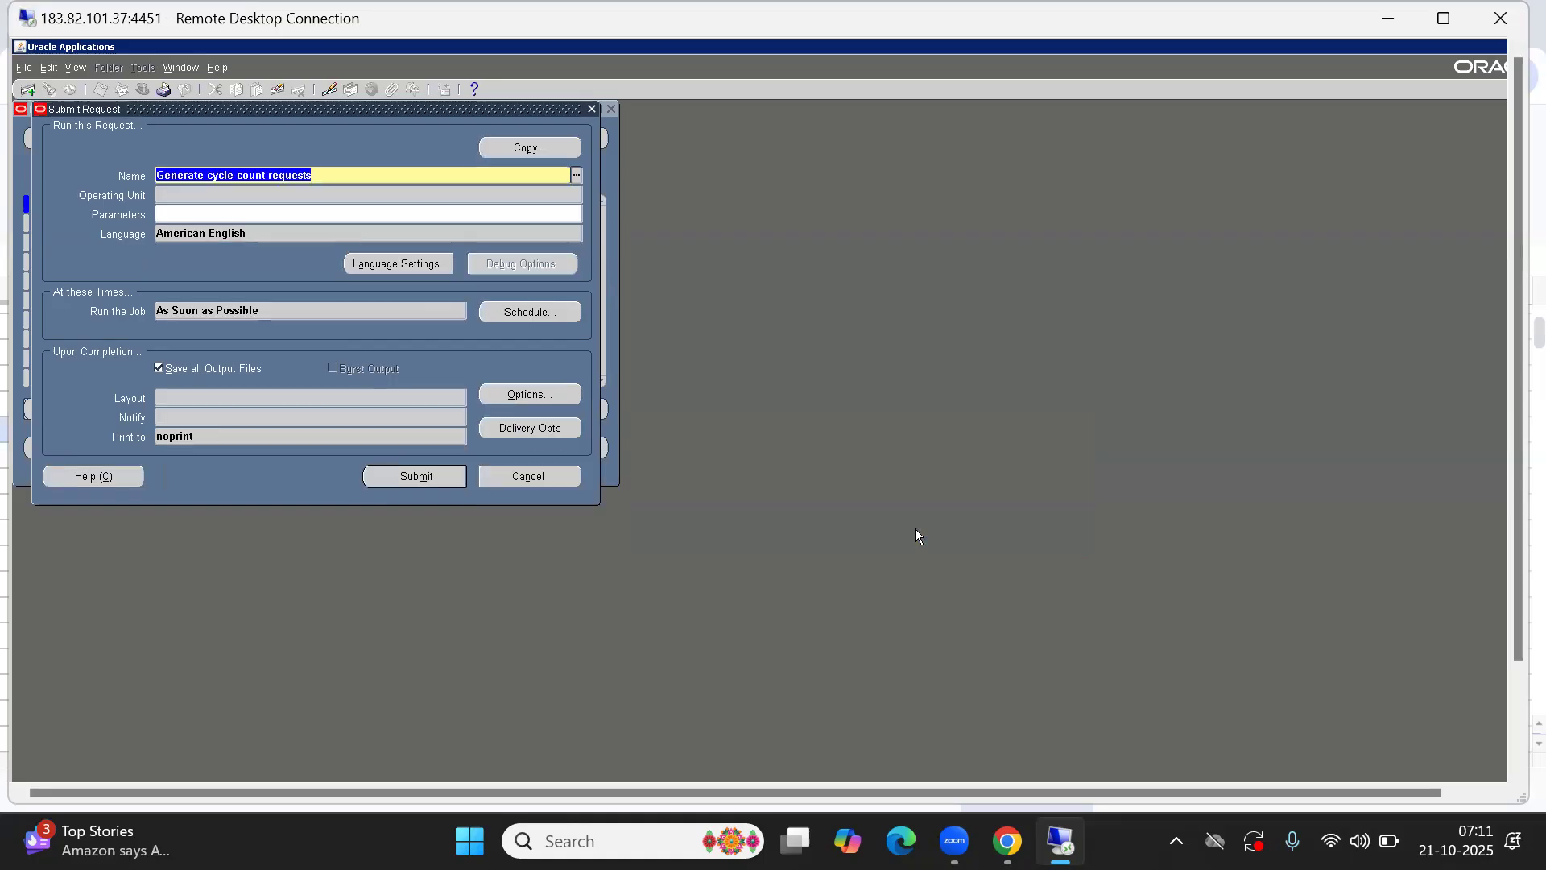
- Switch to Chrome and look up Step 2, Perform Full Cycle Count, in the 1. Inventory document
key("alt+Tab")
key("alt+Tab")
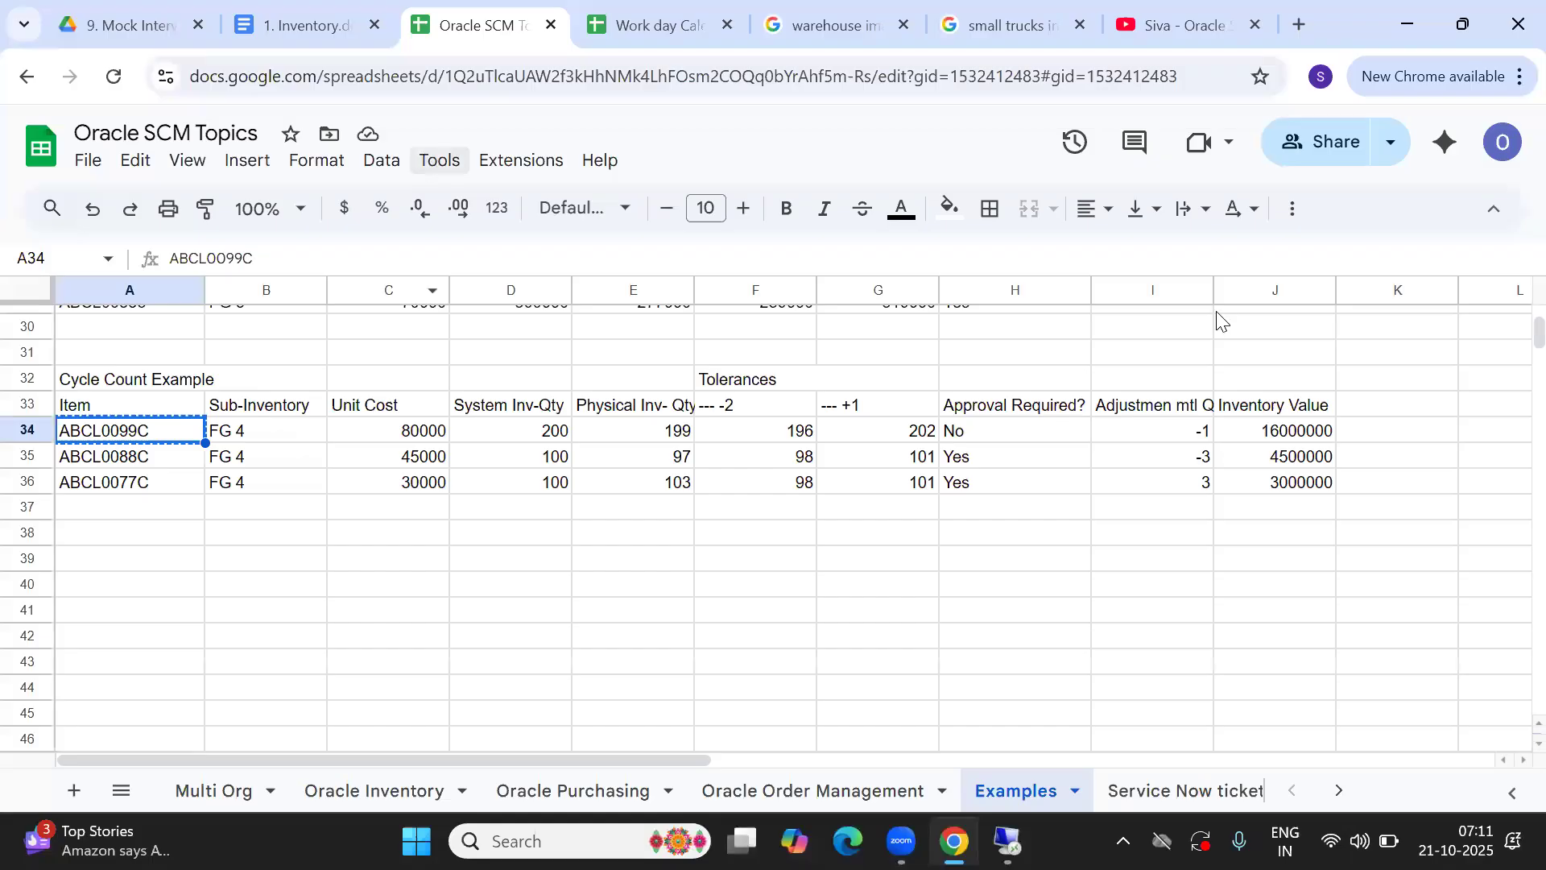
left_click(251, 25)
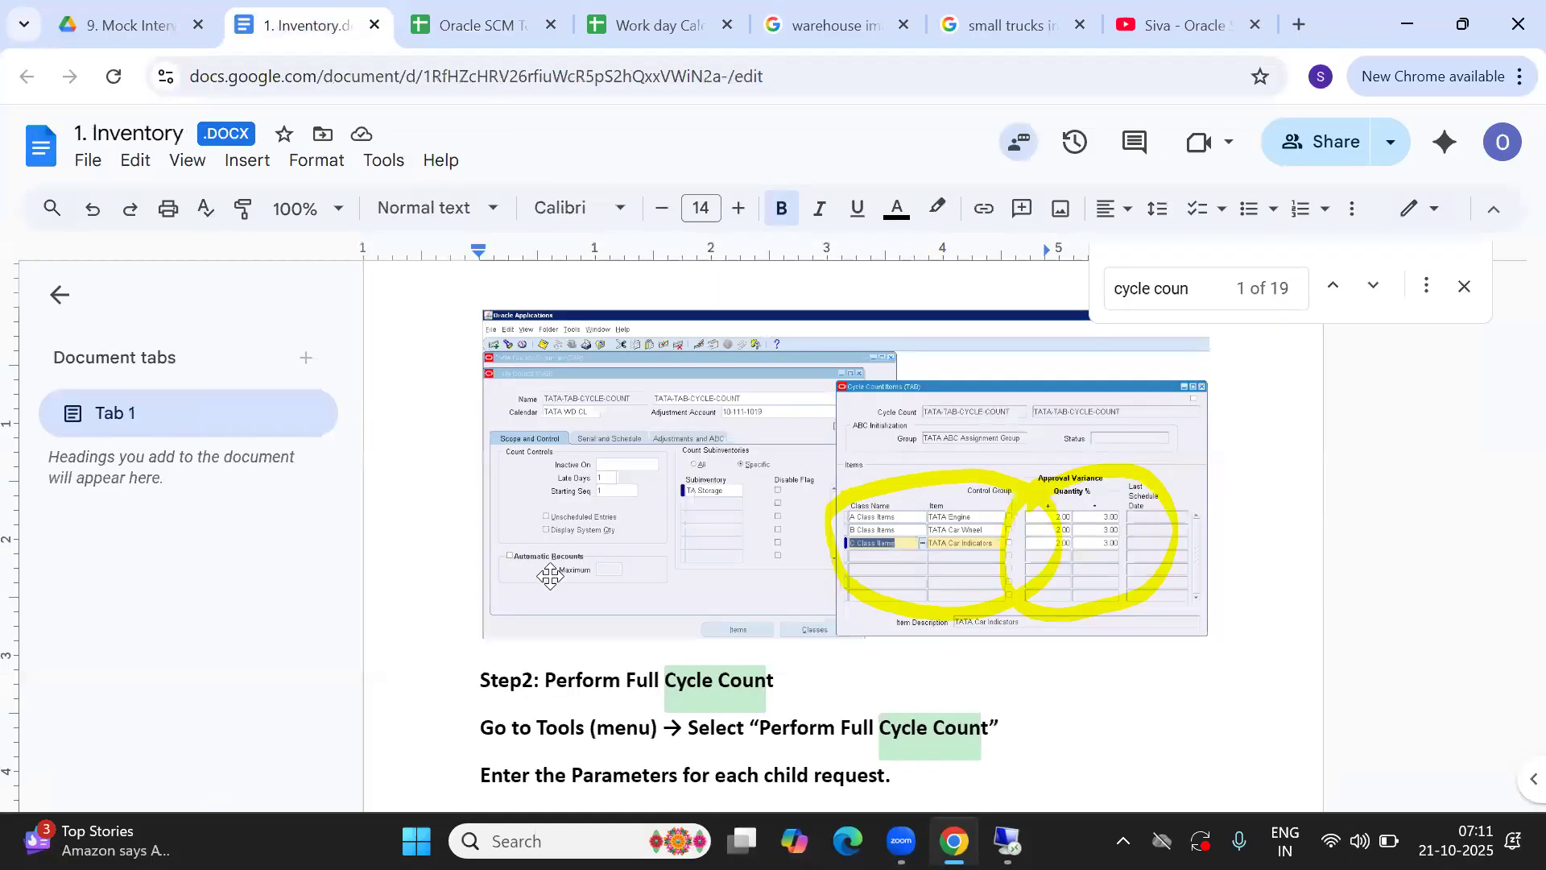
left_click(541, 680)
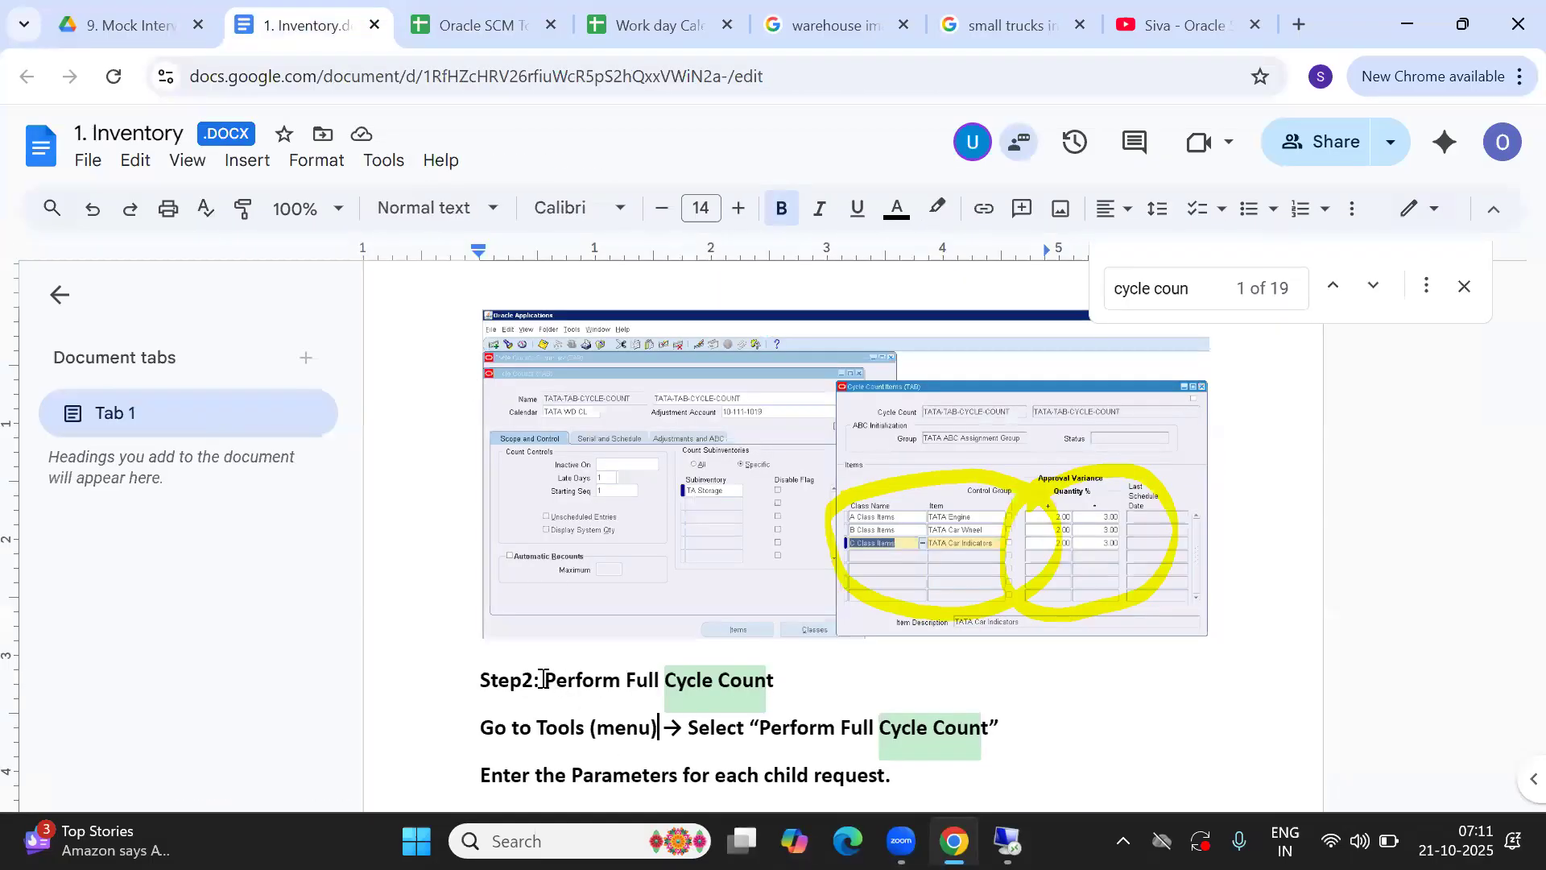
- Switch to the Remote Desktop session, cancel the new request and close the Find Requests form
left_click_drag(541, 680, 721, 675)
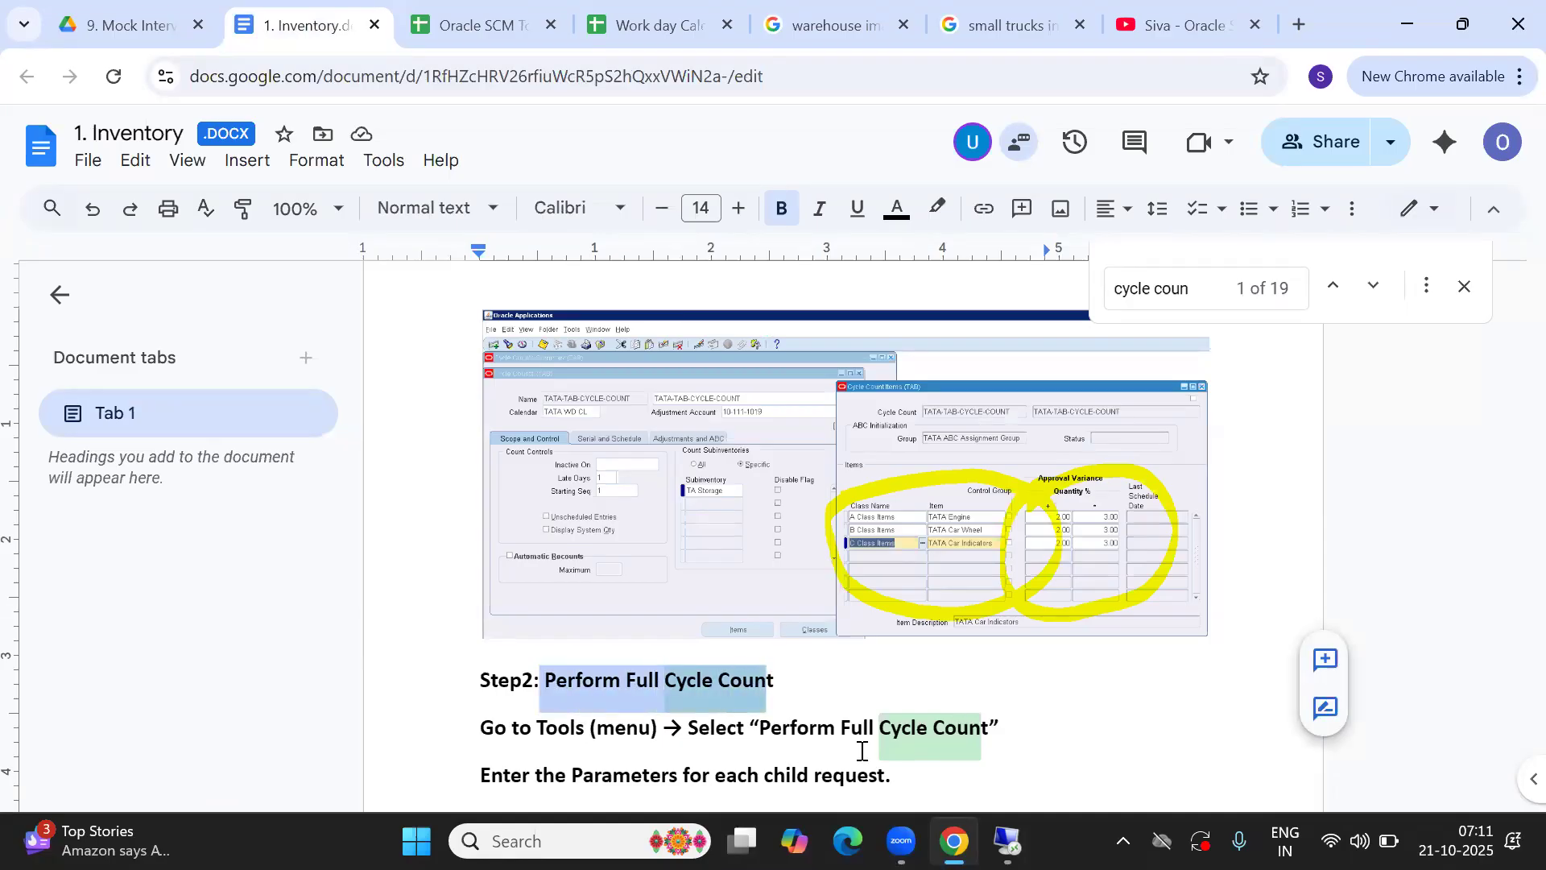
key("alt+Tab")
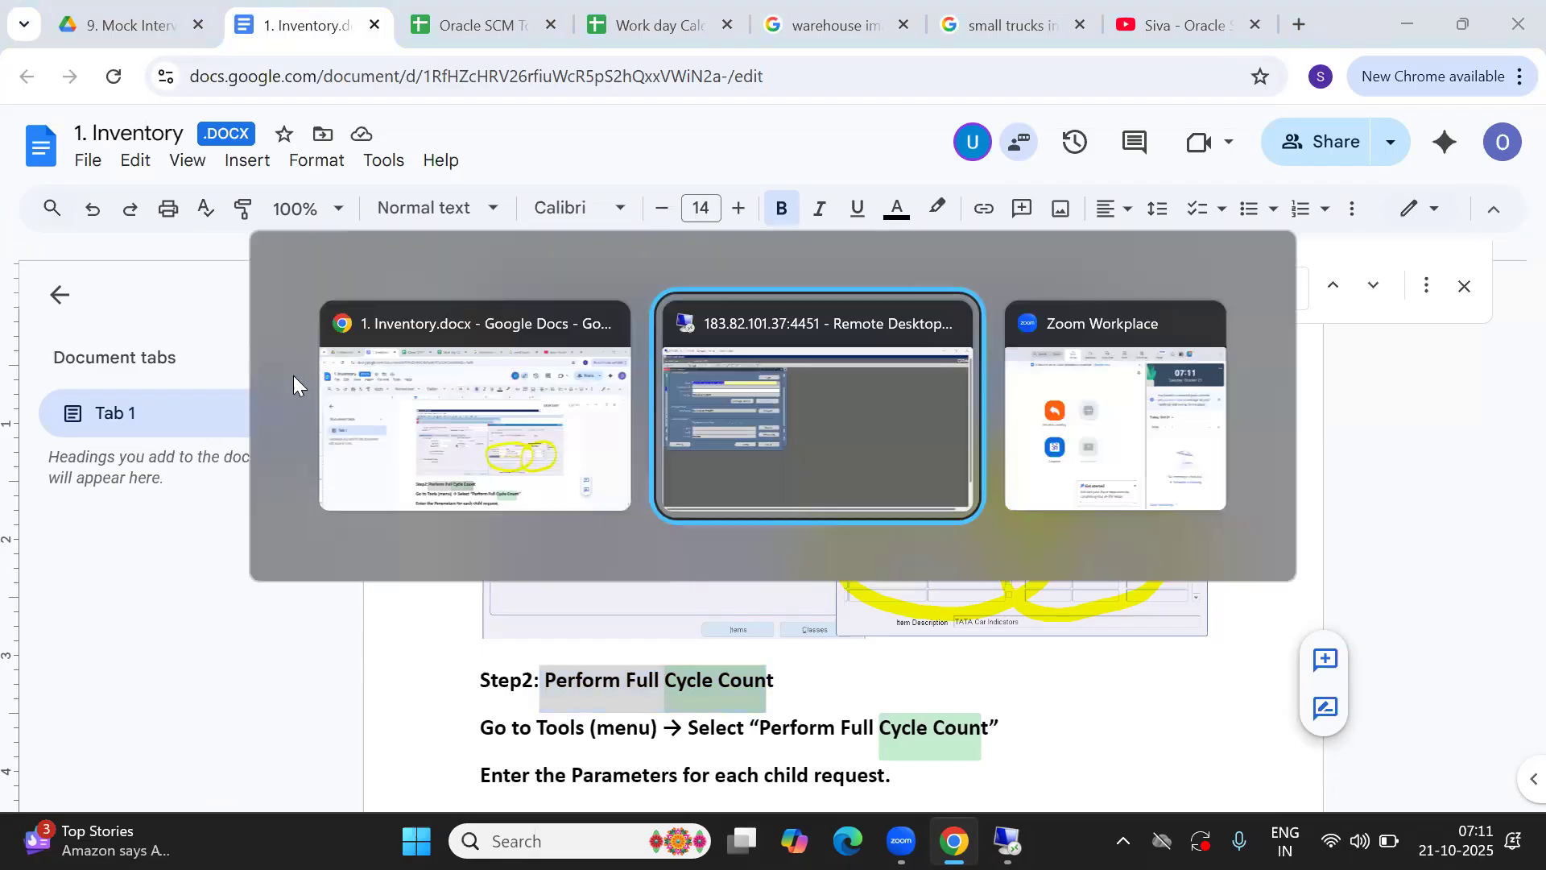
left_click(539, 477)
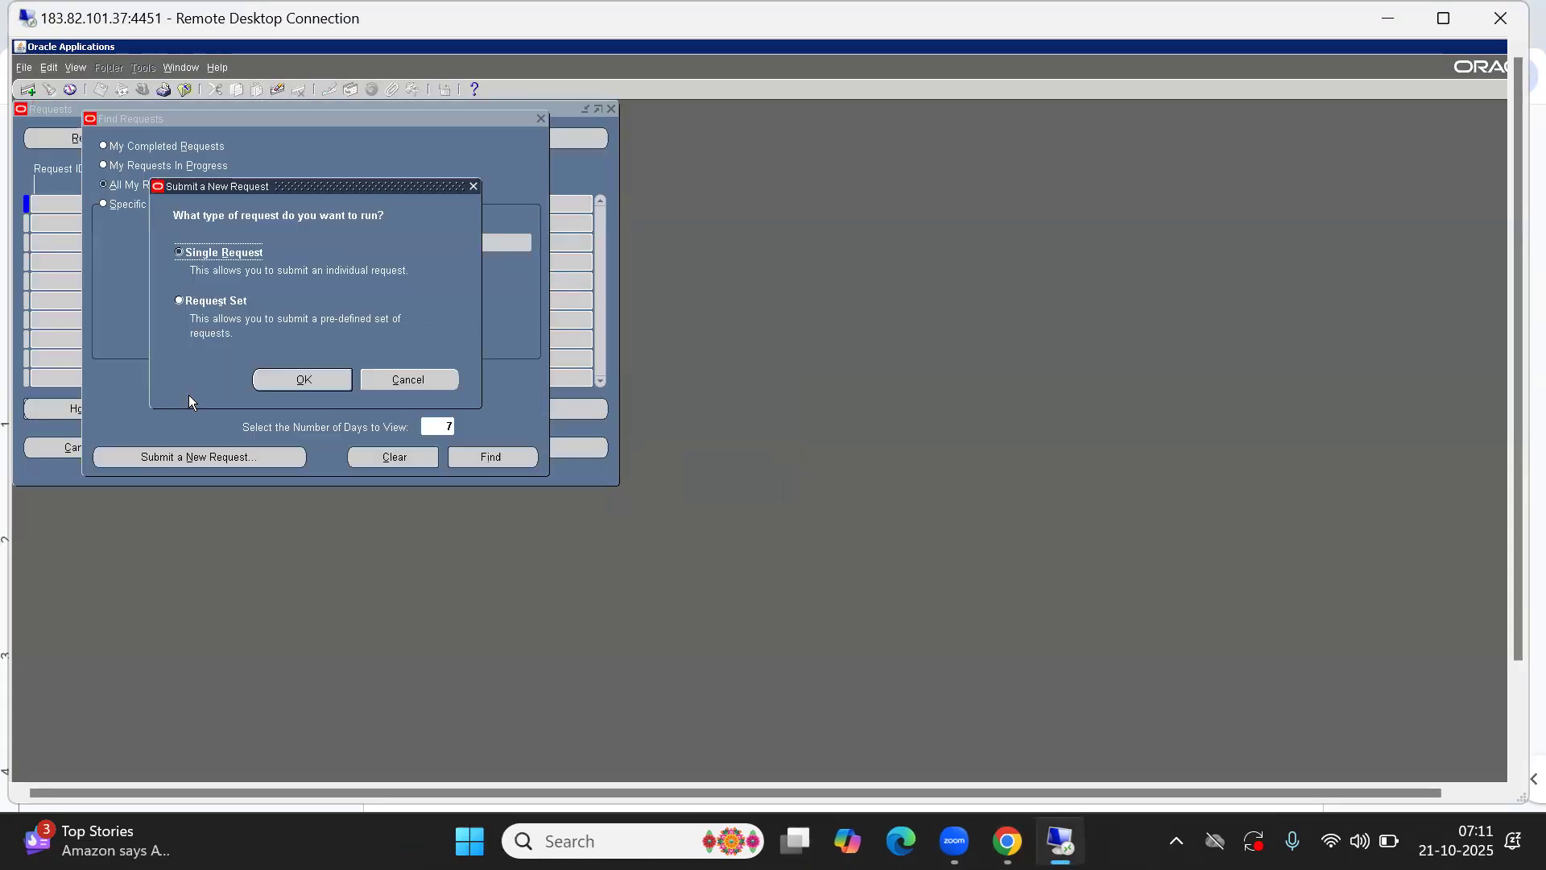
left_click(387, 387)
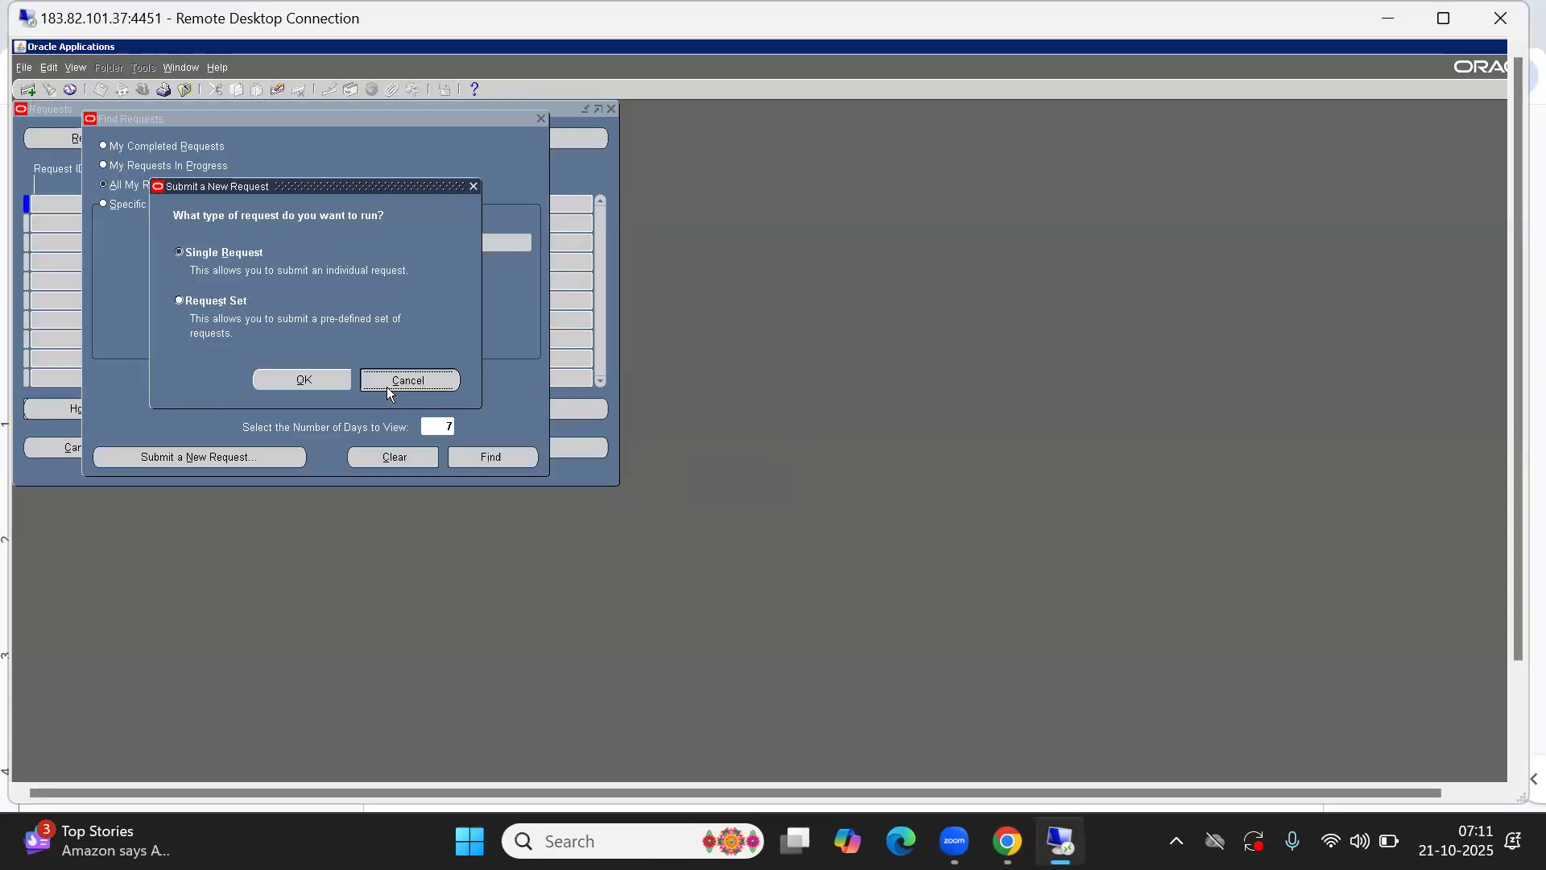
left_click(542, 119)
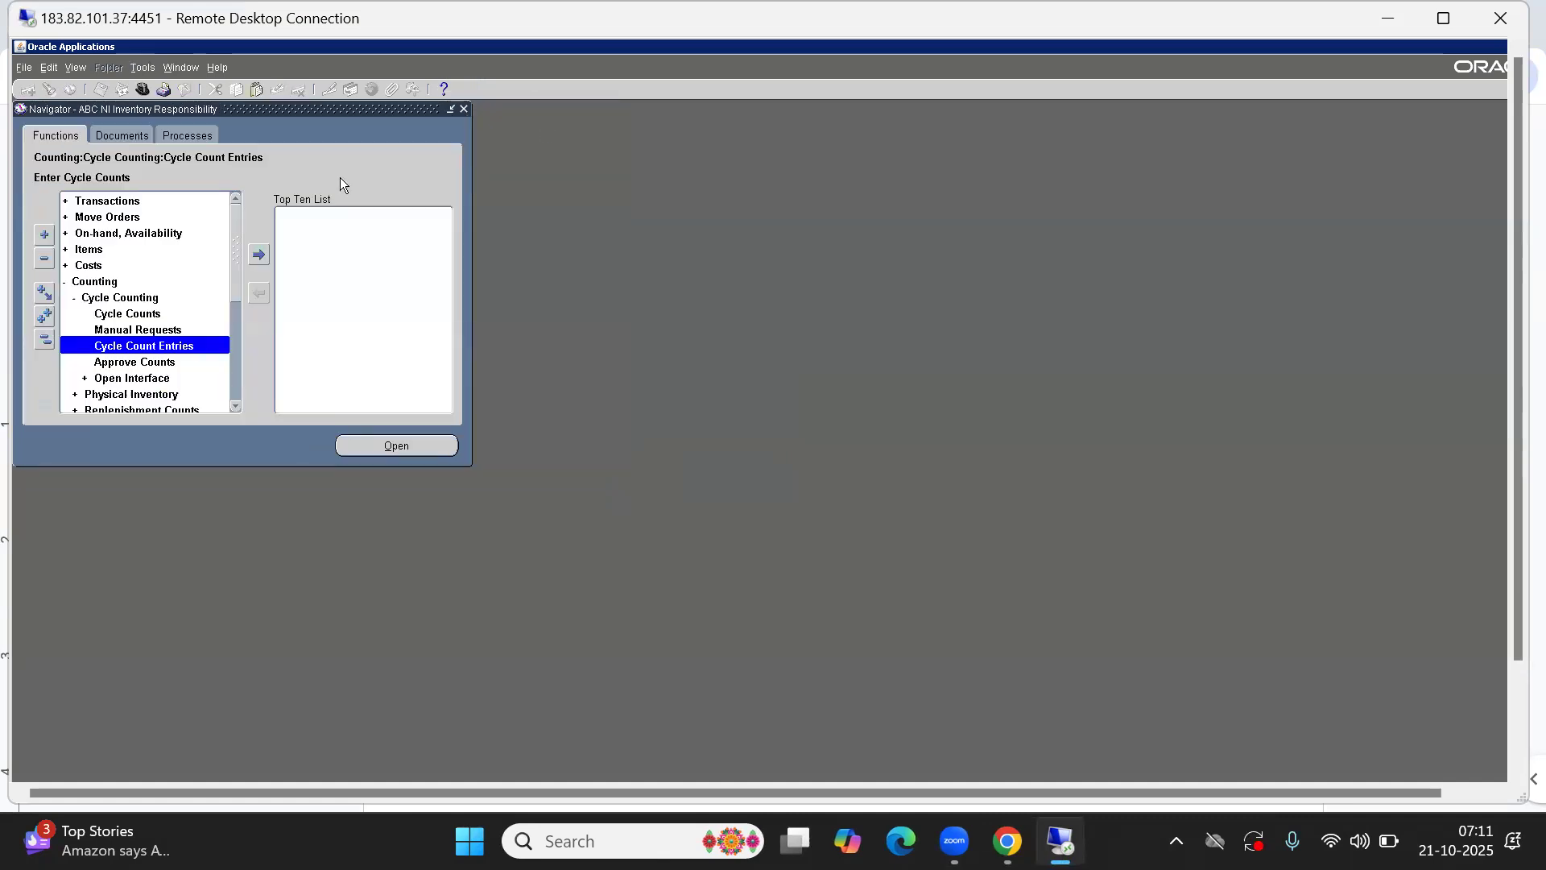
- Open the Cycle Counts function and display the definition of ABN_CC_Q4_4W-102025
double_click(120, 316)
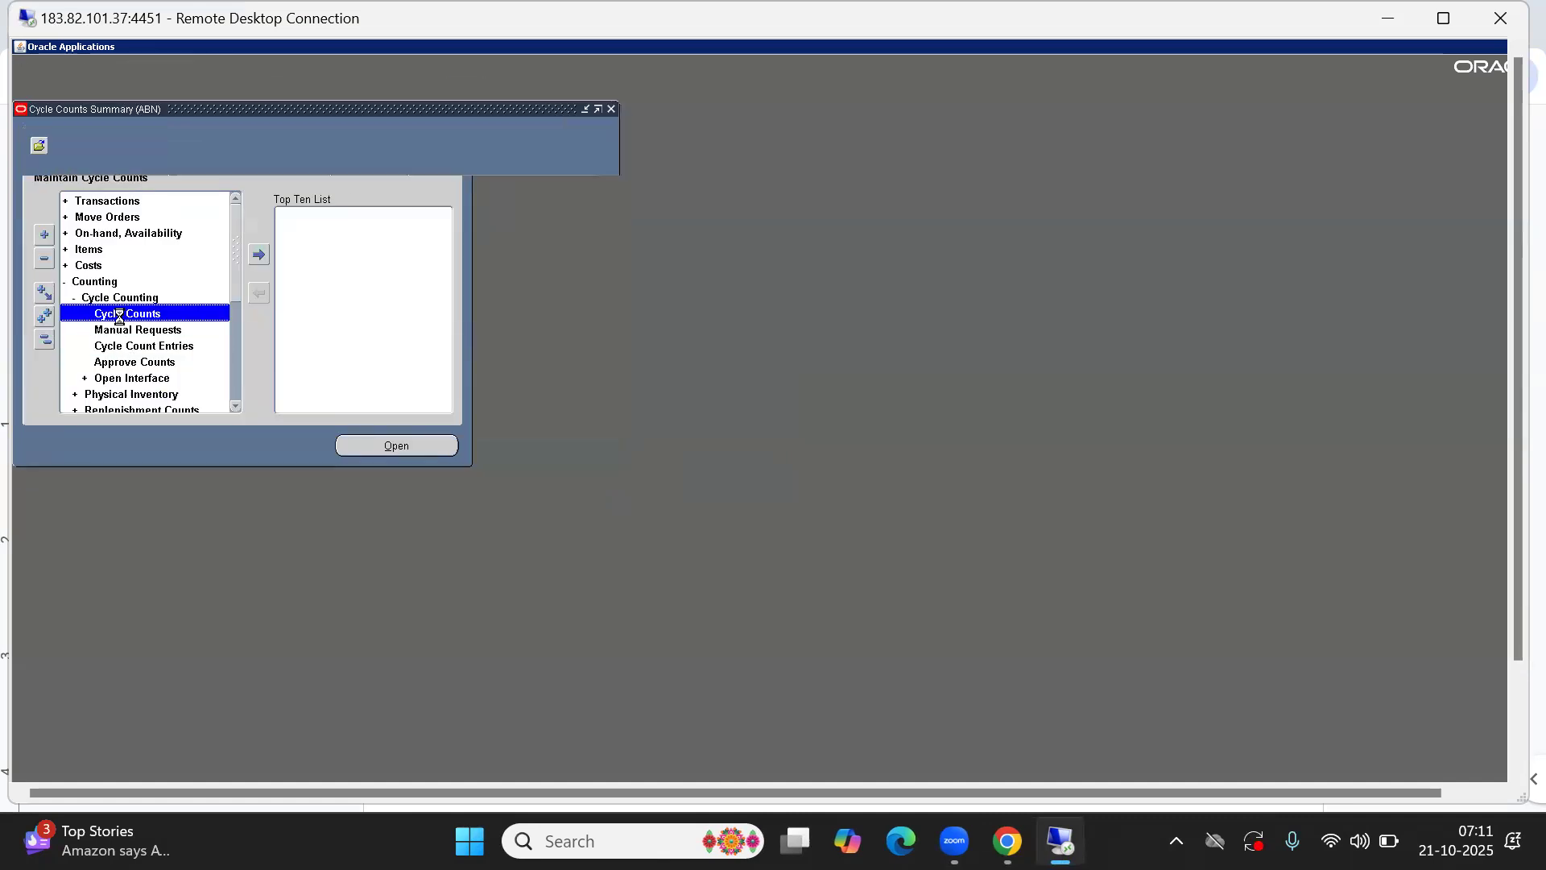
left_click(604, 437)
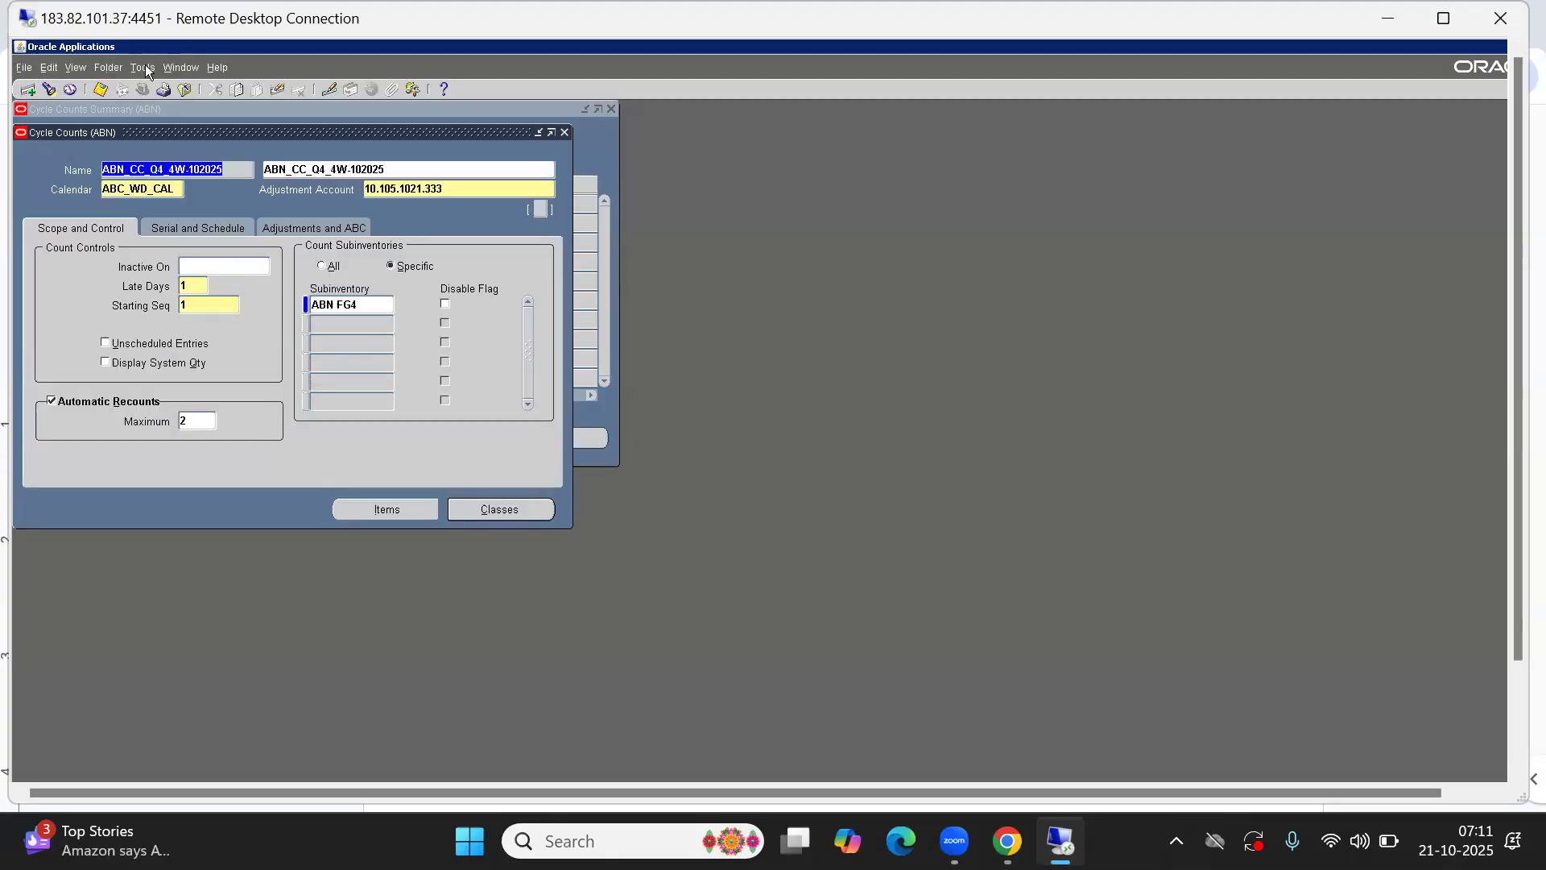
left_click(143, 68)
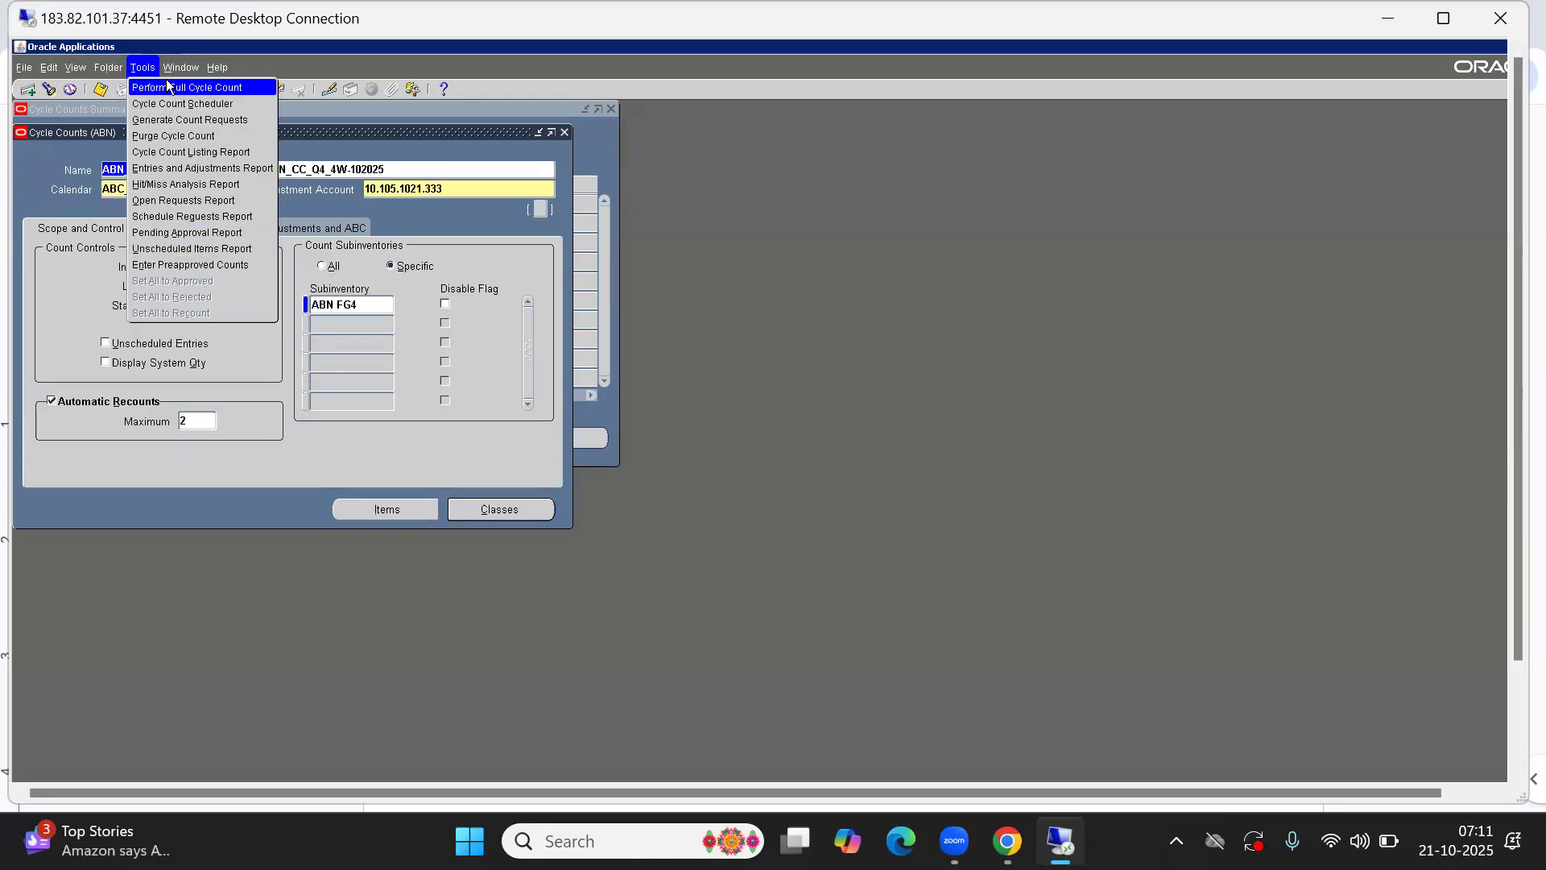
left_click(34, 164)
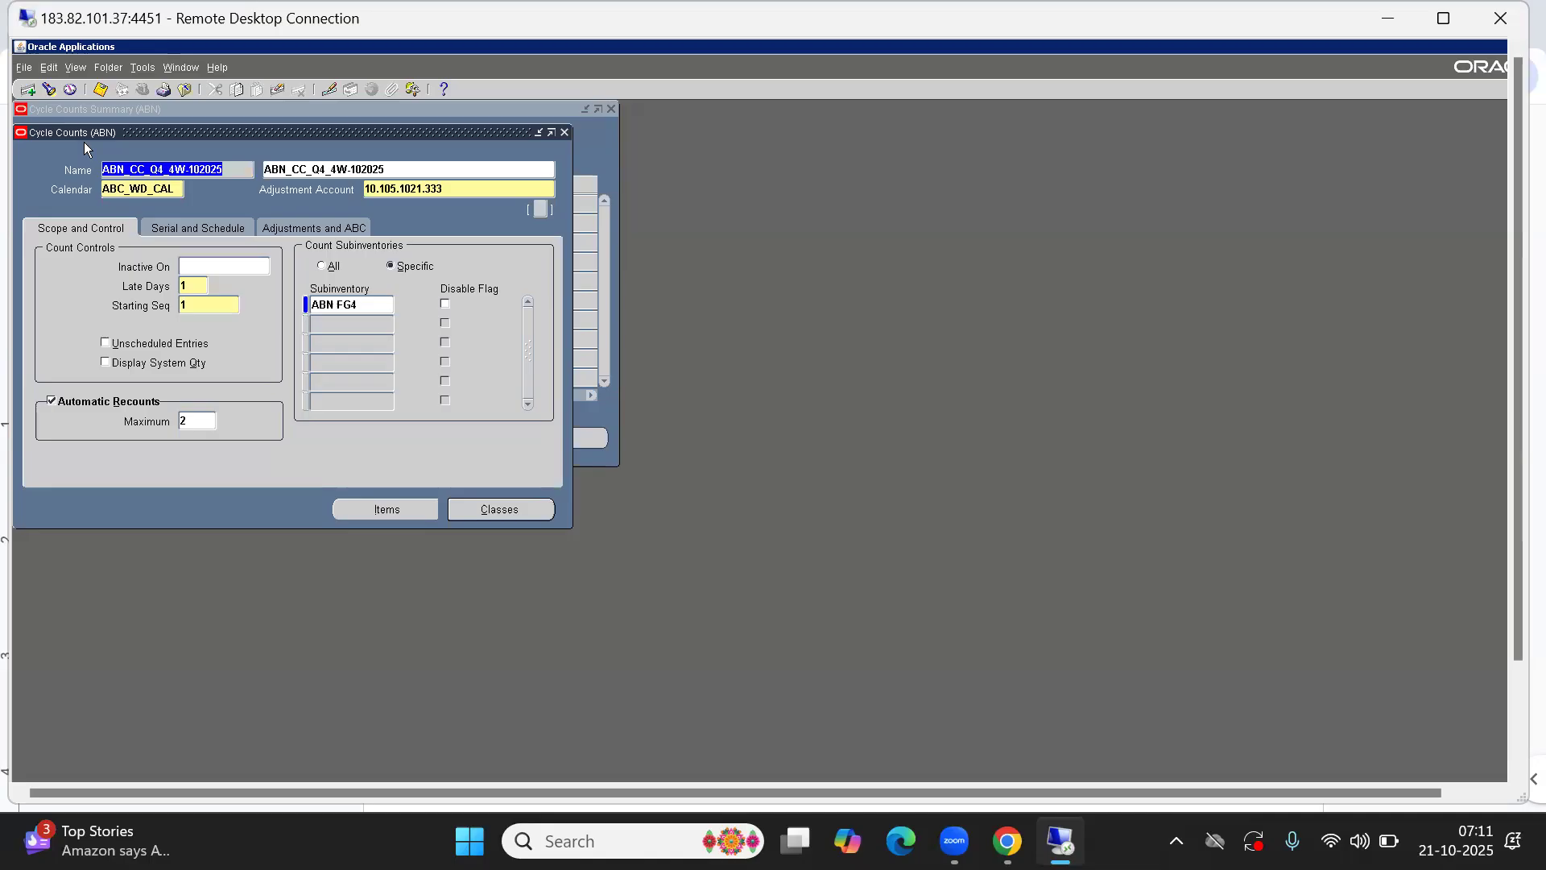
- Copy the cycle count name and rearrange the Cycle Counts and Cycle Counts Summary windows beside the Navigator
left_click_drag(453, 143, 789, 158)
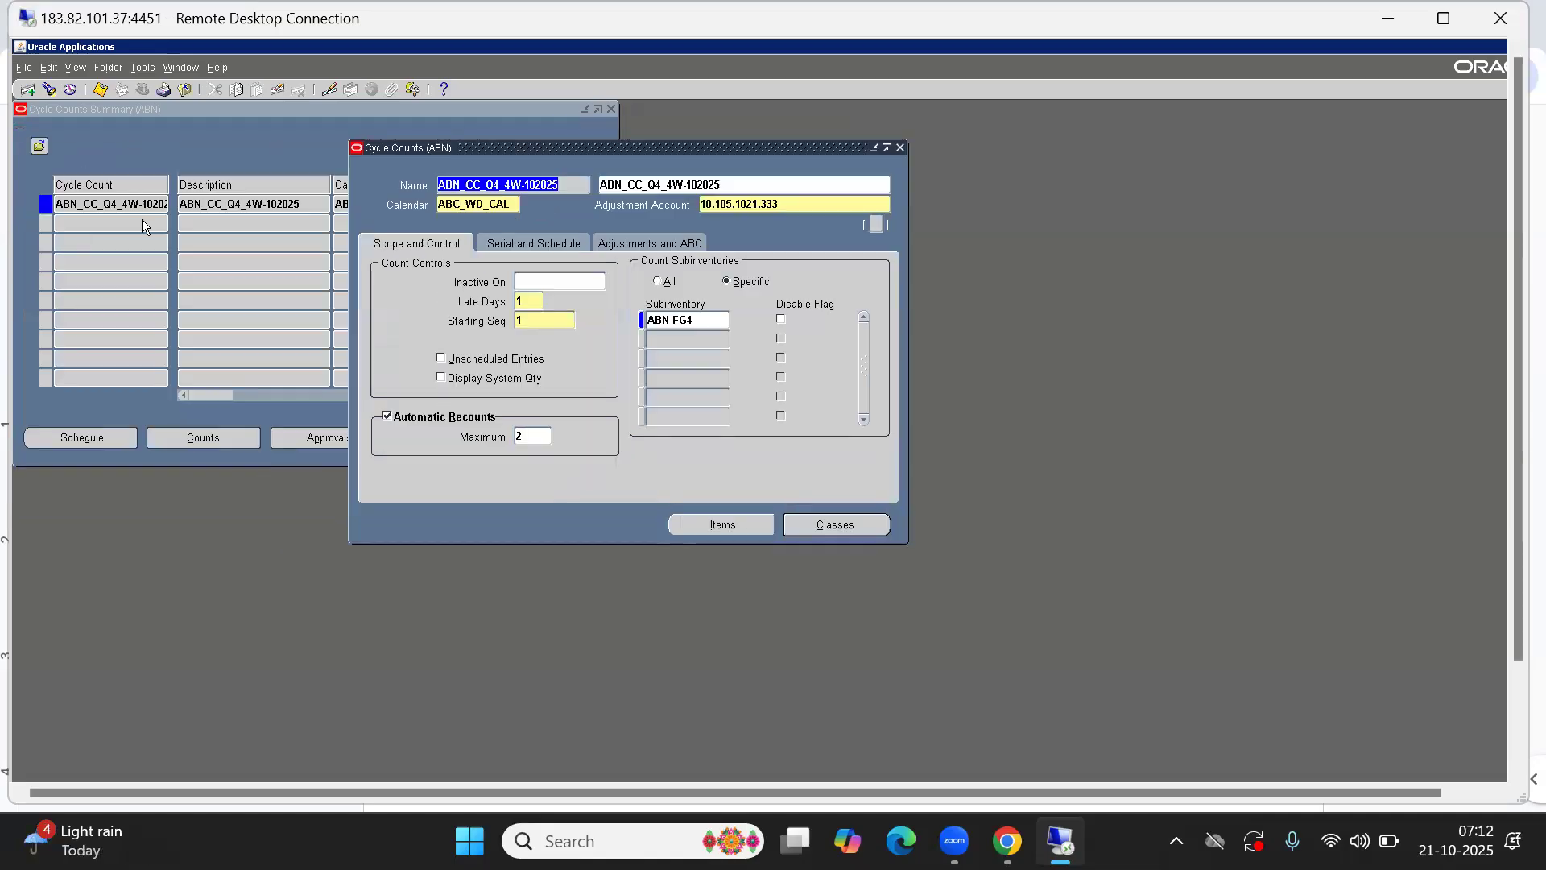
left_click(126, 112)
left_click_drag(126, 109, 423, 141)
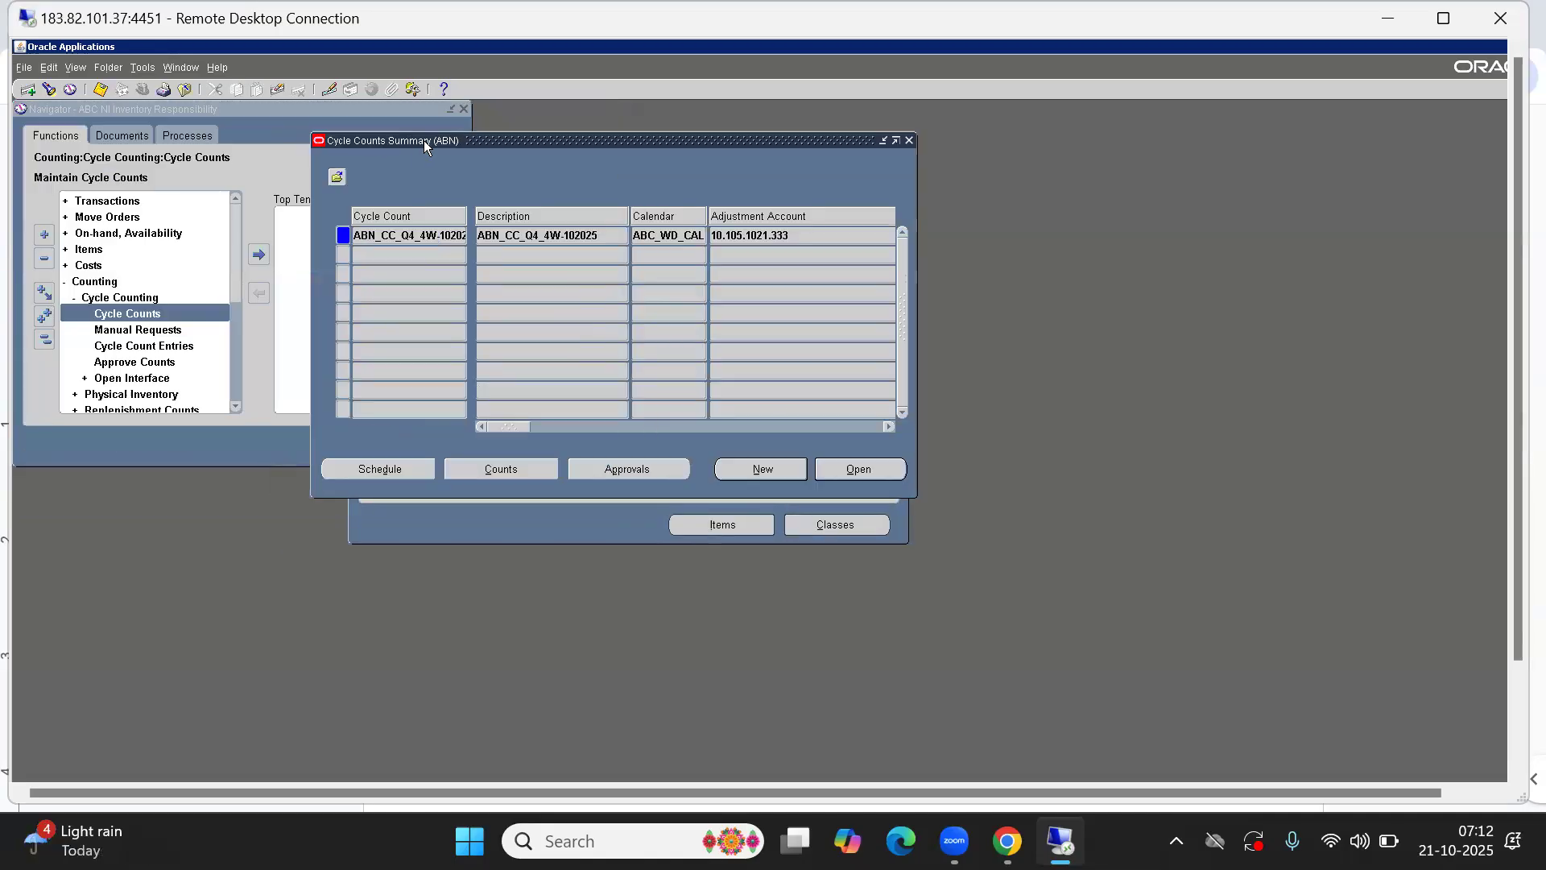
left_click(443, 530)
key("ctrl+c")
left_click_drag(432, 152, 236, 134)
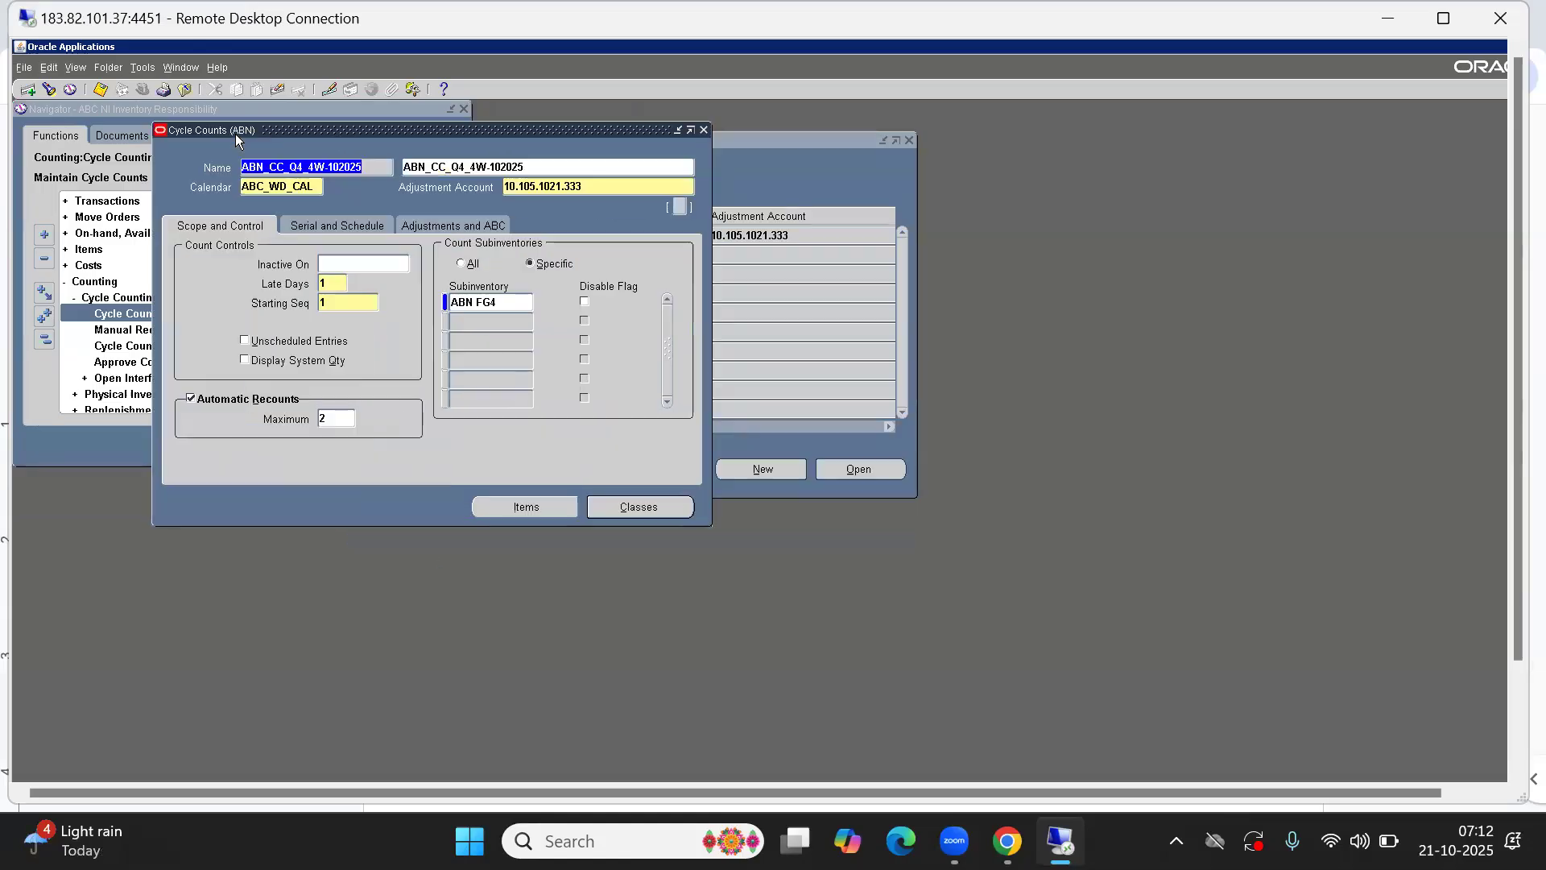
- Start Perform Full Cycle Count for this cycle count and move its request set window clear of the other forms
left_click(148, 68)
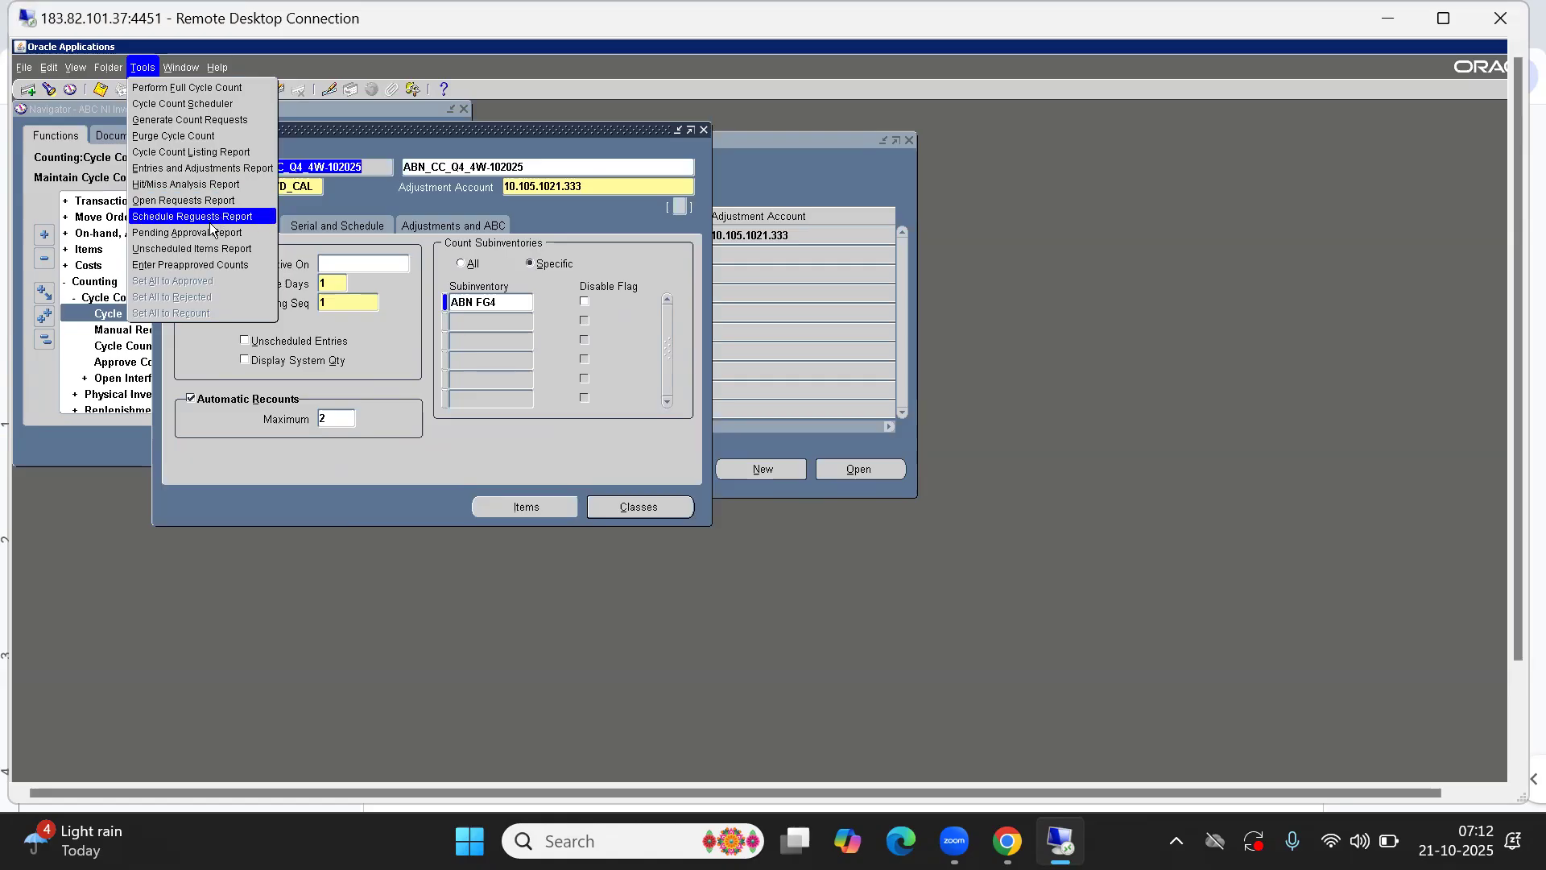
left_click(169, 87)
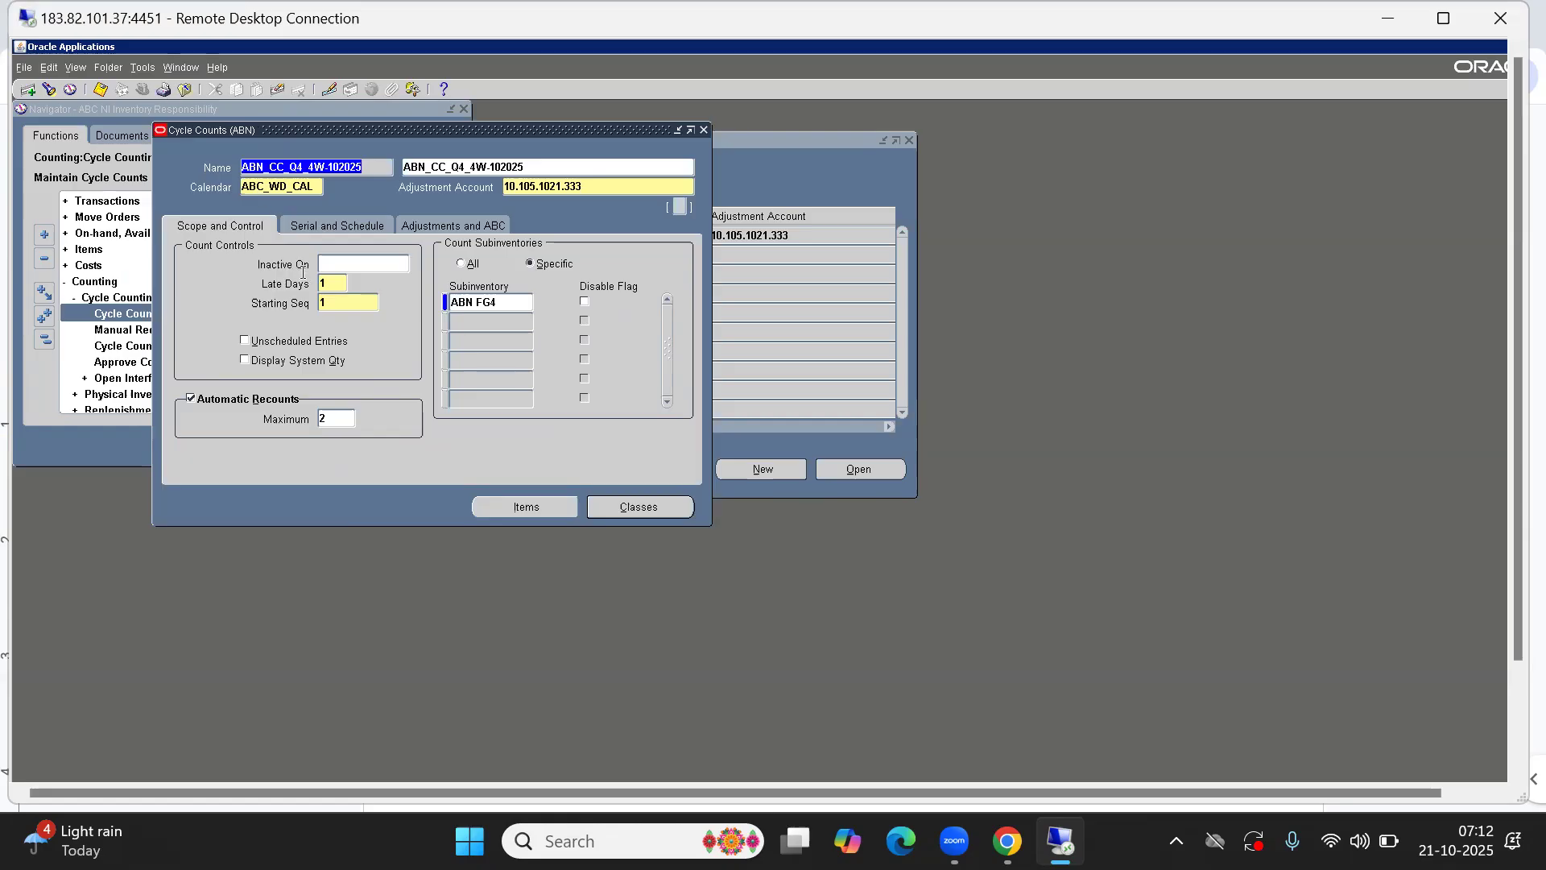
left_click_drag(188, 107, 515, 195)
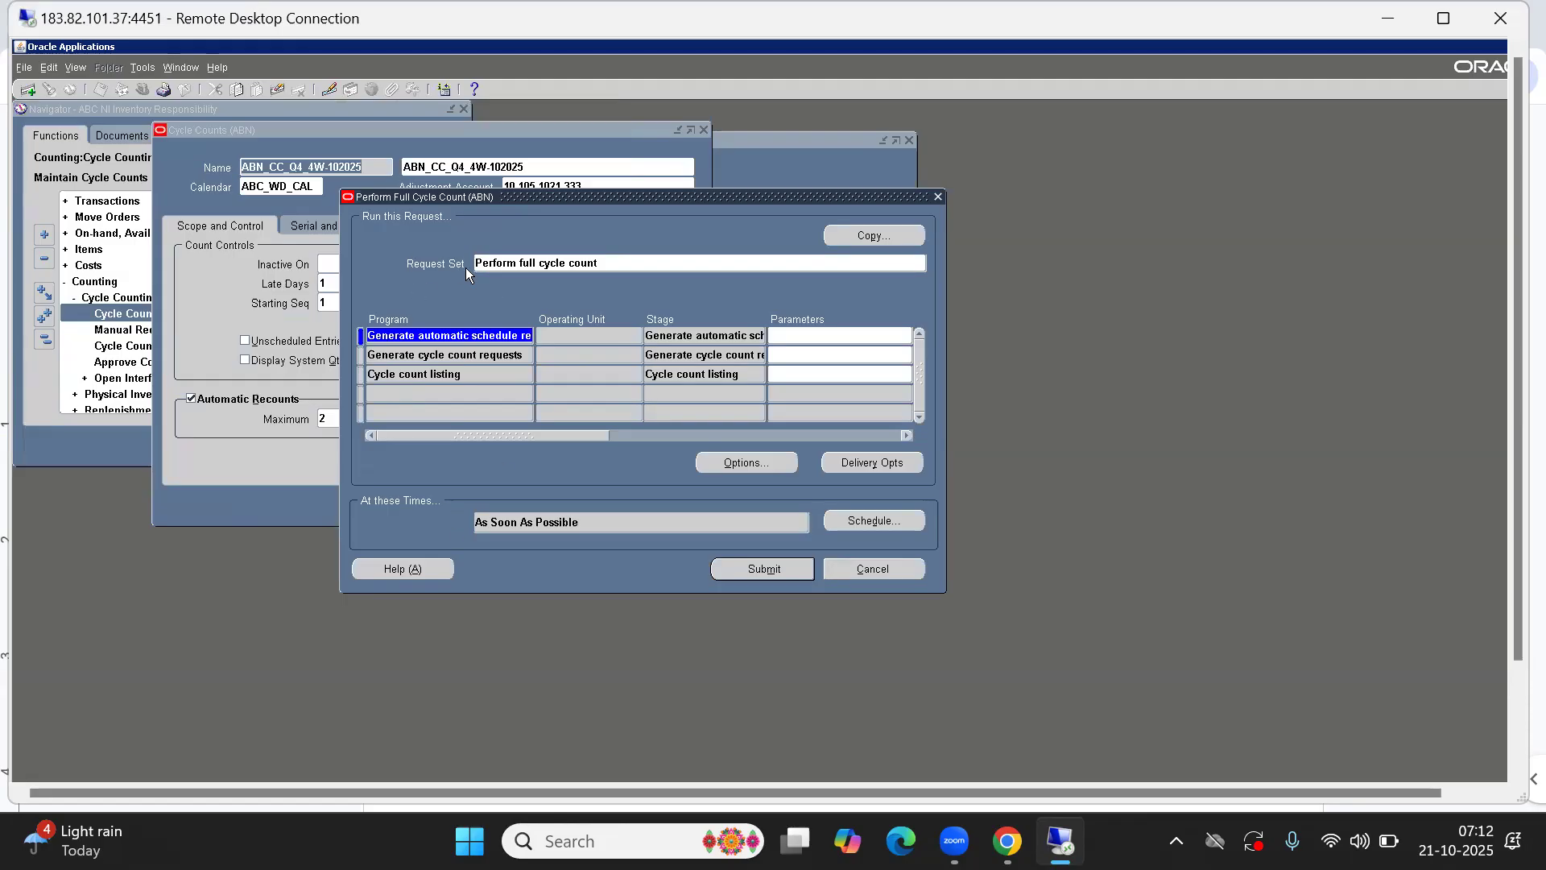
left_click(628, 260)
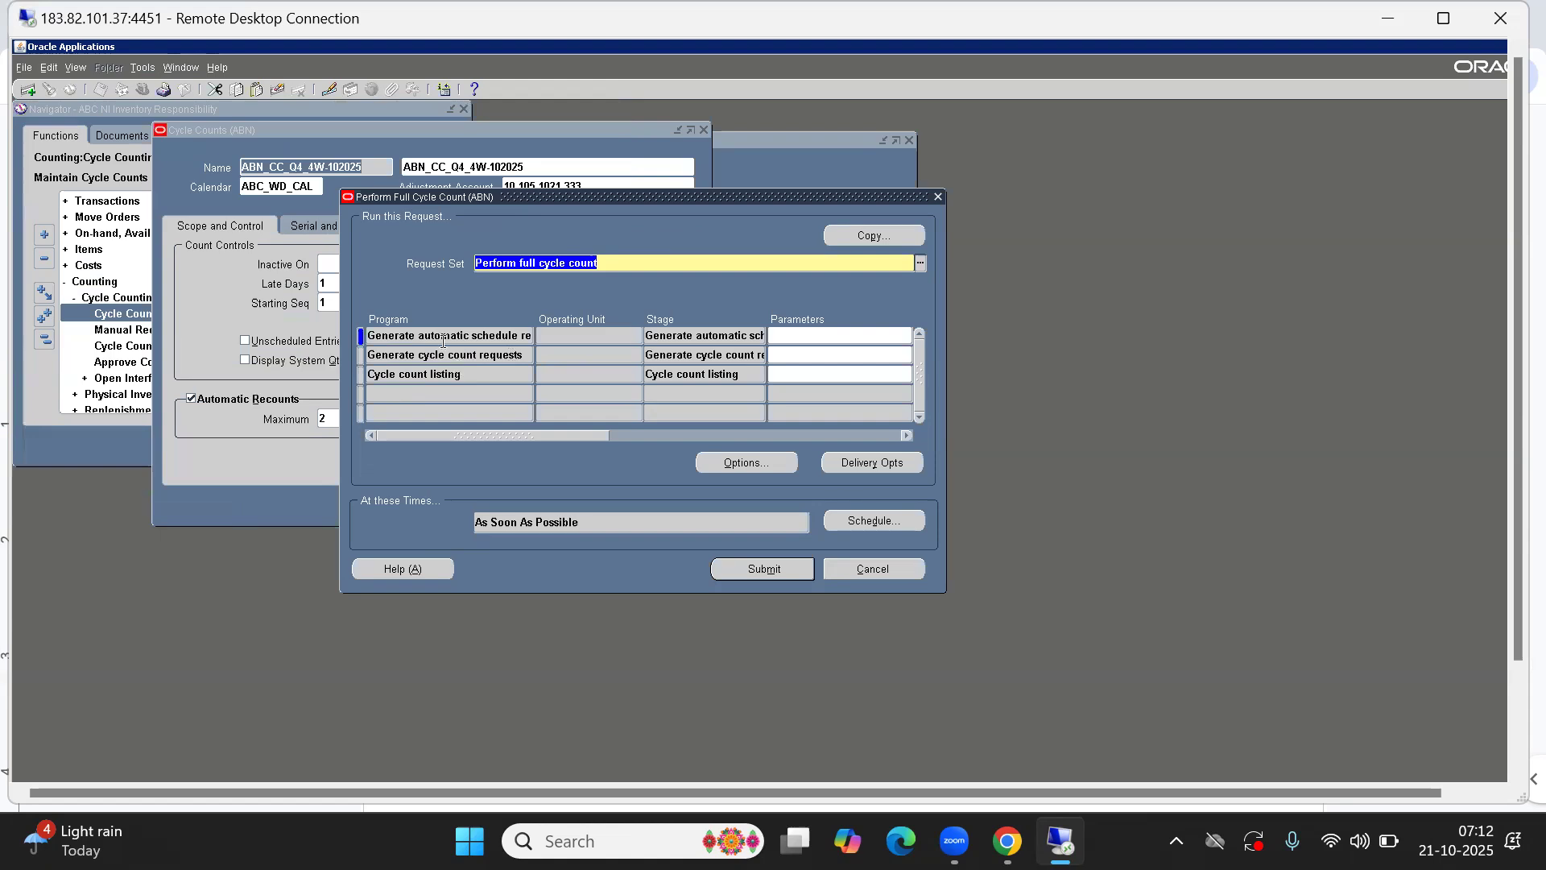
- Set the Generate automatic schedule requests parameters to cycle count name ABN_CC_Q4_4W-102025 and accept them
left_click(808, 335)
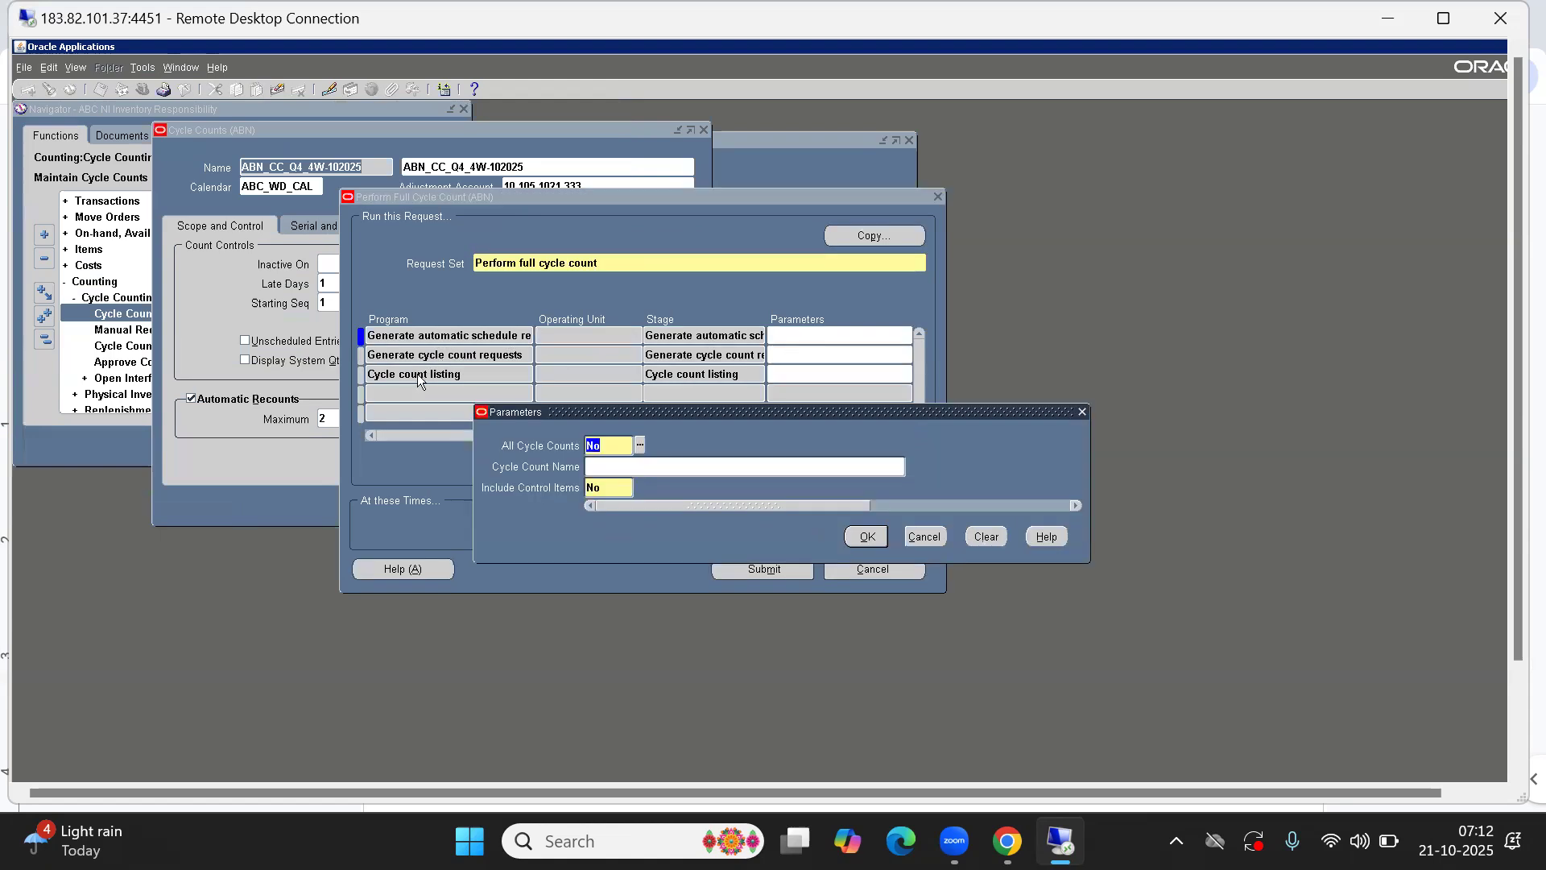
left_click(618, 467)
key("ctrl+v")
key("Tab")
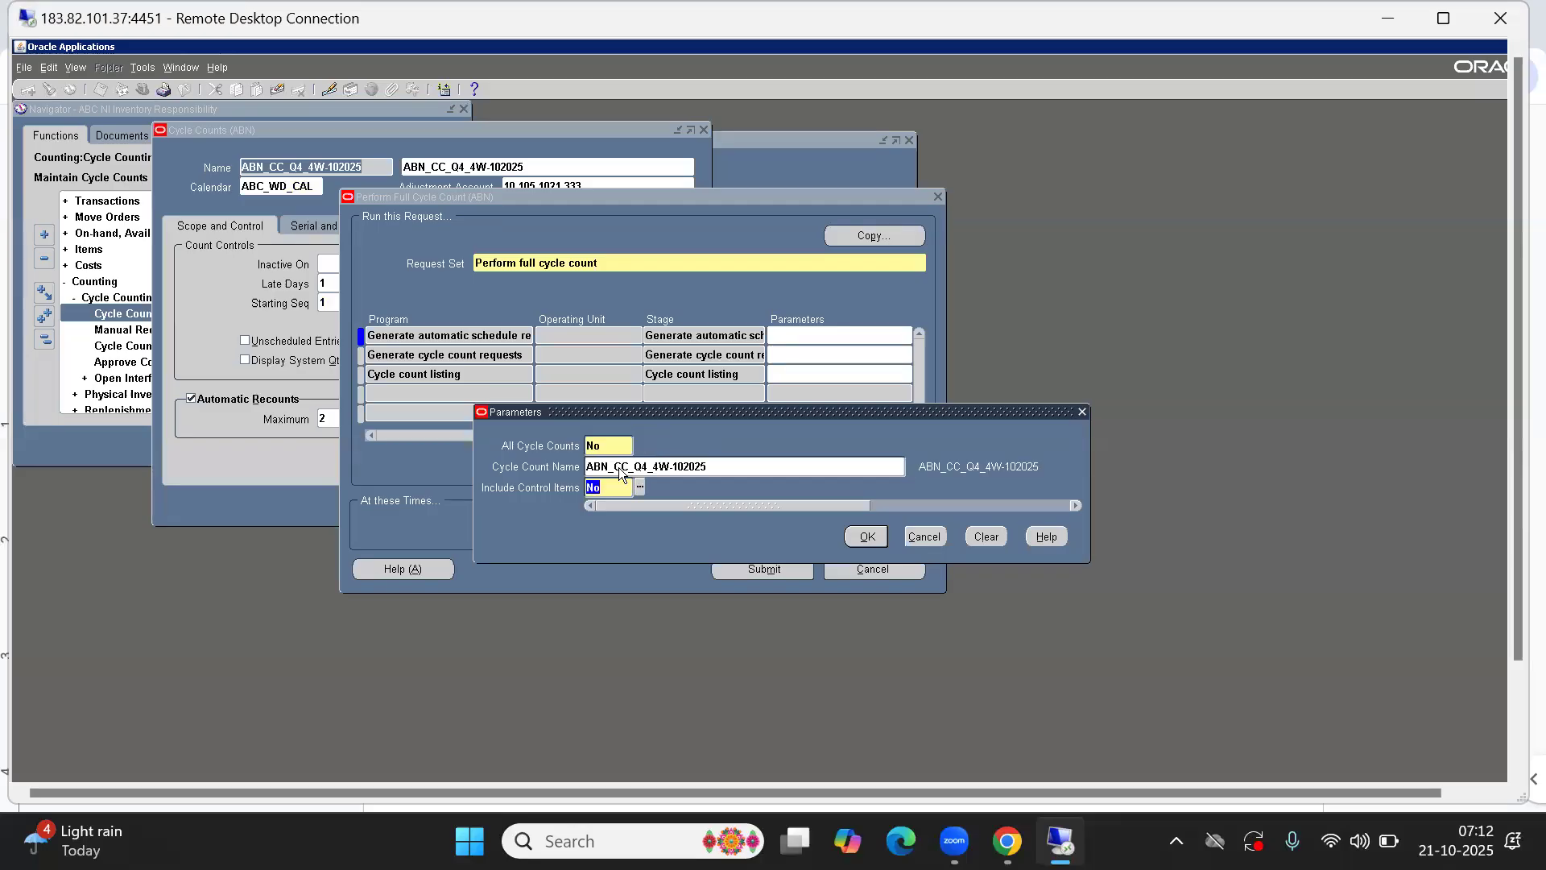
left_click(872, 540)
- Set the Generate cycle count requests parameters to cycle count name ABN_CC_Q4_4W-102025 and accept them
left_click(678, 356)
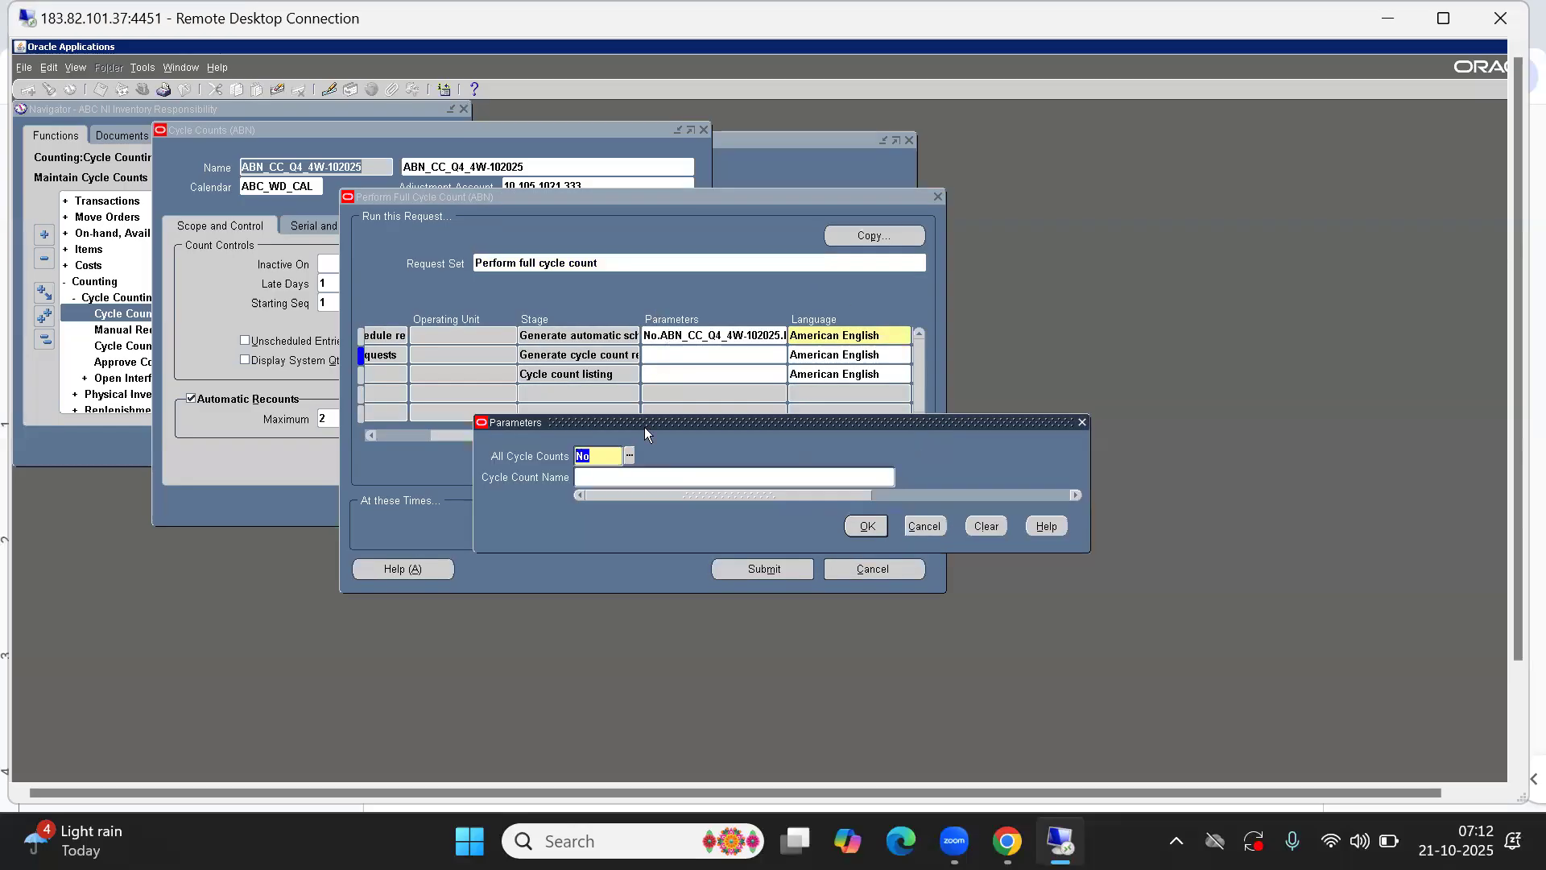
left_click(596, 477)
key("ctrl+v")
left_click(866, 526)
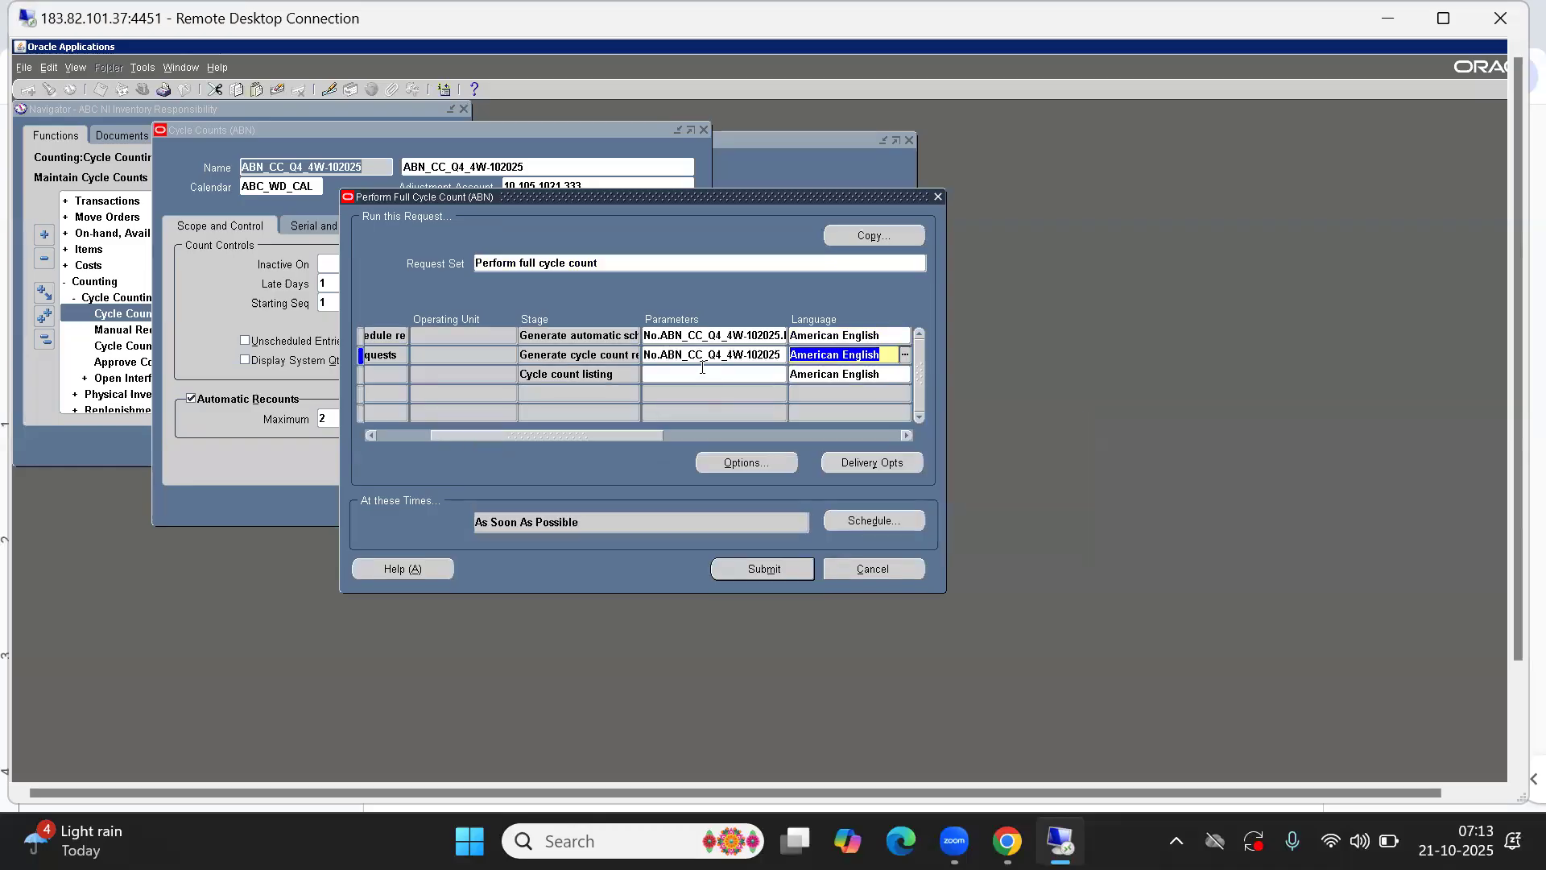
- Fill in the Cycle count listing parameters with cycle count name ABN_CC_Q4_4W-102025 and subinventory ABN FG4
left_click(676, 373)
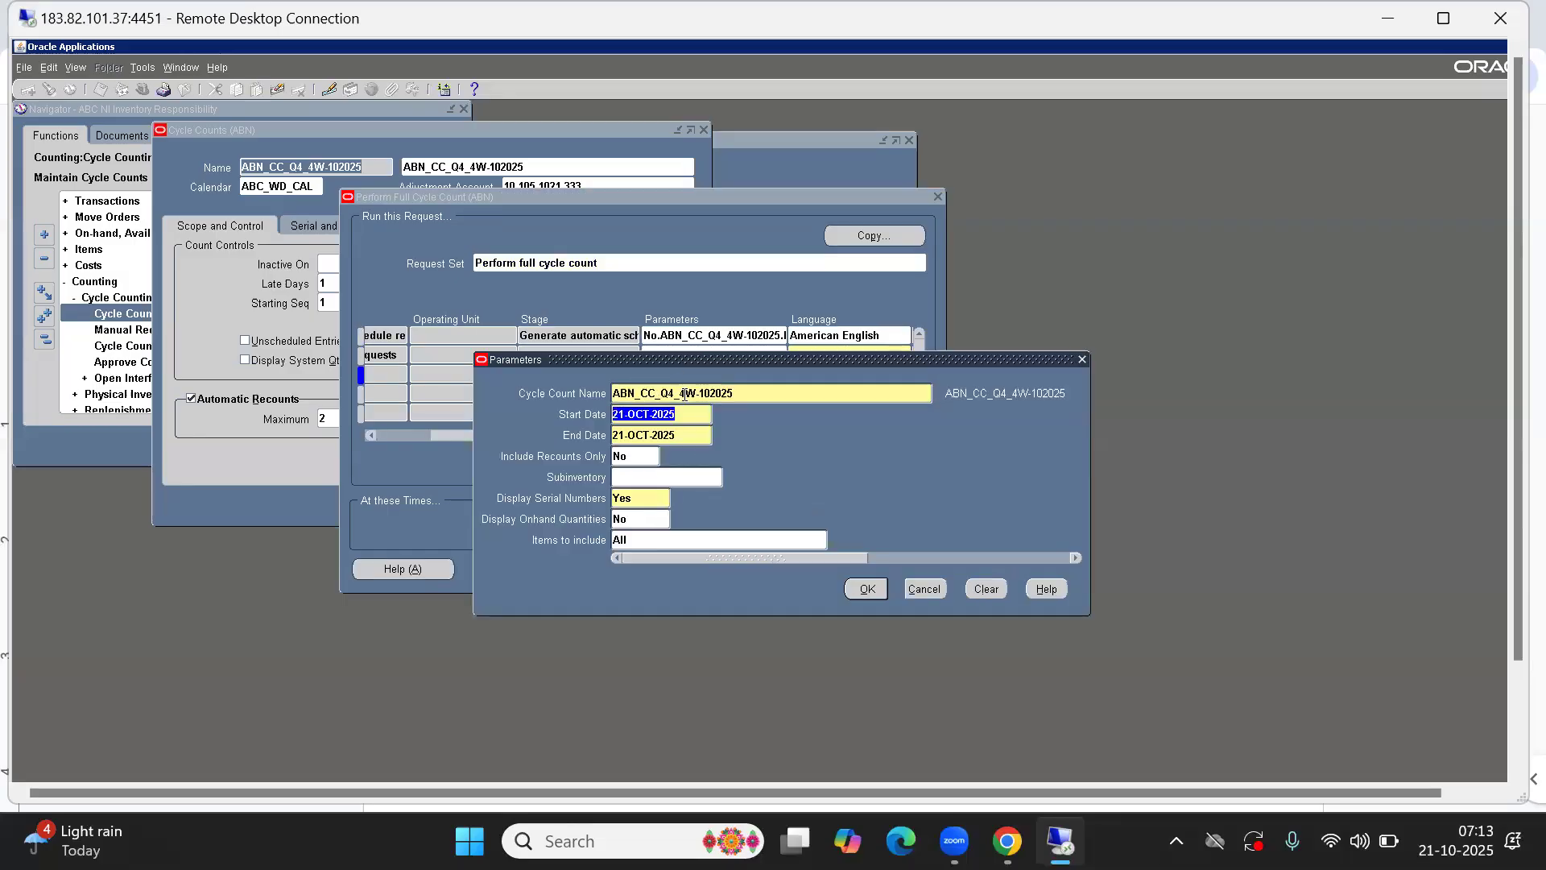
left_click(685, 393)
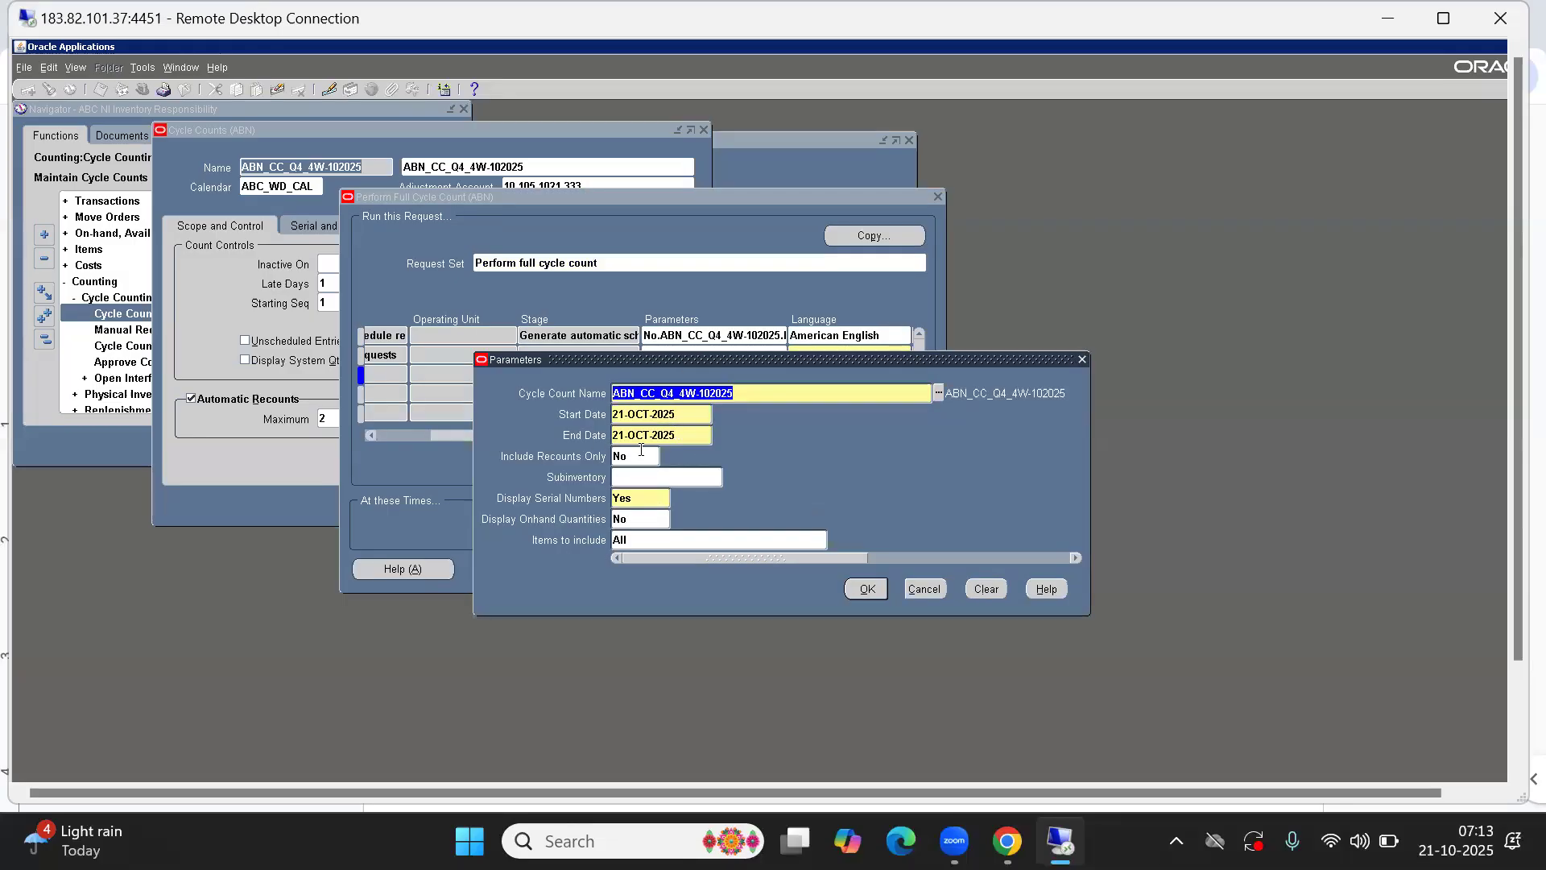
left_click(650, 477)
type("ABN FG4")
key("Tab")
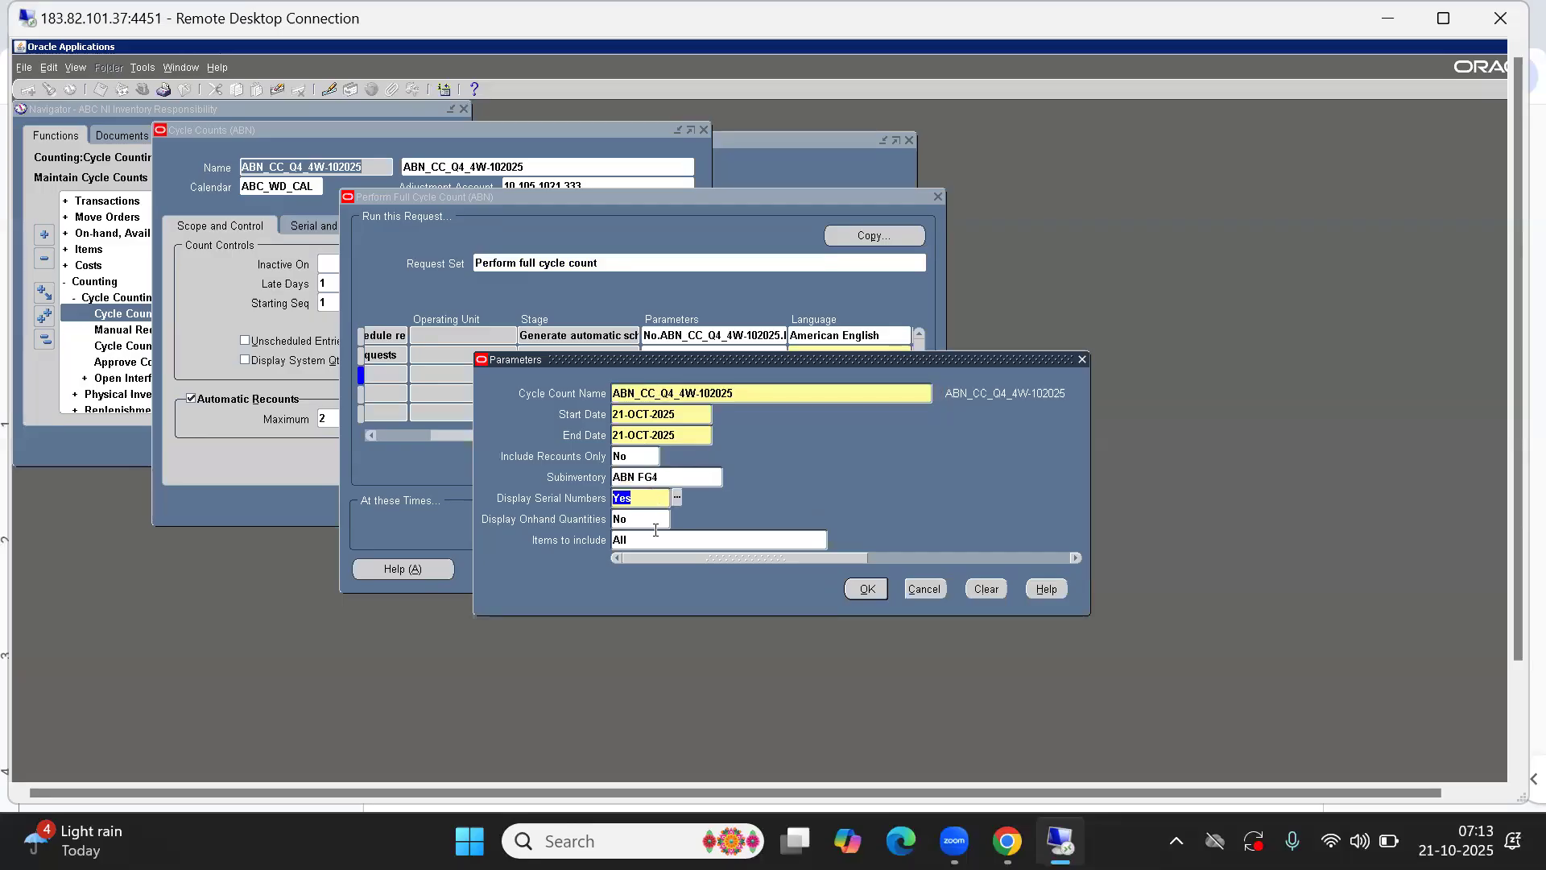
left_click(874, 591)
left_click_drag(644, 519, 610, 521)
left_click(636, 518)
left_click_drag(637, 518, 544, 518)
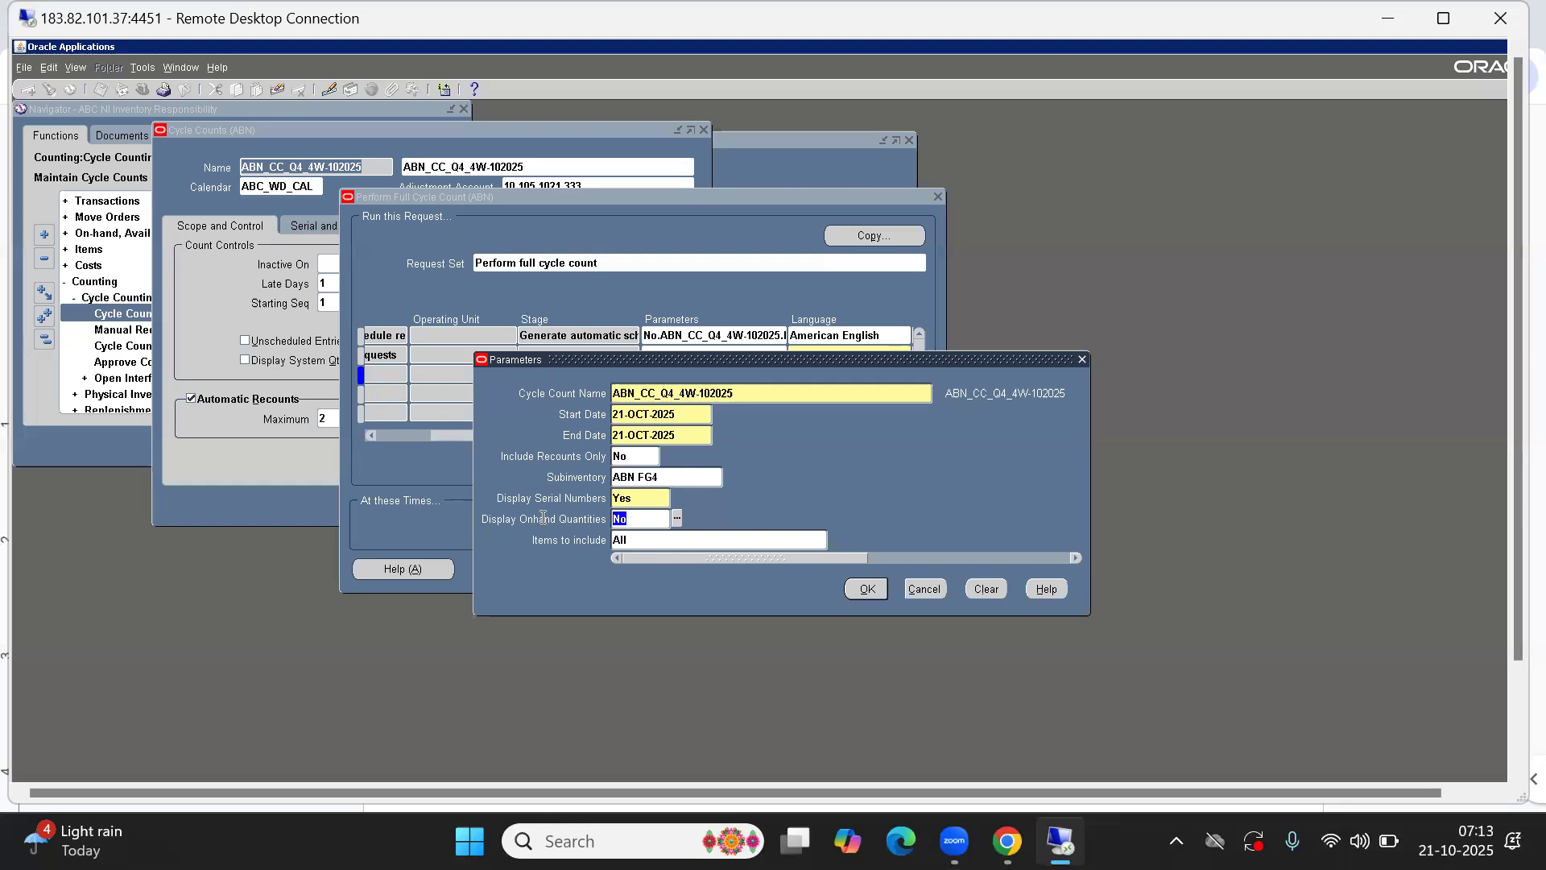